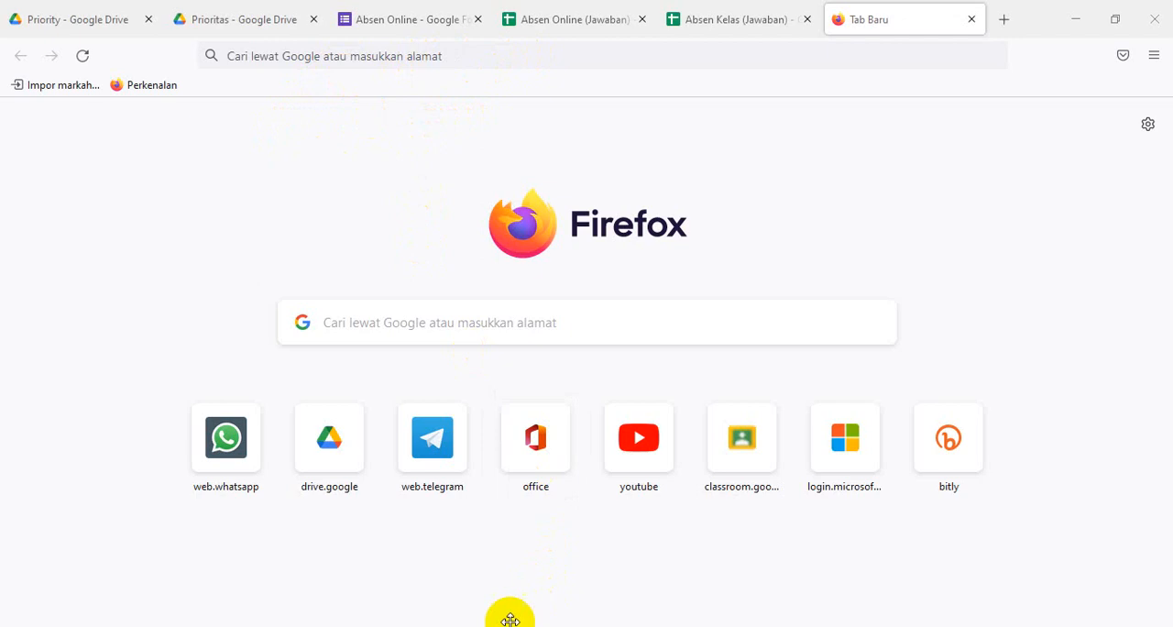
- Switch to the ABSEN SISWA workbook in Excel and clear the helper numbers and combined names from T7 through column W on sheet KLS X
mouse_move(513, 623)
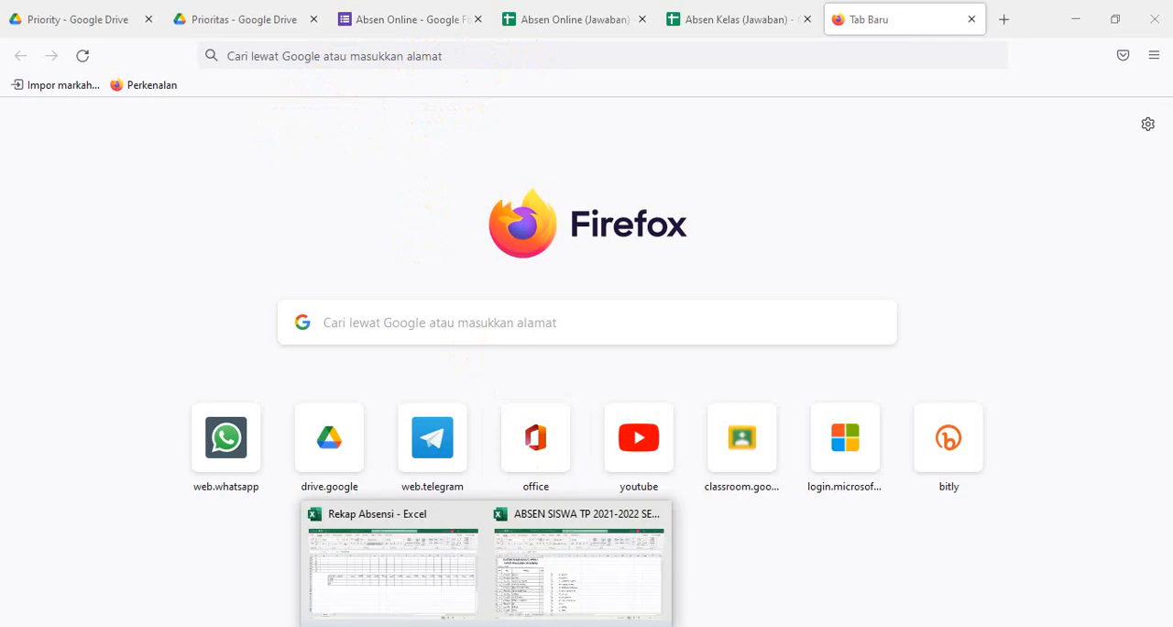
left_click(544, 605)
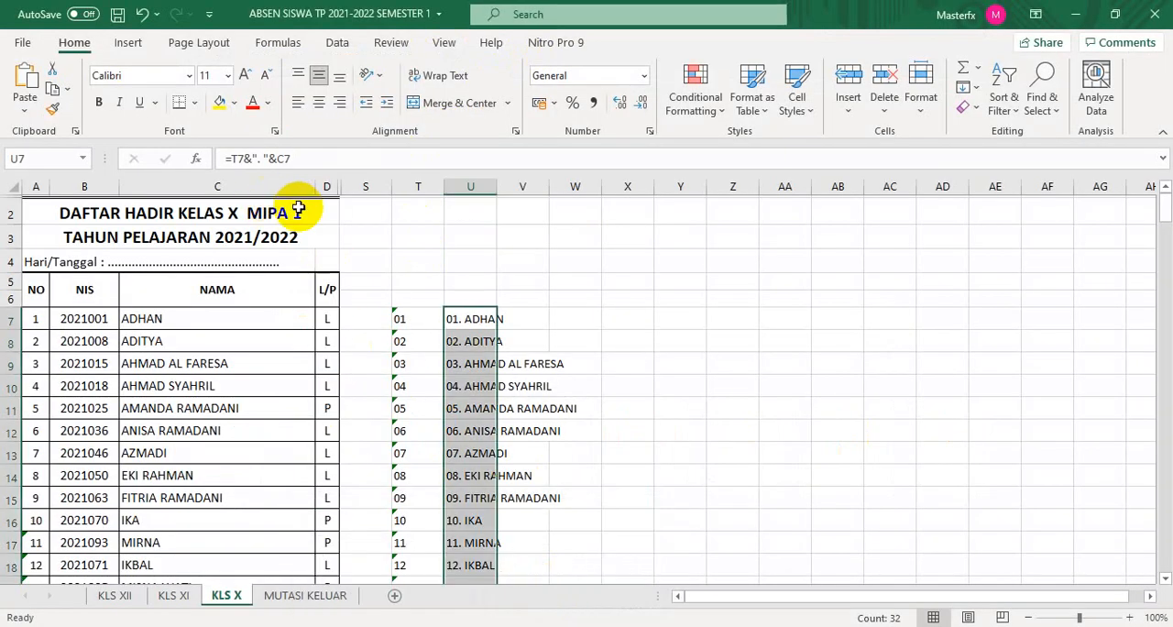
left_click_drag(400, 316, 558, 520)
scroll(555, 519, "up", 20)
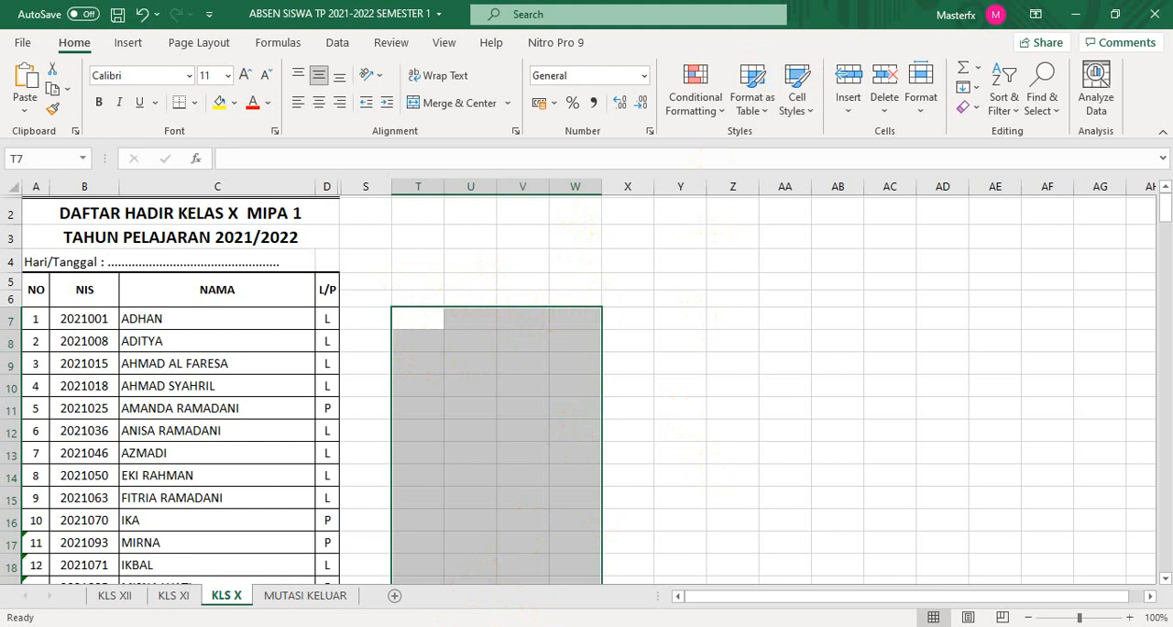
- Switch back to Firefox and bring up the Prioritas page of the school's Google Drive account
left_click(444, 626)
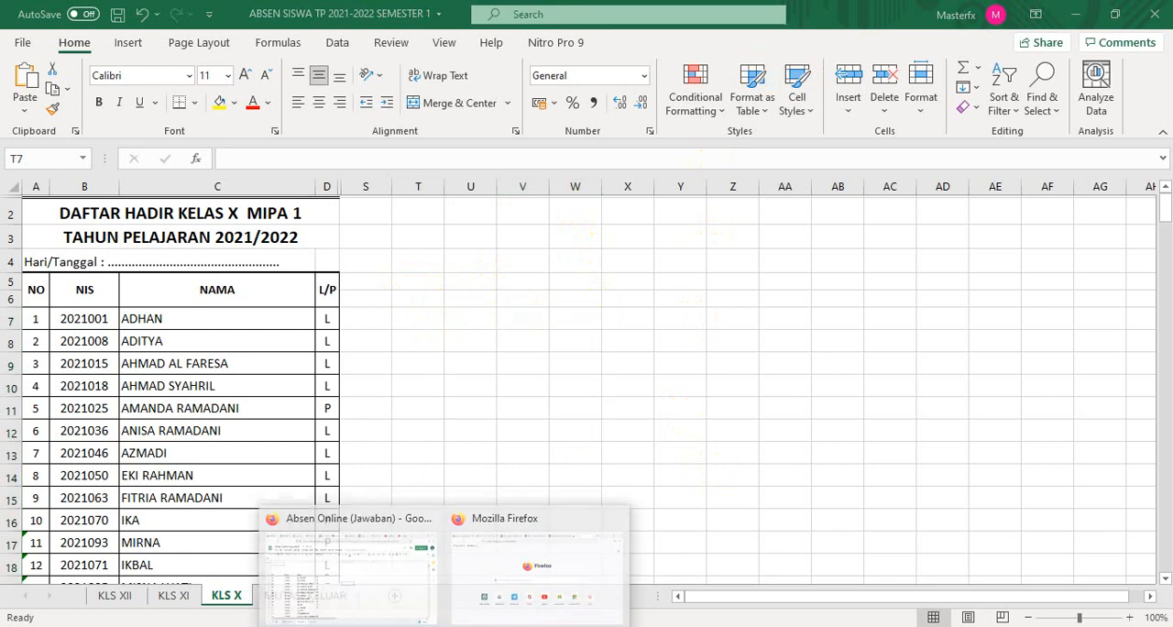
left_click(504, 534)
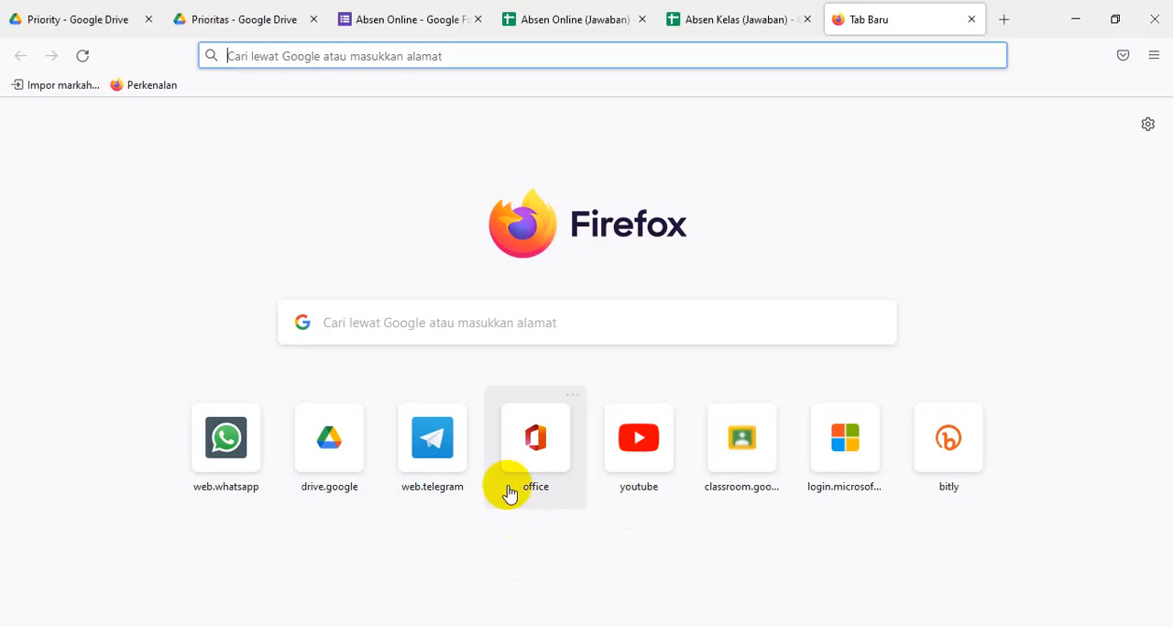
left_click(120, 26)
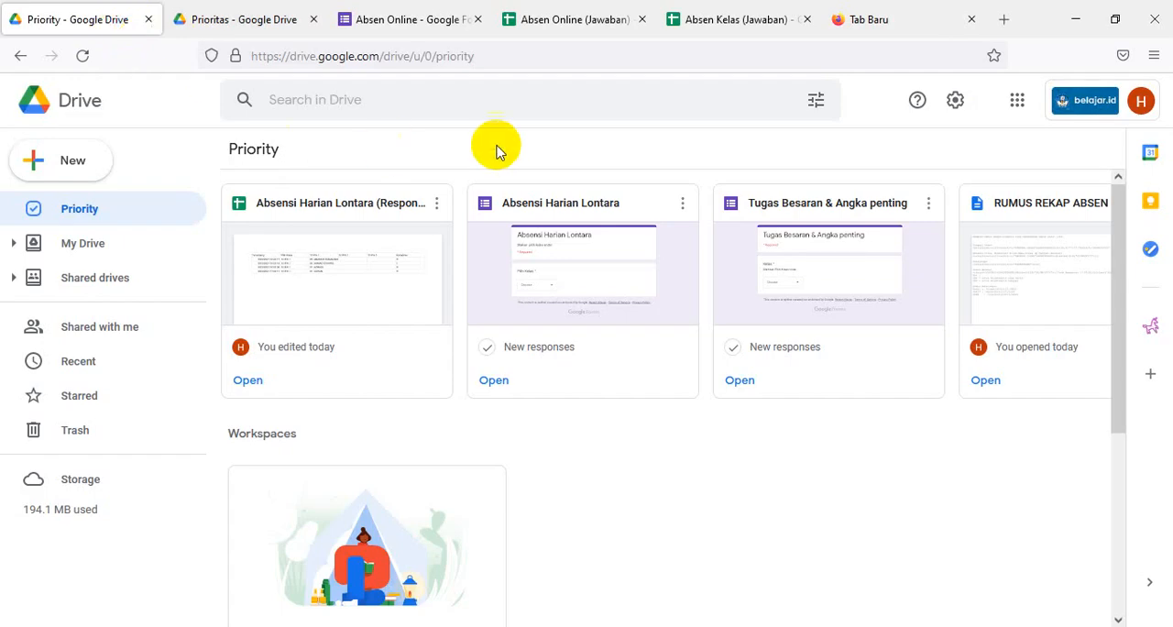
left_click(262, 25)
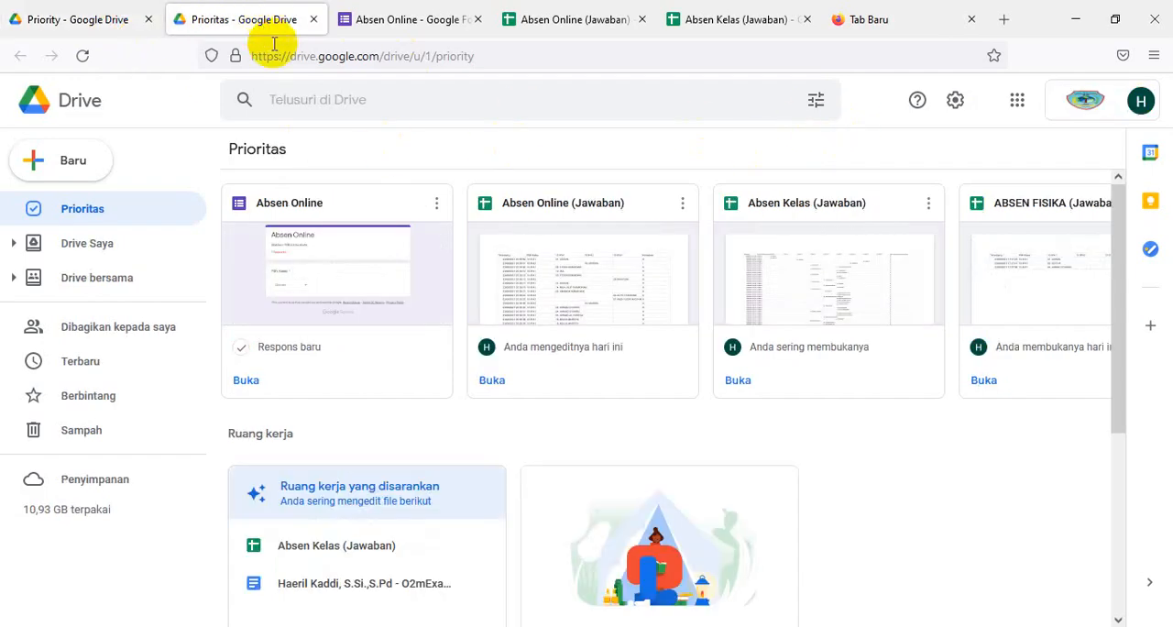
- Create a new Drive folder named "Absensi Harian Lontara"
left_click(56, 165)
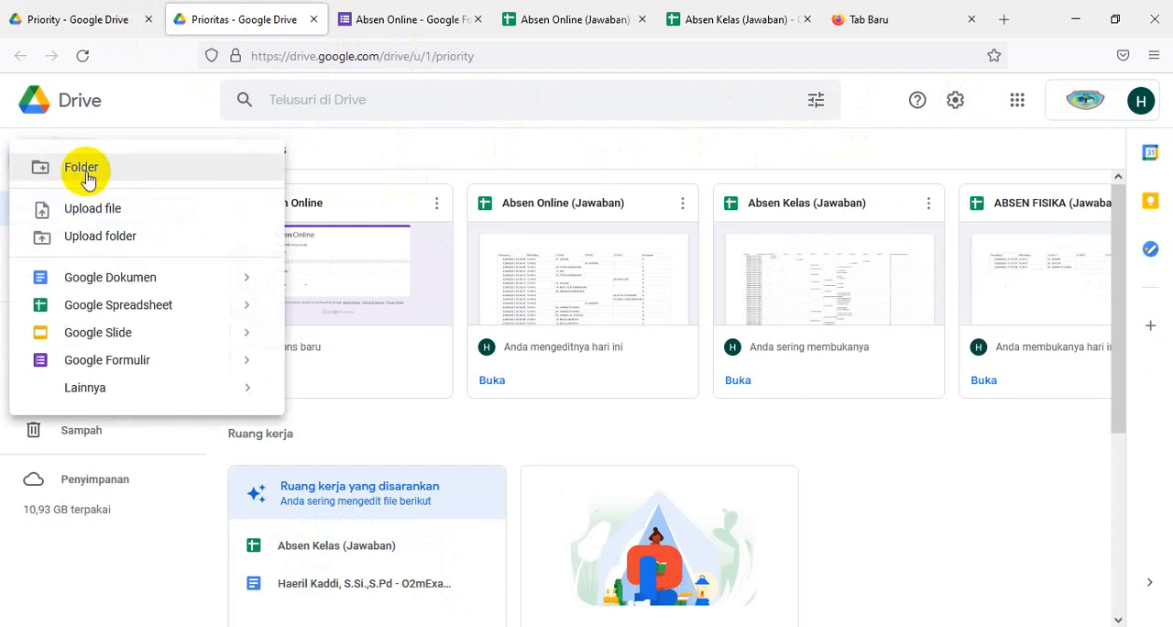
left_click(83, 168)
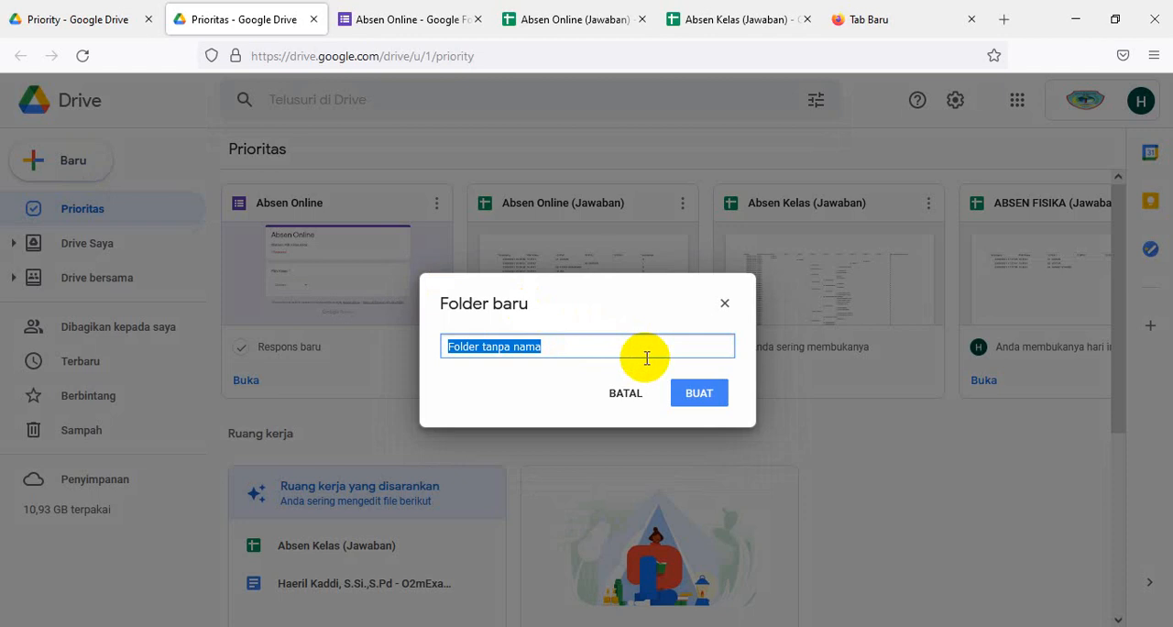
type("A")
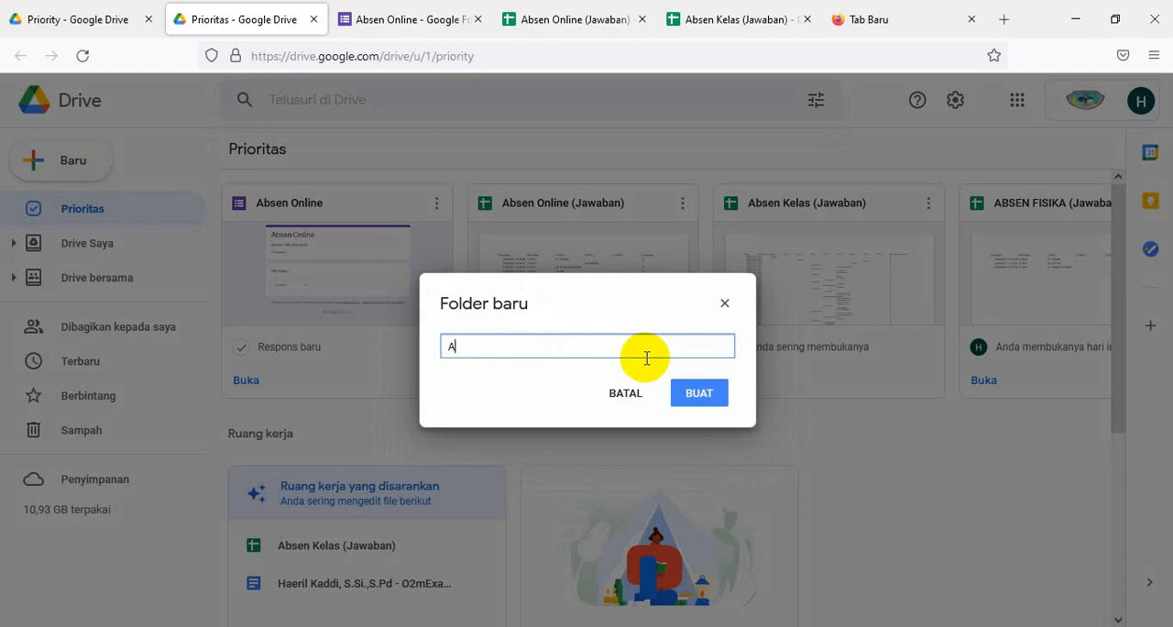
type("bsensi Harian Lontara")
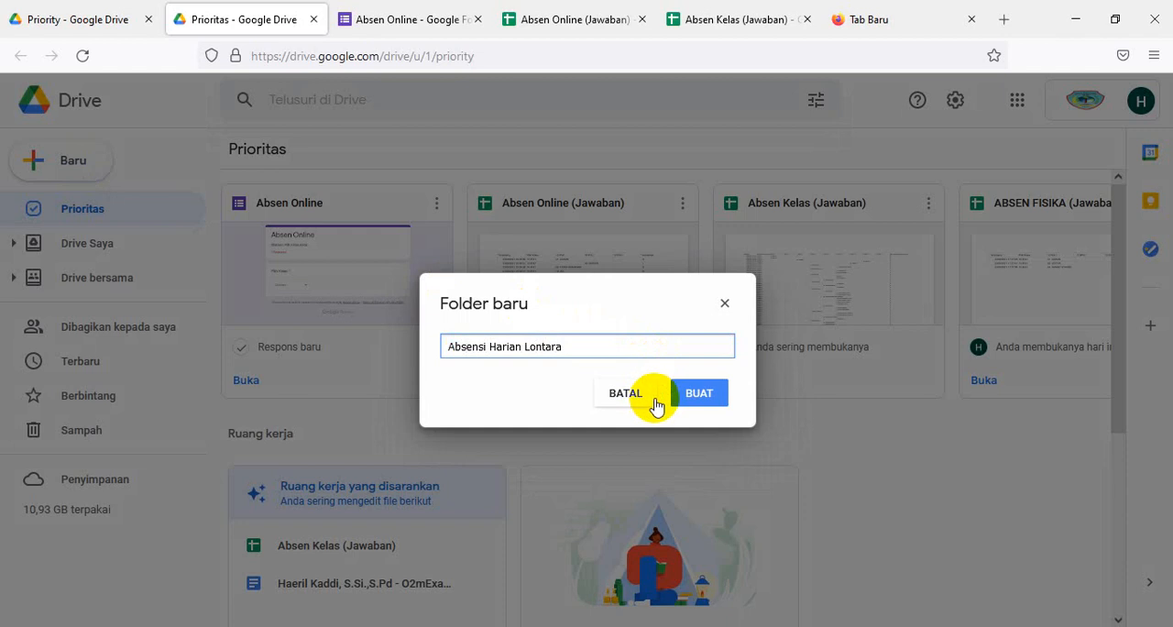
left_click(696, 393)
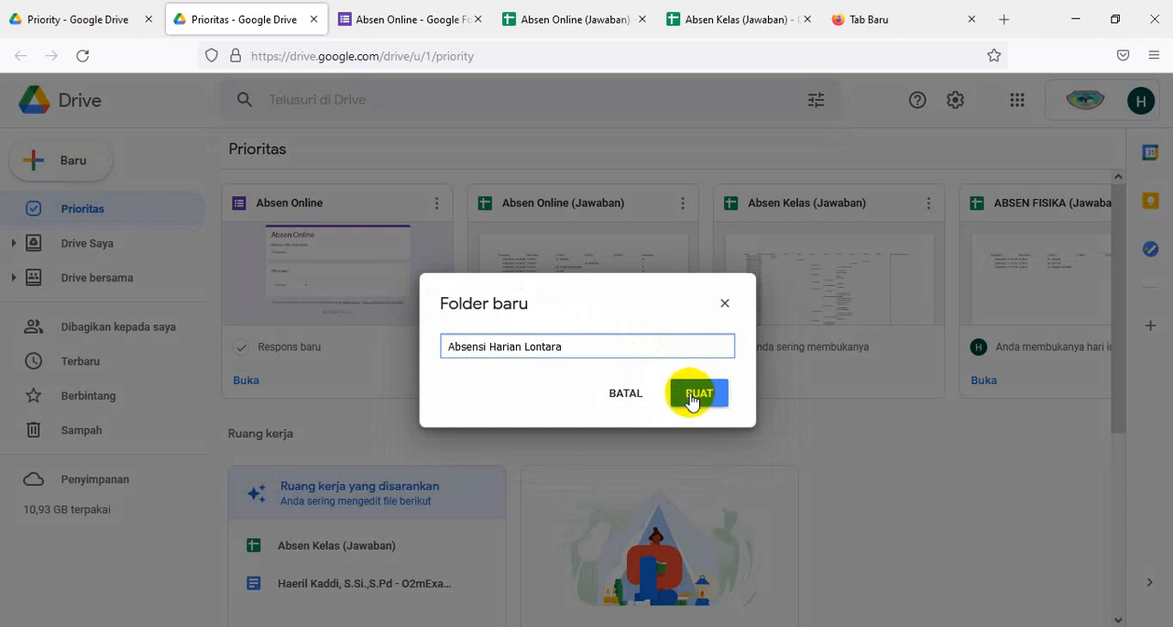
left_click(694, 394)
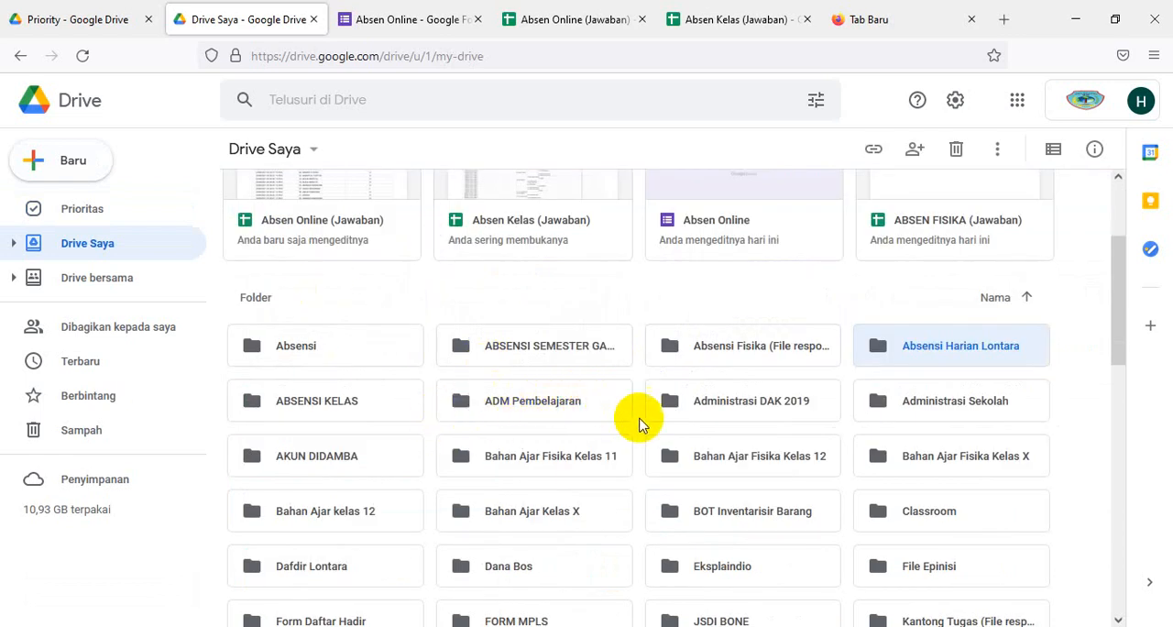
- Find the Absensi Harian Lontara folder among the Drive Saya folders and open it
scroll(563, 490, "down", 1)
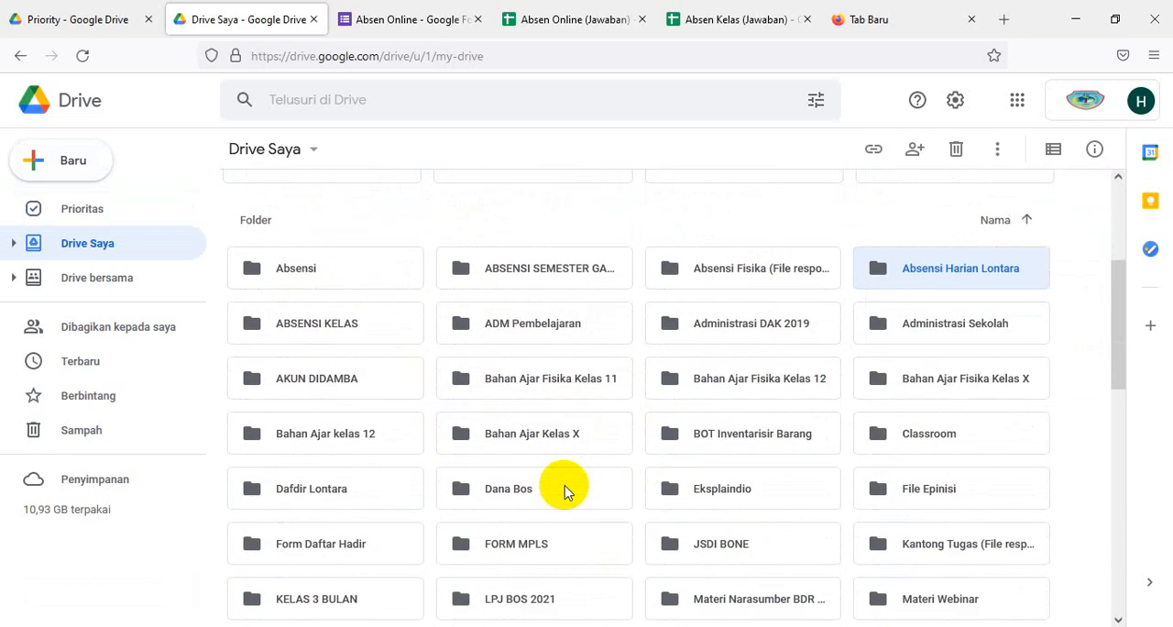
scroll(566, 492, "up", 1)
scroll(699, 482, "down", 1)
scroll(696, 481, "down", 2)
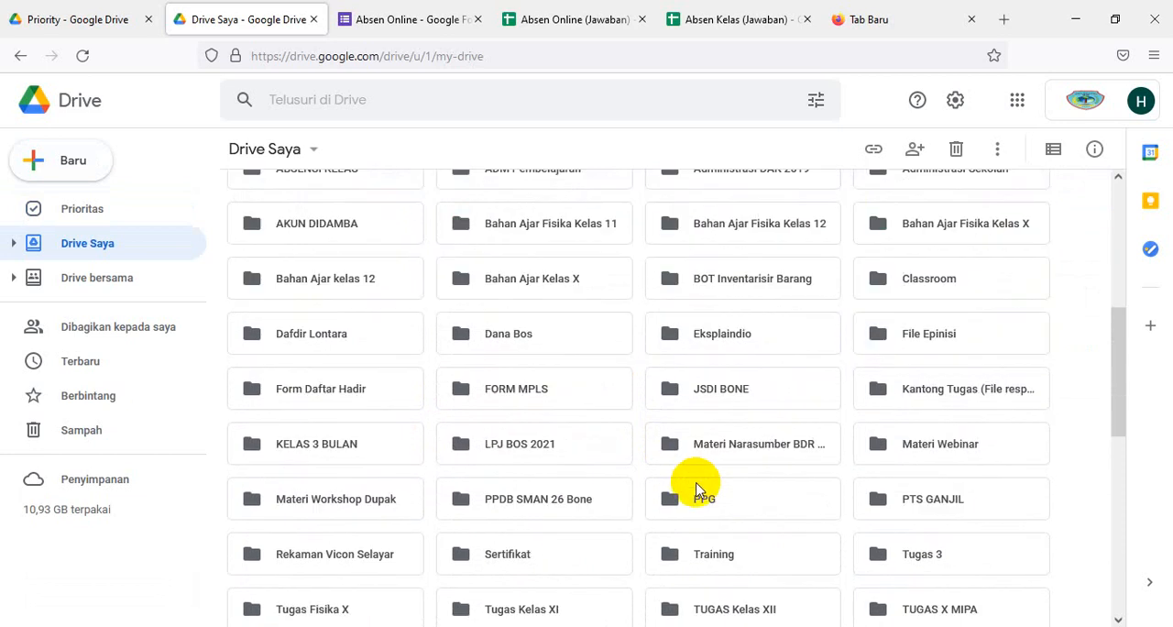
scroll(697, 488, "down", 2)
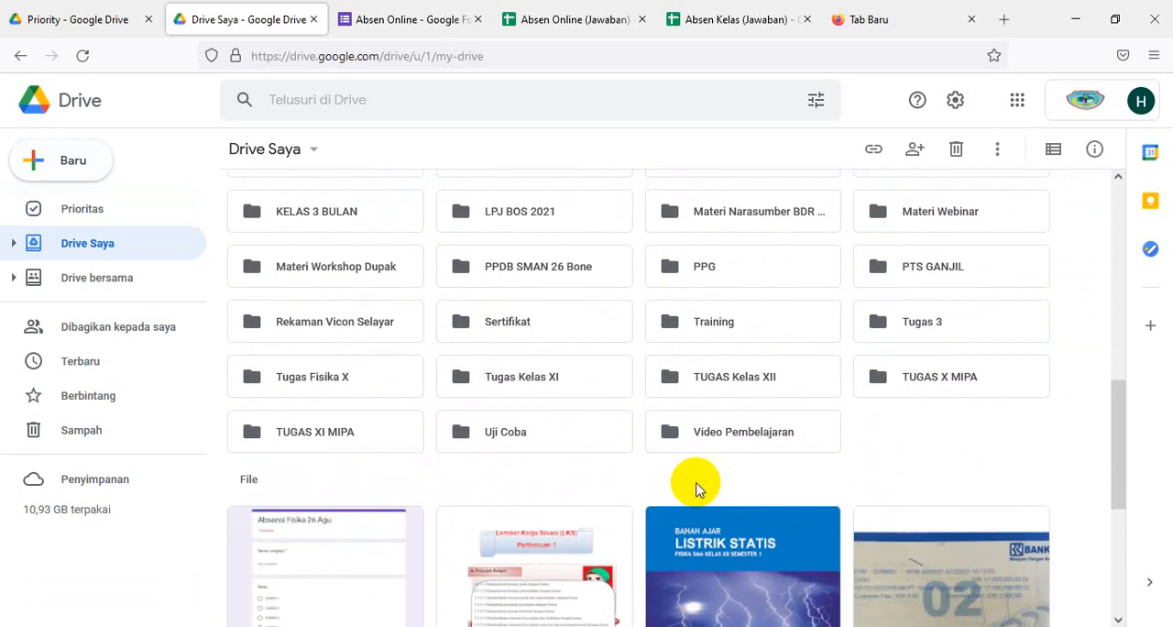
scroll(697, 488, "up", 1)
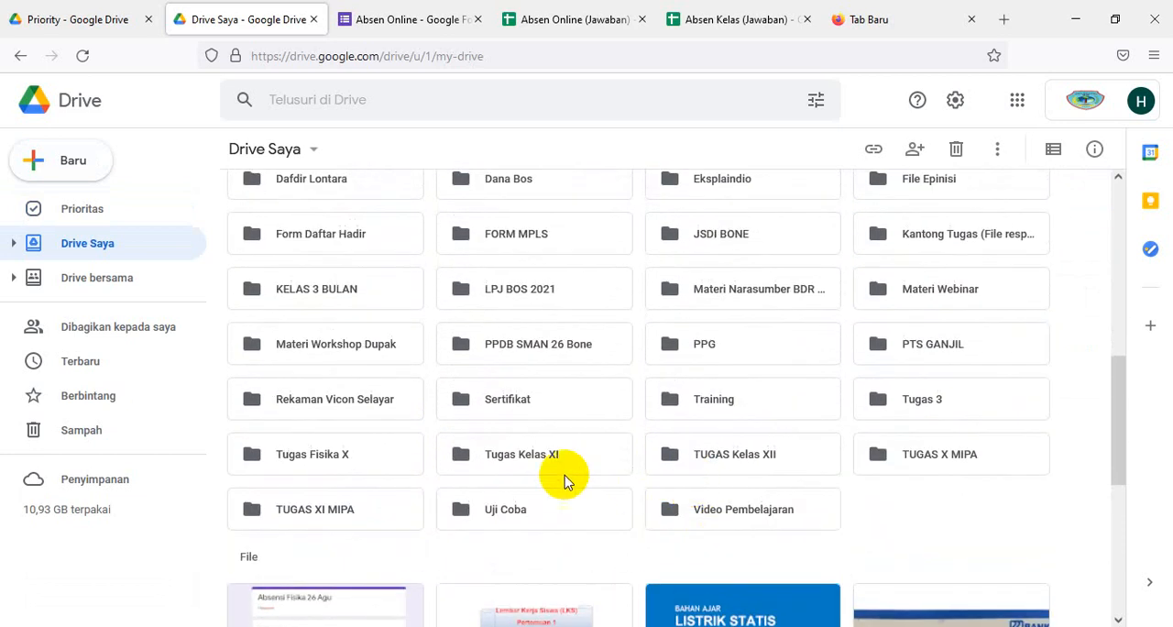
scroll(562, 479, "up", 2)
scroll(563, 479, "down", 1)
scroll(568, 463, "down", 1)
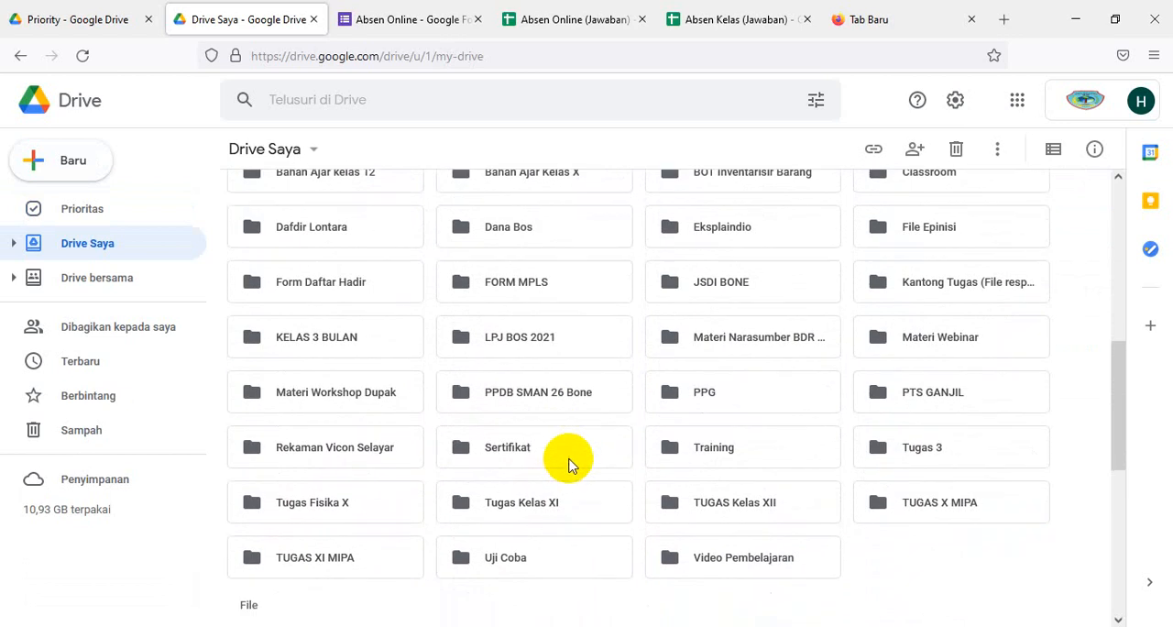
scroll(568, 458, "up", 3)
left_click_drag(1120, 337, 1109, 283)
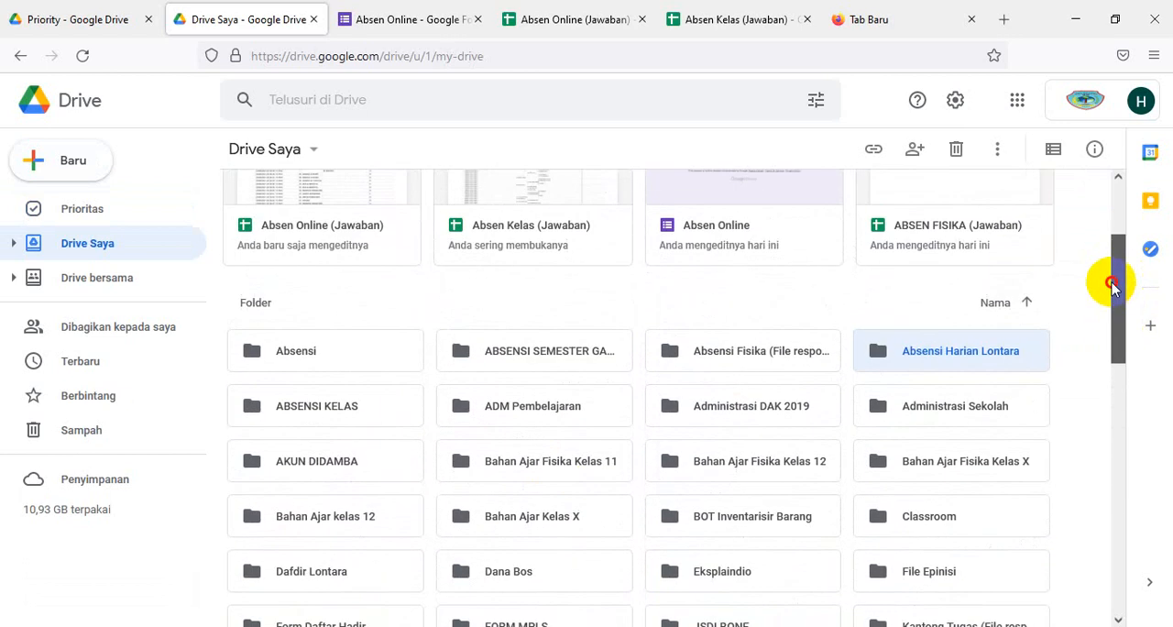
left_click(898, 353)
double_click(898, 353)
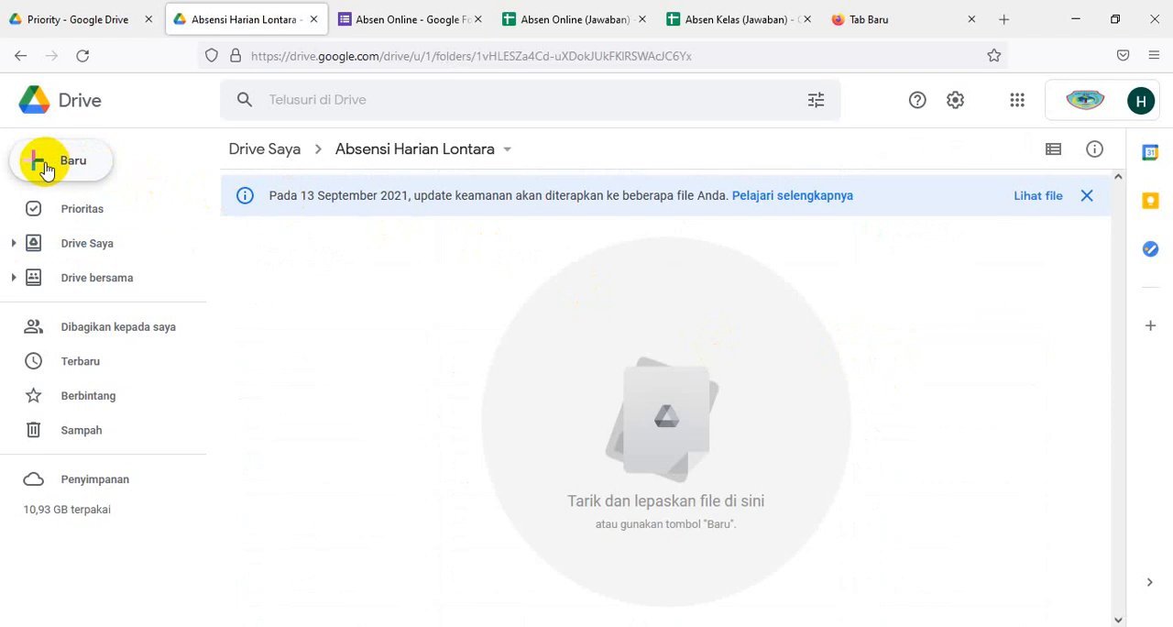
- Create a blank Google Form inside the Absensi Harian Lontara folder
left_click(43, 169)
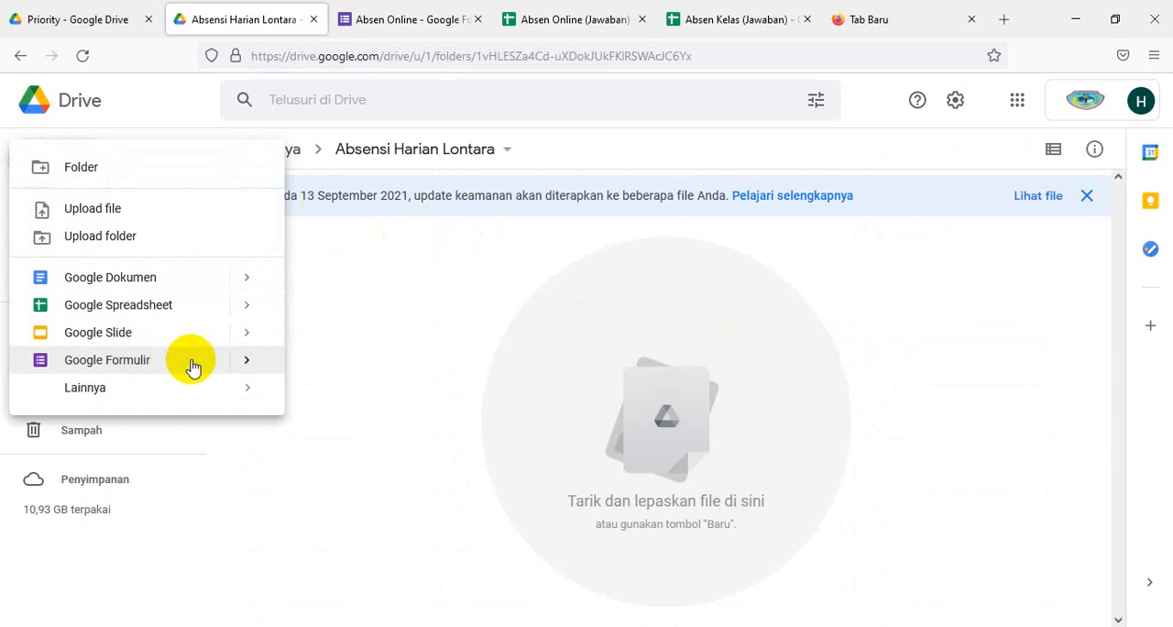
mouse_move(264, 368)
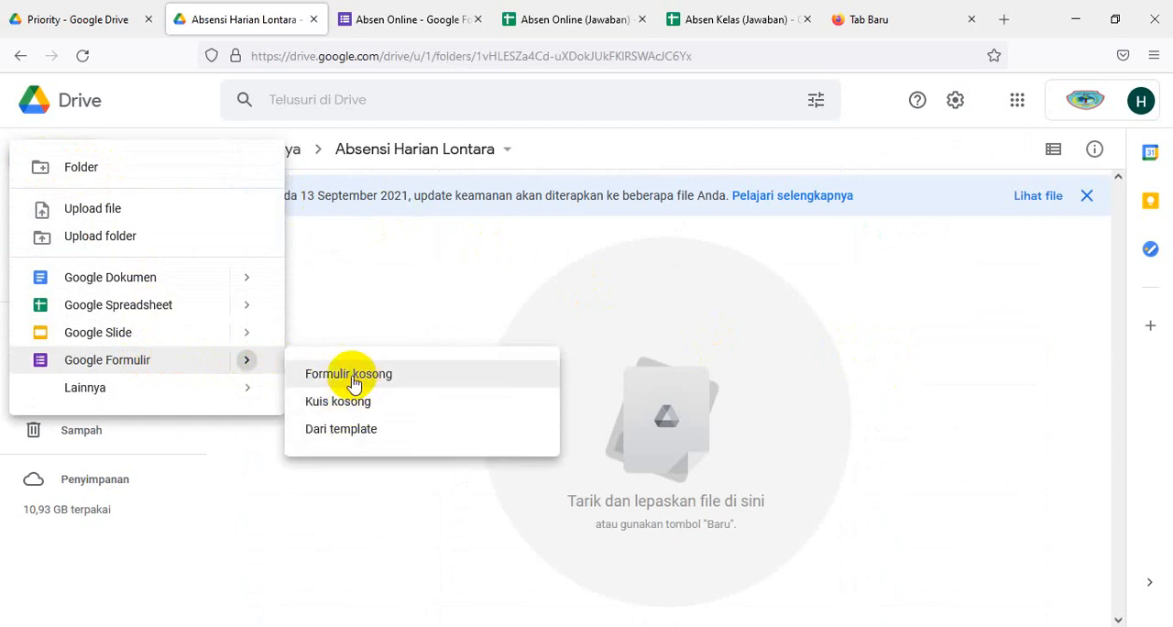
left_click(354, 382)
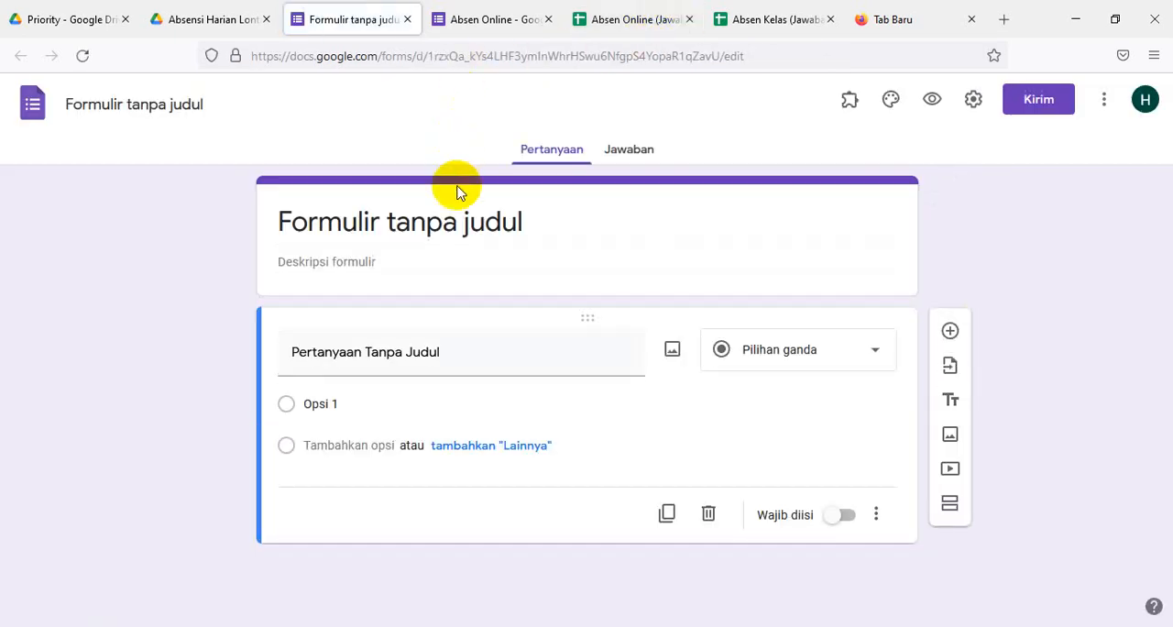
- Replace the untitled form's title with "Absen Harian Fisika"
left_click(413, 218)
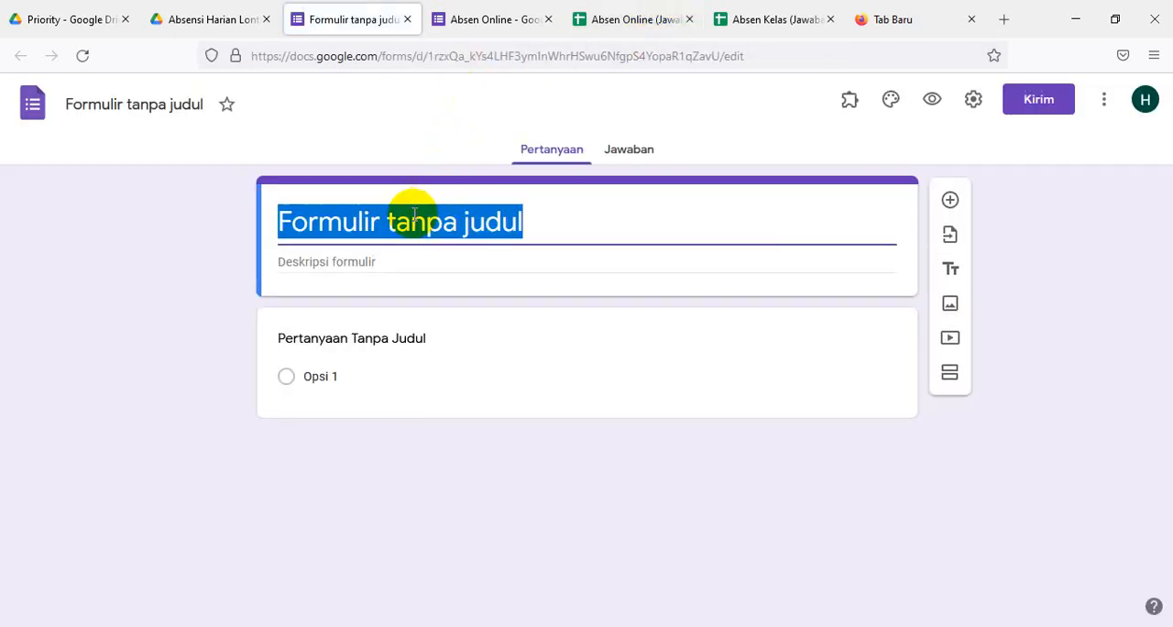
type("A")
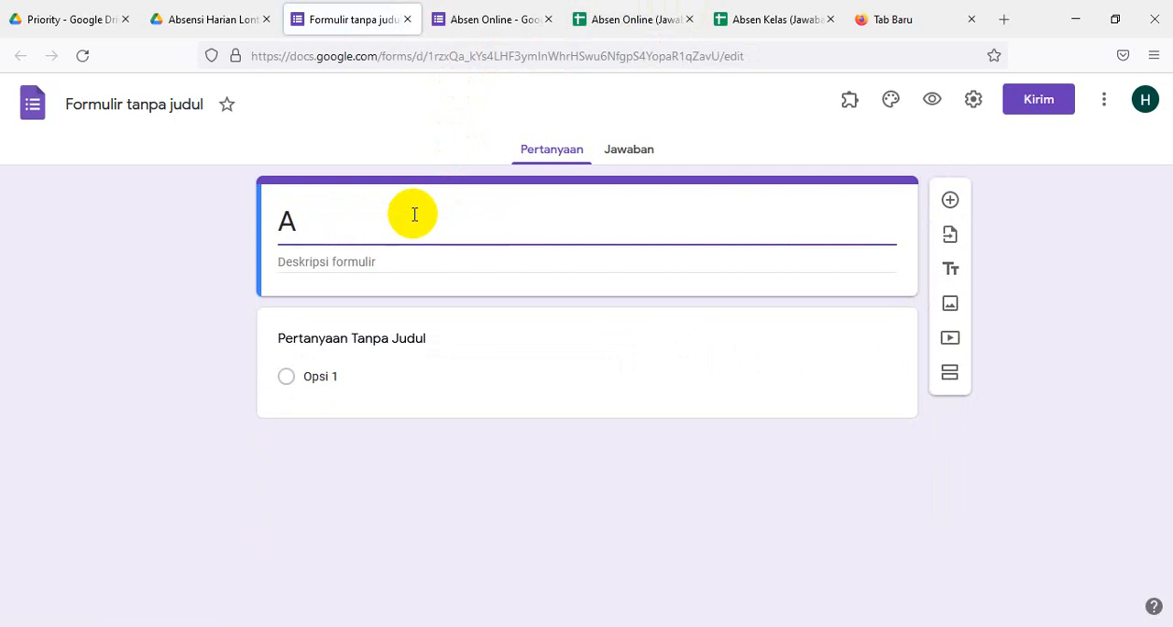
type("bsen H")
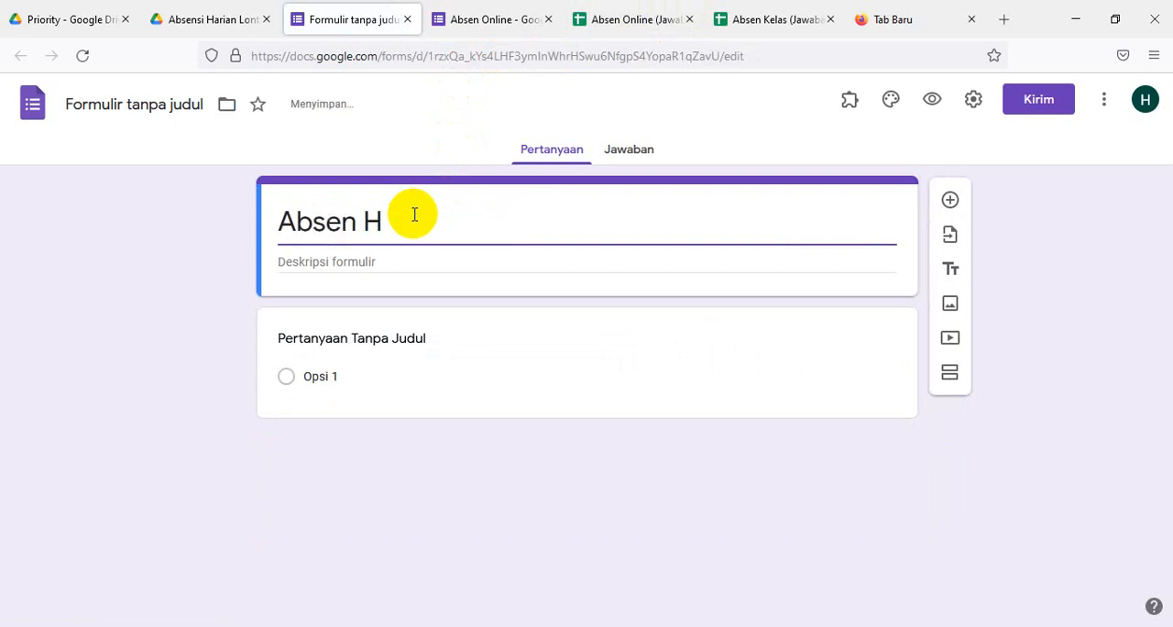
type("arian")
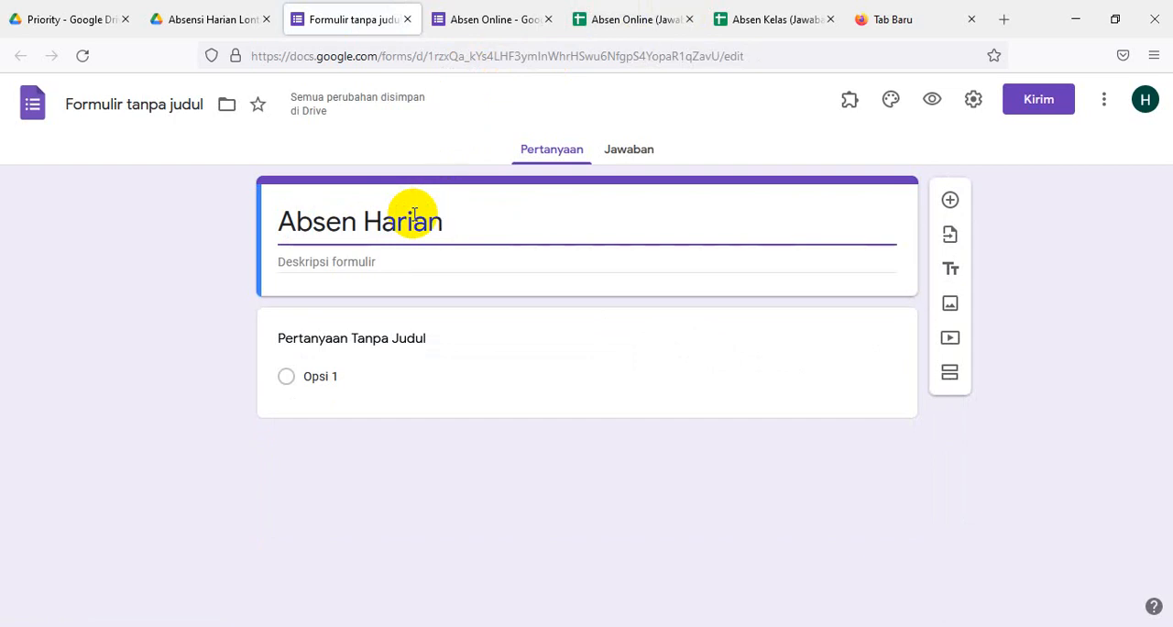
type("F")
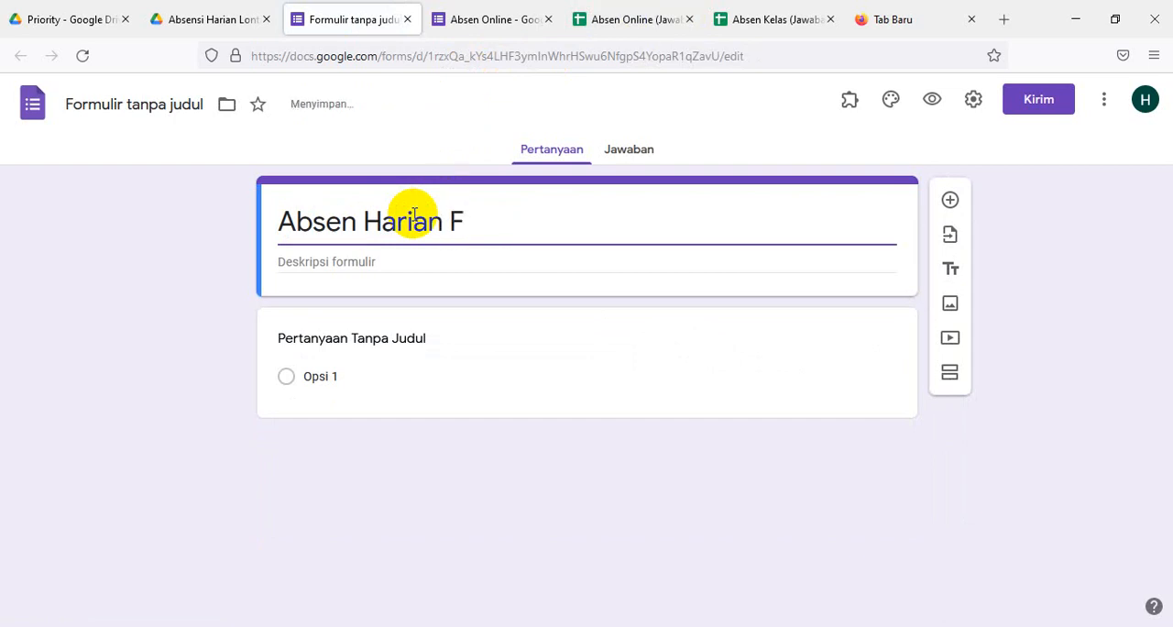
type("isika")
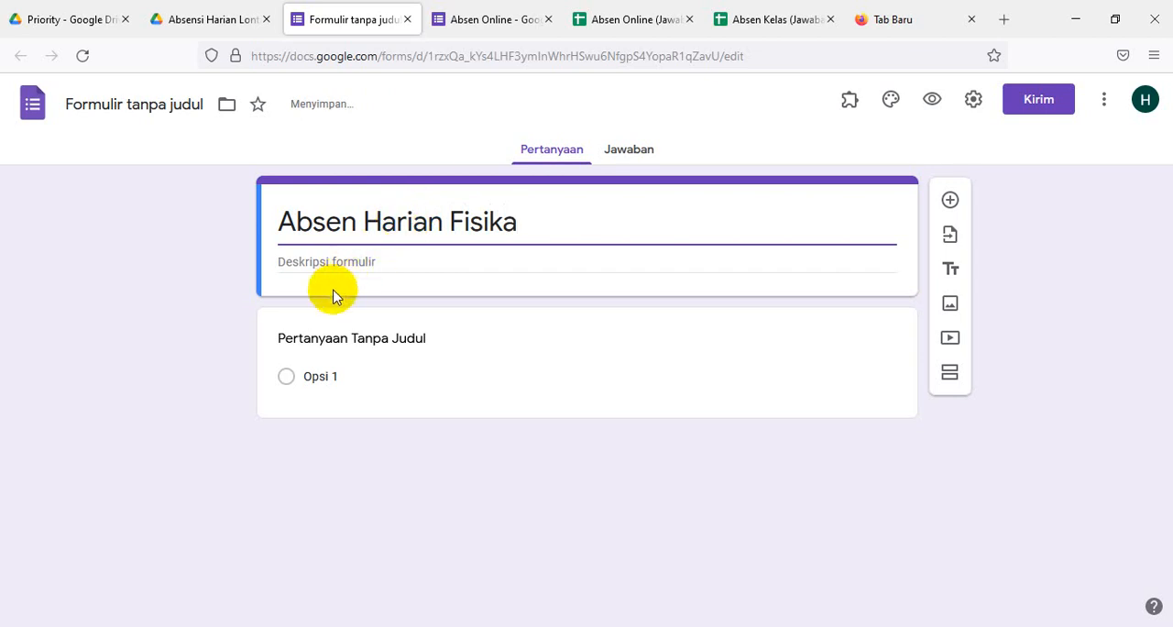
- Enter "Silahkan Pilih Kelas Anda" as the form description
left_click(354, 261)
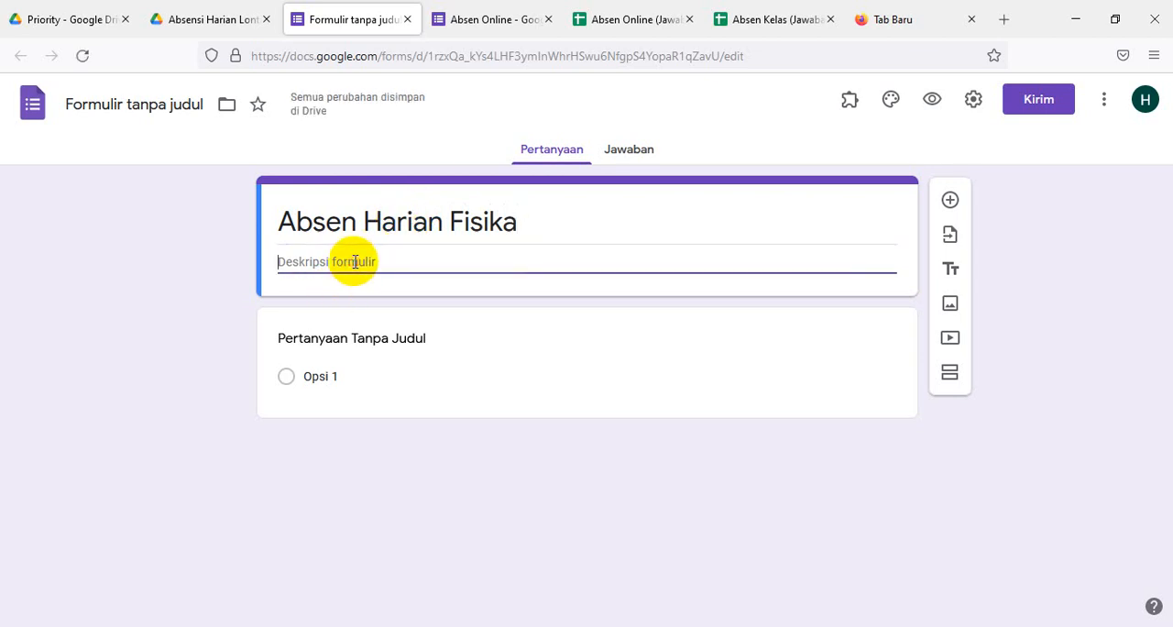
type("S")
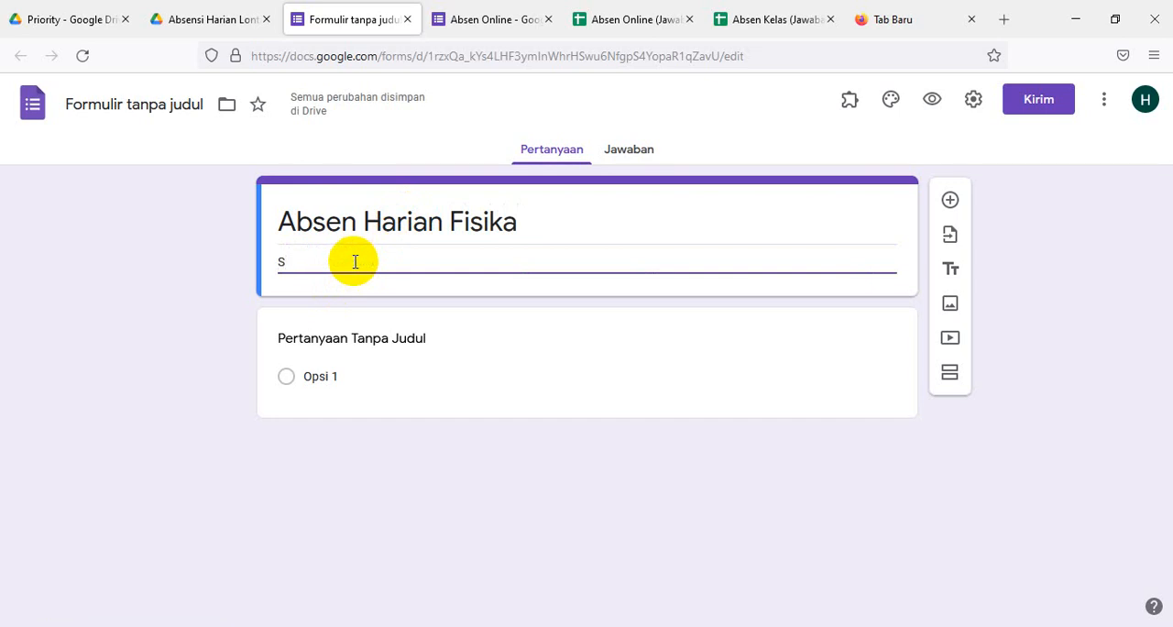
type("ilahka")
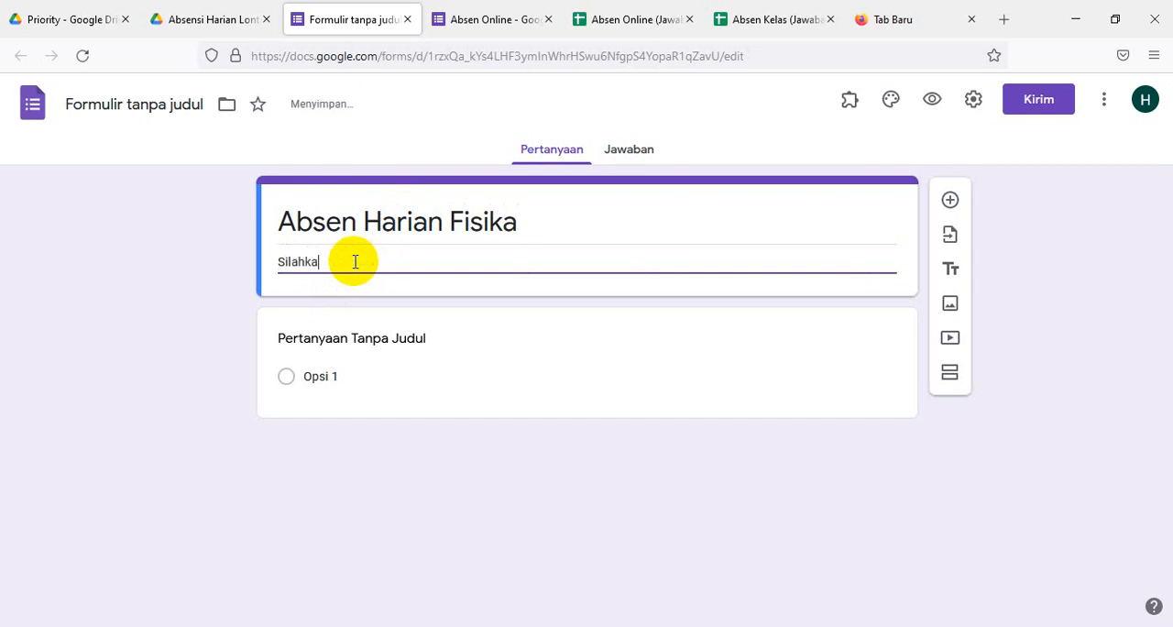
type("n Pilih Kelas Anda")
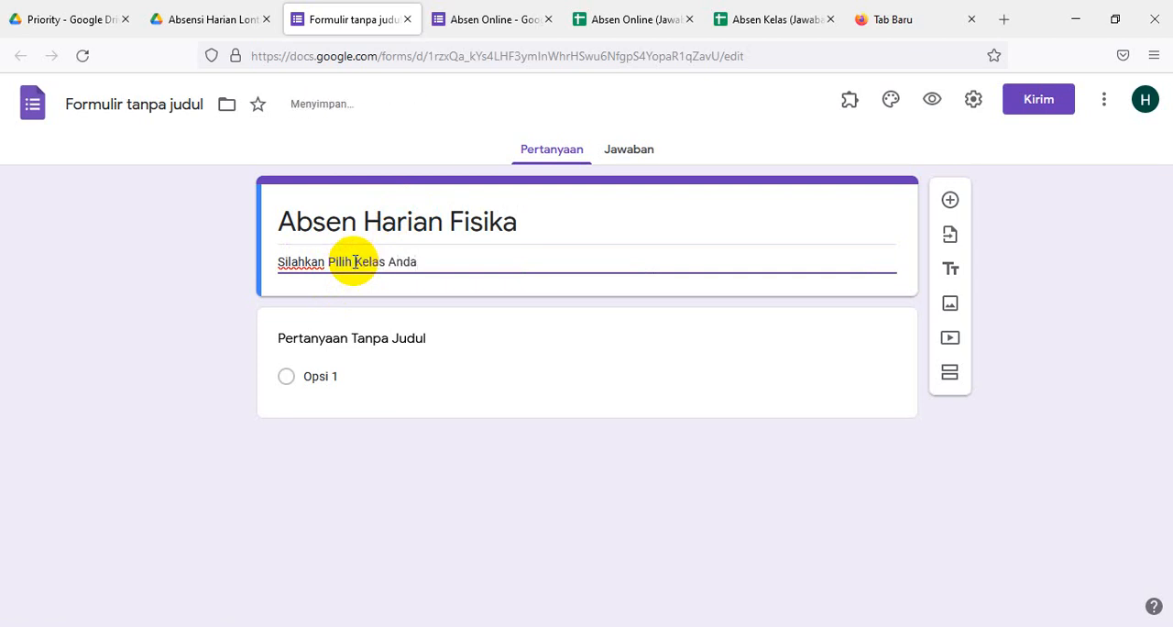
- Title the first question "Pilih Kelas" and change its type to Drop-down
left_click(326, 338)
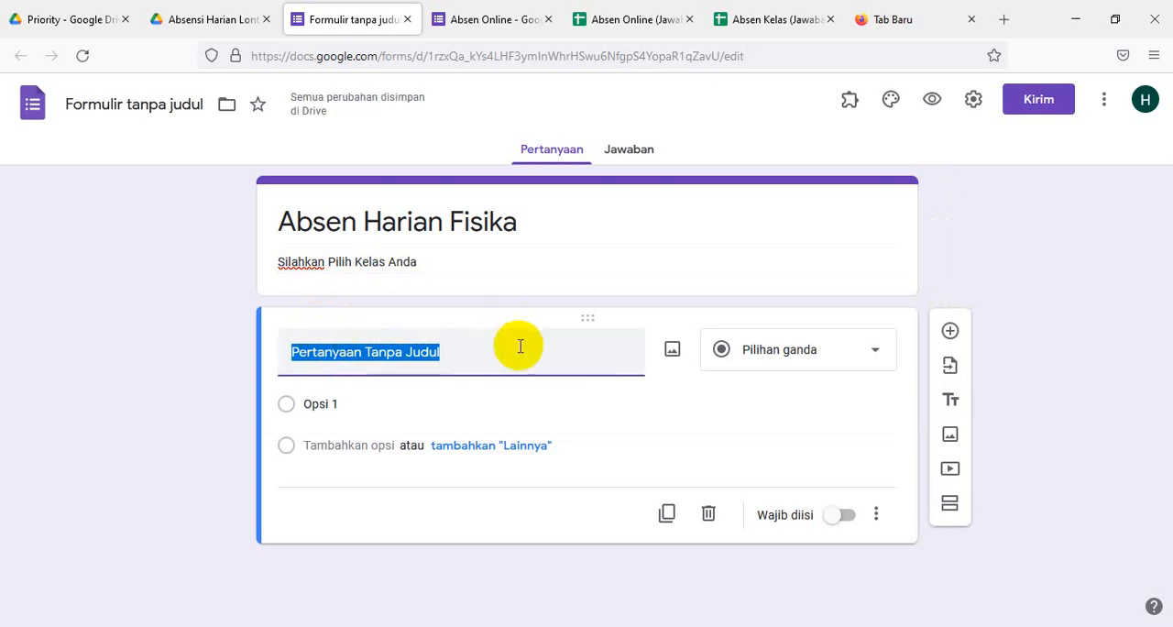
type("Pili")
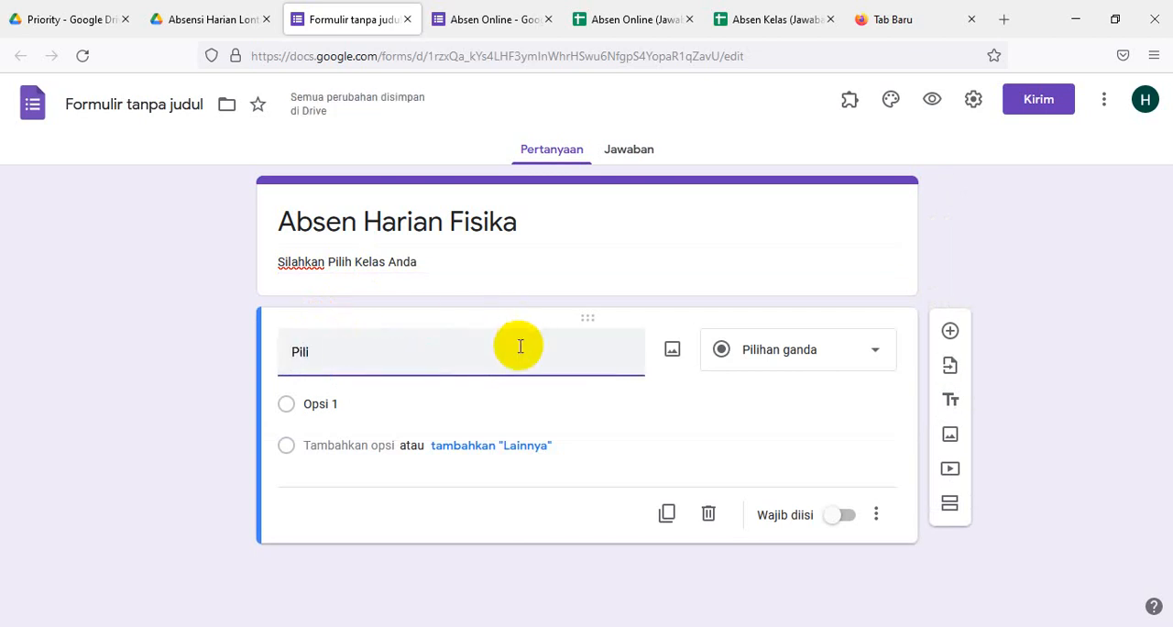
type("h Kelas")
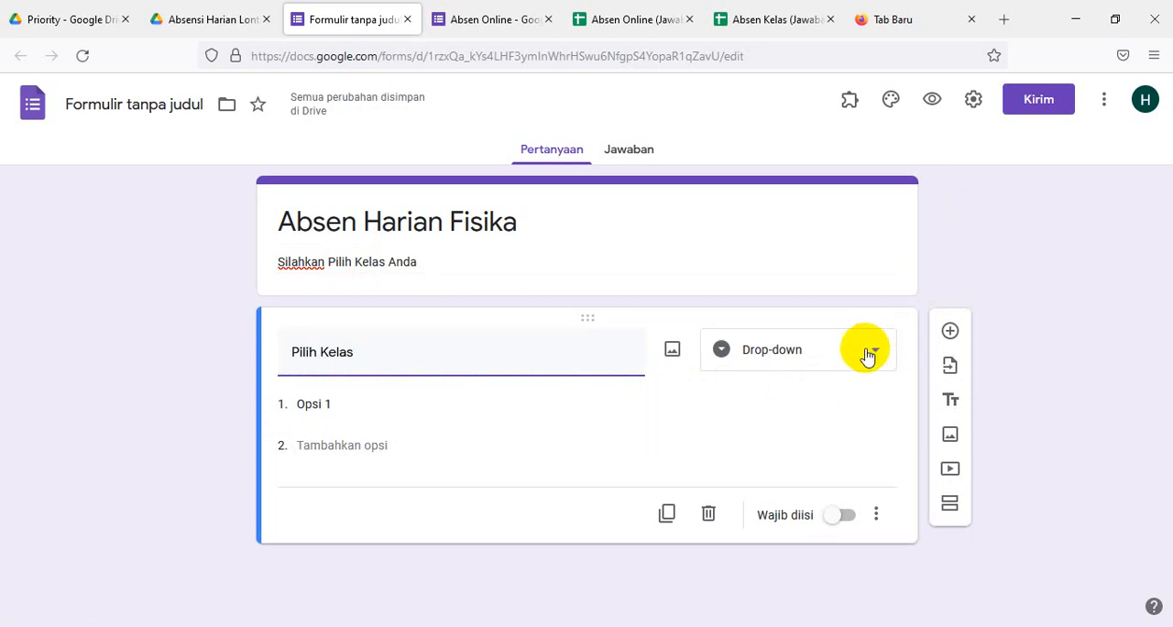
- Fill the Pilih Kelas question with three options: 10 IPA1, 10 IPA2 and 10 IPA3
left_click(364, 410)
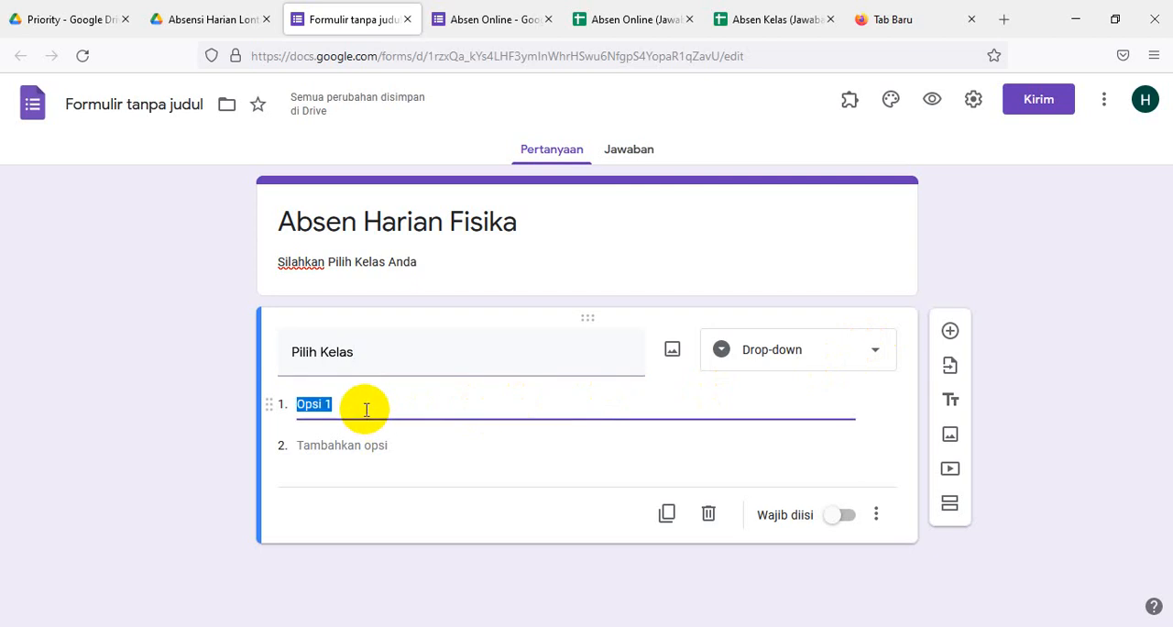
type("10 IPA 1")
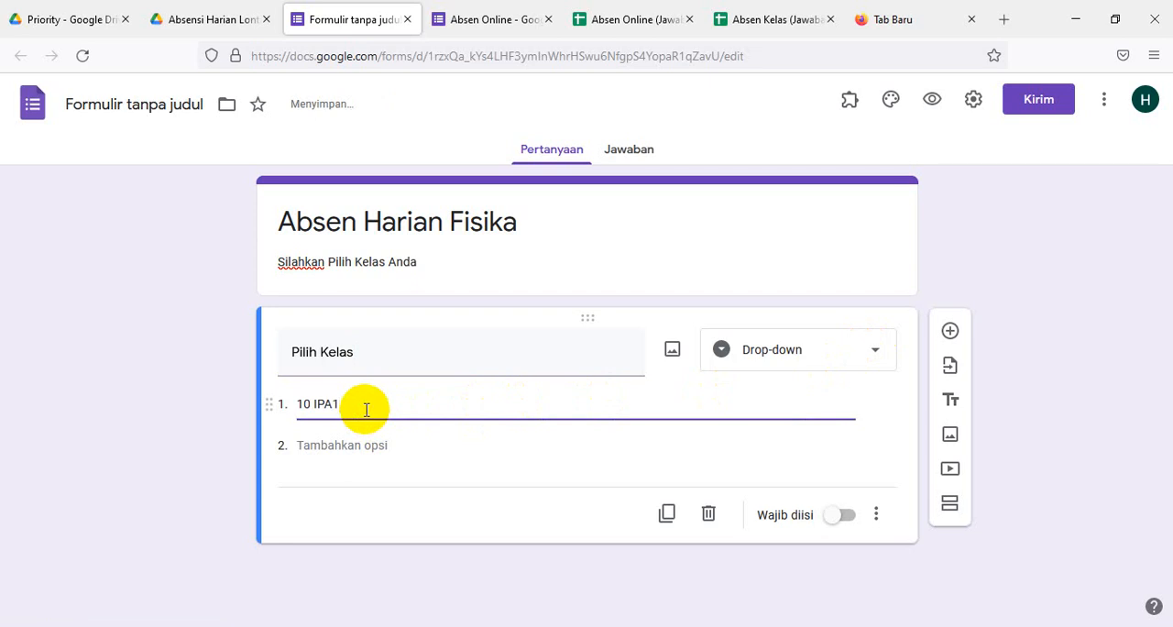
key("Return")
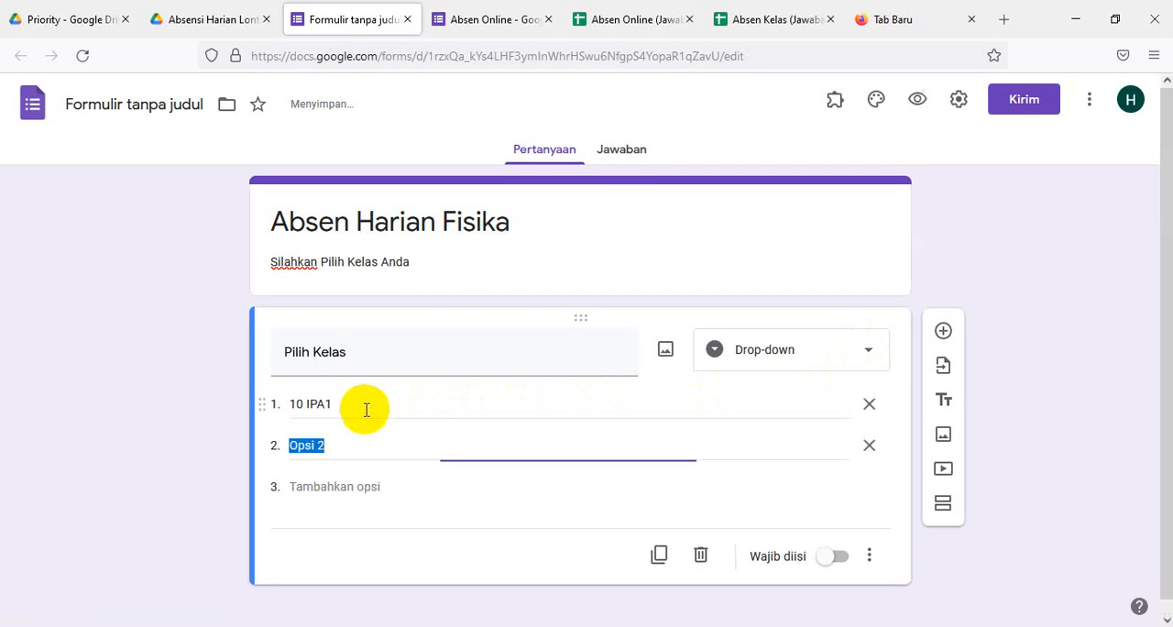
type("10 ")
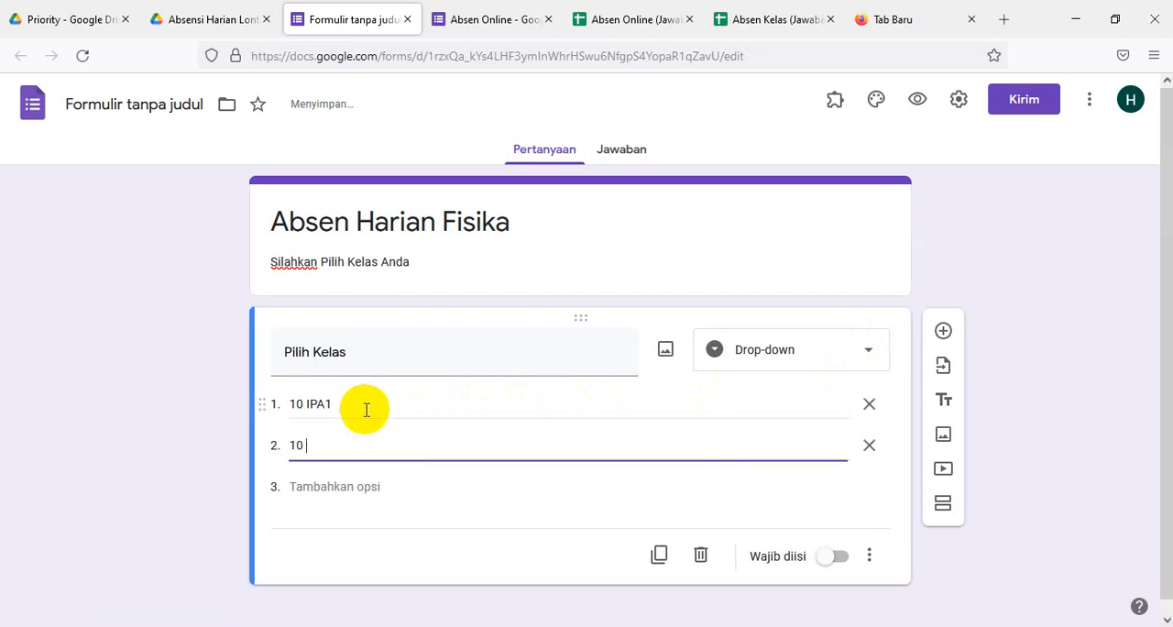
type("IPA2")
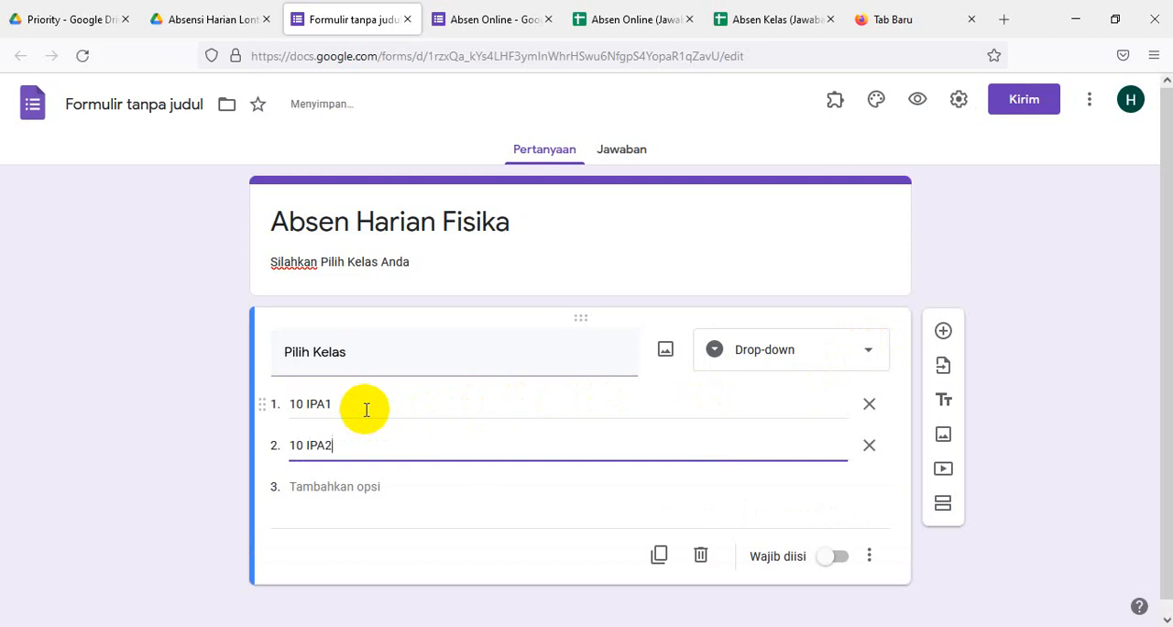
left_click(316, 487)
type("10")
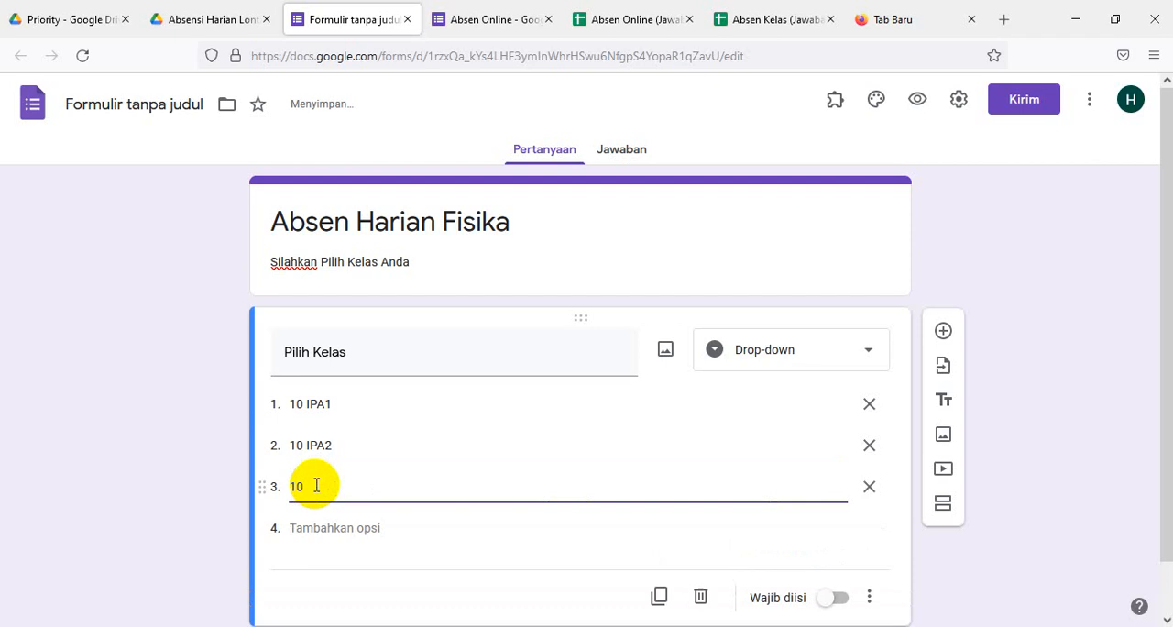
type(" IPA3")
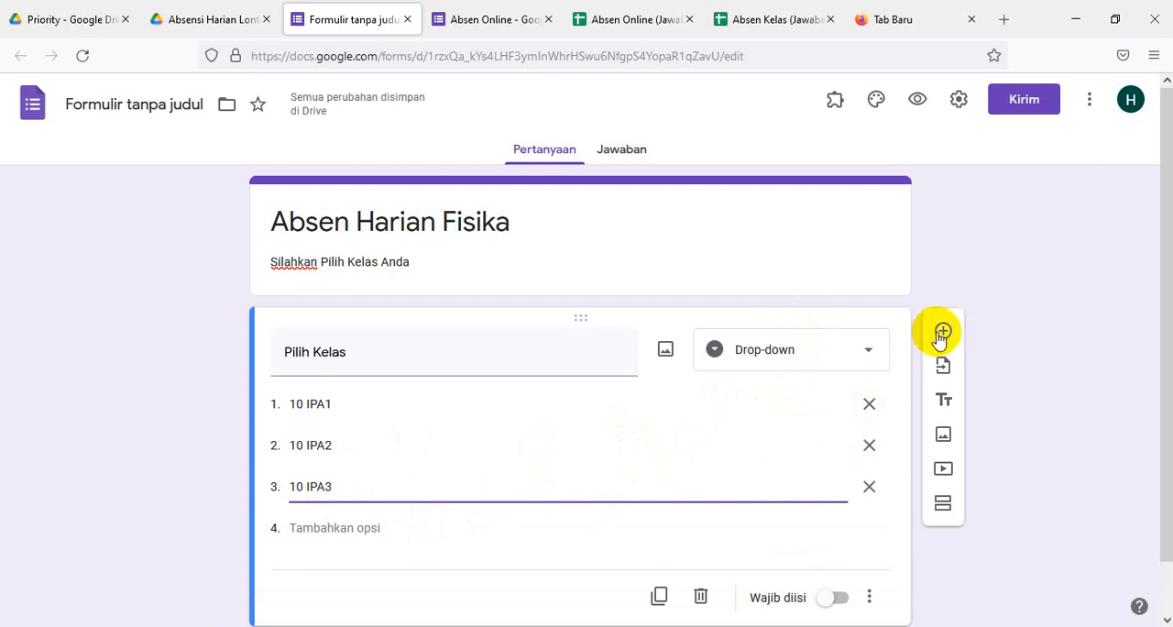
- Add a new section after the Pilih Kelas question and make that question required
left_click(943, 505)
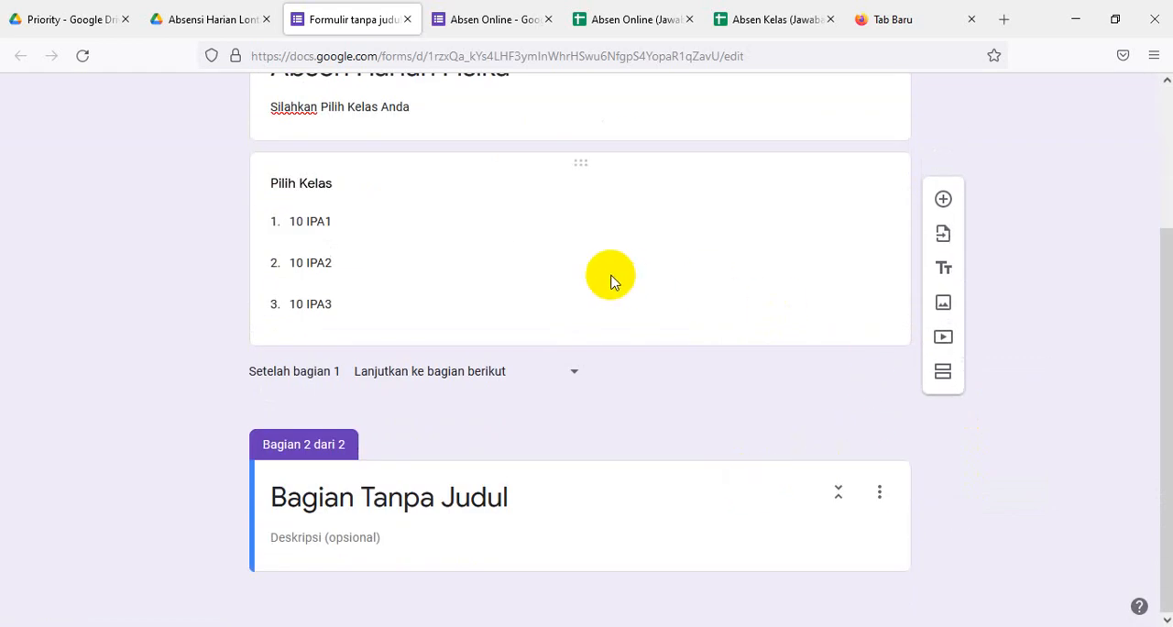
left_click(611, 281)
left_click(842, 441)
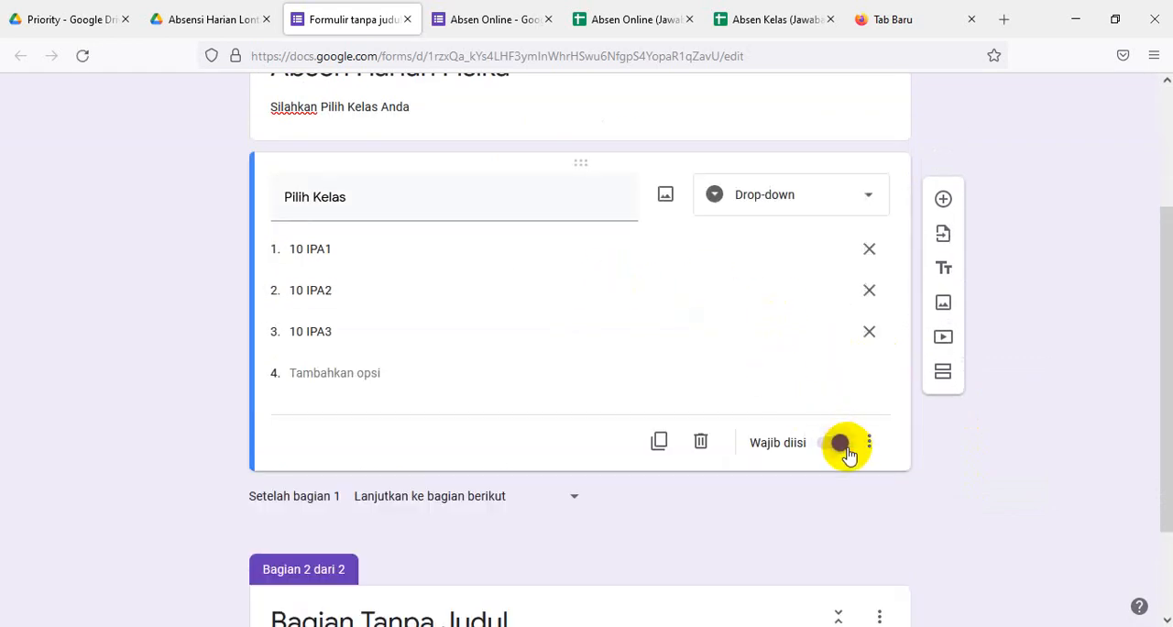
- Replace the second section's title with "Kelas 10 IPA1"
scroll(677, 487, "down", 2)
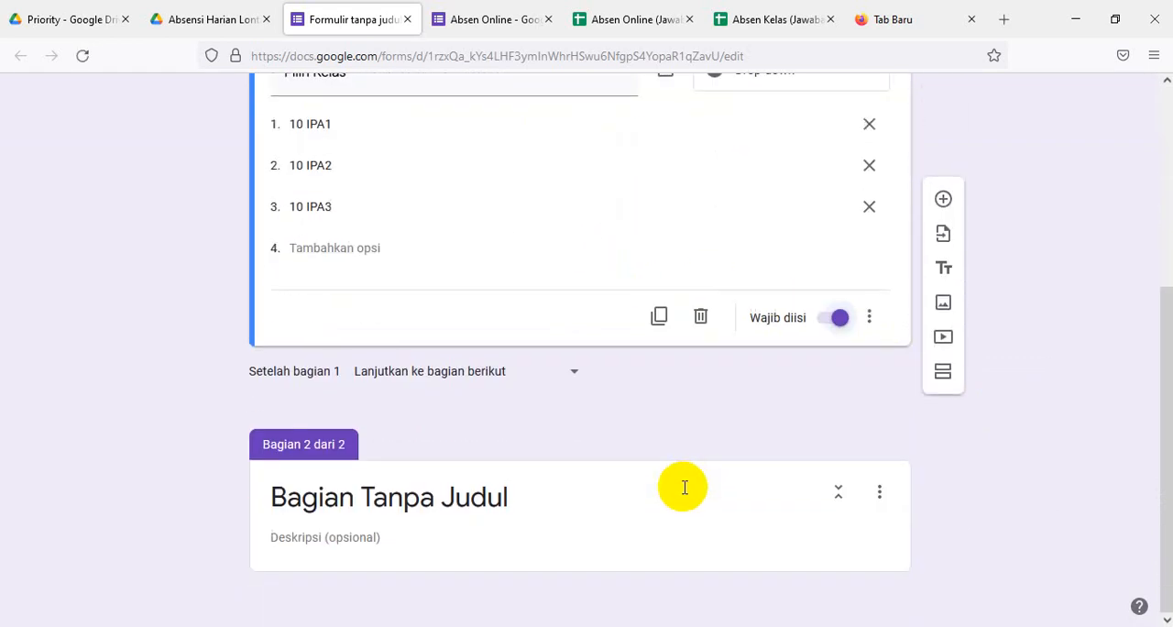
left_click(464, 497)
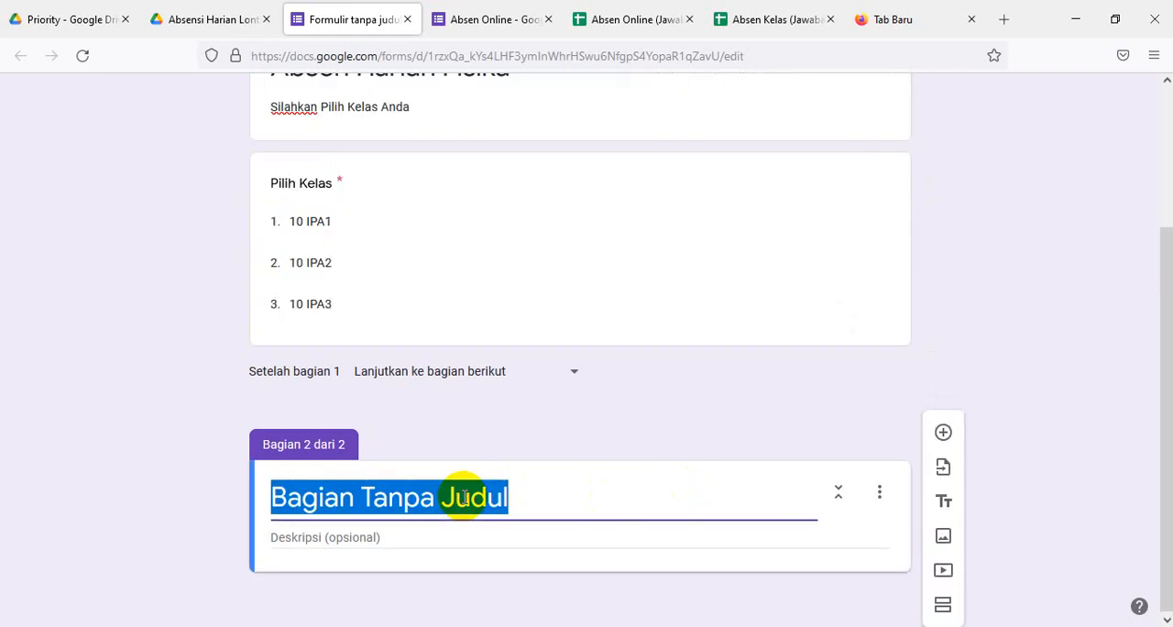
type("Kela")
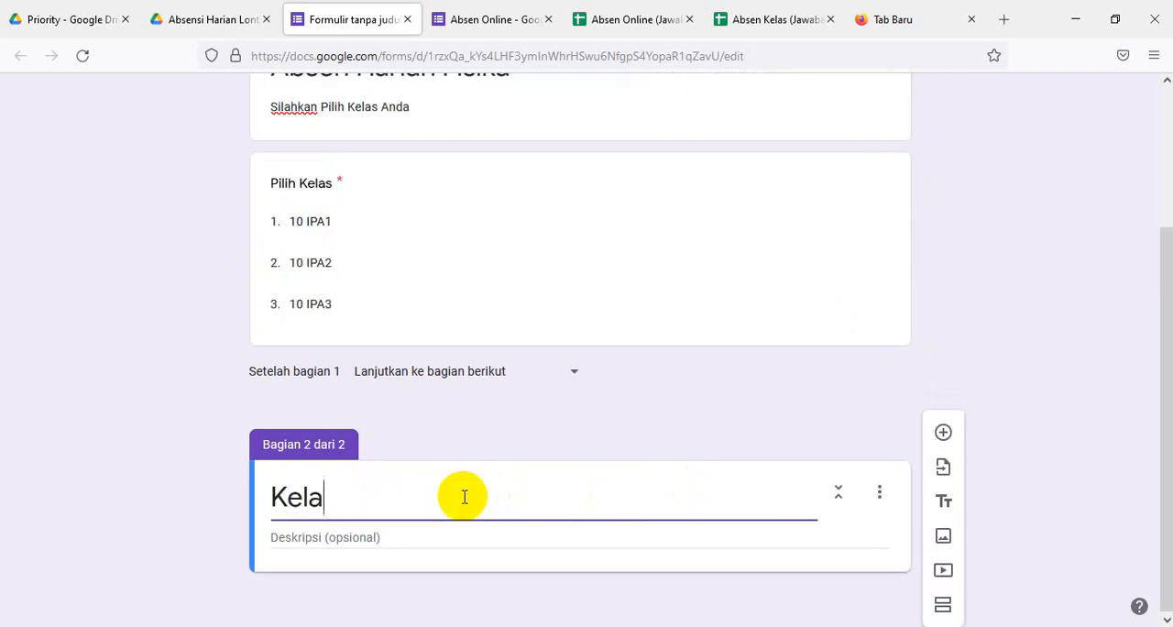
type("s 10 IP")
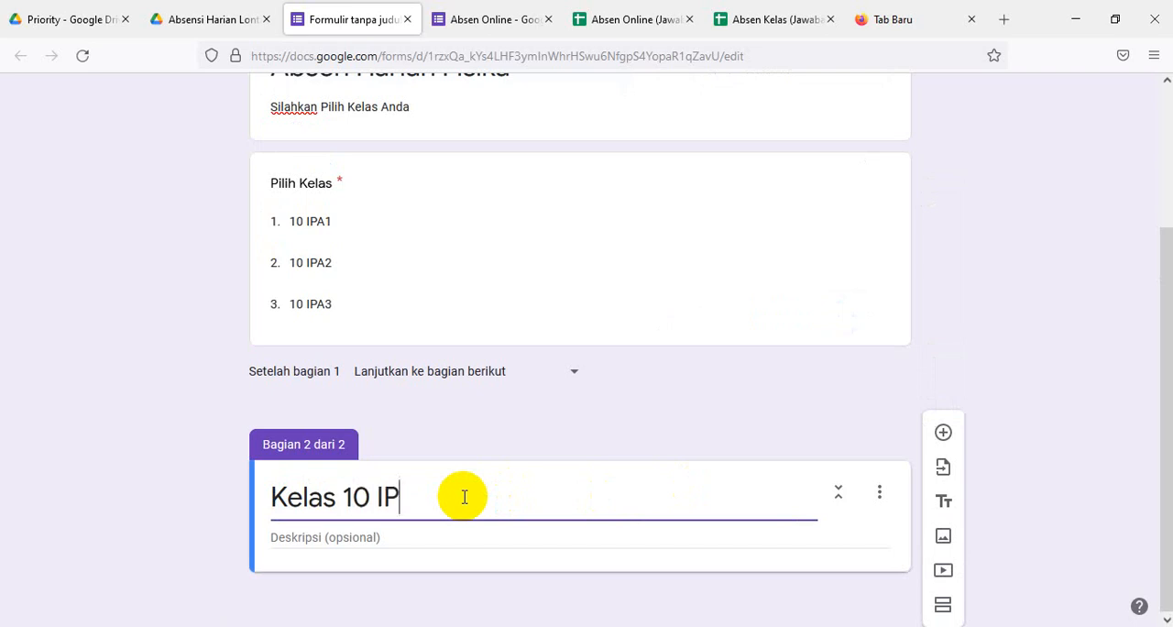
type("A1")
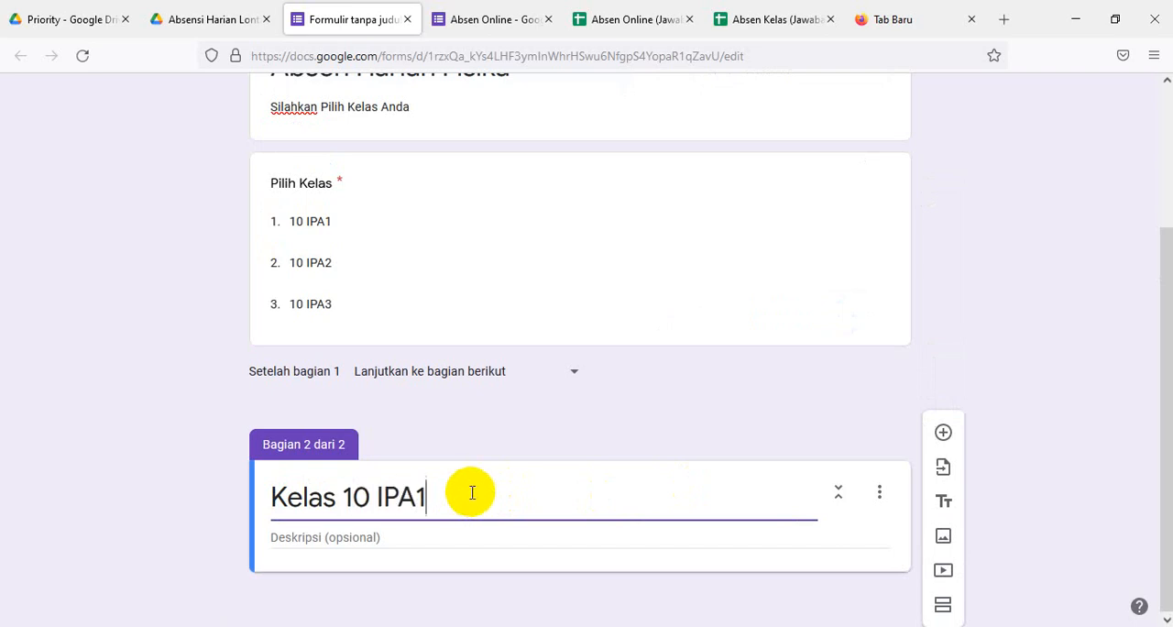
- Add a question titled "10 IPA1" to the Kelas 10 IPA1 section and select its first option for editing
left_click(944, 434)
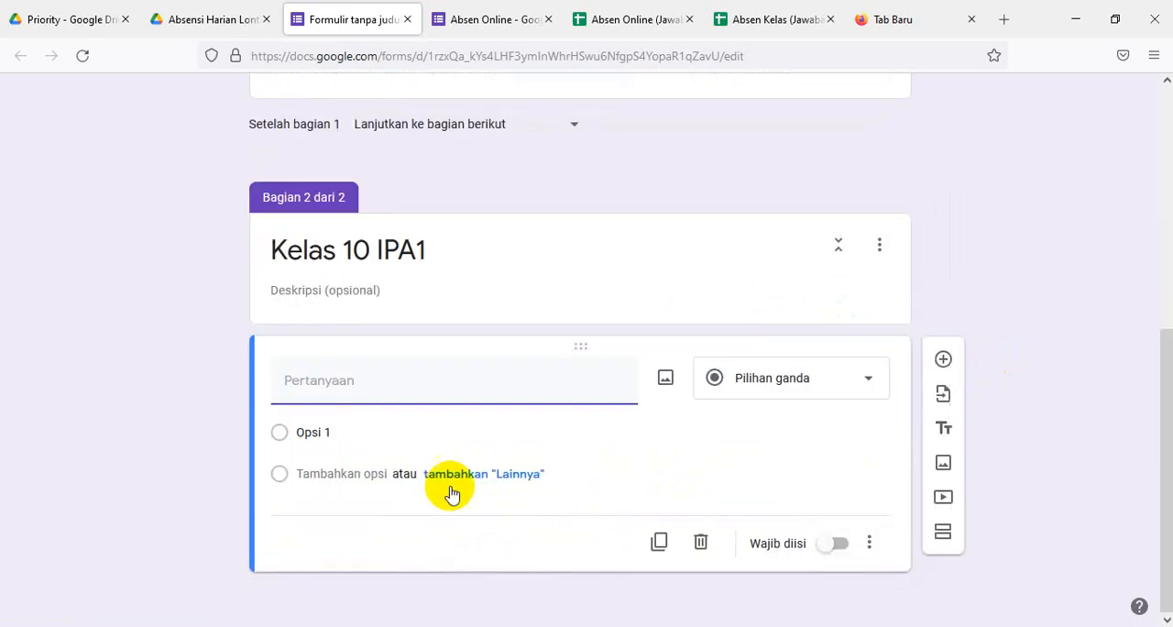
type("10 ")
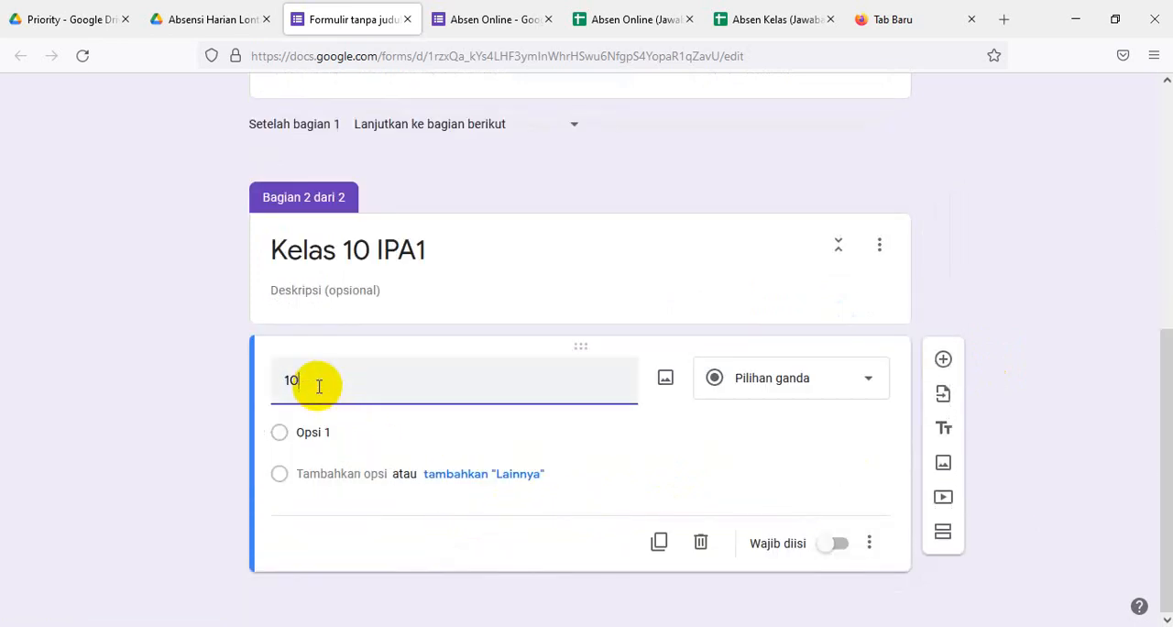
type("IPA1")
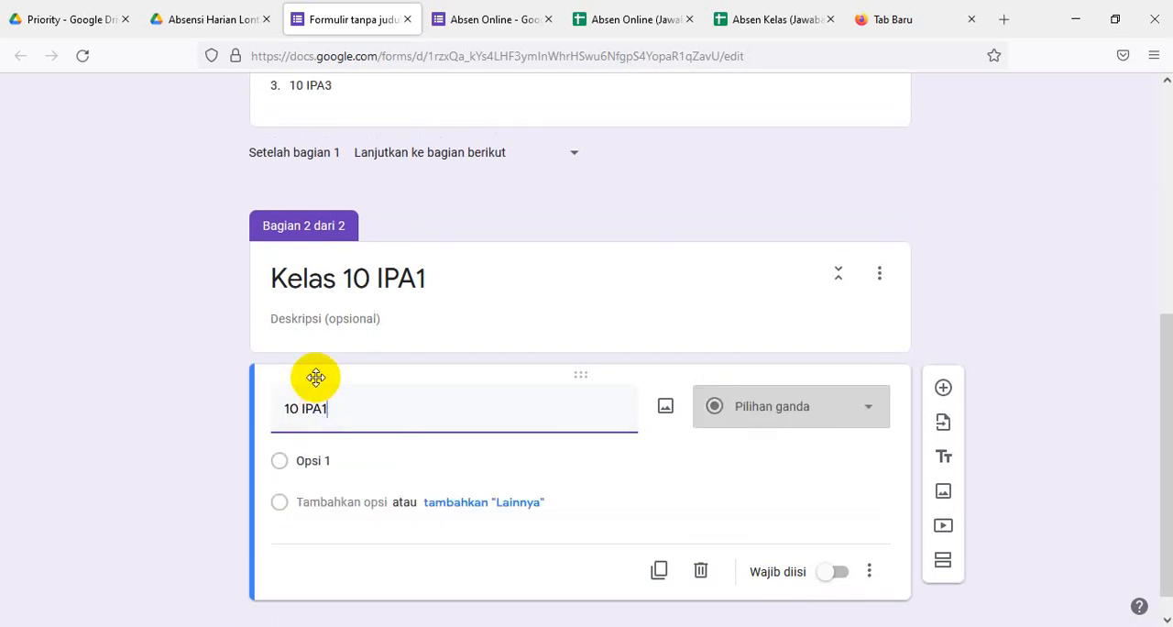
left_click(358, 462)
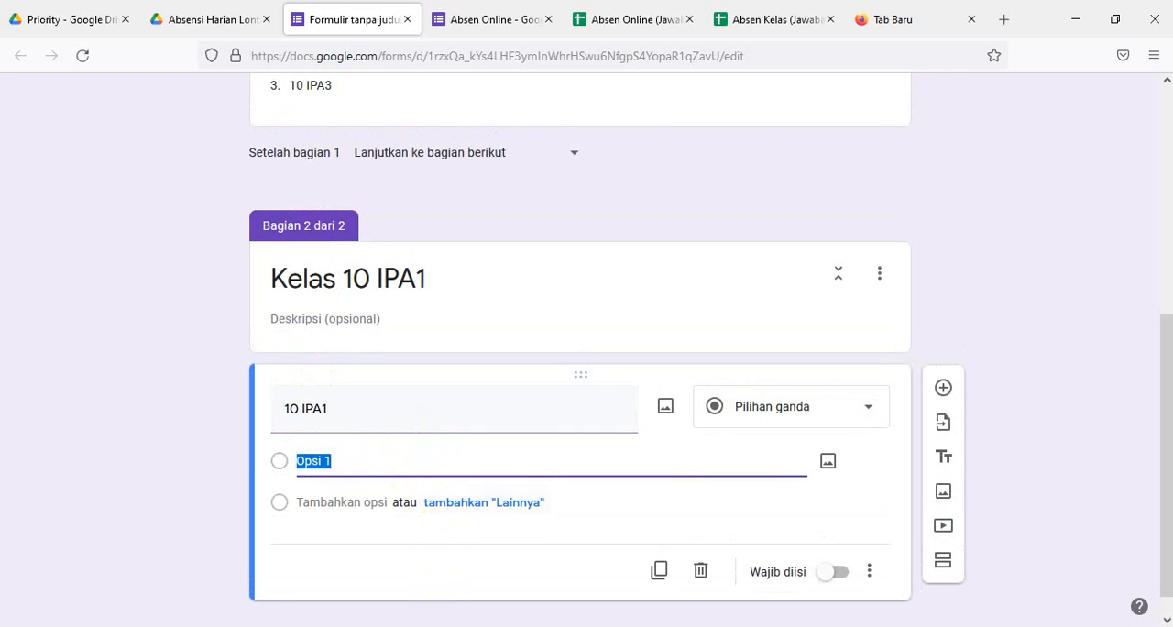
- Switch to the ABSEN SISWA TP 2021-2022 SEMESTER 1 workbook in Excel and enter 01 as text in cell T7
left_click(486, 625)
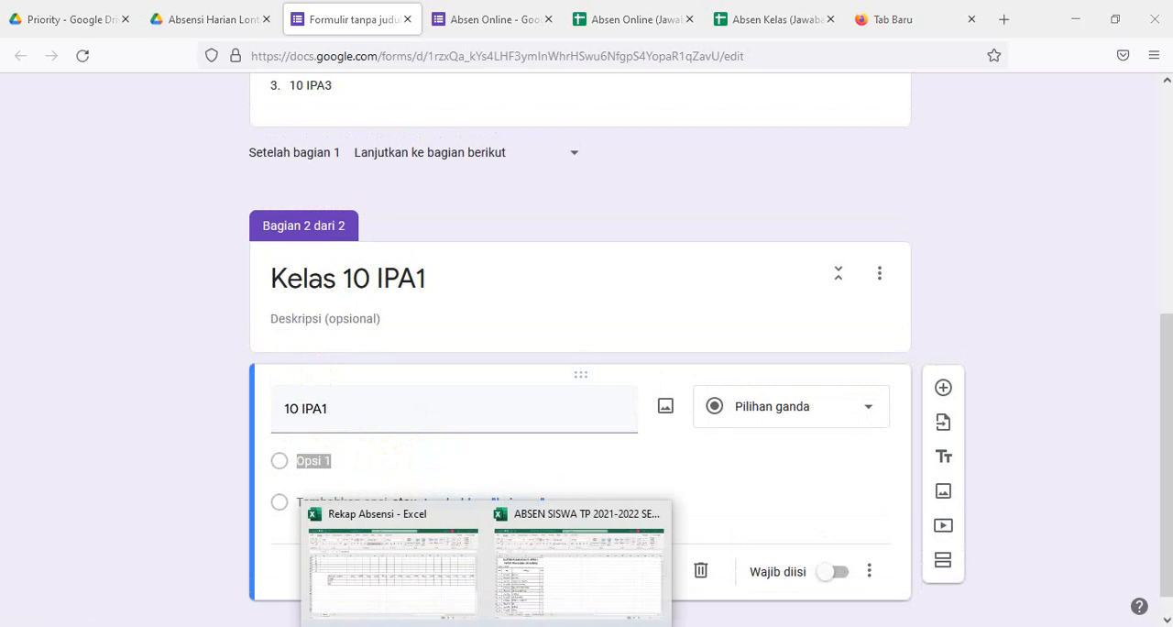
left_click(549, 581)
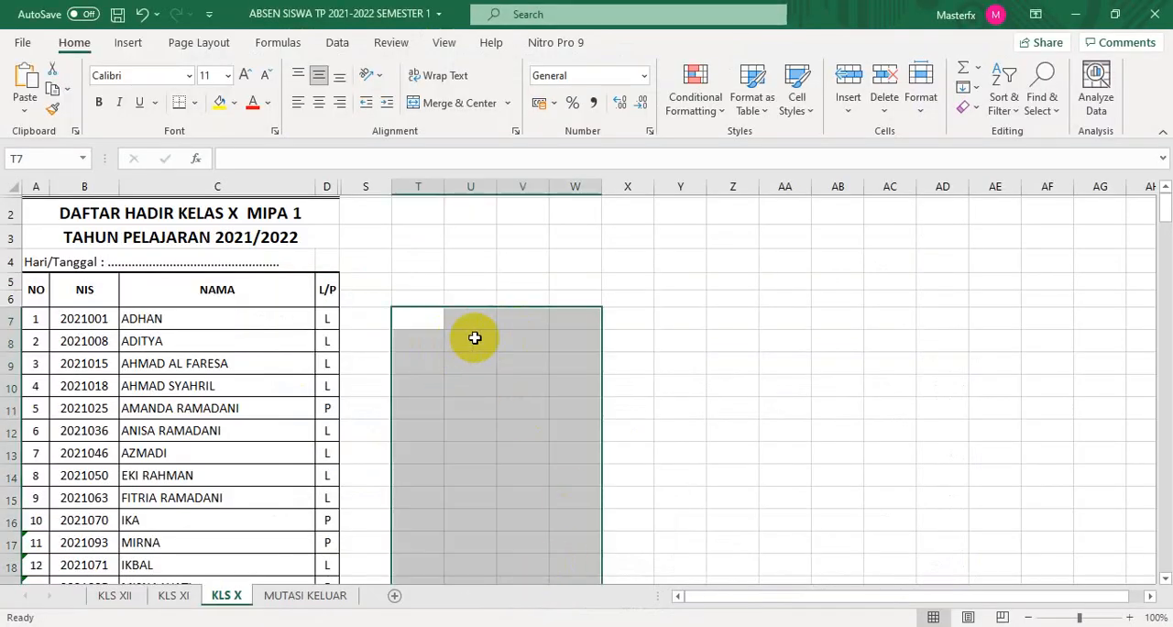
left_click(418, 322)
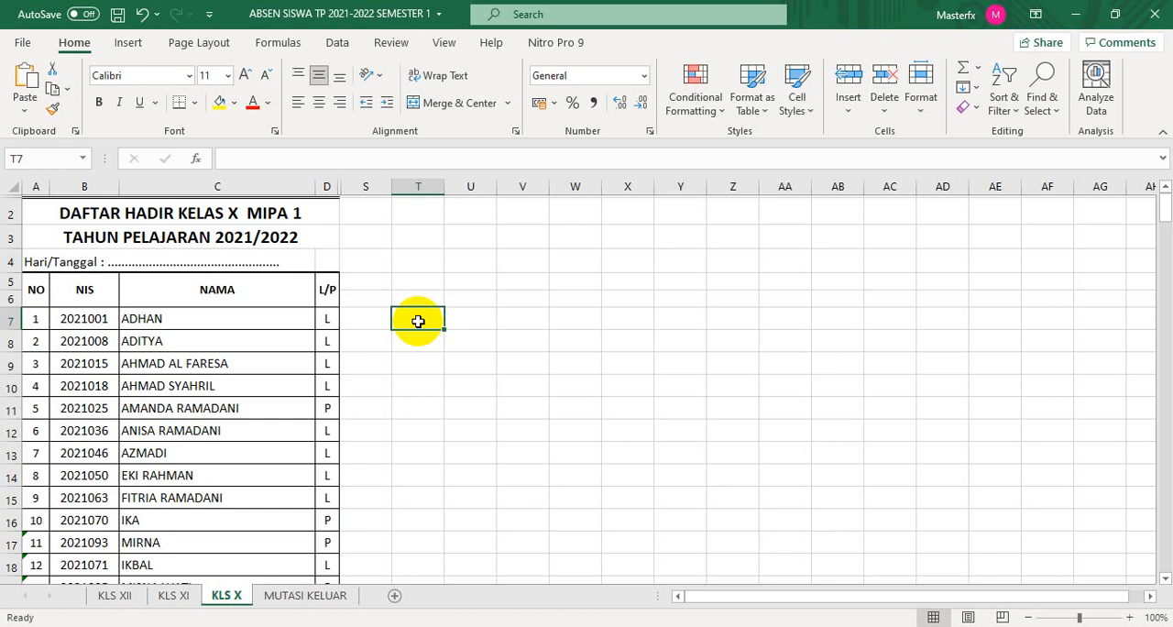
type("'")
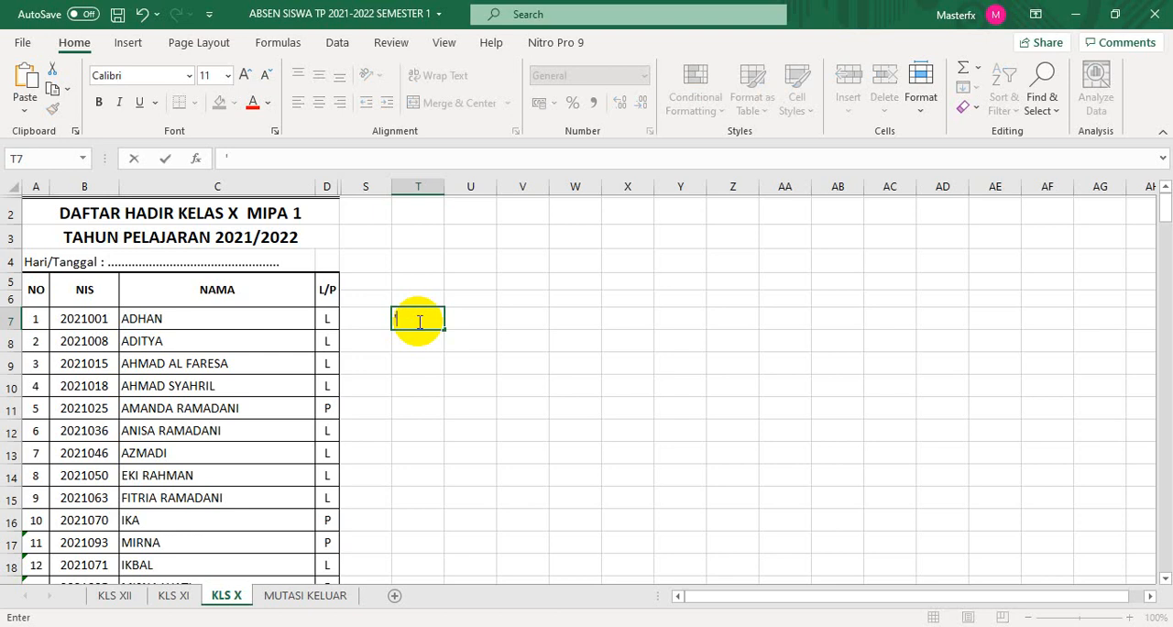
type("01")
left_click(484, 384)
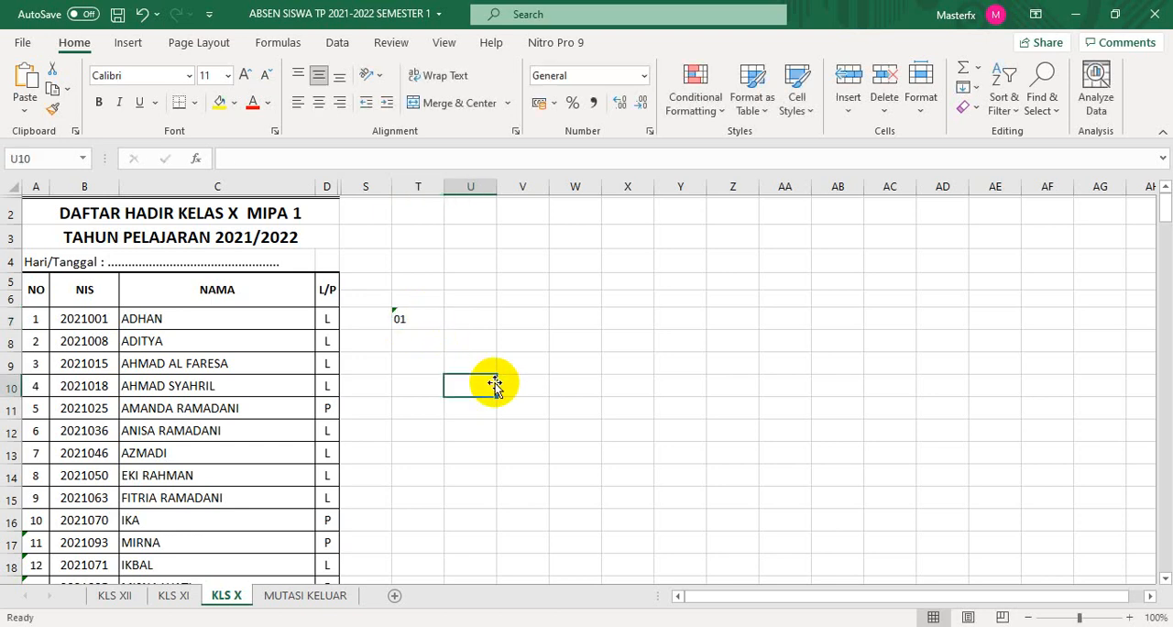
- Enter the formula =T7&". "&C7 in cell U7 to join the number with the student's name
left_click(477, 326)
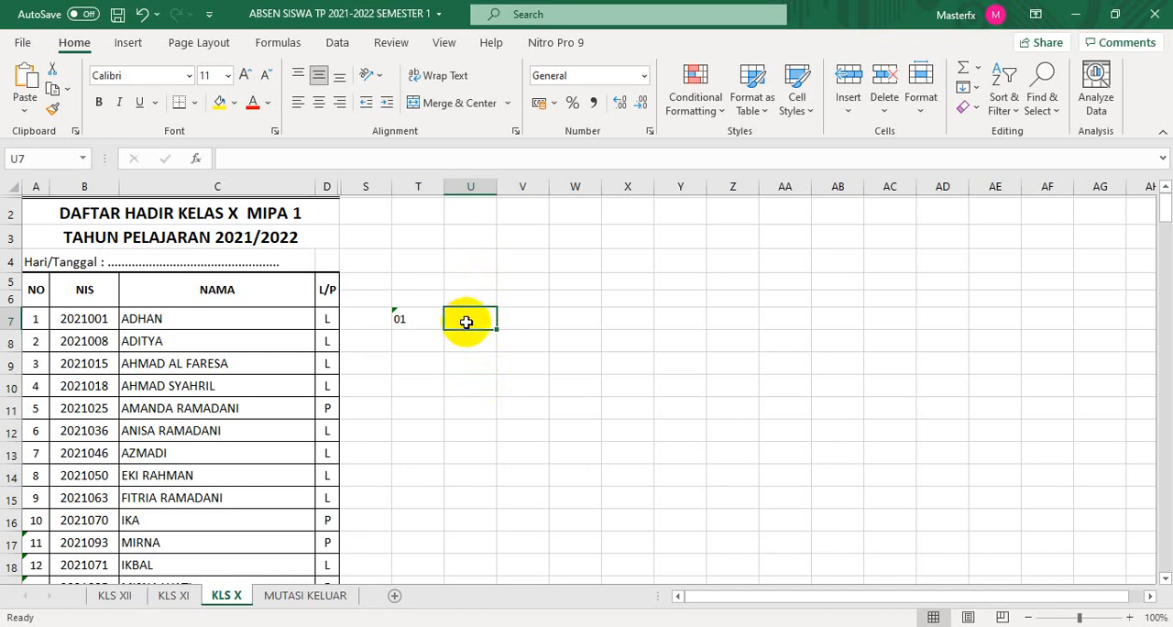
type("=")
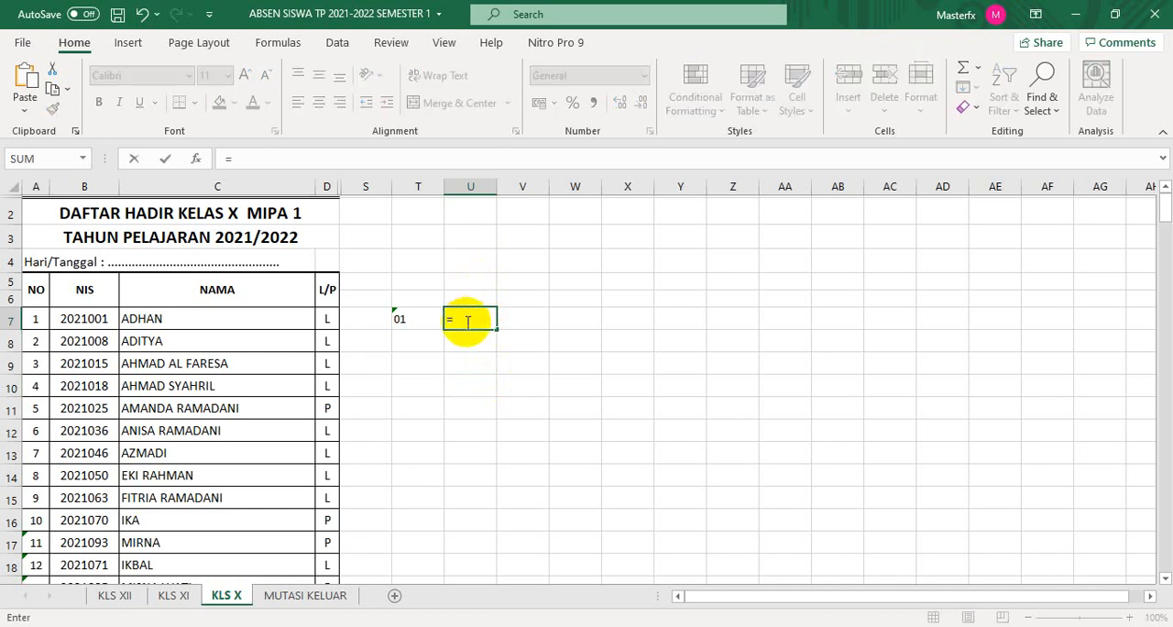
left_click(404, 321)
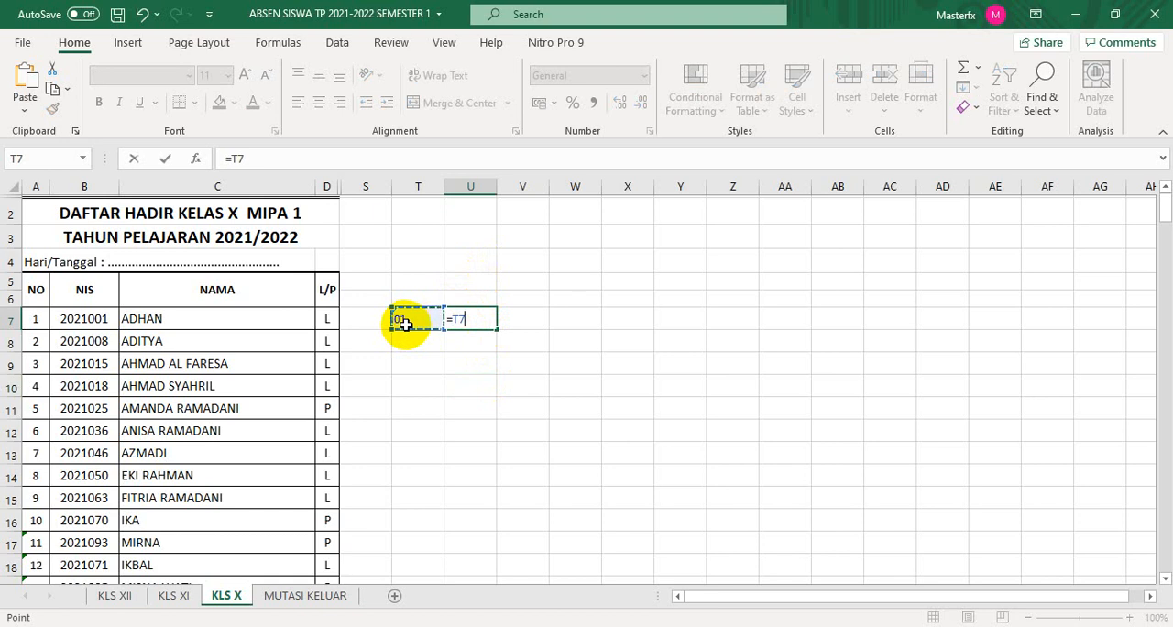
type("&")
type("\". &")
left_click(132, 321)
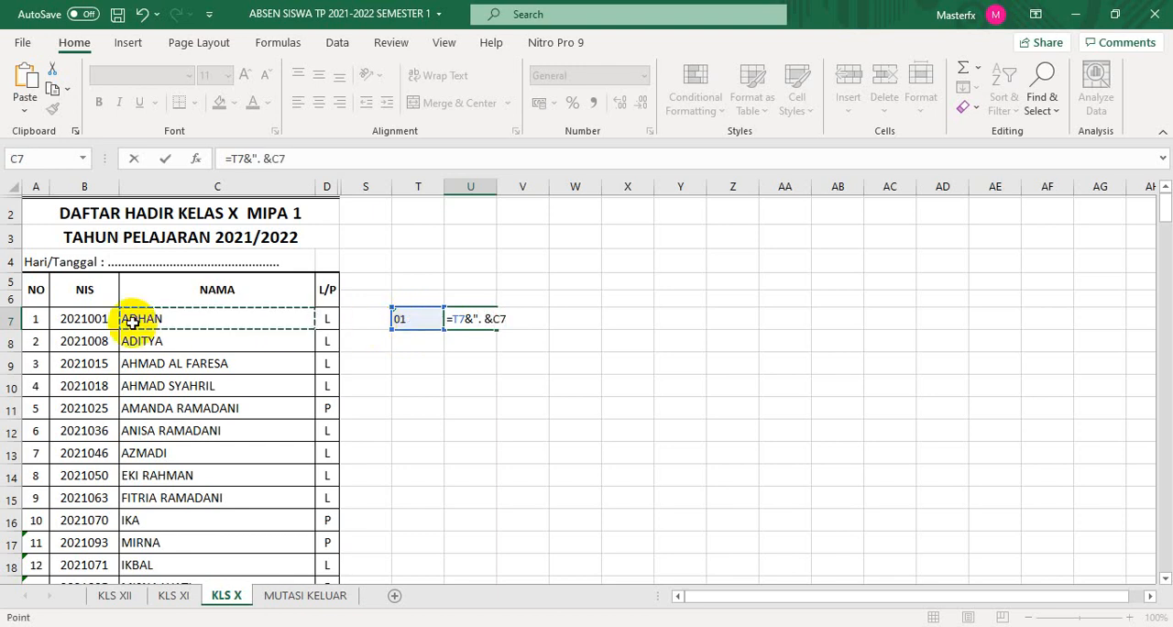
key("Return")
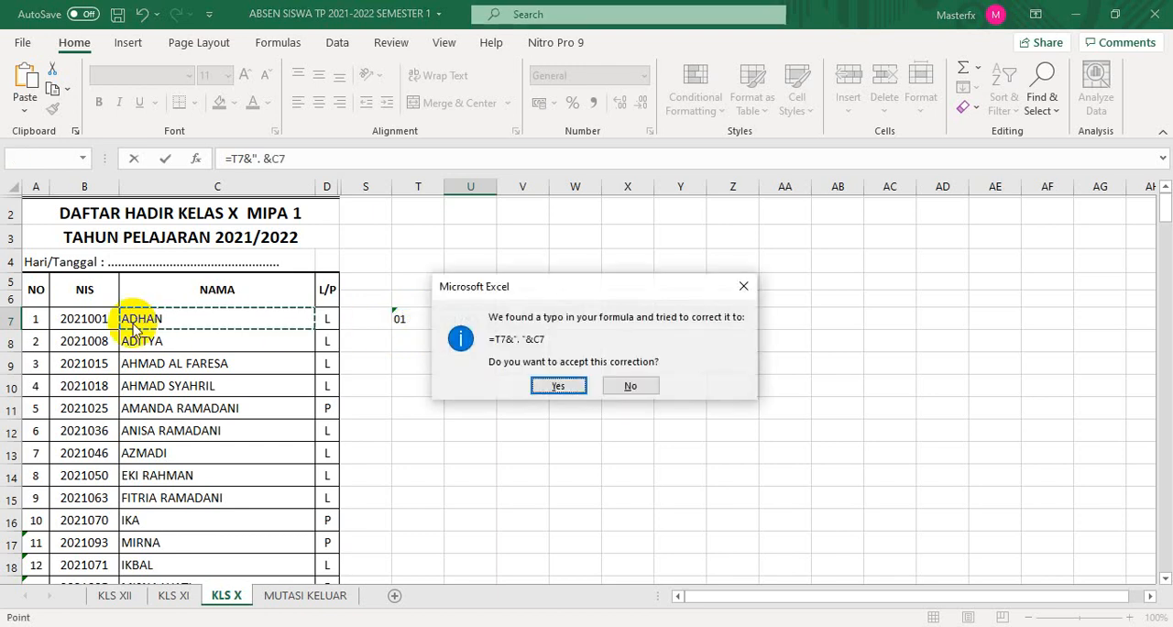
left_click(558, 386)
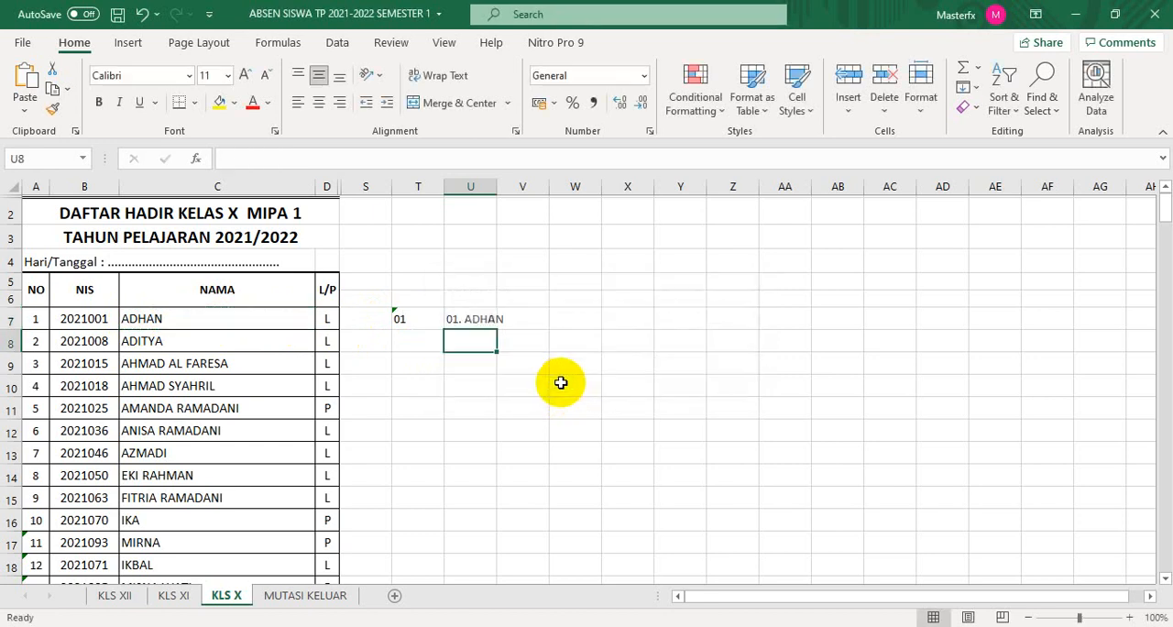
- Enter 02 as text in T8 and extend the number series from T7:T8 down to 32 in T38
left_click(409, 345)
type("02")
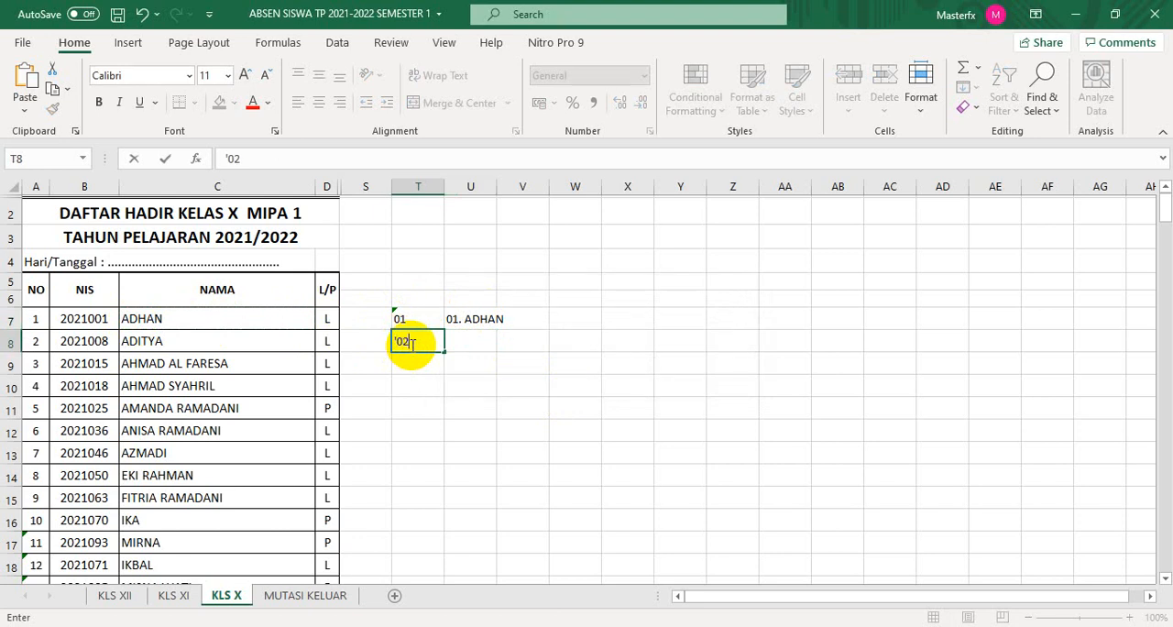
key("Return")
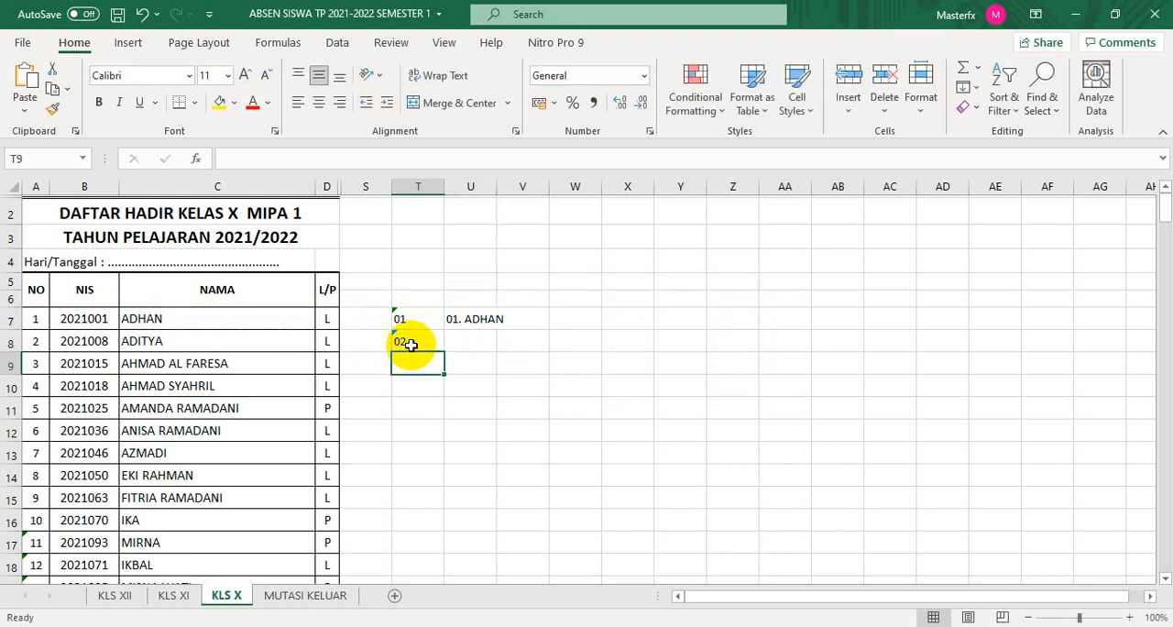
left_click(472, 344)
type("0")
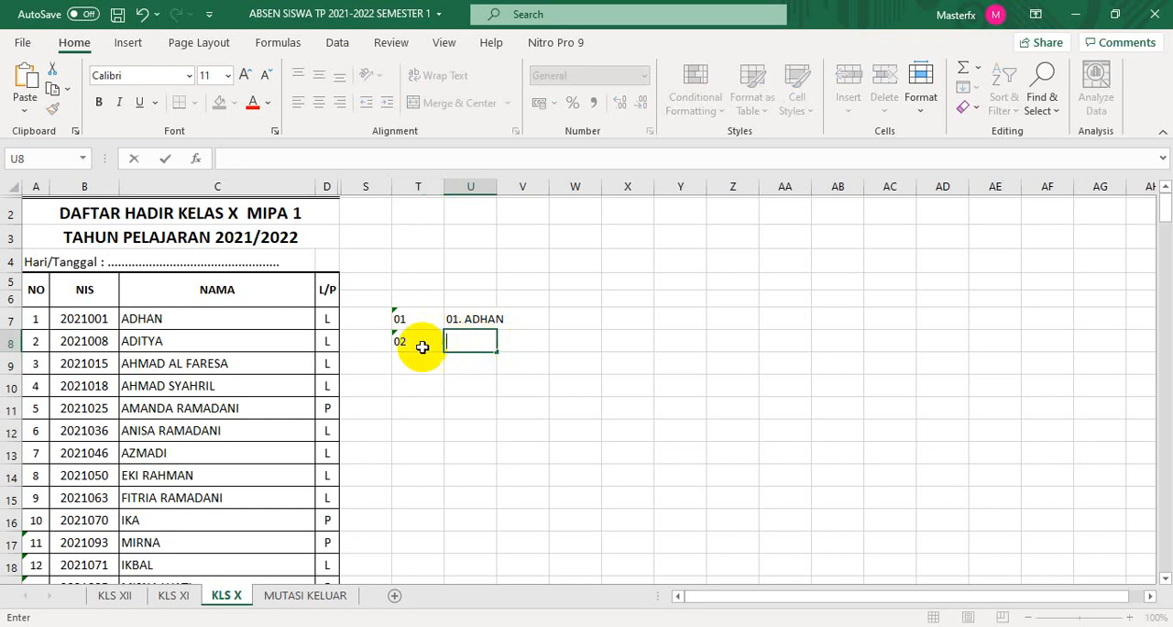
left_click_drag(402, 320, 445, 312)
- Fill the number-and-name formula in U7 down to U38 for the Kelas X MIPA 1 list
scroll(633, 375, "up", 7)
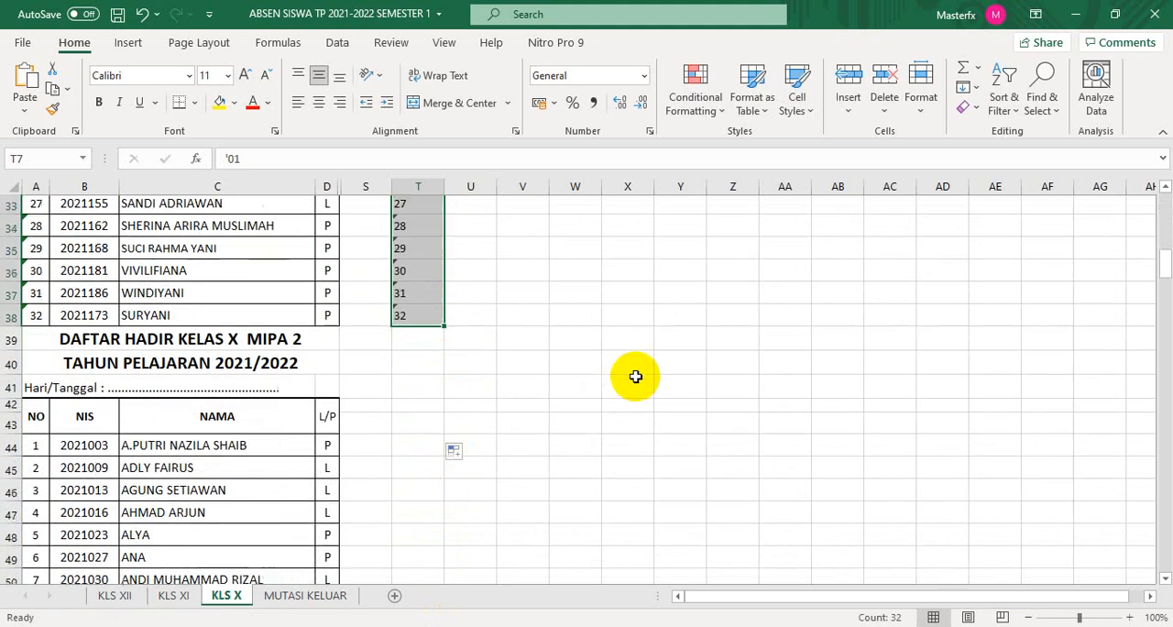
scroll(635, 374, "up", 4)
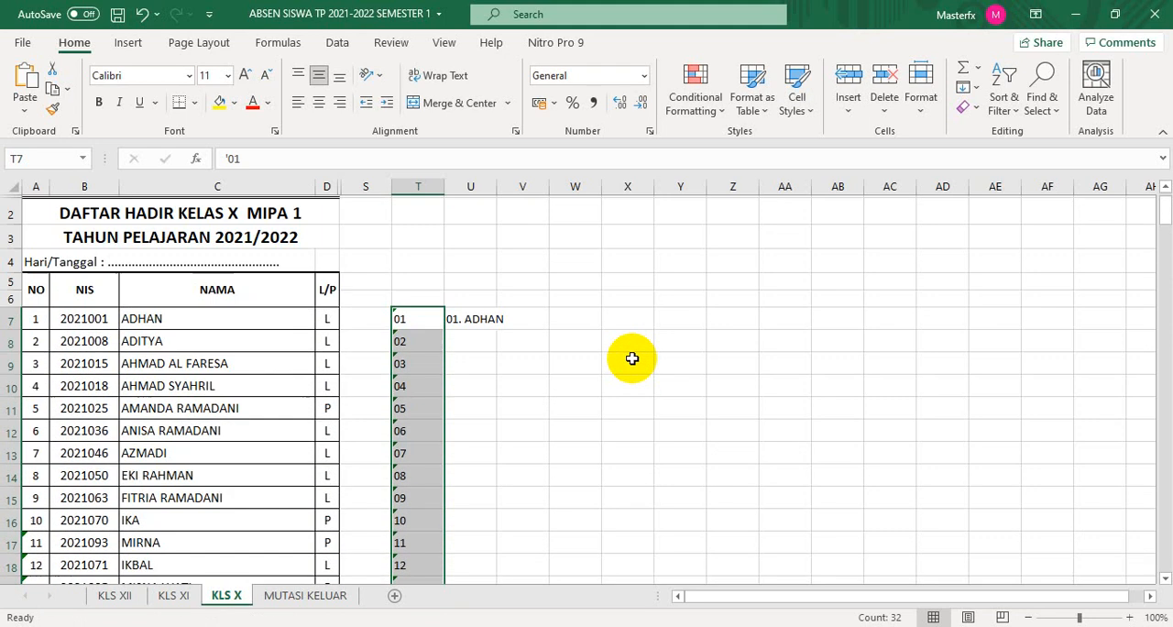
left_click(465, 317)
left_click_drag(497, 329, 506, 502)
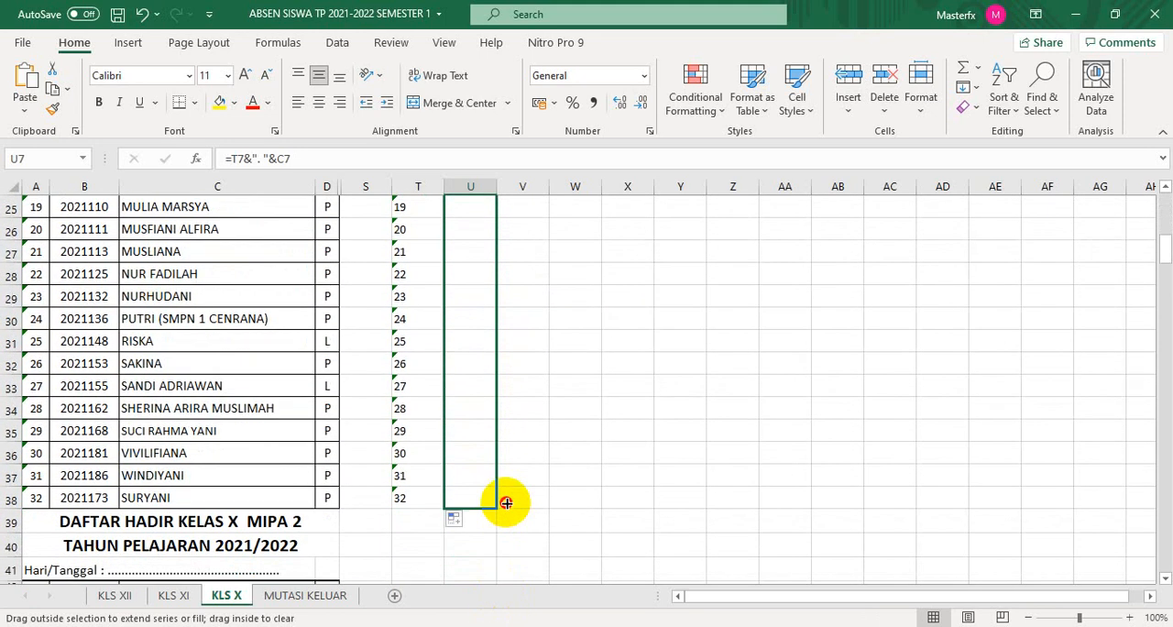
- Check the numbered student names in column U against the Kelas X MIPA 1 list
scroll(604, 486, "down", 1)
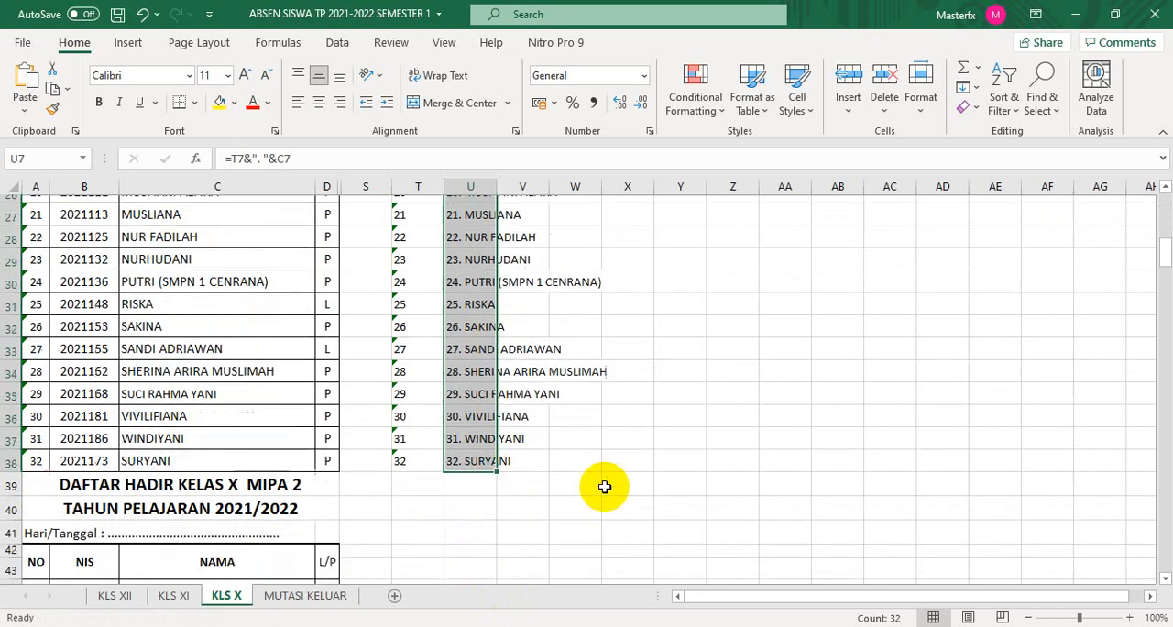
scroll(605, 486, "down", 3)
scroll(604, 486, "up", 3)
scroll(605, 486, "down", 2)
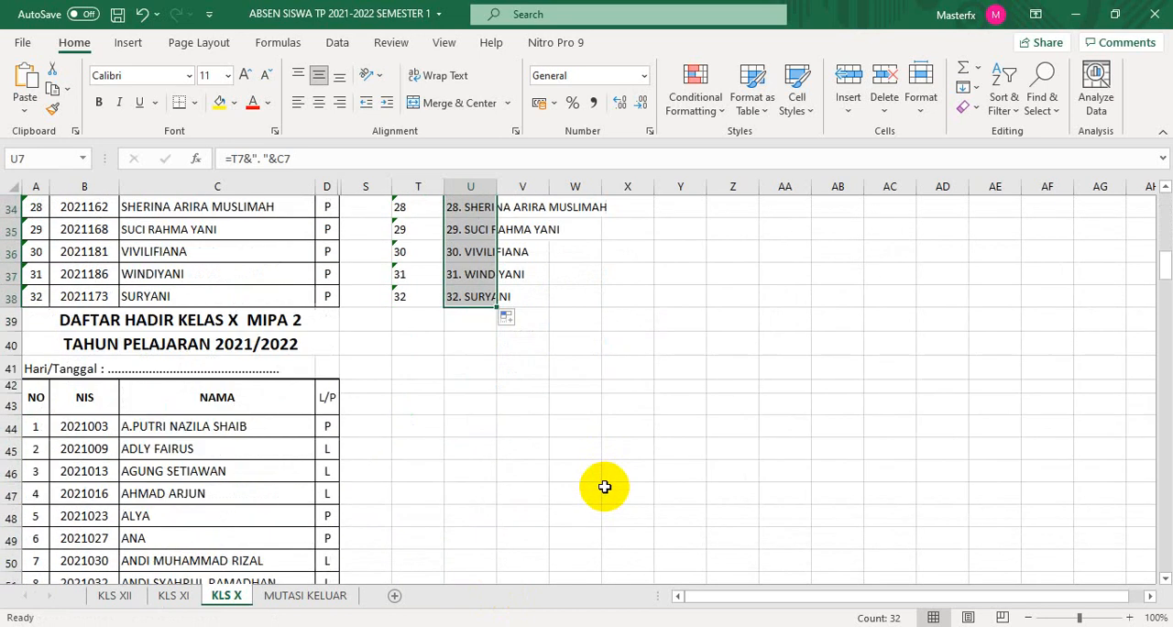
scroll(604, 486, "up", 4)
scroll(604, 487, "up", 4)
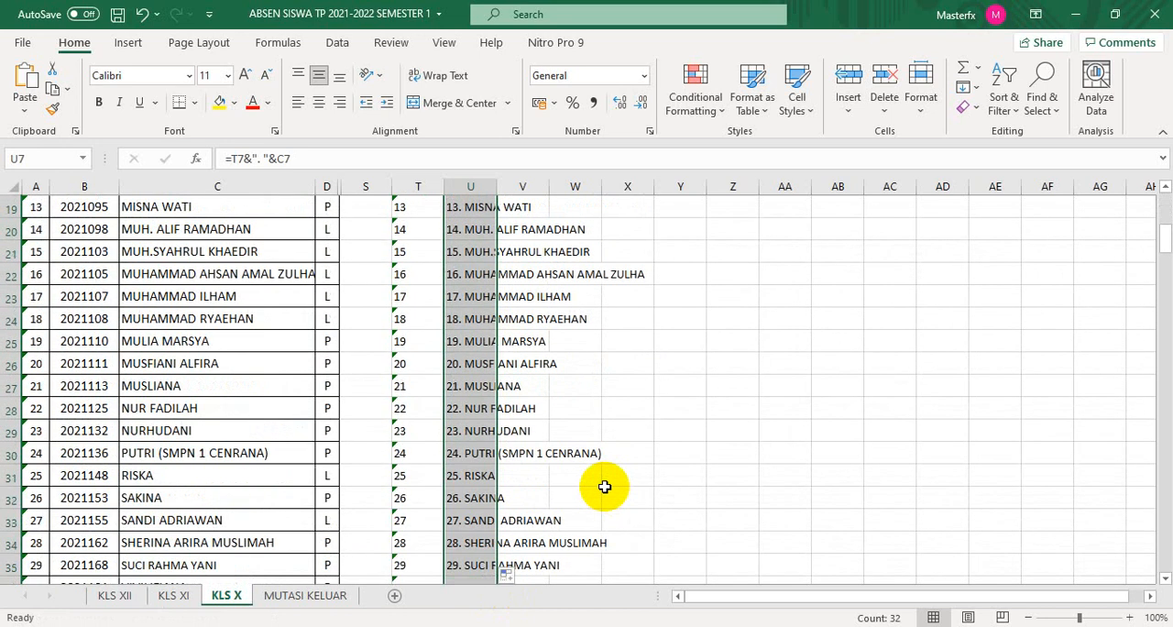
scroll(604, 487, "down", 1)
scroll(605, 484, "up", 4)
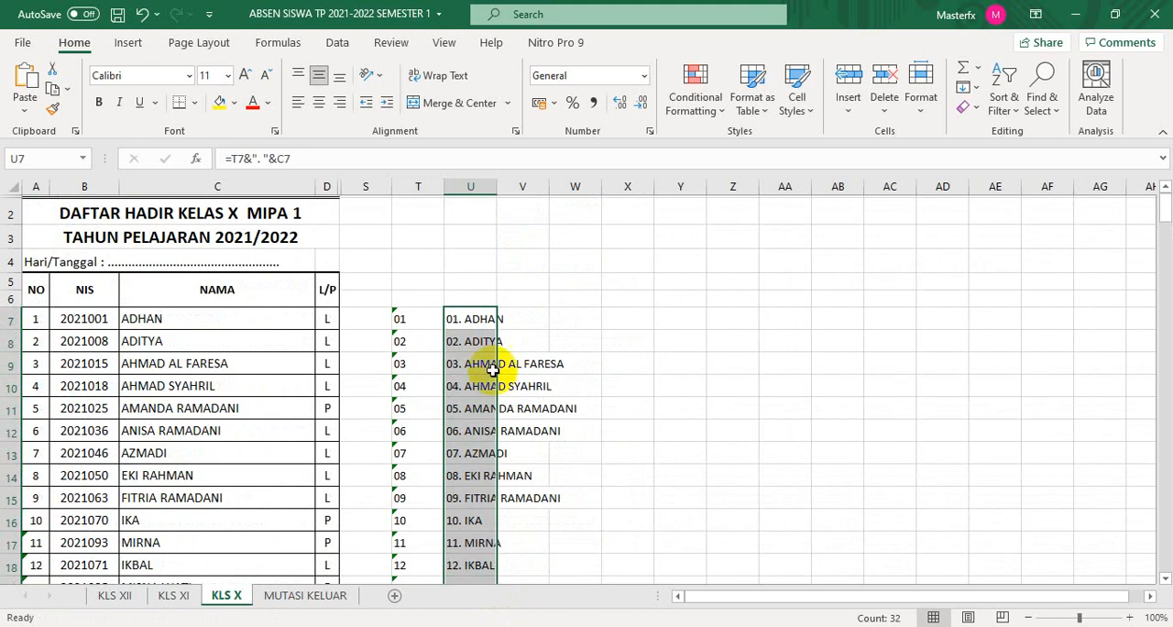
- Copy T7:U7 to T44 to start the numbered names for the Kelas X MIPA 2 list
left_click_drag(401, 313, 471, 317)
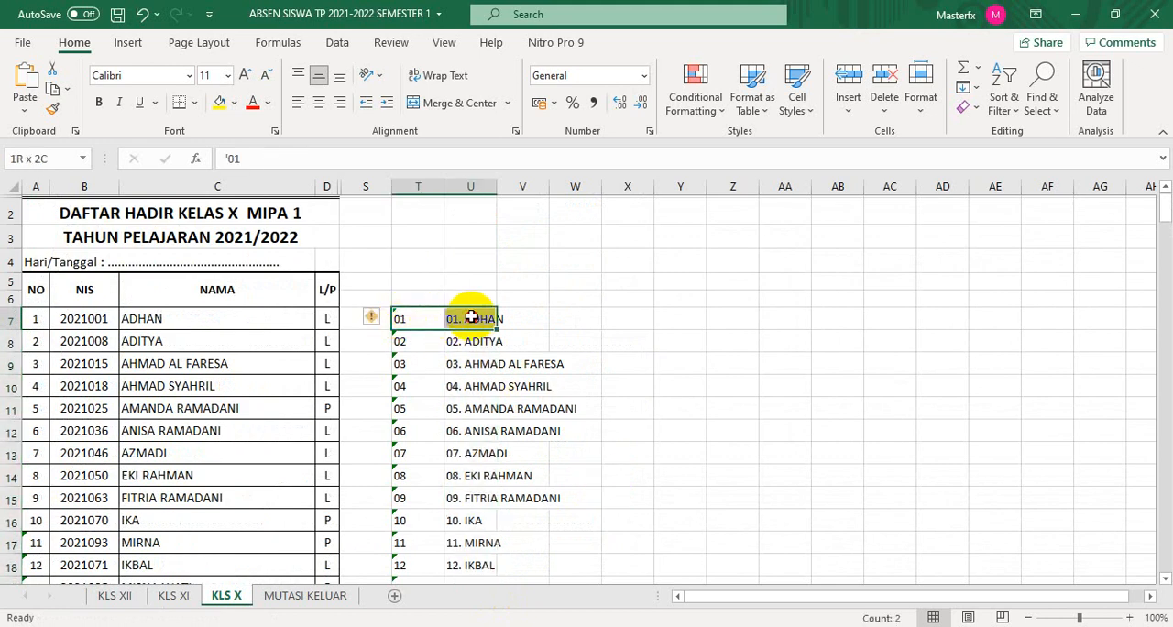
key("ctrl+c")
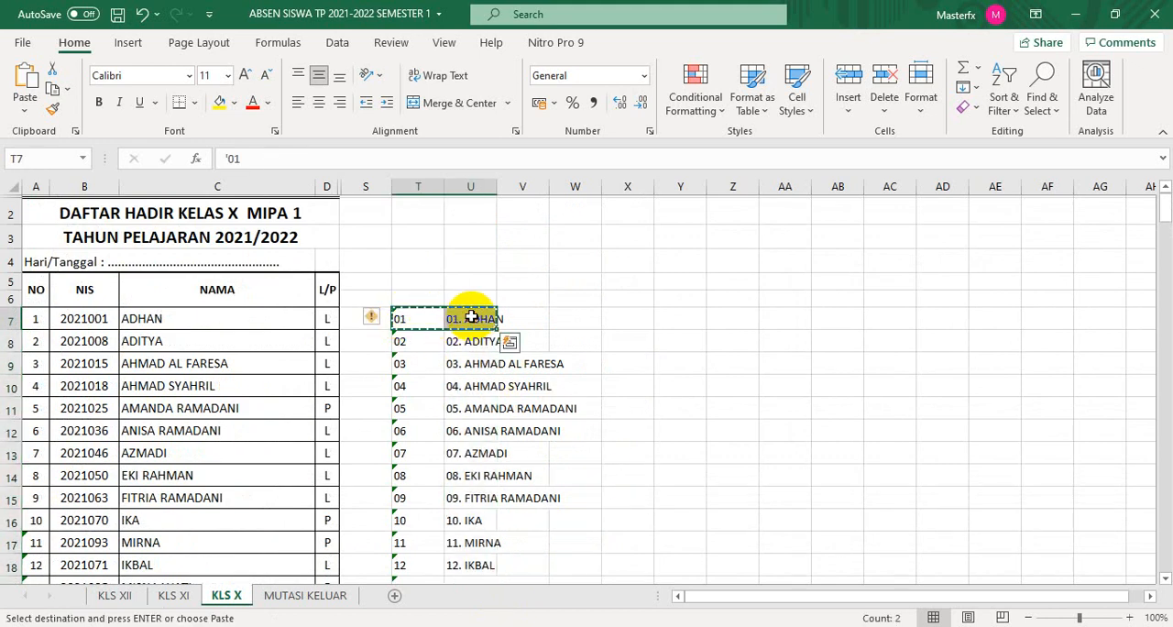
scroll(636, 365, "down", 6)
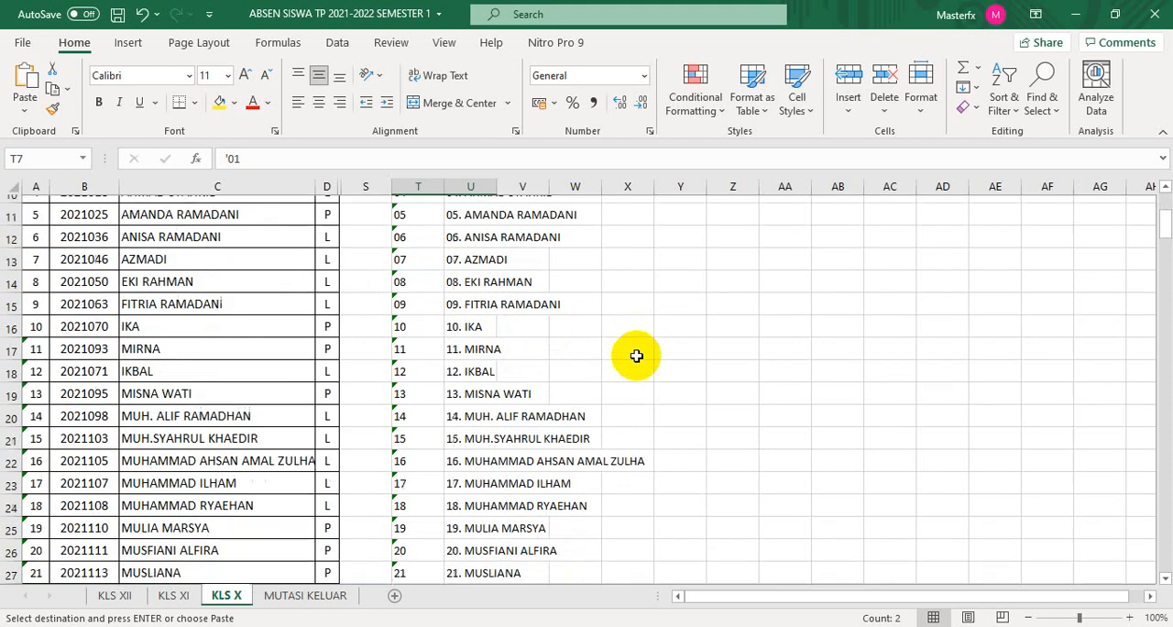
scroll(637, 364, "down", 4)
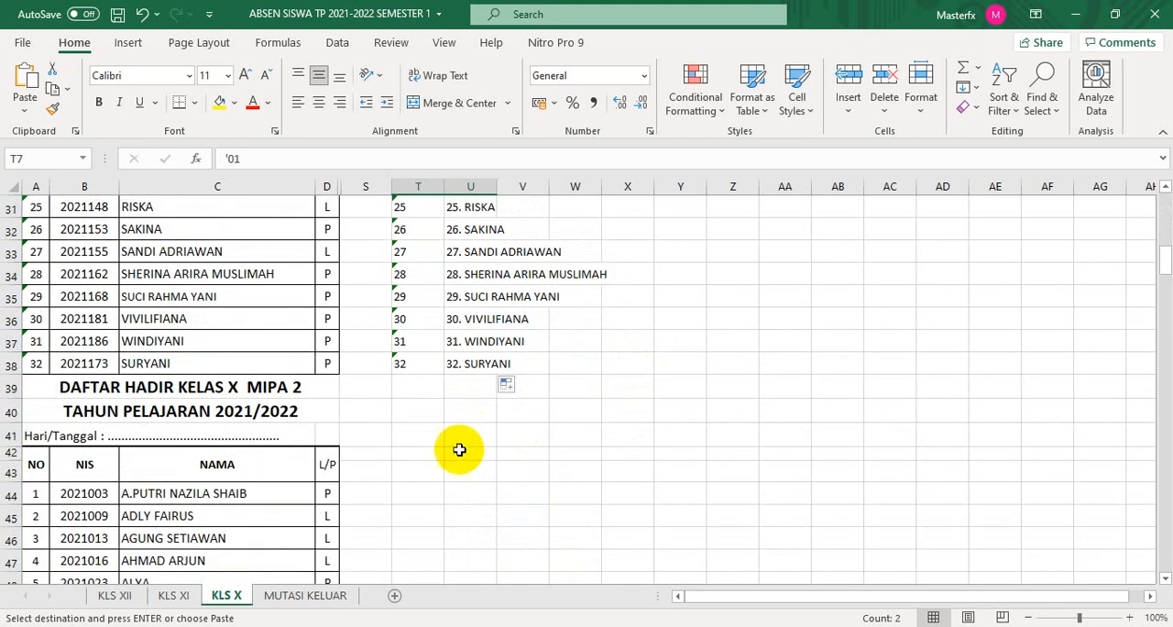
left_click(414, 495)
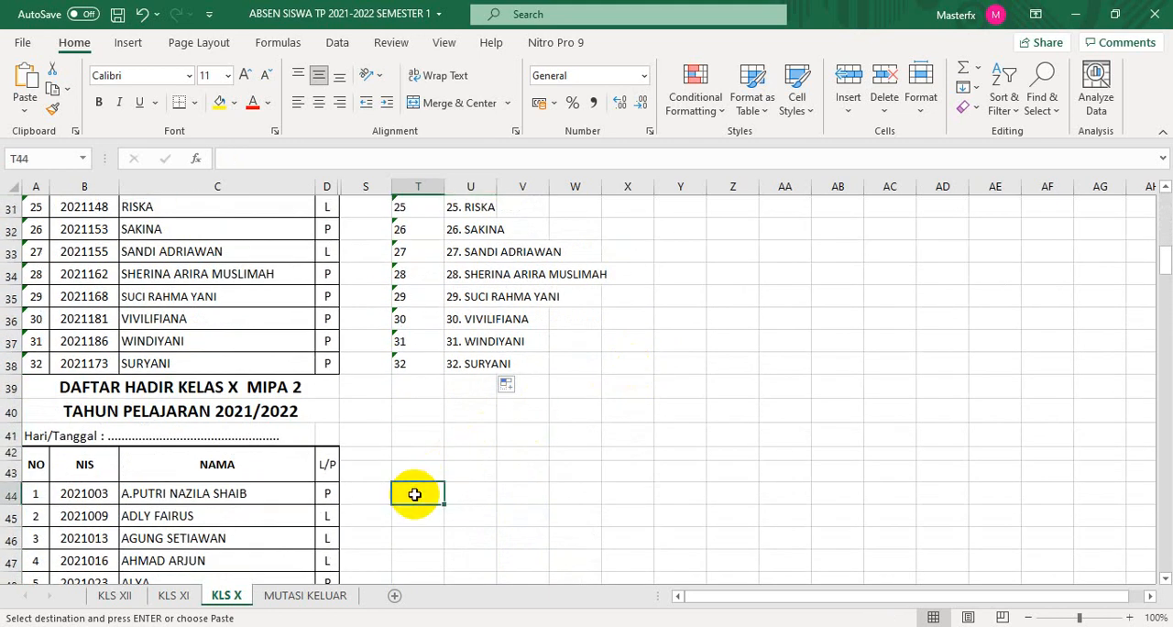
key("ctrl+v")
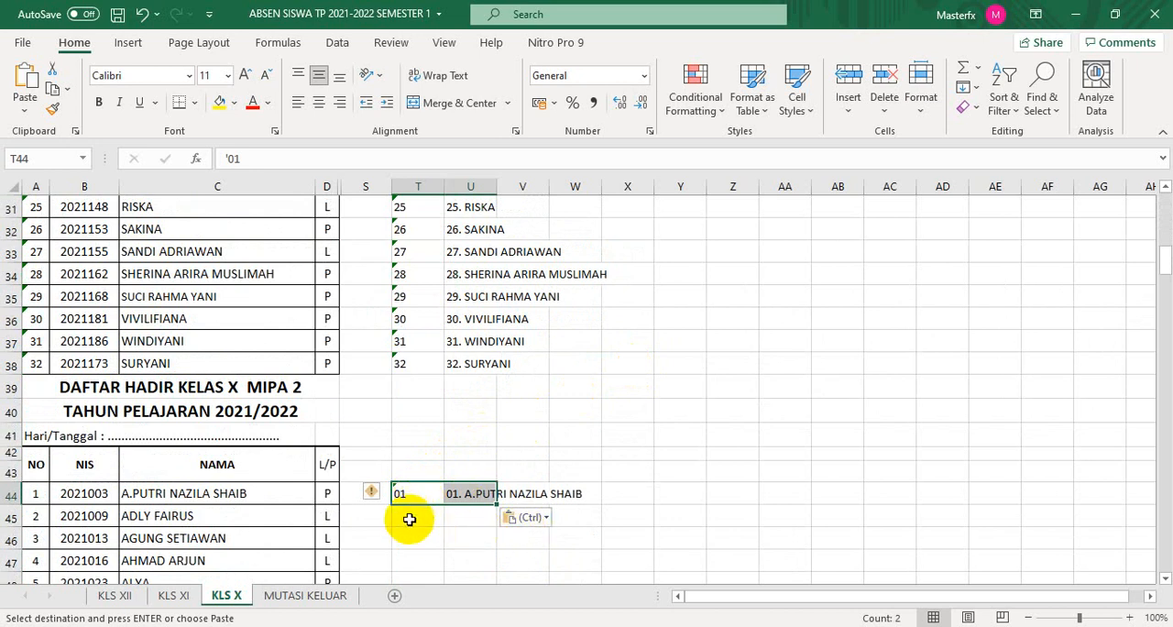
- Enter 02 as text in T45 and extend the number series from T44:T45 down to 32 in T75
left_click(410, 518)
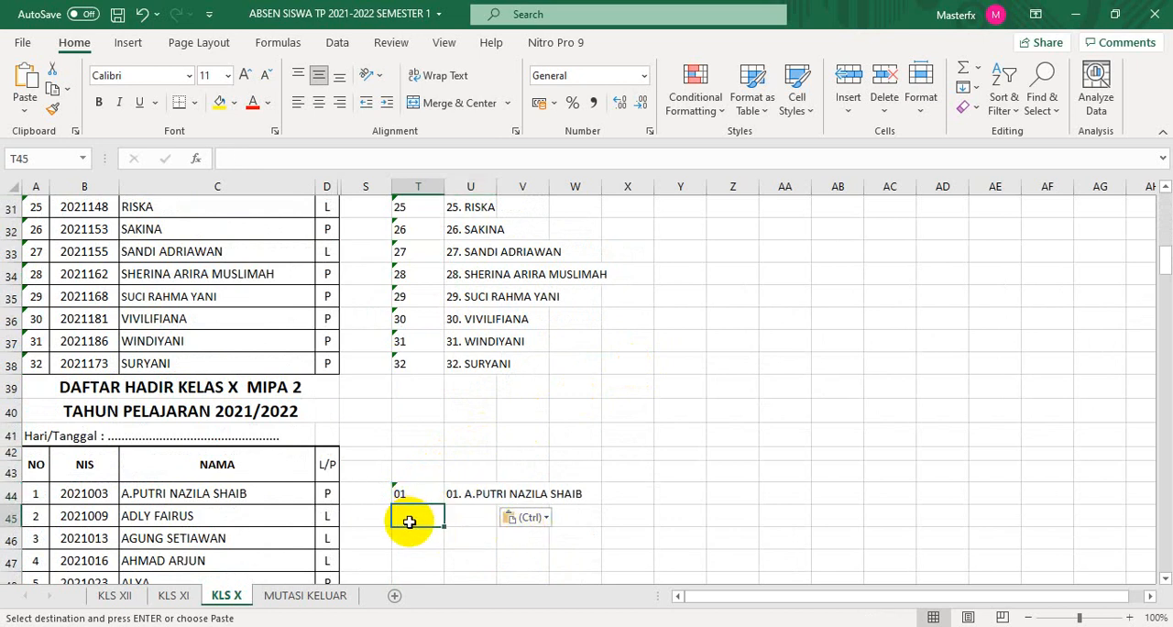
type("'02")
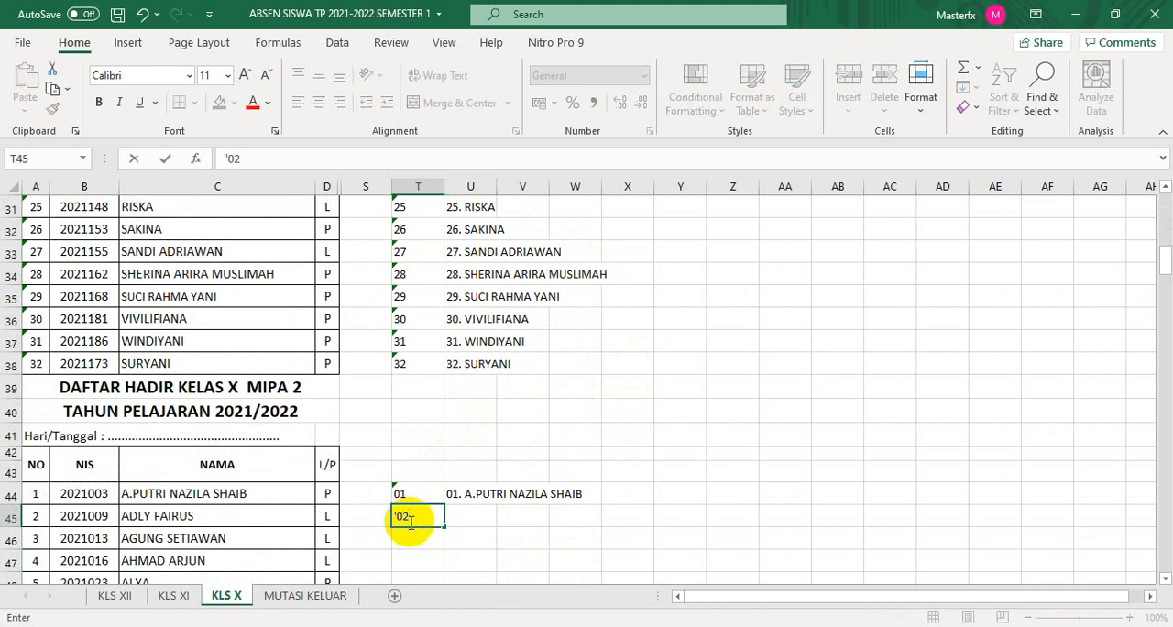
key("Return")
left_click(423, 494)
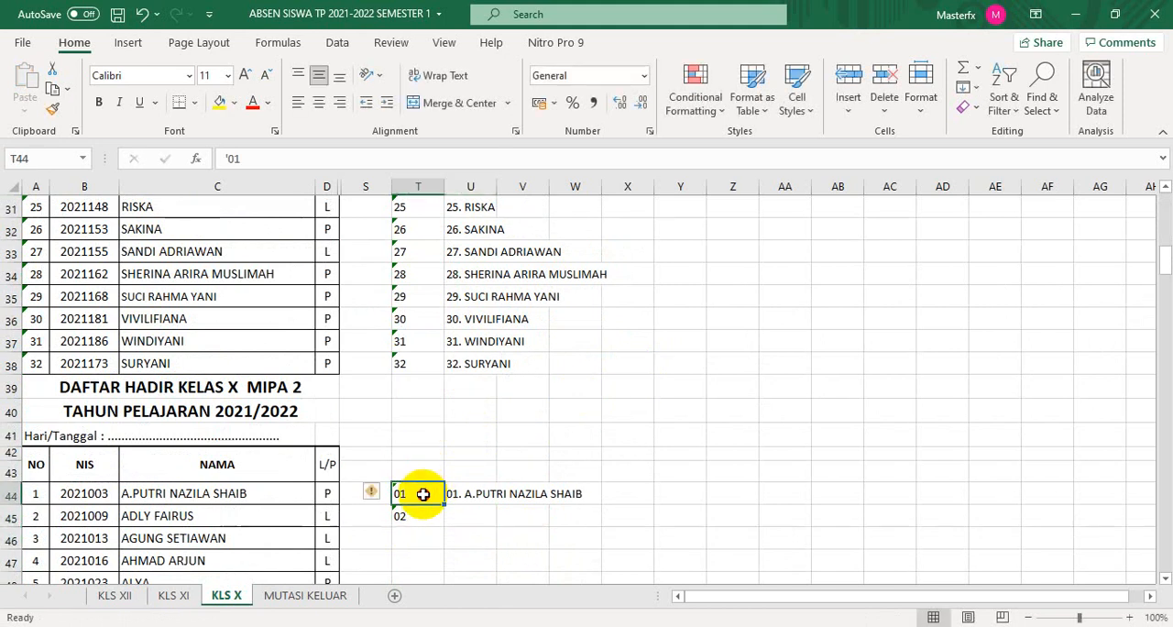
left_click_drag(422, 494, 420, 519)
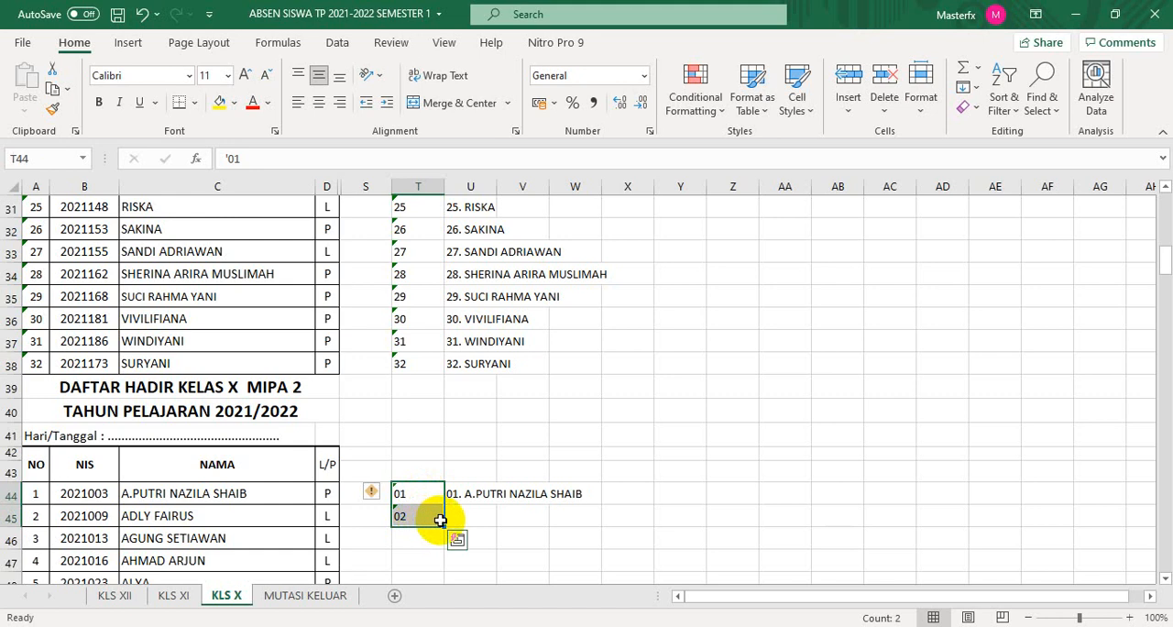
left_click_drag(441, 524, 490, 240)
- Fill the number-and-name formula in U44 down to U75 for the Kelas X MIPA 2 list
scroll(604, 305, "up", 8)
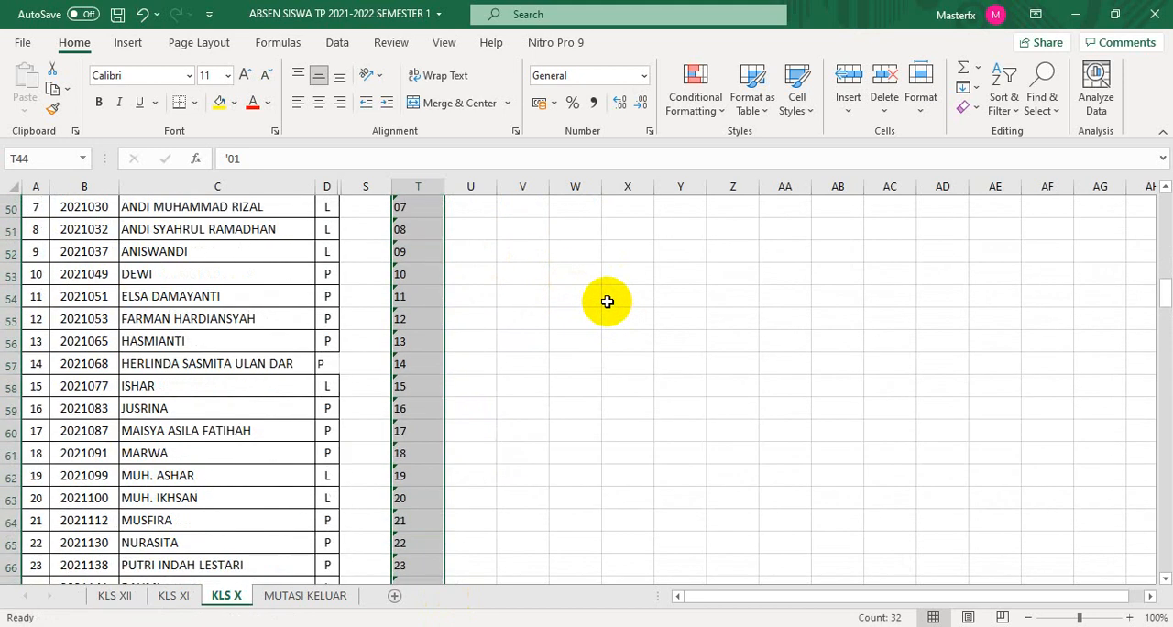
scroll(607, 301, "up", 5)
left_click(478, 411)
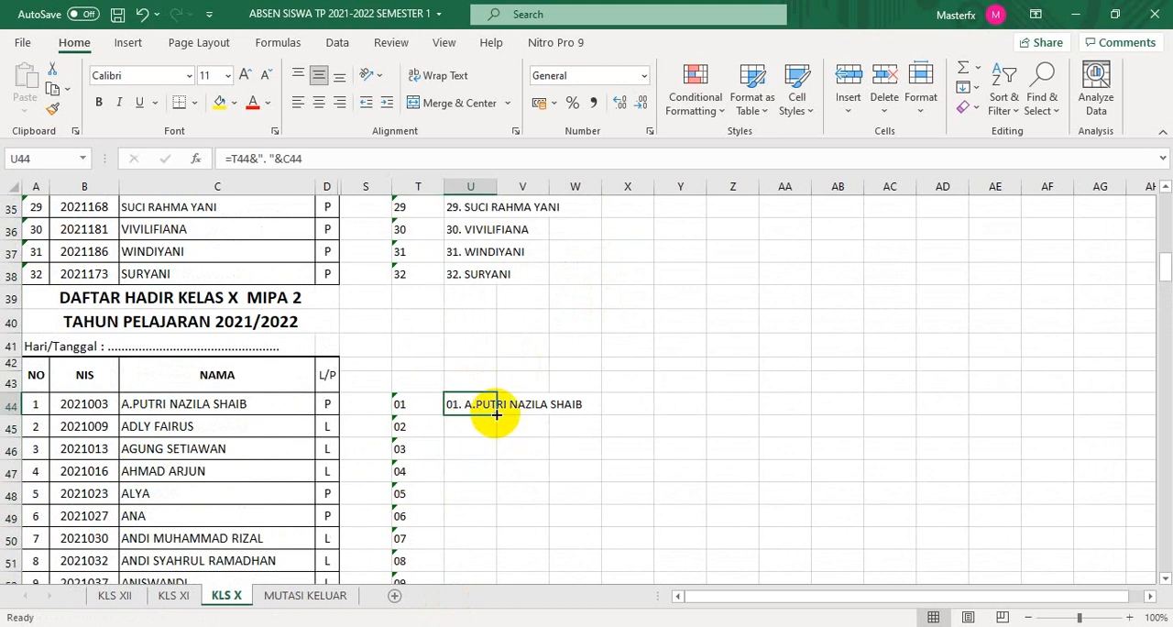
left_click_drag(495, 414, 516, 516)
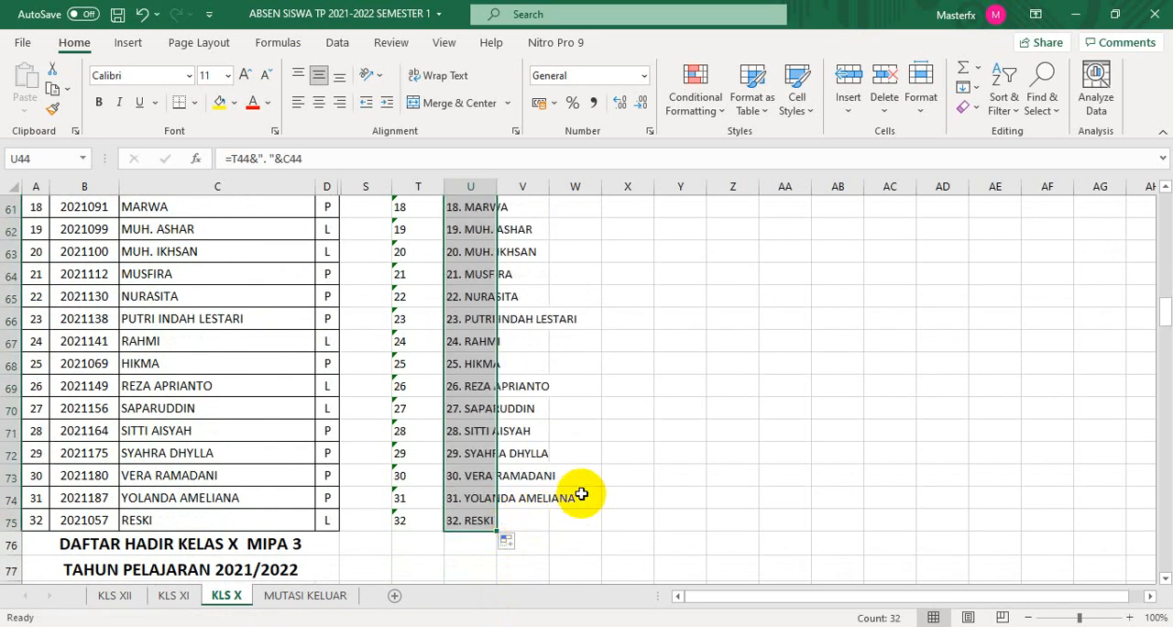
scroll(586, 491, "down", 7)
scroll(589, 492, "up", 4)
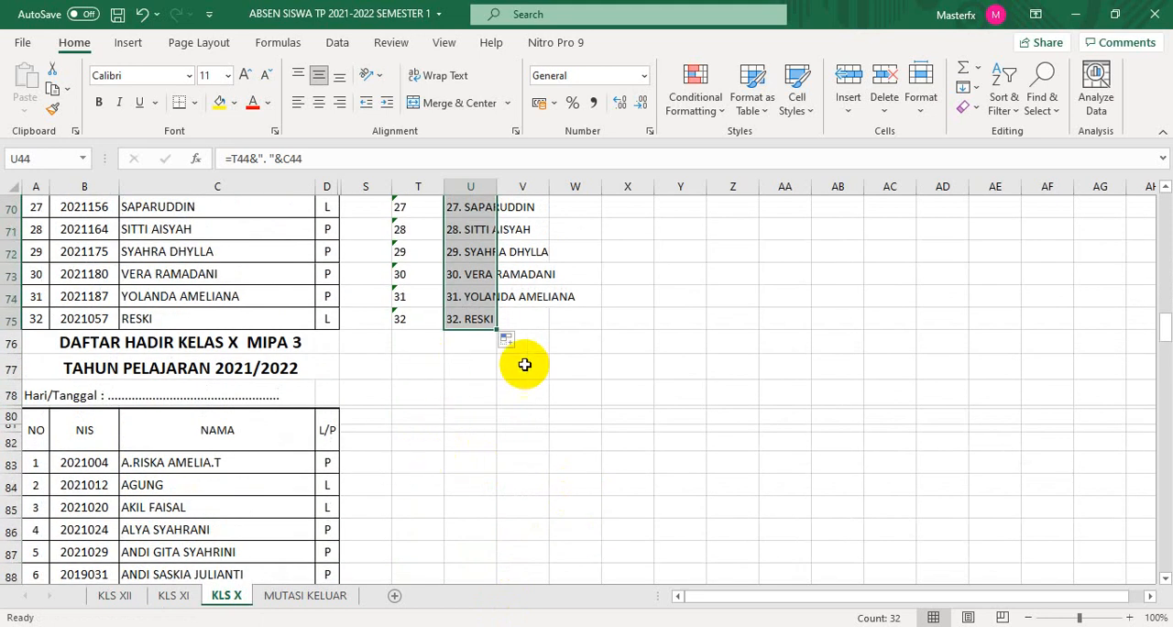
- Copy T44:U44 to T83 to start the numbered names for the Kelas X MIPA 3 list
left_click_drag(1165, 334, 1162, 282)
left_click(420, 313)
left_click_drag(419, 313, 486, 312)
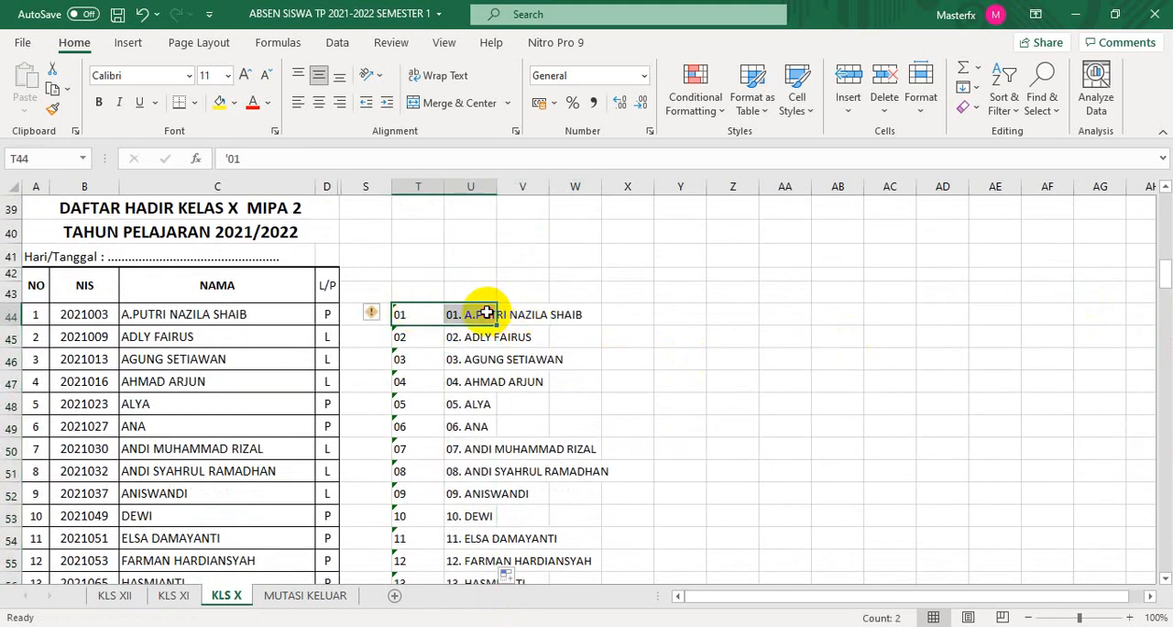
key("ctrl+c")
scroll(634, 390, "down", 8)
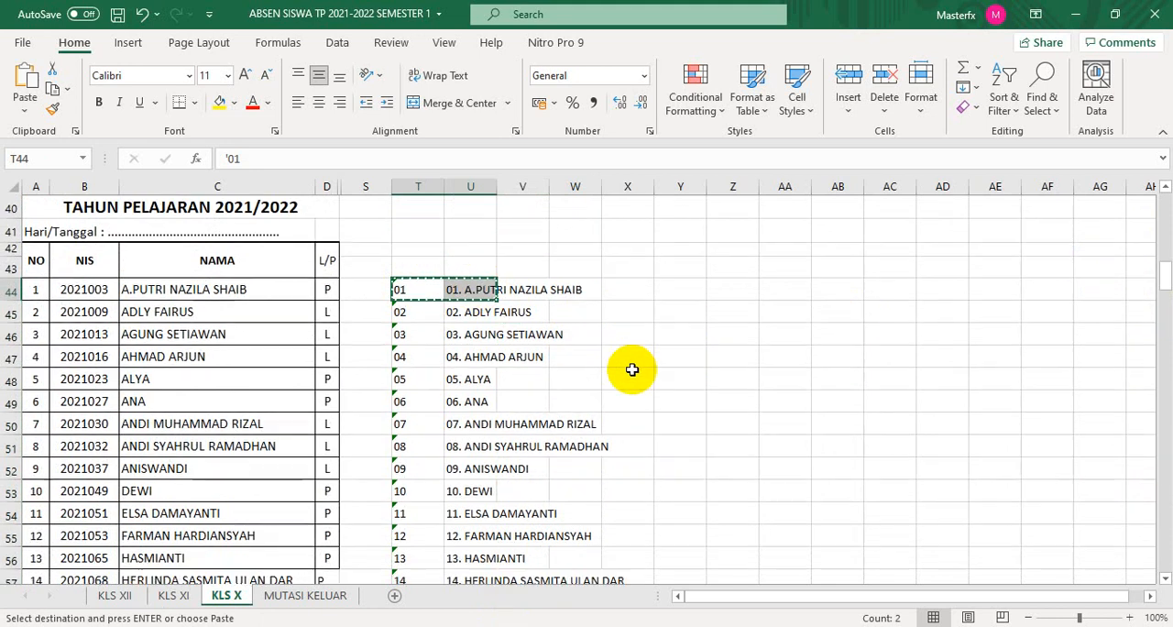
scroll(635, 389, "down", 4)
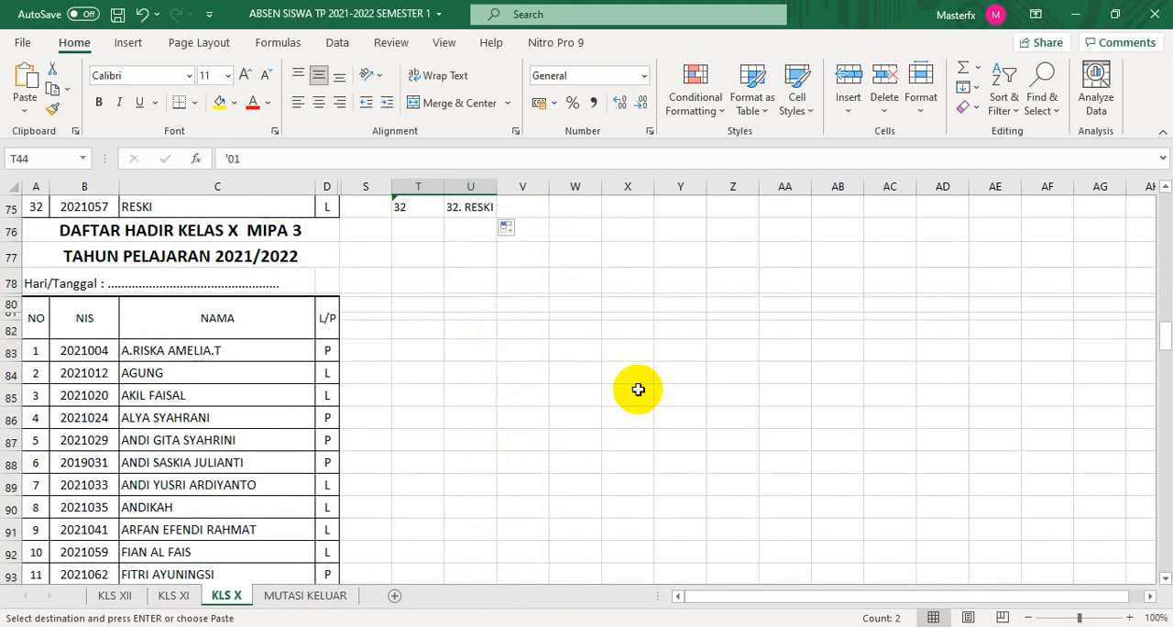
left_click(417, 352)
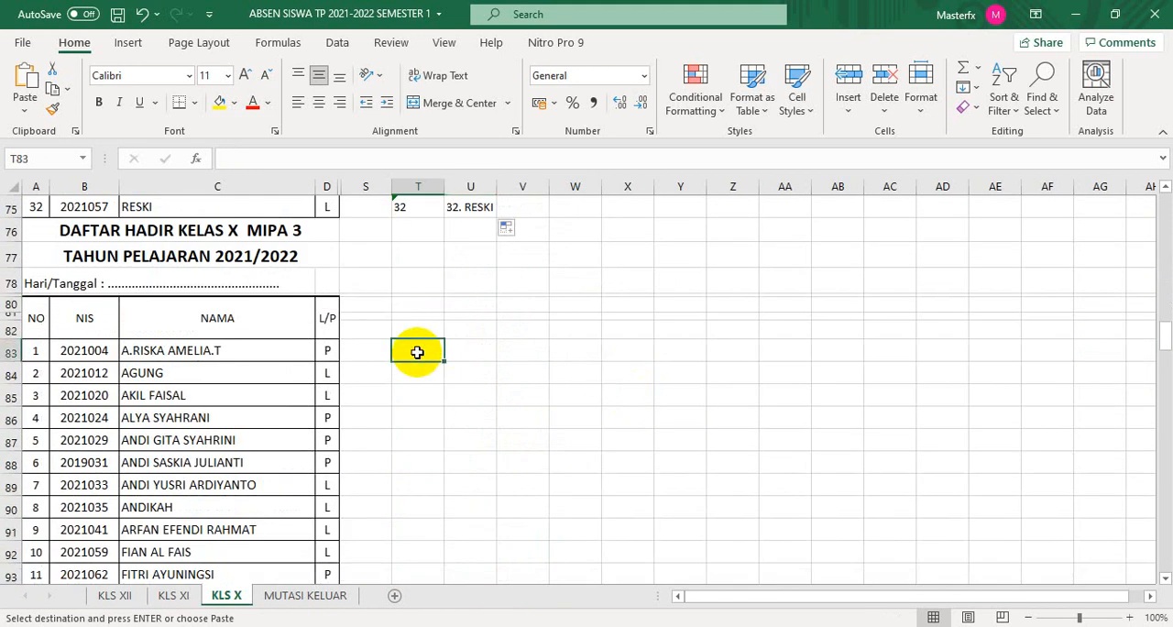
key("ctrl+v")
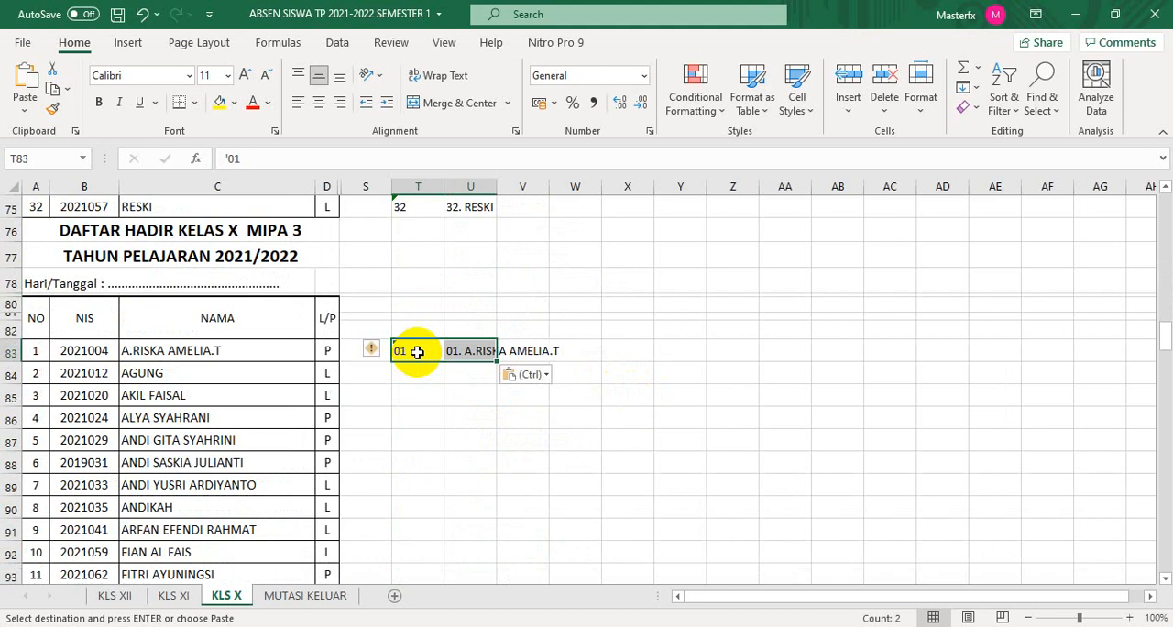
- Enter 02 as text in T84 and extend the number series from T83:T84 down to 30 in T112
left_click(410, 372)
type("'")
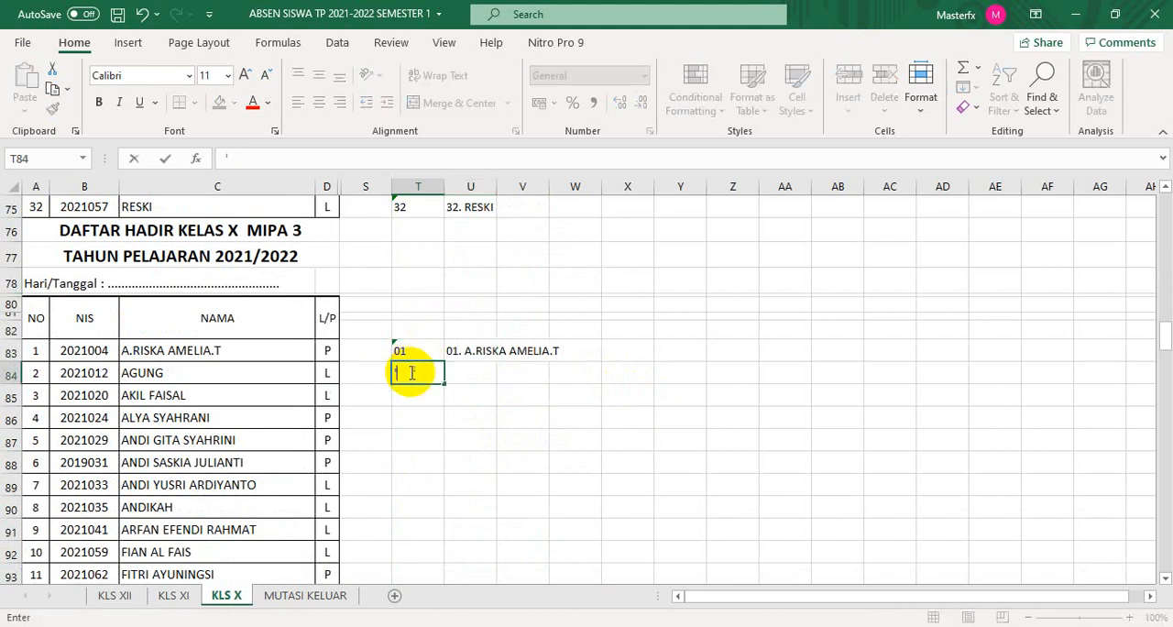
type("02")
left_click(458, 443)
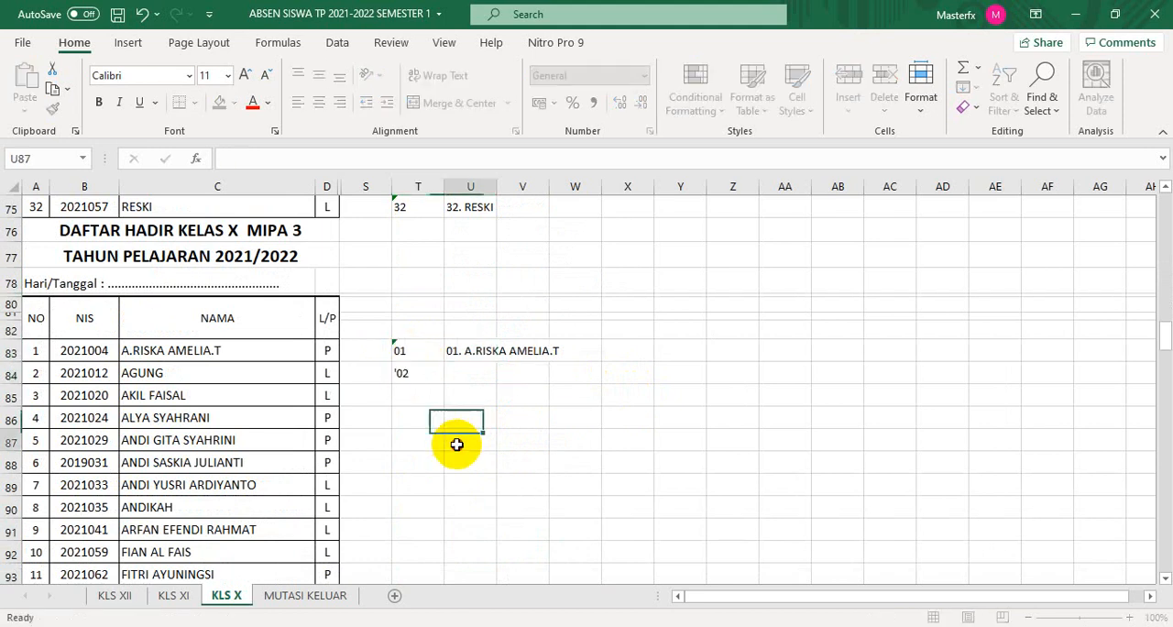
left_click_drag(409, 349, 412, 367)
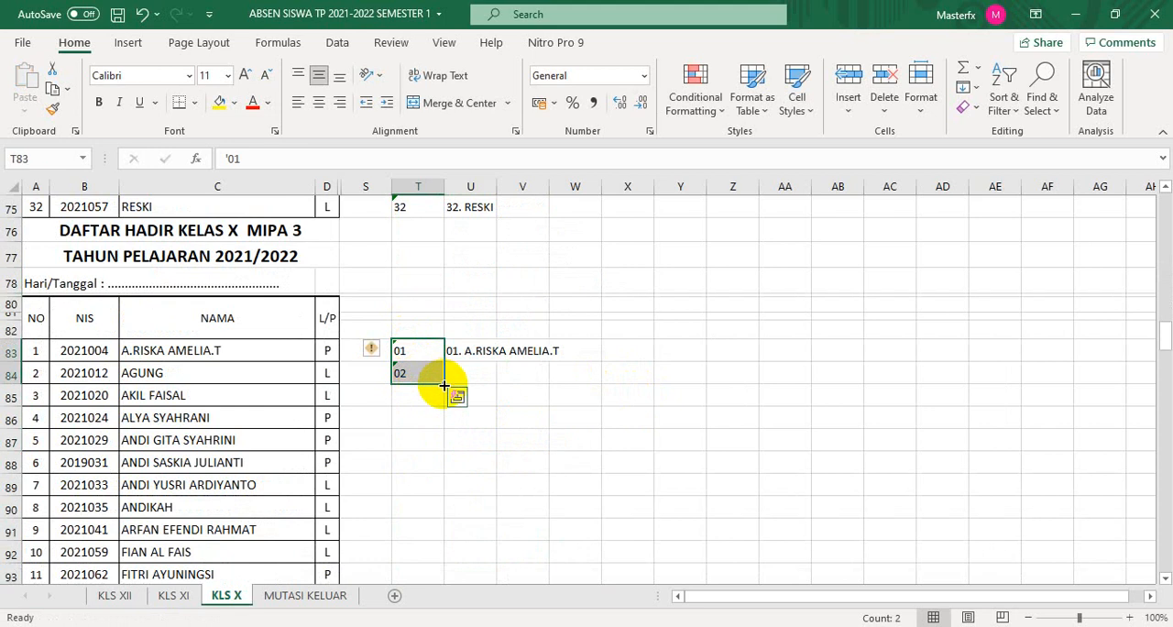
mouse_move(444, 385)
left_mouse_down()
mouse_move(451, 617)
mouse_move(452, 401)
left_mouse_up()
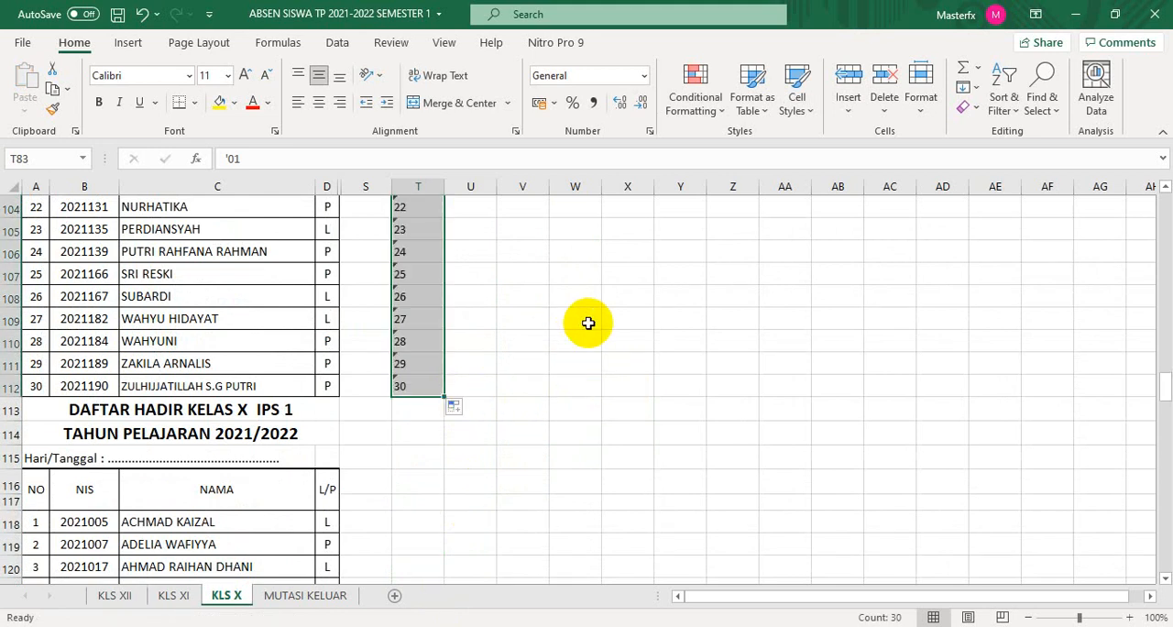
- Fill the number-and-name formula in U83 down to U112 for the Kelas X MIPA 3 list
scroll(649, 359, "up", 9)
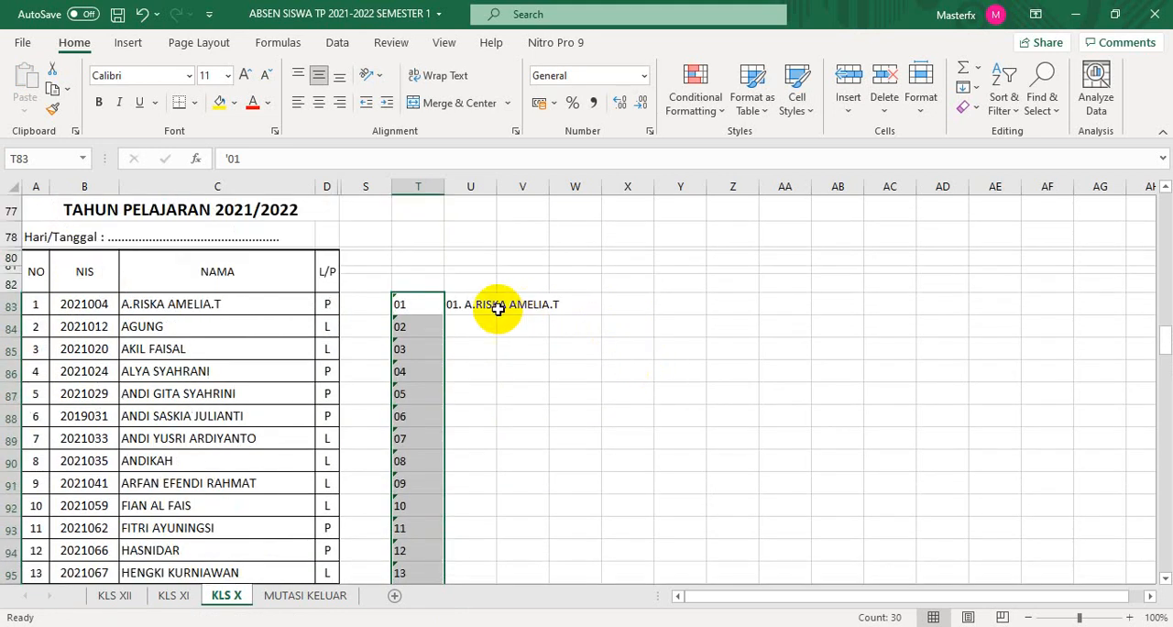
left_click(464, 306)
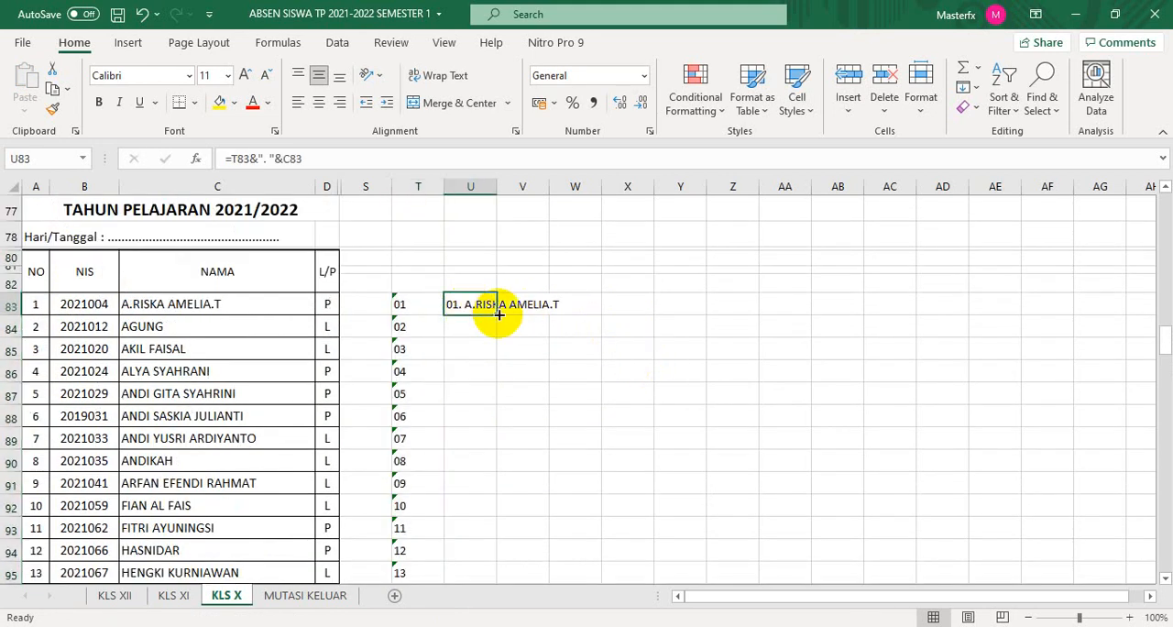
left_click_drag(498, 314, 498, 315)
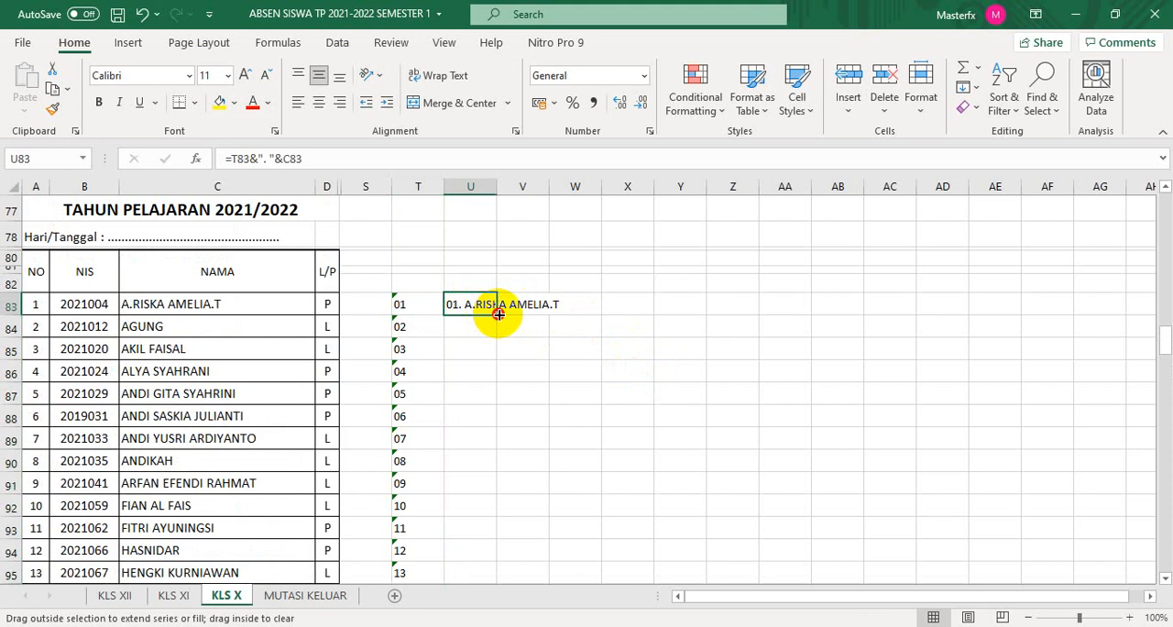
left_click_drag(498, 319, 494, 485)
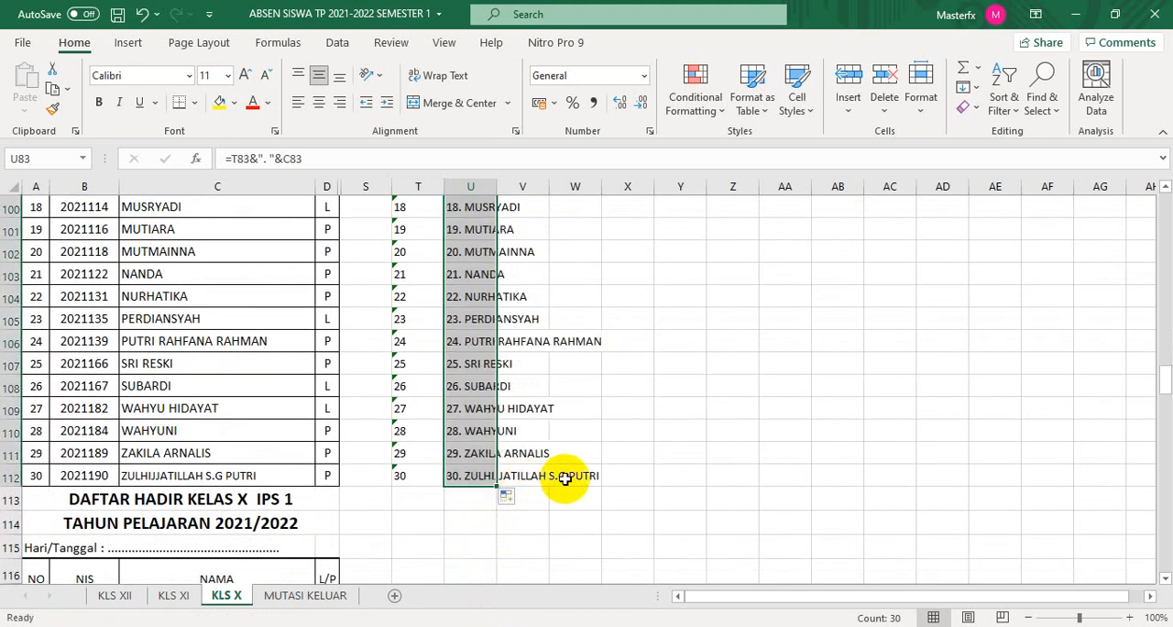
- Copy T83:U83 to T118 to start the numbered names for the Kelas X IPS 1 list
scroll(561, 478, "down", 3)
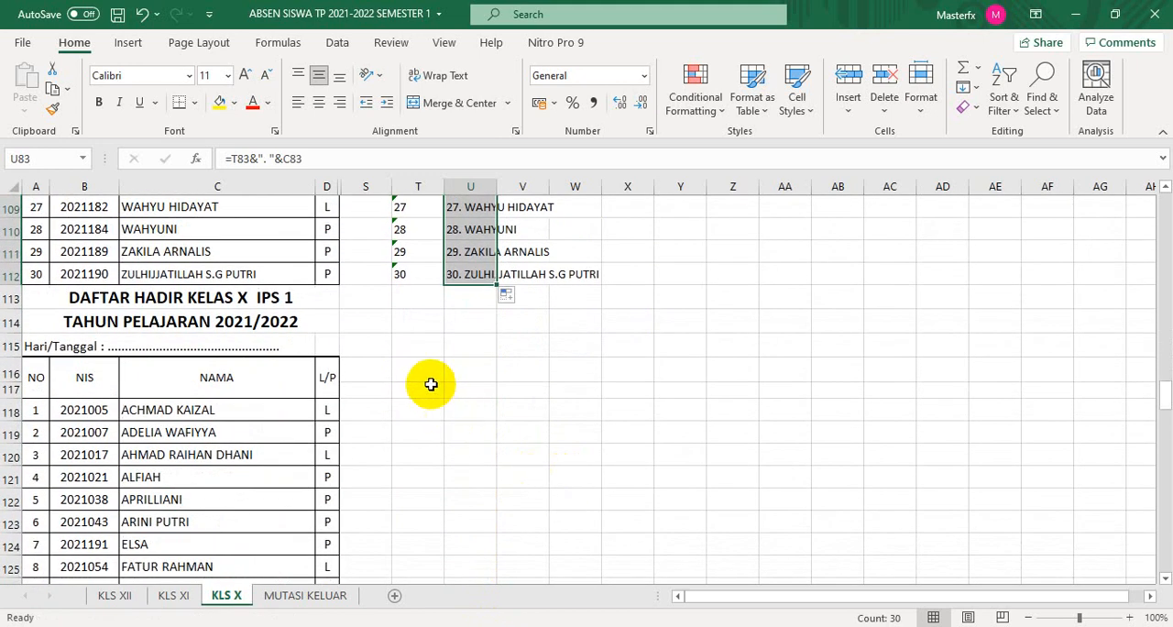
left_click(411, 415)
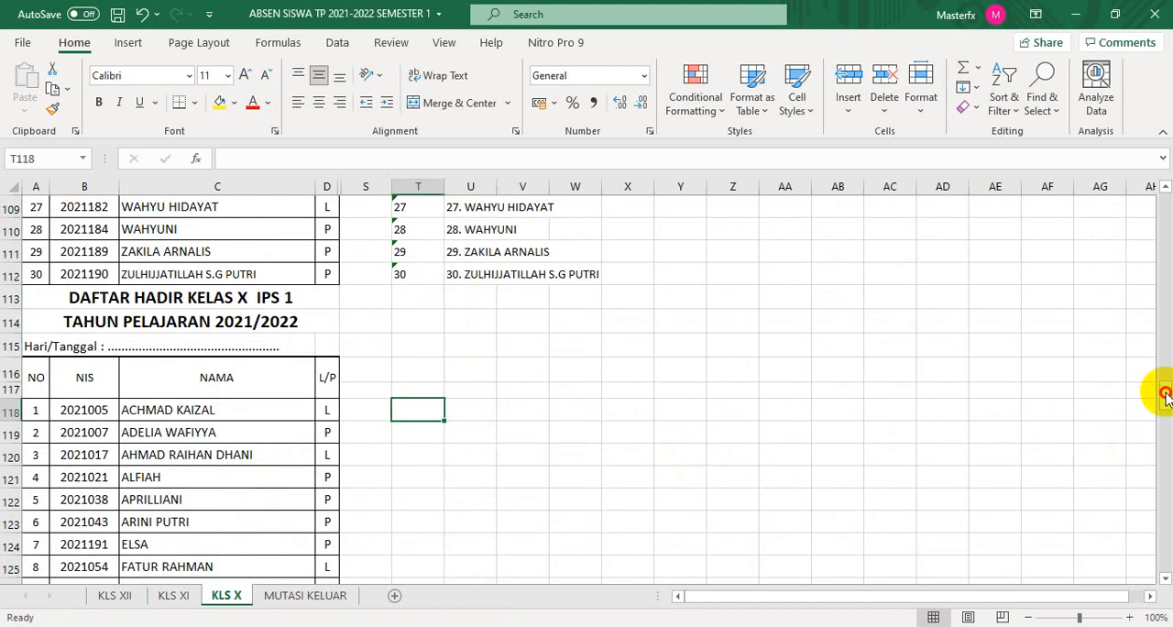
left_click_drag(1164, 394, 1164, 327)
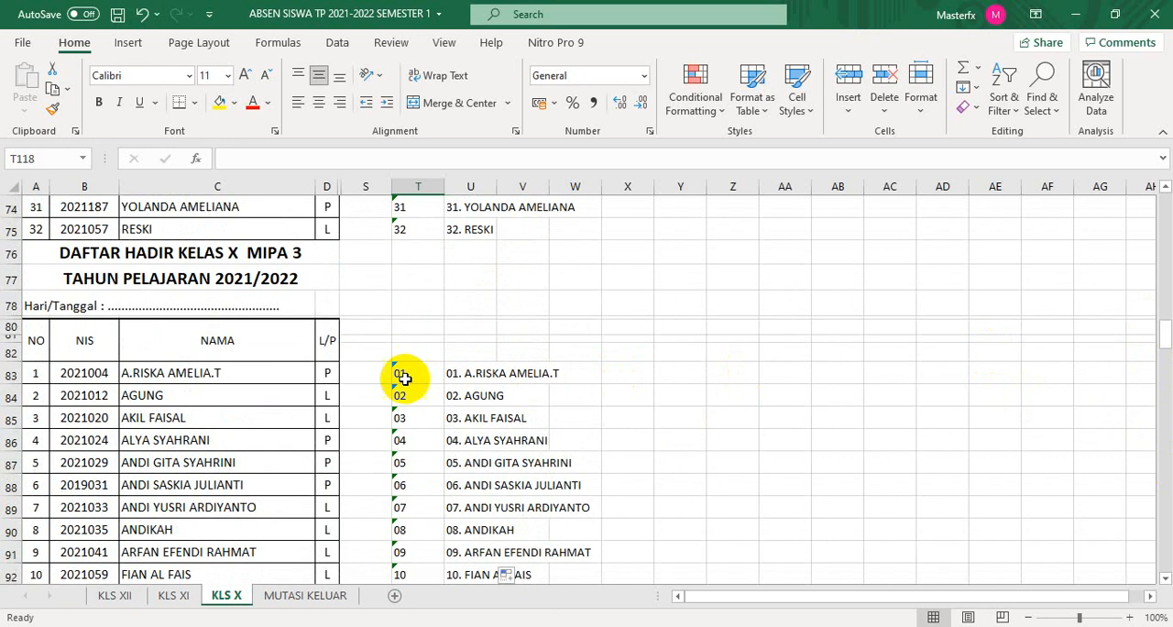
left_click_drag(403, 377, 478, 373)
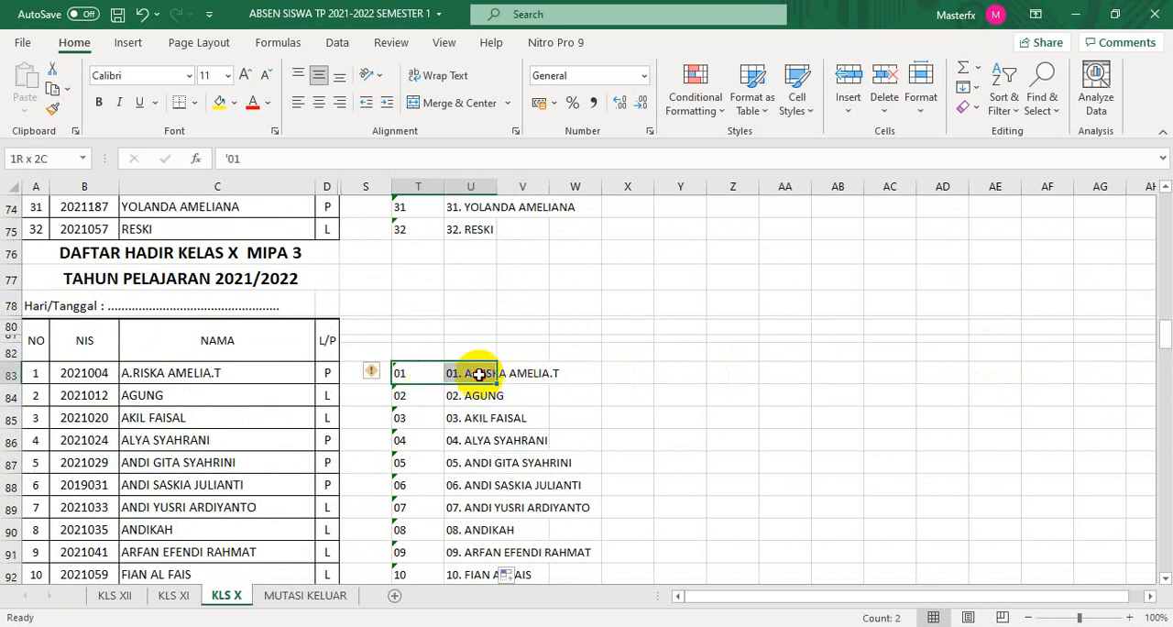
key("ctrl+c")
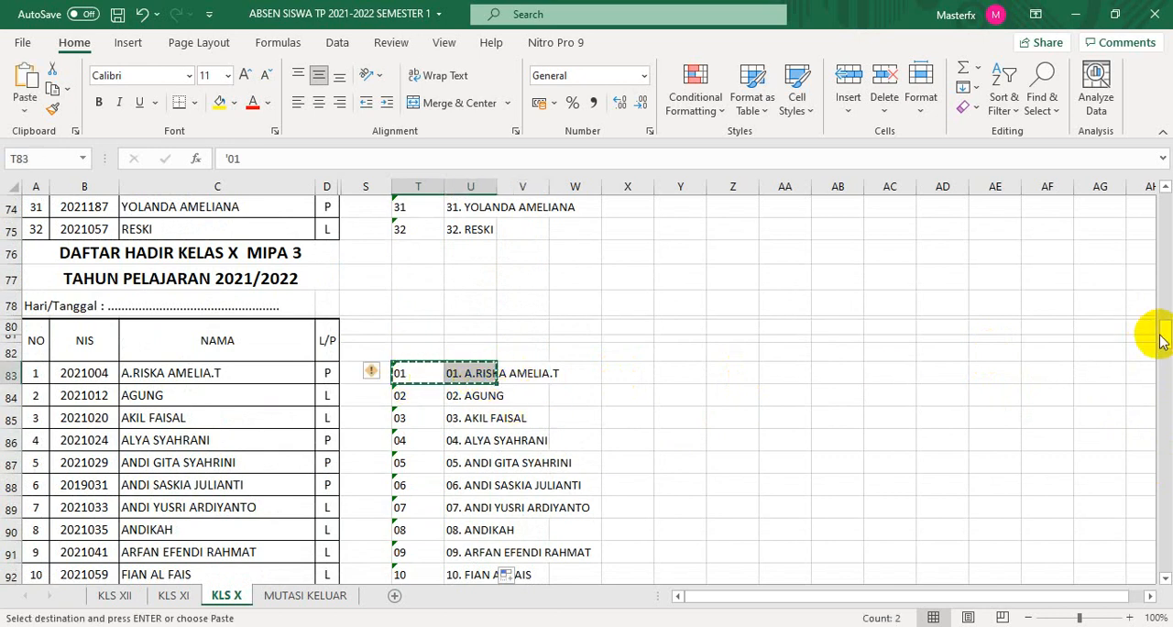
left_click_drag(1158, 333, 1163, 407)
left_click(426, 261)
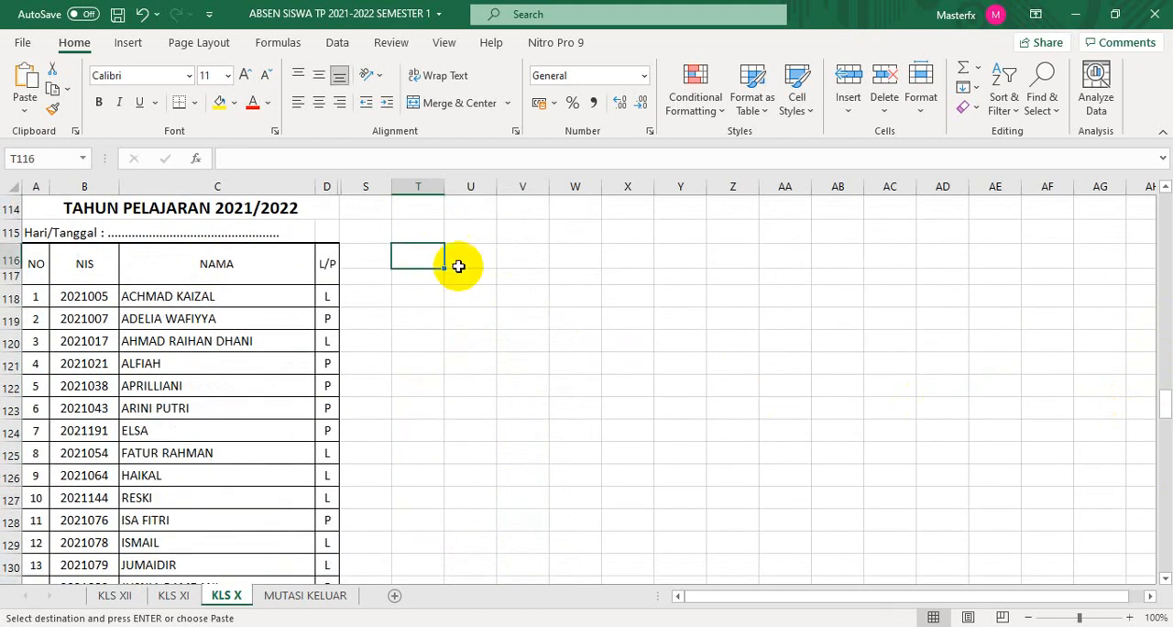
left_click(421, 304)
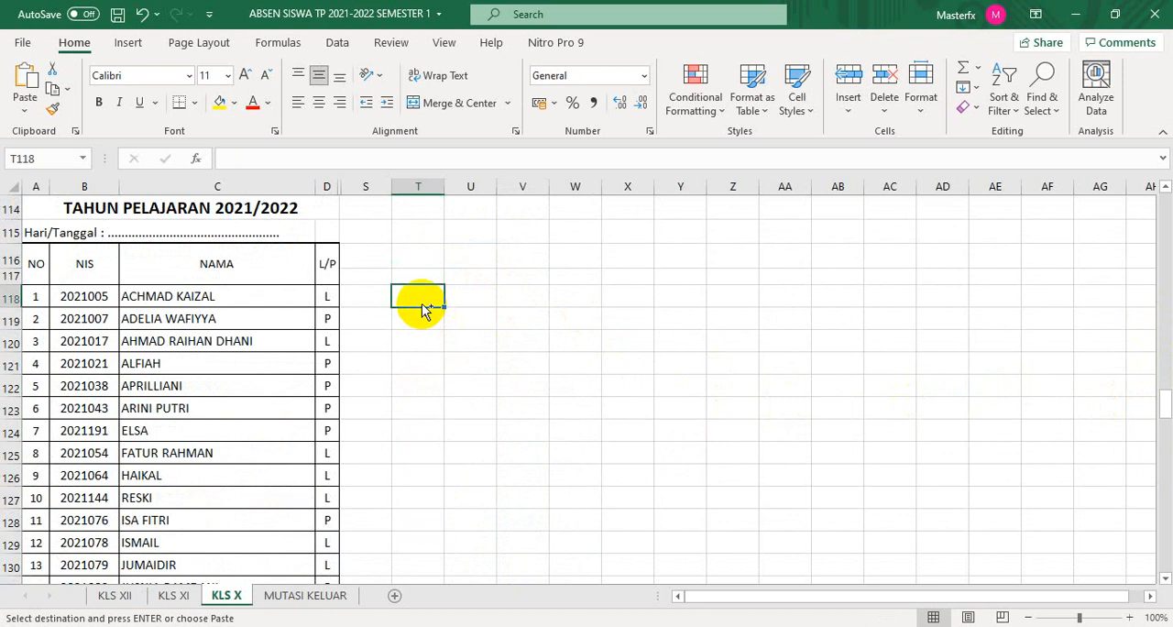
key("ctrl+v")
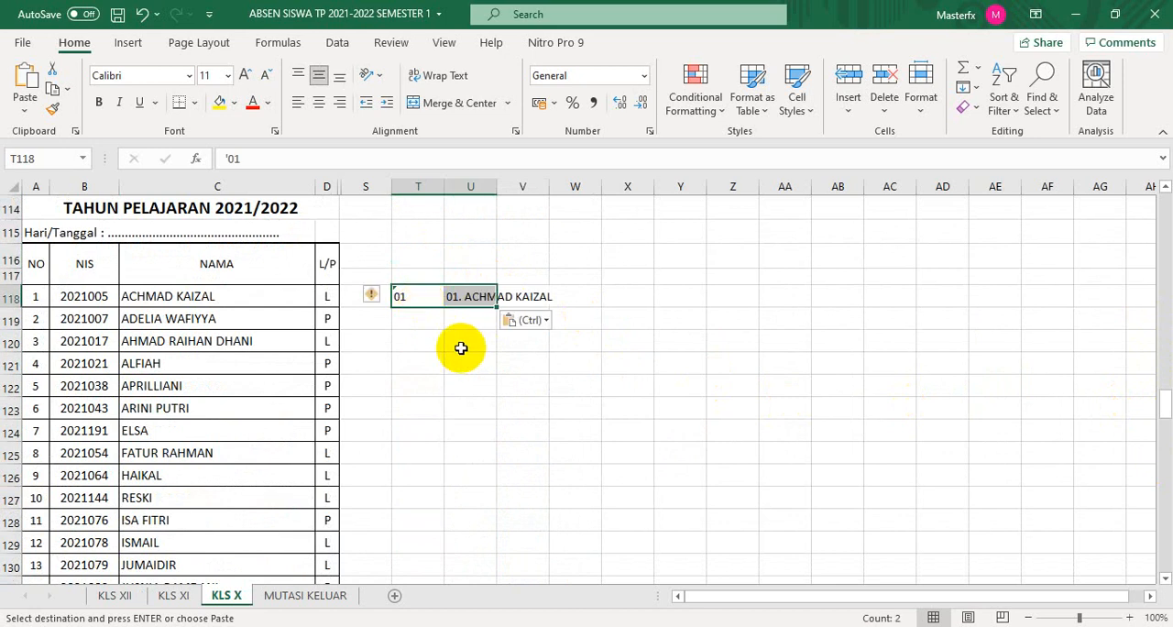
- Enter 02 as text in T119 and extend the number series from T118:T119 down to 31 in T148
left_click(416, 321)
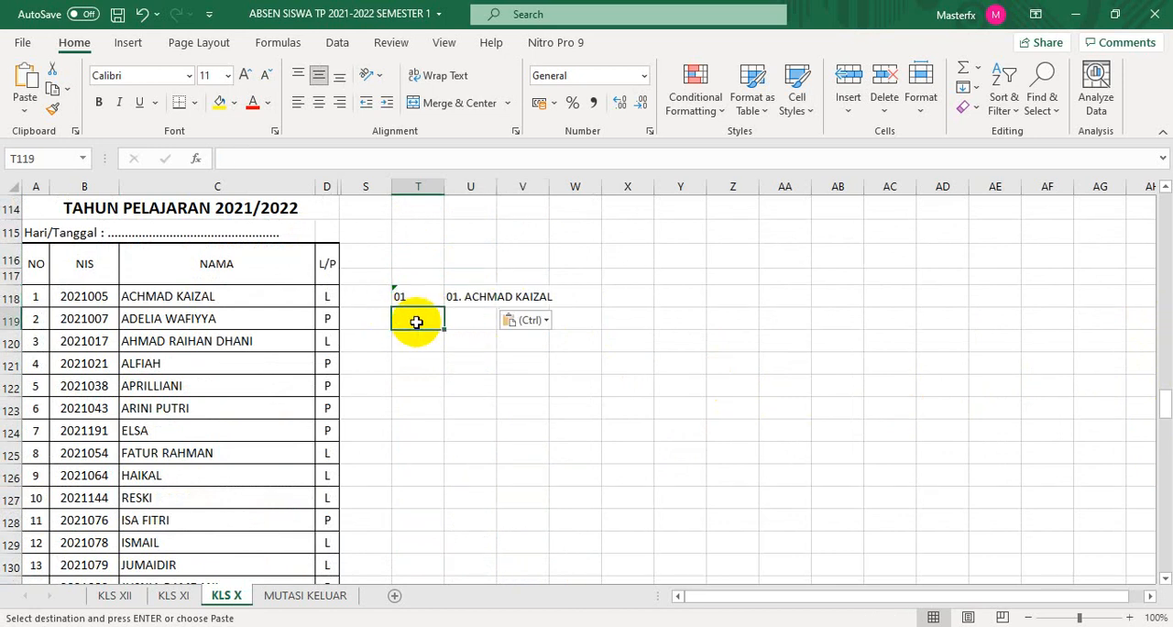
type("'")
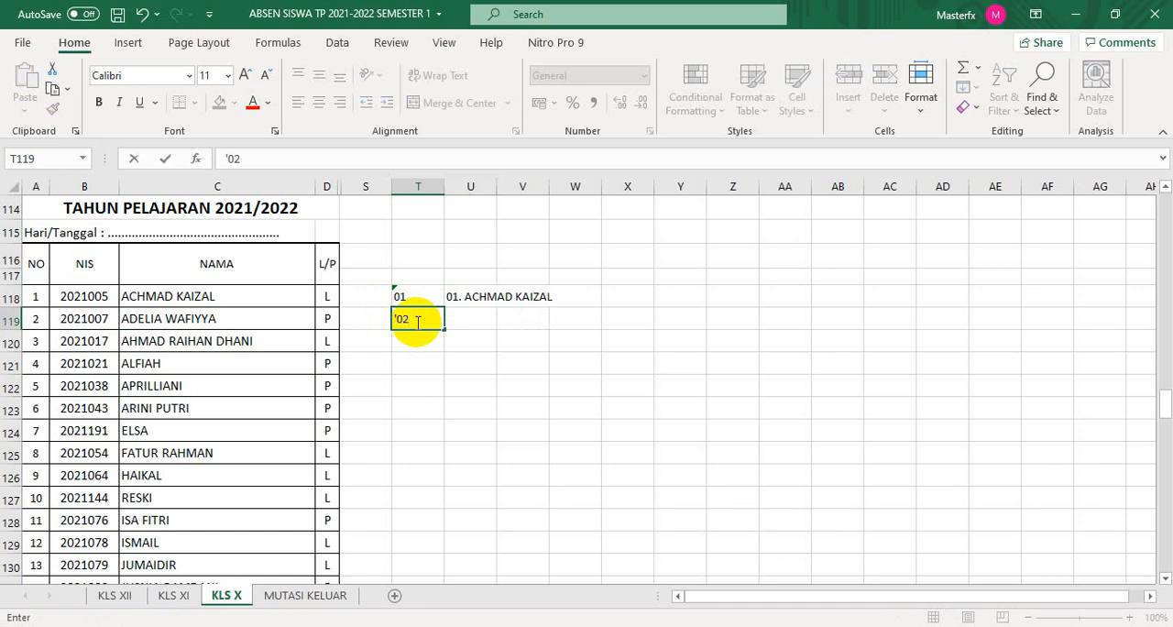
type("02")
key("Return")
left_click_drag(418, 295, 455, 359)
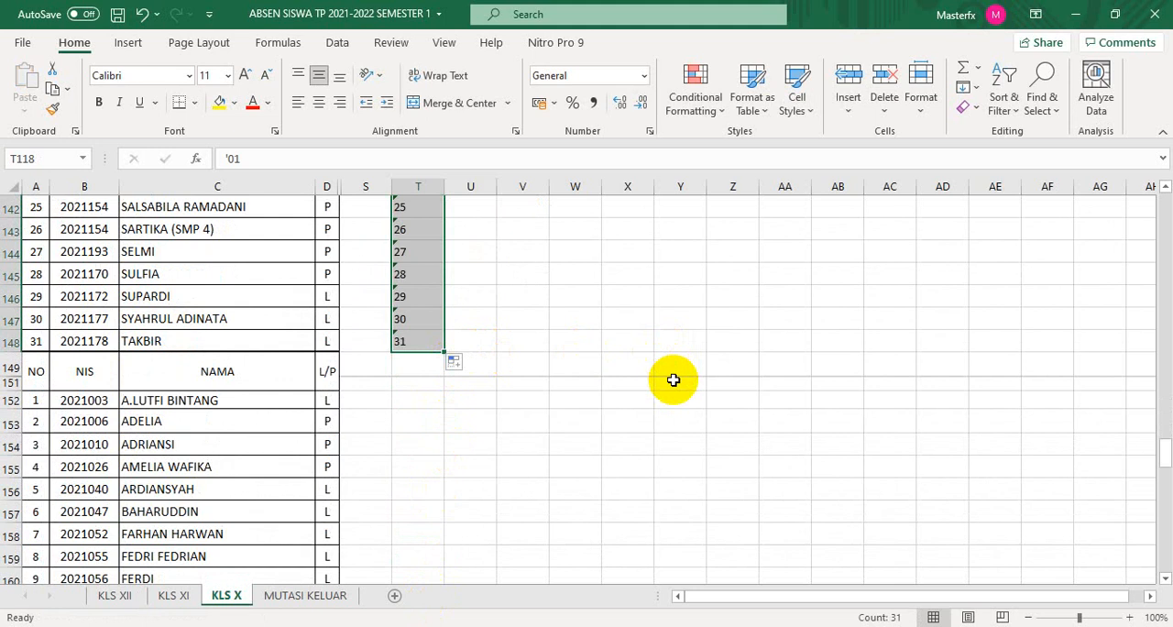
- Fill the number-and-name formula in U118 down to U148 for the Kelas X IPS 1 list
scroll(674, 379, "up", 1)
scroll(674, 379, "up", 8)
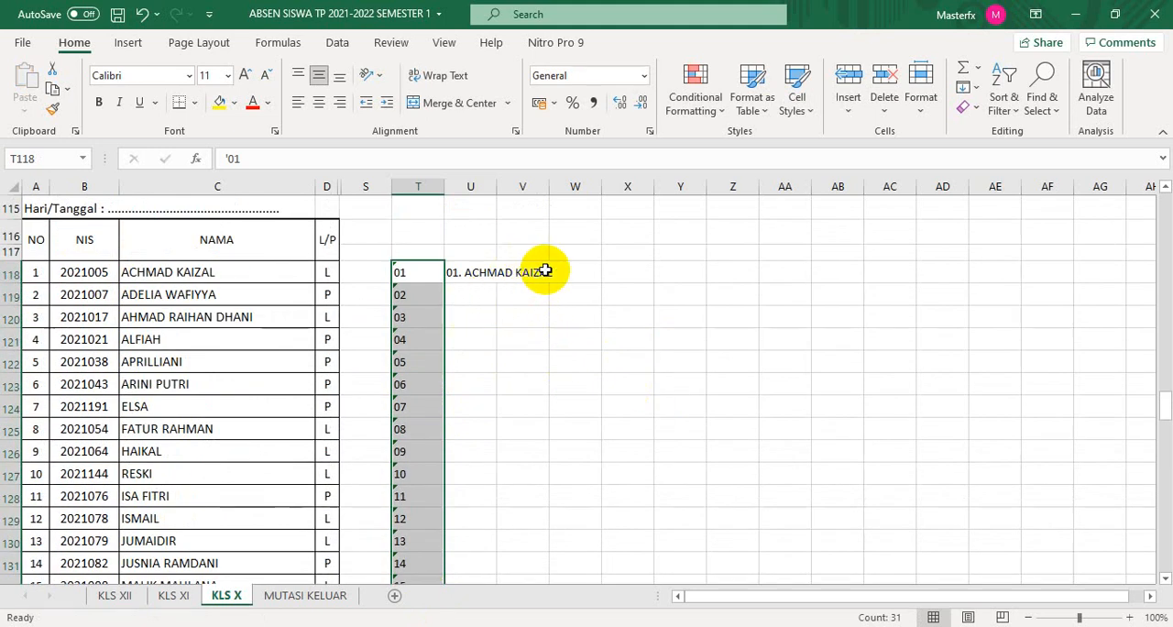
left_click(458, 272)
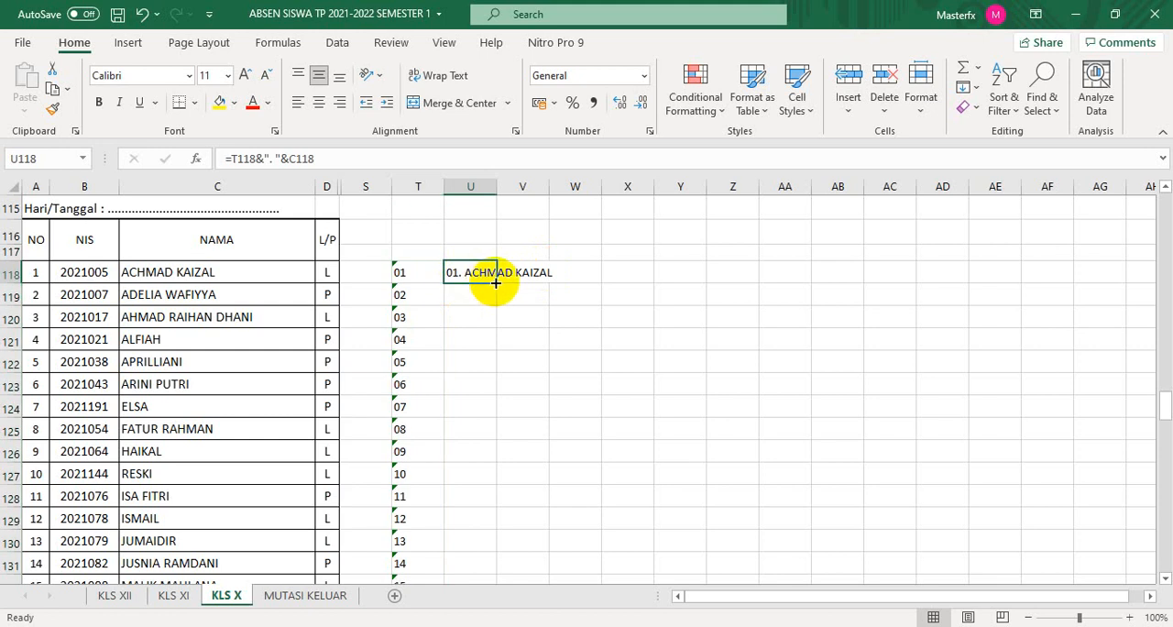
left_click_drag(496, 283, 509, 471)
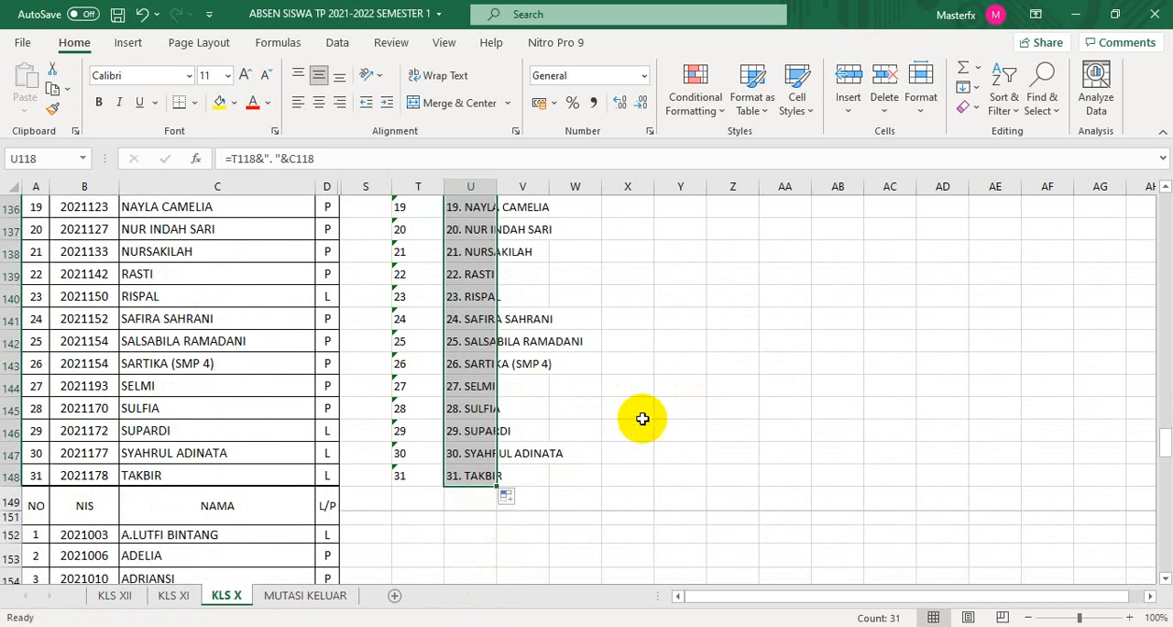
- Copy the numbered Kelas X MIPA 1 student names in U7:U38
scroll(689, 450, "up", 1)
scroll(691, 445, "up", 13)
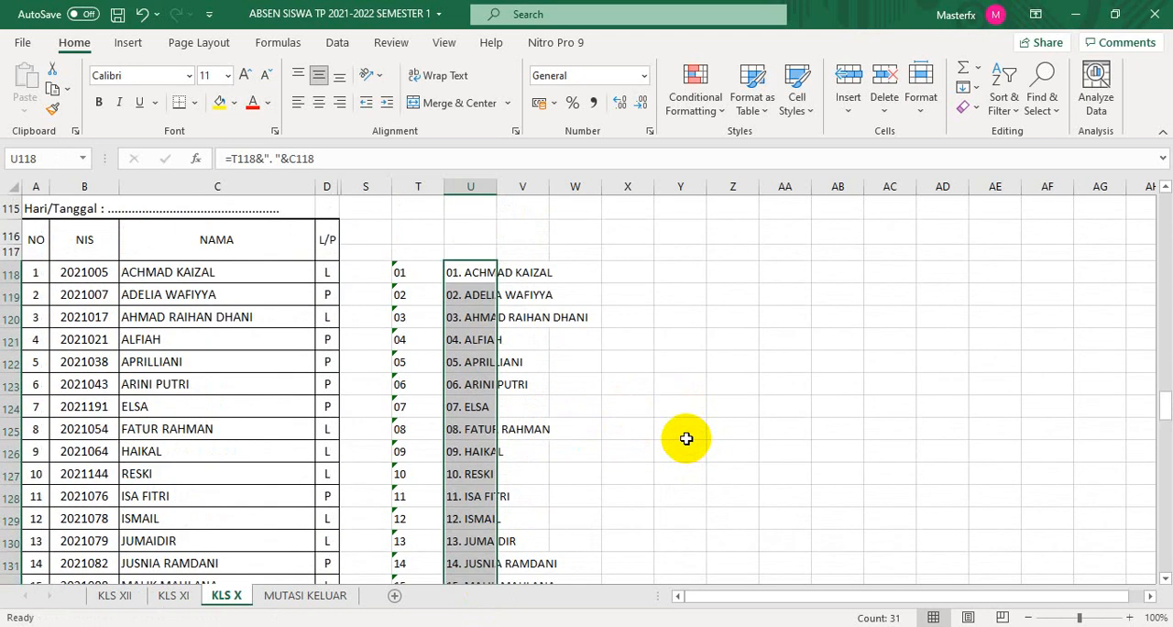
scroll(686, 435, "up", 17)
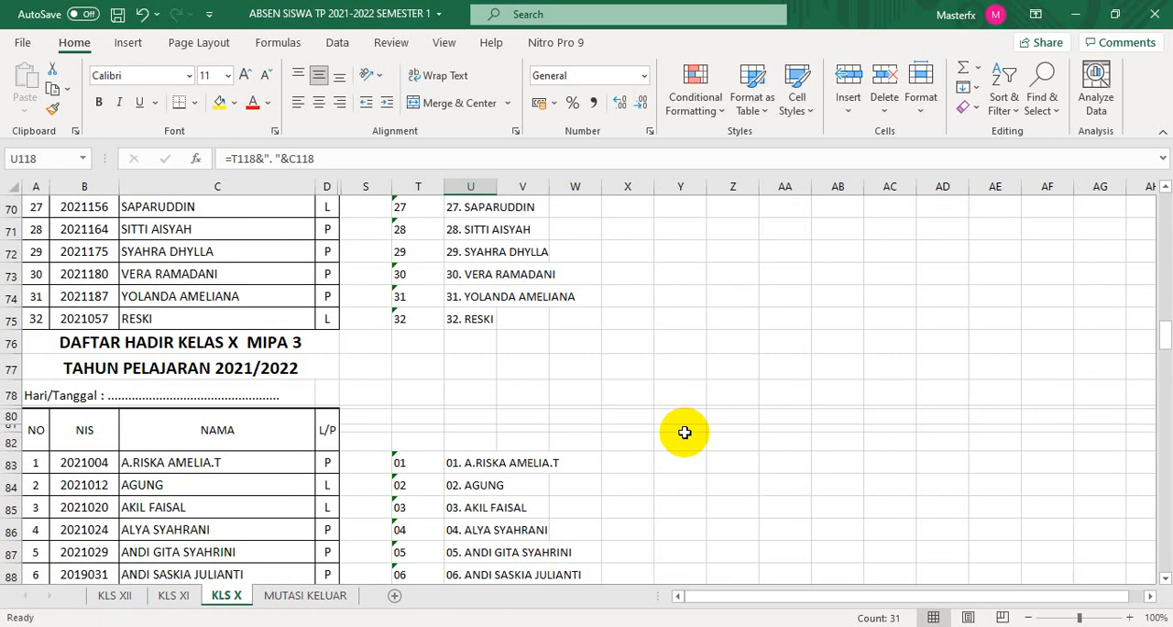
scroll(683, 428, "down", 2)
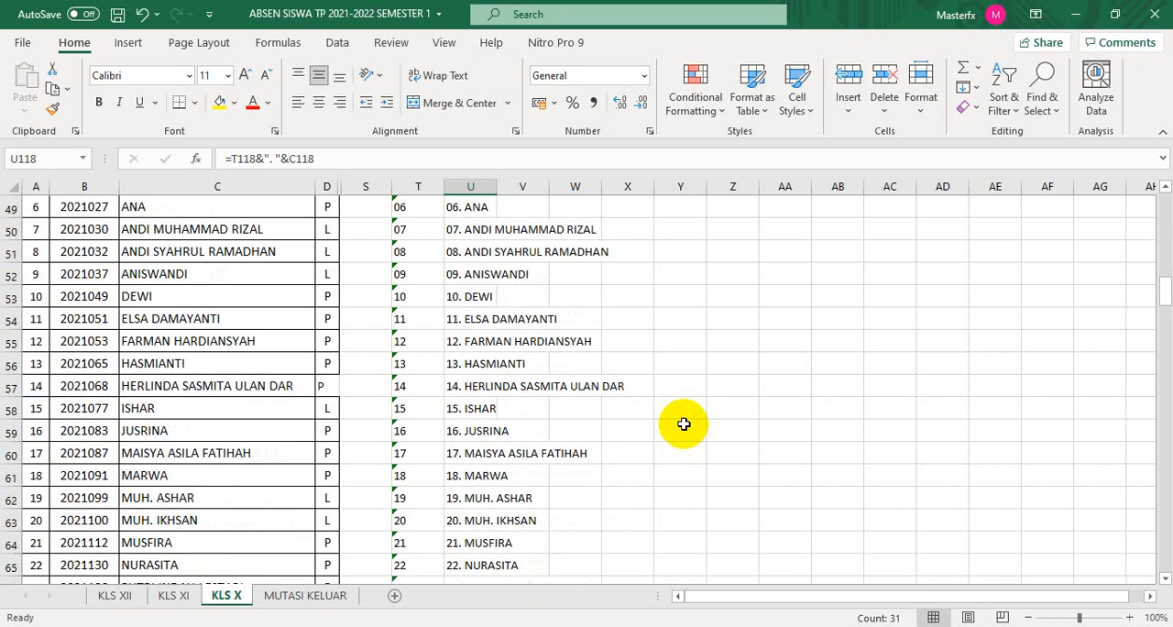
scroll(683, 424, "up", 12)
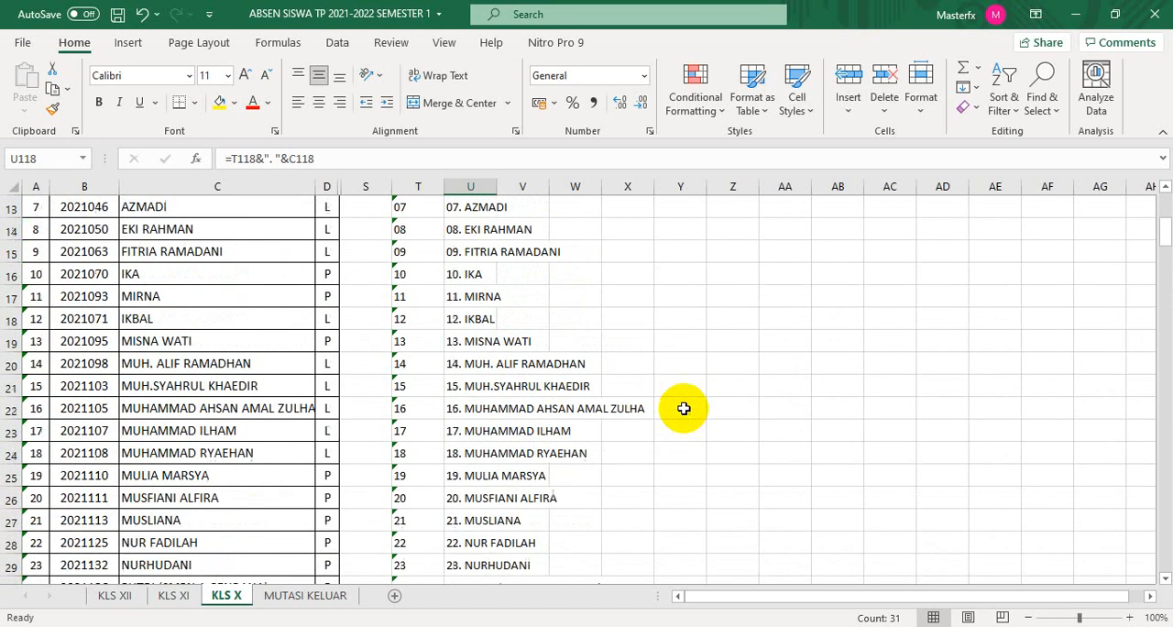
scroll(684, 408, "up", 4)
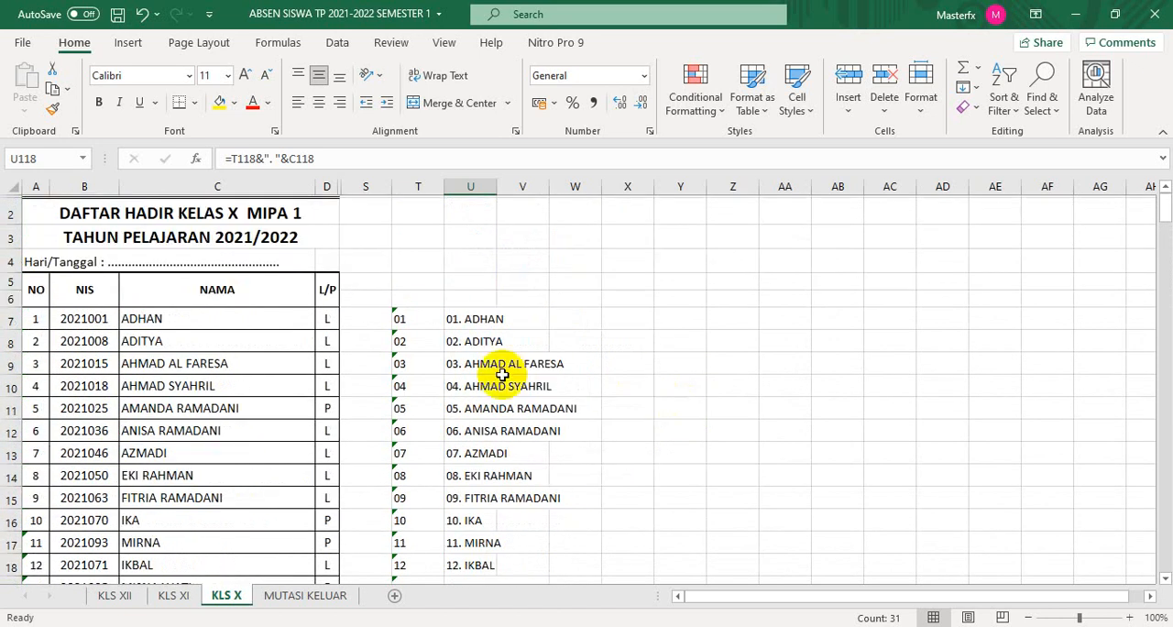
left_click_drag(453, 319, 470, 519)
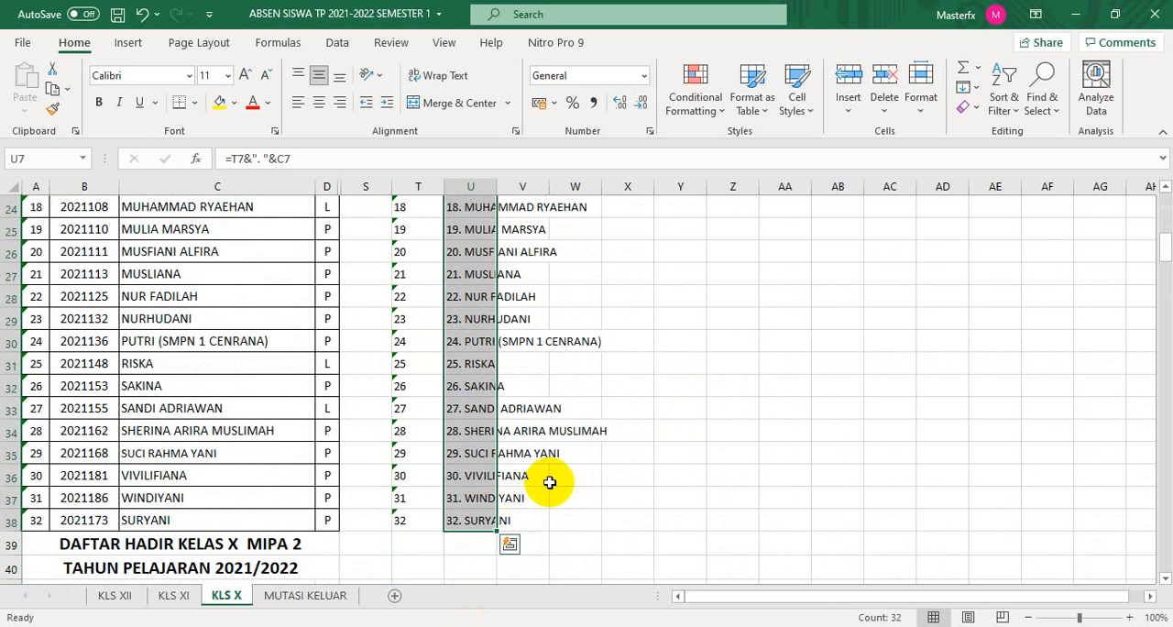
key("ctrl+c")
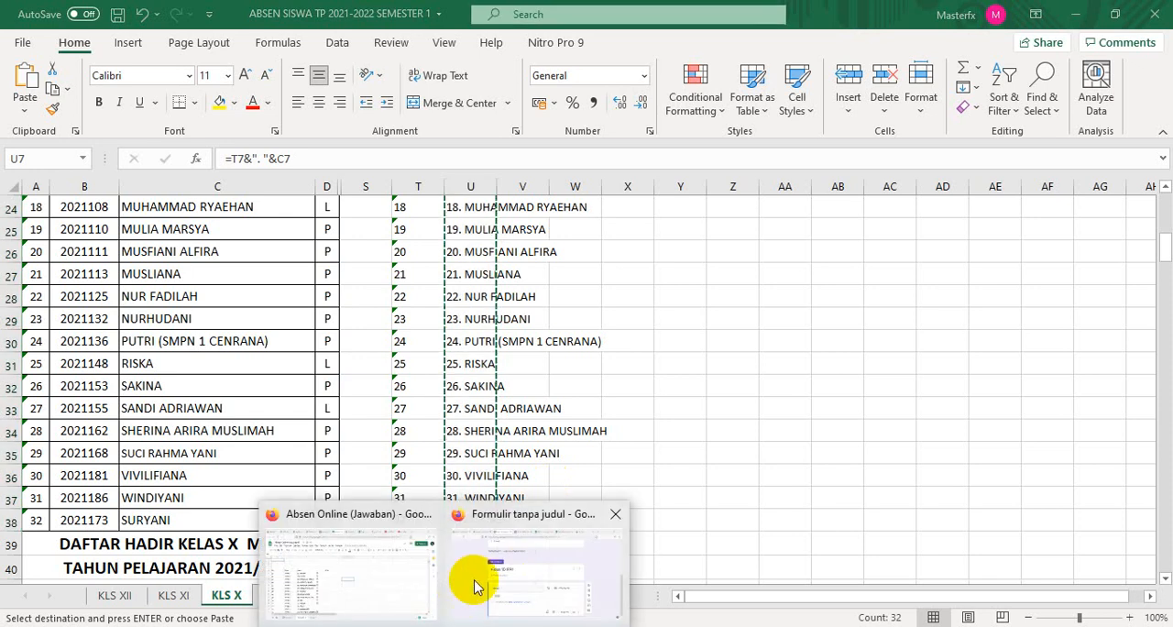
- Switch to the untitled Google Form and replace Opsi 1 of the 10 IPA1 question with the copied student names
left_click(504, 569)
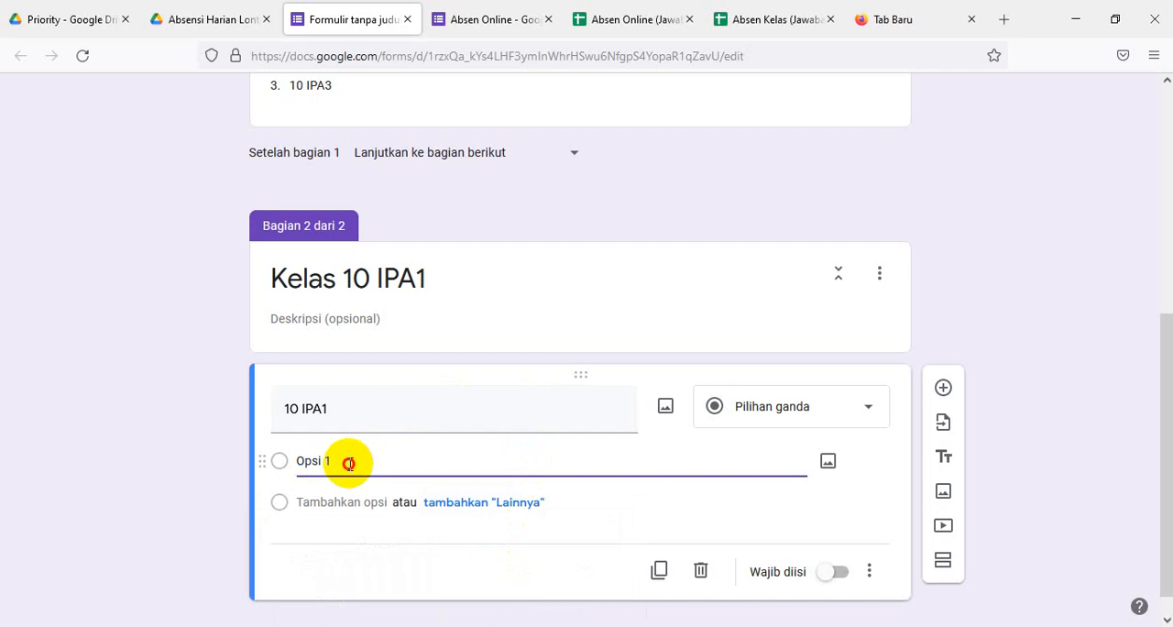
left_click_drag(348, 462, 289, 467)
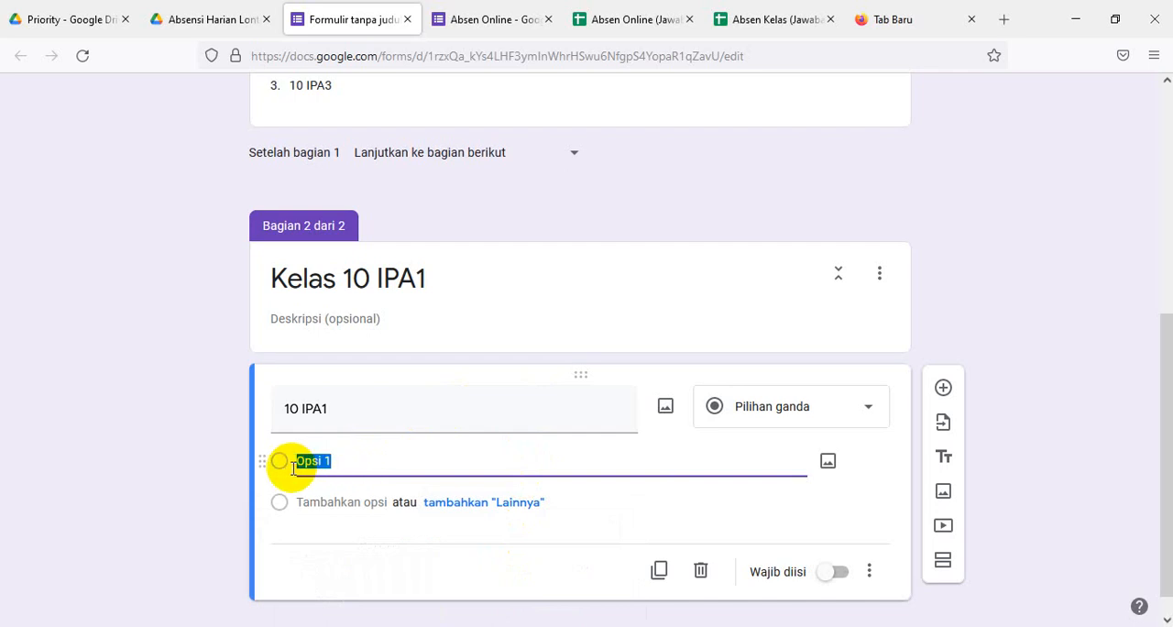
key("ctrl+v")
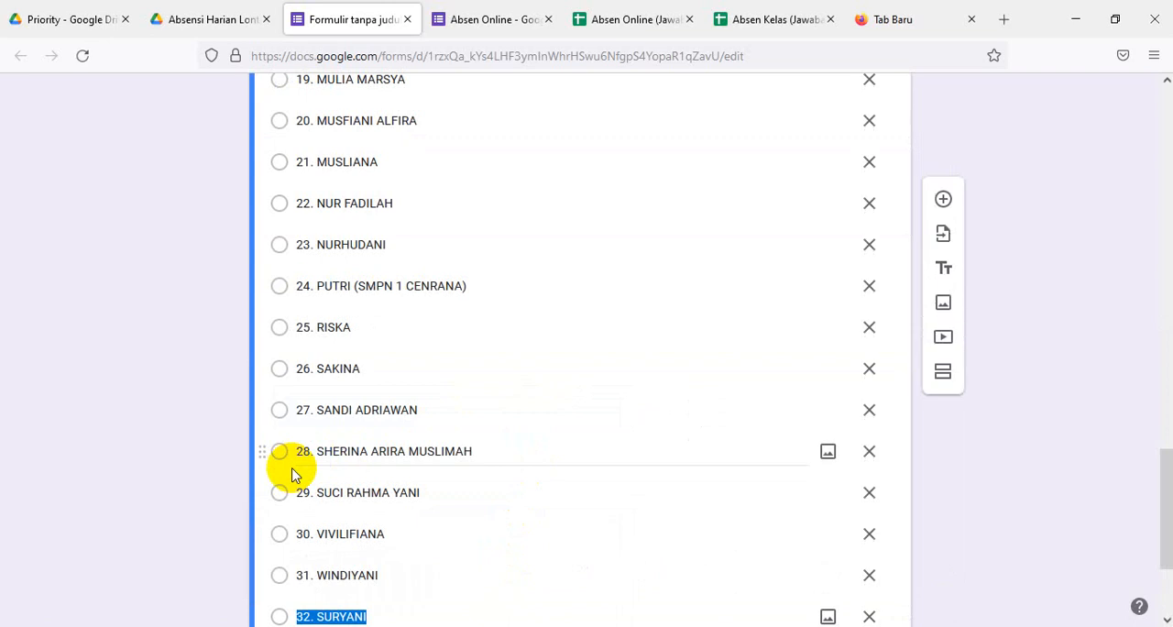
- Name the form file Absen Harian Fisika to match the form's title
left_click_drag(1156, 495, 1156, 135)
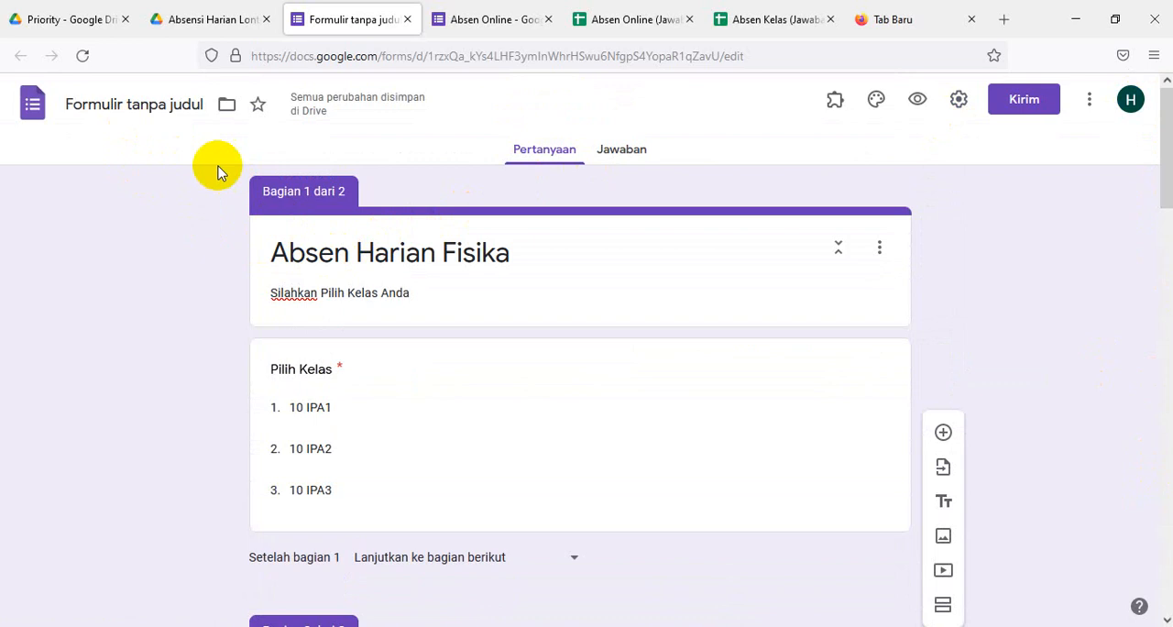
triple_click(356, 252)
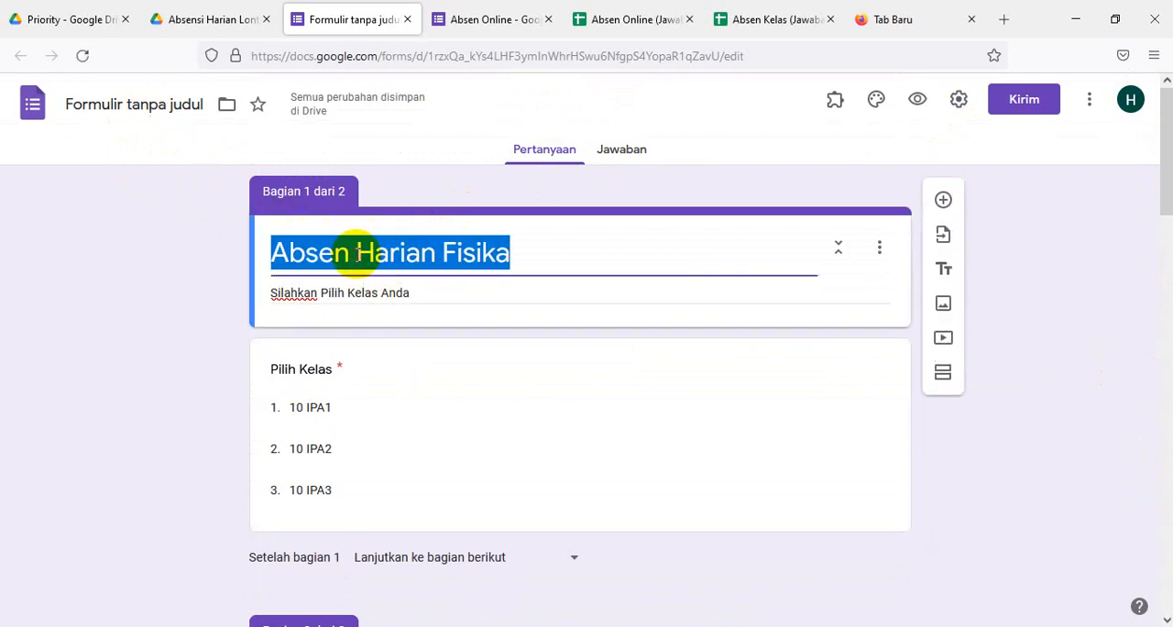
left_click(137, 102)
double_click(140, 104)
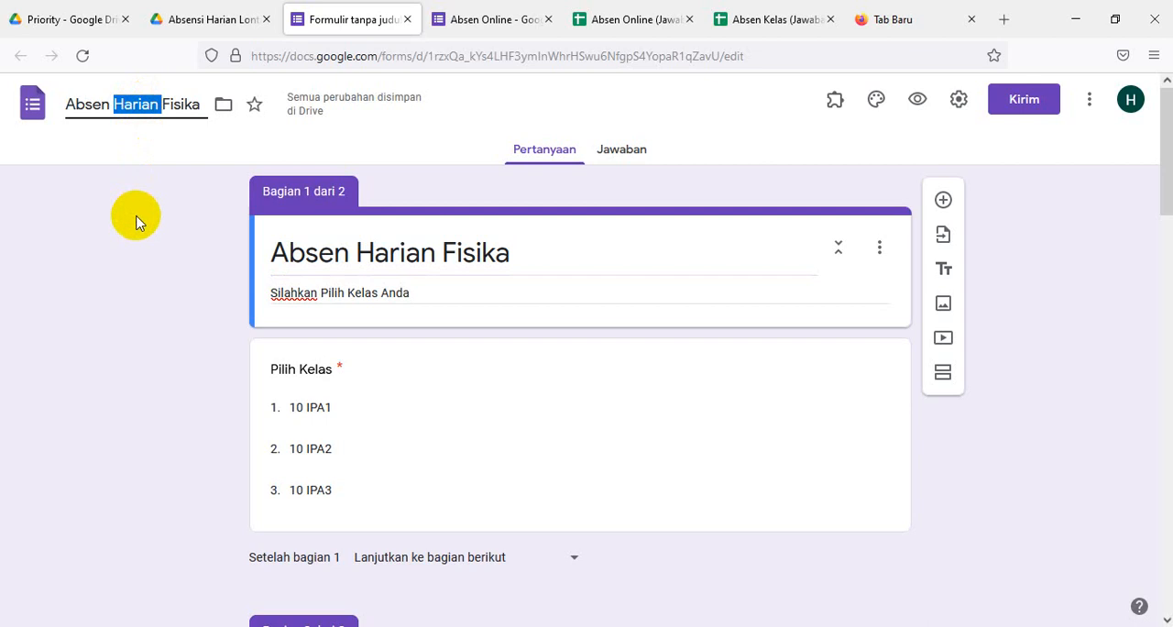
- Add a new section to the form, directly below the Absen Harian Fisika header
scroll(591, 366, "down", 5)
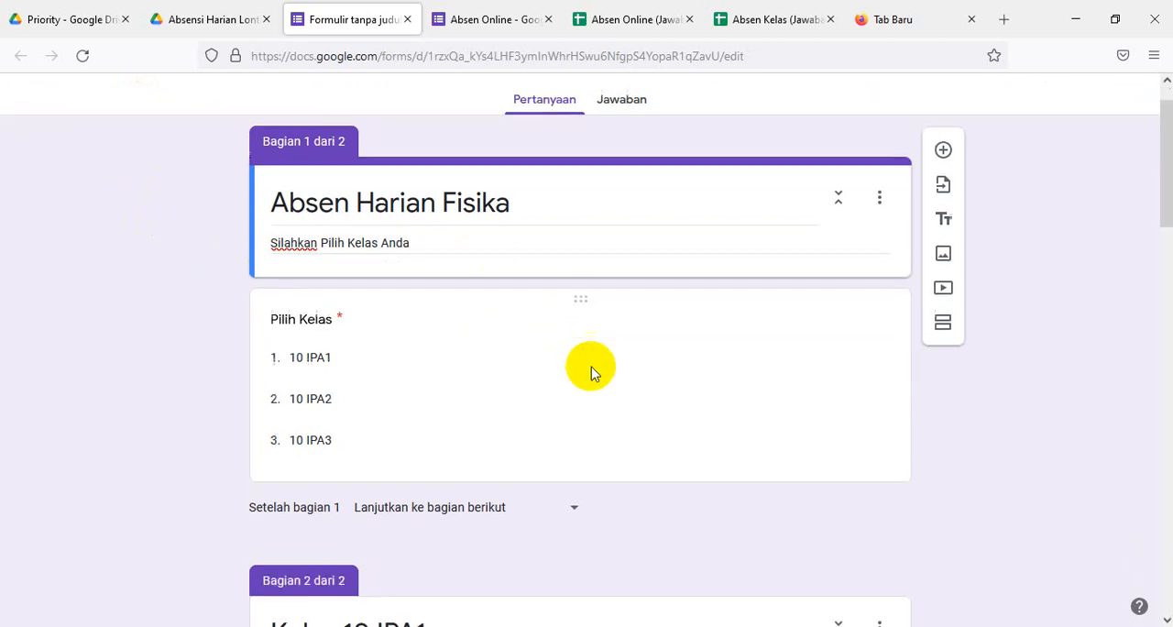
scroll(591, 367, "down", 7)
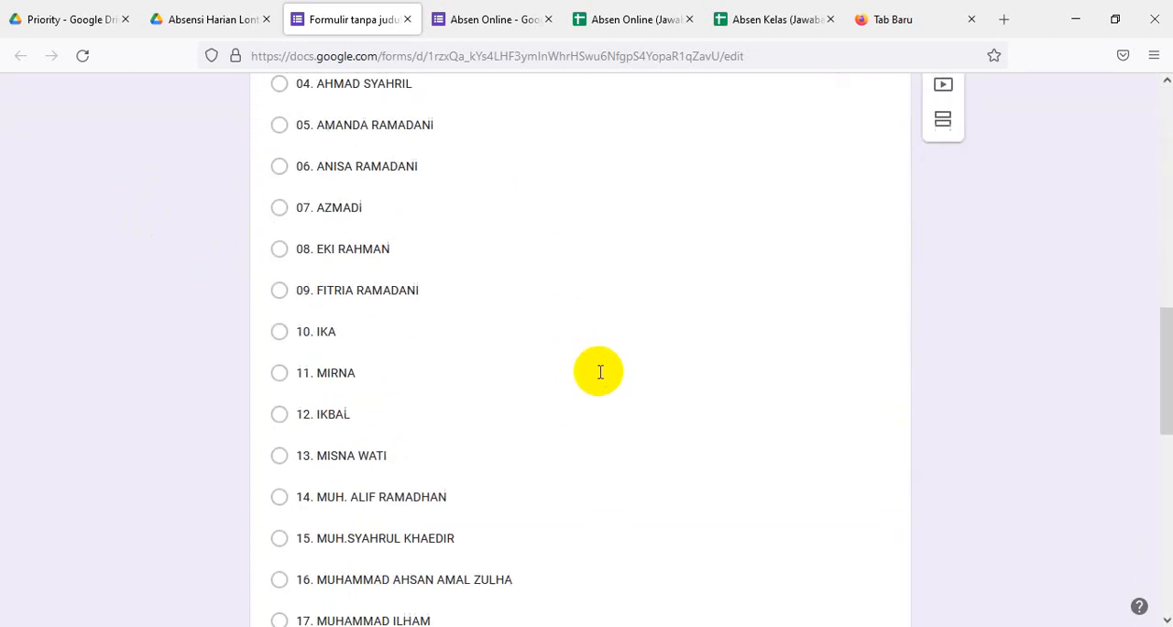
scroll(600, 375, "down", 5)
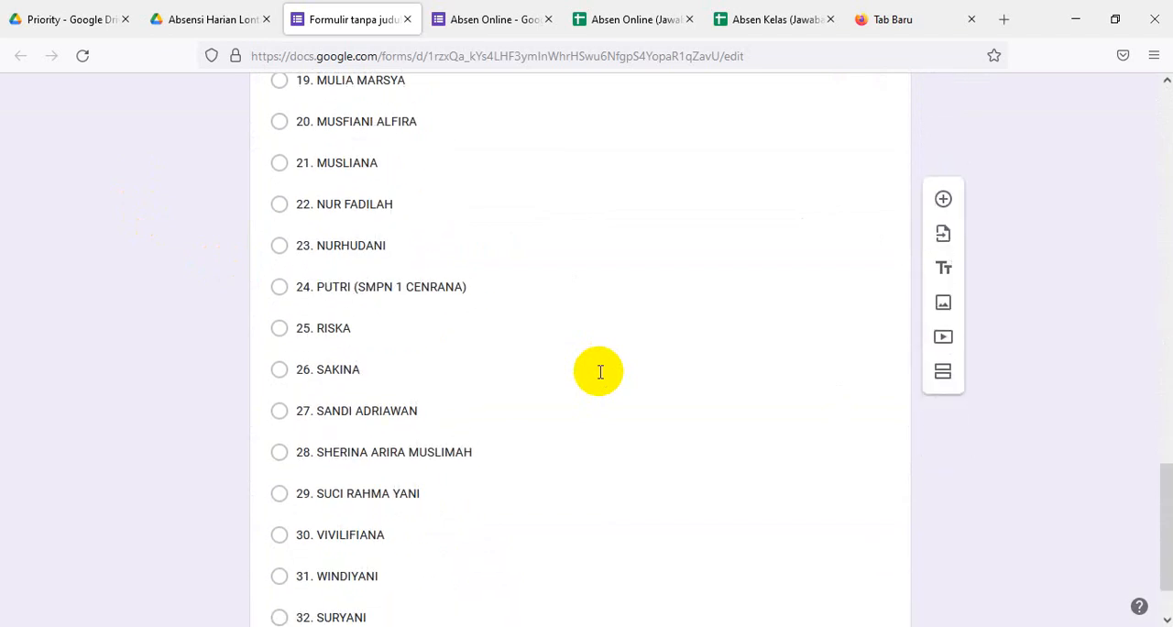
scroll(599, 372, "down", 1)
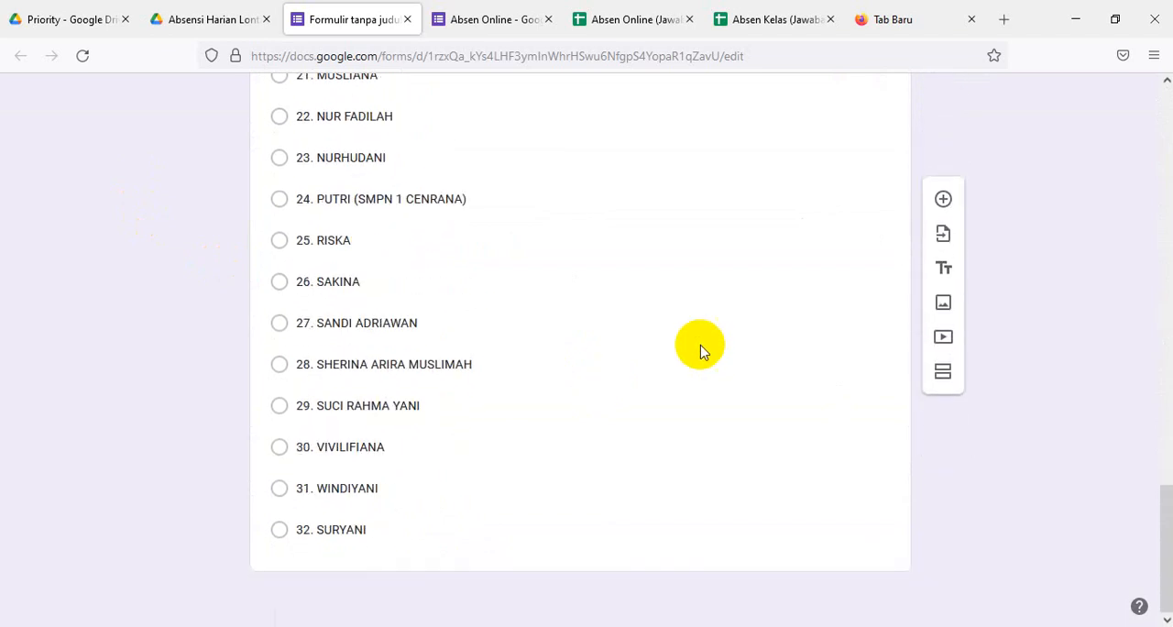
left_click(944, 372)
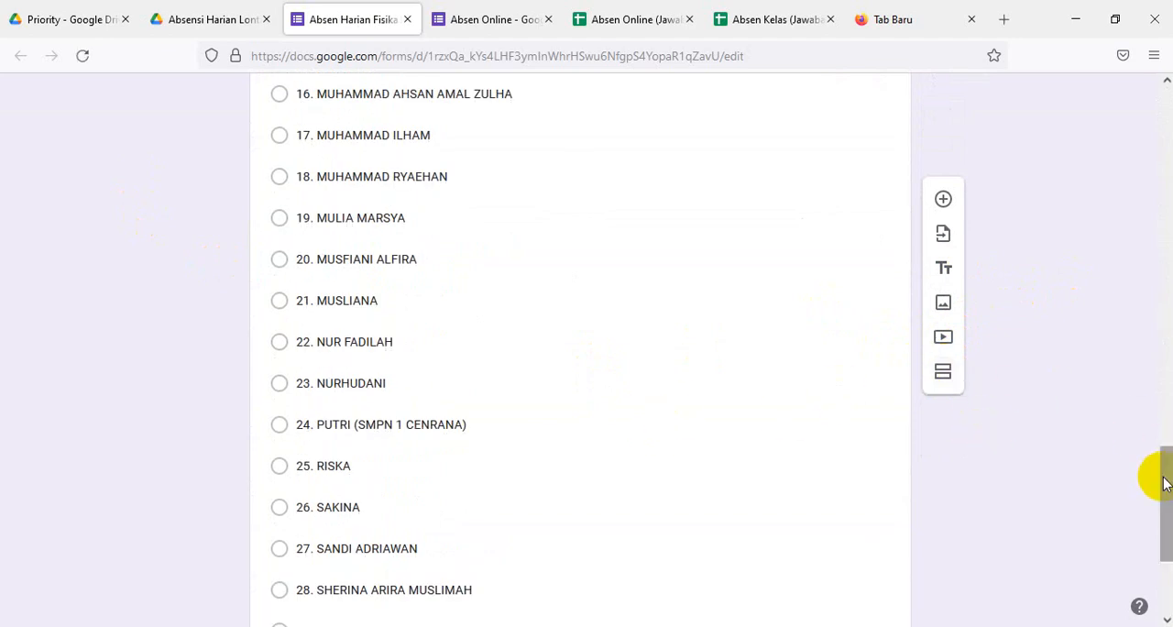
scroll(1159, 476, "down", 3)
scroll(1146, 586, "up", 20)
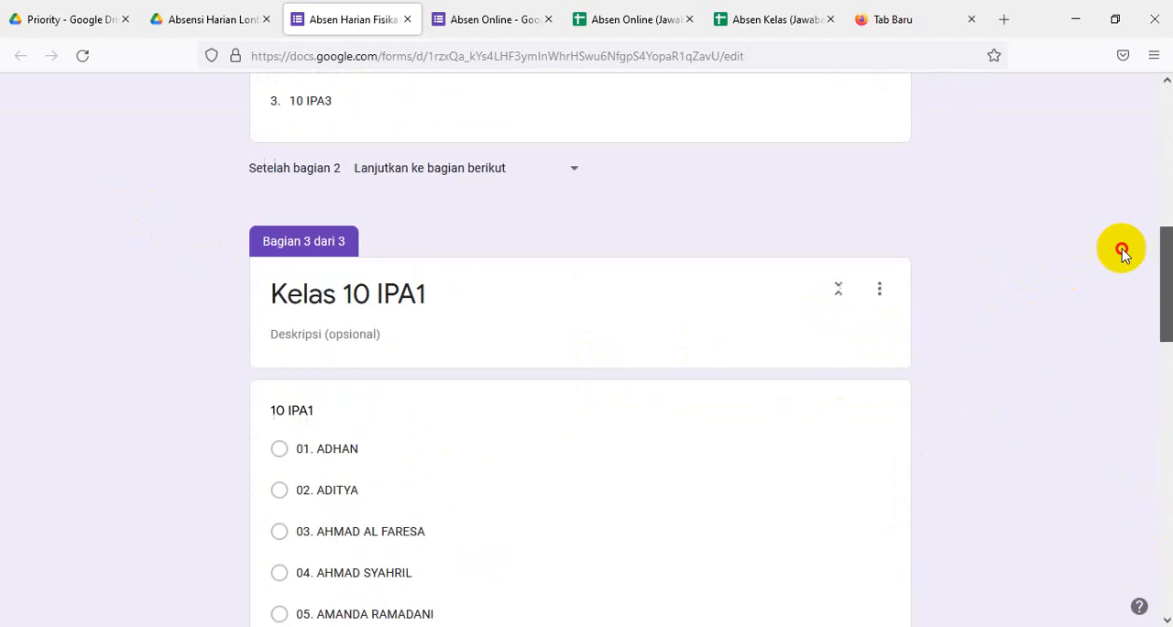
scroll(1112, 143, "down", 4)
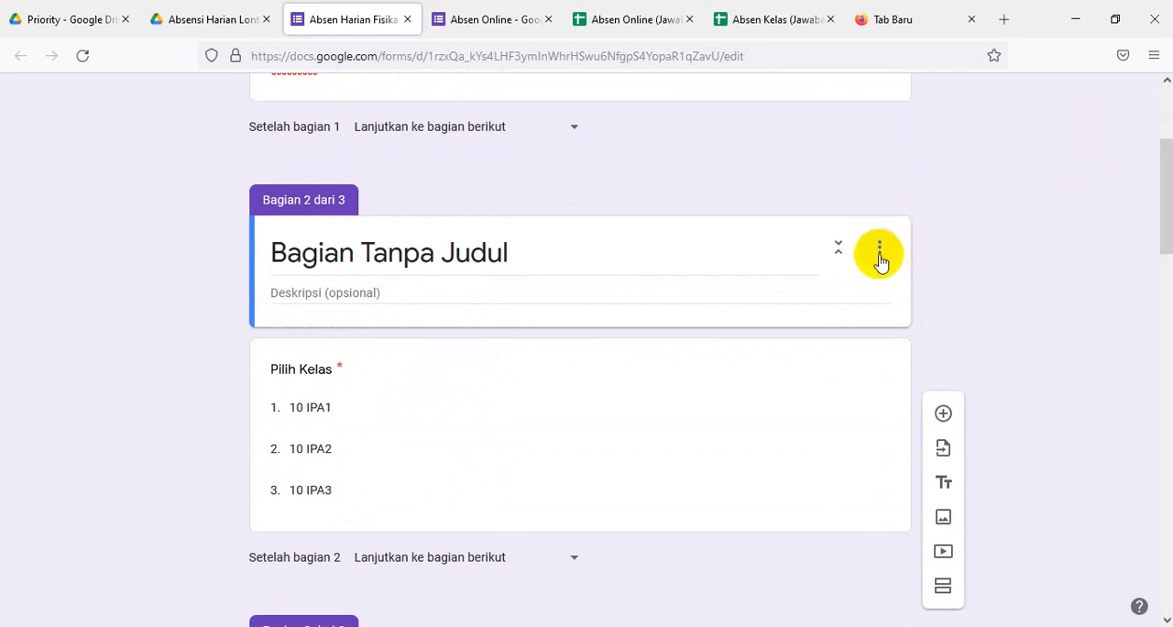
left_click(880, 259)
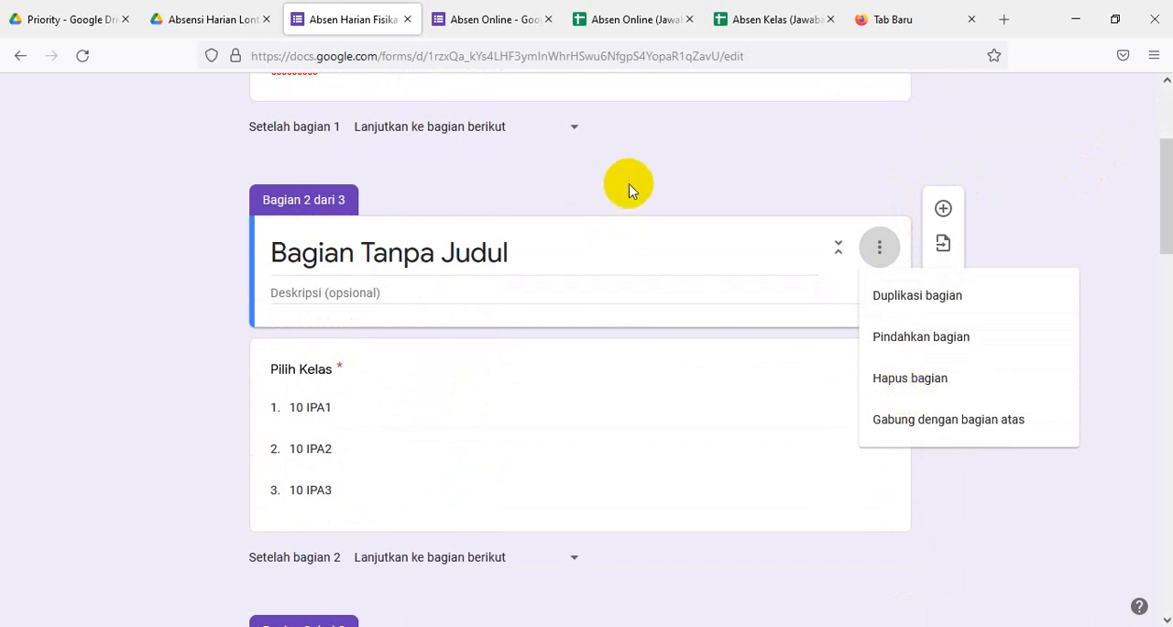
left_click(563, 237)
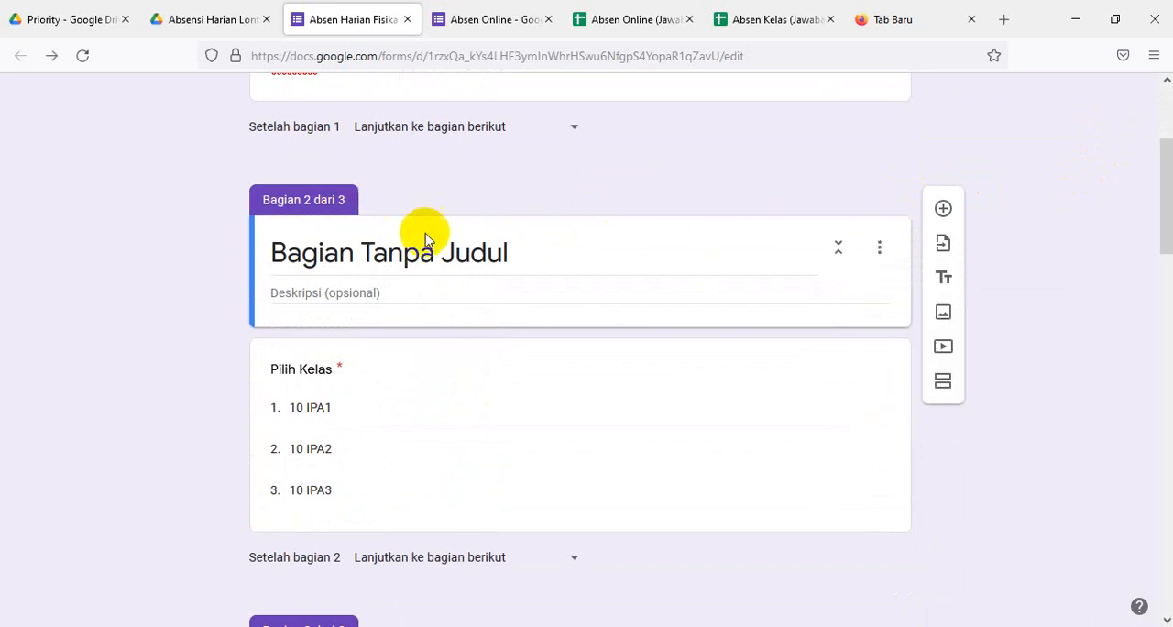
left_click(608, 251)
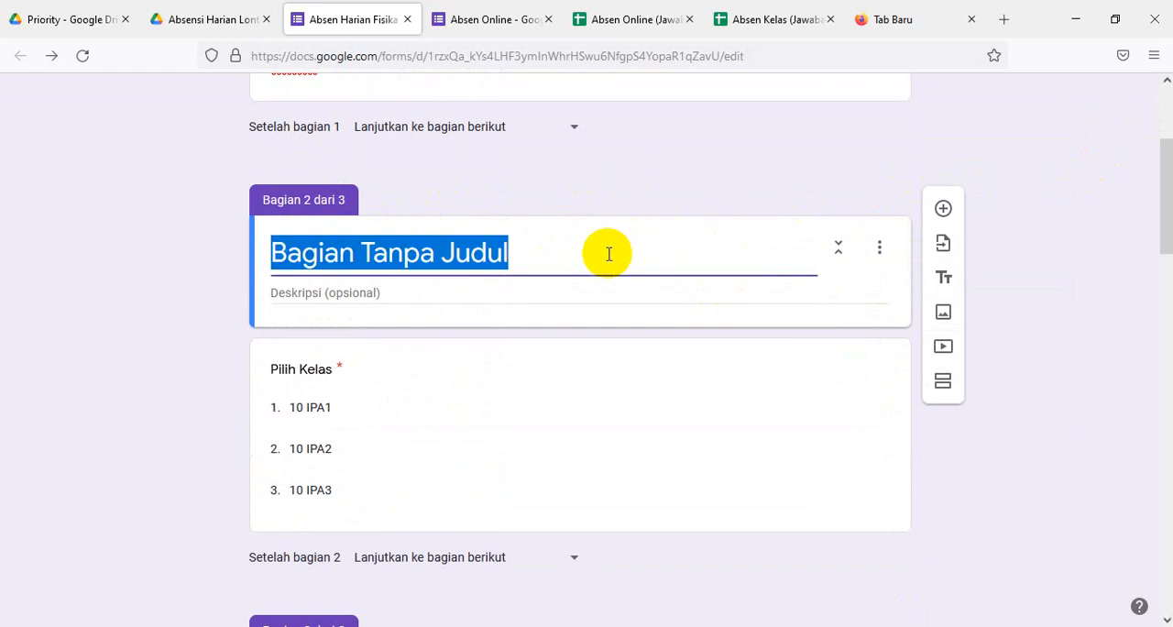
left_click(321, 197)
left_click_drag(321, 197, 345, 200)
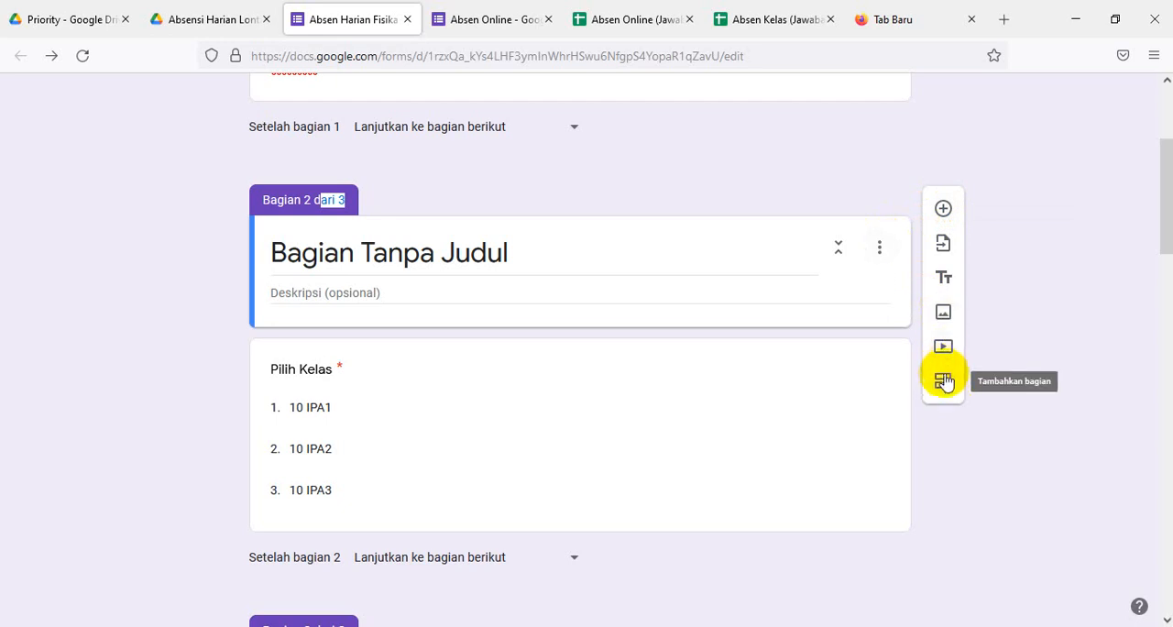
- Reorder the form's sections so the untitled section comes after Kelas 10 IPA1, and save the new order
left_click(880, 249)
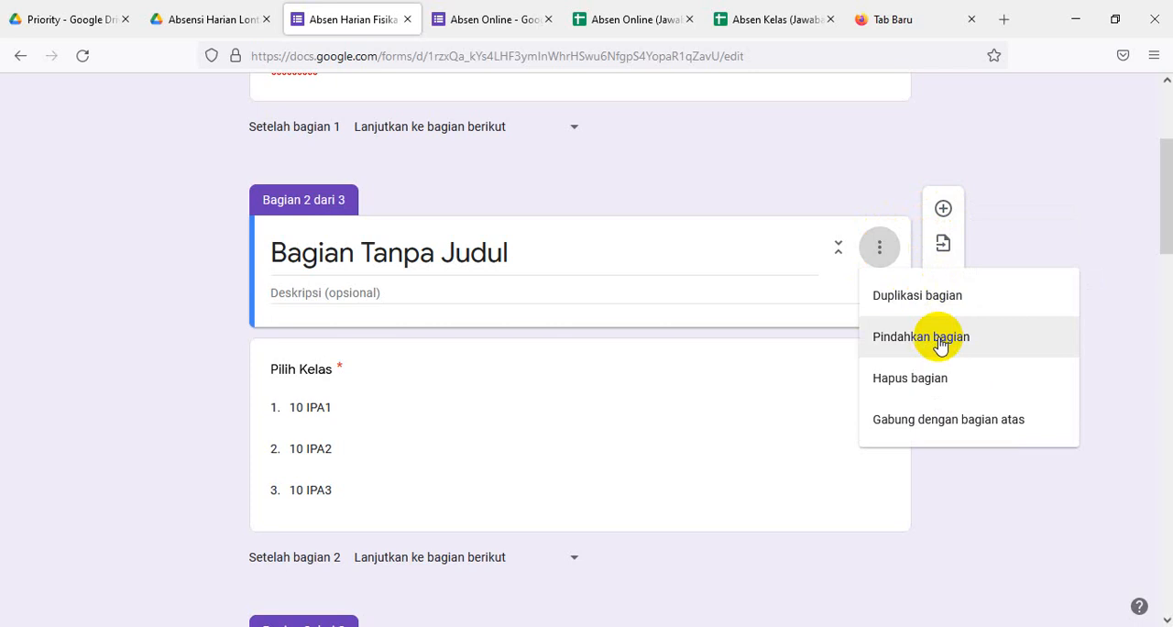
left_click(939, 340)
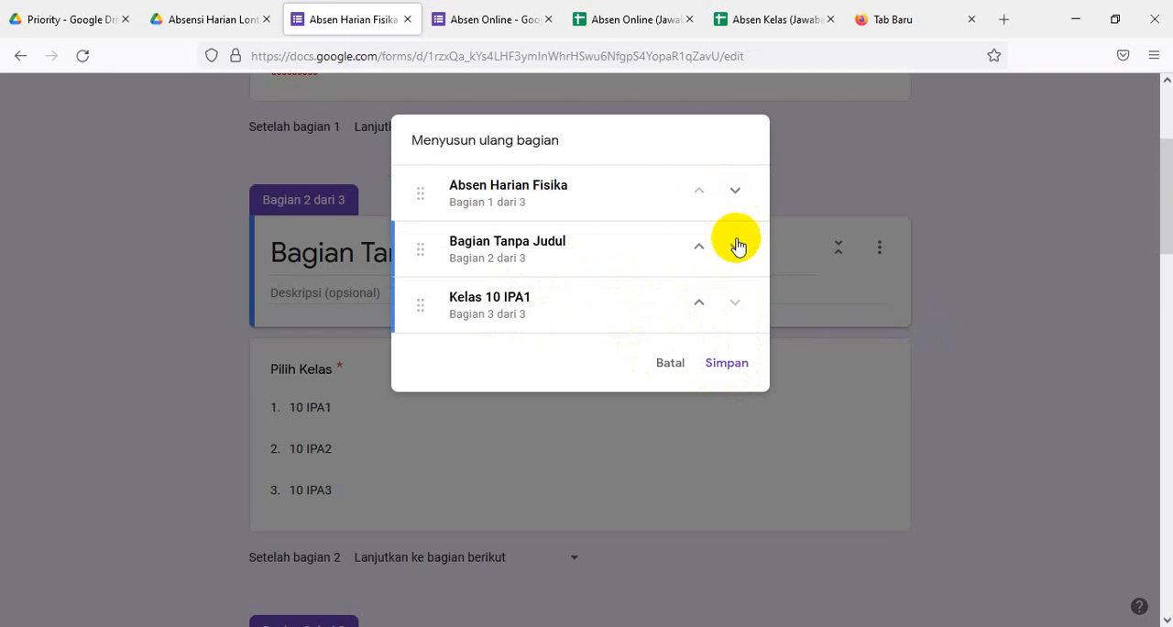
left_click(736, 192)
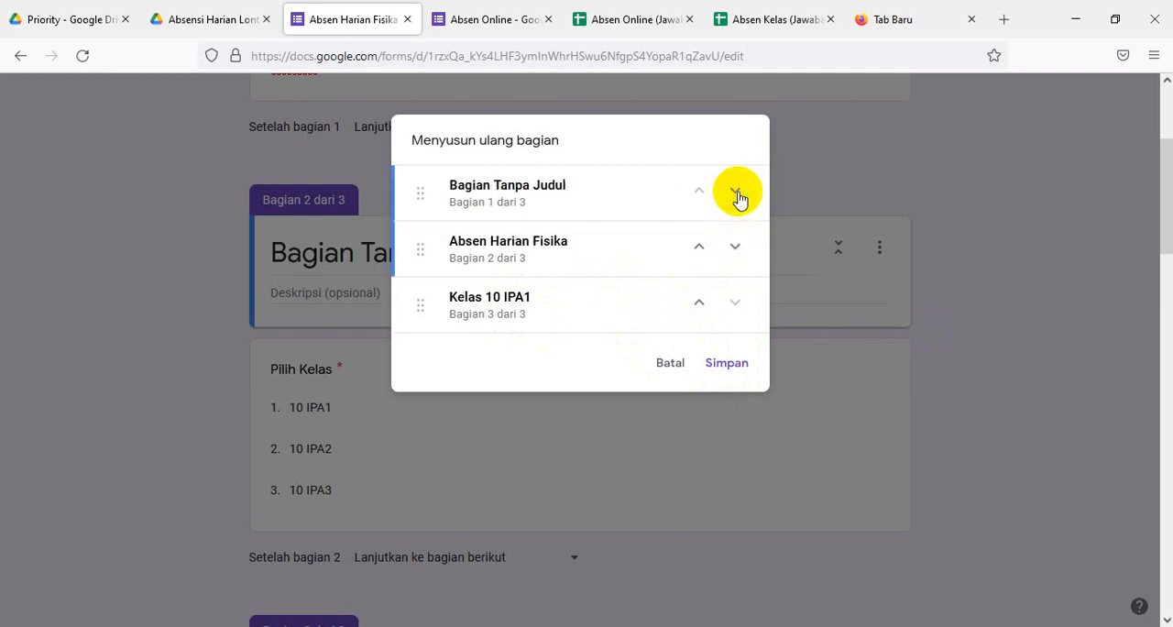
left_click(737, 192)
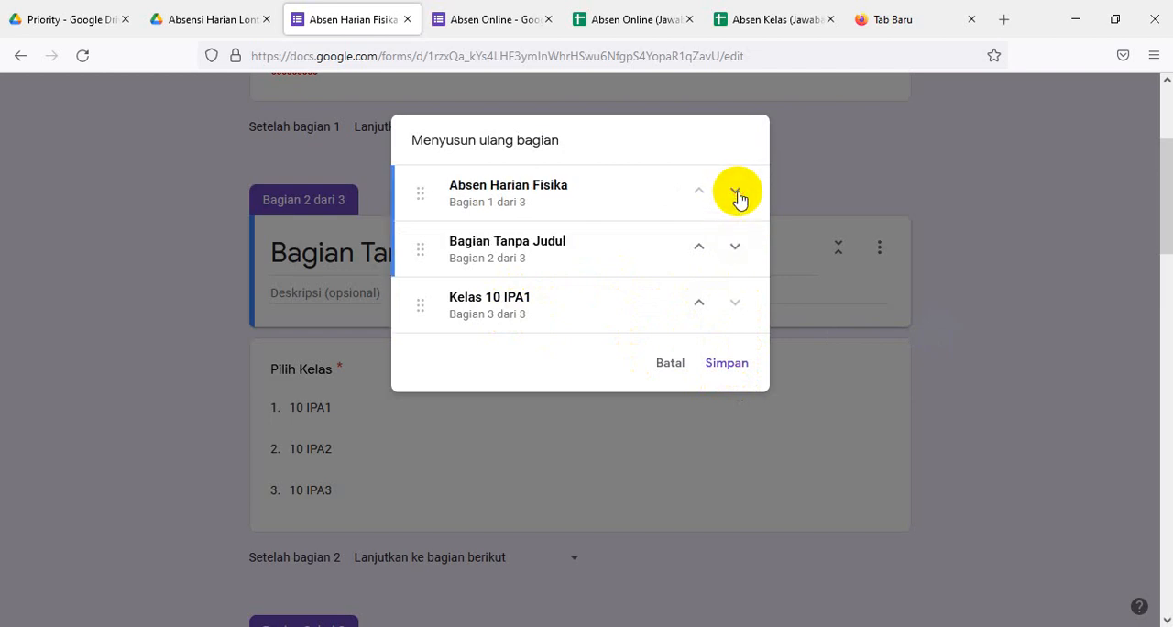
left_click(735, 193)
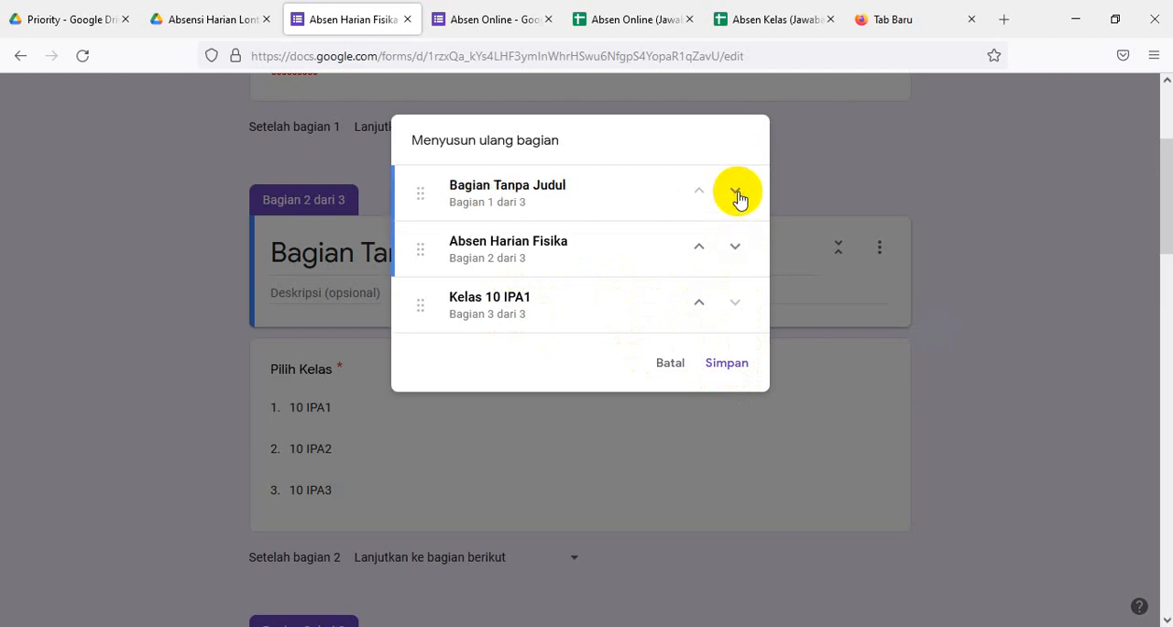
left_click(736, 193)
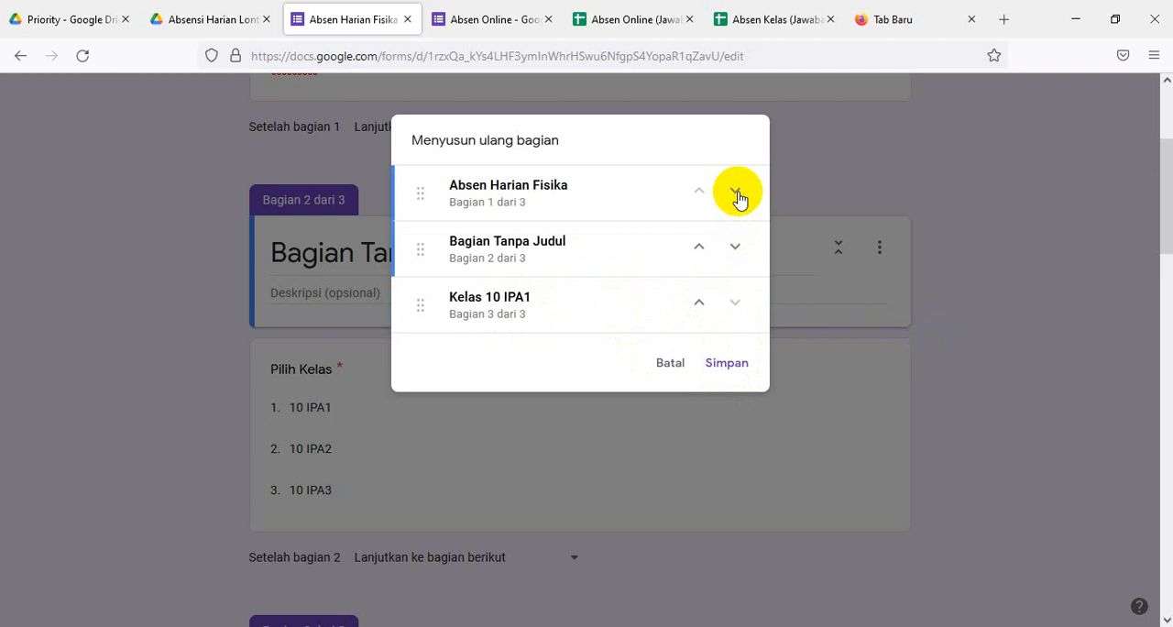
left_click(736, 192)
left_click(735, 192)
left_click(735, 249)
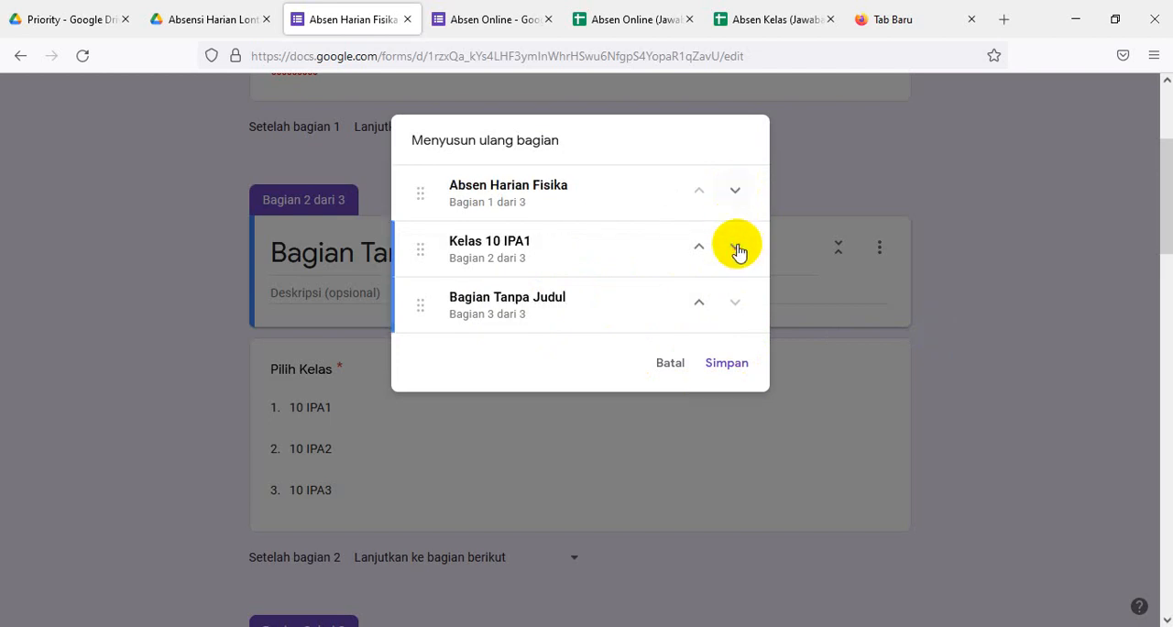
left_click(726, 365)
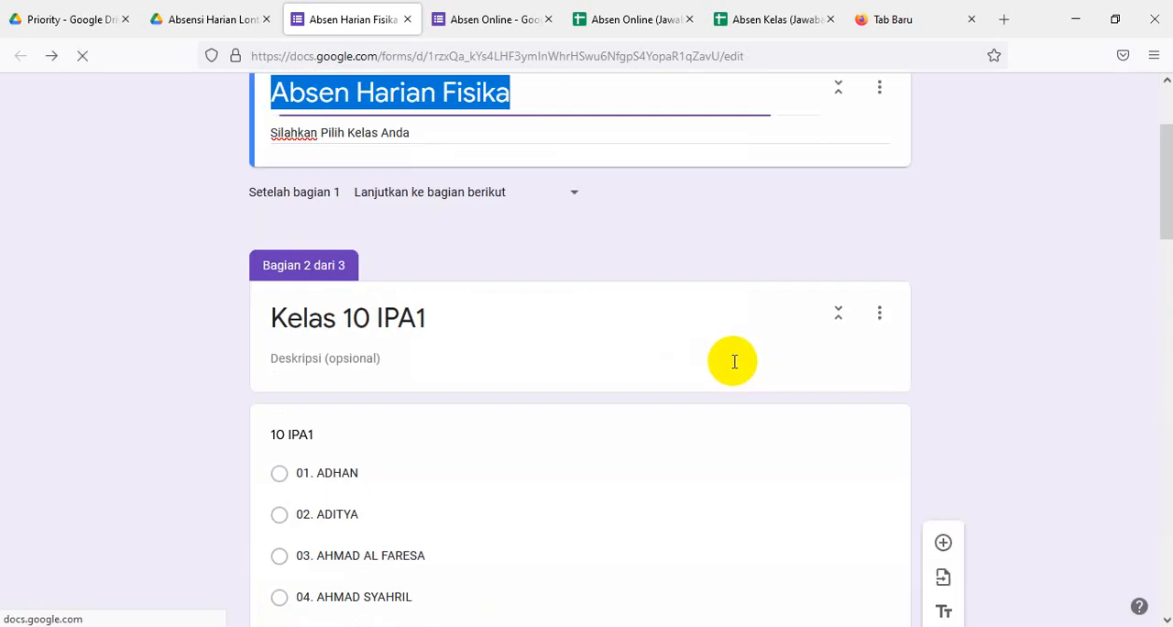
- Title the untitled third section Kelas 10 IPA2
scroll(740, 360, "down", 7)
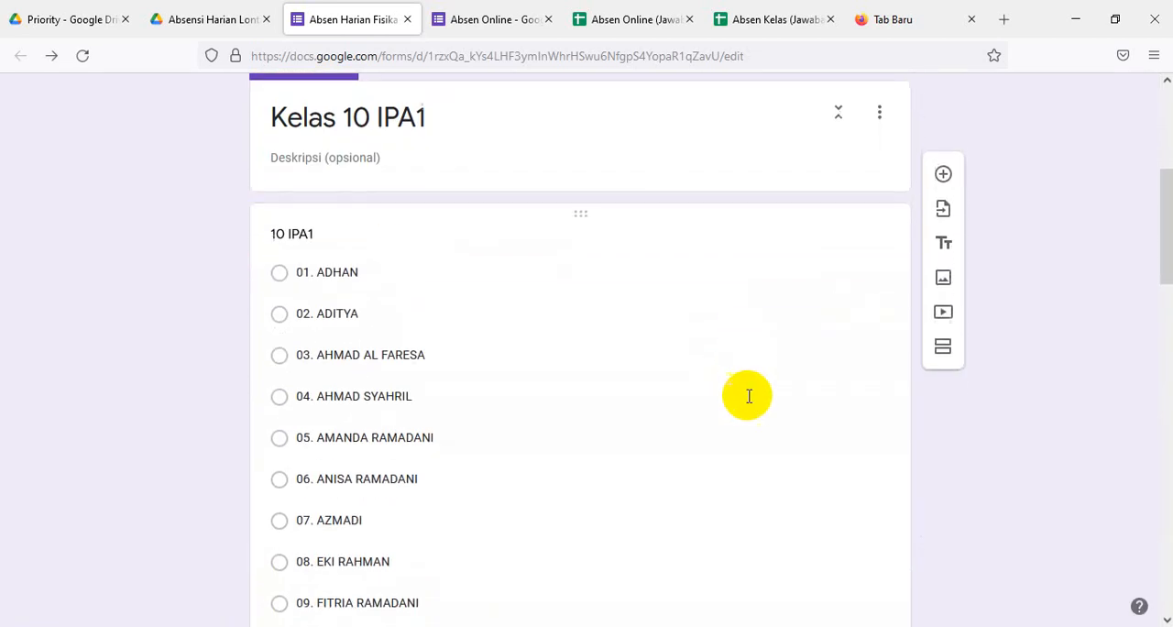
scroll(746, 412, "down", 11)
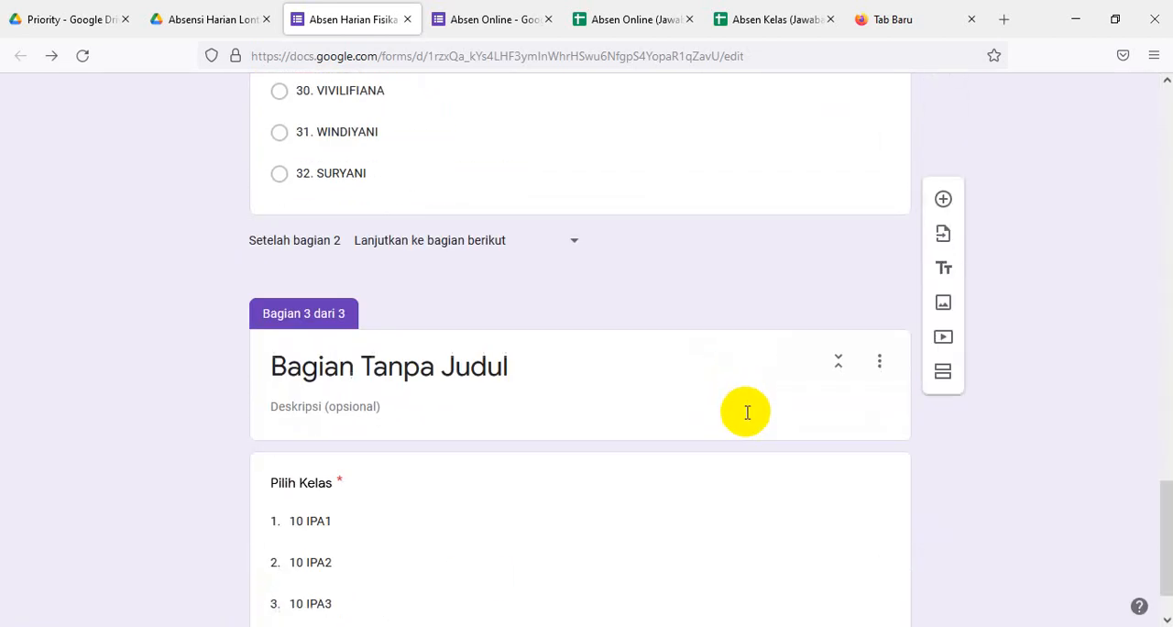
left_click(379, 367)
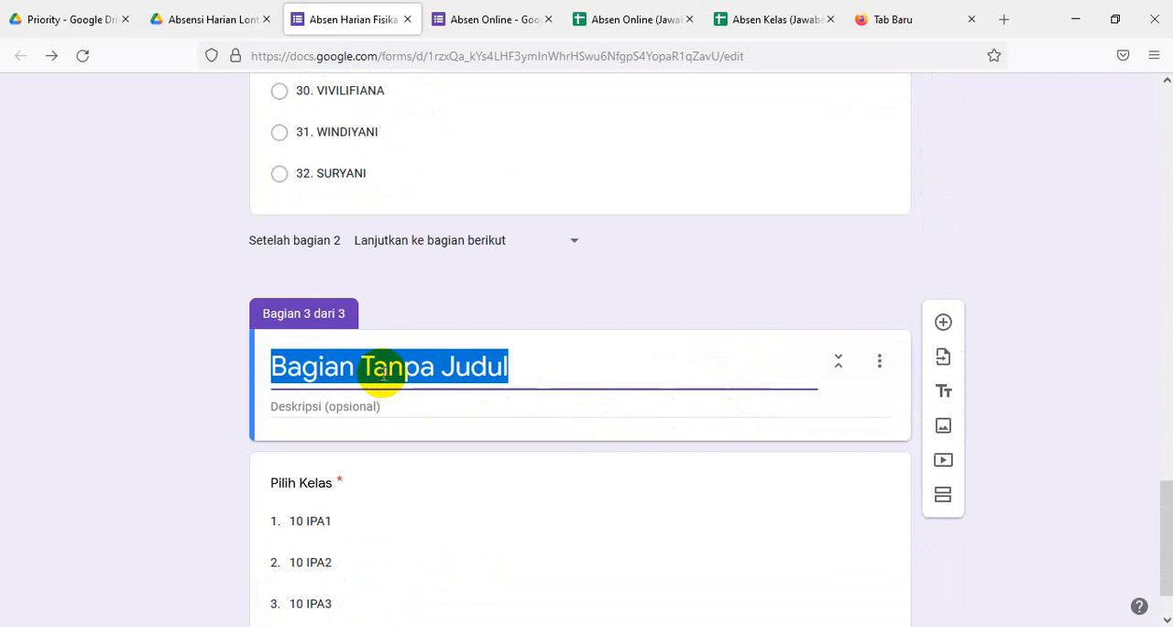
type("K")
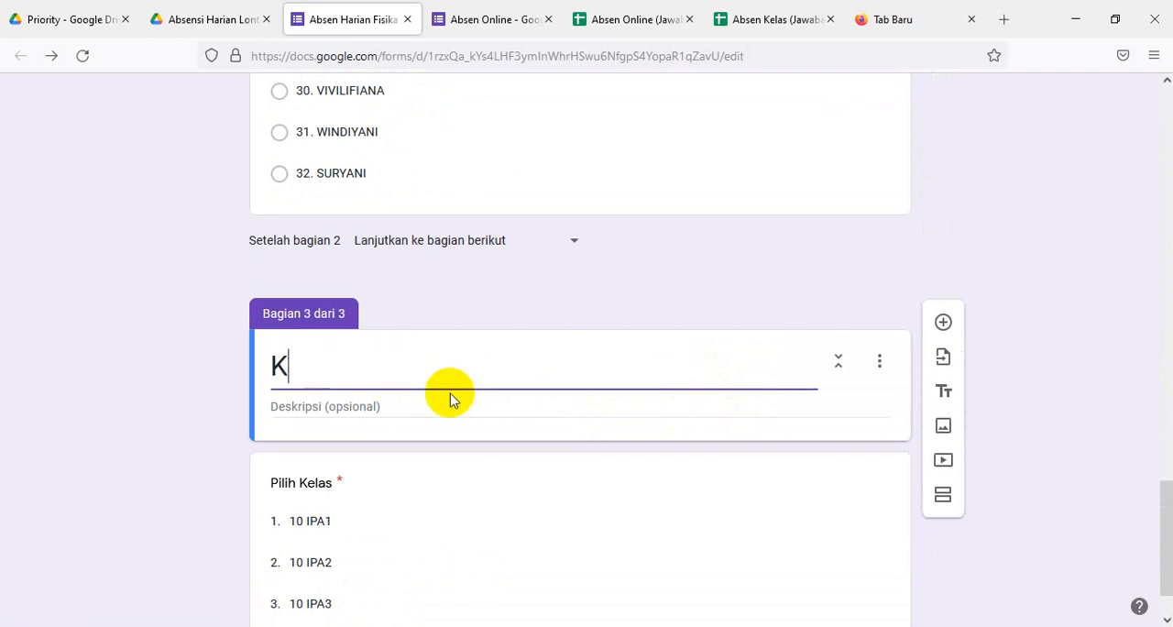
type("elas 10 IPA2")
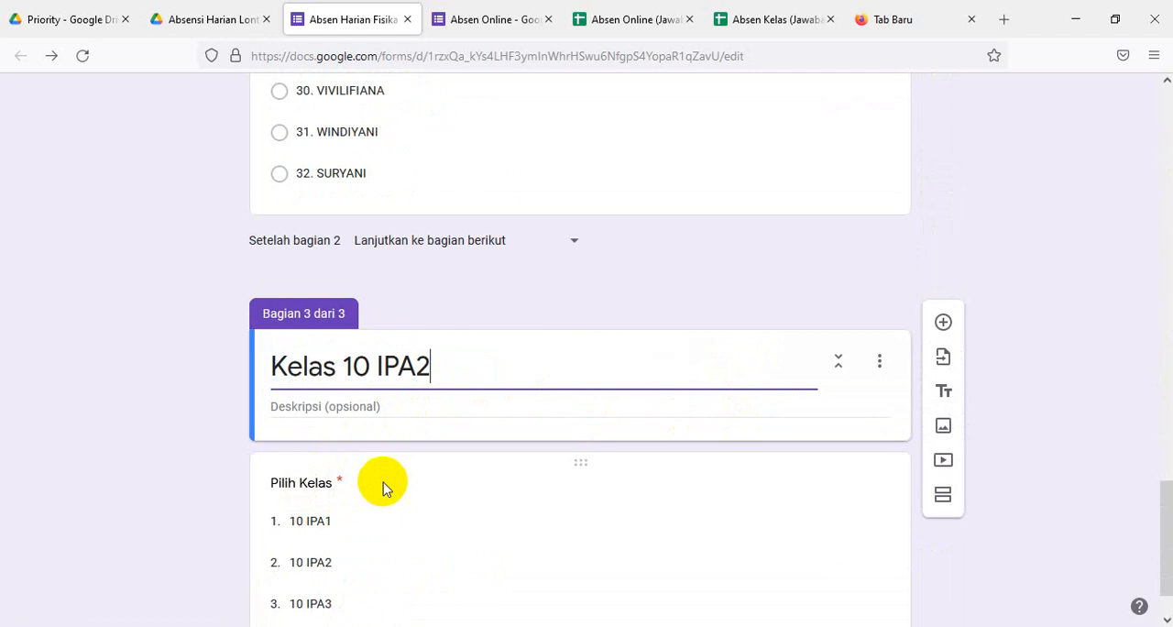
- Delete the Kelas 10 IPA2 section together with the Pilih Kelas question inside it
scroll(383, 482, "down", 1)
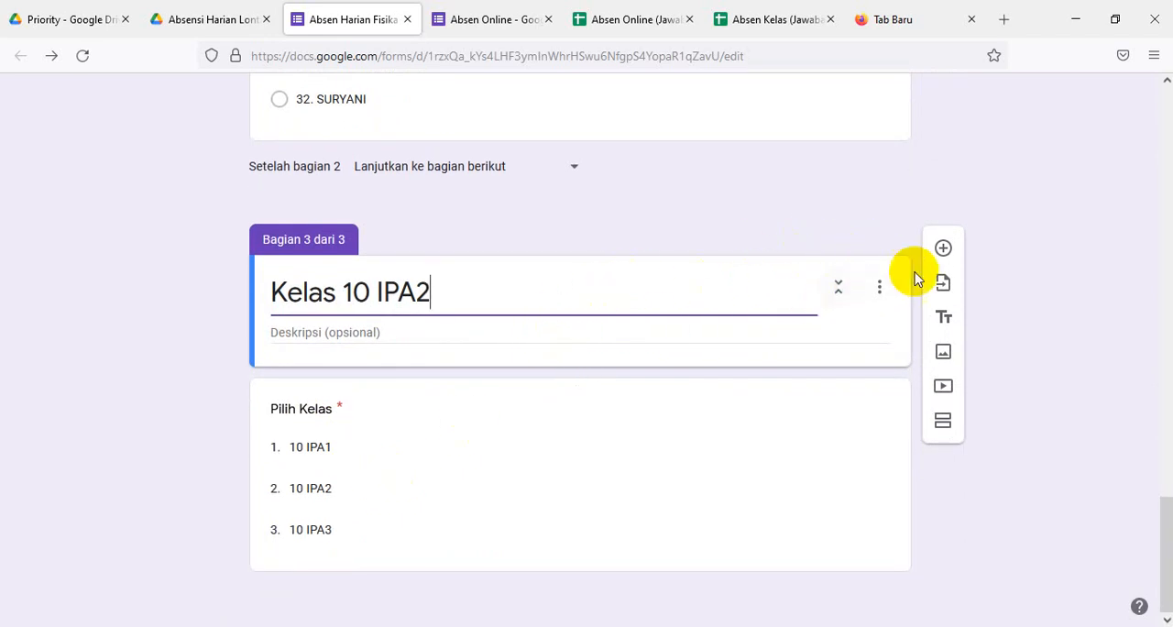
left_click(878, 289)
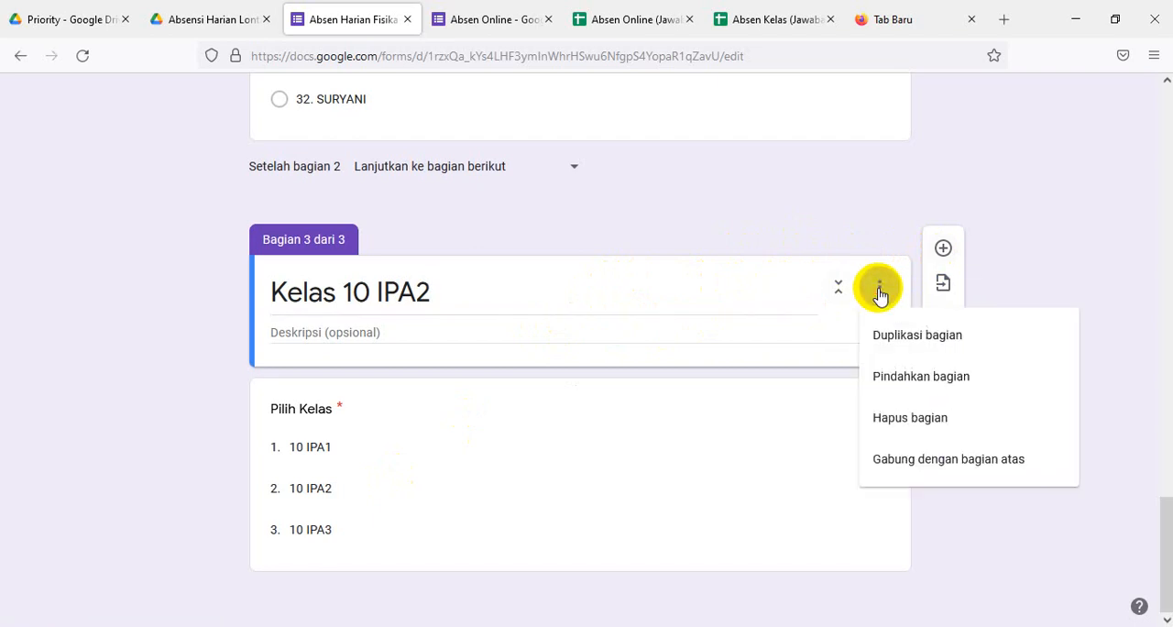
left_click(905, 417)
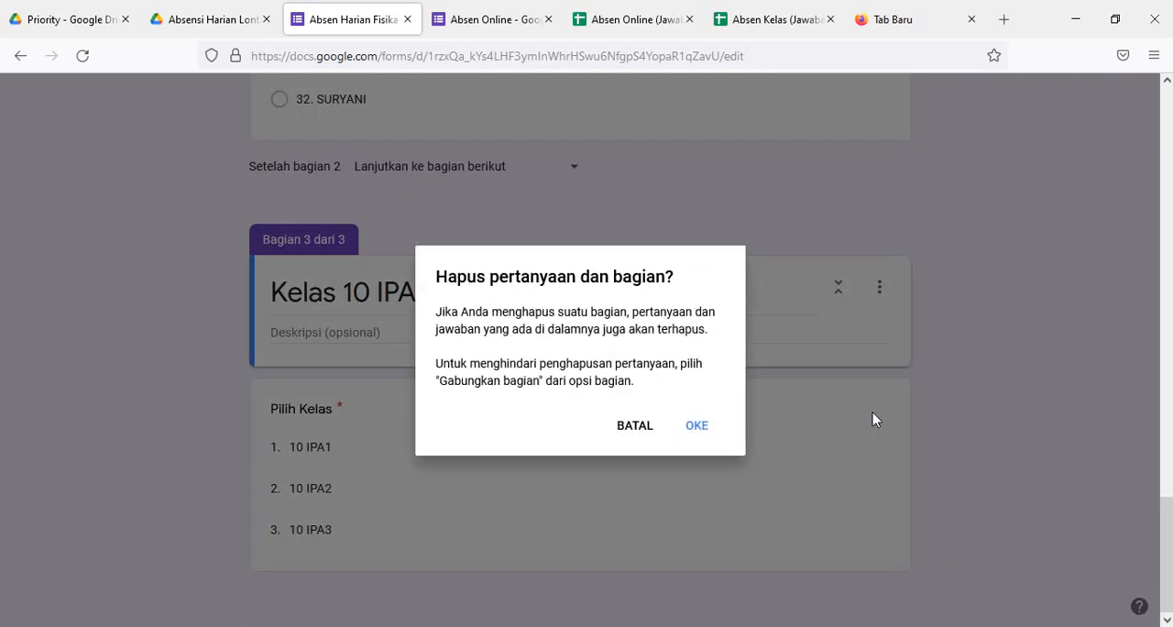
left_click(693, 426)
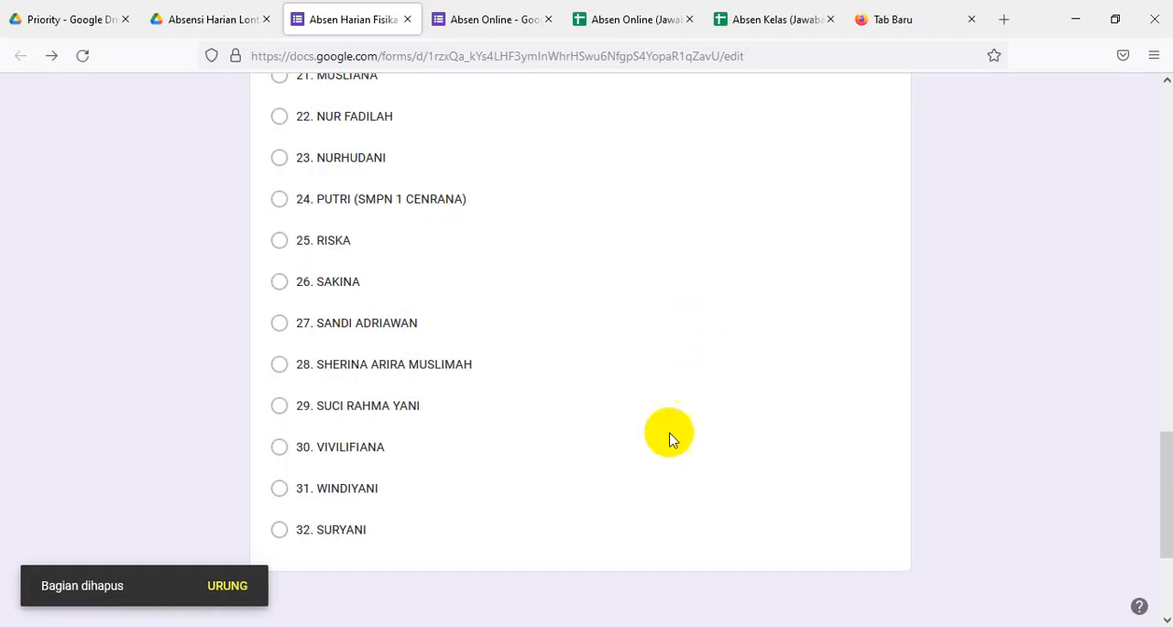
- Make the 10 IPA1 student name question required and add a new section after it
scroll(646, 440, "up", 4)
scroll(646, 430, "down", 1)
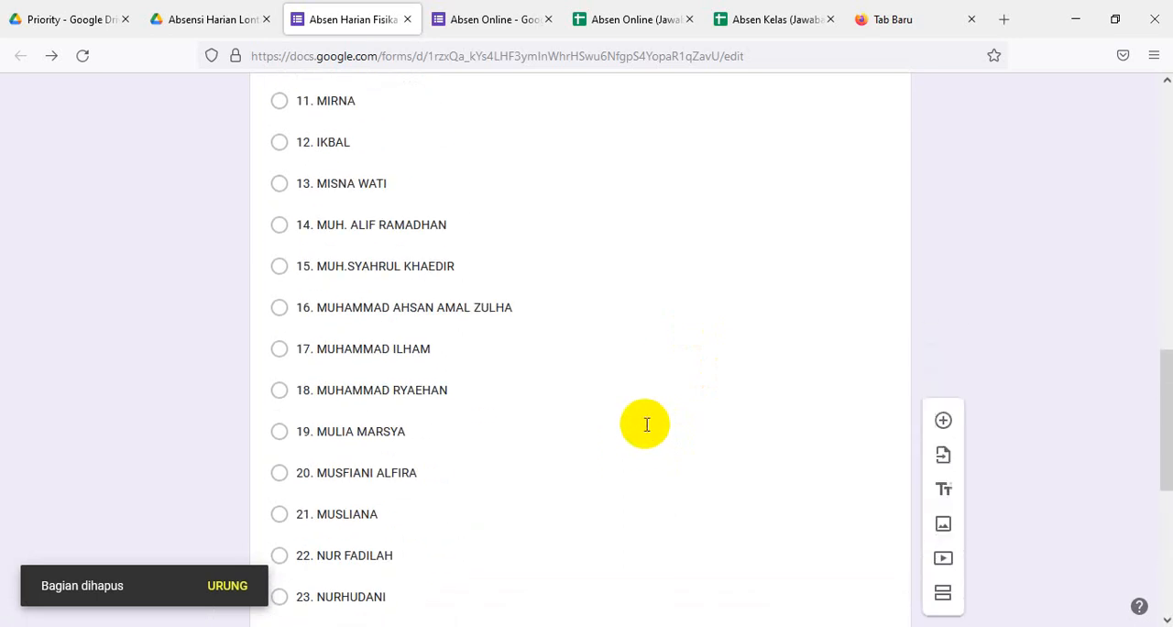
scroll(645, 423, "up", 6)
scroll(646, 378, "up", 4)
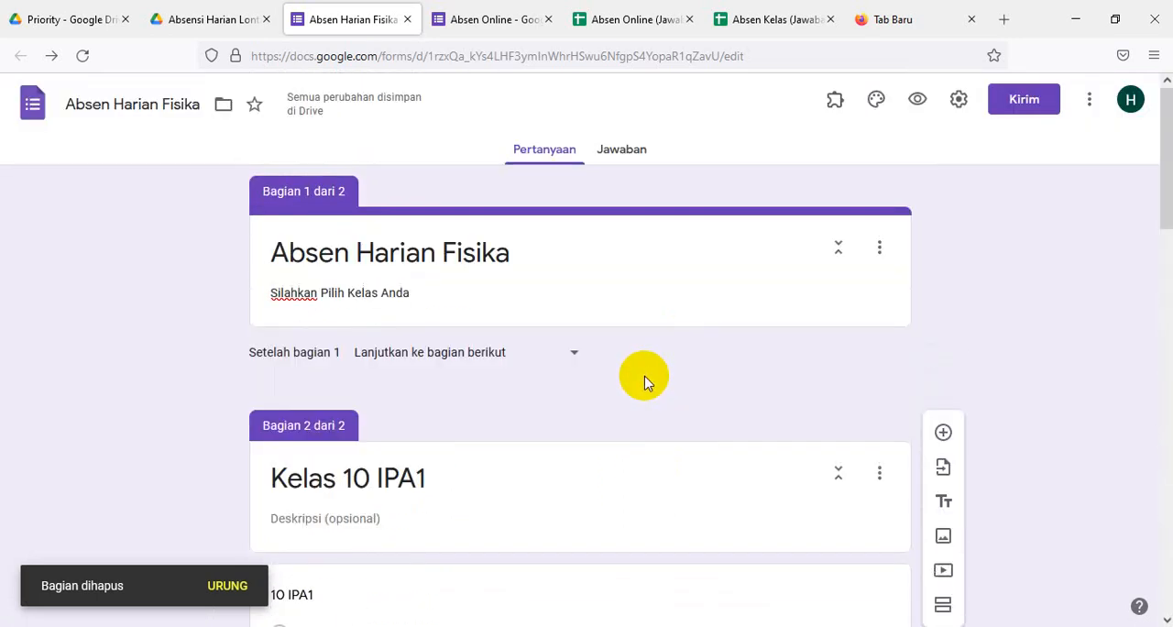
scroll(646, 377, "down", 10)
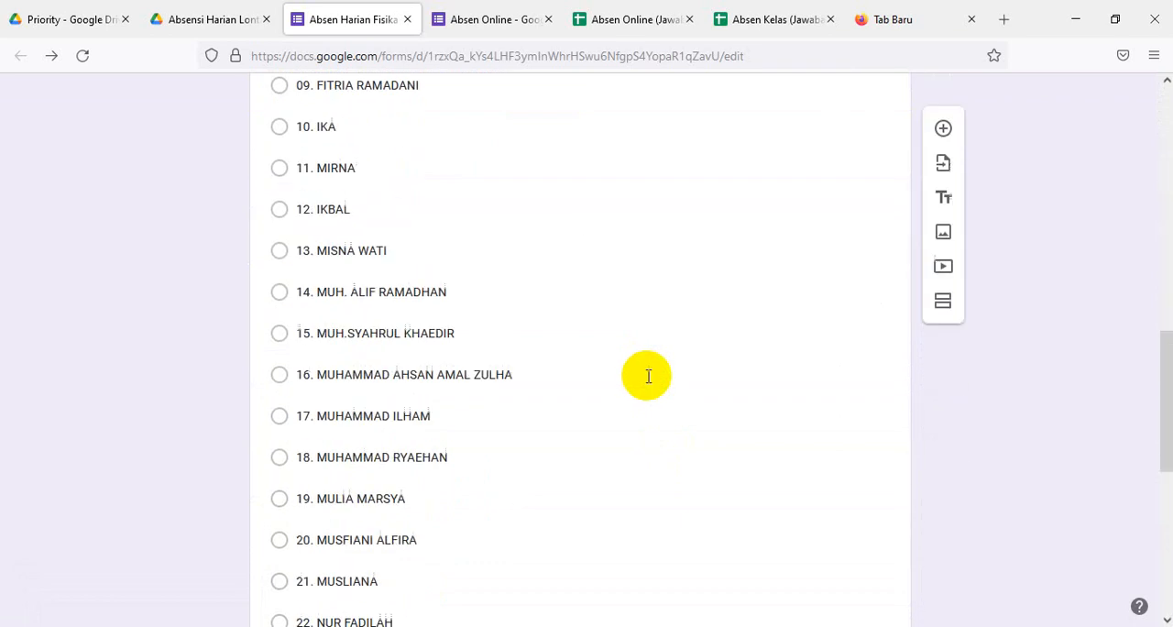
scroll(648, 375, "down", 5)
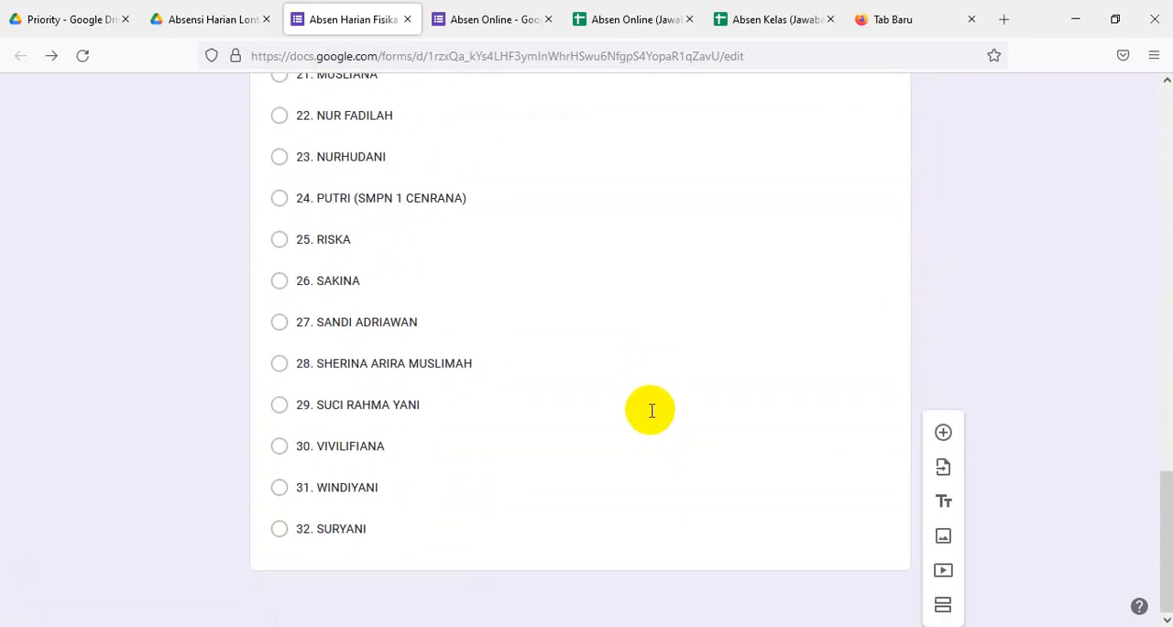
left_click(541, 432)
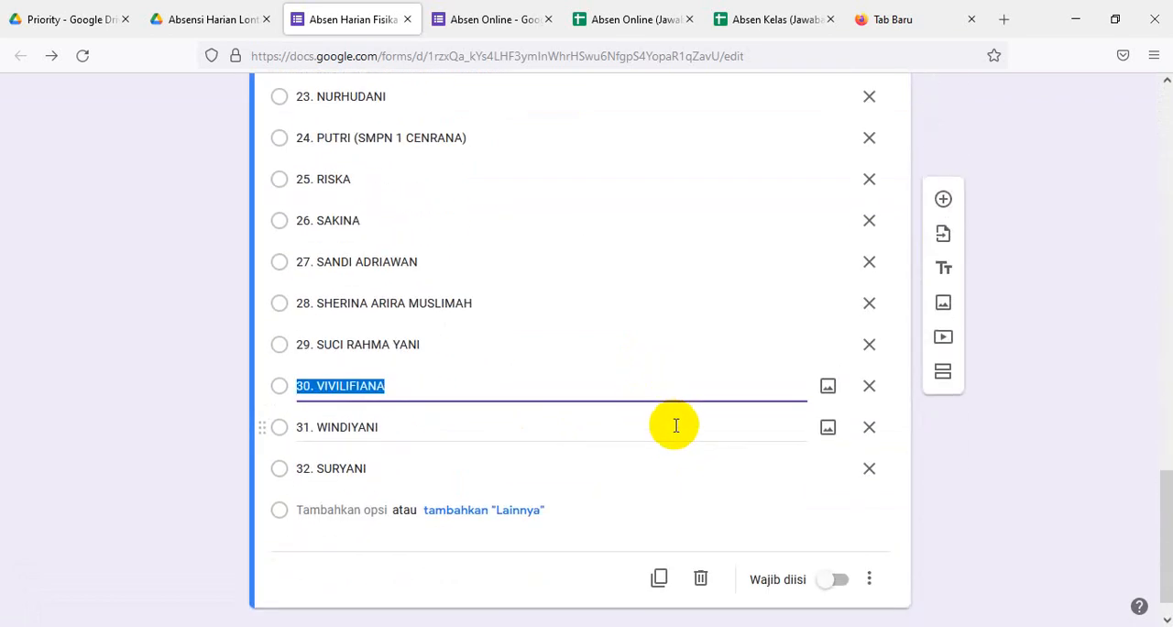
left_click(839, 579)
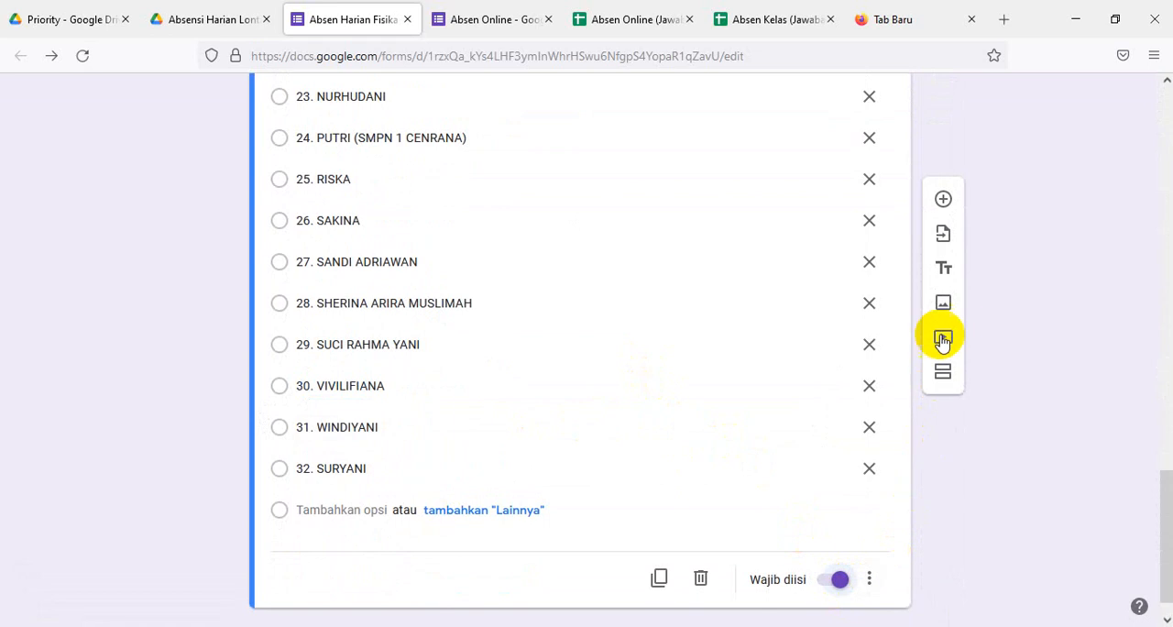
left_click(941, 373)
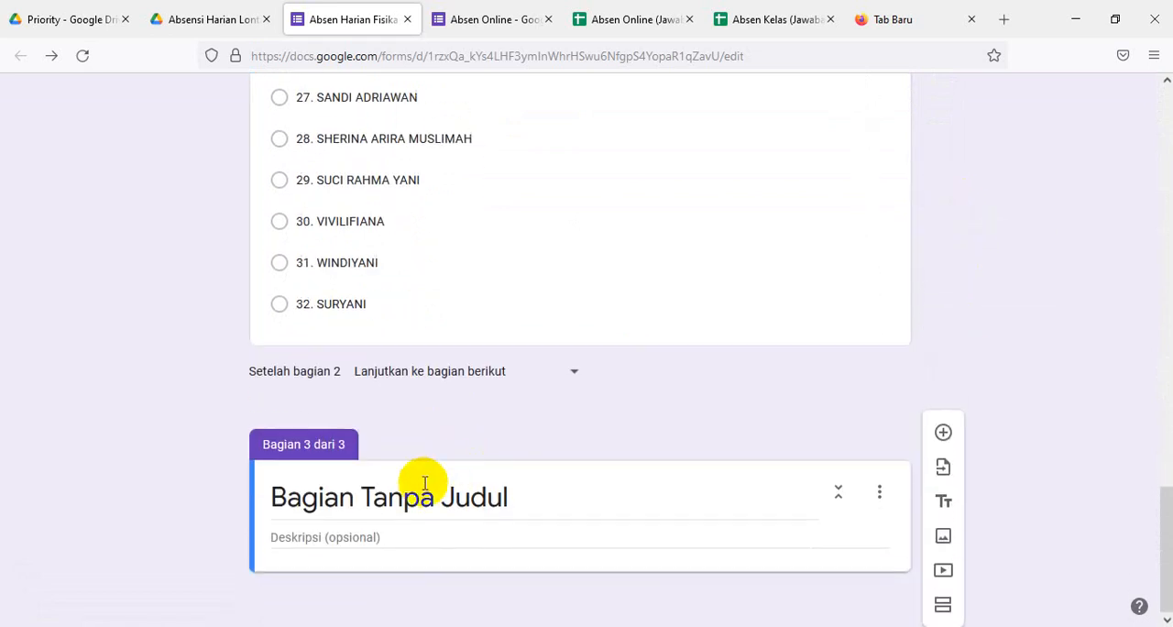
- Title the untitled third section Kelas 10 IPA2 and add a multiple-choice question named 10 IPA2 to it
triple_click(421, 492)
type("Kelas 10 IPA2")
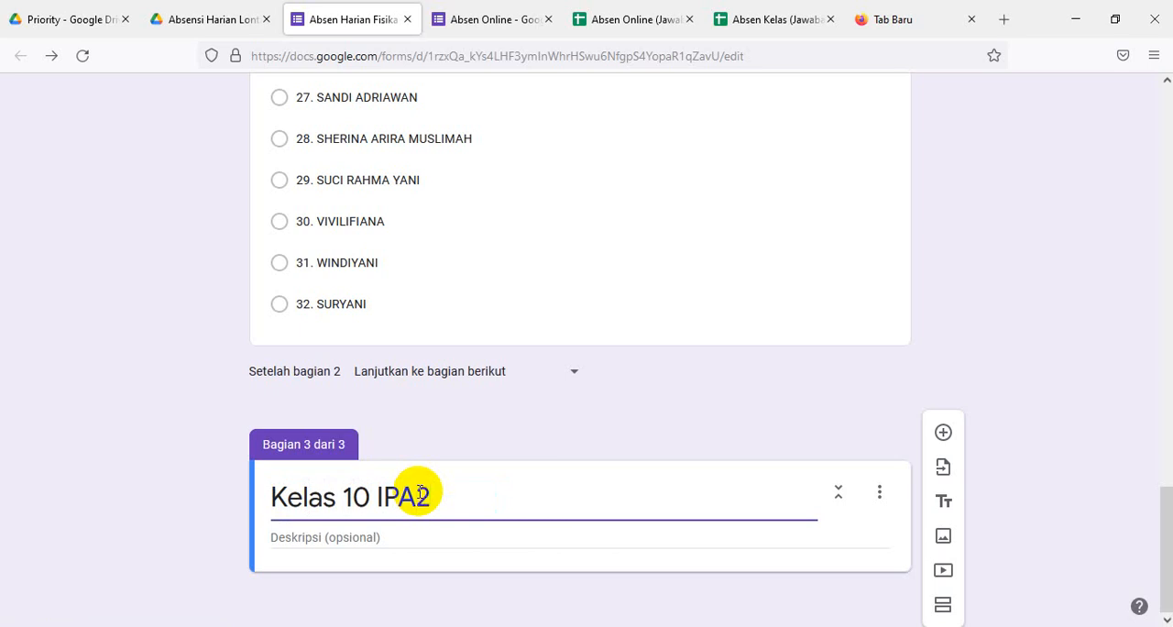
left_click(942, 431)
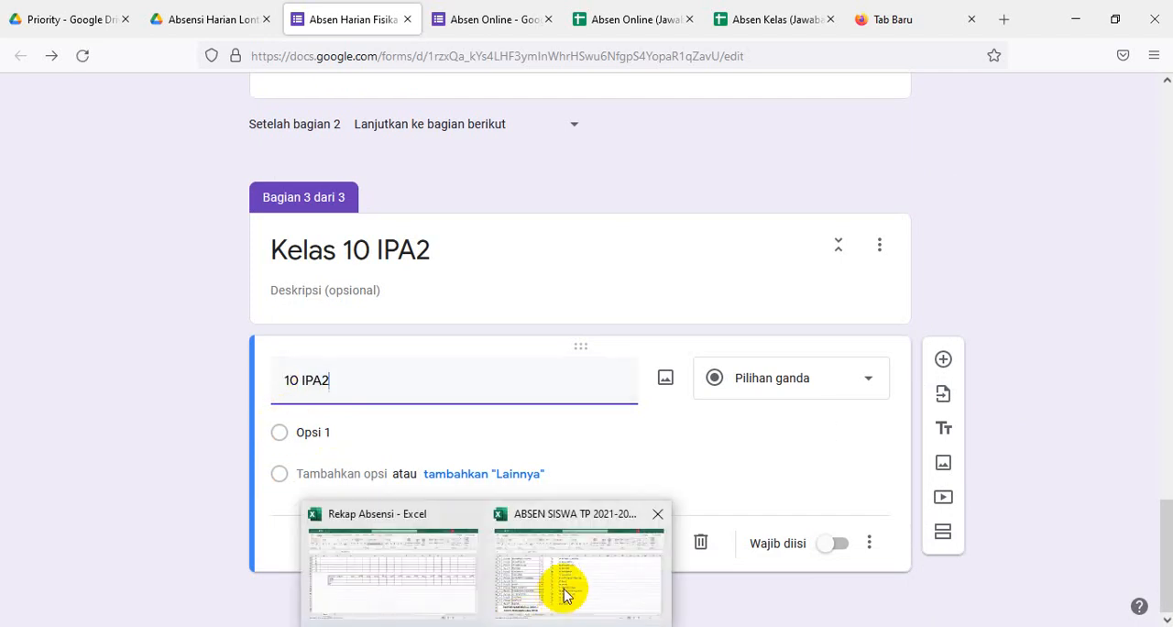
- In the Excel attendance workbook, copy the numbered student names of class X MIPA 2 in U44:U75 on sheet KLS X
left_click(563, 590)
scroll(575, 526, "down", 4)
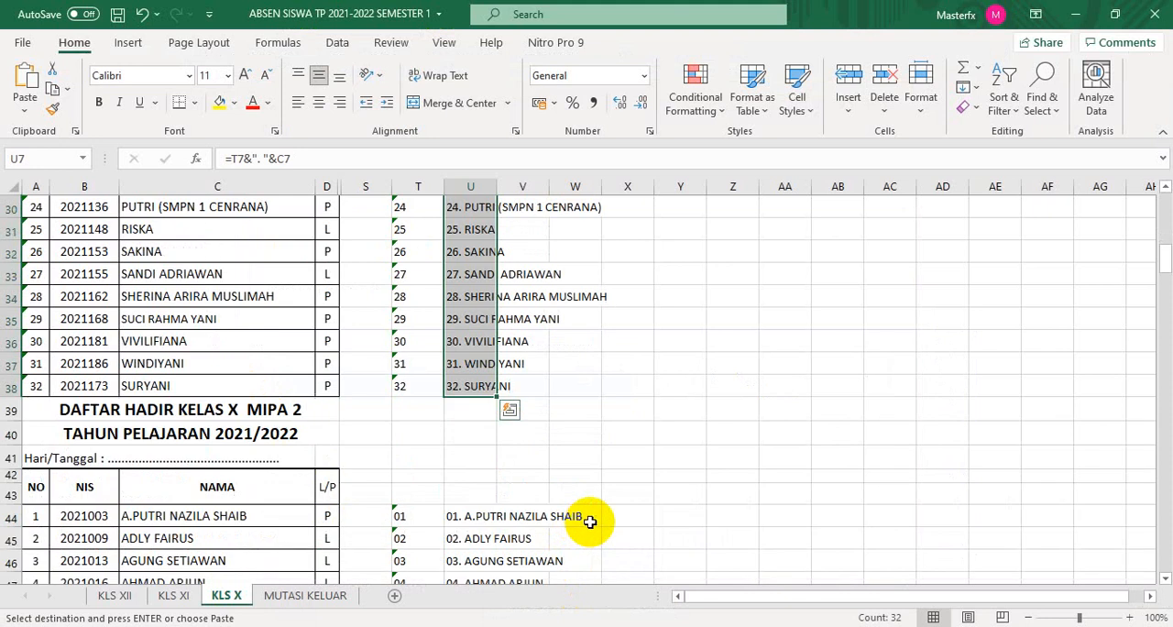
left_click(454, 381)
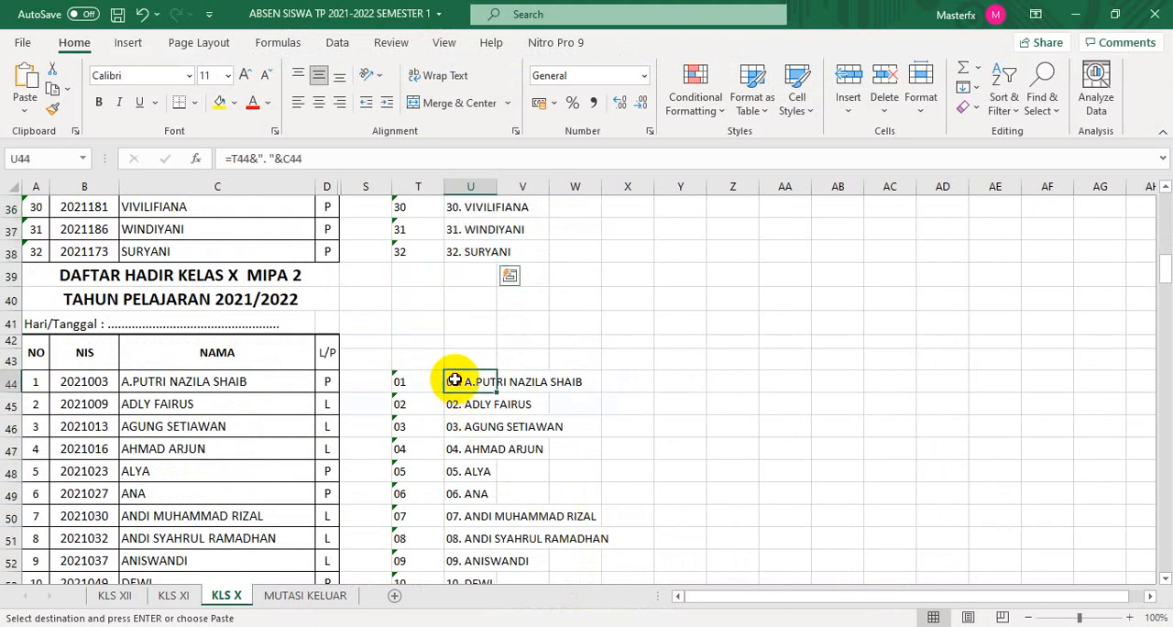
left_click_drag(456, 401, 475, 544)
key("ctrl+v")
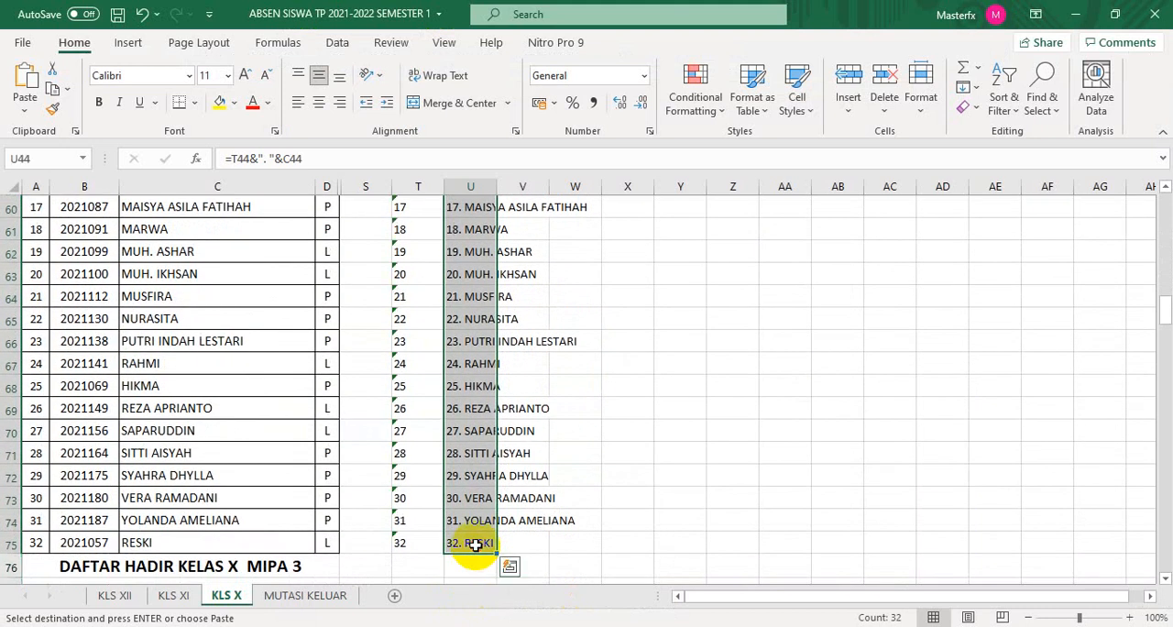
key("ctrl+c")
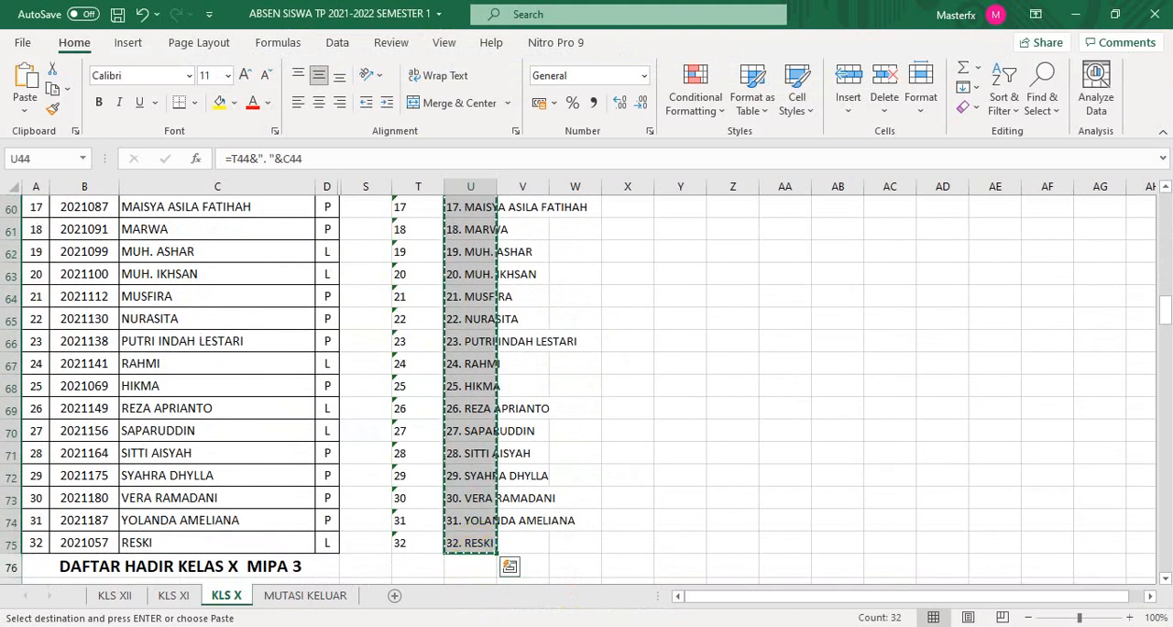
- Back in the Absen Harian Fisika form, paste the copied names as options of the 10 IPA2 question and make it required
left_click(444, 625)
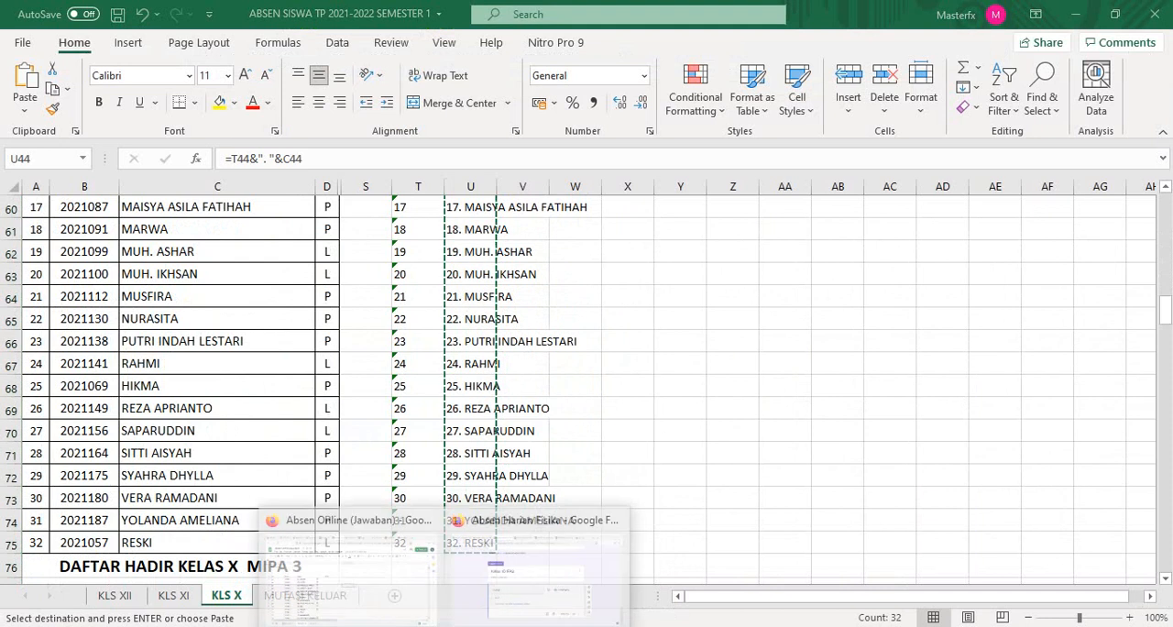
left_click(500, 570)
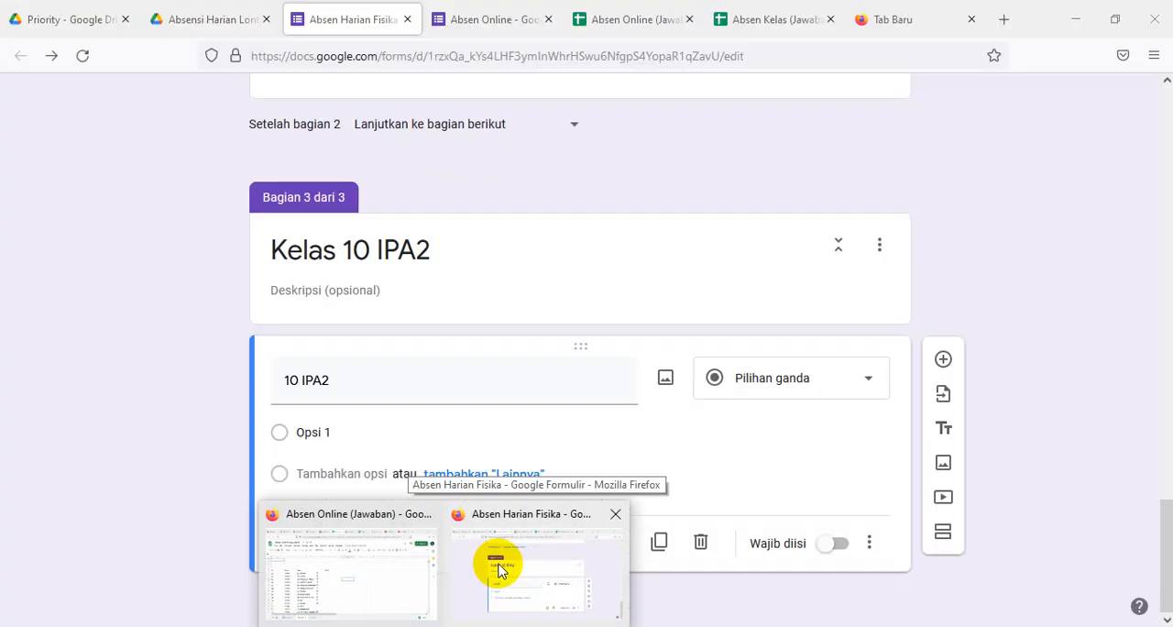
left_click(333, 426)
key("ctrl+v")
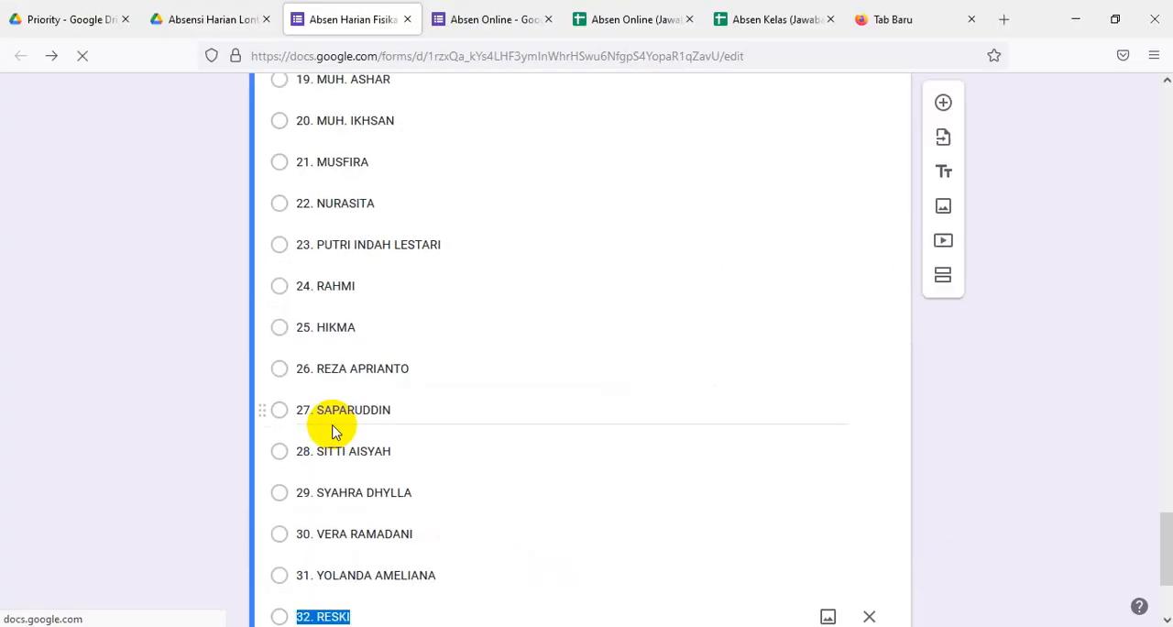
scroll(580, 476, "down", 2)
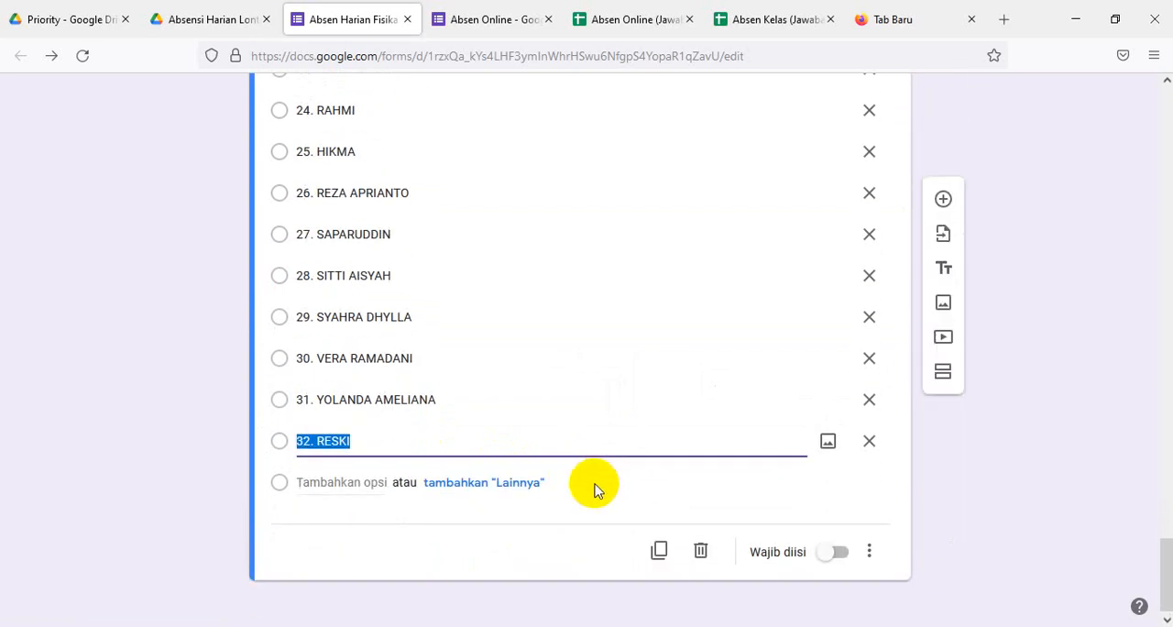
left_click(843, 550)
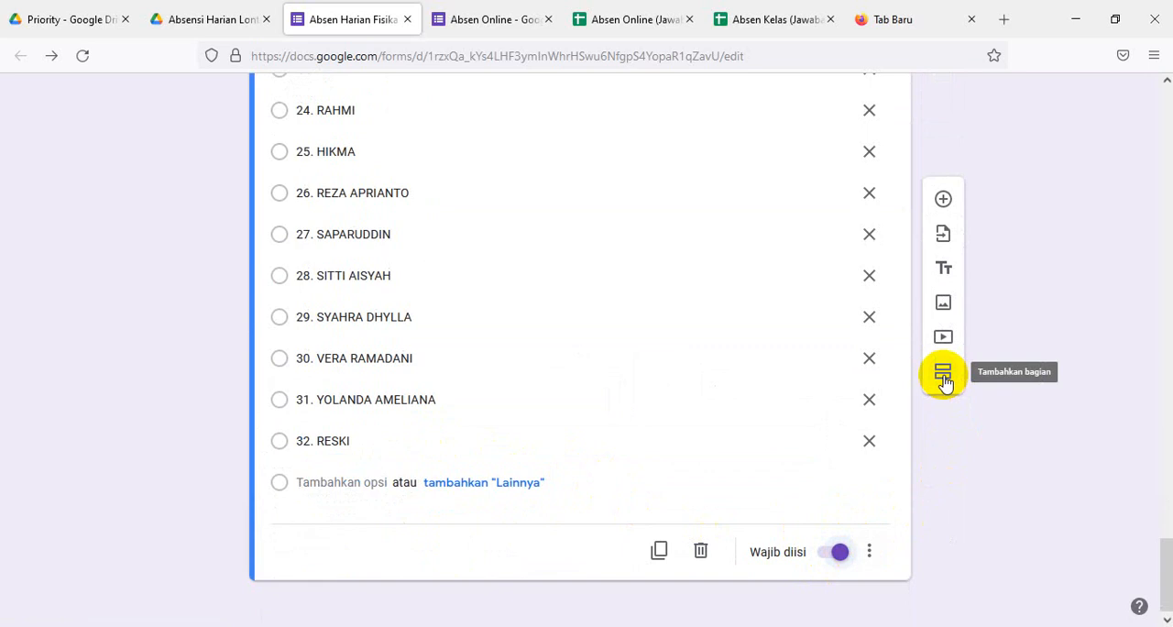
- Add a new section after Kelas 10 IPA2 and title it Kelas 10 IPA3
left_click(944, 382)
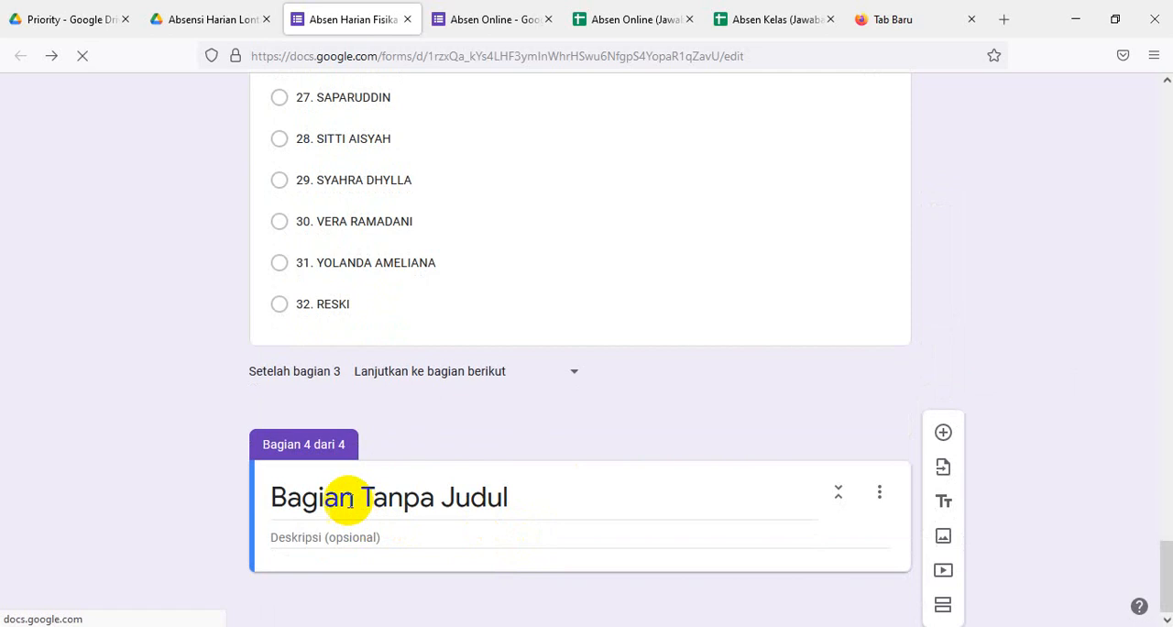
left_click(378, 502)
type("10")
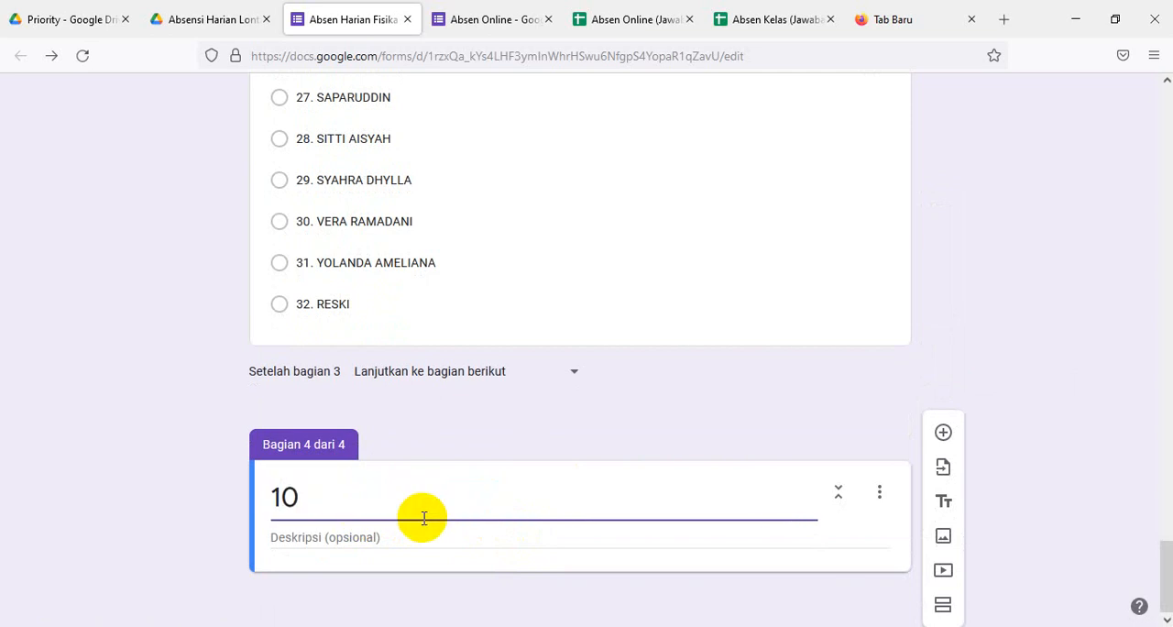
type(" IPA")
key("BackSpace")
key("BackSpace")
key("BackSpace")
key("BackSpace")
key("BackSpace")
key("BackSpace")
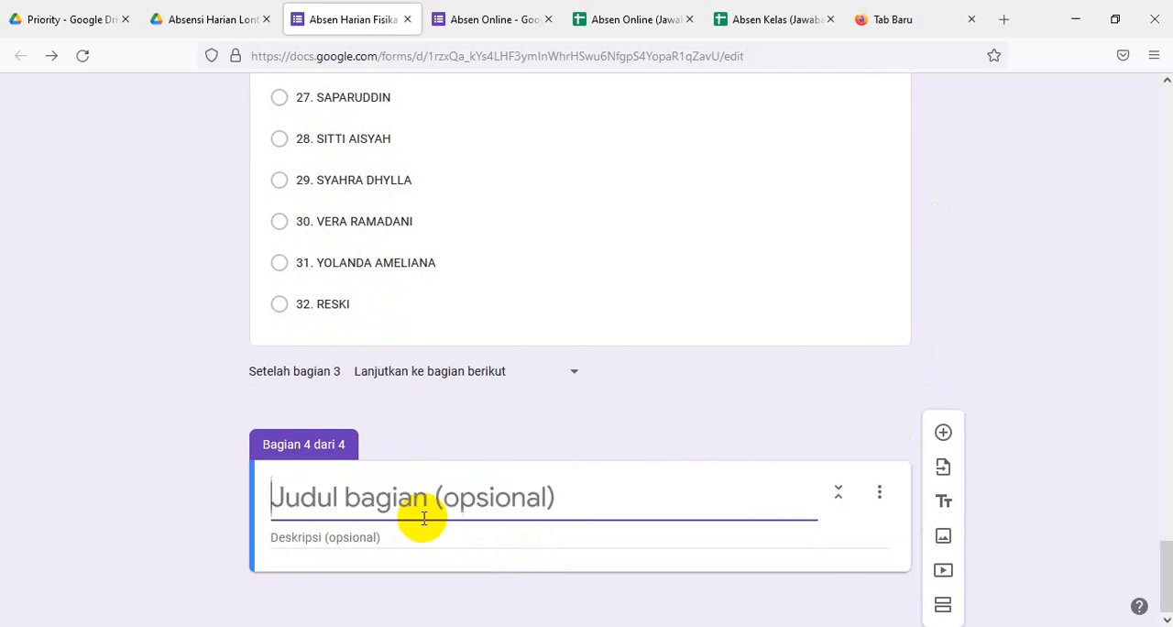
type("Kel")
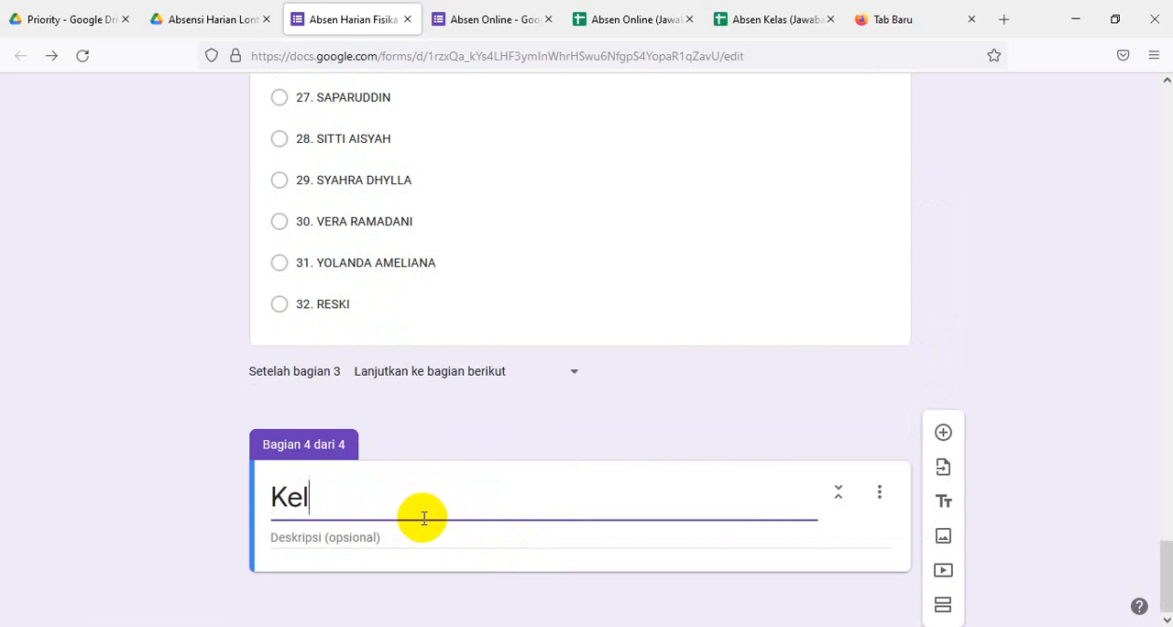
type("as 10 IPA")
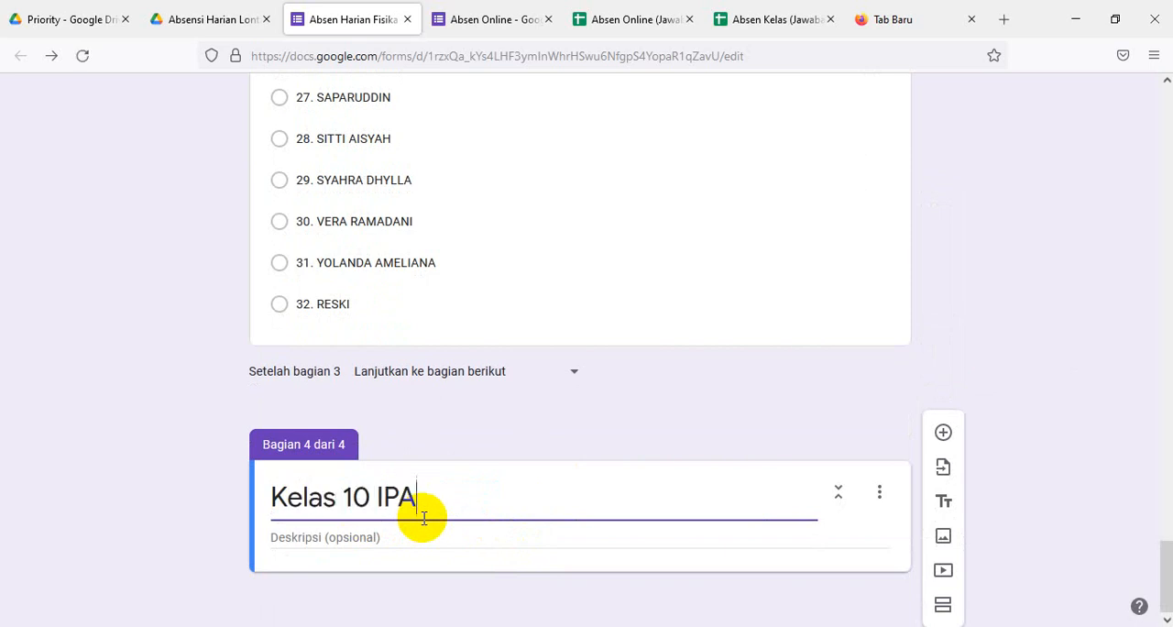
type("3")
- Add a multiple-choice question named 10 IPA 3 to the Kelas 10 IPA3 section and select its first option
left_click(943, 431)
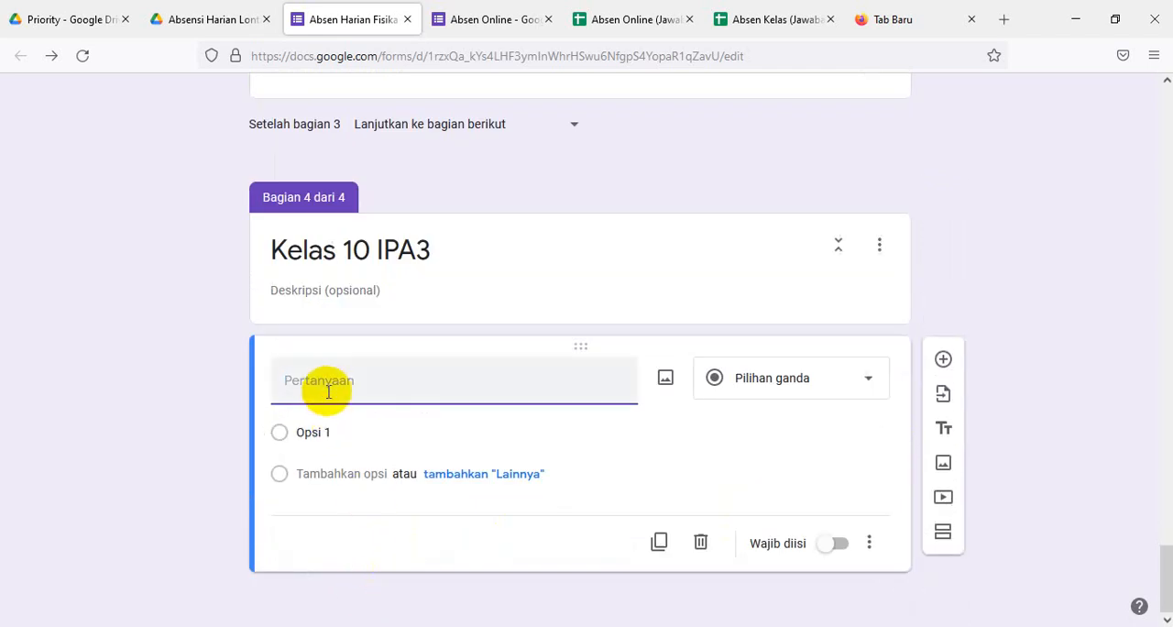
type("10 IPA 3")
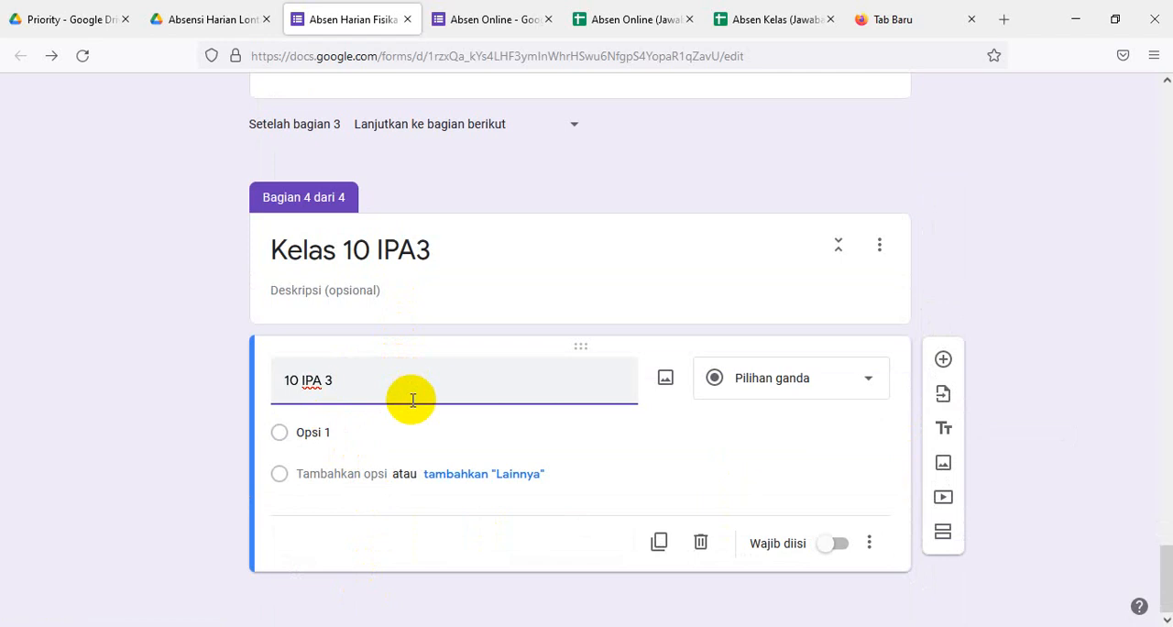
left_click(312, 433)
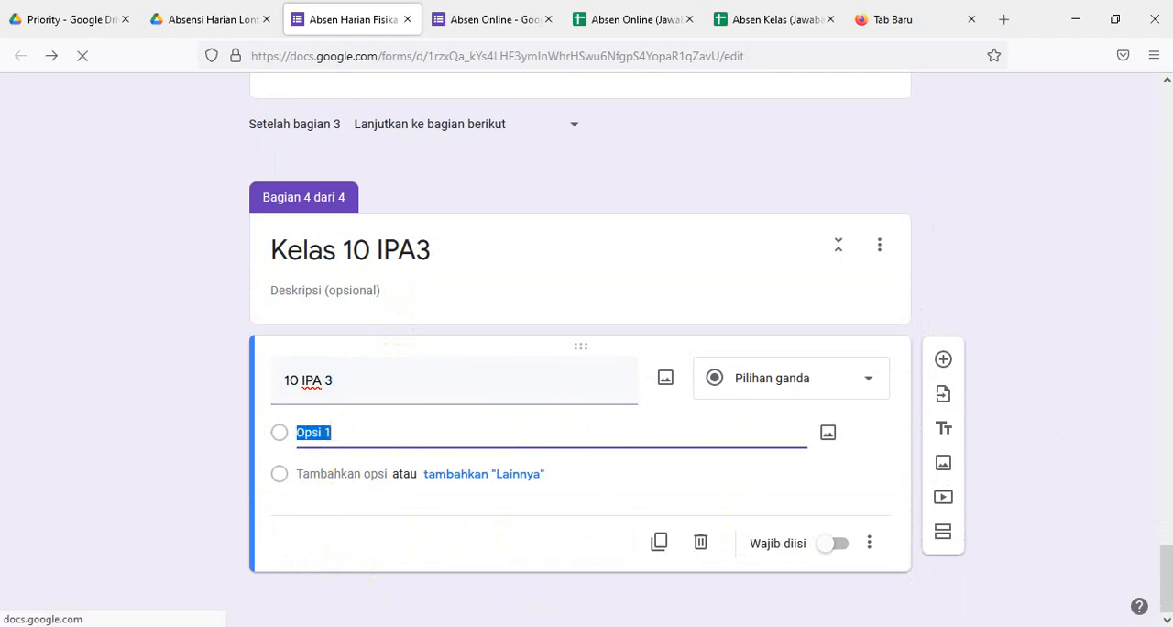
- In the Excel attendance workbook, copy the numbered student names of class X MIPA 3 in U83:U112
left_click(486, 625)
left_click(568, 575)
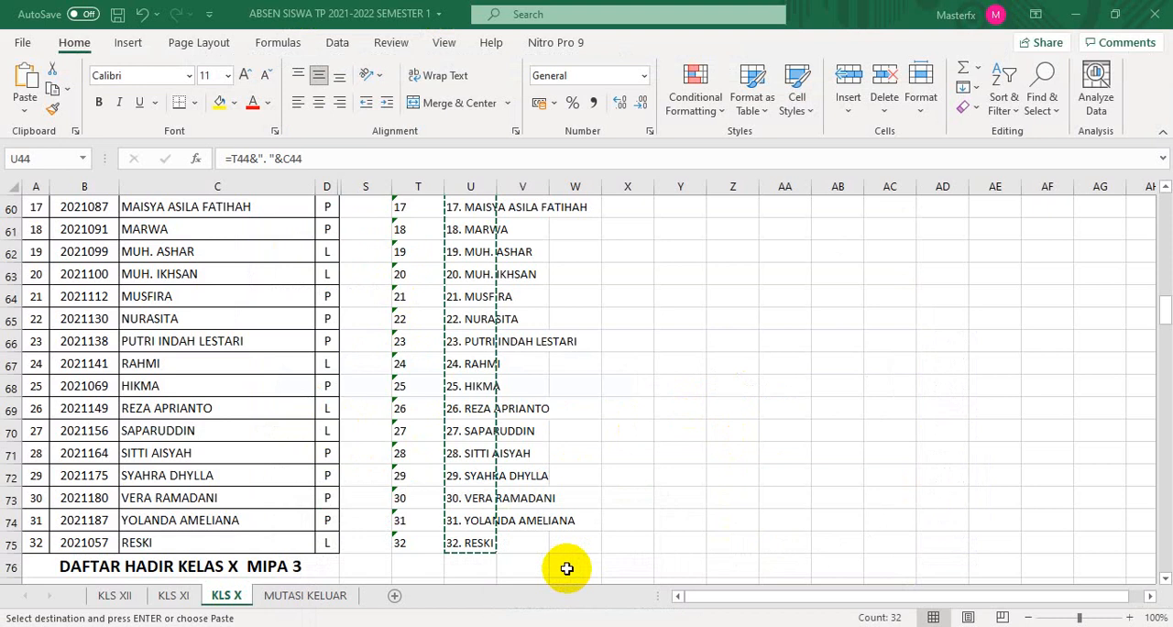
scroll(645, 398, "down", 5)
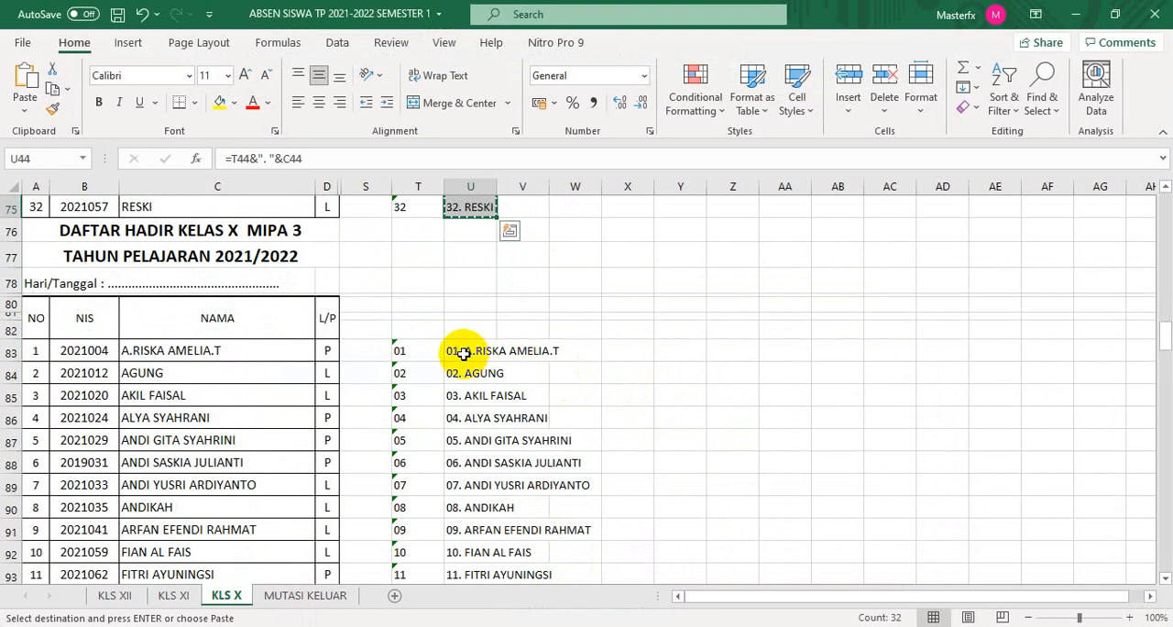
left_click_drag(458, 350, 483, 474)
key("ctrl+v")
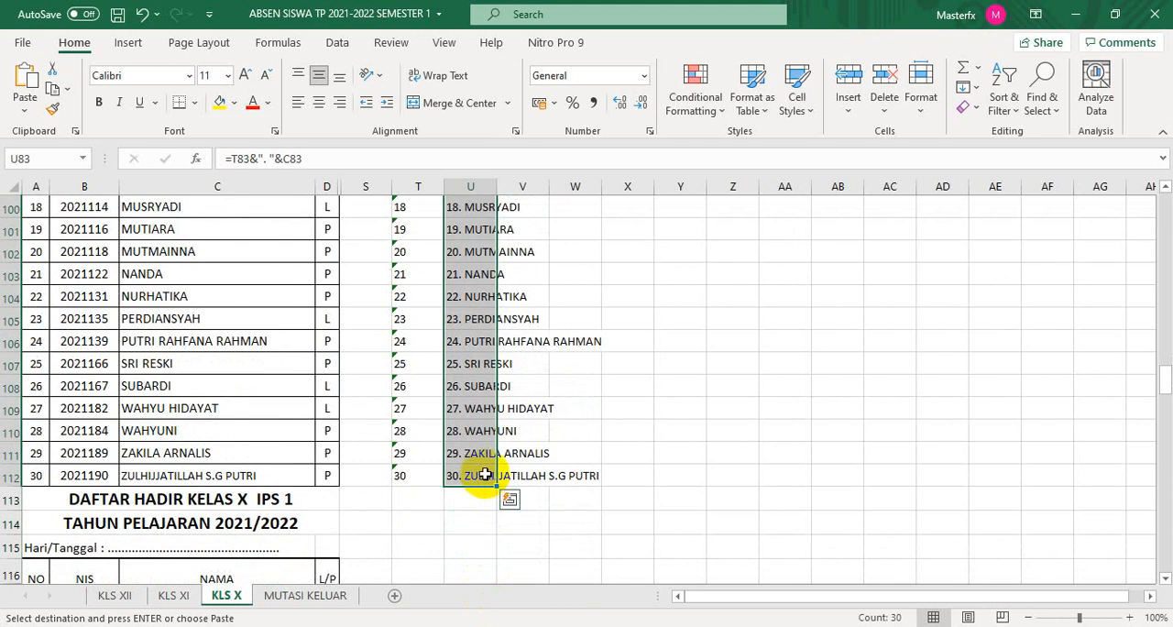
key("ctrl+c")
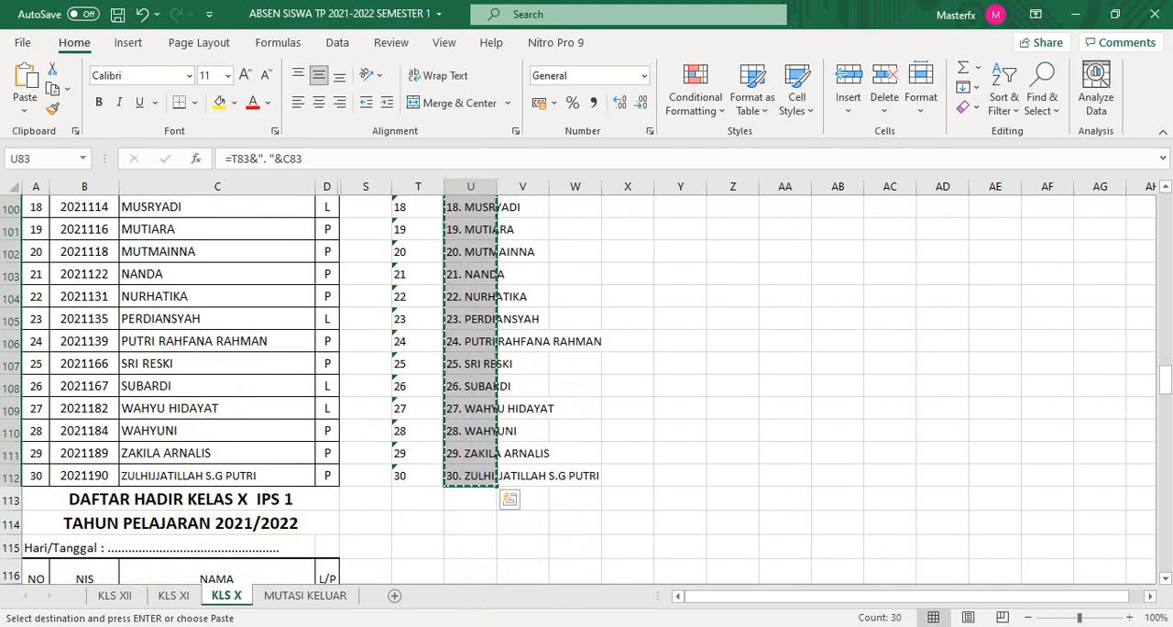
- Return to the form, replace the 10 IPA 3 question's first option with the copied names, and make the question required
left_click(513, 575)
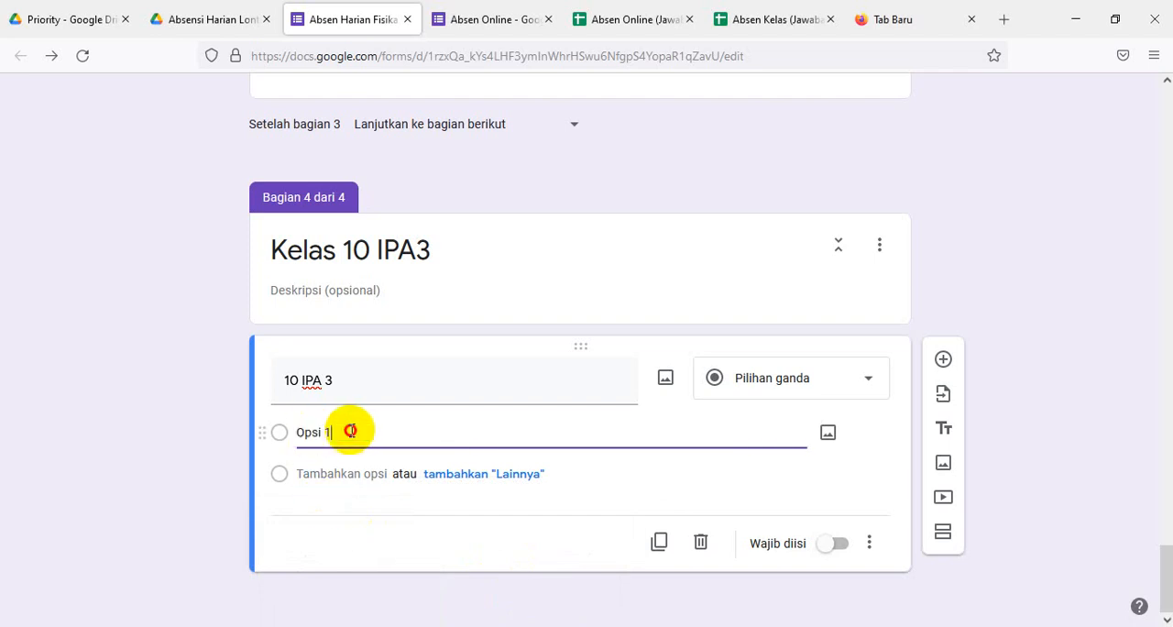
left_click_drag(348, 426, 291, 429)
key("ctrl+v")
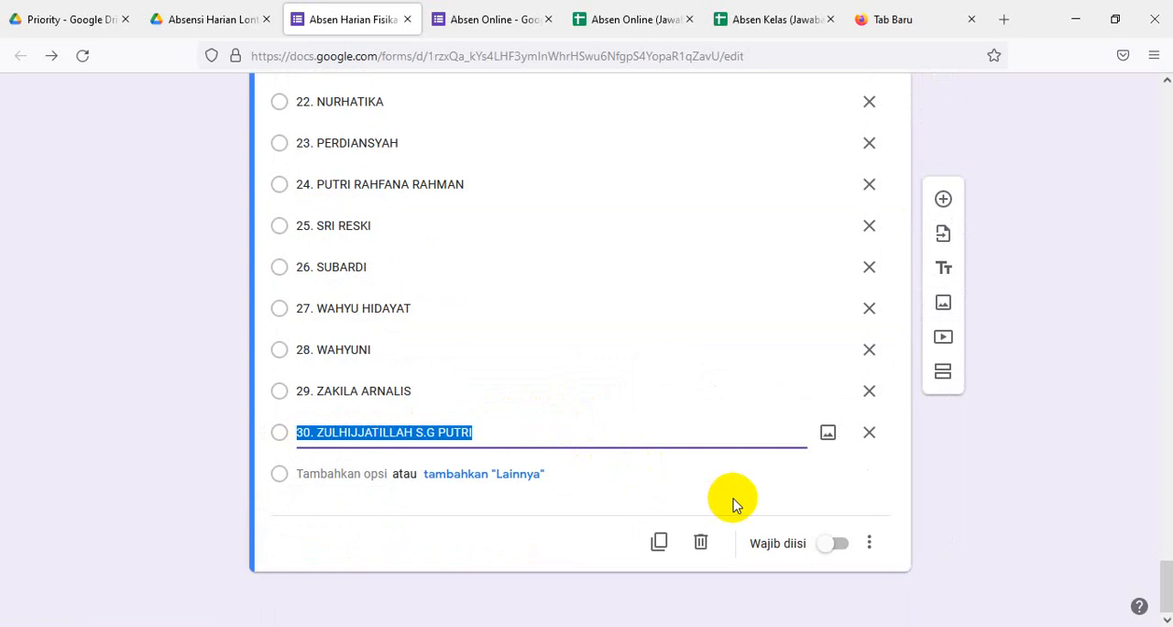
left_click(837, 543)
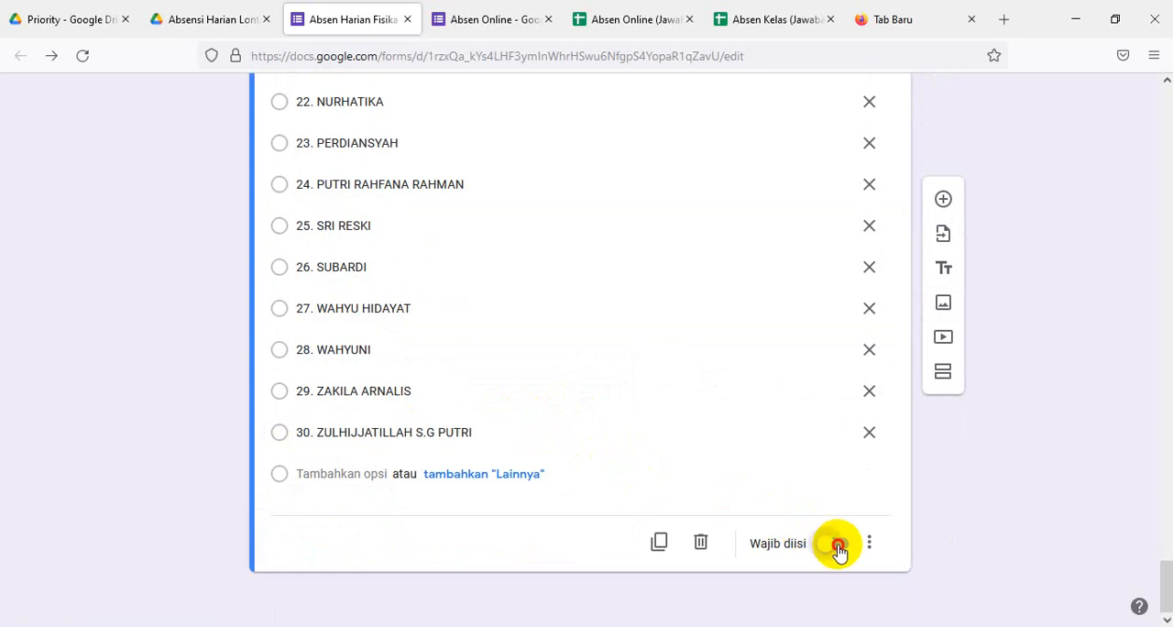
- Add a new section after Kelas 10 IPA3 and title it Keterangan
left_click(943, 374)
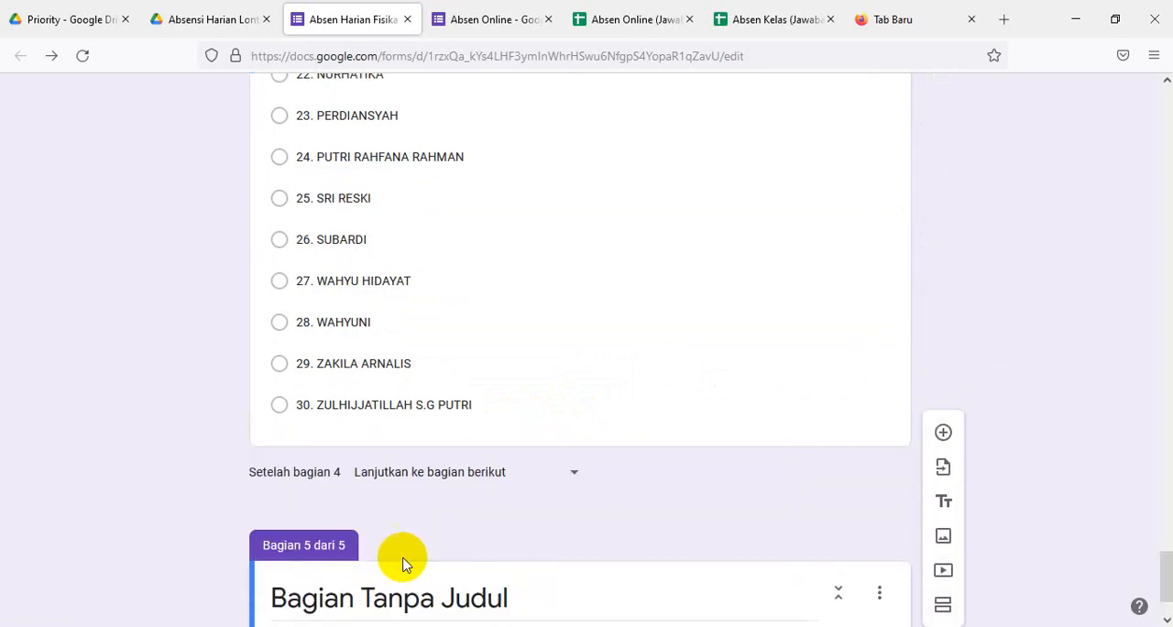
left_click(528, 604)
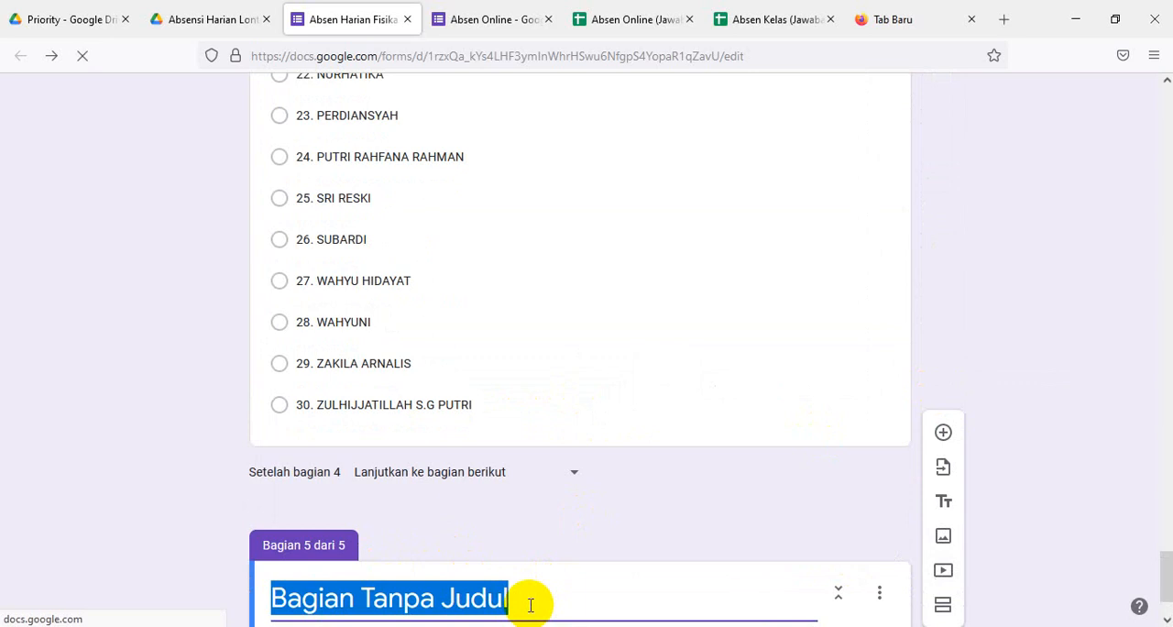
type("Ke")
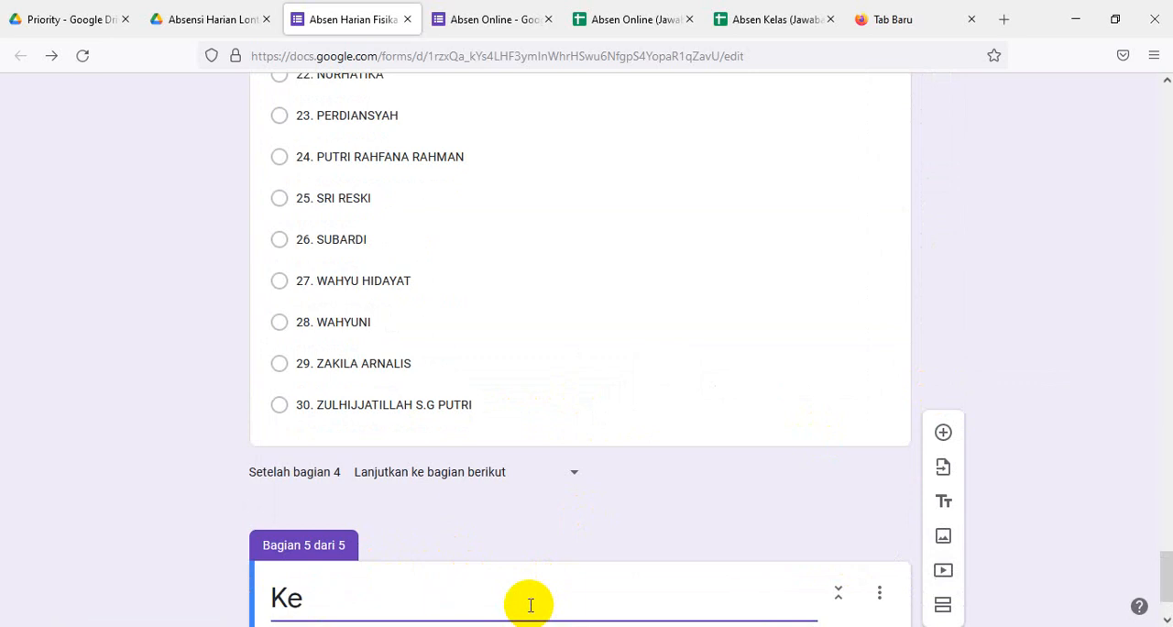
type("terangan")
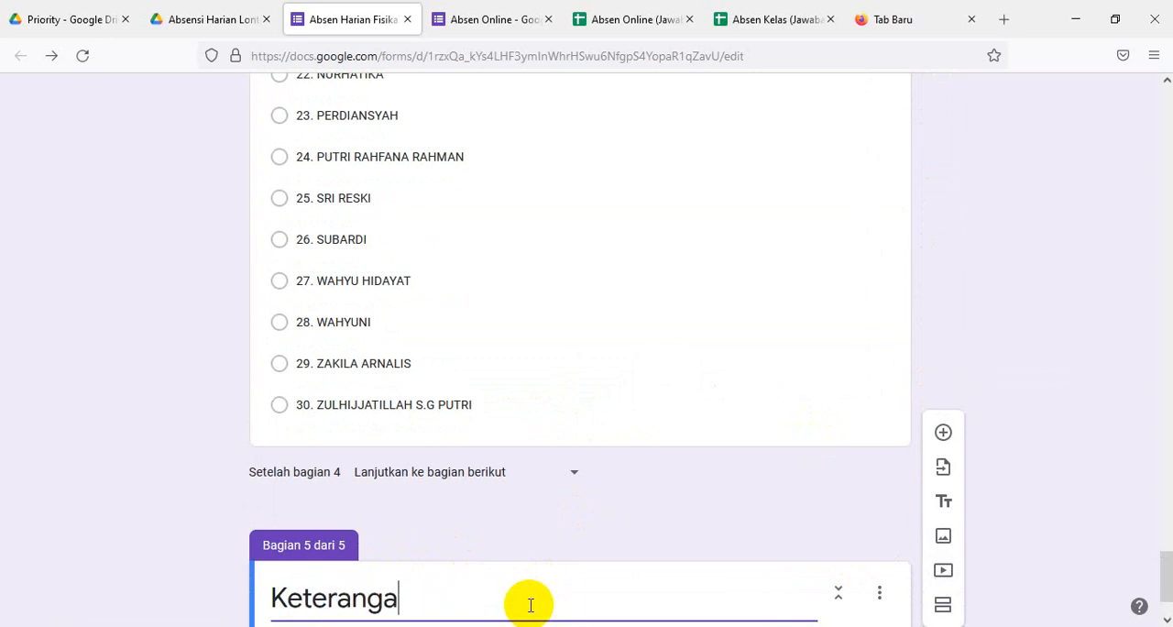
scroll(529, 605, "down", 2)
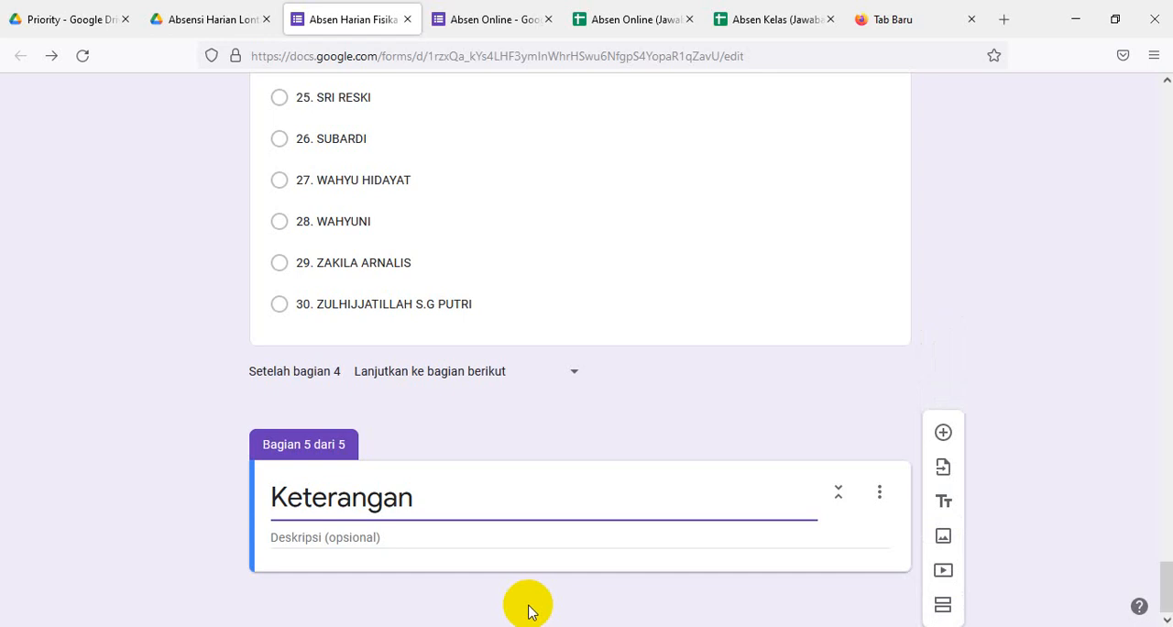
- Enter the description "H = Hadir I = ijin S = Sakit" for the Keterangan section
left_click(342, 536)
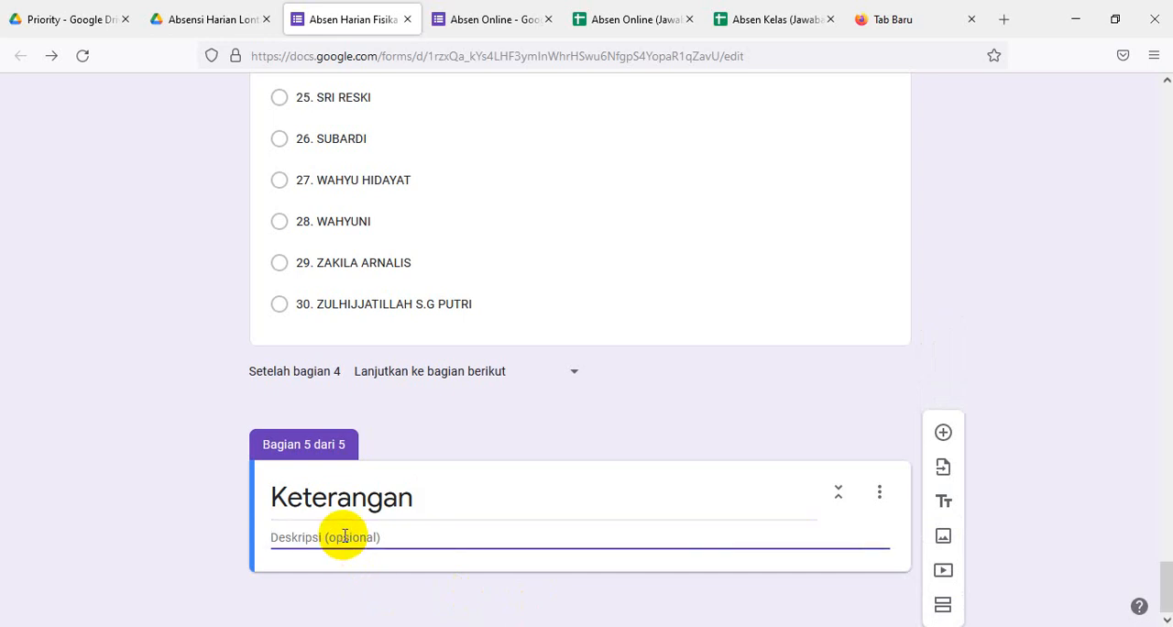
type("H  = Hadir I = iji")
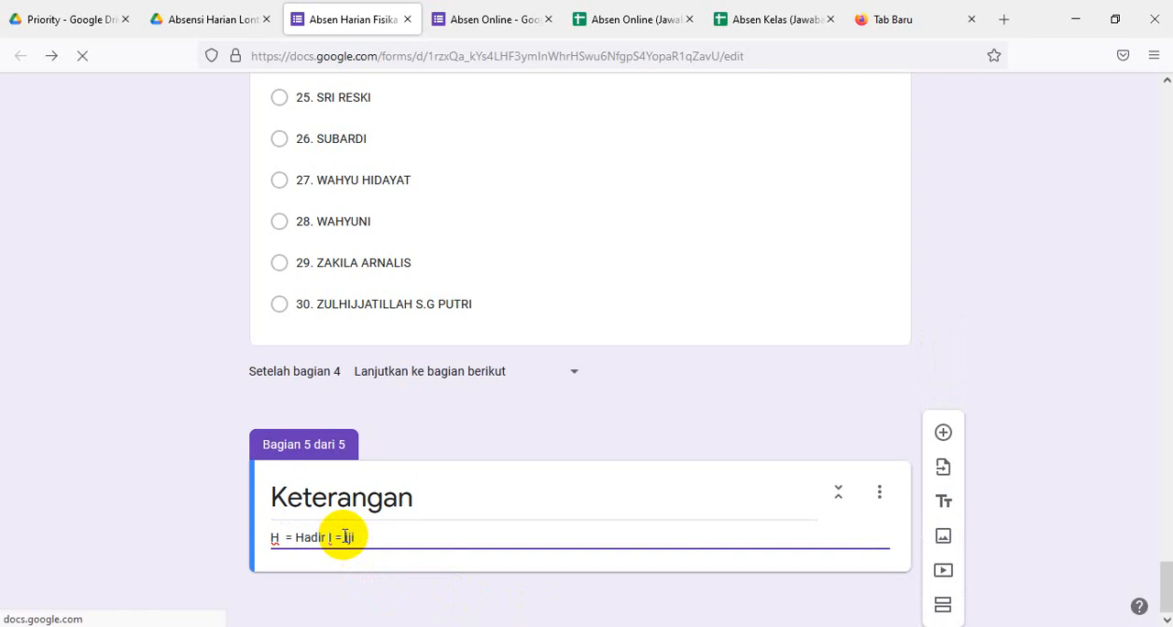
type("n")
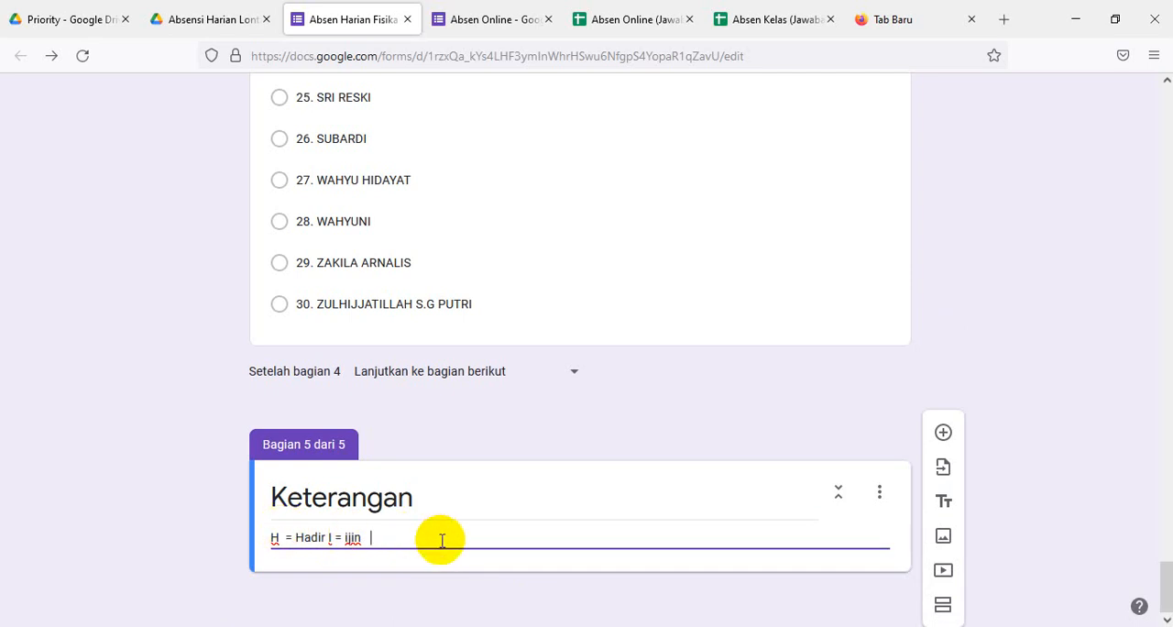
type("S")
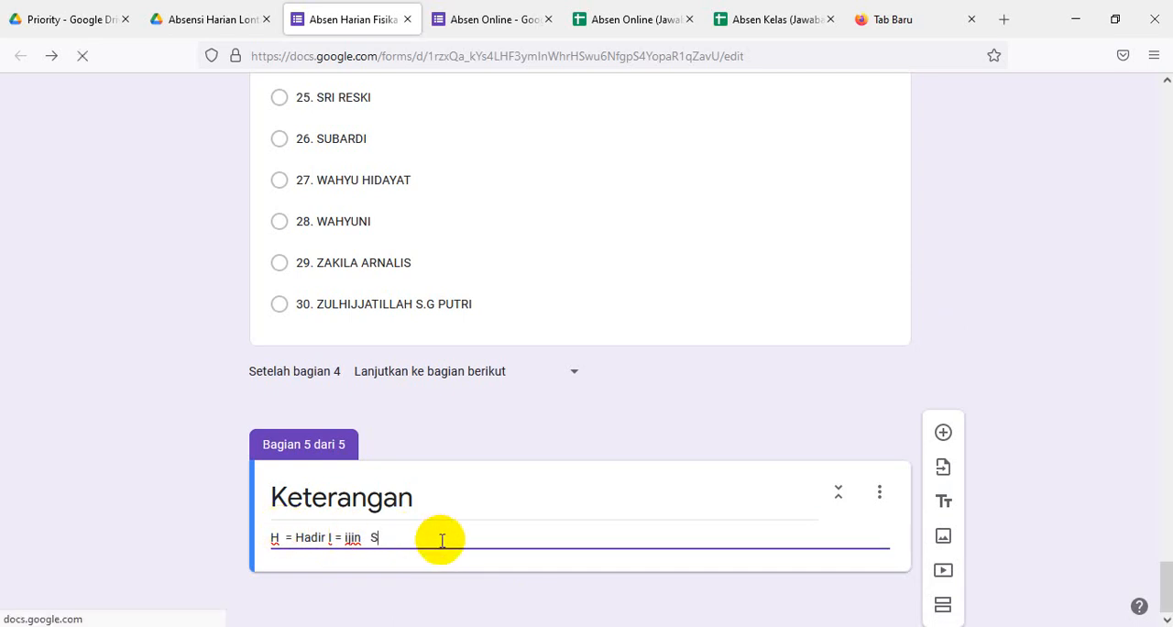
type(" +")
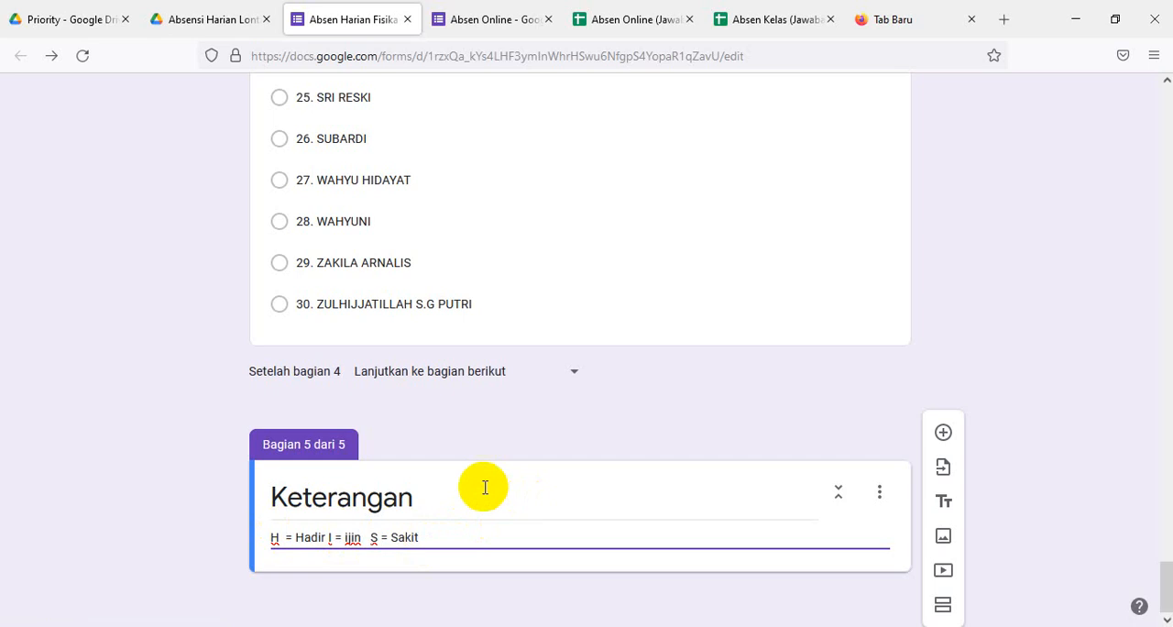
- Add a required multiple-choice question named Kehadiran to the Keterangan section with the options H, I and S
left_click(942, 432)
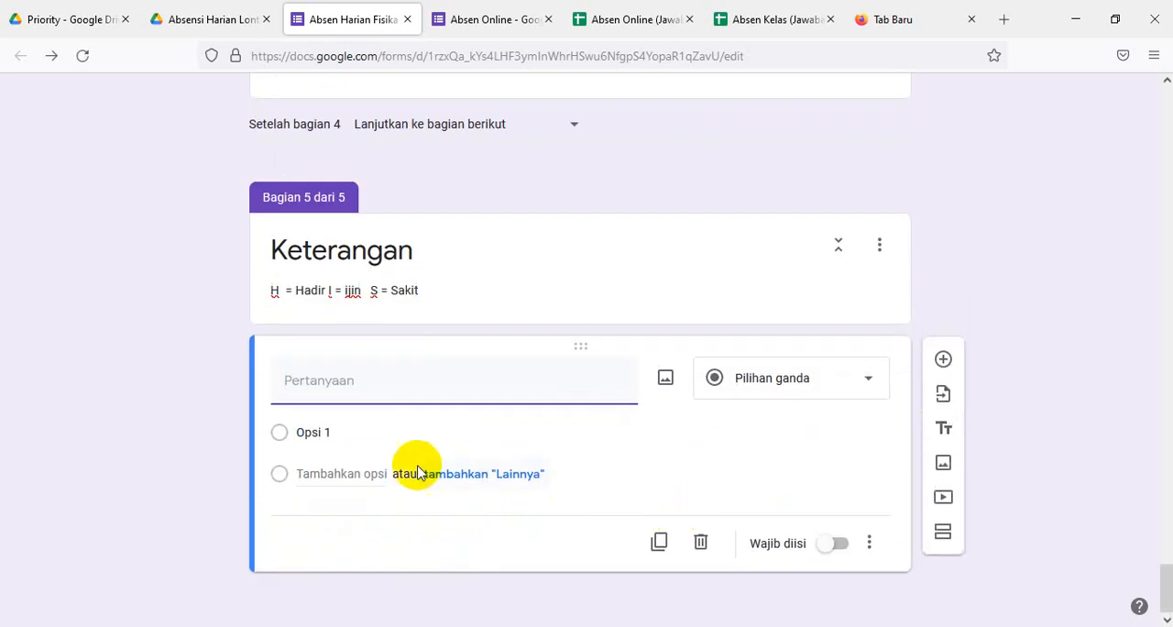
type("Kehadiran")
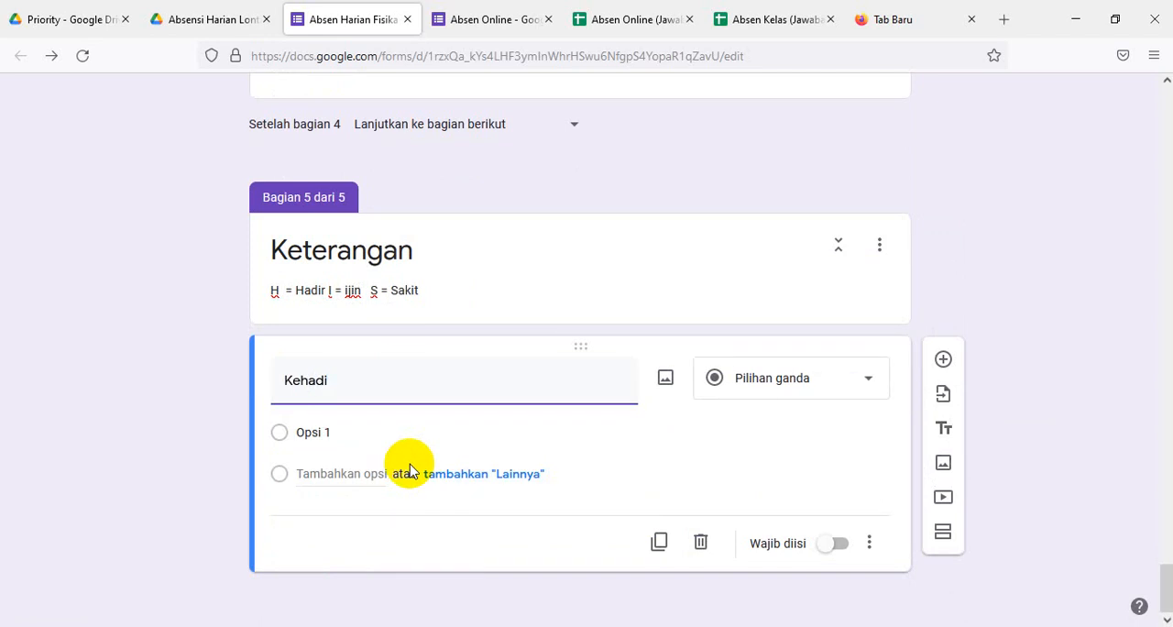
left_click(334, 432)
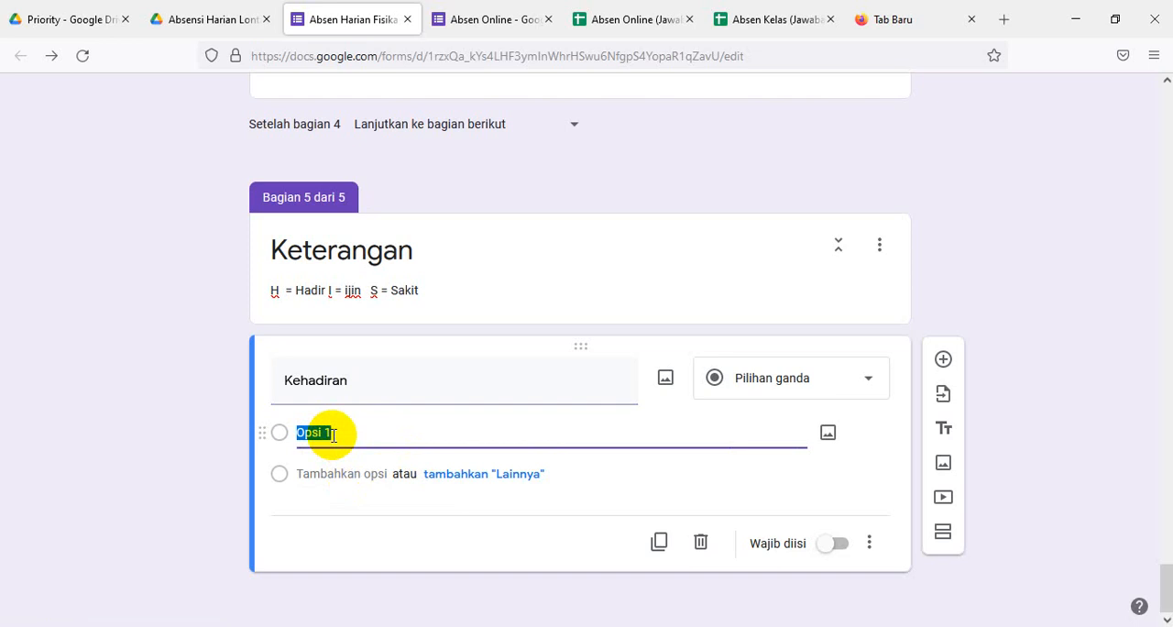
type("I")
type("H")
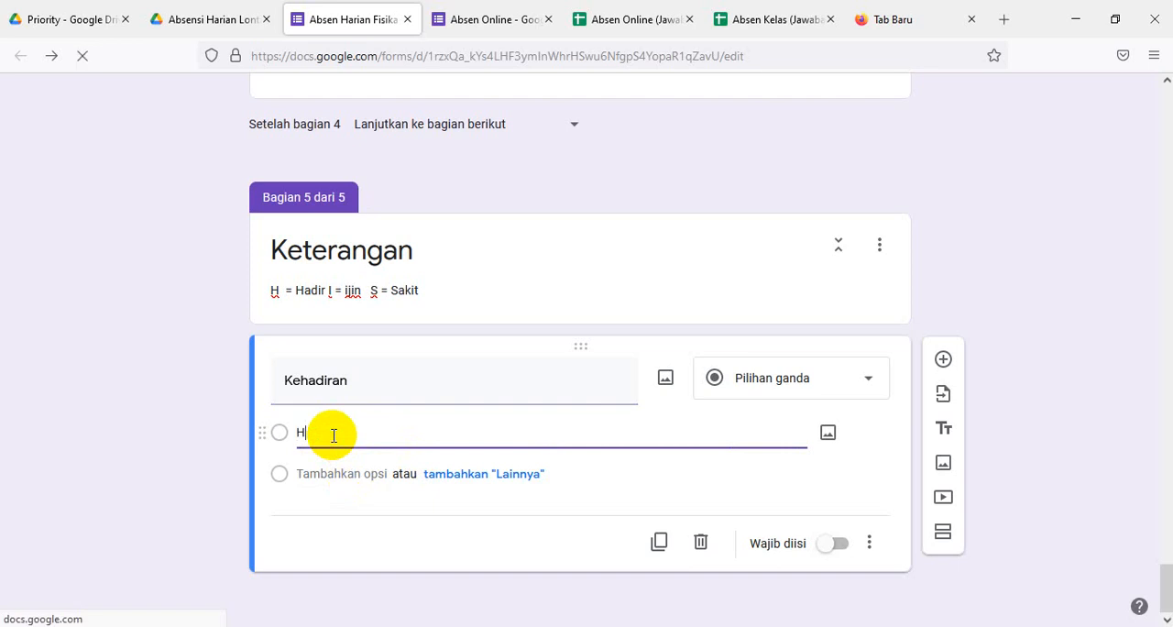
key("Return")
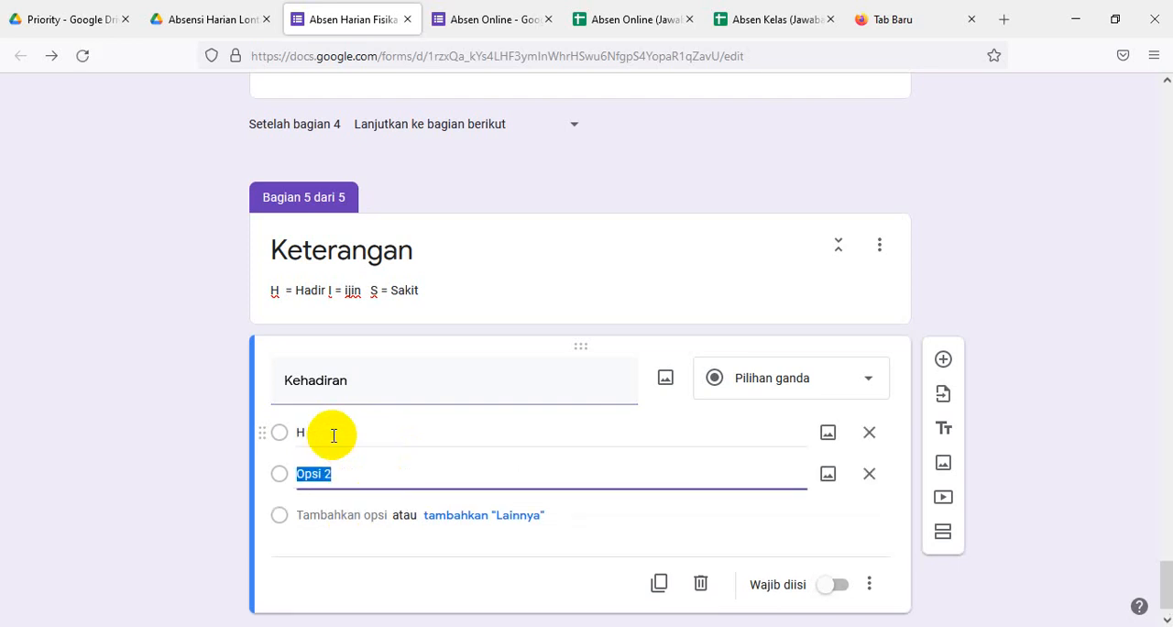
type("I")
key("Return")
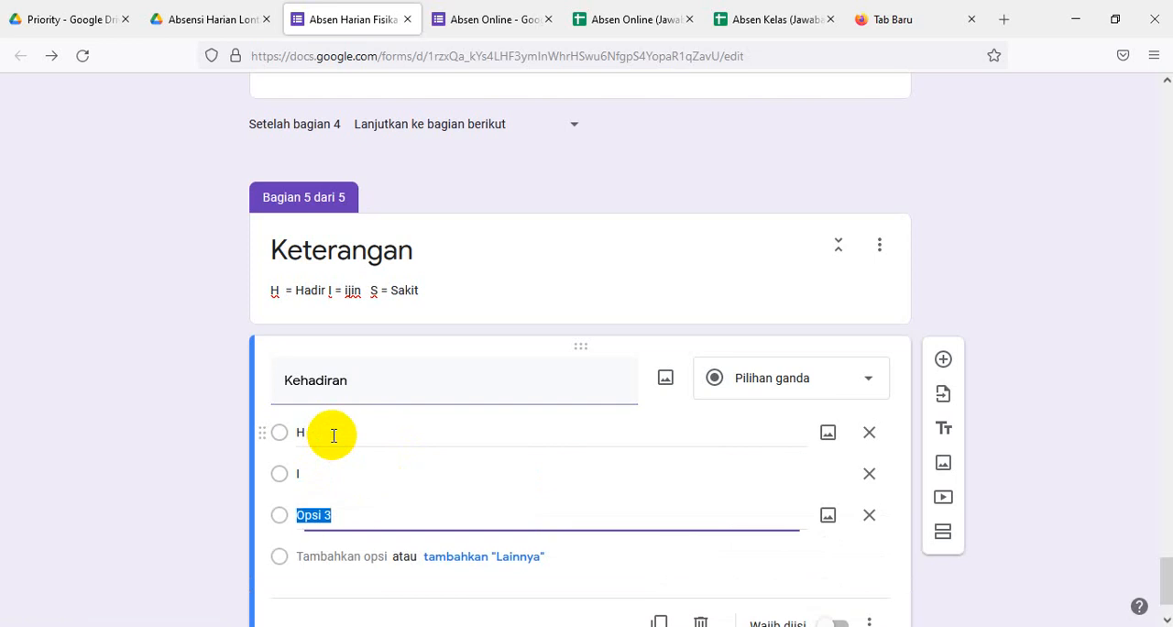
type("S")
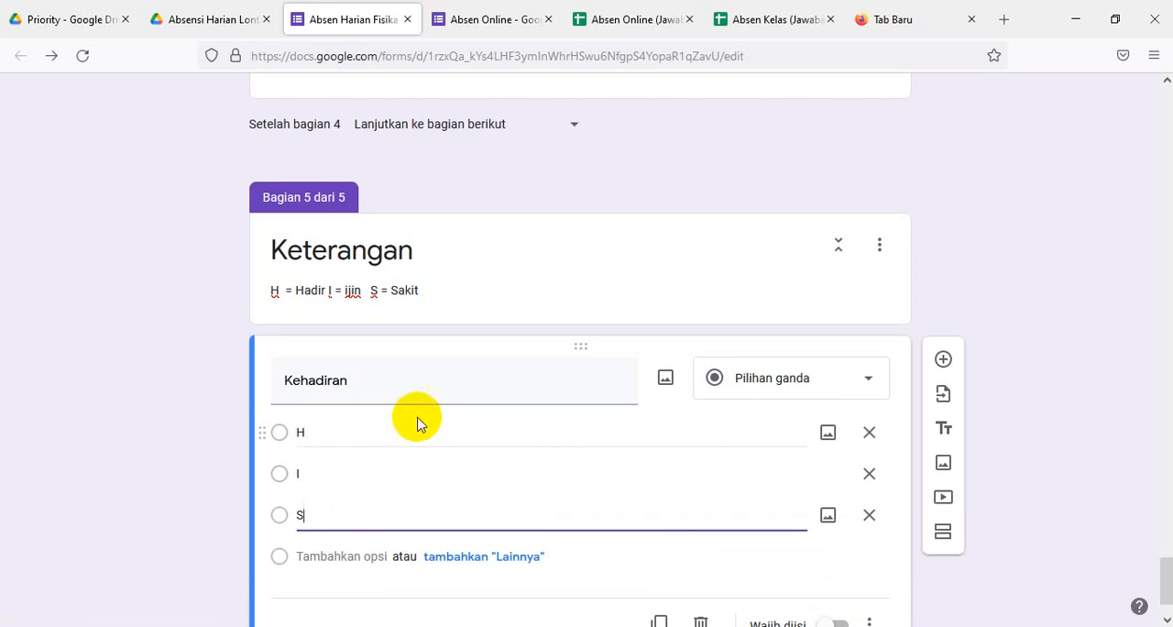
scroll(550, 449, "down", 2)
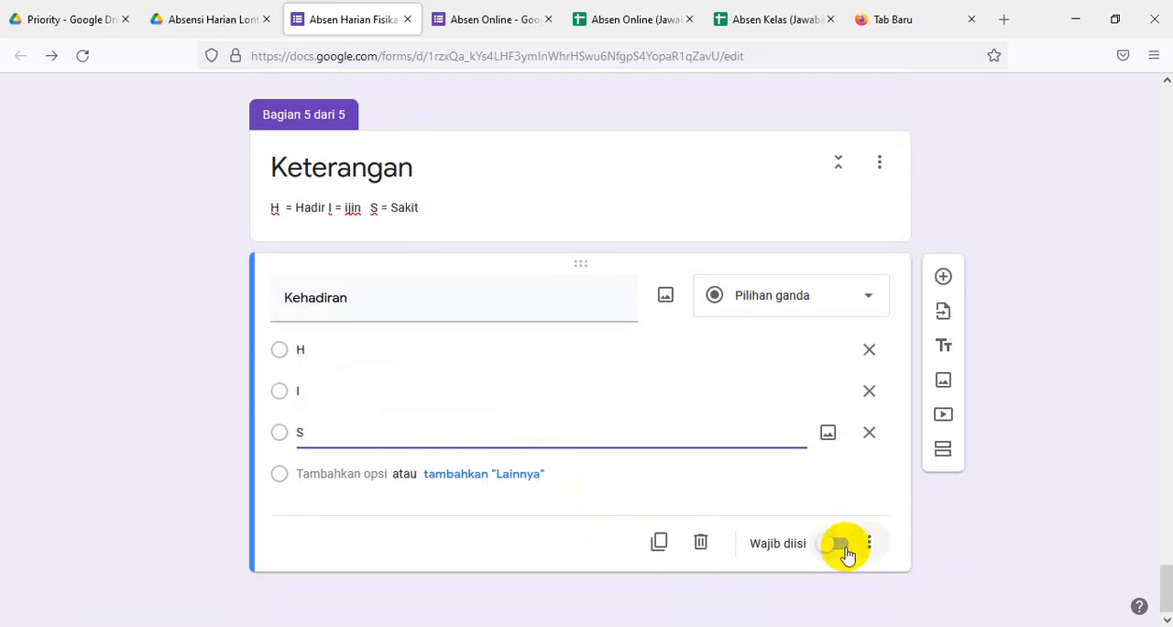
left_click(839, 546)
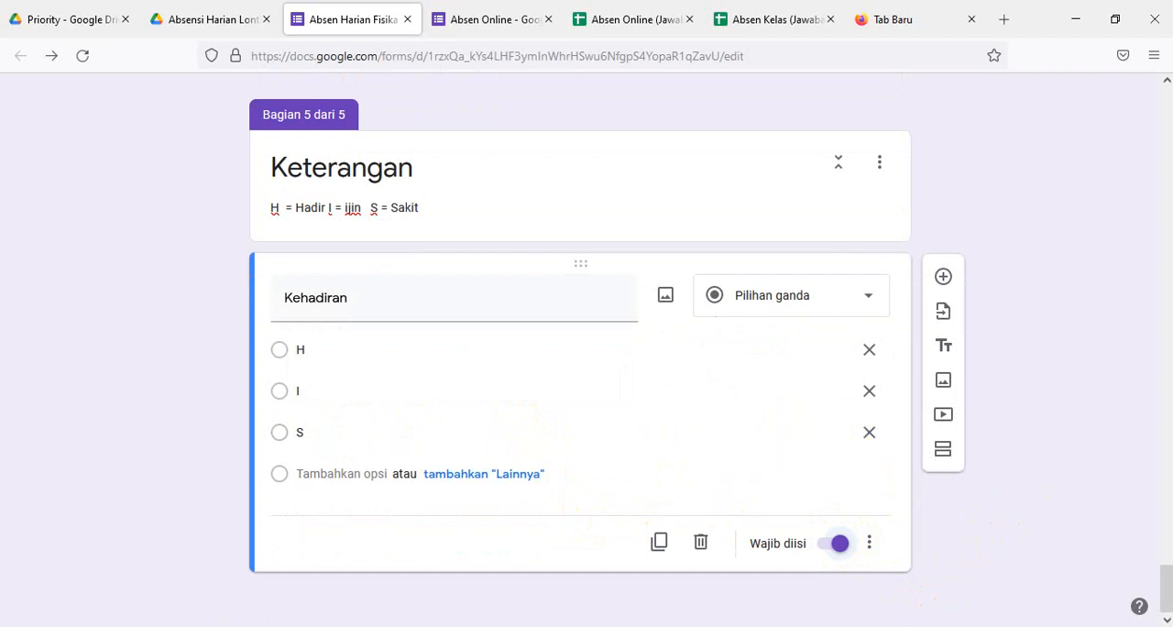
- Add a drop-down question named Pilih Kelas to the first section, Absen Harian Fisika, with 10 IPA1 as its first option
left_click_drag(1169, 586, 1165, 105)
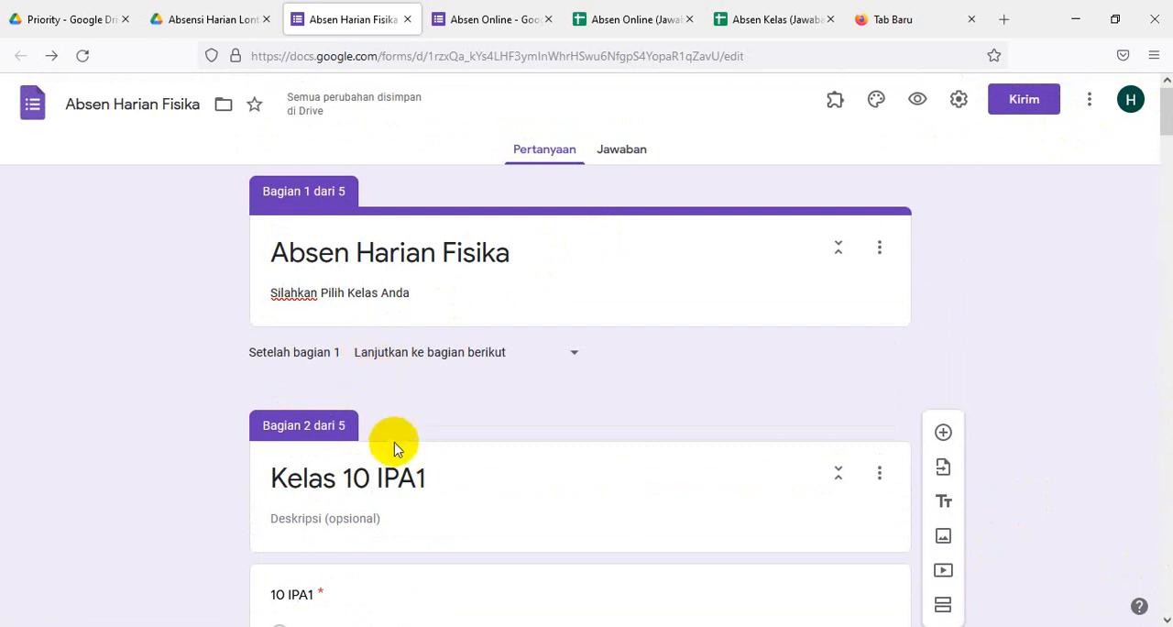
scroll(407, 458, "down", 3)
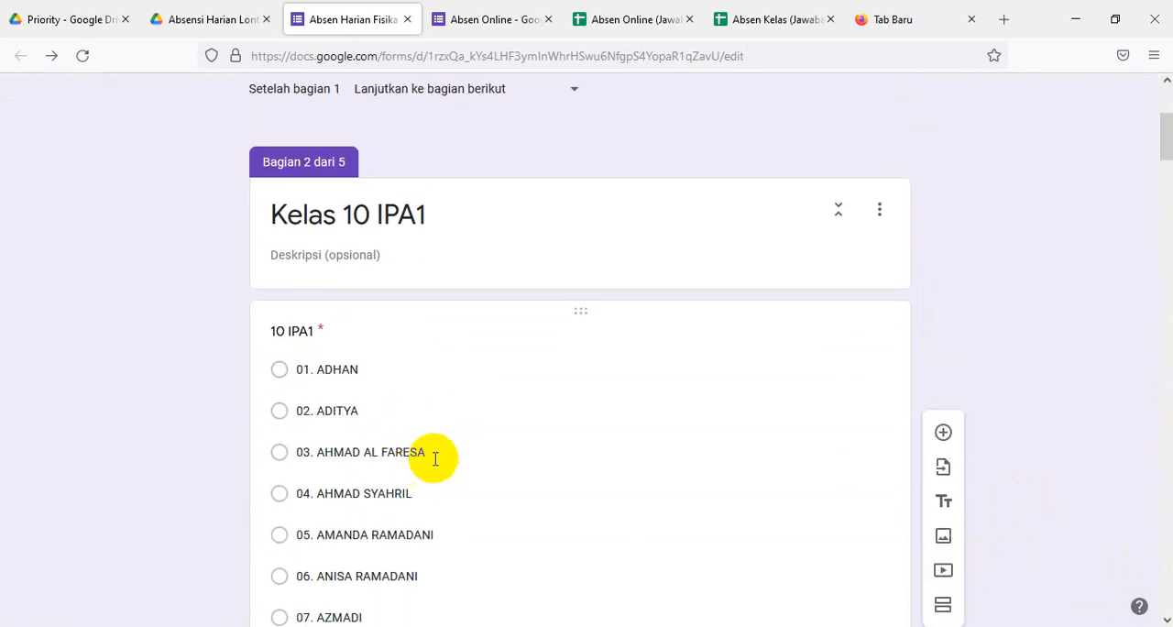
scroll(432, 453, "up", 2)
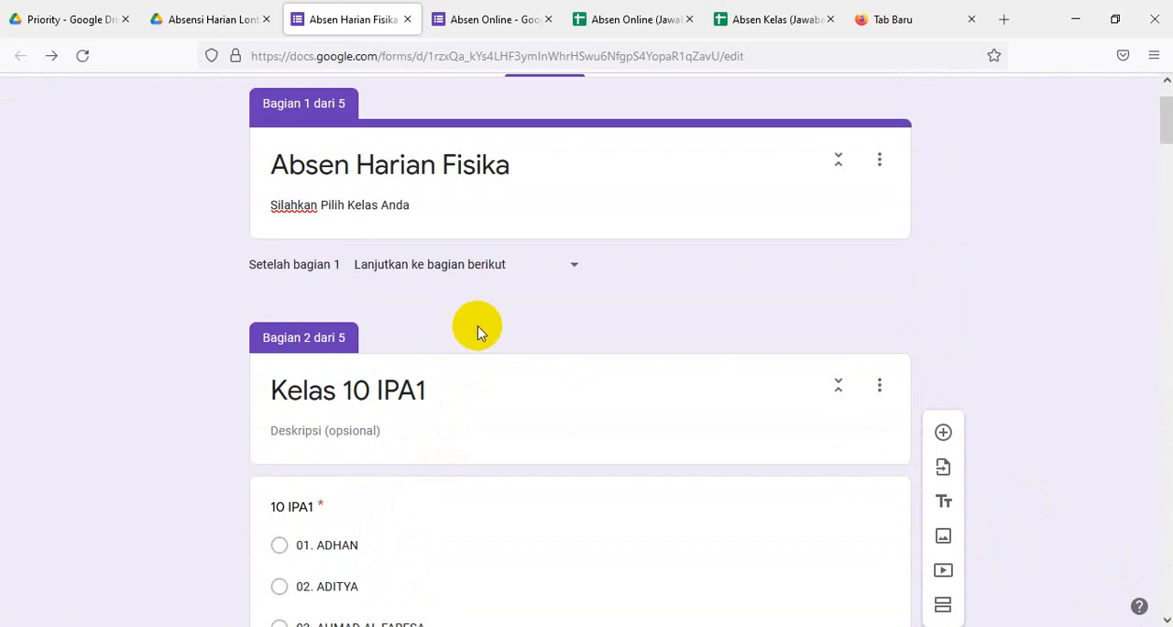
left_click(879, 163)
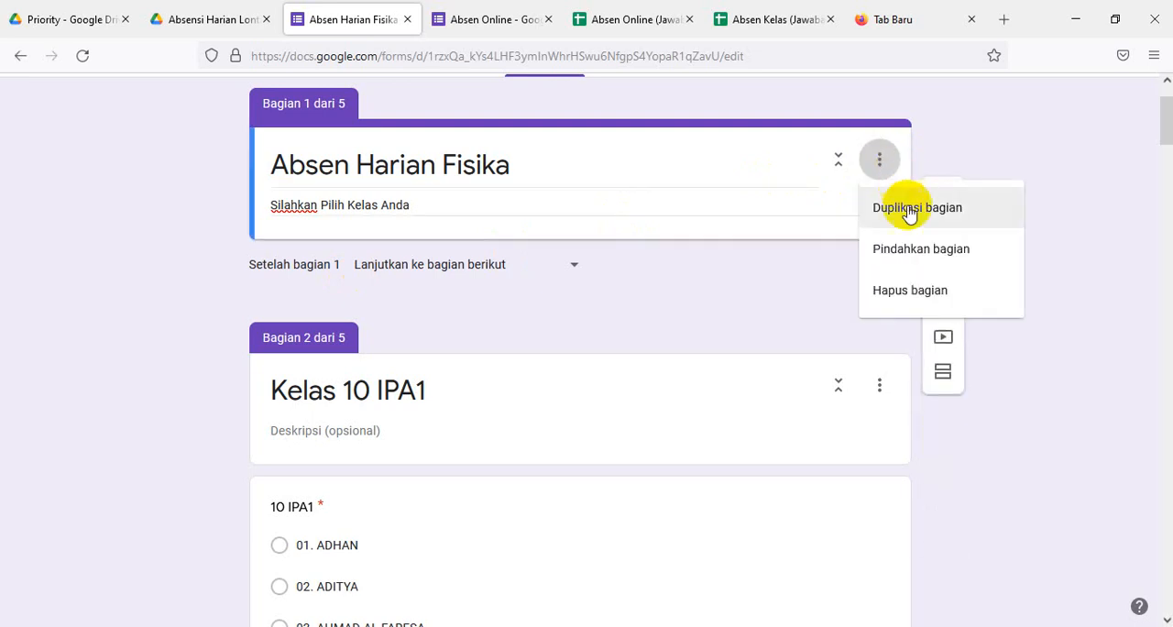
left_click(1023, 178)
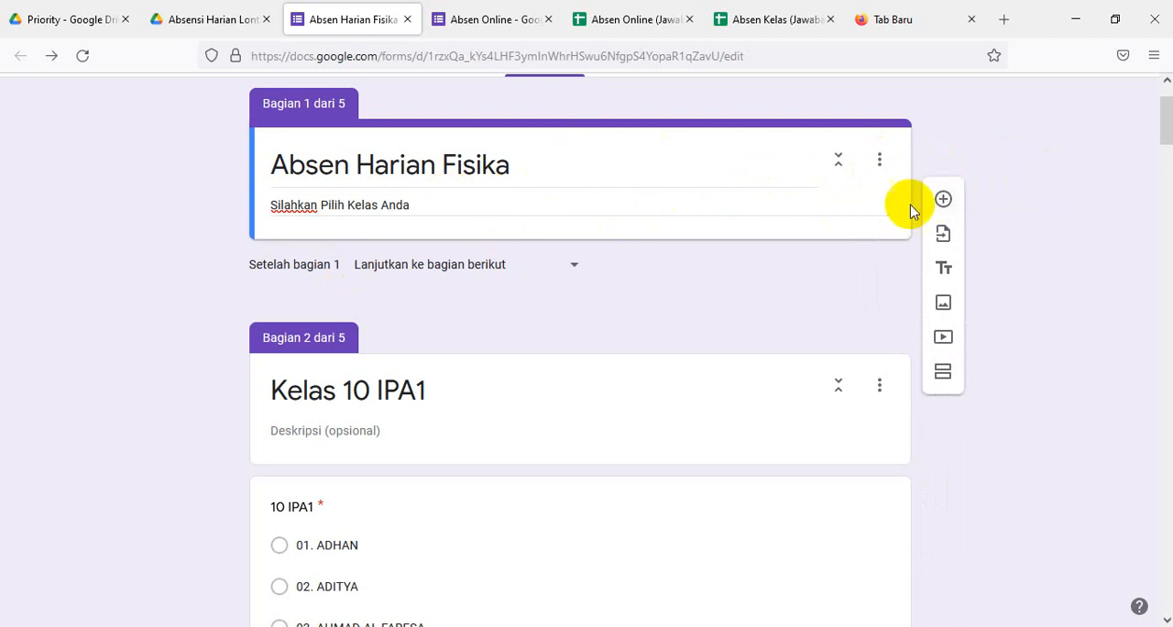
left_click(943, 199)
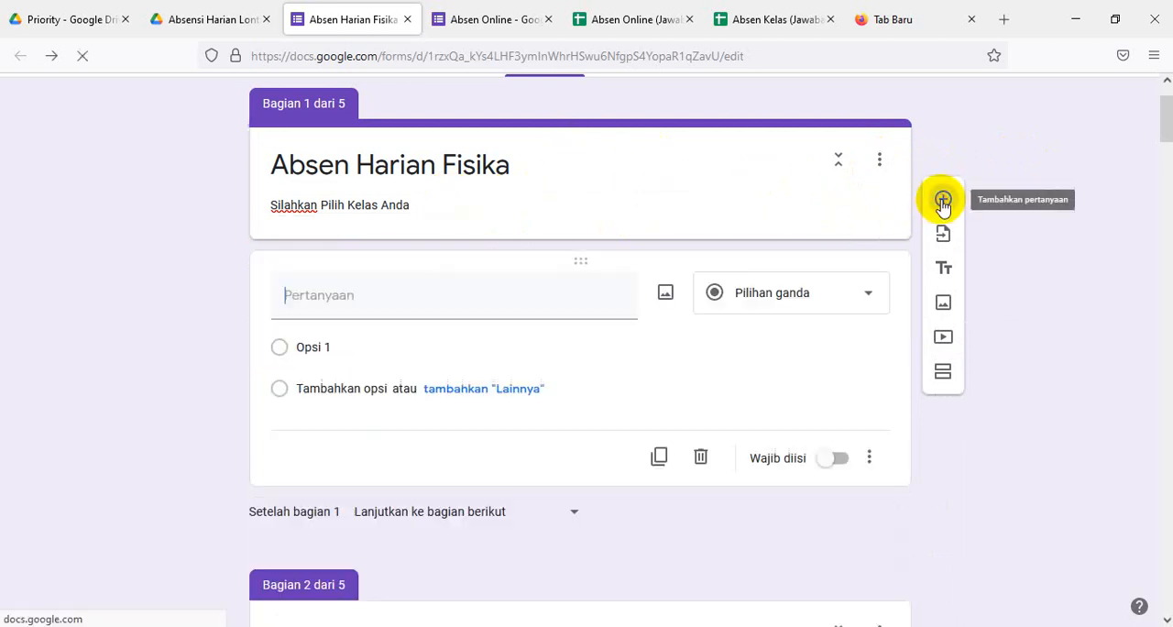
left_click(335, 307)
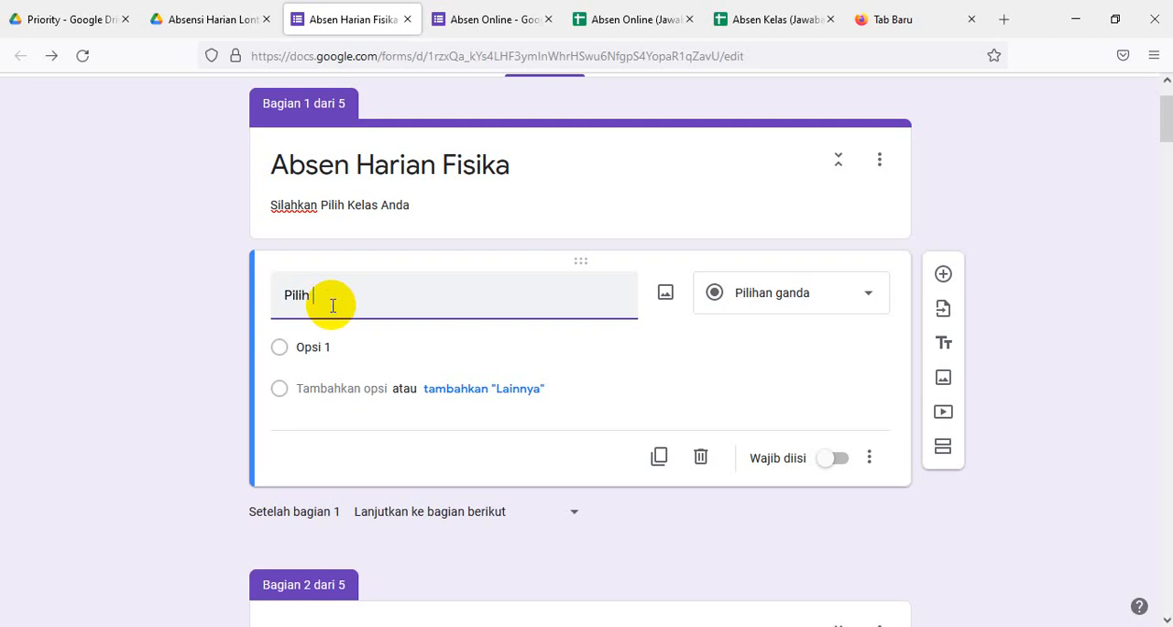
type("elas")
left_click(308, 346)
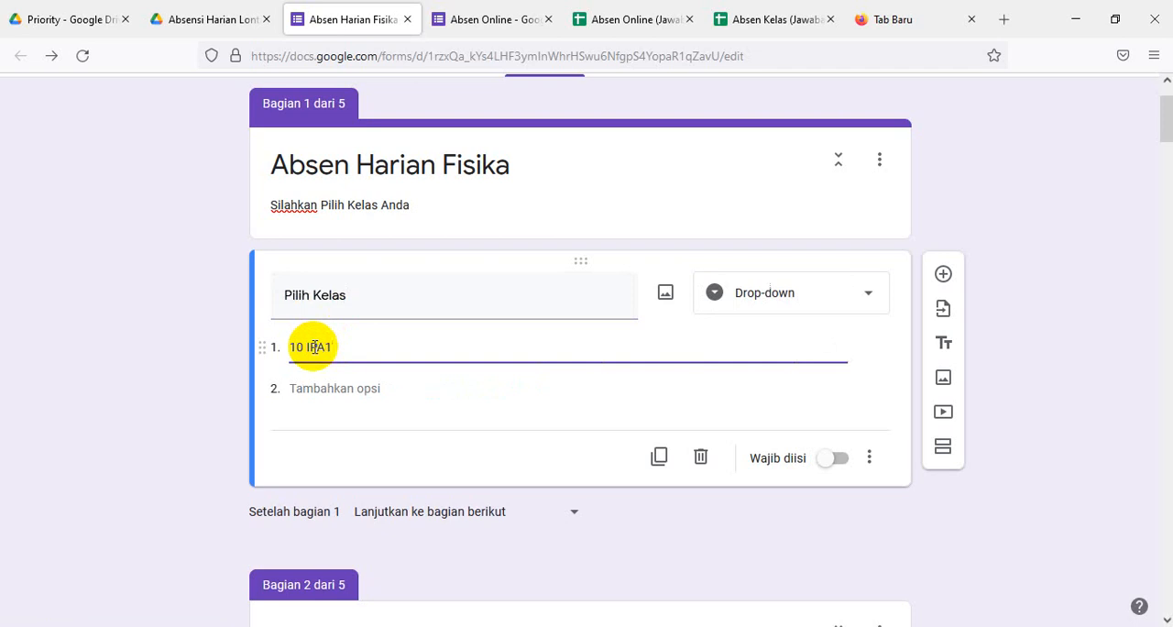
- Add the options 10 IPA2 and 10 IPA3 to the Pilih Kelas question and make the question required
key("Return")
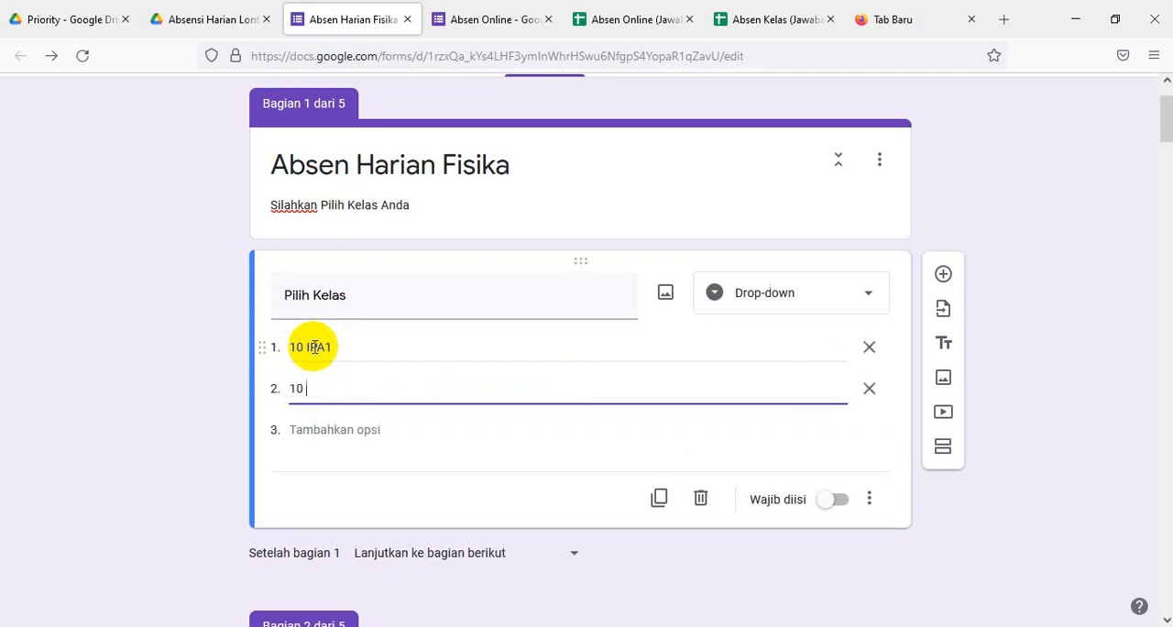
type("10 IPA2")
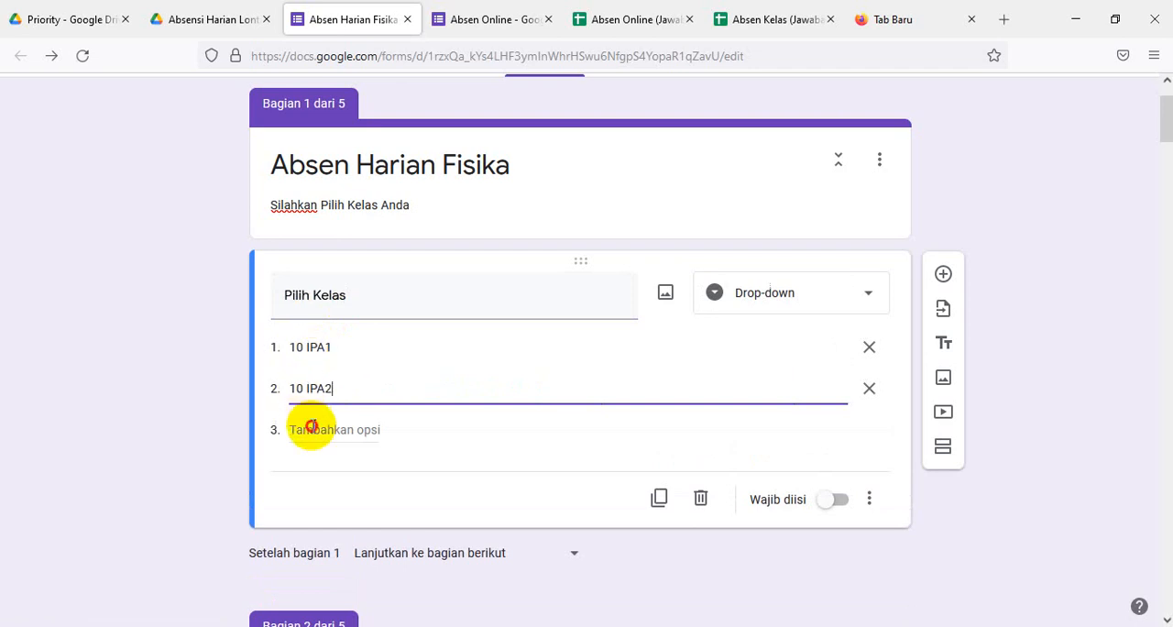
left_click(310, 427)
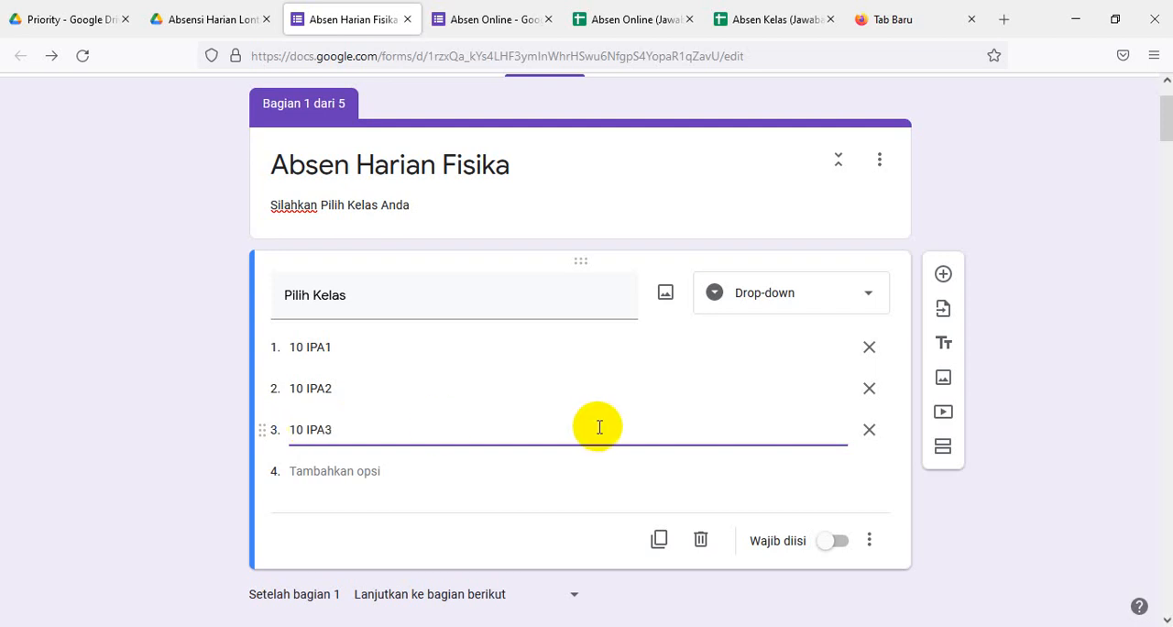
left_click(844, 542)
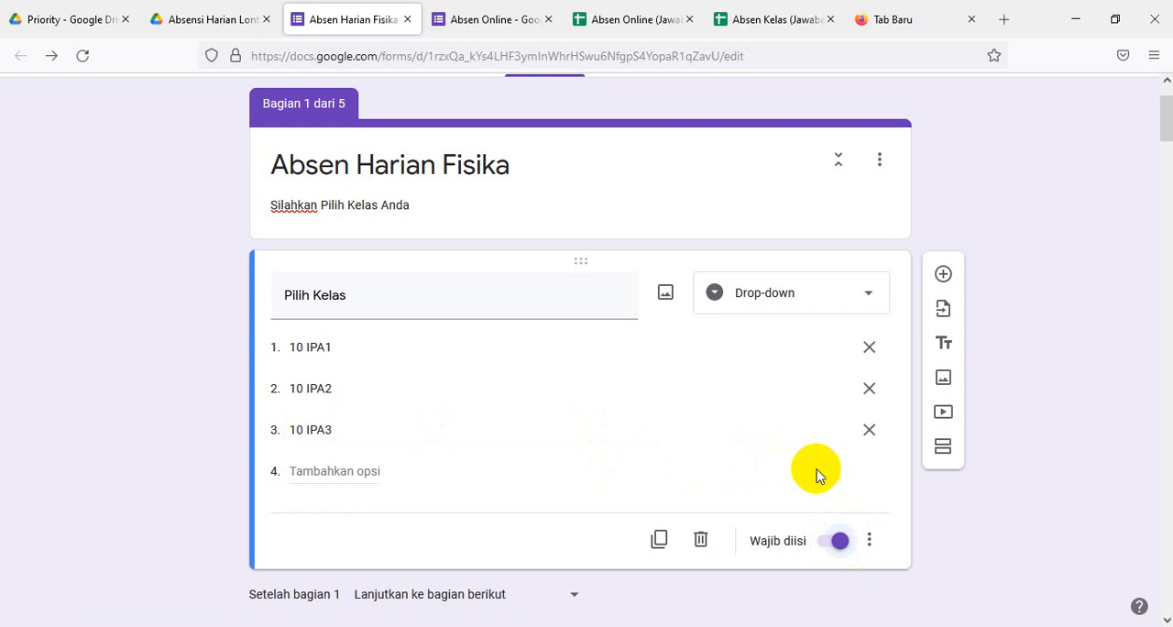
- Enable opening a section based on the answer for the Pilih Kelas question
scroll(815, 449, "down", 3)
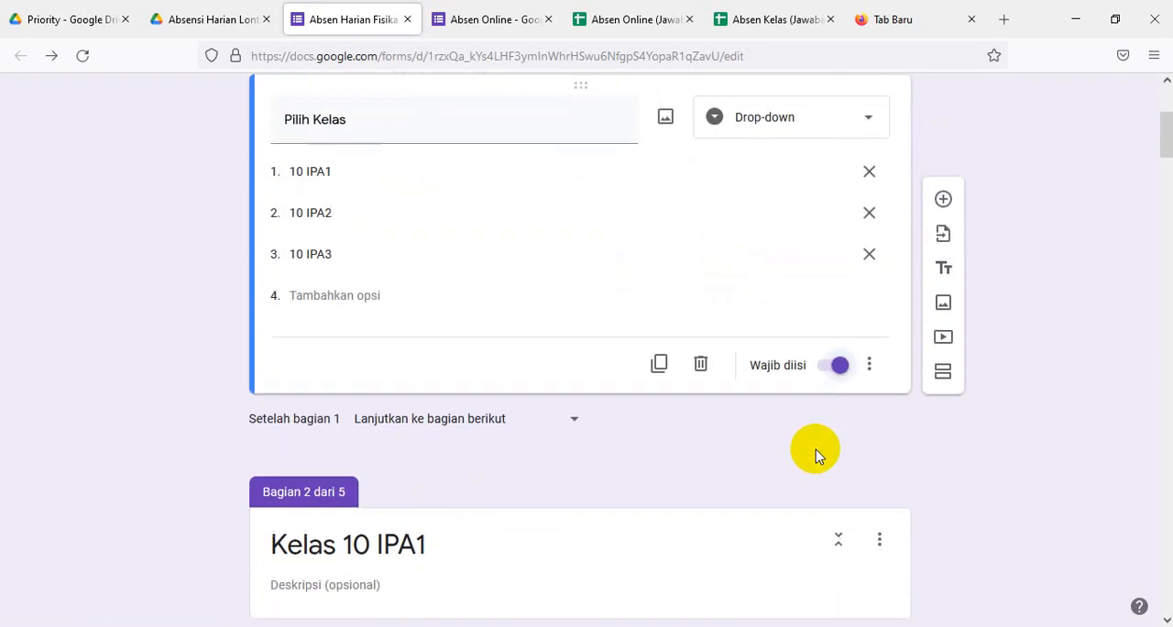
scroll(815, 449, "up", 3)
scroll(815, 449, "down", 2)
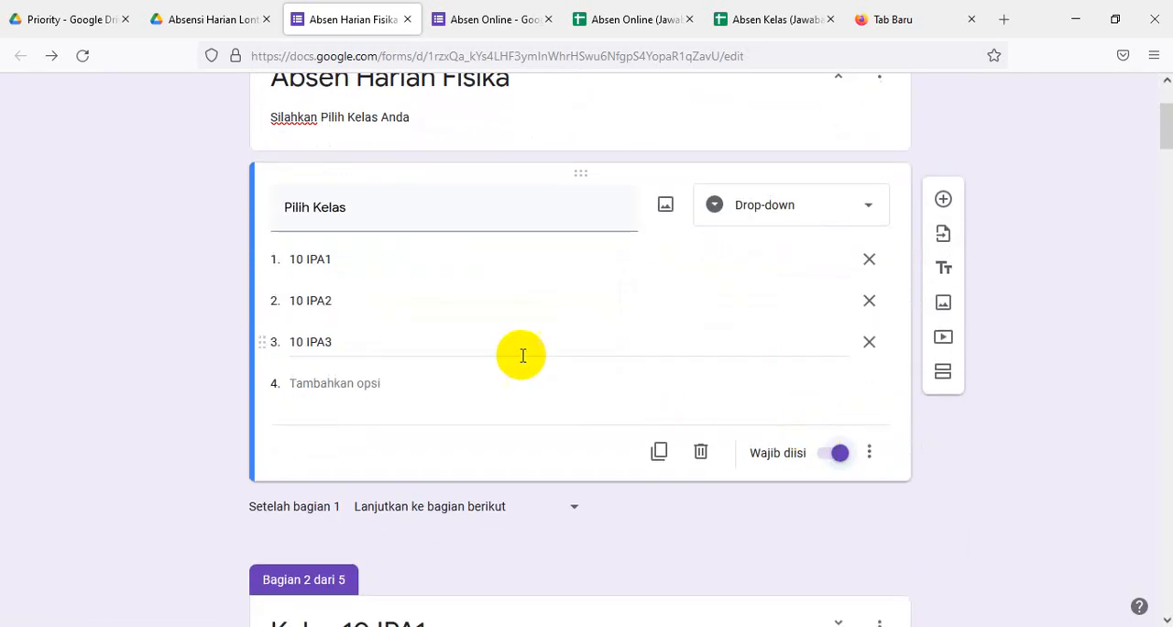
left_click(869, 453)
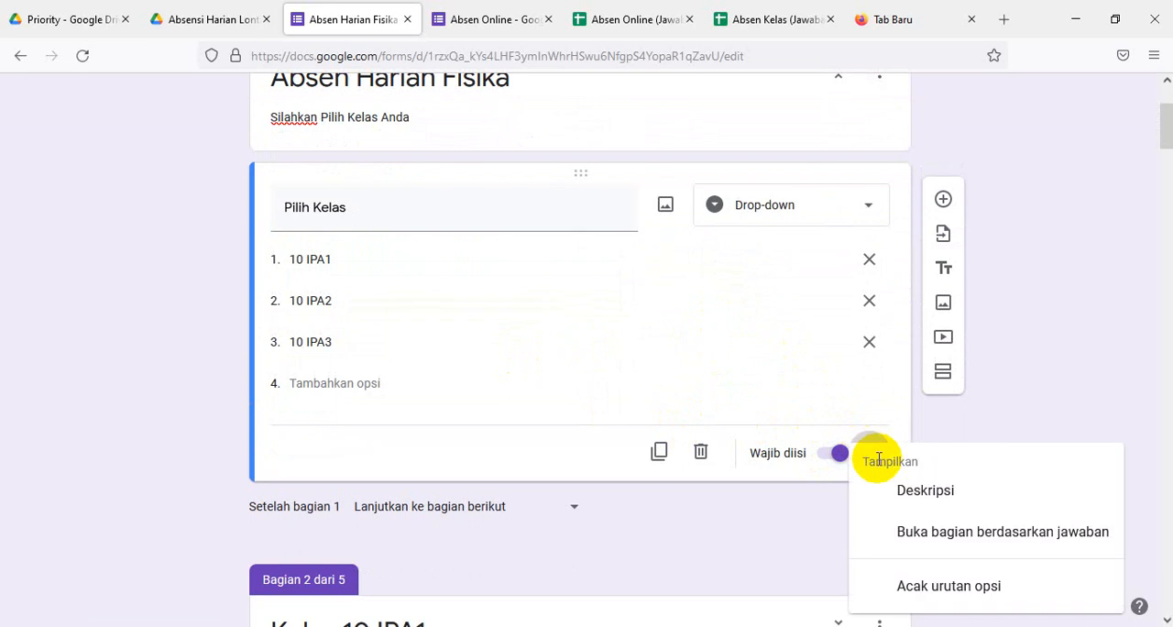
left_click(938, 533)
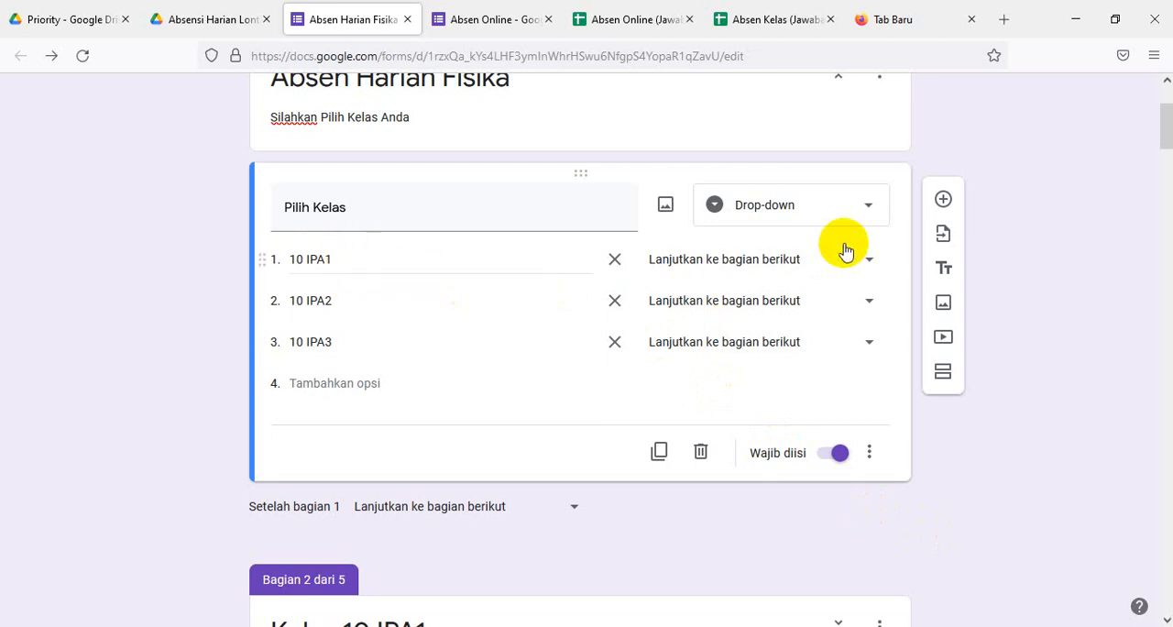
- Route the answer 10 IPA1 to section 2 (Kelas 10 IPA1), 10 IPA2 to section 3 (Kelas 10 IPA2) and 10 IPA3 to section 4 (Kelas 10 IPA3)
left_click(863, 266)
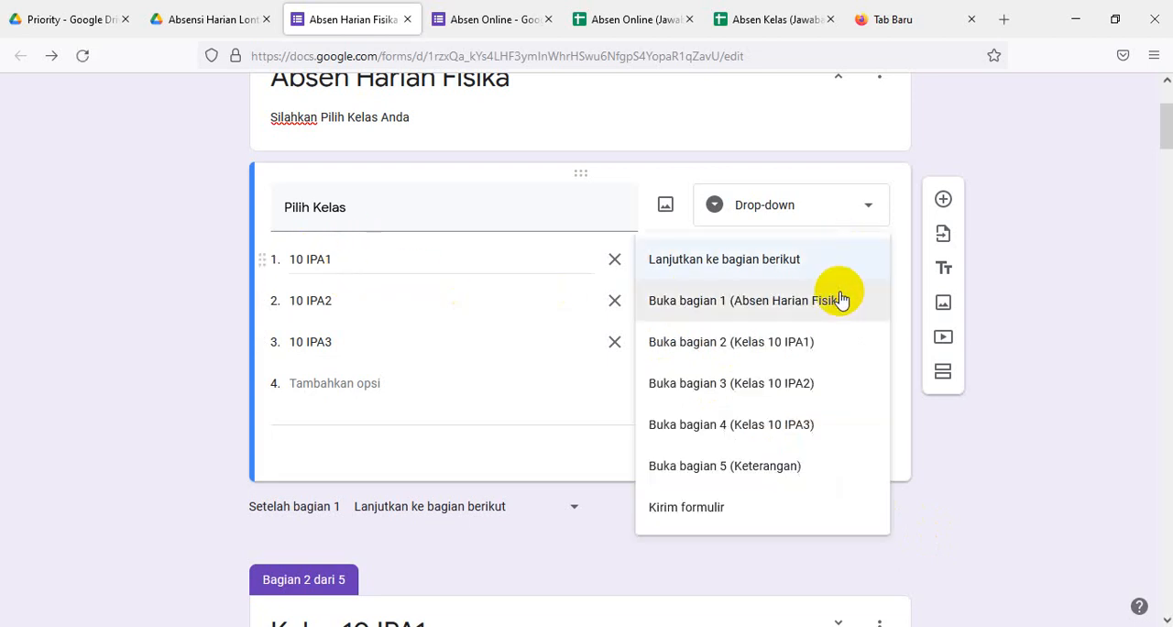
left_click(766, 351)
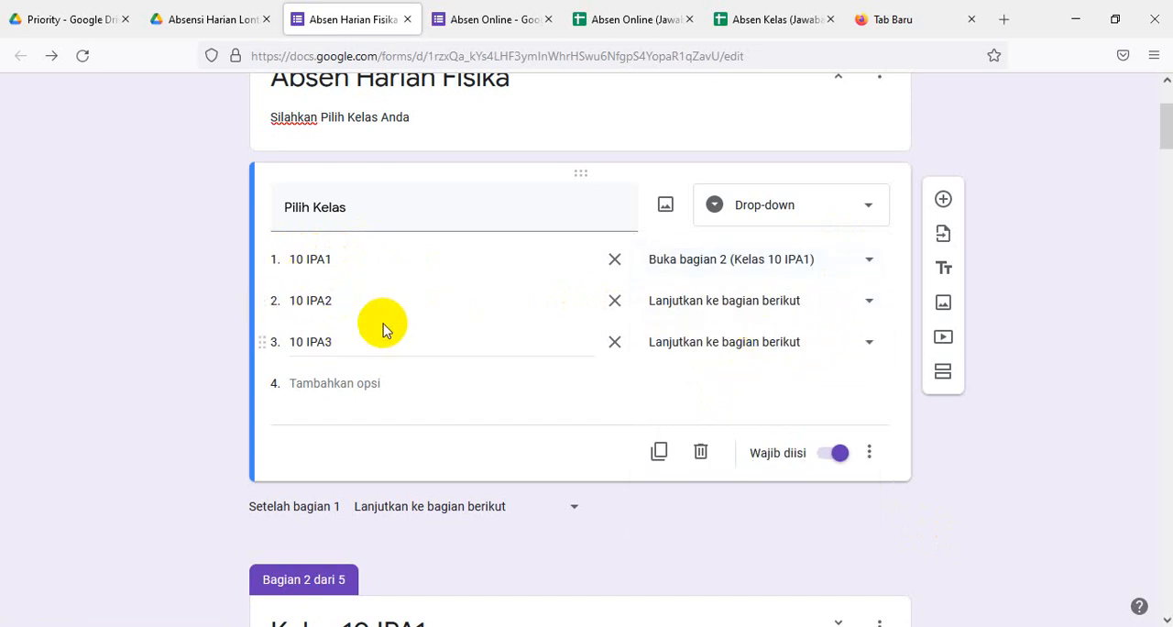
left_click(868, 304)
left_click(766, 425)
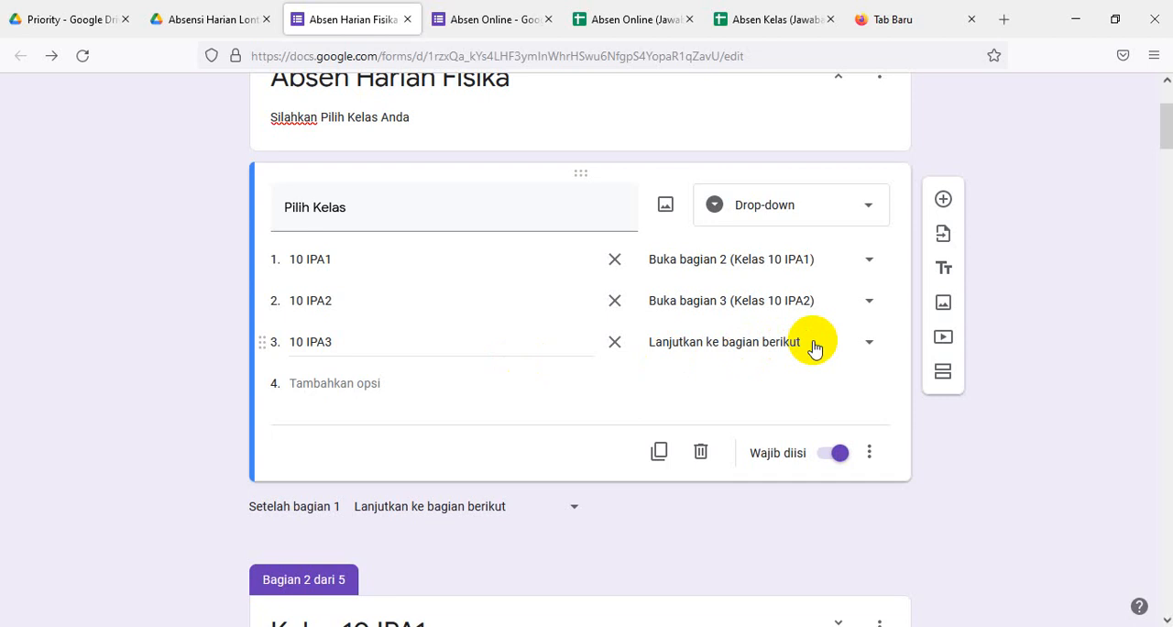
left_click(868, 345)
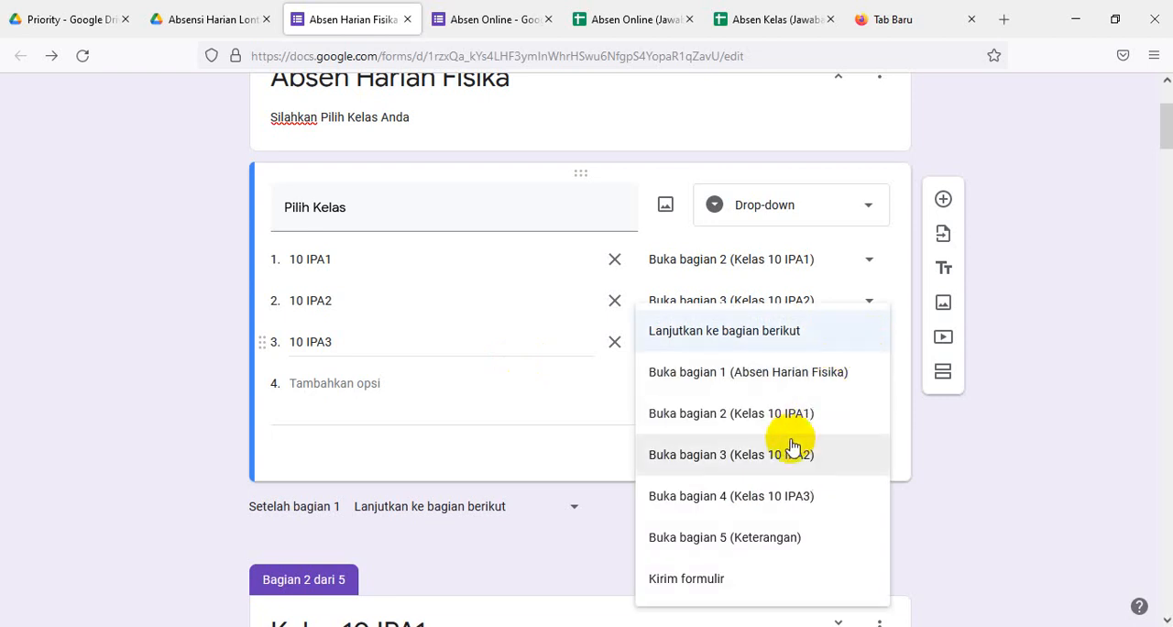
left_click(746, 499)
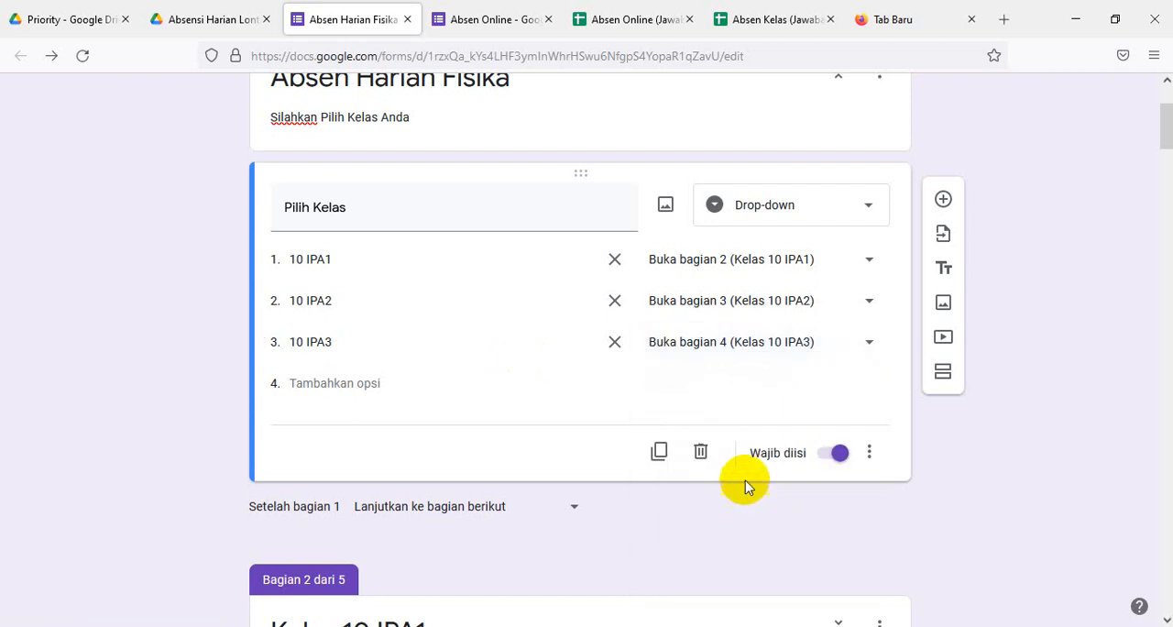
- Set section 2 (Kelas 10 IPA1) to continue to section 5 (Keterangan) once it is completed
scroll(595, 447, "down", 2)
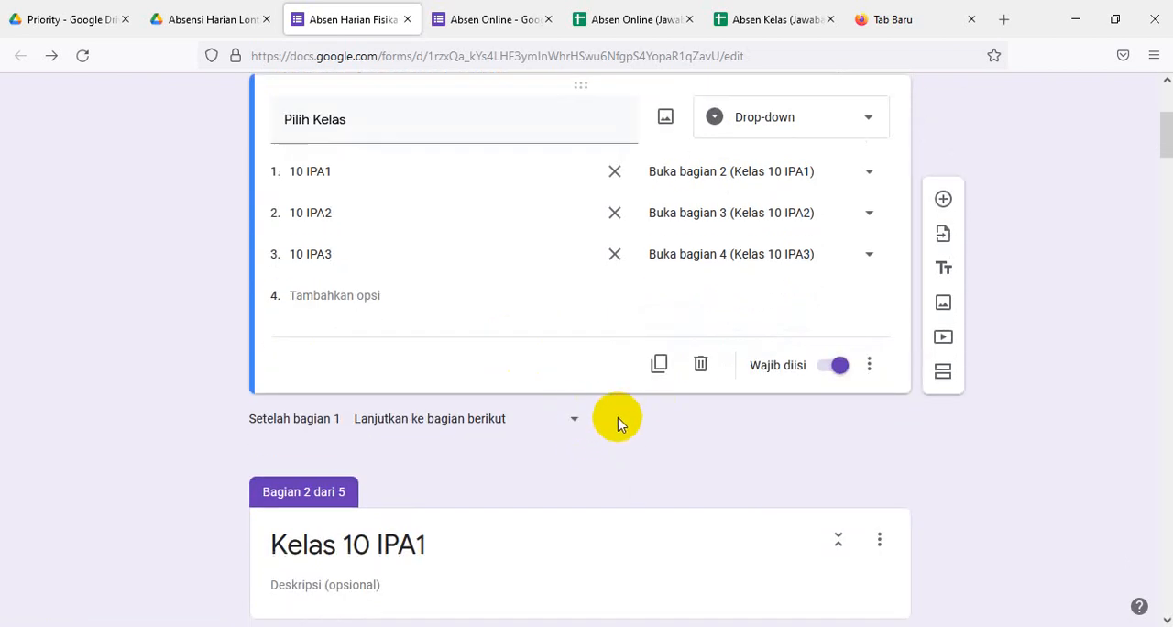
scroll(617, 424, "down", 6)
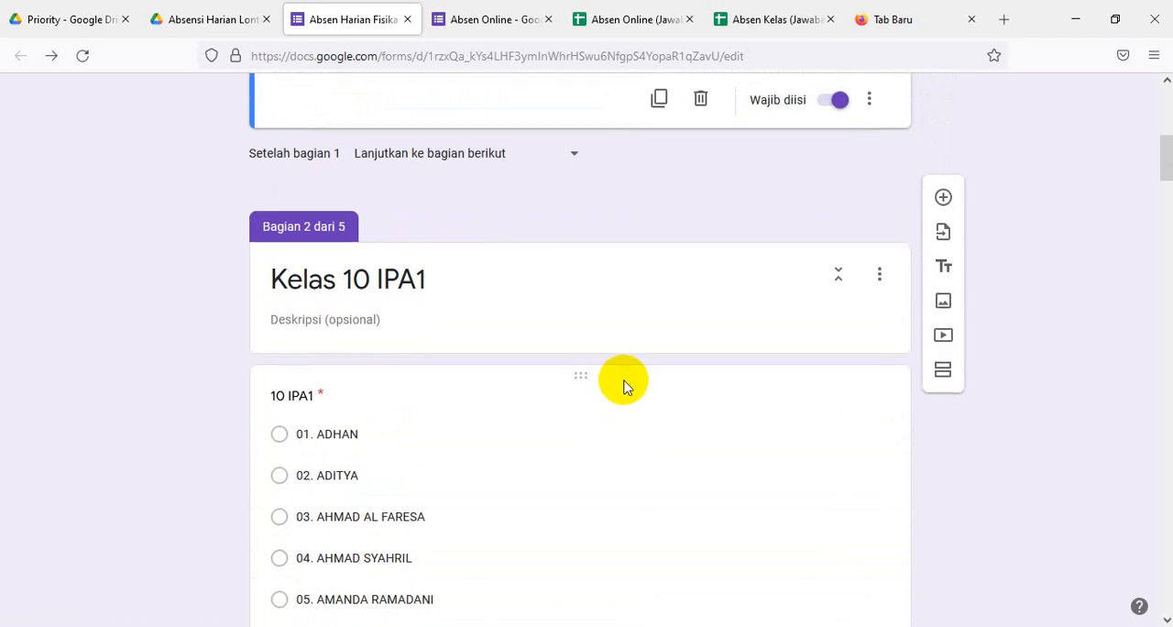
scroll(624, 380, "down", 4)
scroll(625, 381, "down", 4)
scroll(625, 381, "down", 20)
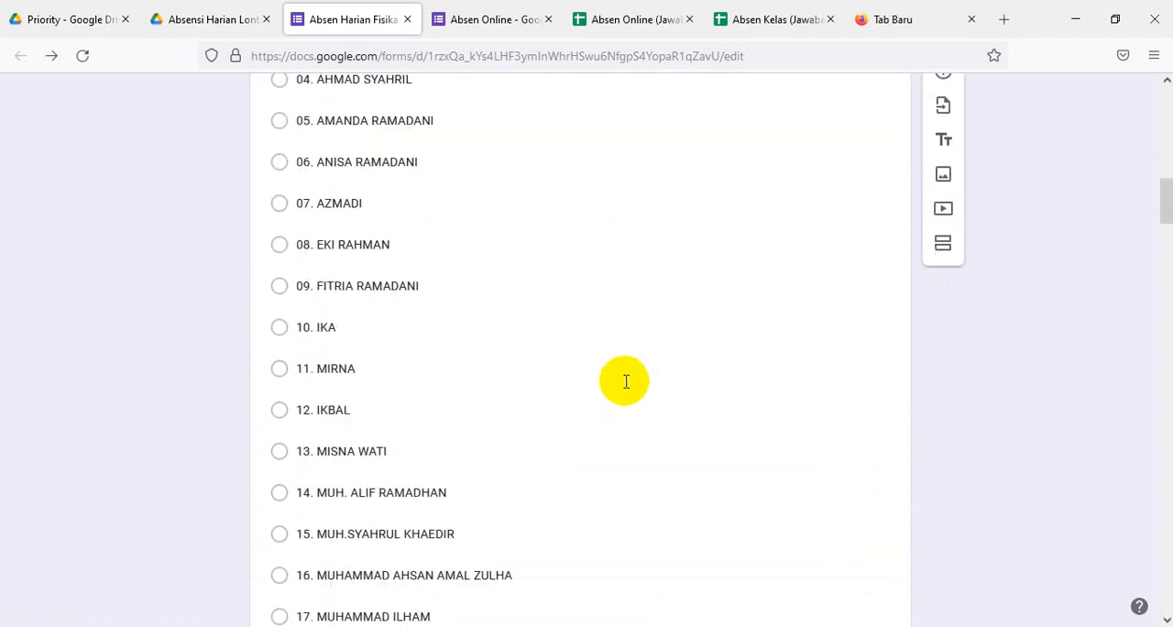
scroll(626, 384, "down", 6)
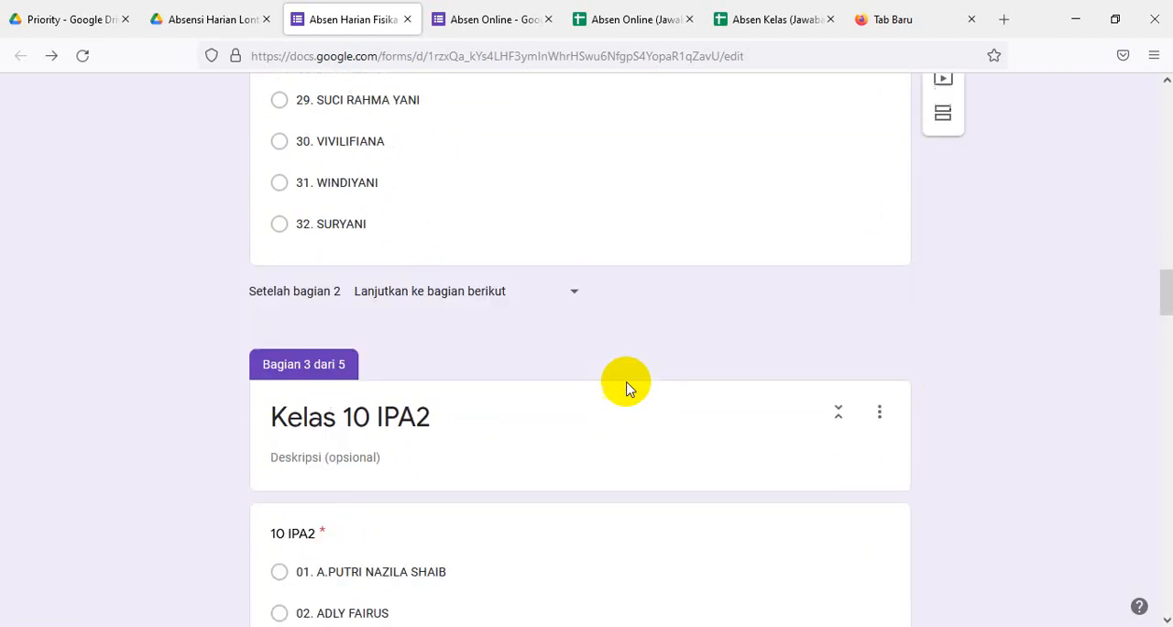
left_click(576, 293)
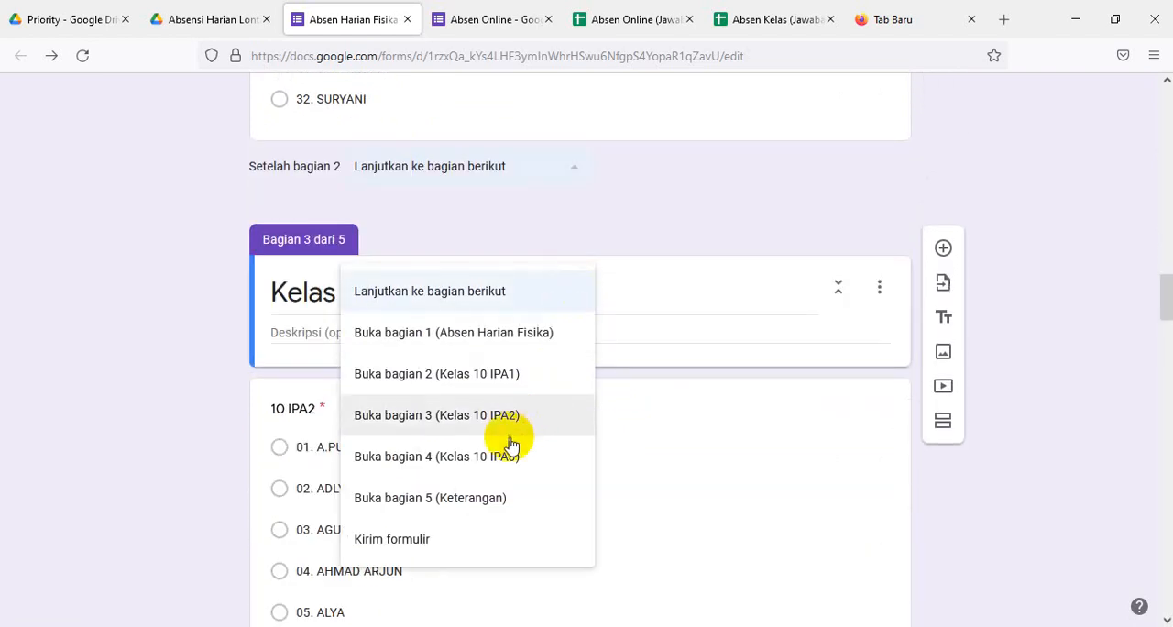
left_click(446, 499)
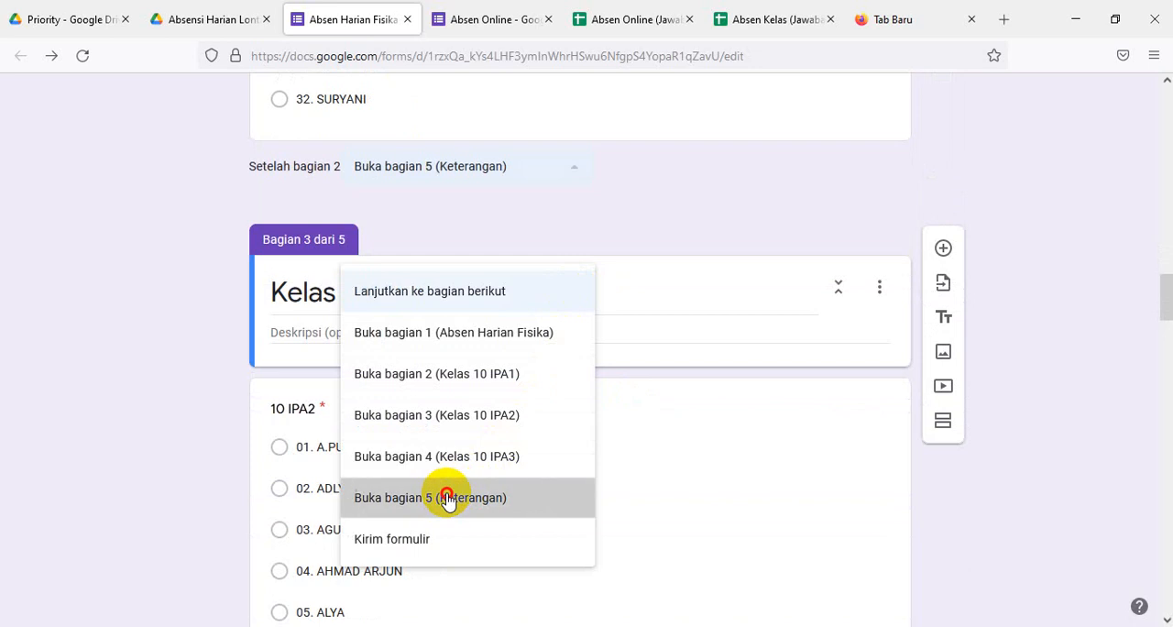
- Set section 3 (Kelas 10 IPA2) to continue to section 5 (Keterangan) once it is completed
scroll(570, 429, "down", 2)
scroll(570, 429, "down", 10)
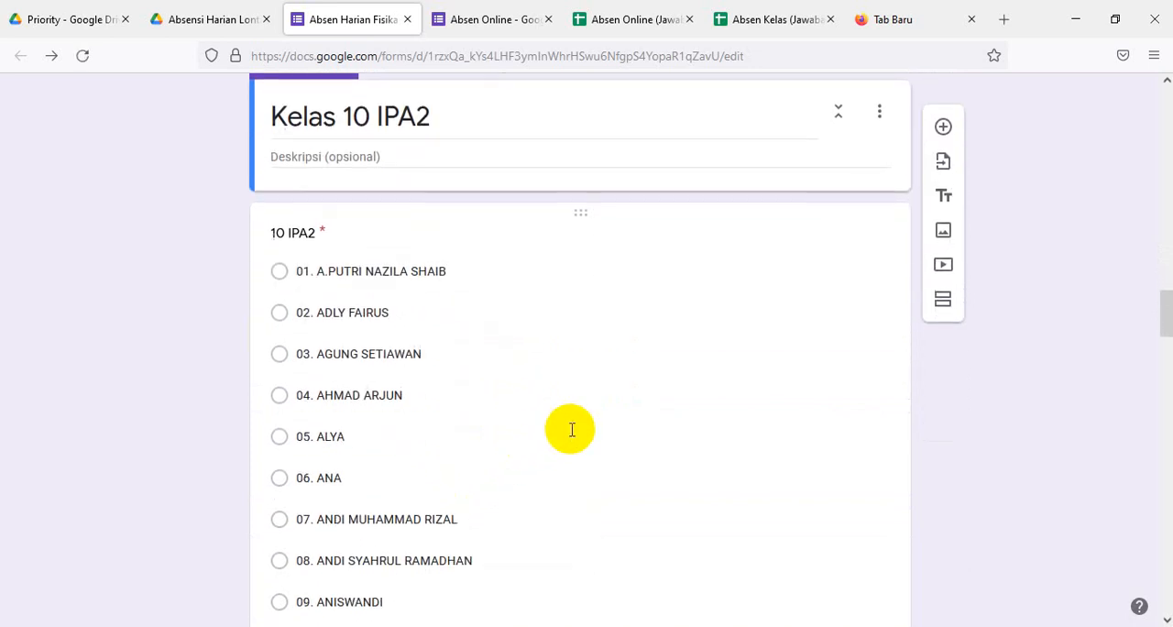
scroll(578, 430, "down", 4)
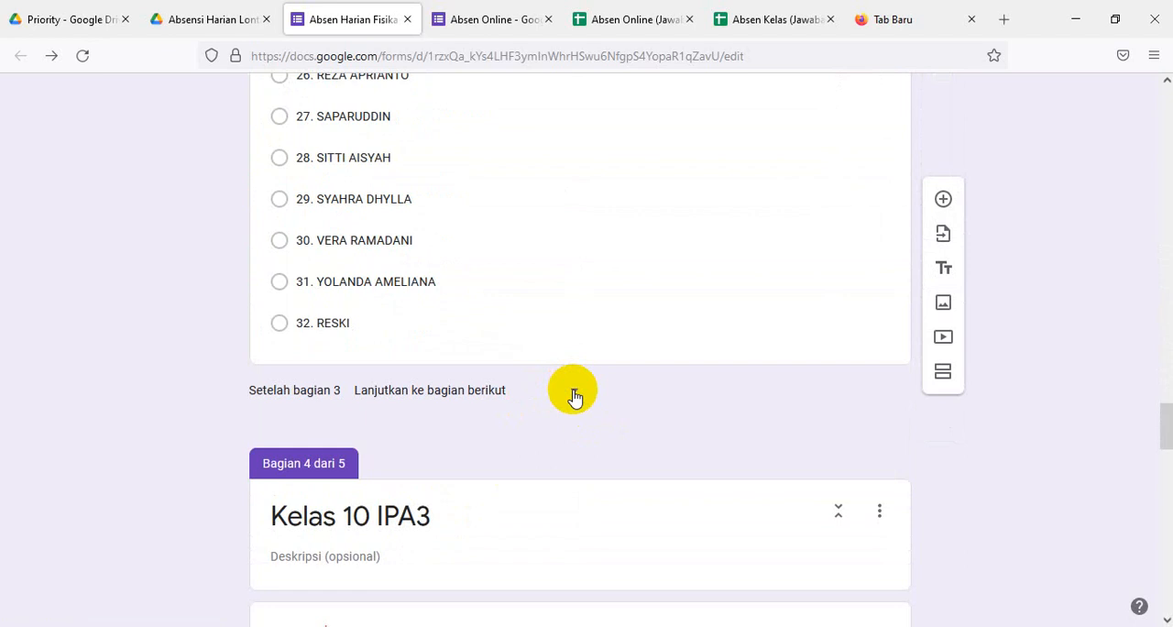
left_click(573, 396)
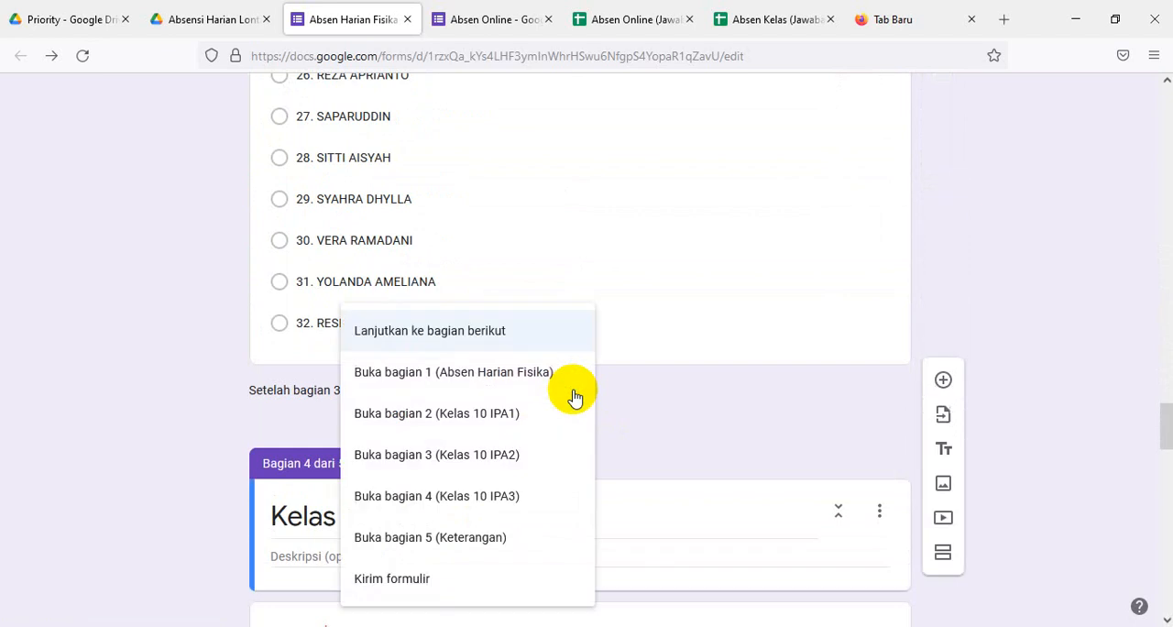
left_click(443, 539)
- Set section 4 (Kelas 10 IPA3) to continue to section 5 (Keterangan) once it is completed
scroll(658, 386, "down", 4)
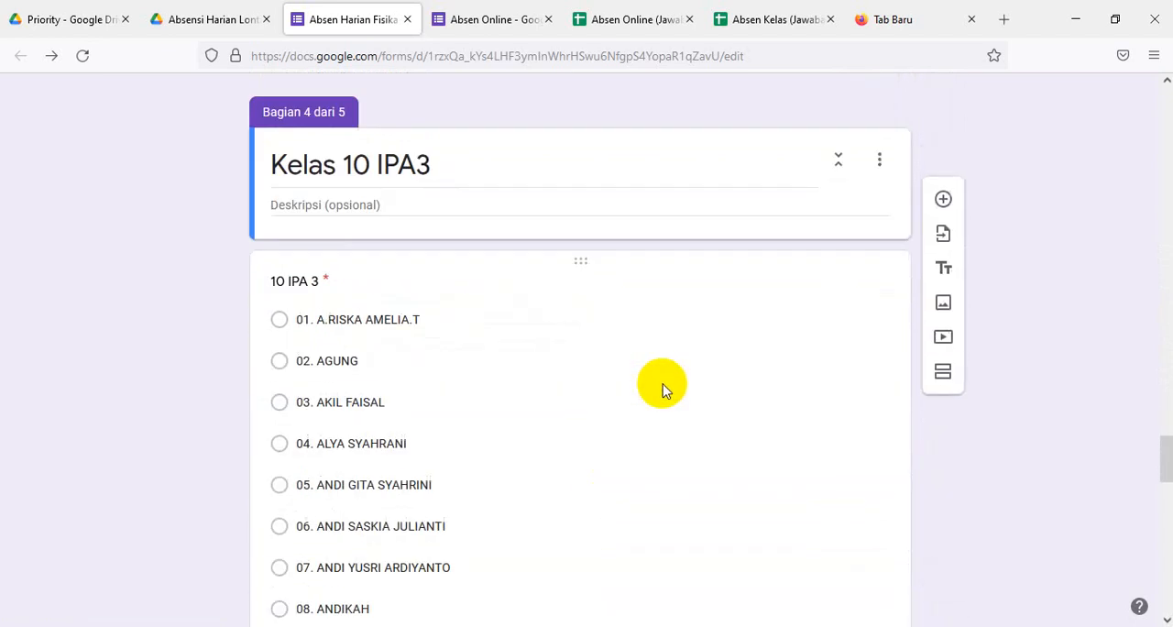
scroll(664, 389, "down", 15)
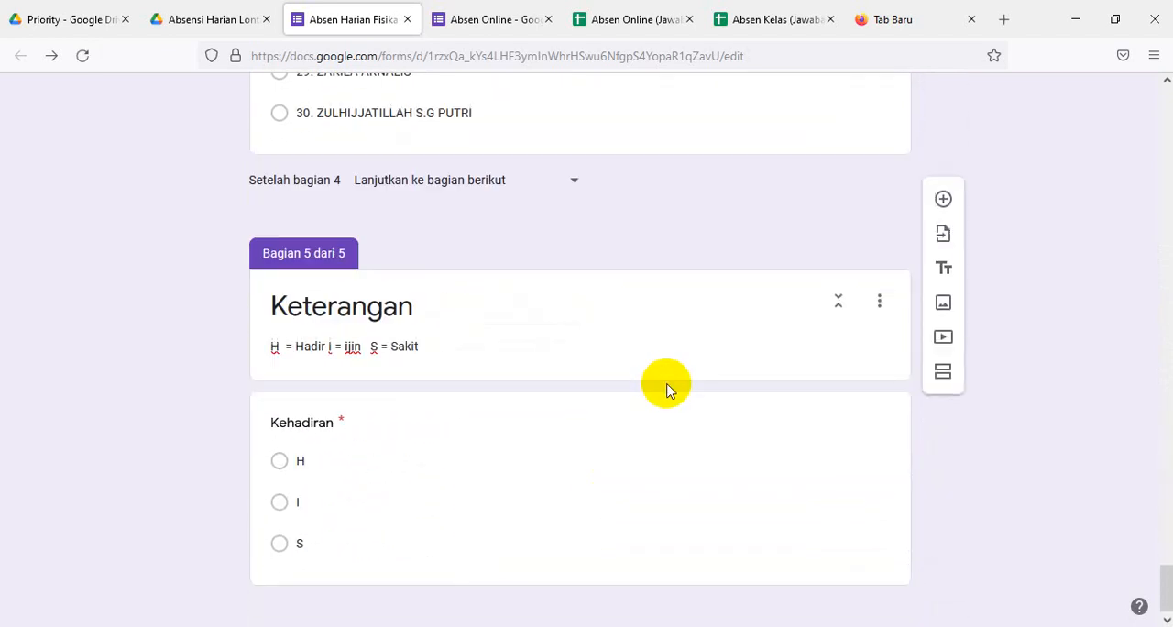
left_click(575, 186)
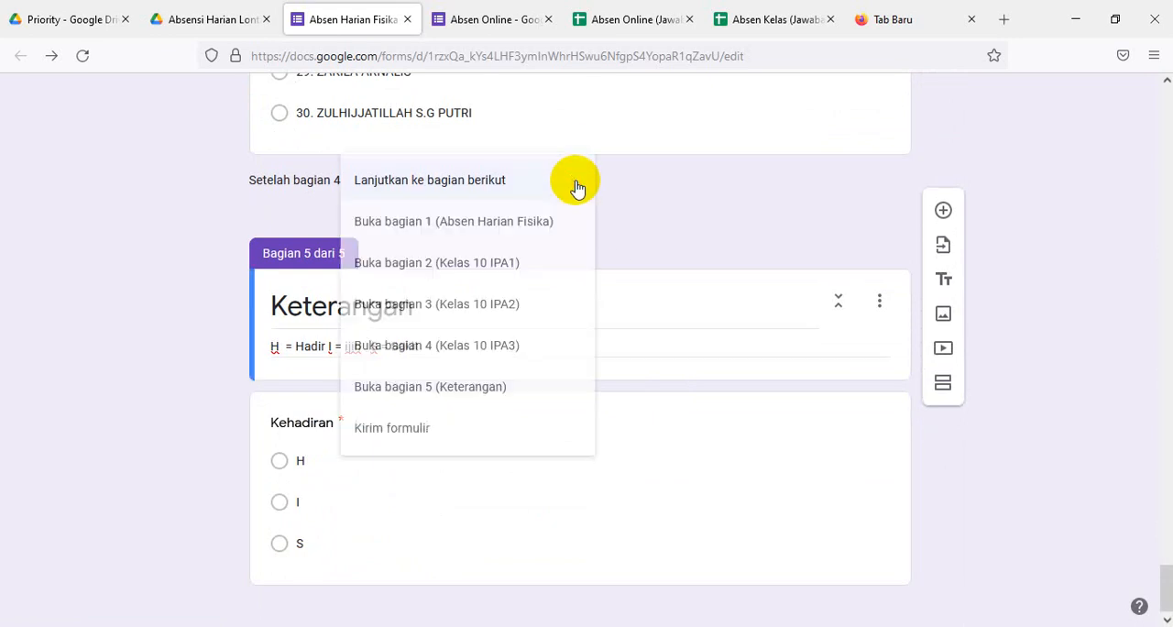
left_click(438, 388)
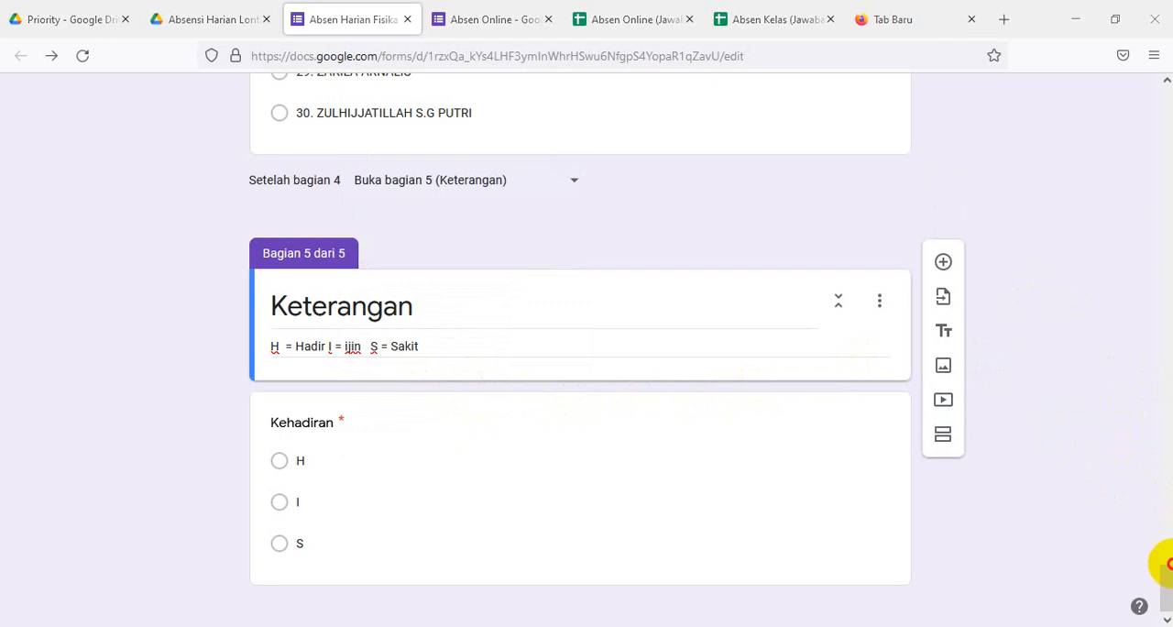
- Preview the form, proceeding with class 10 IPA1 and selecting the first student in its name list
left_click_drag(1162, 578, 1152, 23)
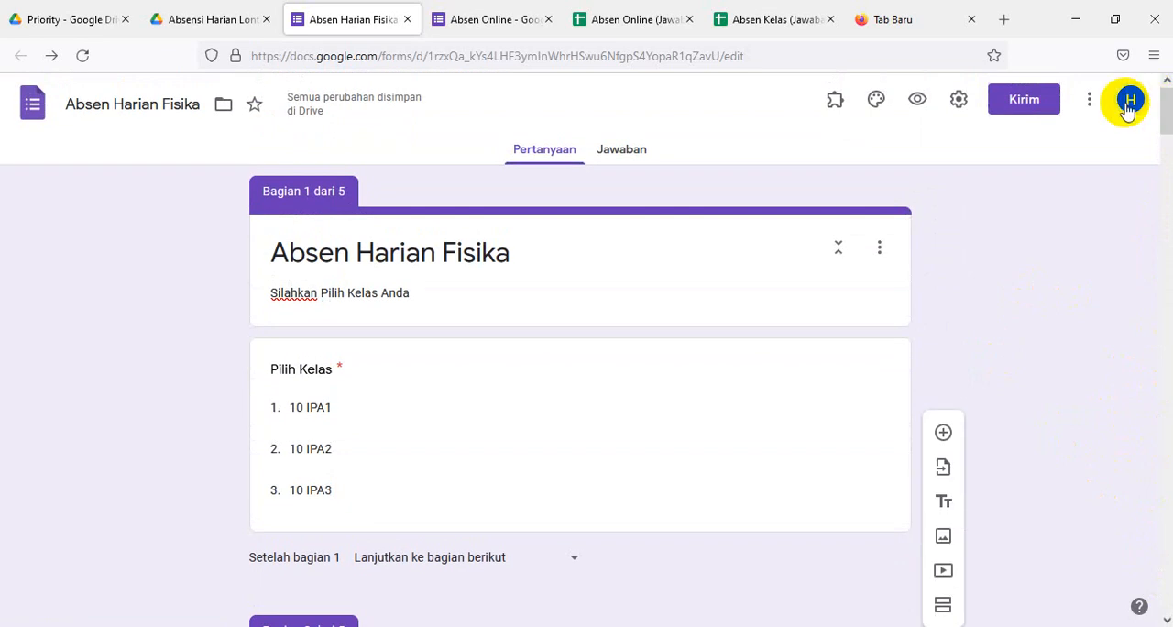
left_click(919, 99)
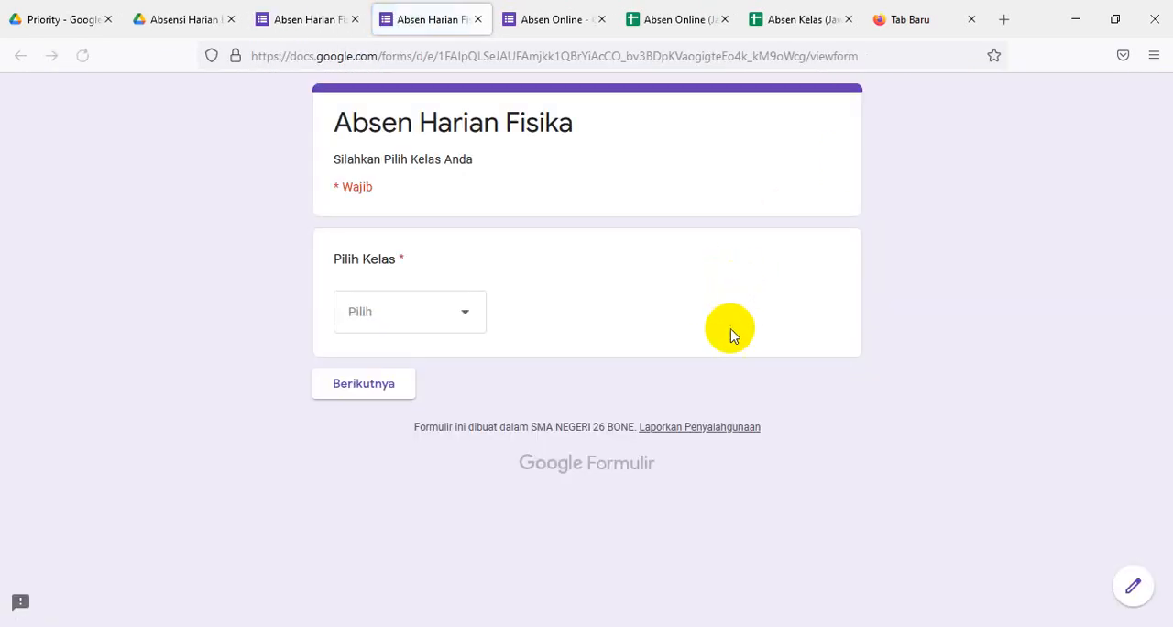
left_click(461, 316)
left_click(379, 367)
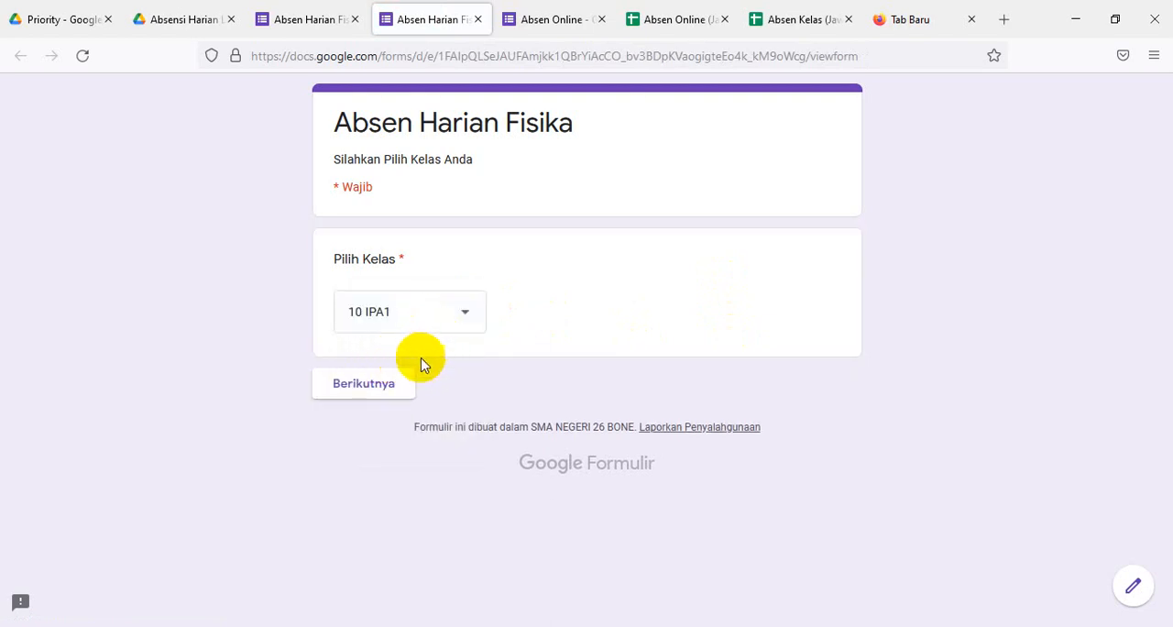
left_click(373, 383)
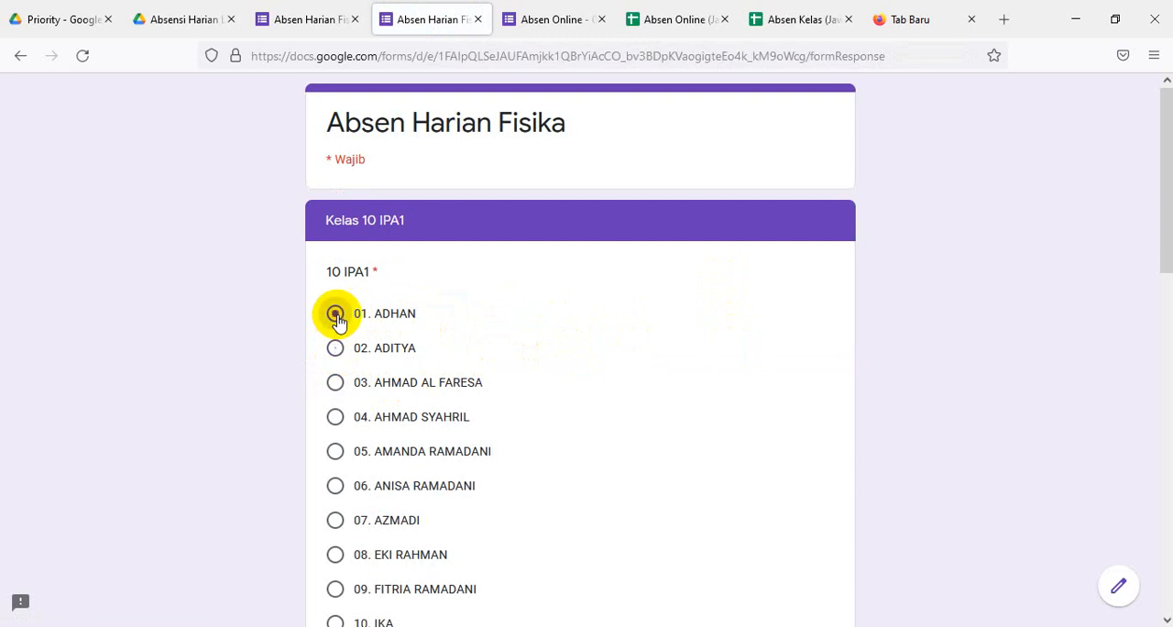
- Look through the 10 IPA1 student-name list in the form preview and return to the form editor
scroll(654, 374, "down", 2)
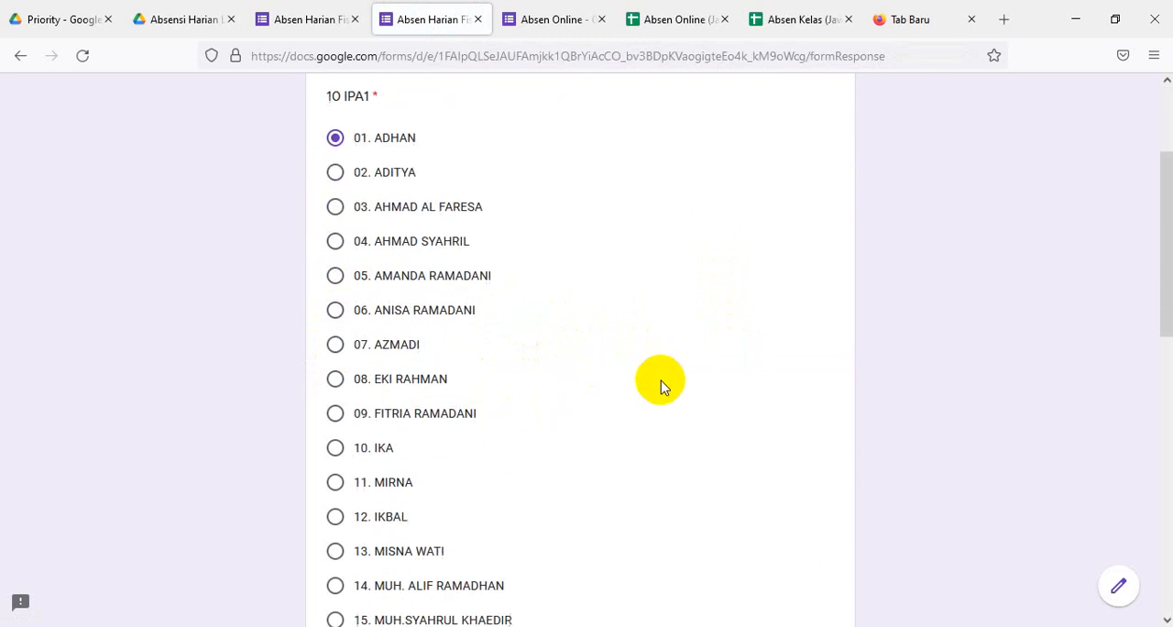
scroll(660, 381, "down", 4)
scroll(660, 380, "up", 1)
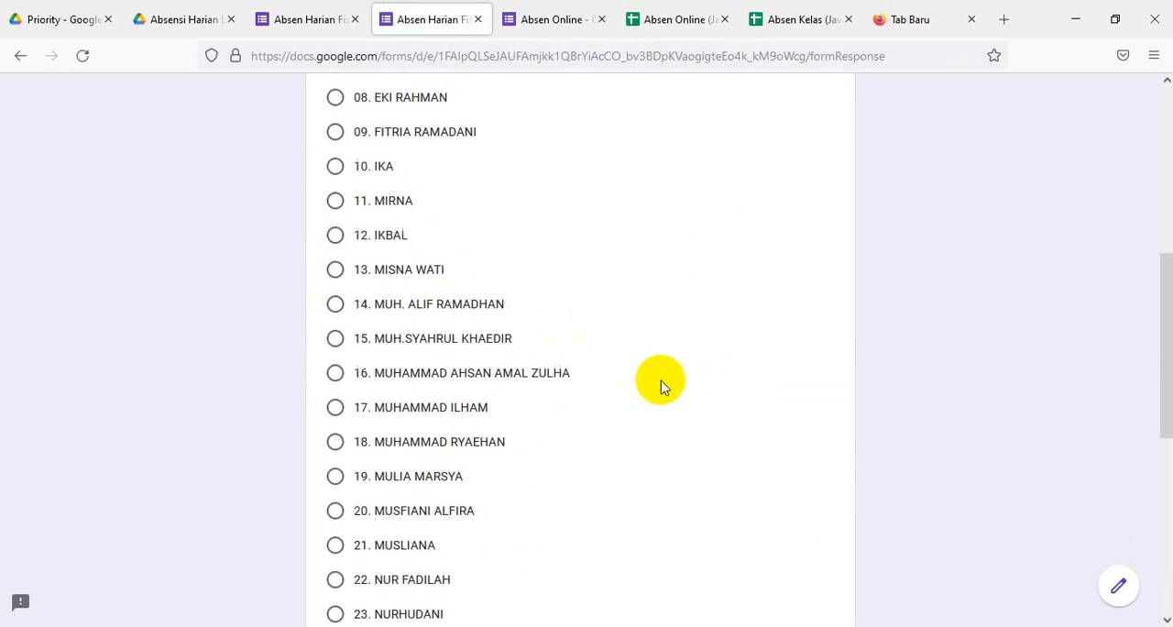
scroll(652, 362, "up", 3)
scroll(652, 363, "down", 1)
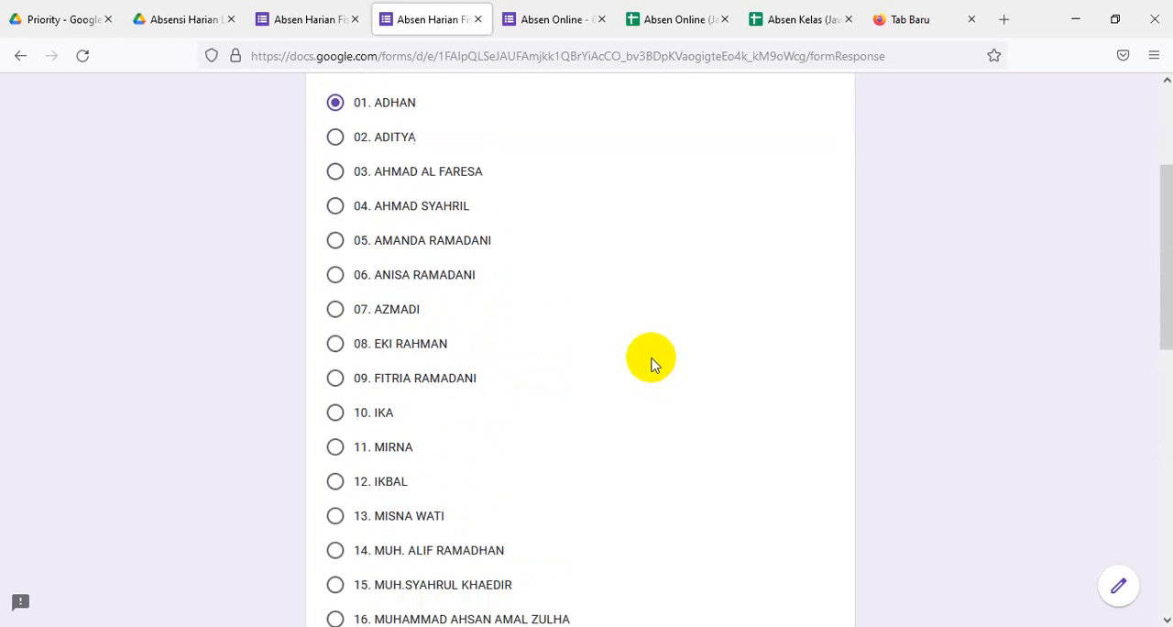
scroll(651, 363, "down", 5)
scroll(649, 364, "up", 6)
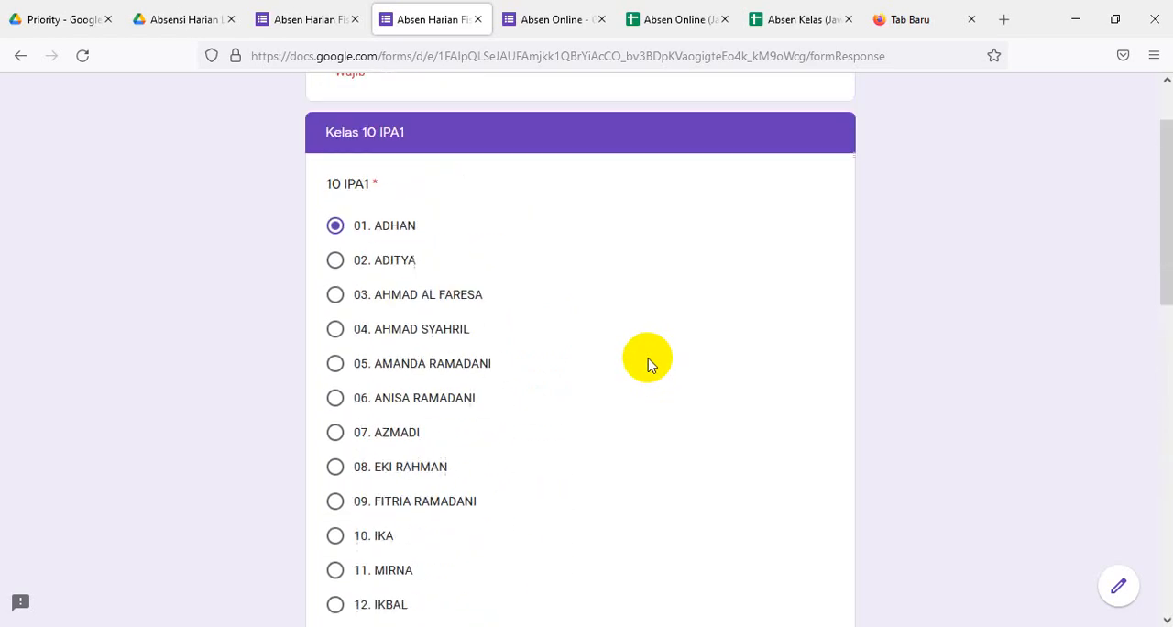
scroll(650, 343, "up", 1)
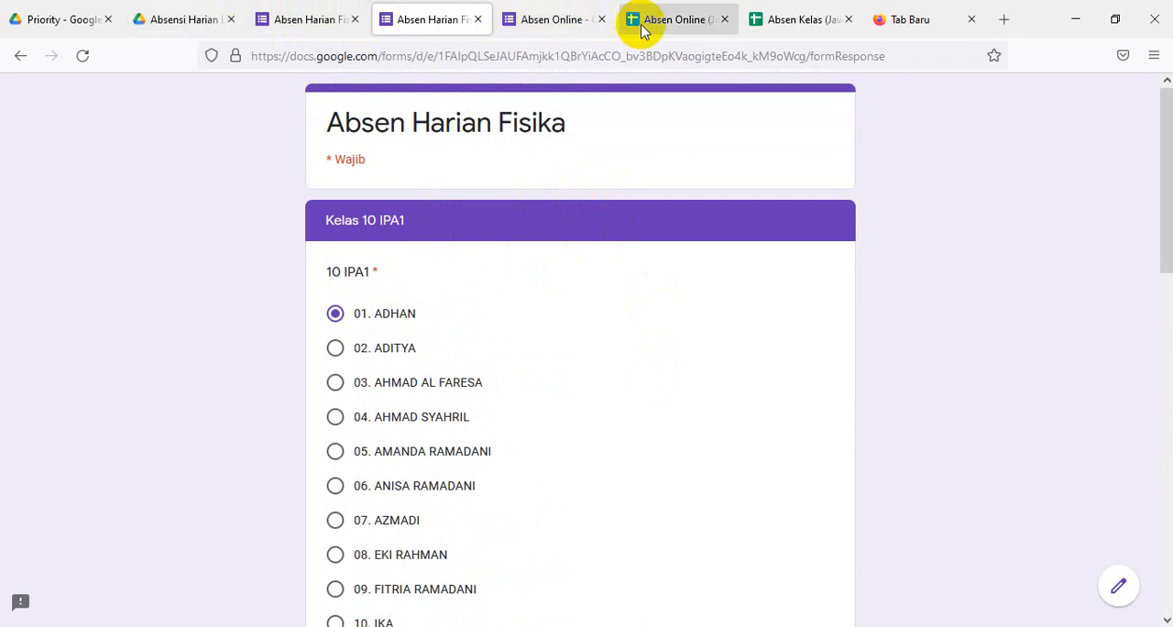
left_click(536, 22)
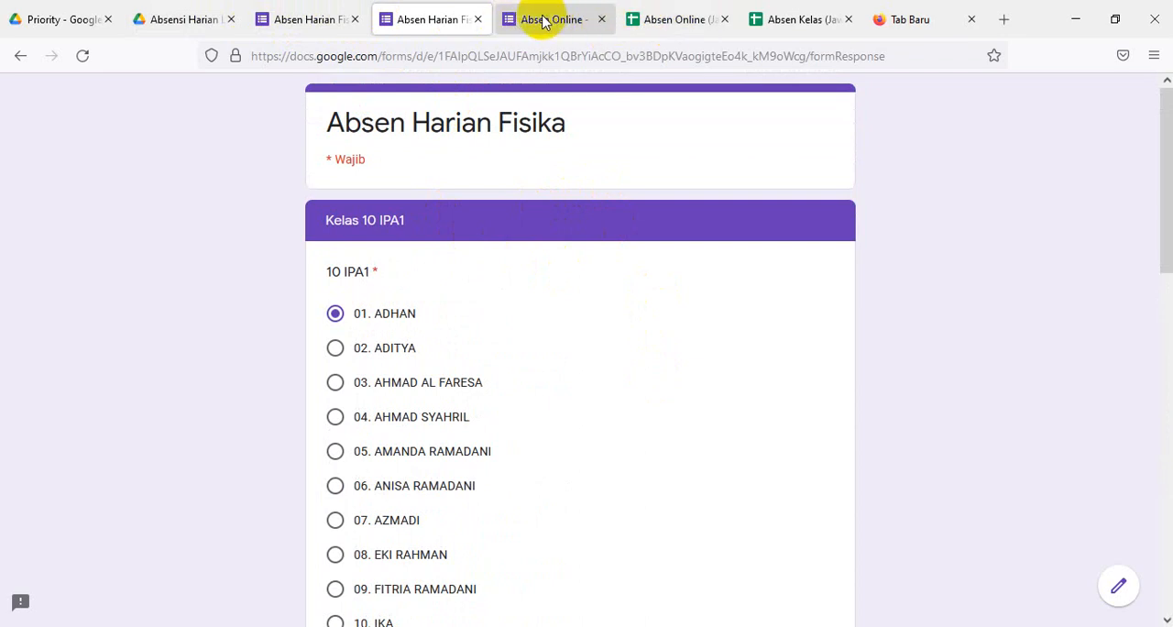
left_click(335, 22)
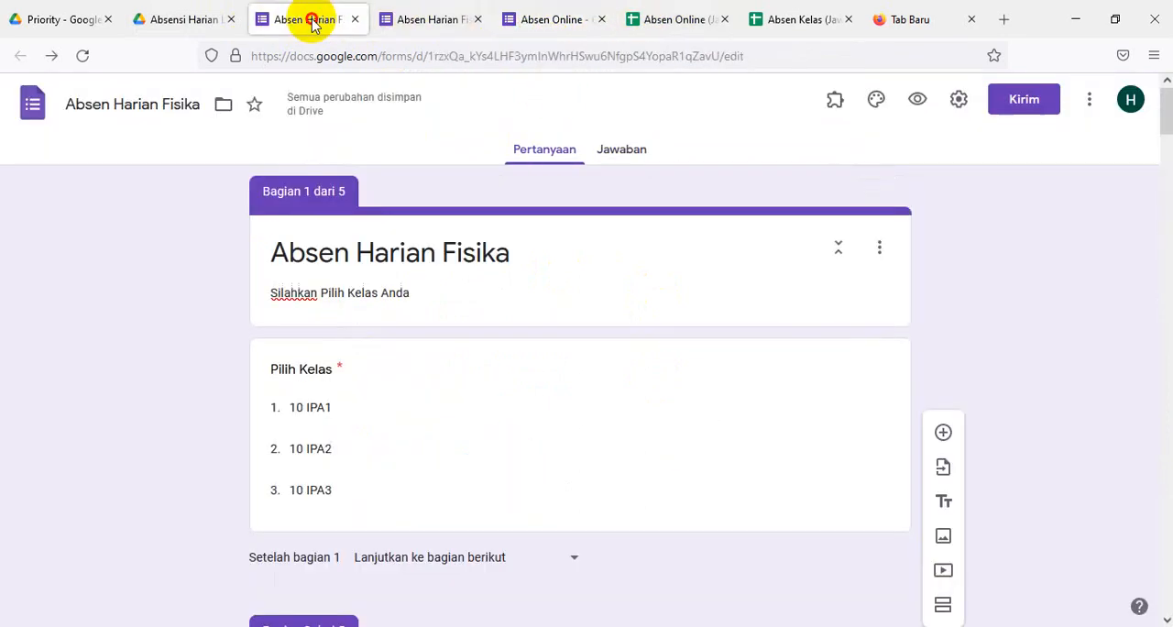
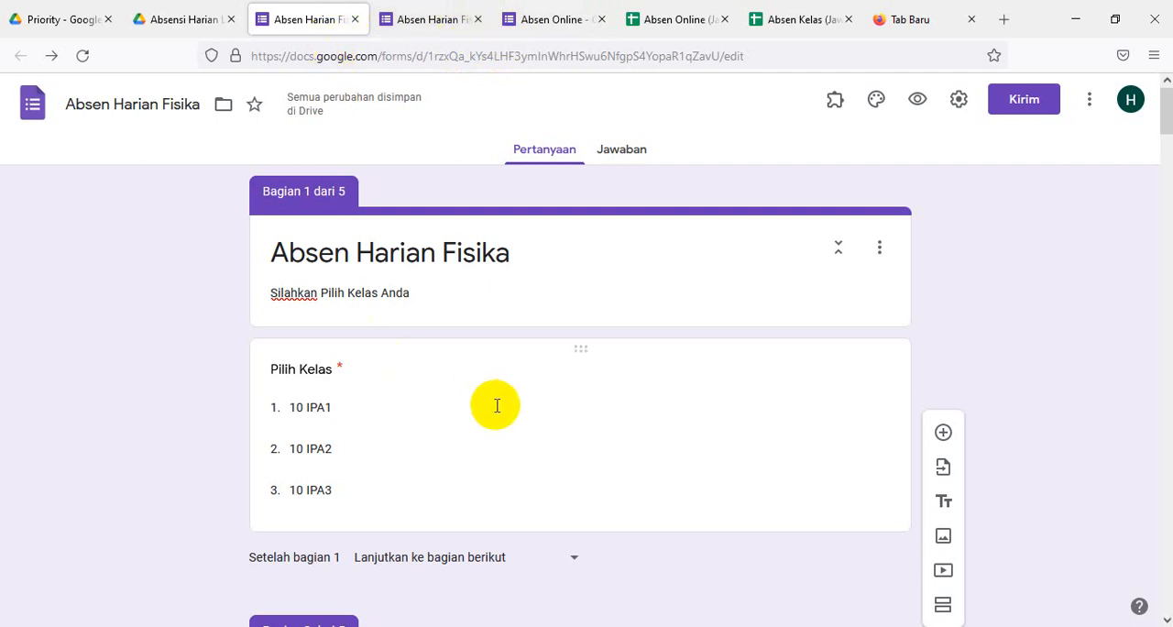
- Change the 10 IPA1 student-name question in section 2 from multiple choice to Drop-down
scroll(499, 407, "down", 4)
scroll(505, 415, "down", 3)
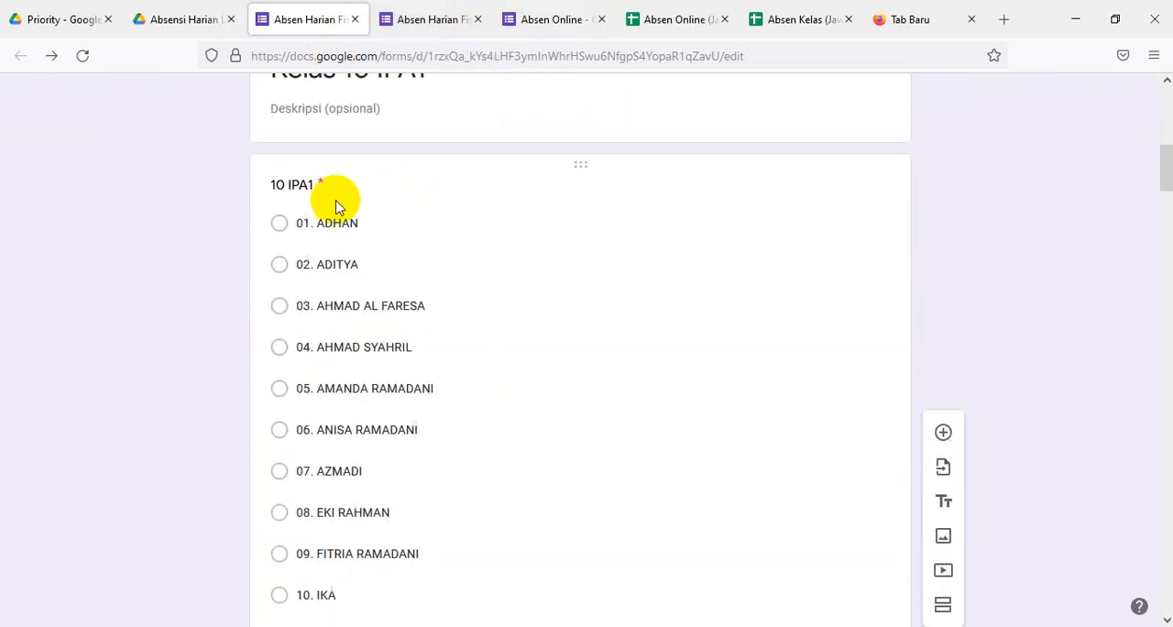
left_click(324, 223)
left_click(866, 196)
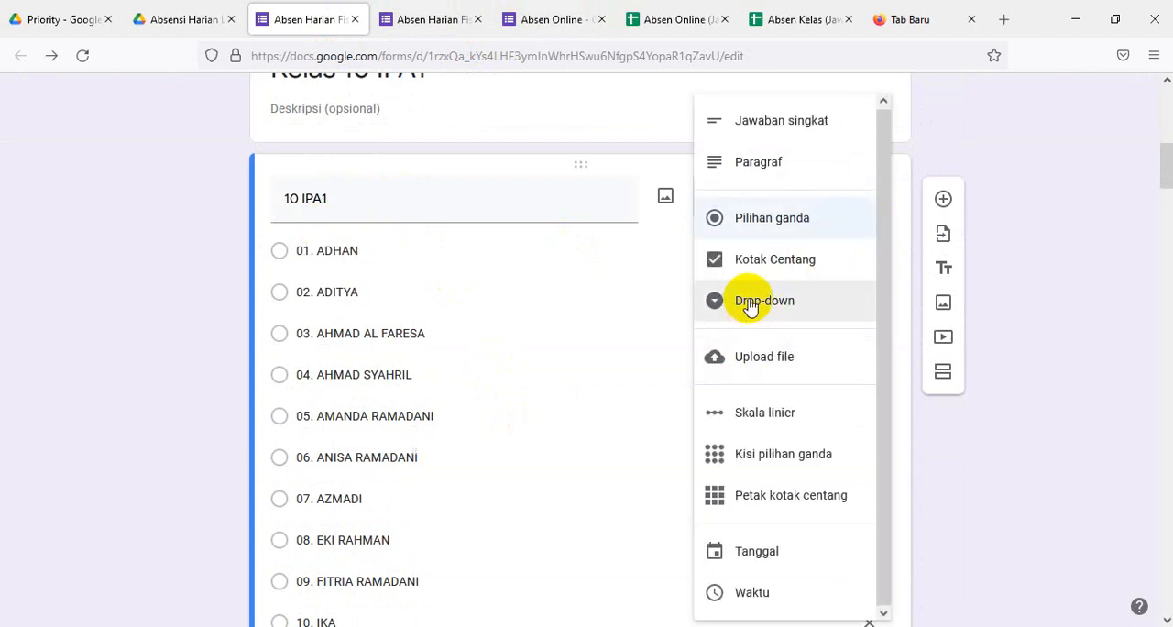
left_click(747, 306)
- Change the 10 IPA2 student-name question in section 3 to the Drop-down type
scroll(615, 326, "down", 8)
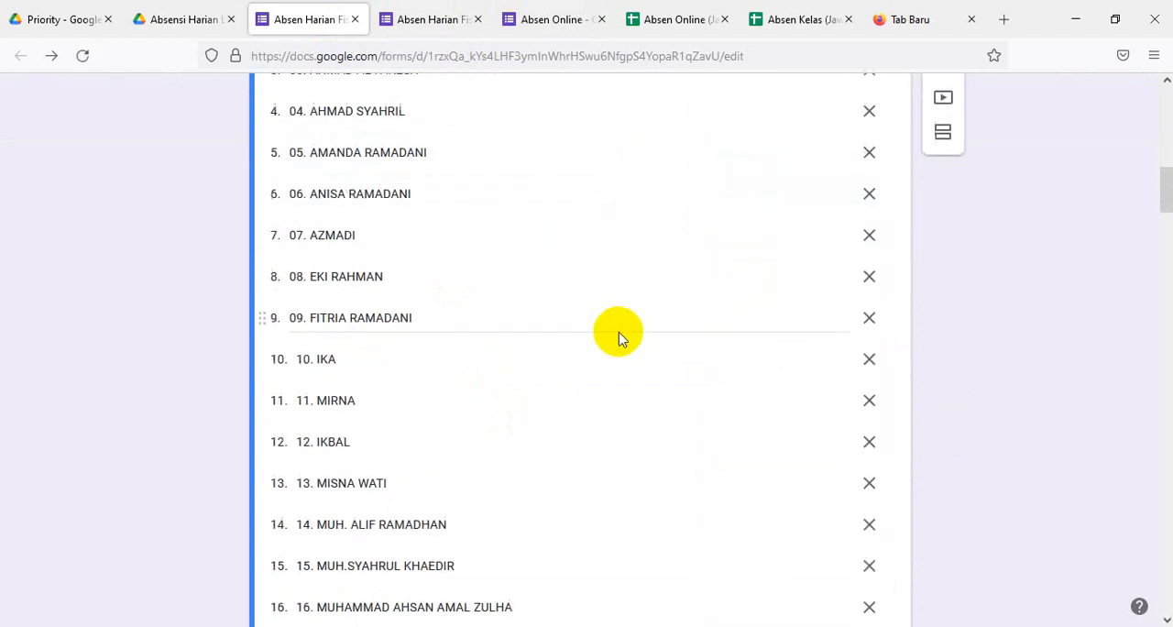
scroll(626, 338, "down", 8)
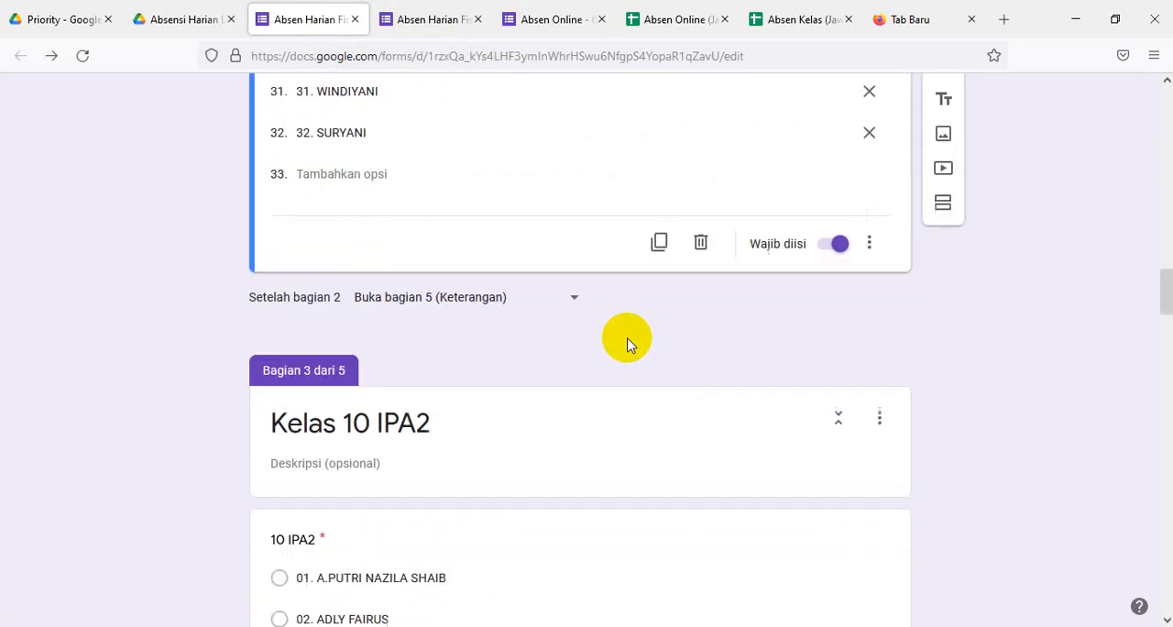
scroll(642, 384, "down", 3)
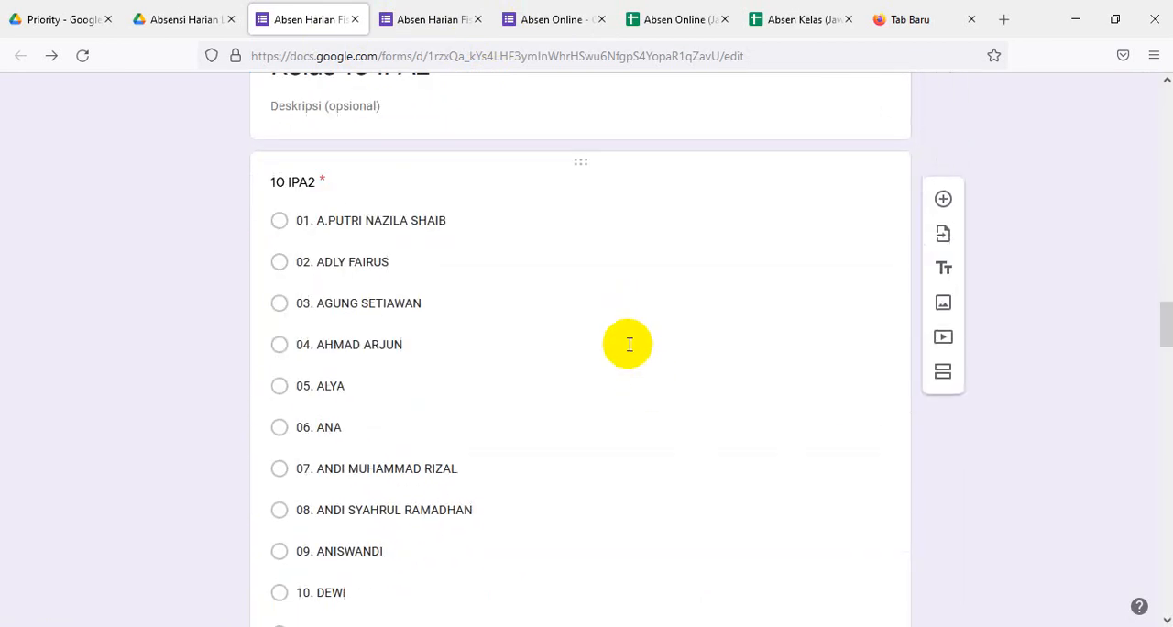
left_click(541, 270)
scroll(657, 314, "down", 1)
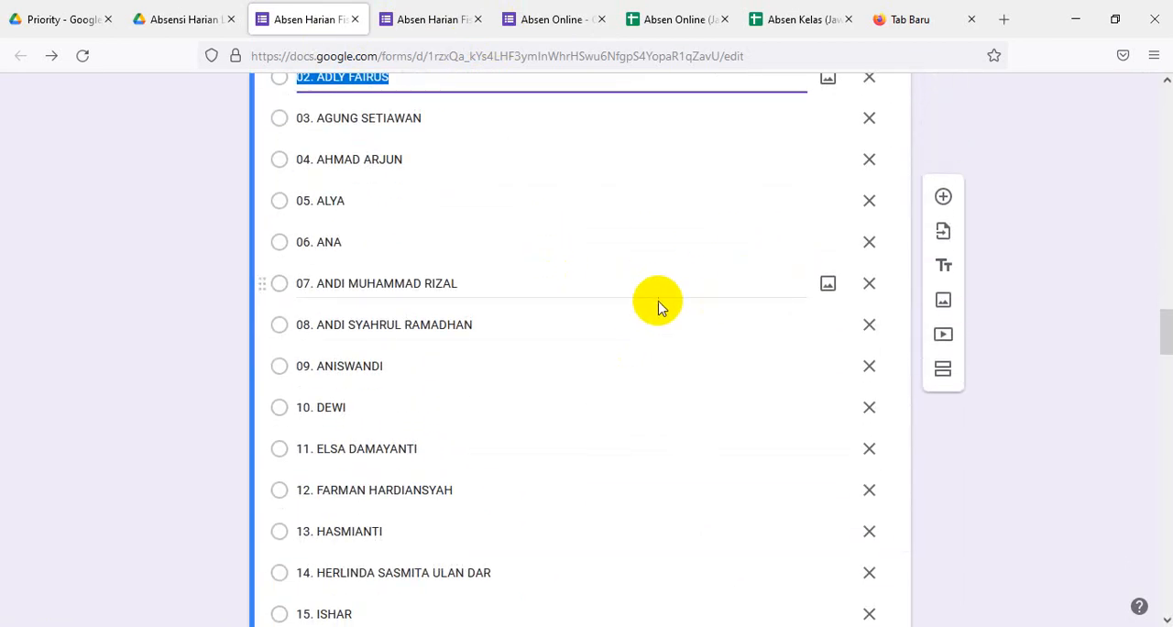
scroll(688, 271, "up", 5)
scroll(688, 270, "up", 1)
scroll(693, 272, "down", 2)
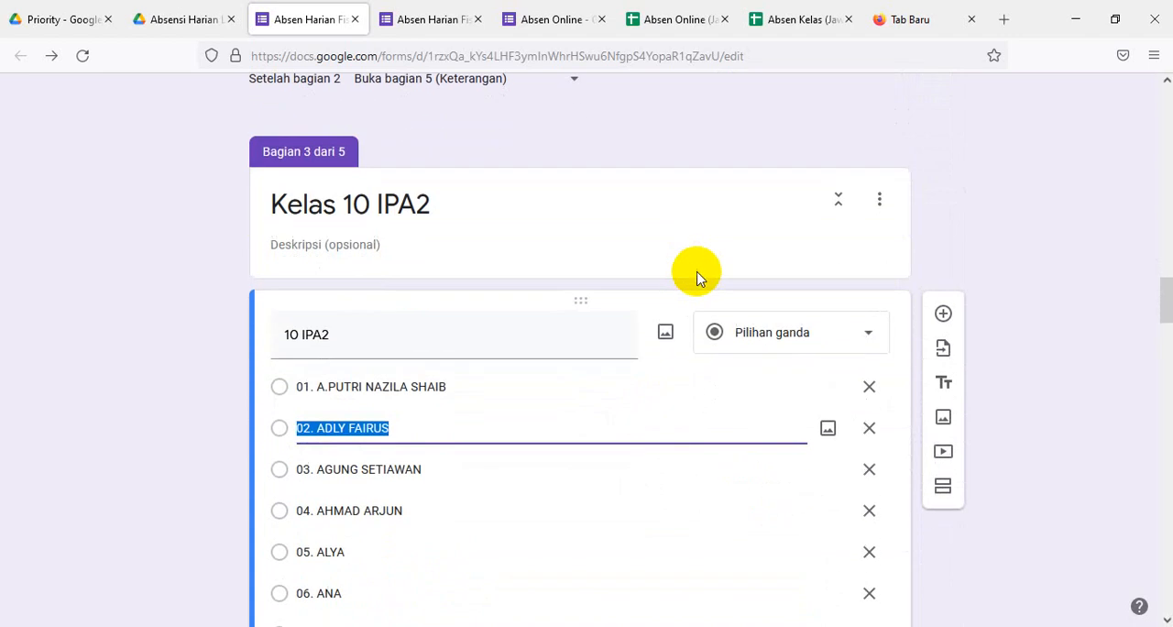
left_click(865, 337)
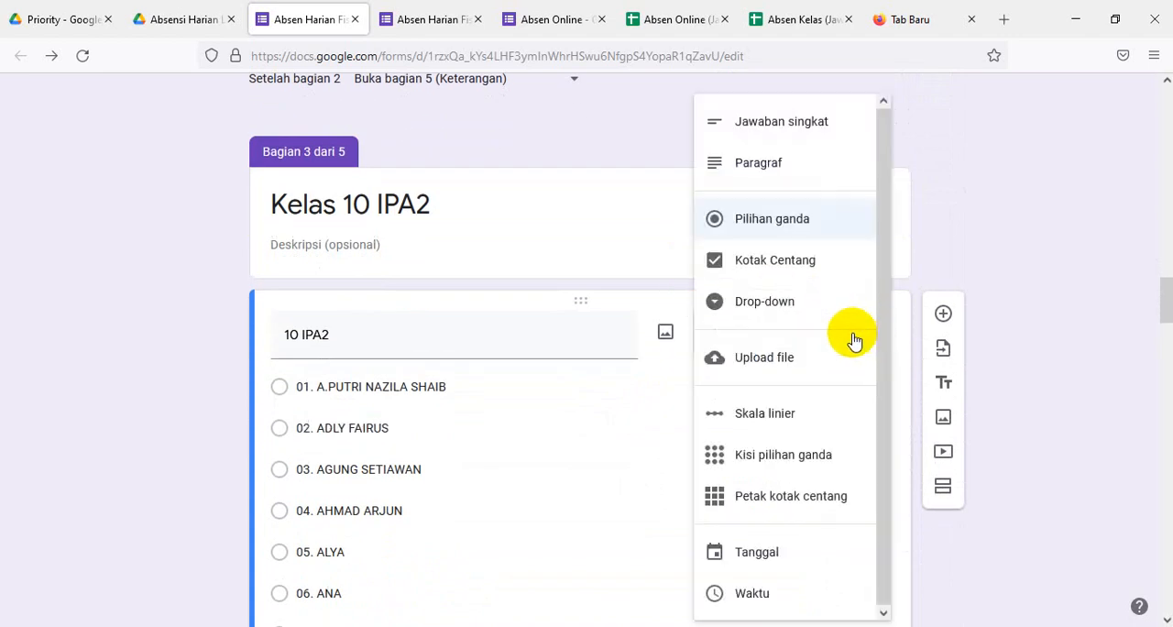
left_click(764, 302)
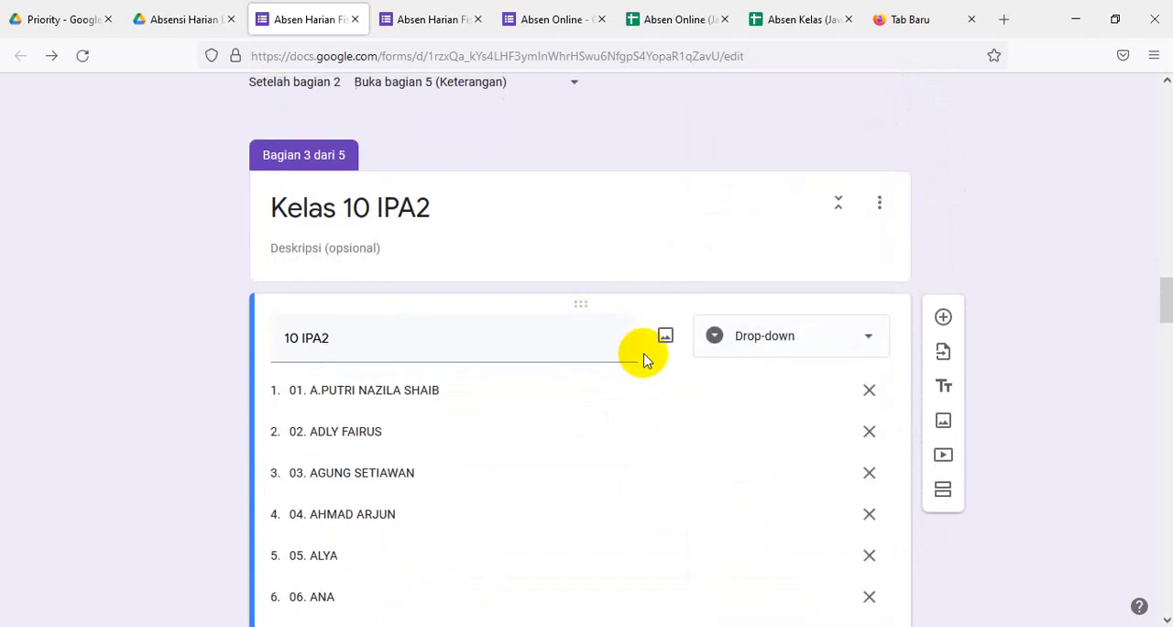
- Change the 10 IPA 3 student-name question in section 4 to the Drop-down type
scroll(646, 362, "down", 10)
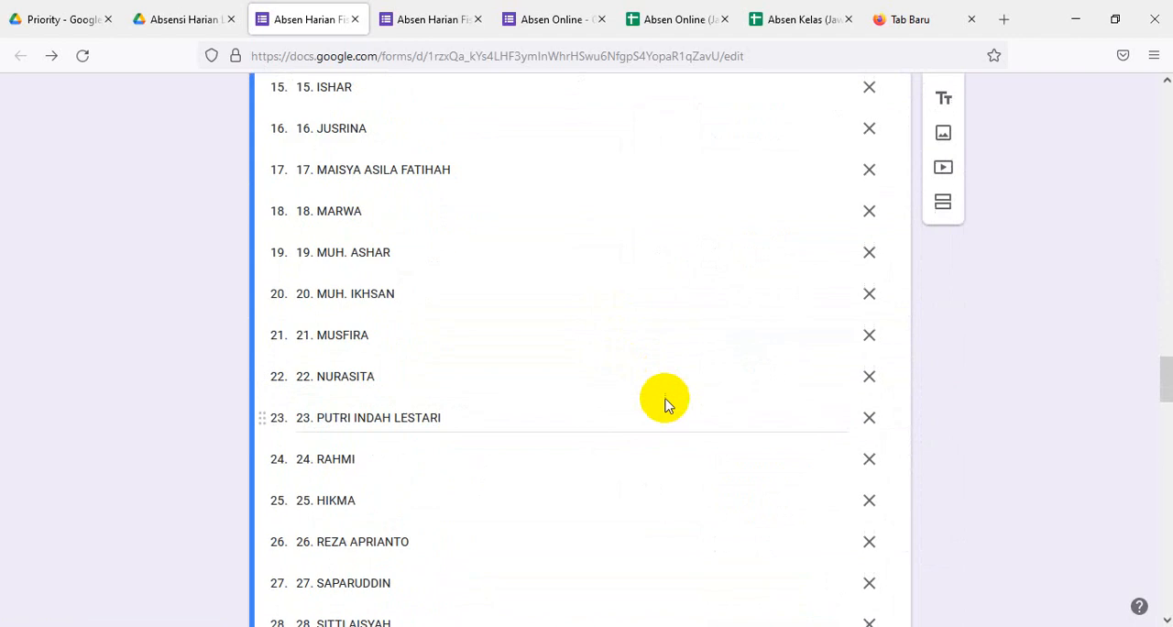
scroll(666, 404, "down", 5)
scroll(666, 400, "up", 1)
scroll(666, 401, "up", 2)
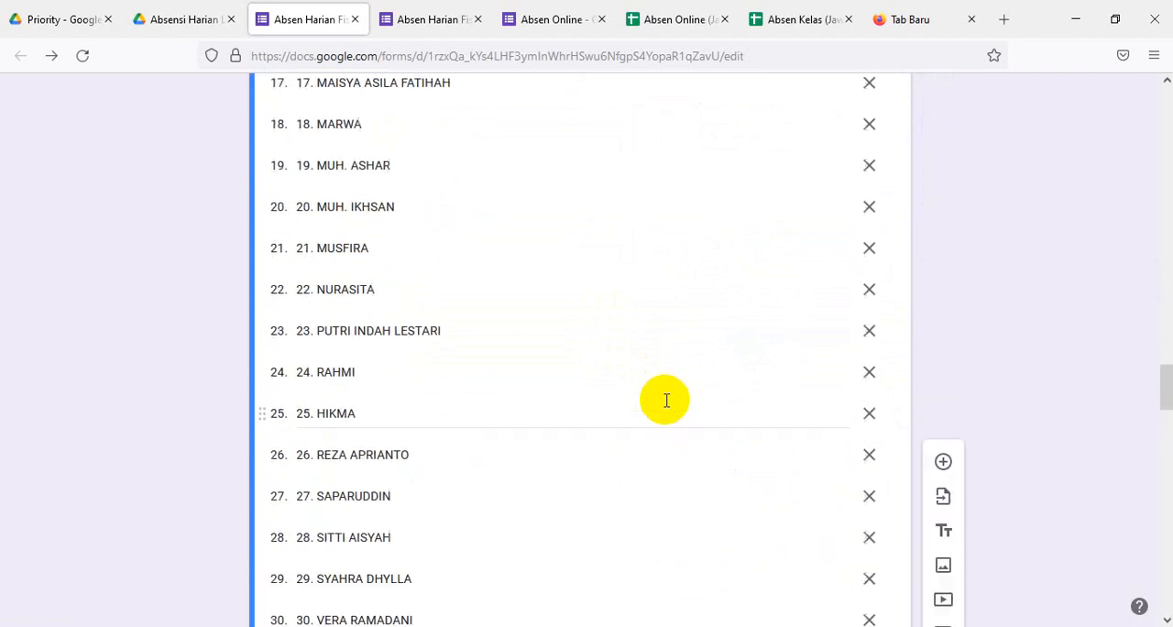
scroll(666, 401, "down", 1)
scroll(666, 400, "down", 2)
scroll(666, 401, "down", 3)
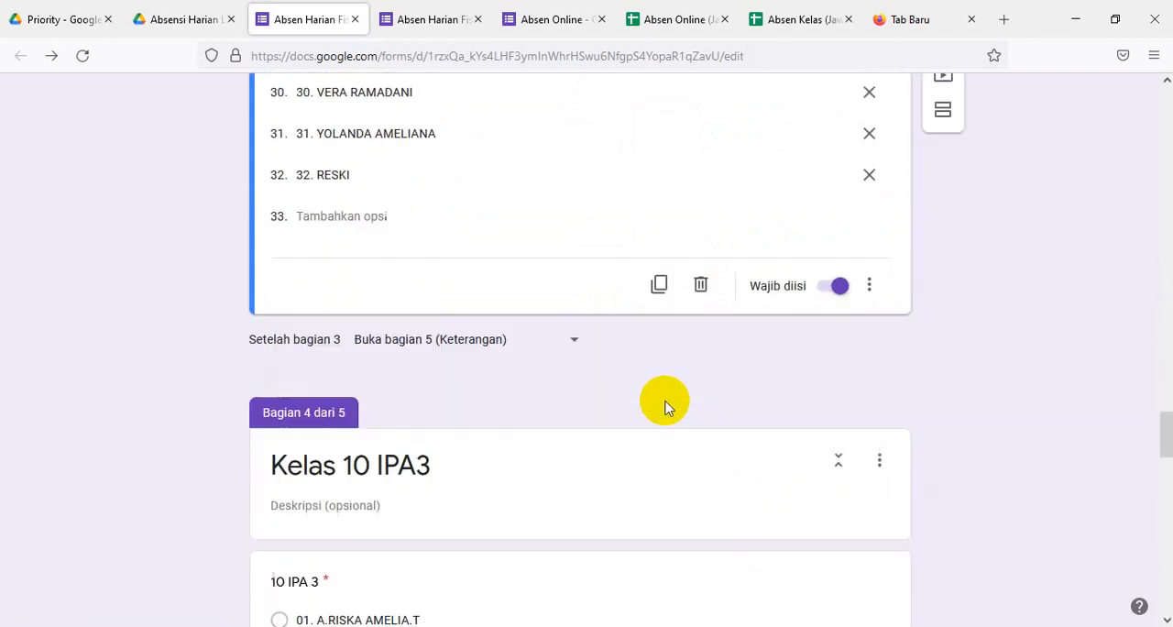
scroll(666, 403, "up", 2)
scroll(666, 403, "down", 4)
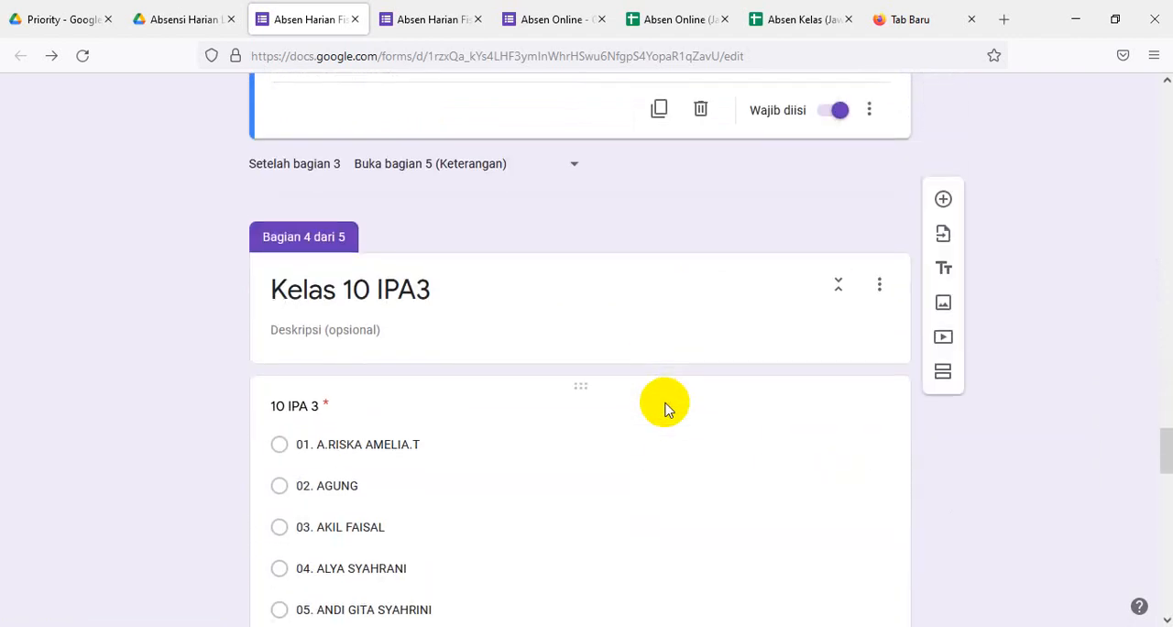
scroll(666, 405, "up", 2)
scroll(666, 403, "down", 3)
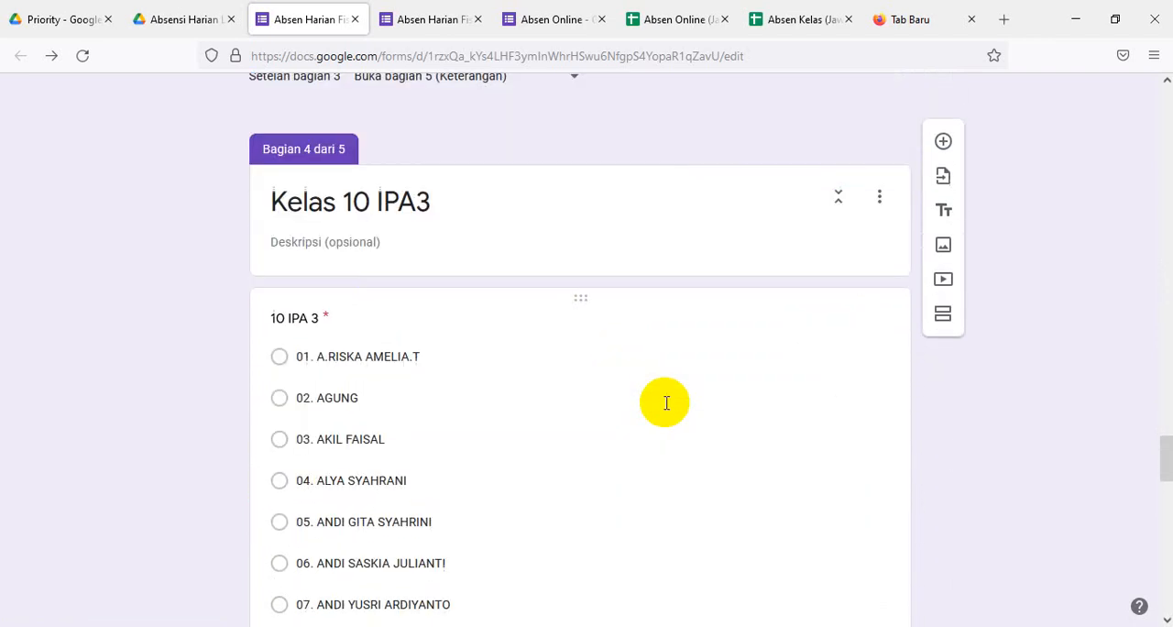
left_click(466, 406)
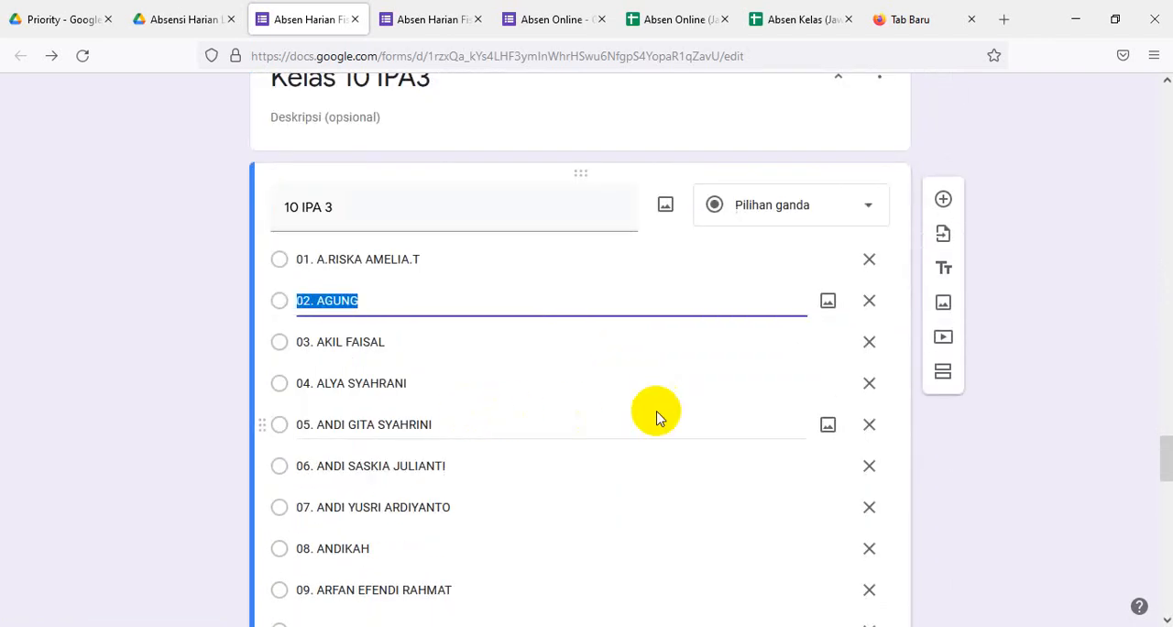
left_click(865, 205)
left_click(765, 308)
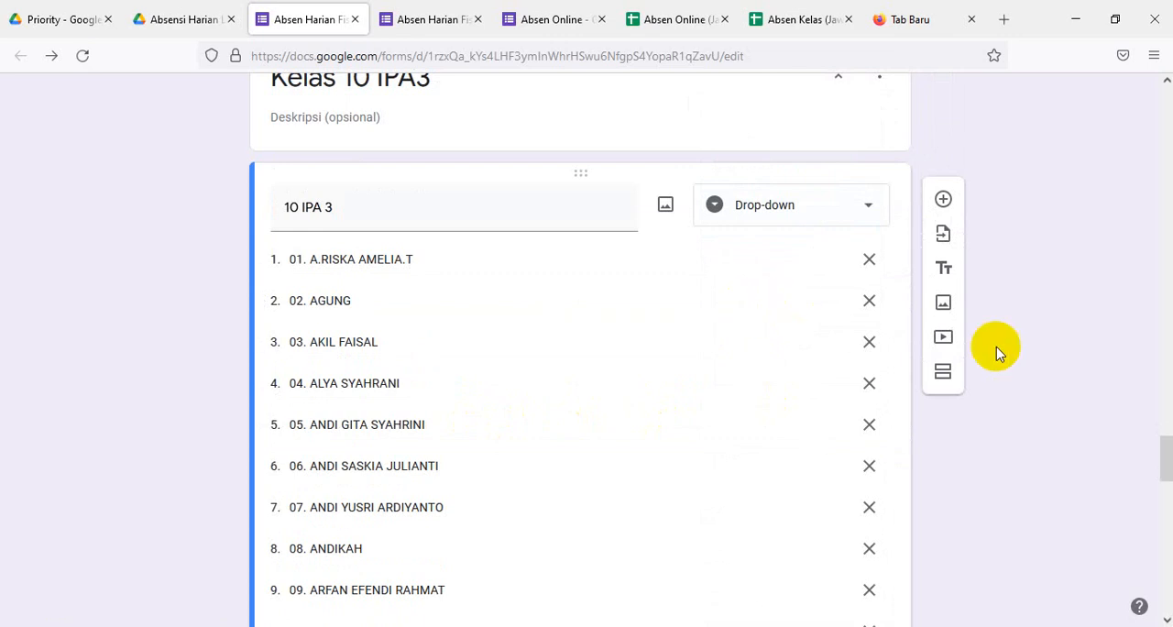
- Close the old form preview, discarding its unsaved answers, and the Absen Online form, and return to the Absen Harian Fisika editor
left_click_drag(1165, 453, 1163, 72)
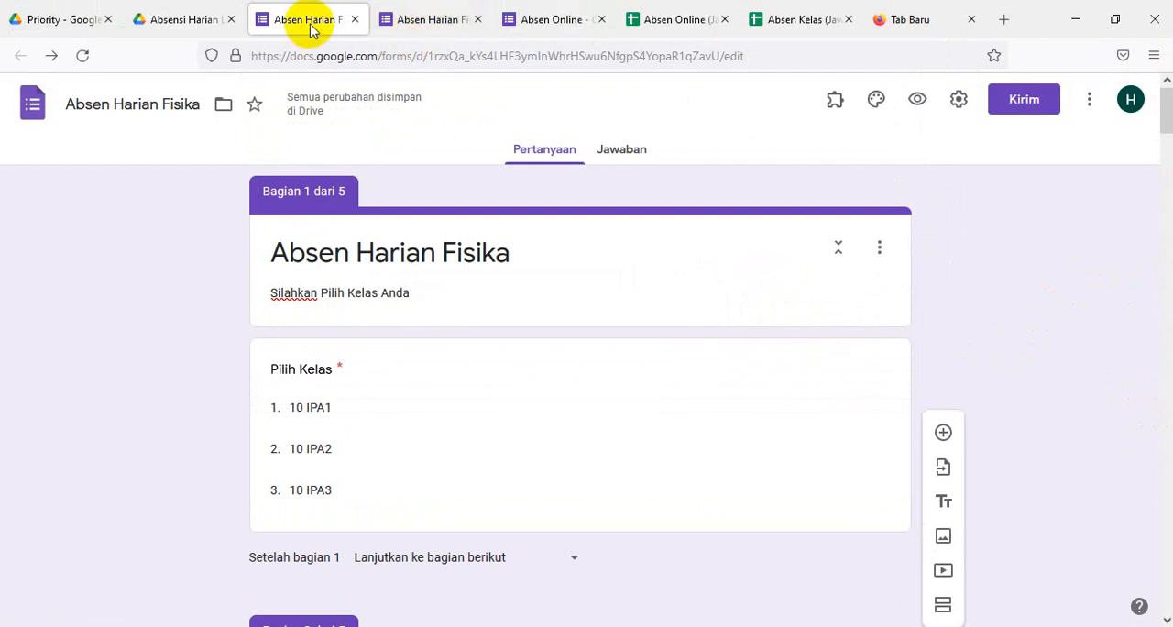
left_click(478, 21)
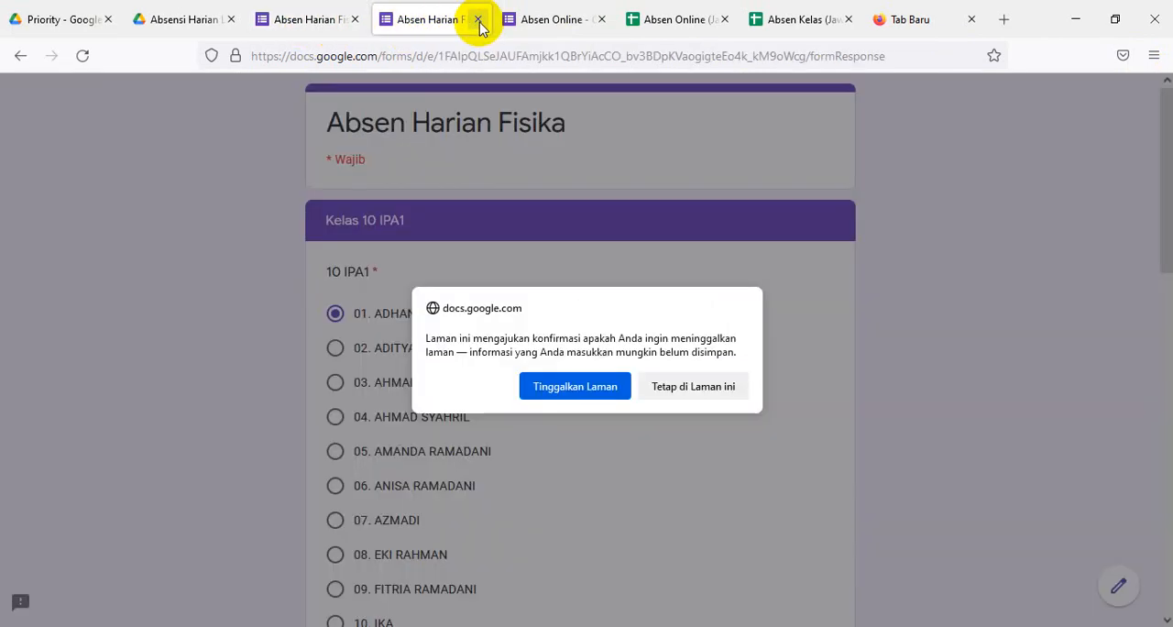
left_click(582, 386)
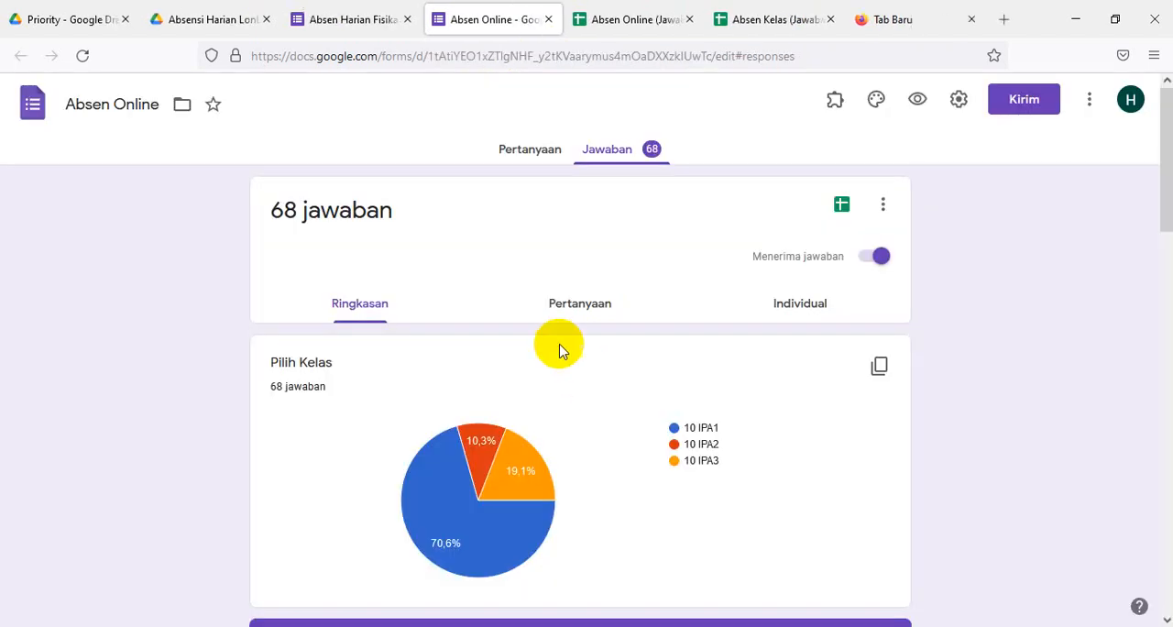
left_click(542, 20)
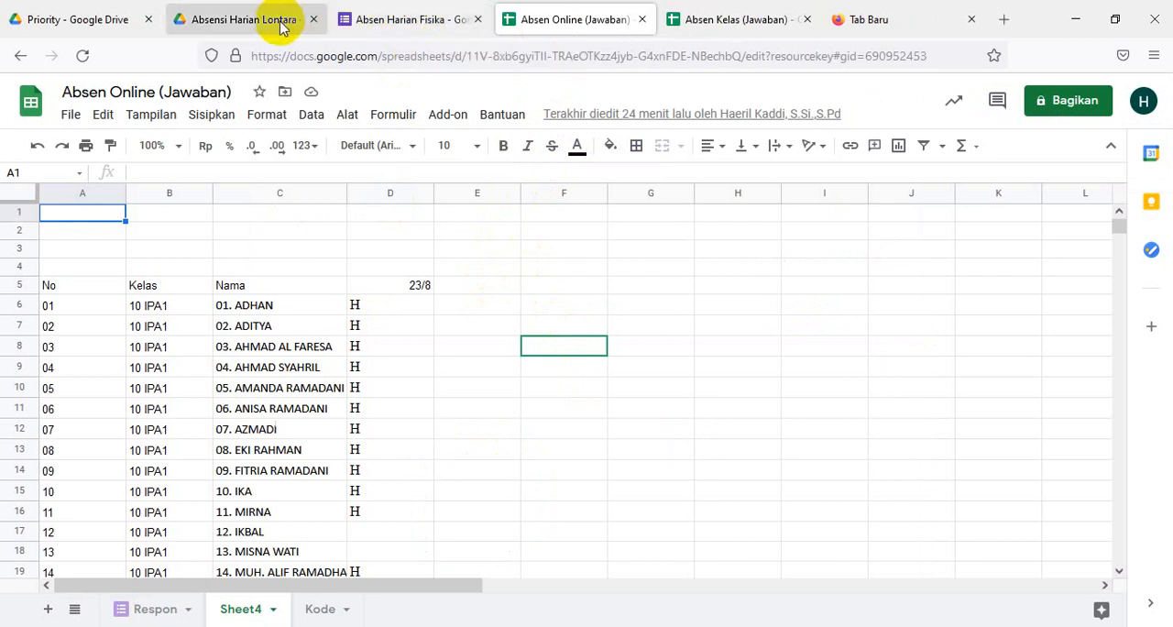
left_click(417, 29)
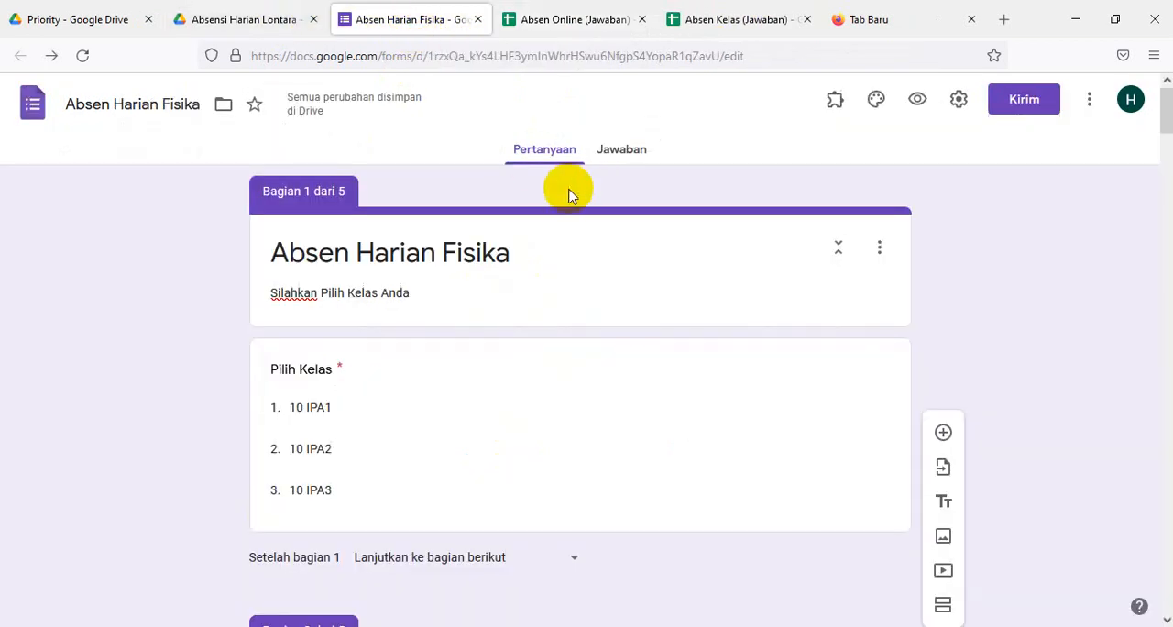
- Preview the Absen Harian Fisika form and proceed with 10 IPA1 as the class
left_click(916, 102)
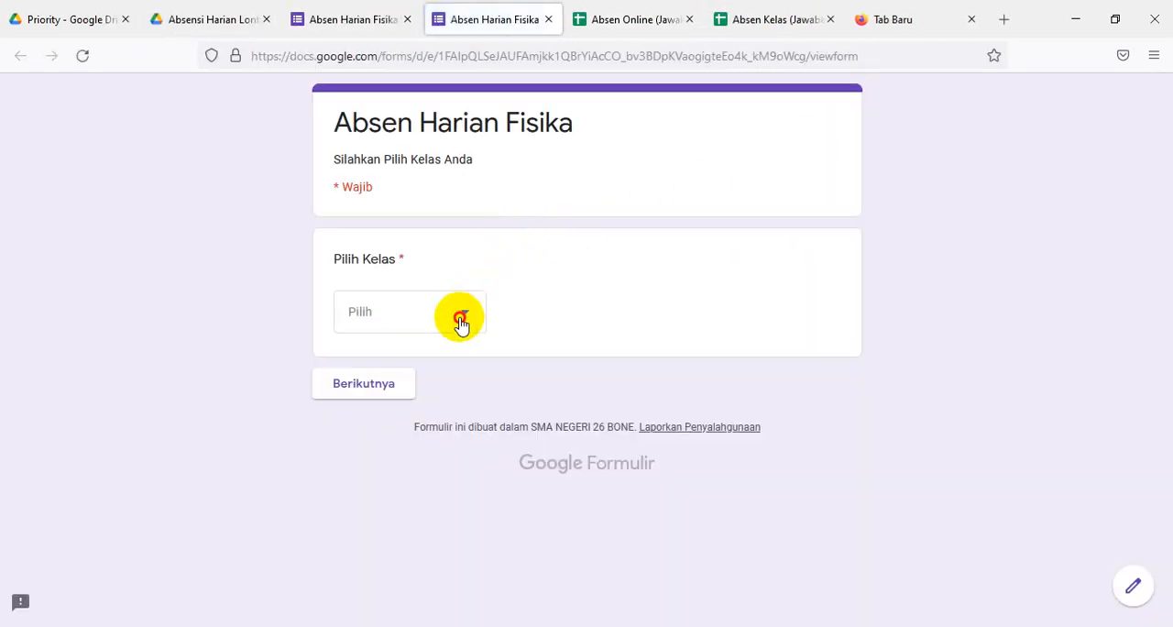
left_click(460, 321)
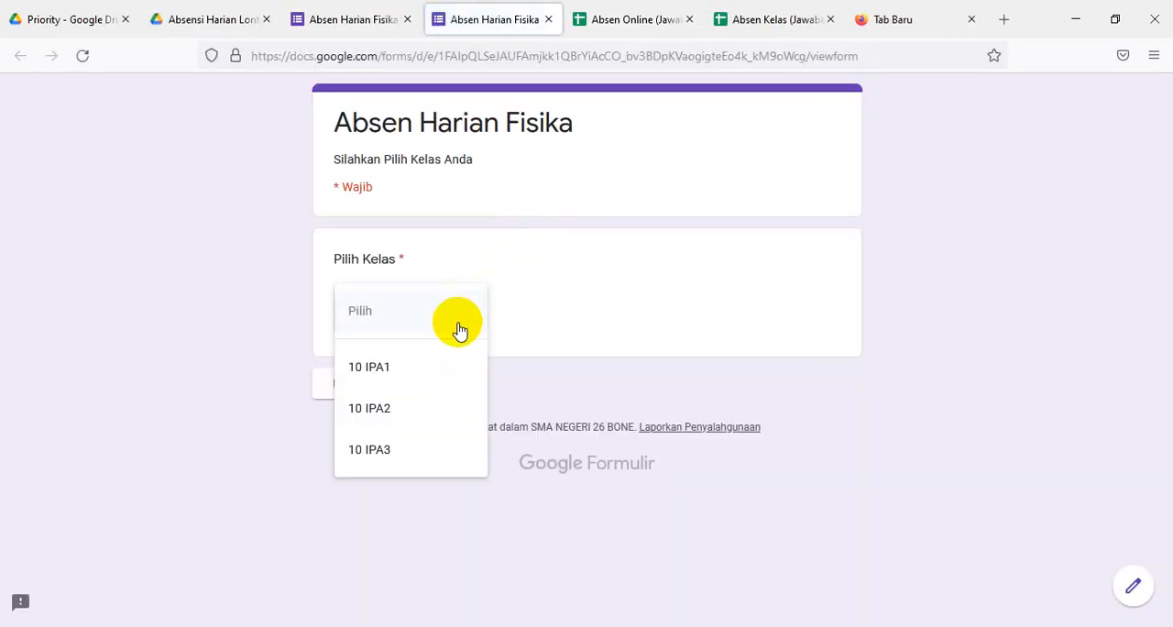
left_click(381, 377)
left_click(371, 386)
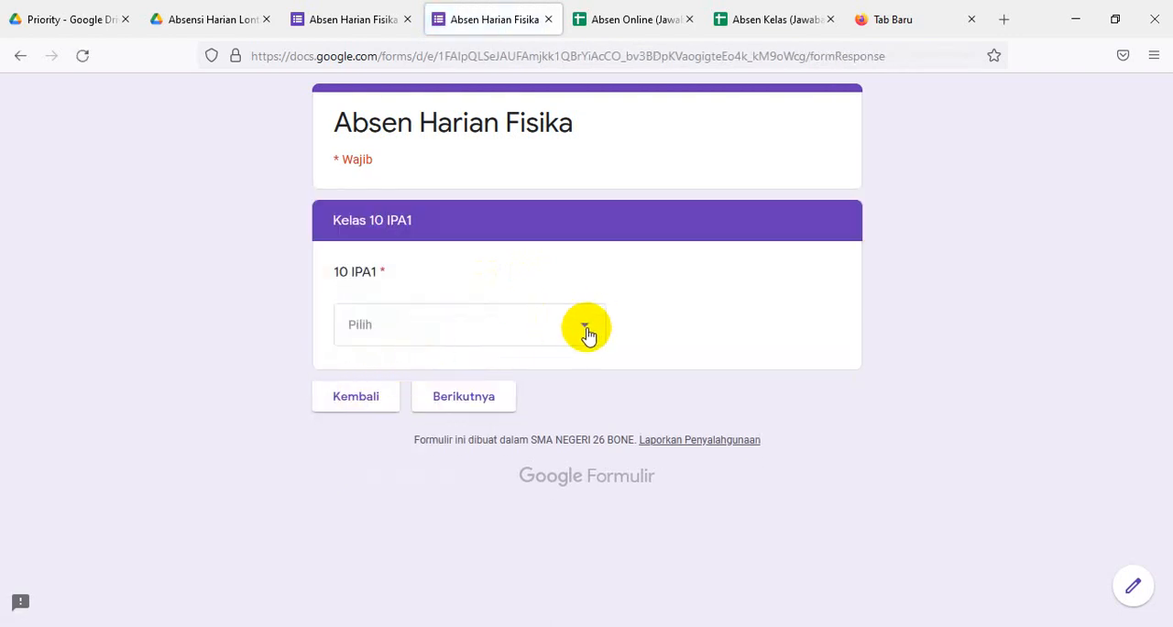
- Choose student 01 from the 10 IPA1 list and submit the response with Kehadiran set to H
left_click(587, 334)
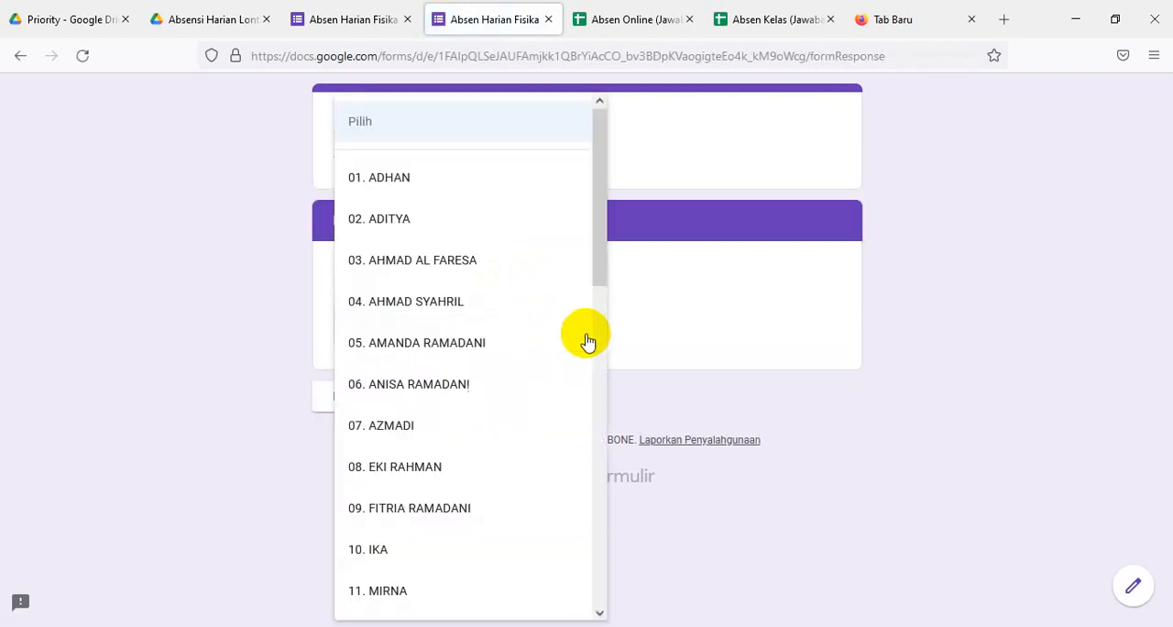
left_click(399, 179)
left_click(474, 395)
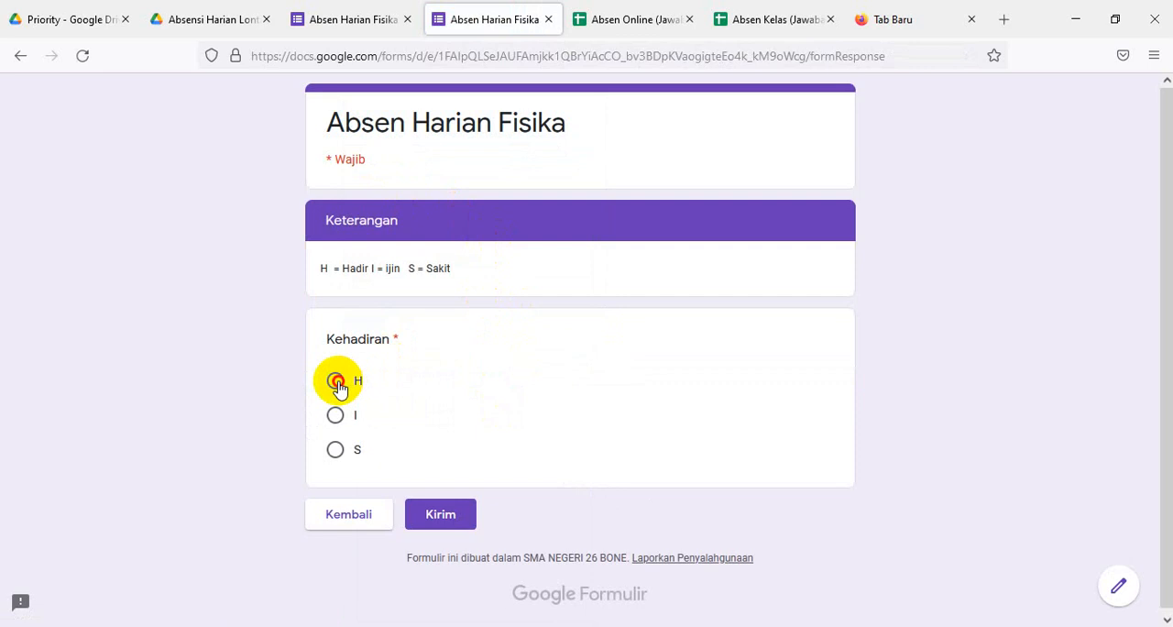
left_click(337, 383)
left_click(441, 516)
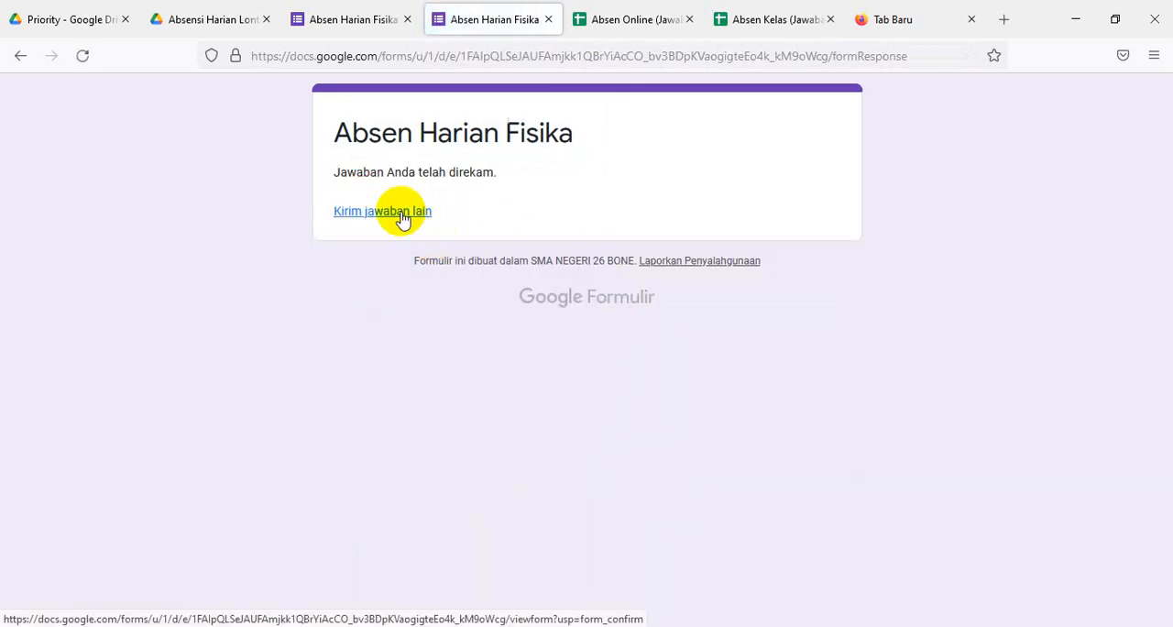
- Start another response and proceed to the name section for class 10 IPA1
left_click(401, 212)
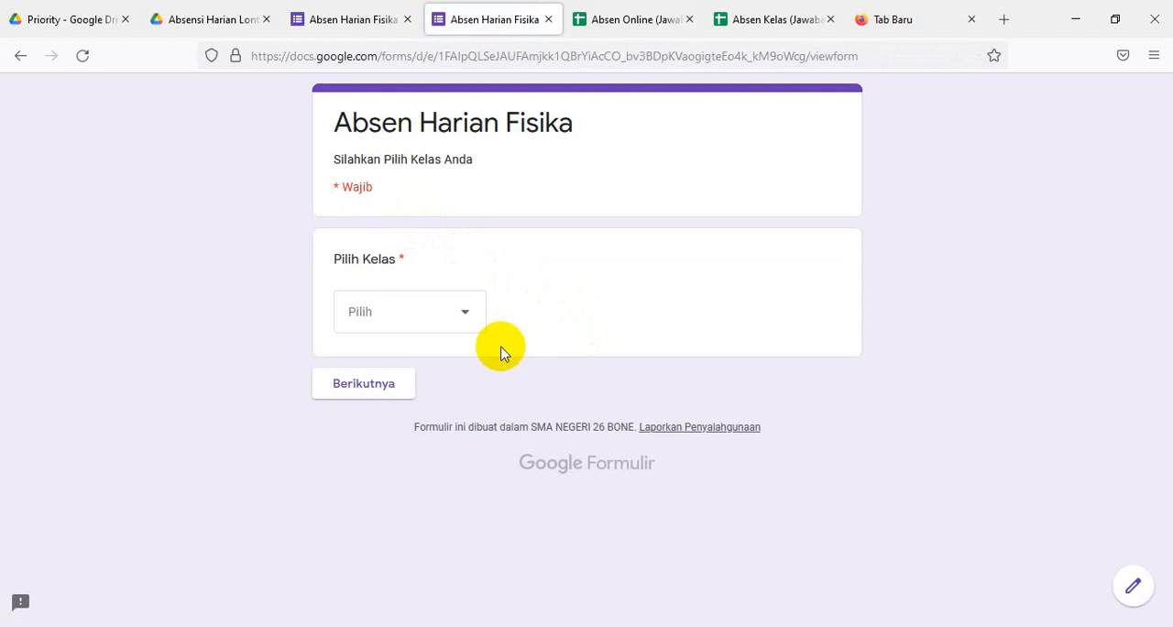
left_click(459, 320)
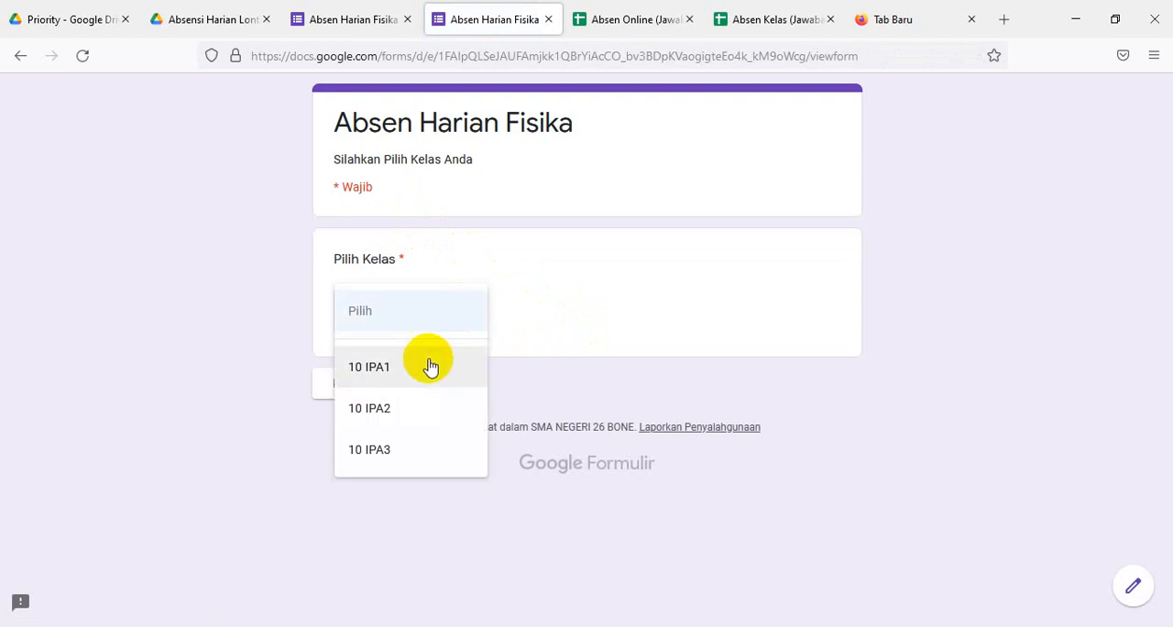
left_click(382, 382)
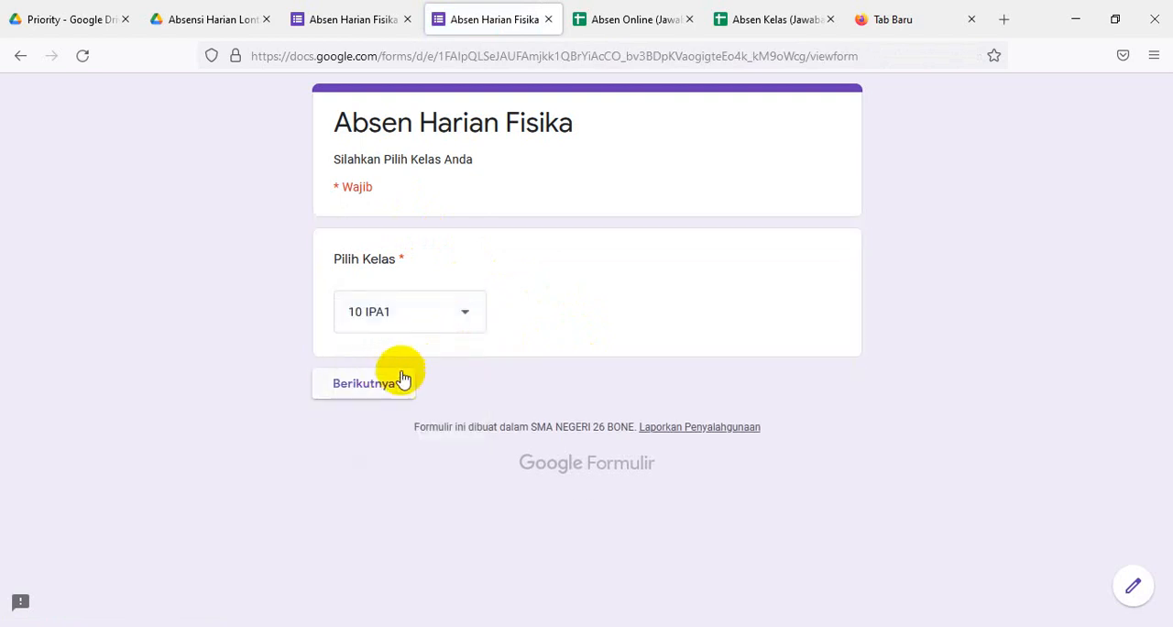
left_click(382, 386)
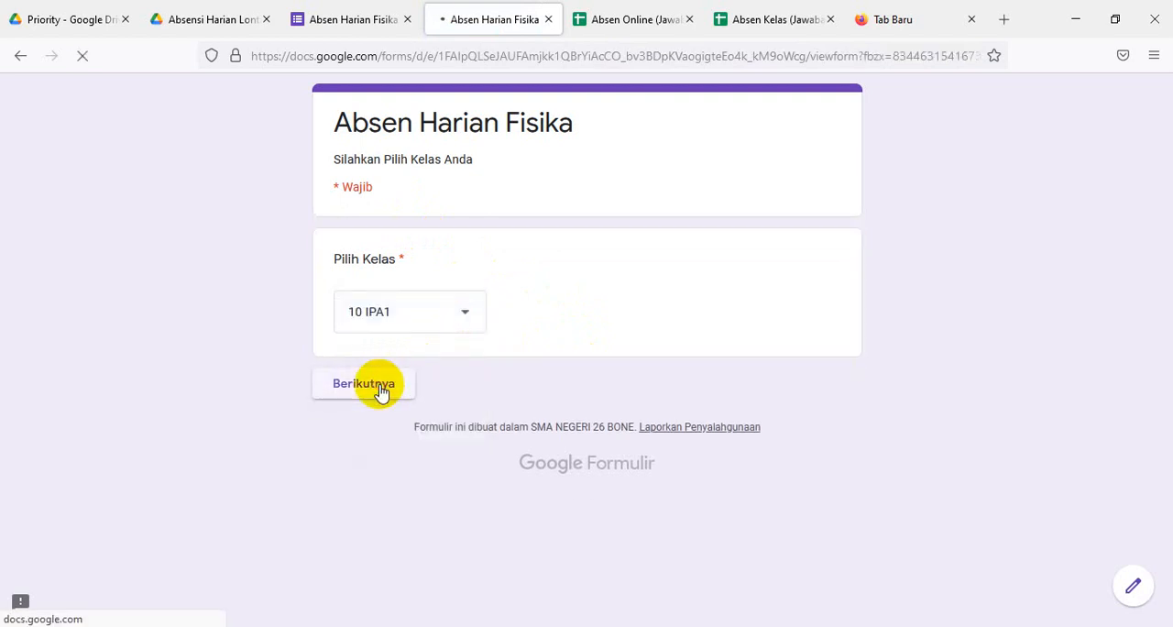
- Choose student 06 from the 10 IPA1 list and submit the response with Kehadiran set to H
left_click(585, 328)
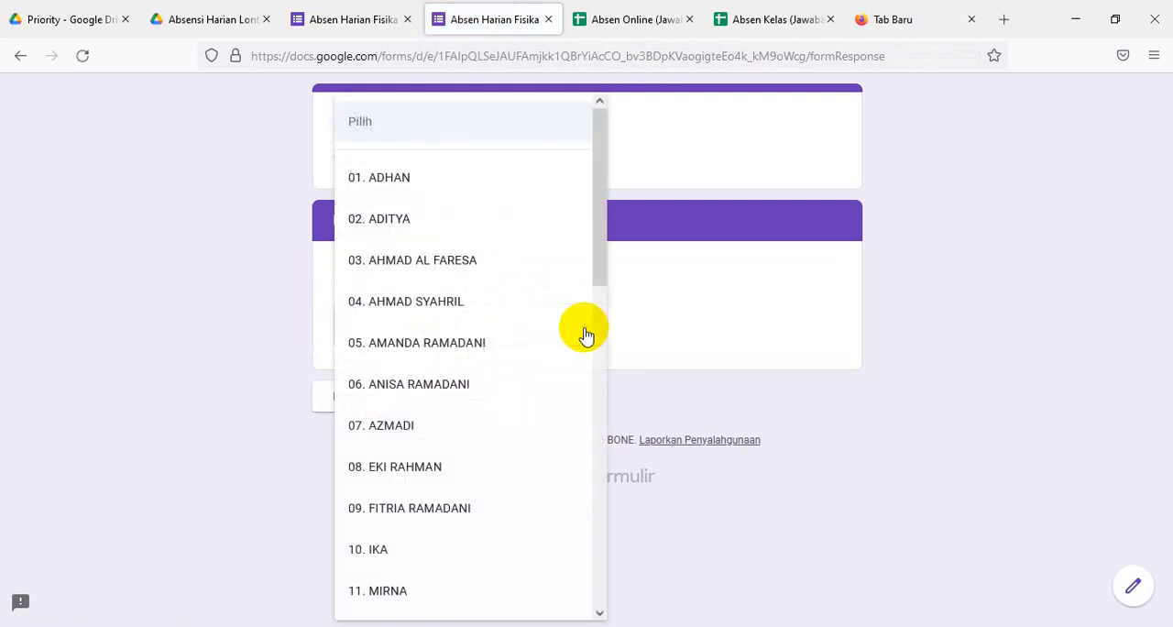
left_click(406, 385)
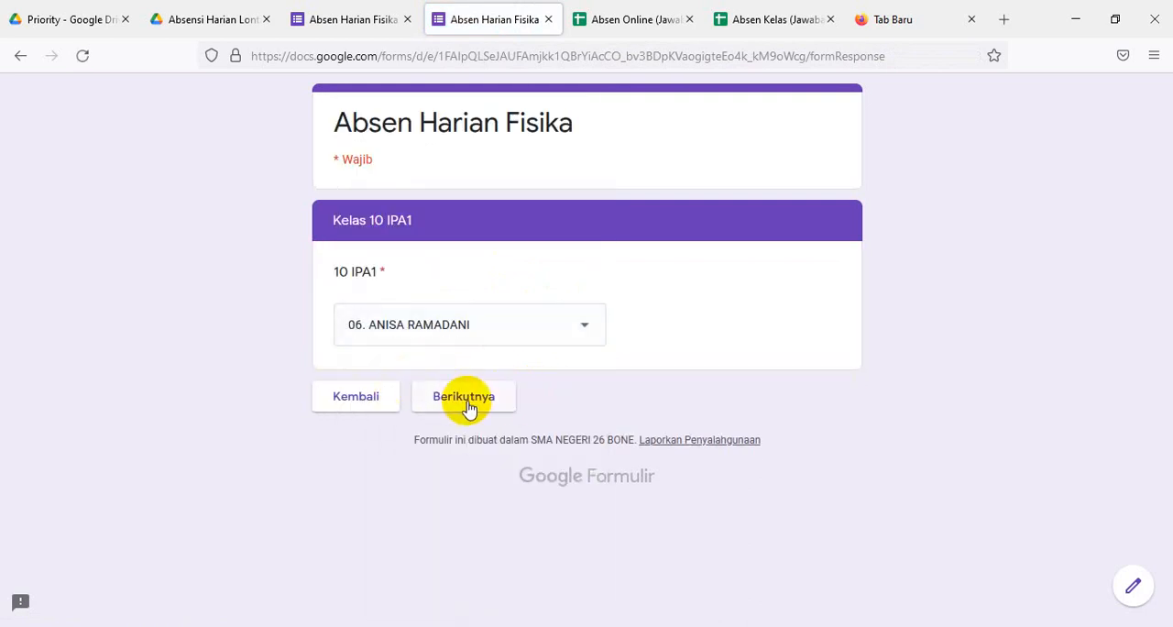
left_click(466, 399)
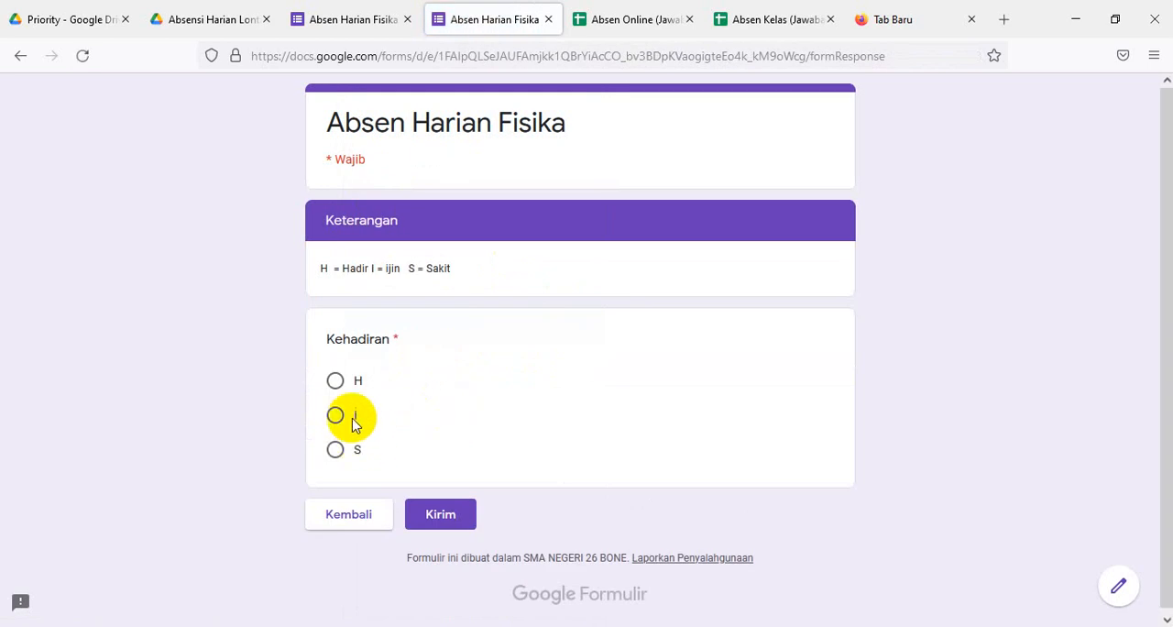
left_click(336, 383)
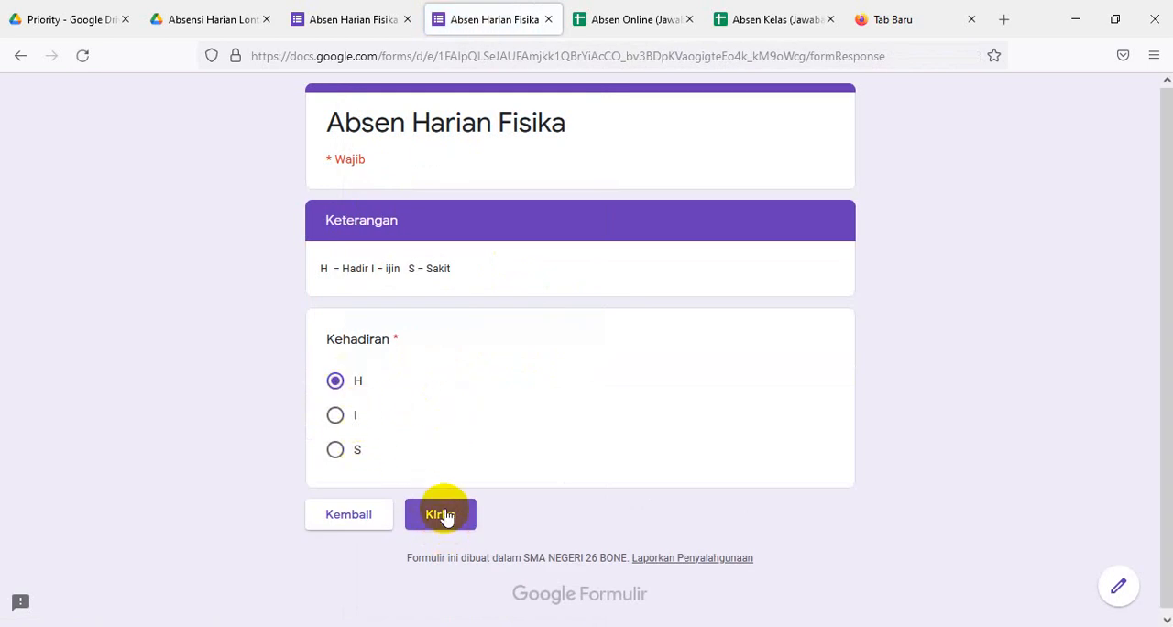
left_click(445, 516)
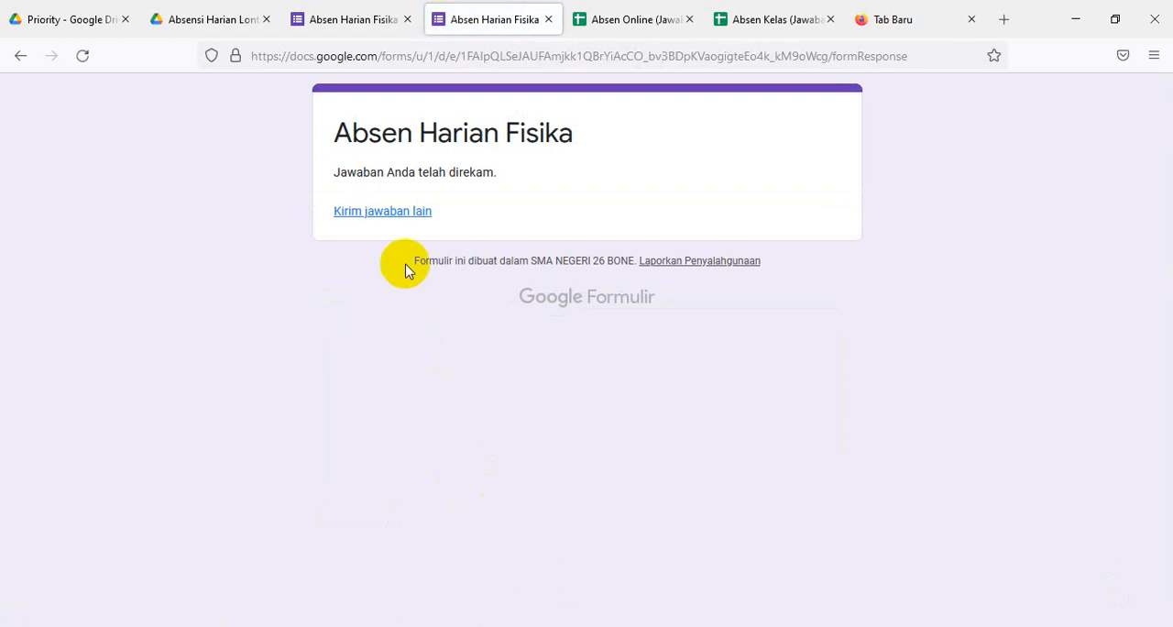
- Submit another response for student 07 of class 10 IPA1 with Kehadiran set to S
left_click(403, 220)
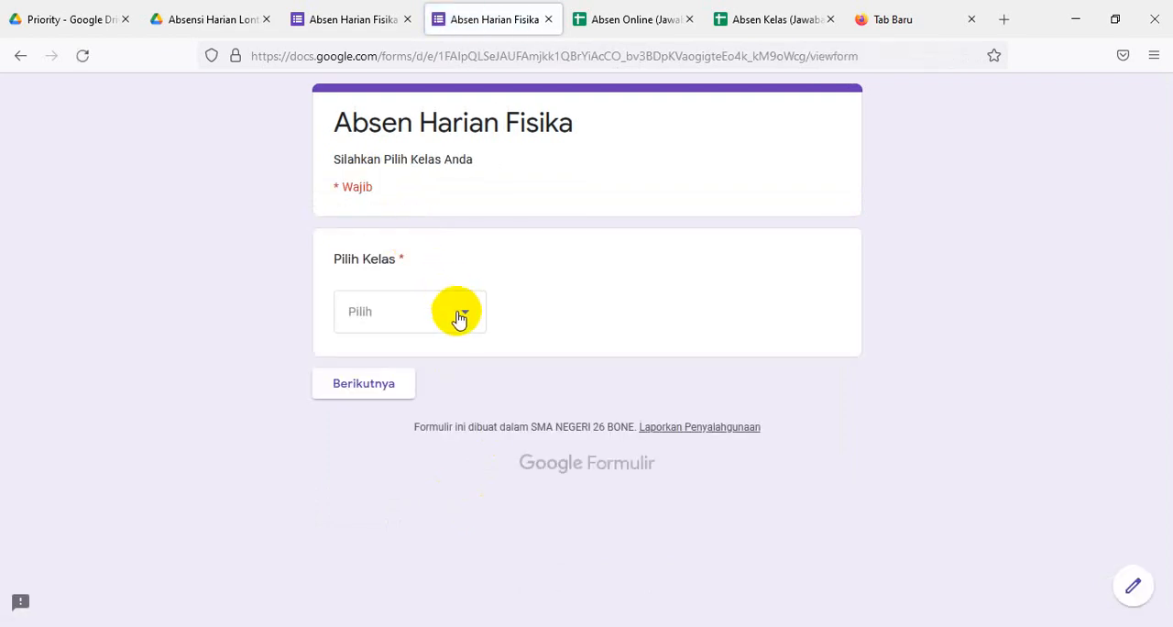
left_click(464, 316)
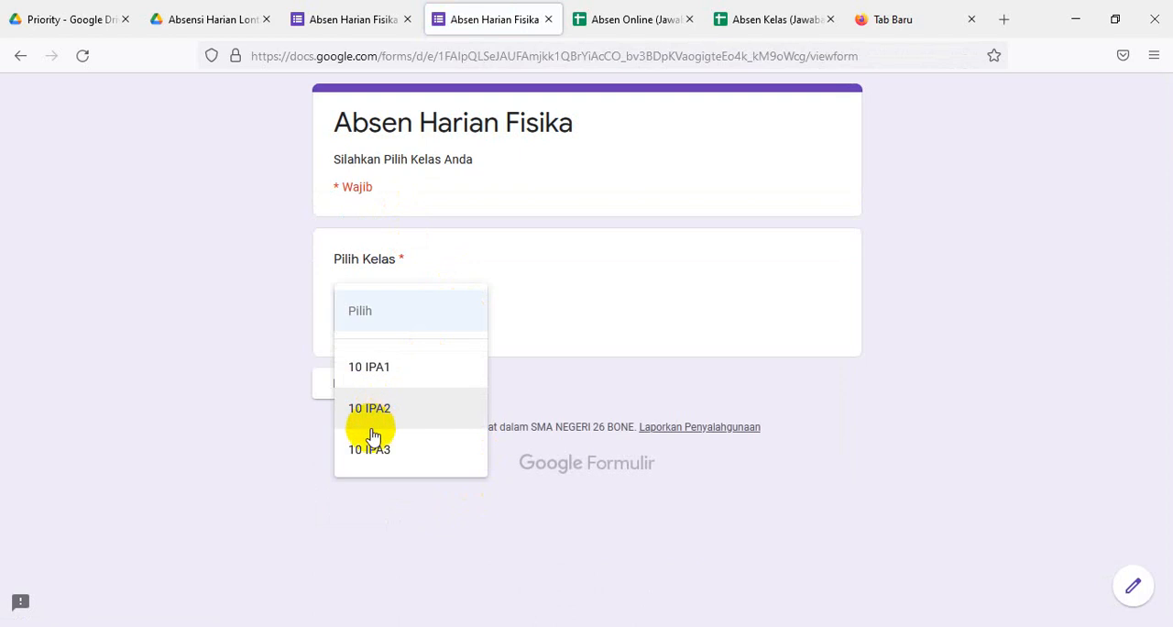
left_click(384, 369)
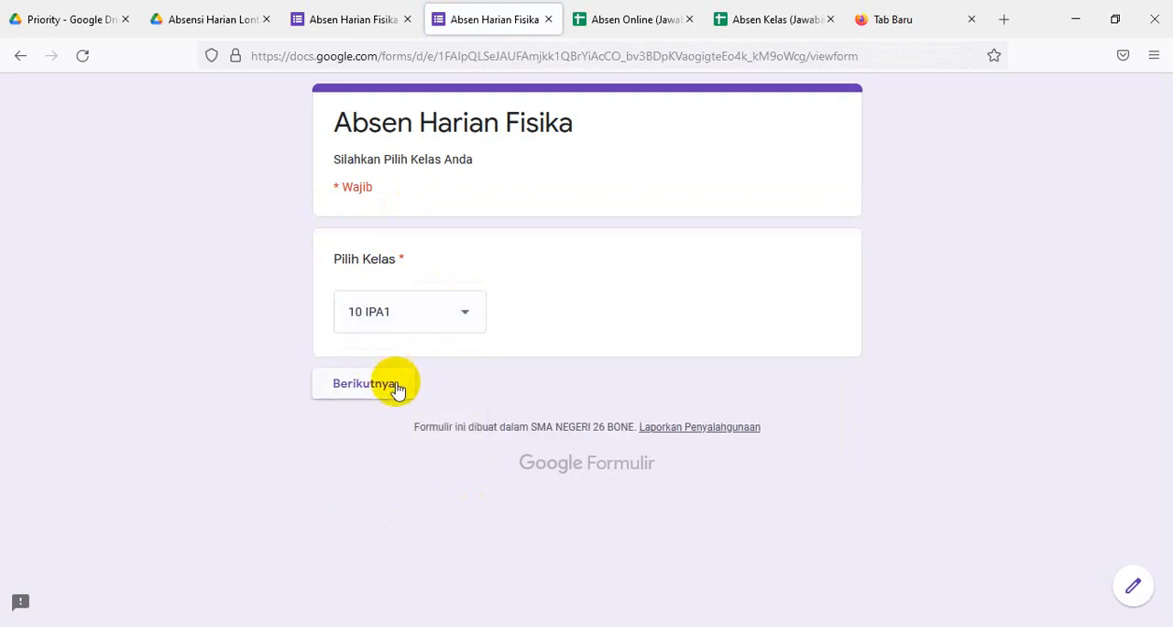
left_click(396, 389)
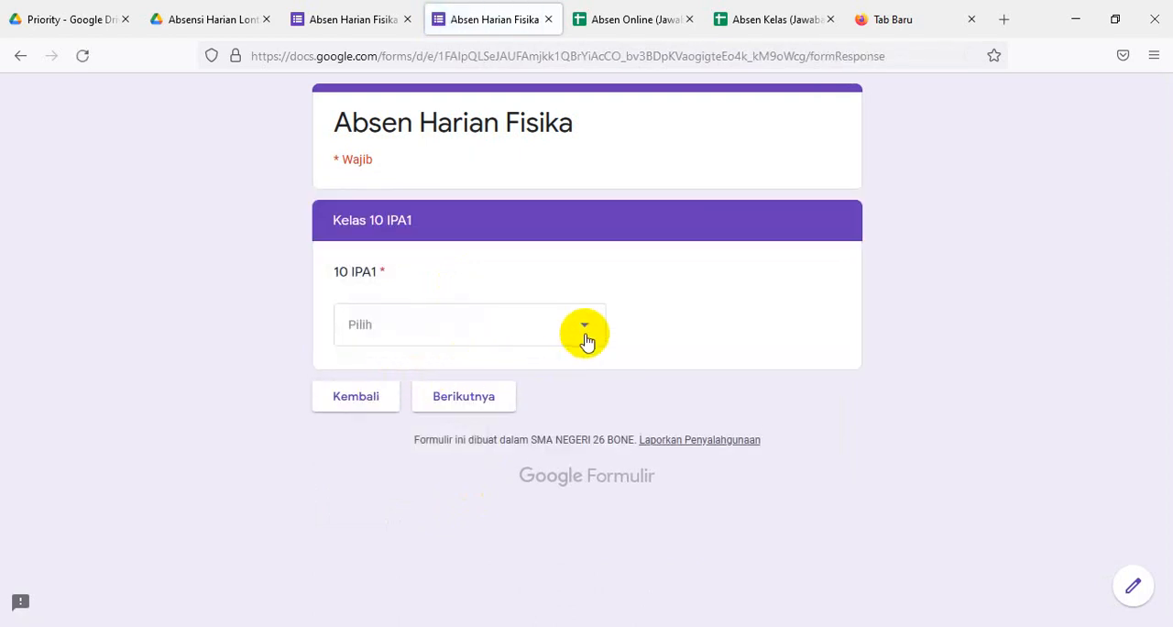
left_click(586, 337)
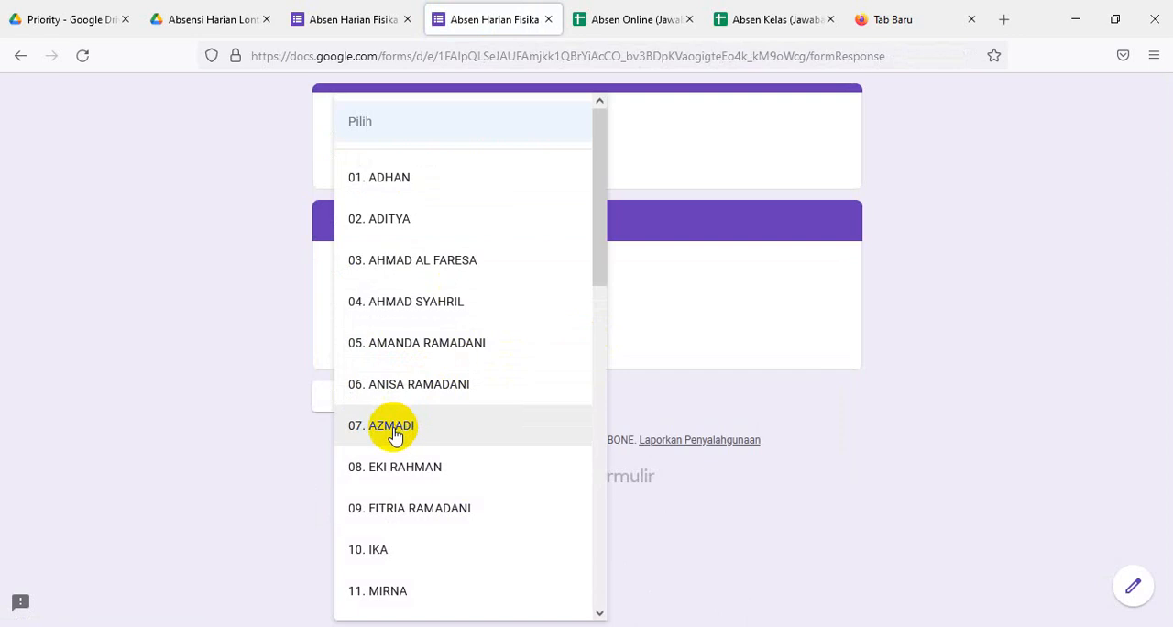
left_click(394, 429)
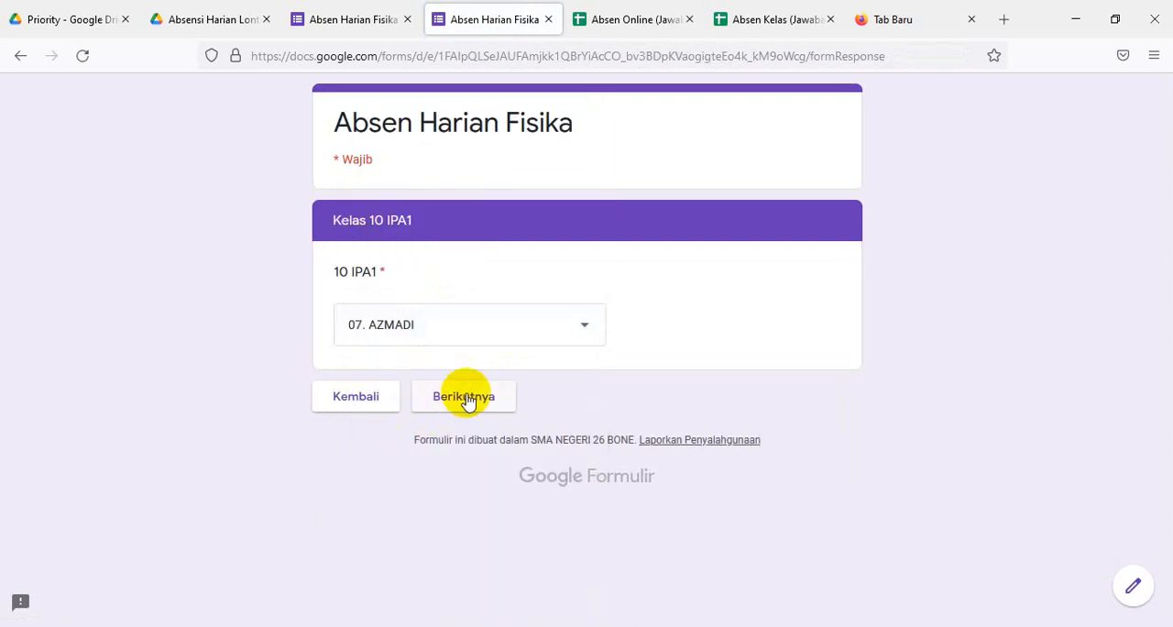
left_click(467, 401)
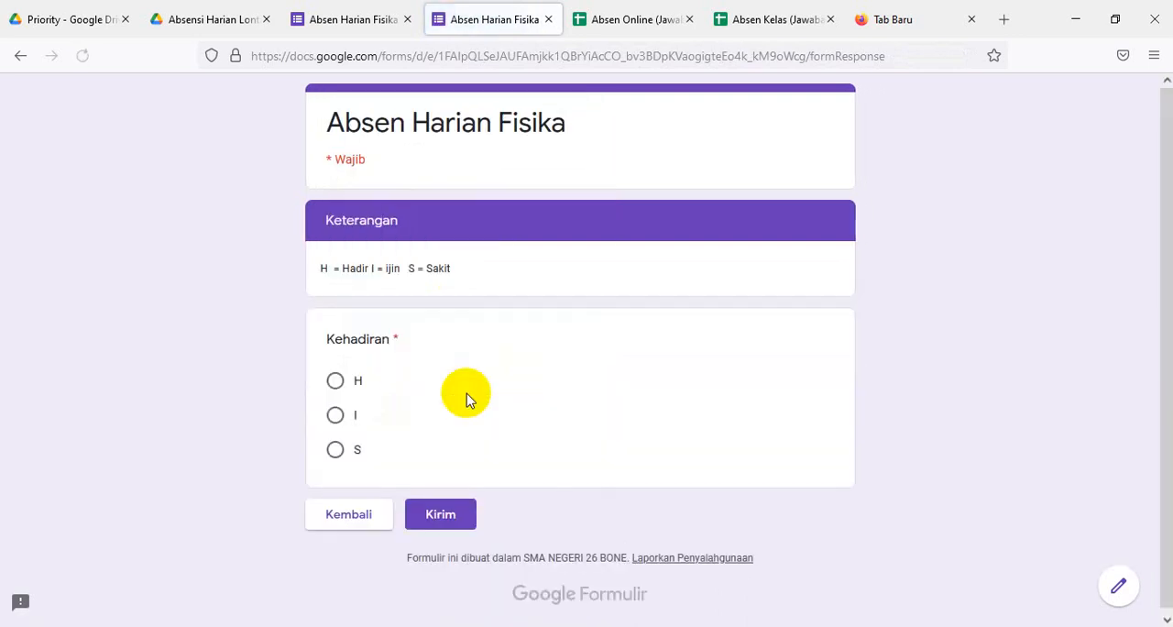
left_click(336, 449)
left_click(441, 515)
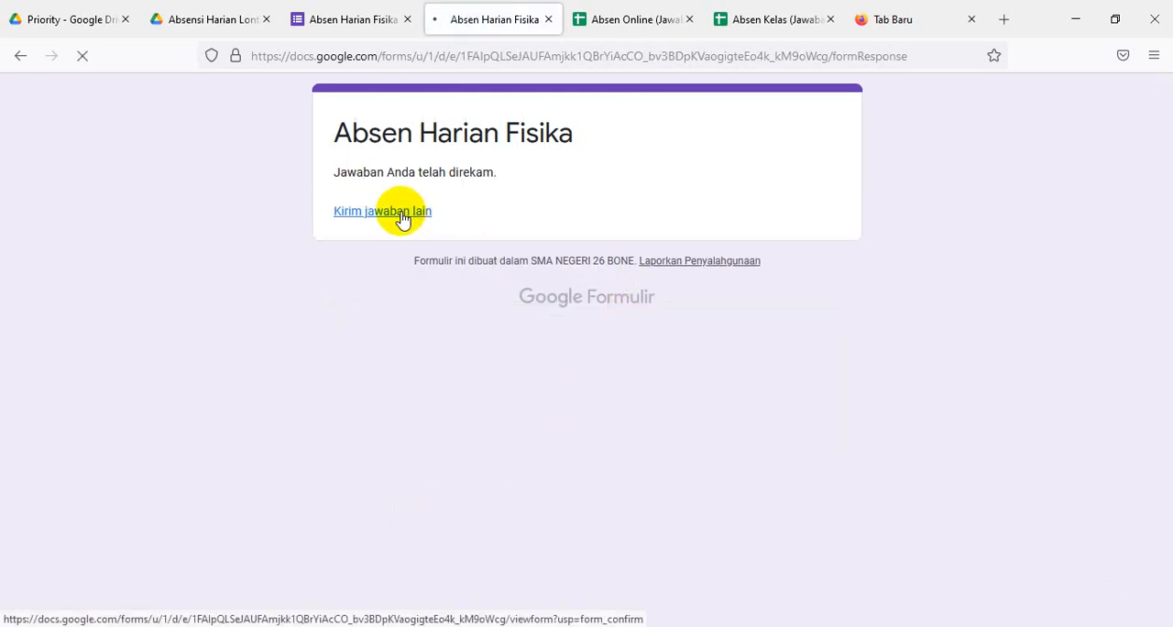
- Submit another response for student 02 of class 10 IPA2 with Kehadiran set to H
left_click(467, 320)
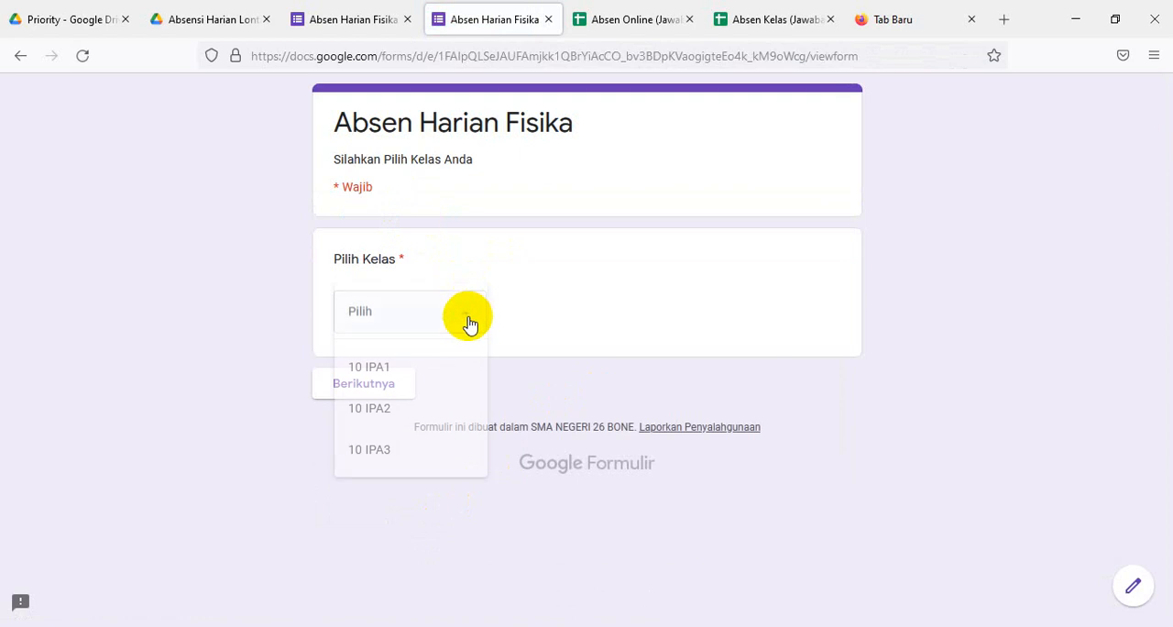
left_click(371, 410)
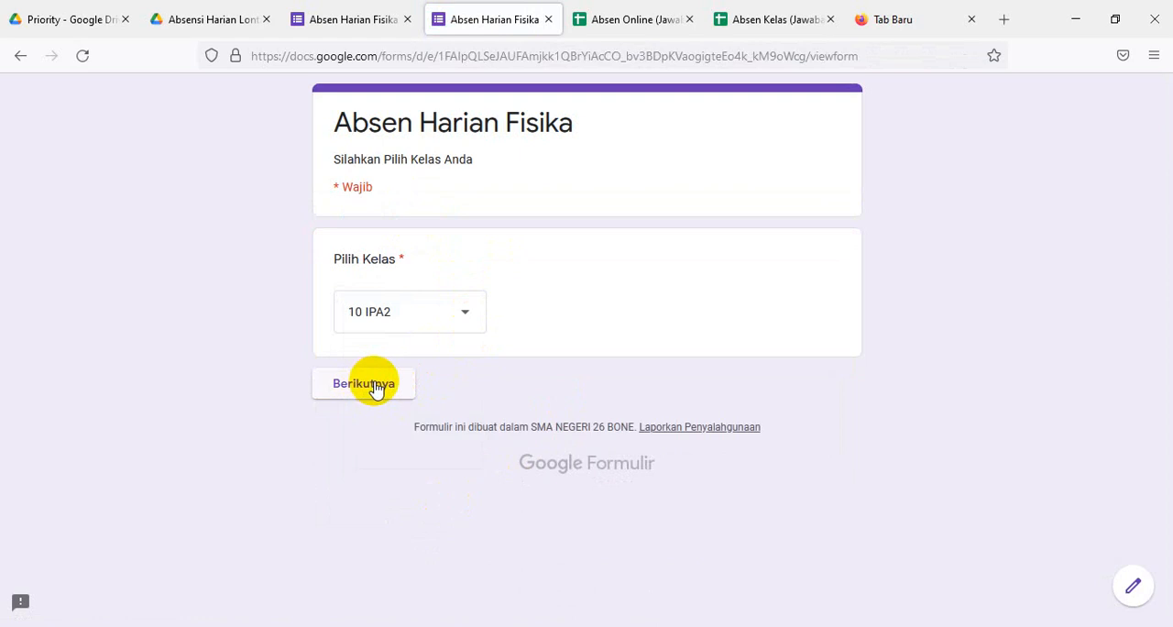
left_click(371, 385)
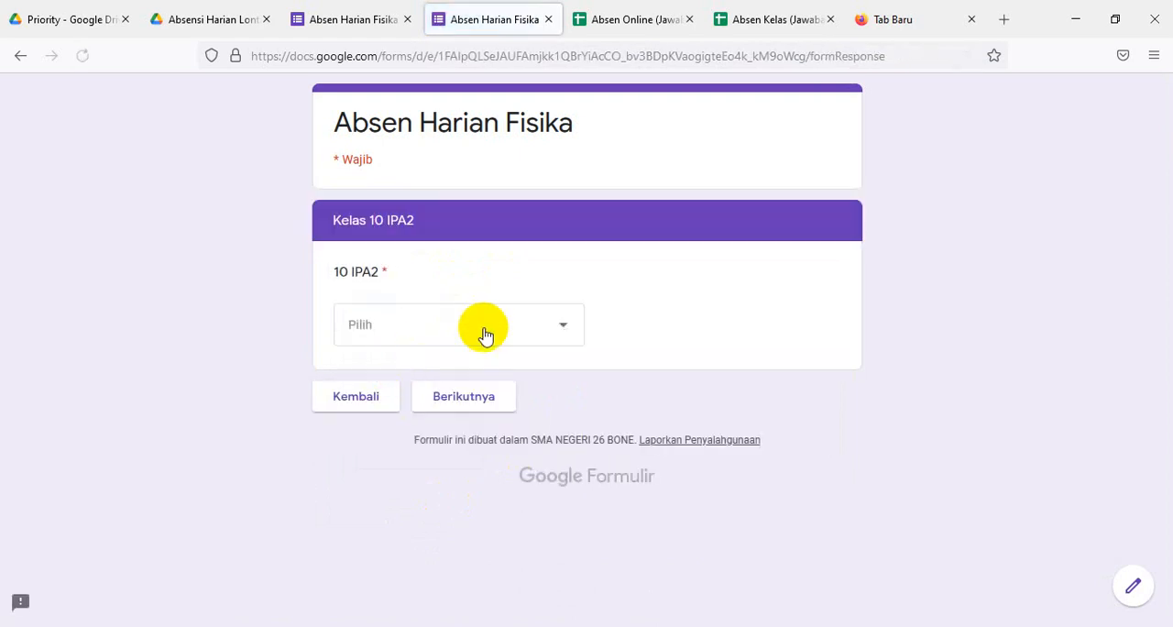
left_click(563, 328)
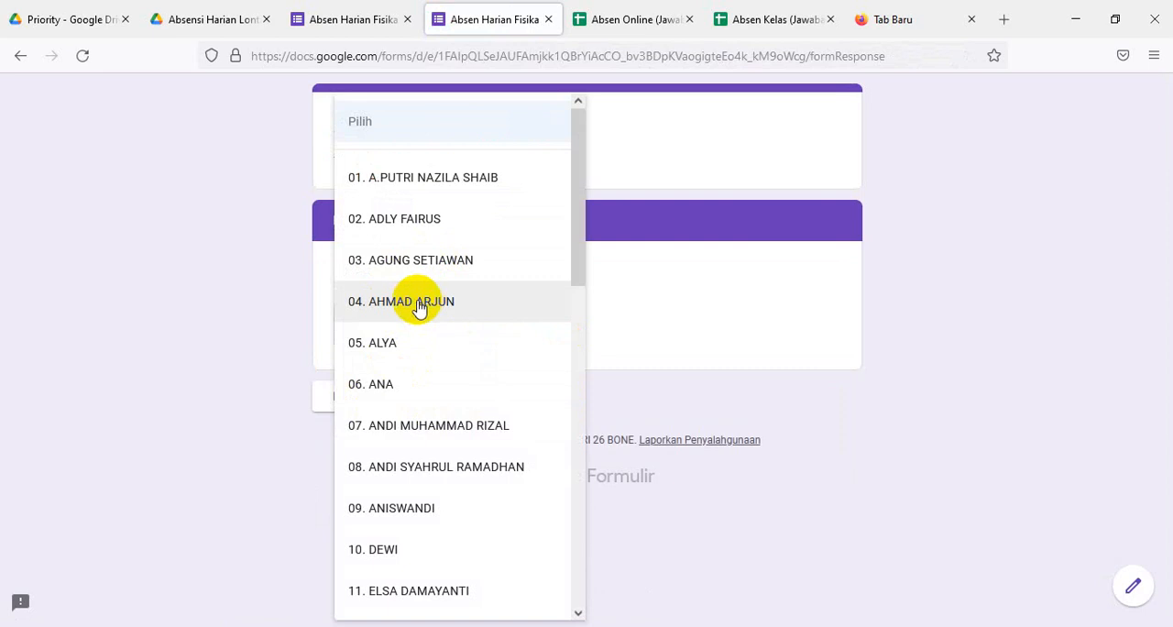
left_click(406, 220)
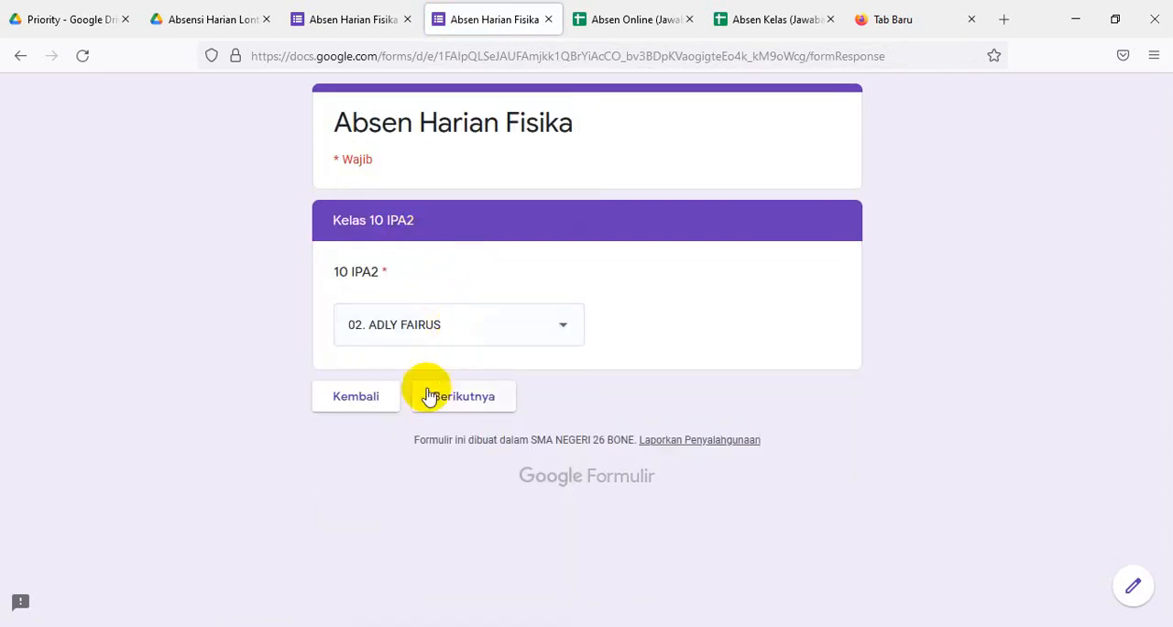
left_click(461, 397)
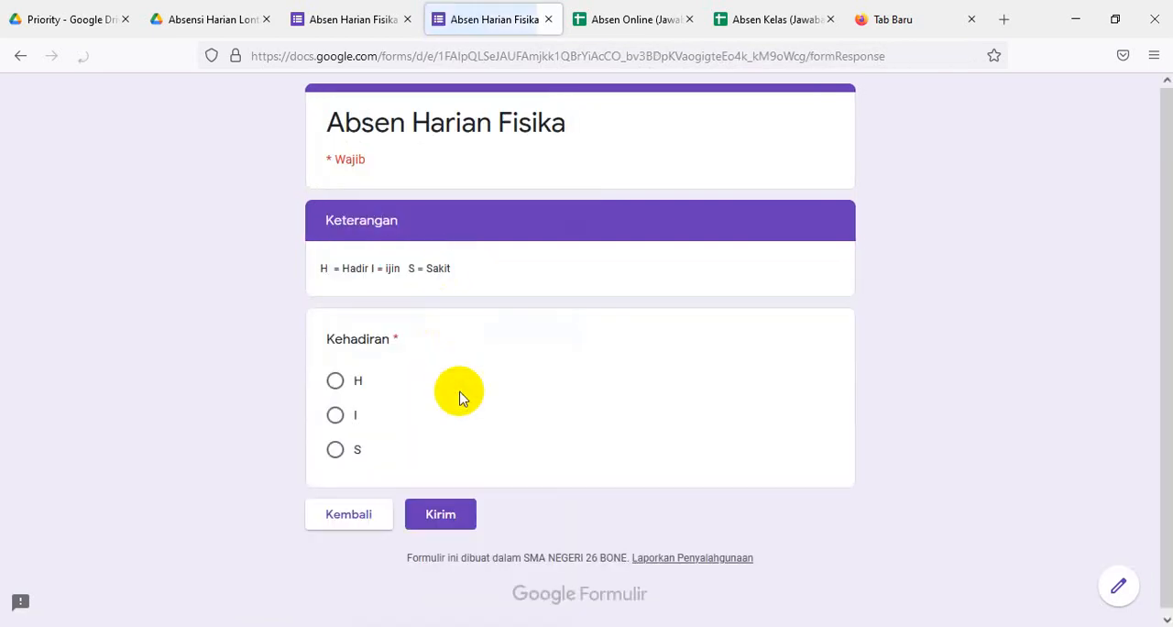
left_click(336, 380)
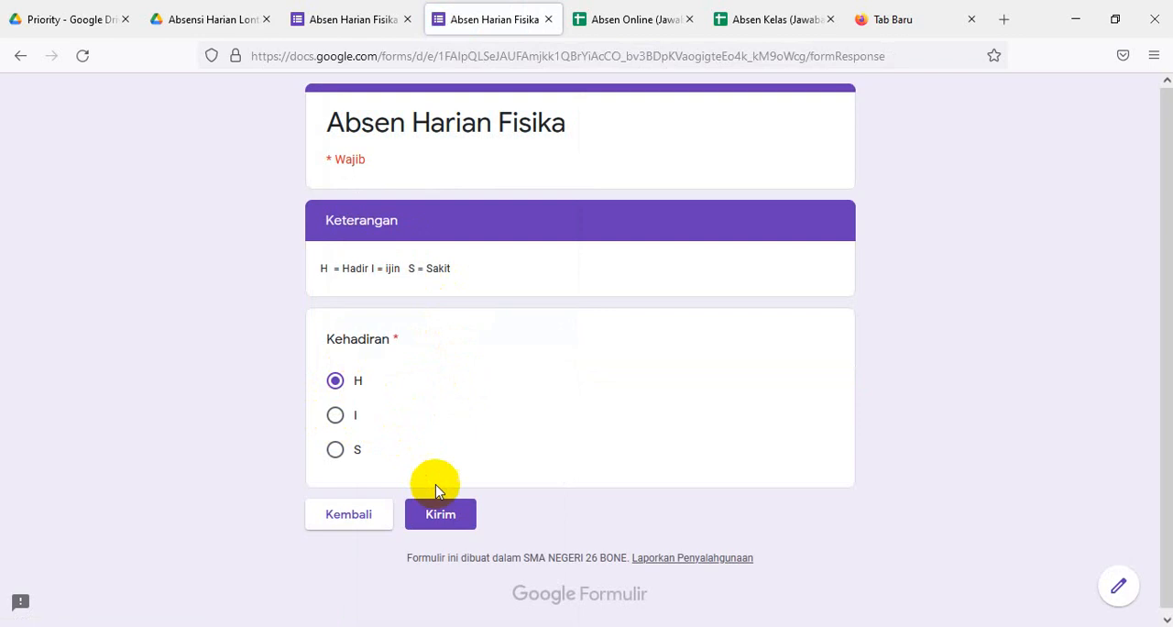
left_click(438, 509)
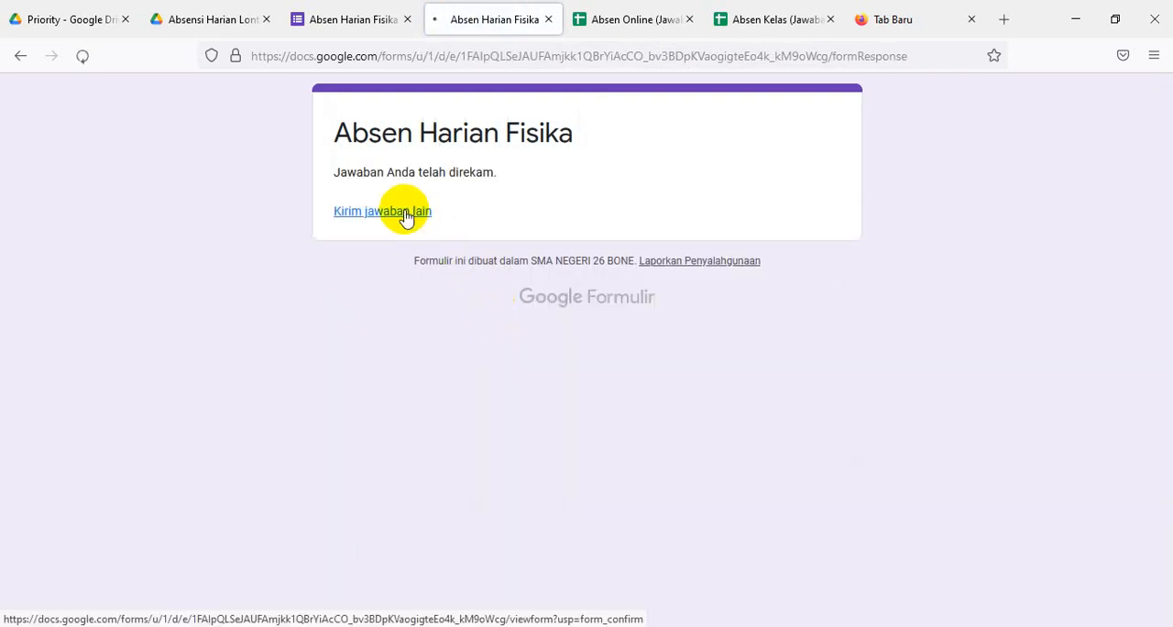
- Submit another response for student 06 of class 10 IPA2 with Kehadiran set to S
left_click(405, 214)
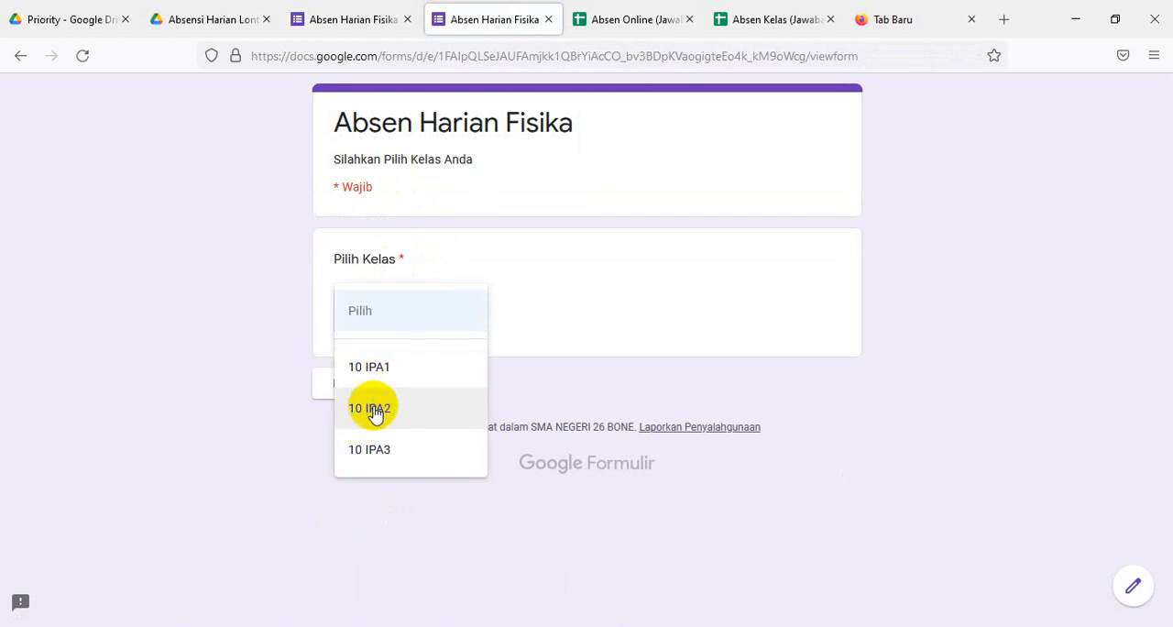
left_click(373, 411)
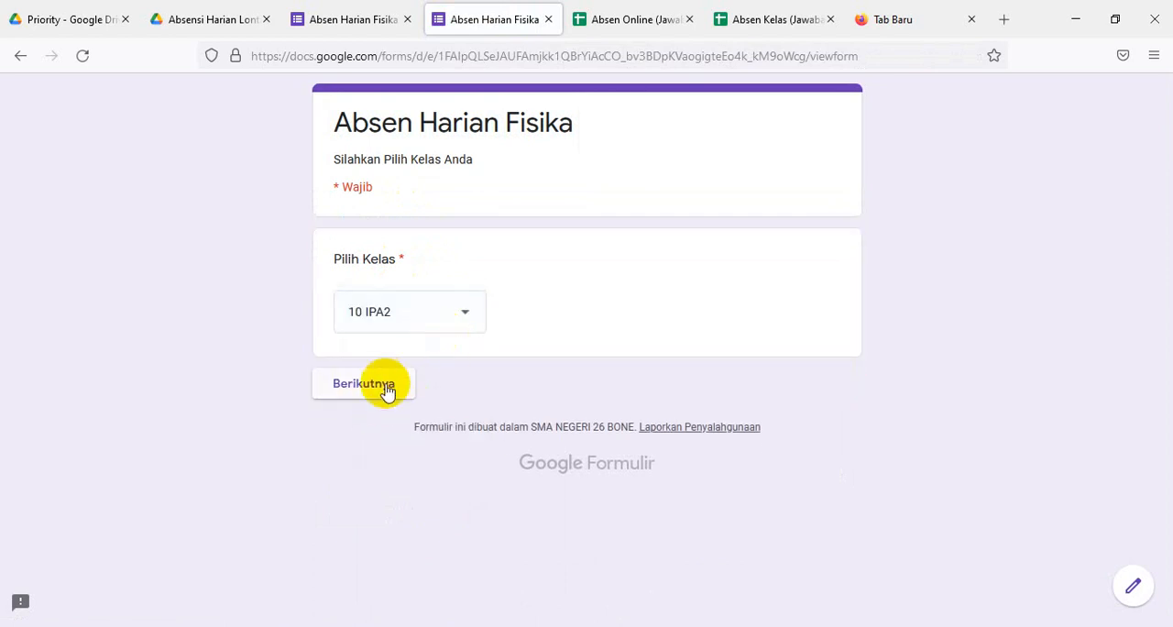
left_click(371, 385)
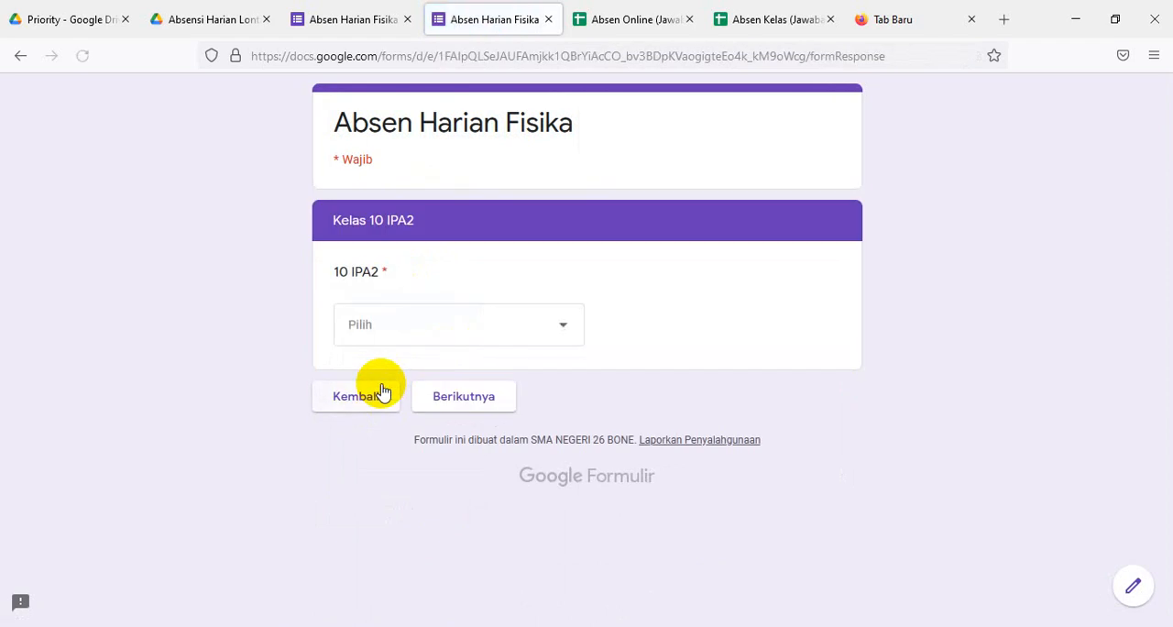
left_click(563, 335)
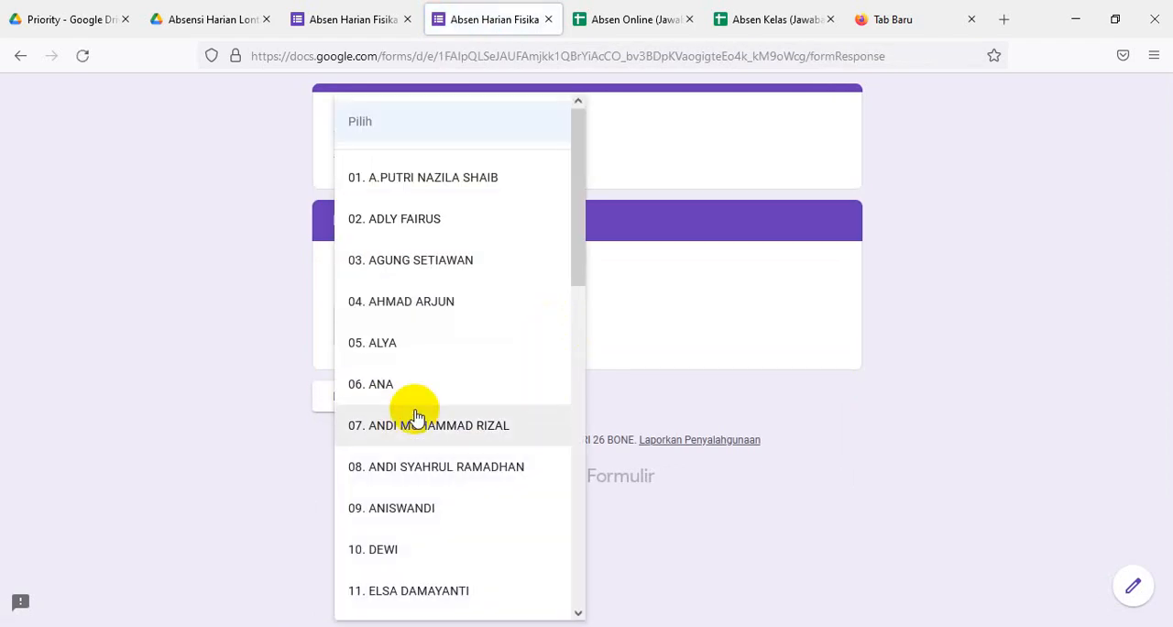
left_click(383, 389)
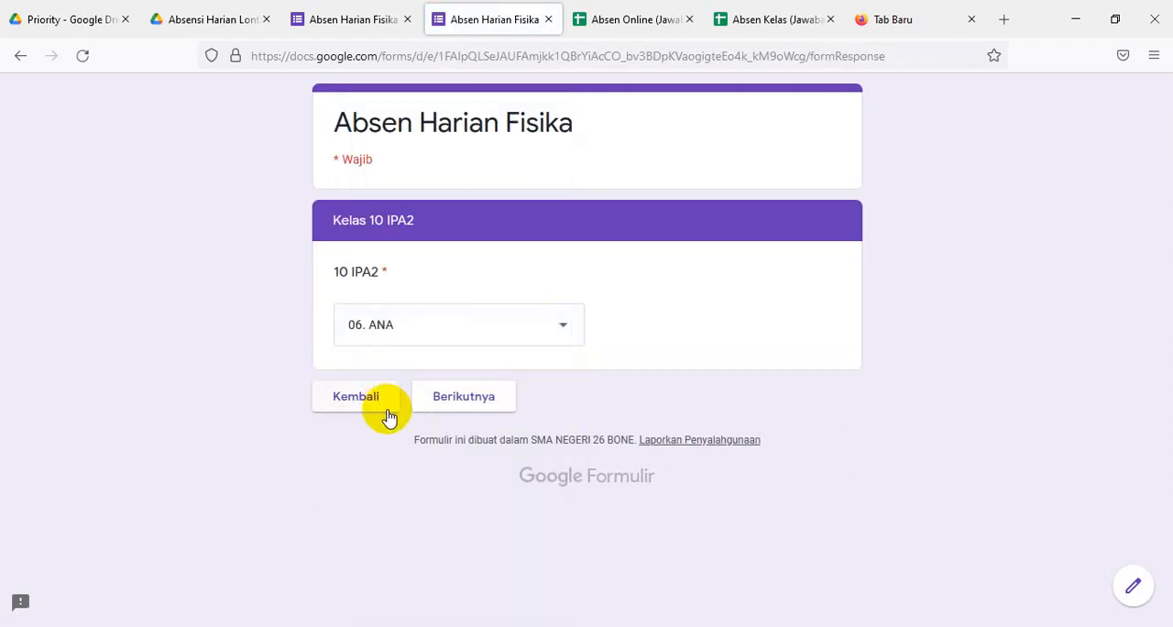
left_click(452, 397)
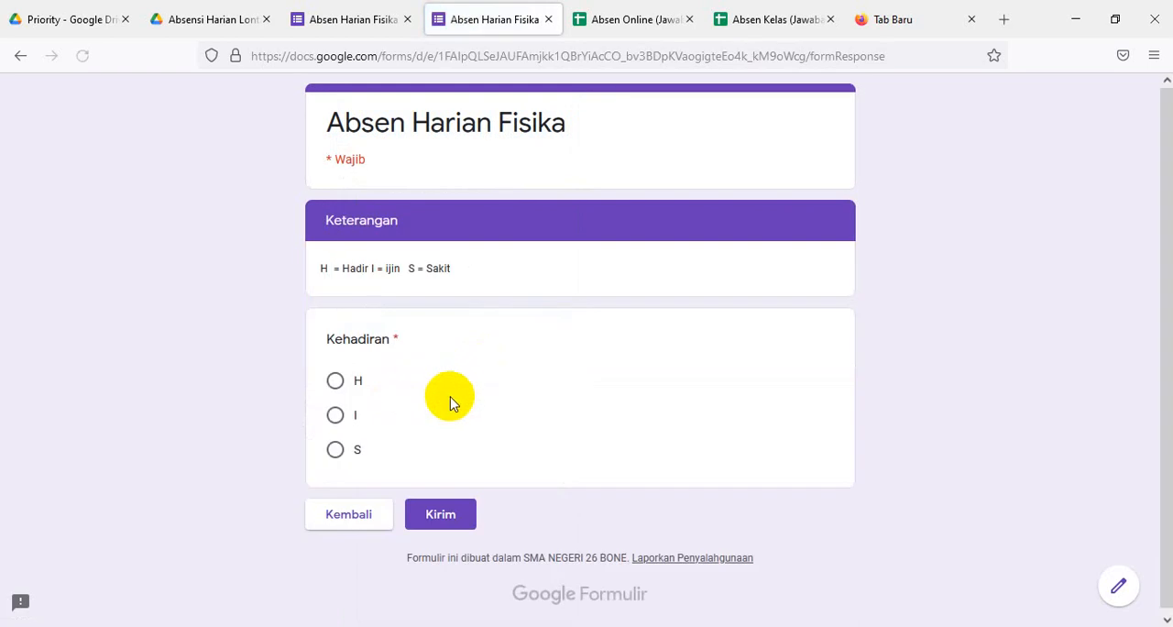
left_click(335, 449)
left_click(441, 514)
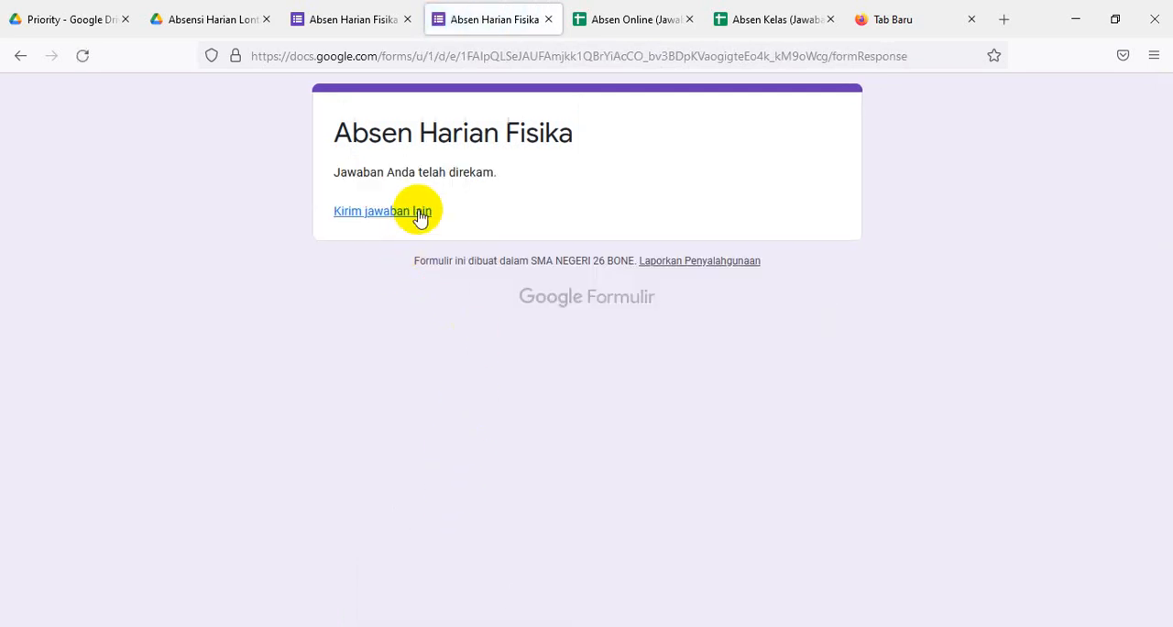
- Submit another response for student 08 of class 10 IPA3 with Kehadiran set to I
left_click(402, 213)
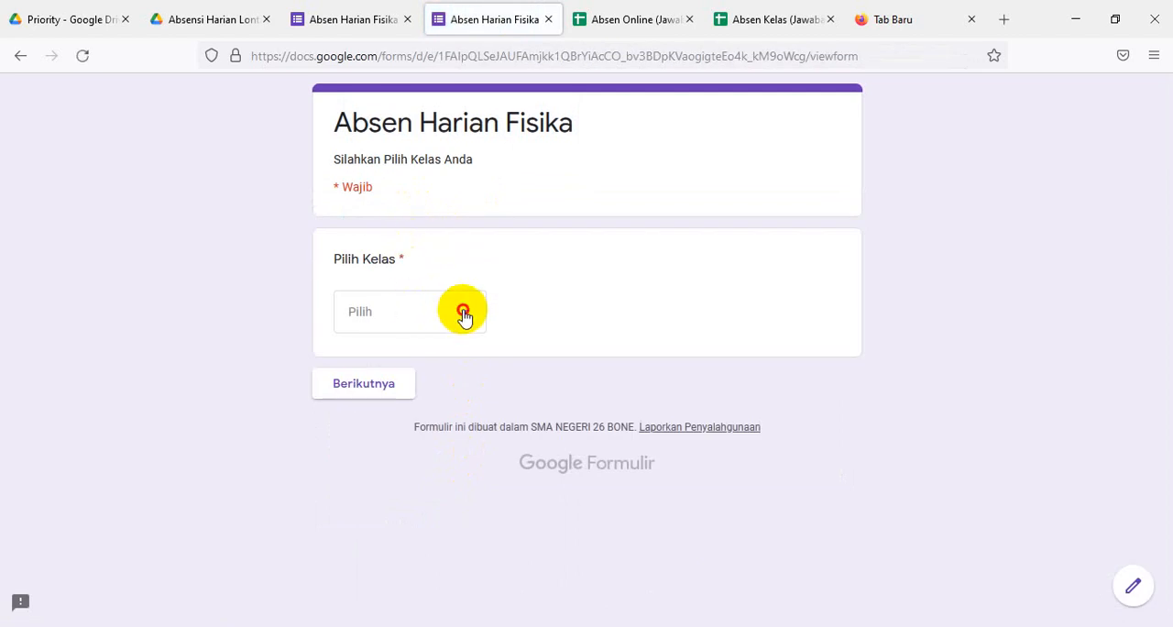
left_click(463, 314)
left_click(376, 449)
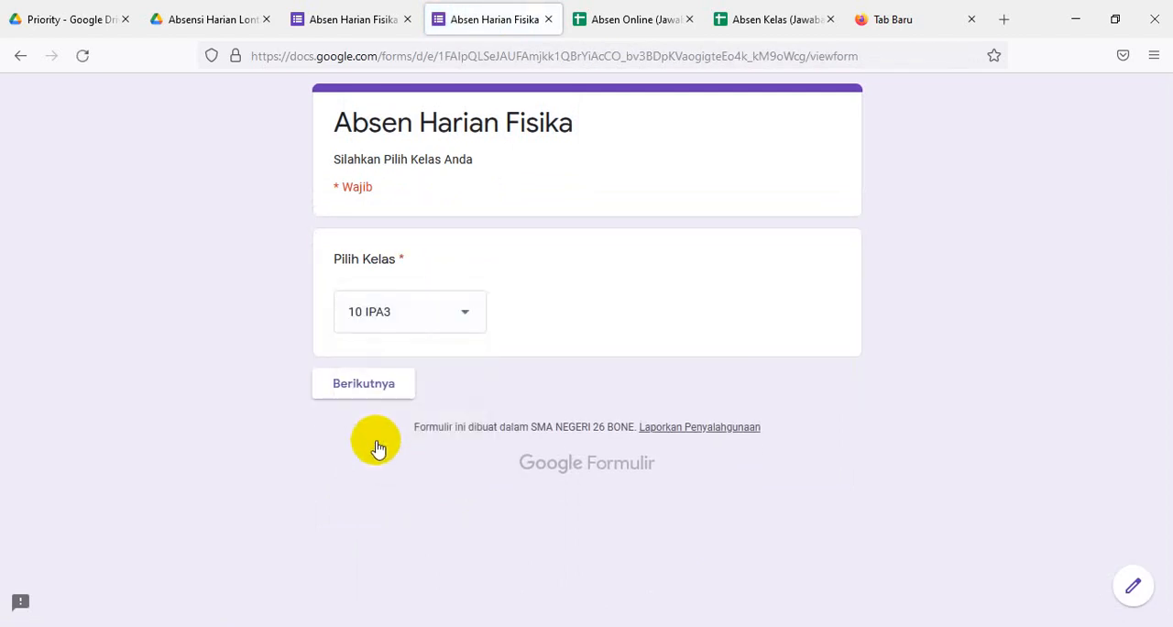
left_click(370, 396)
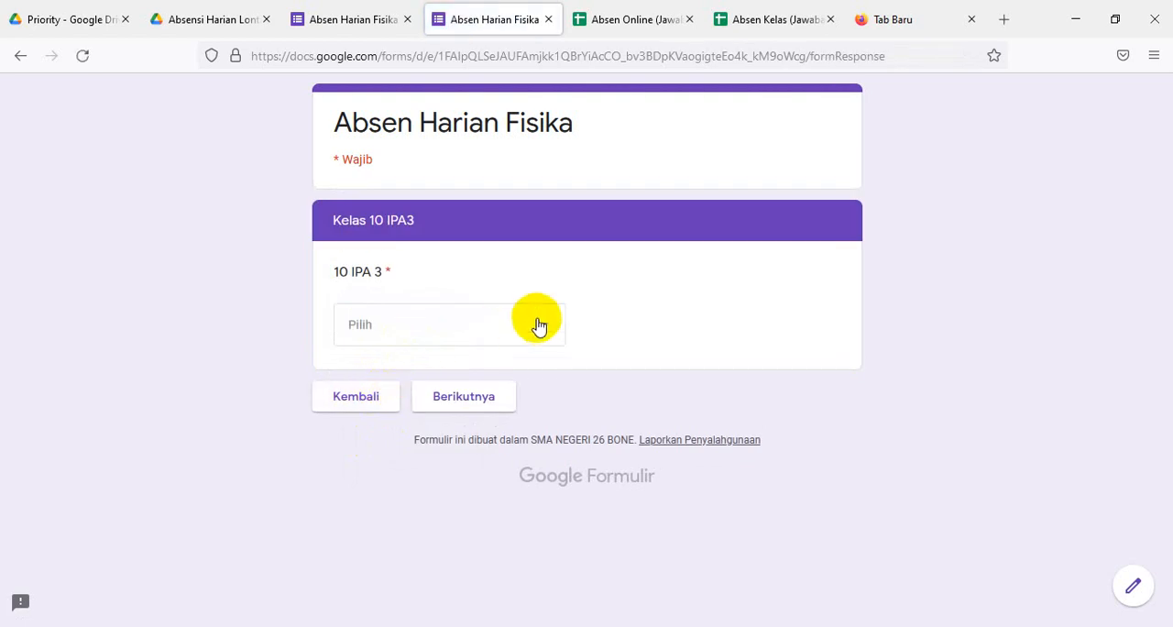
left_click(540, 328)
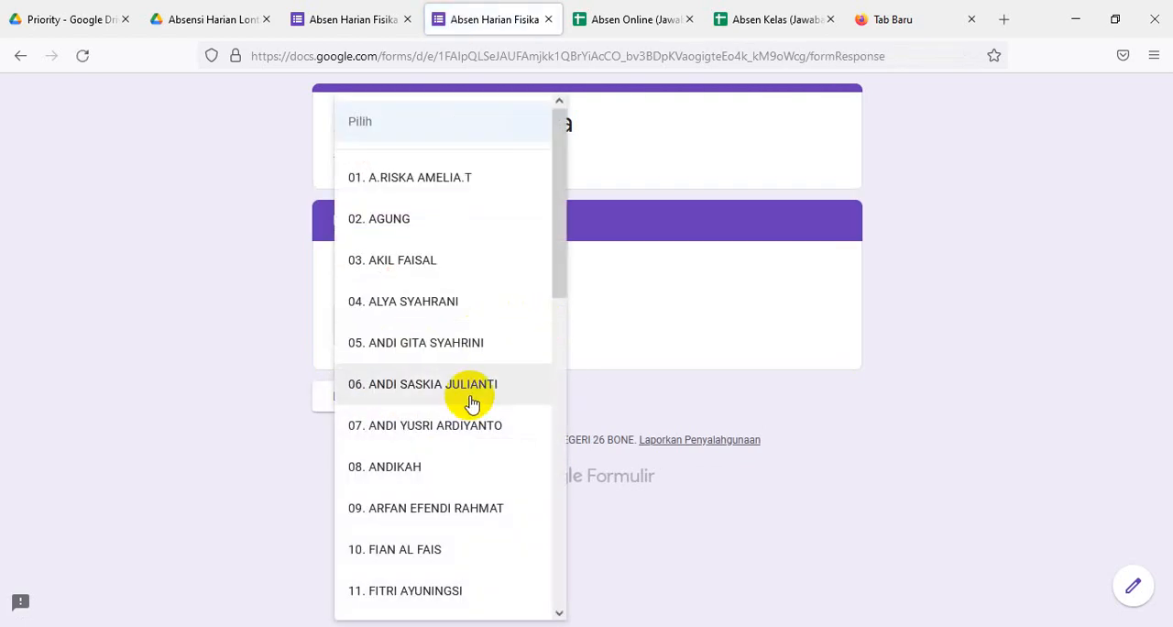
left_click(387, 472)
left_click(454, 401)
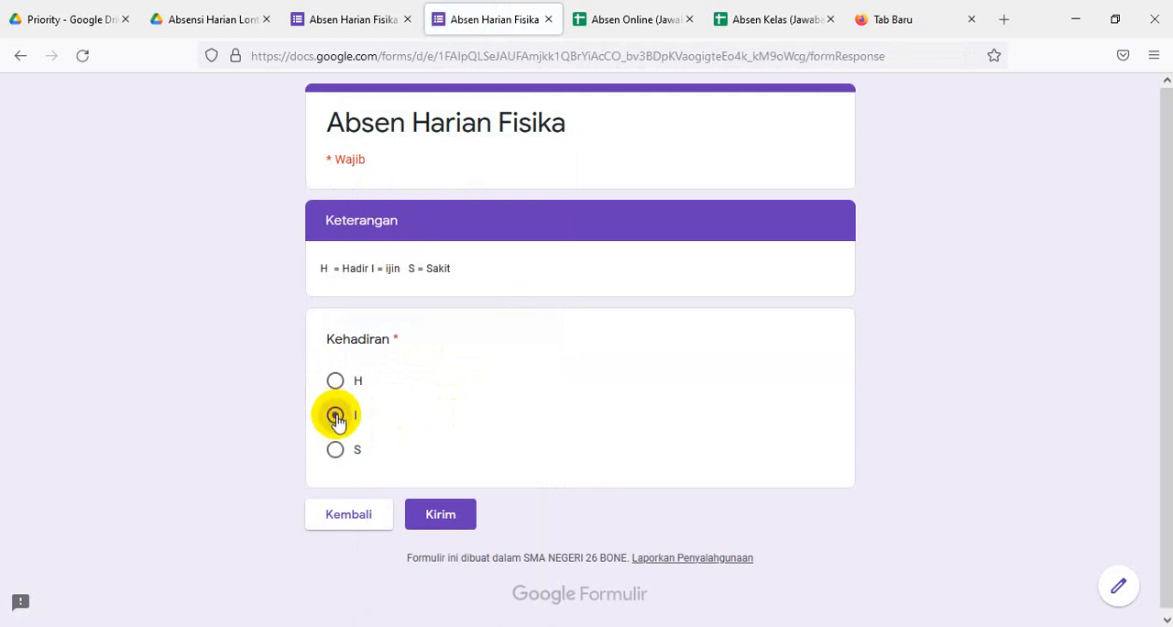
left_click(440, 514)
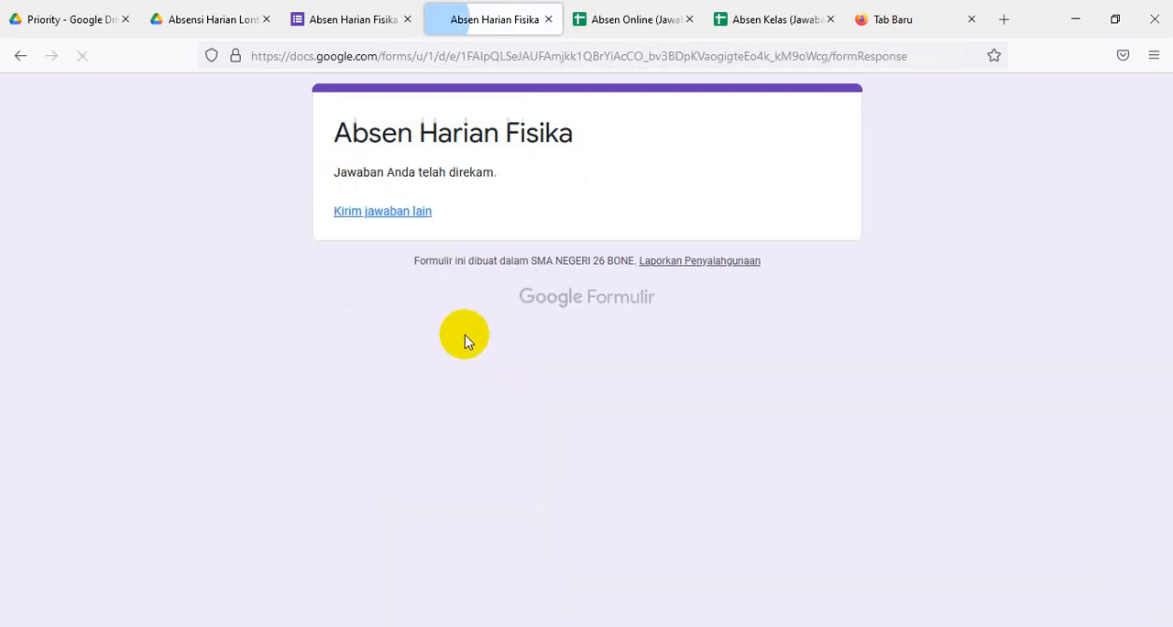
- Submit another response for student 02 of class 10 IPA3 with Kehadiran set to H
left_click(407, 213)
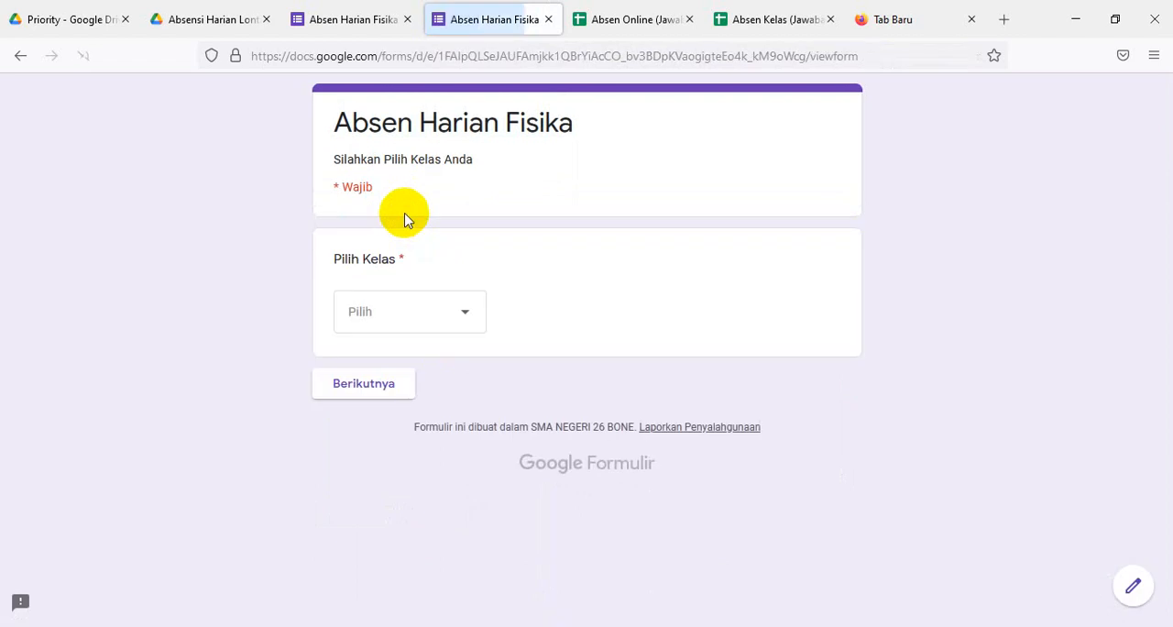
left_click(467, 319)
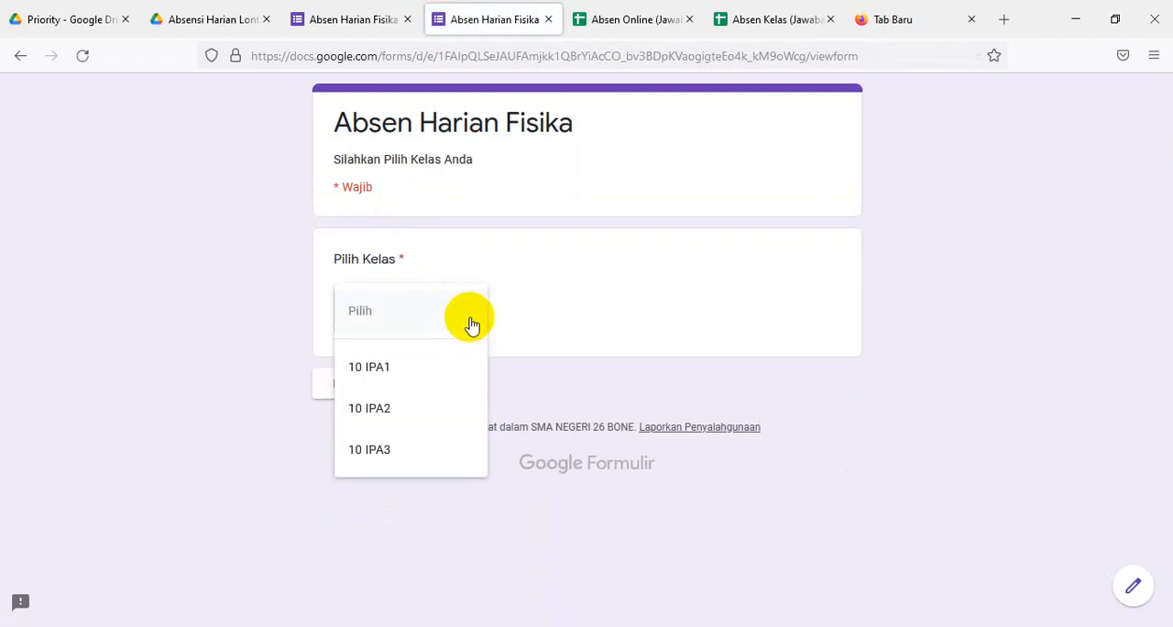
left_click(377, 451)
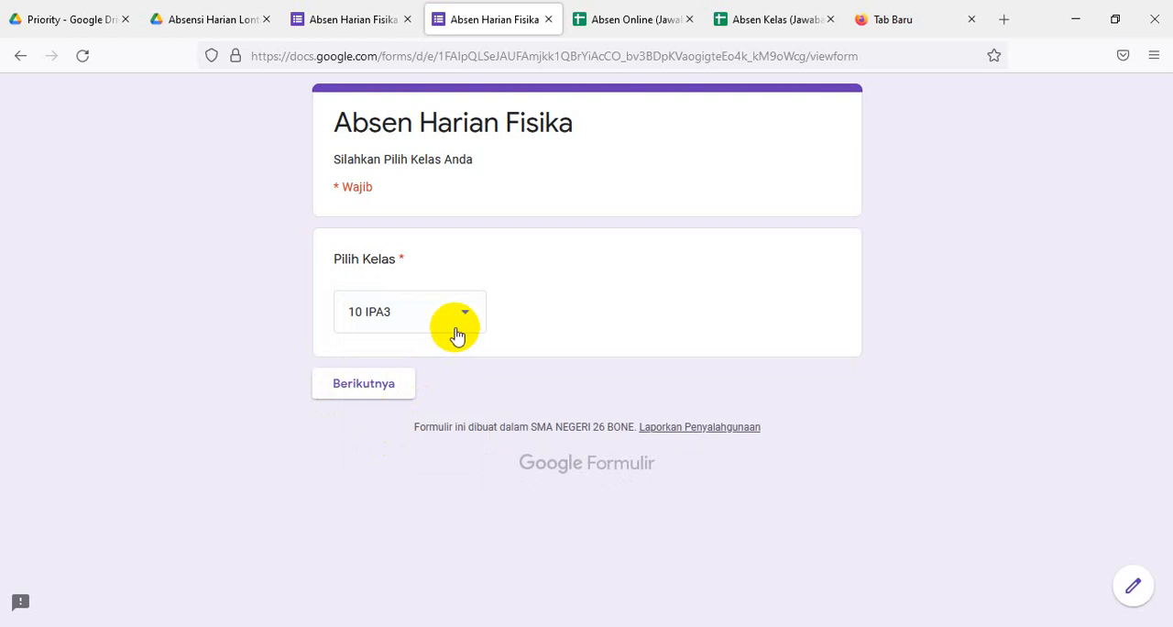
left_click(381, 391)
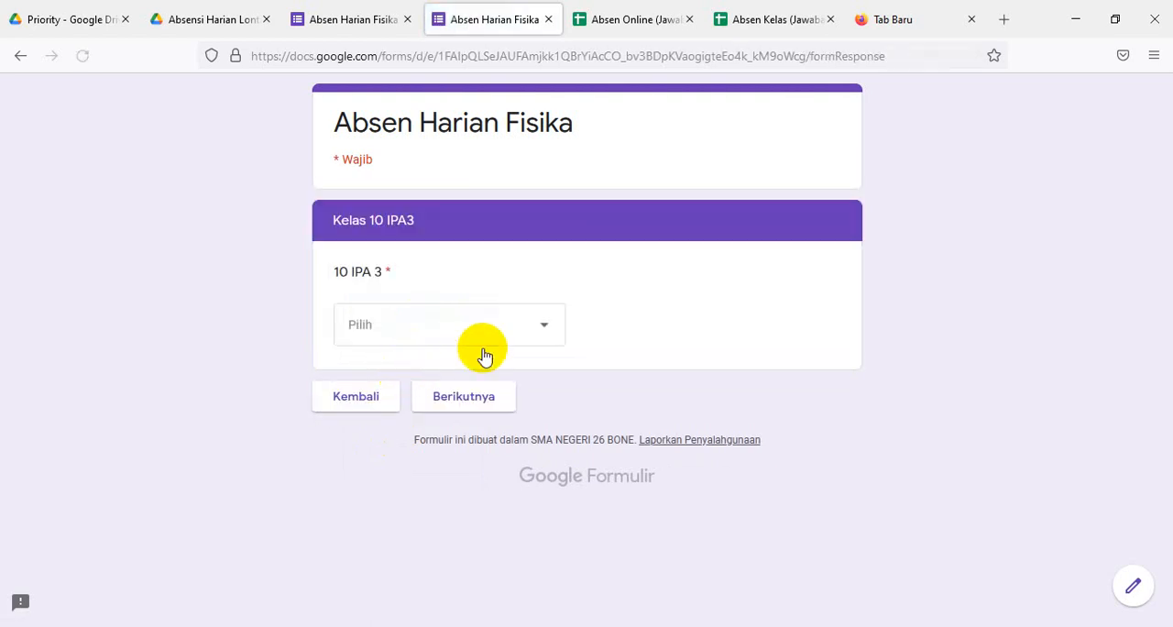
left_click(546, 332)
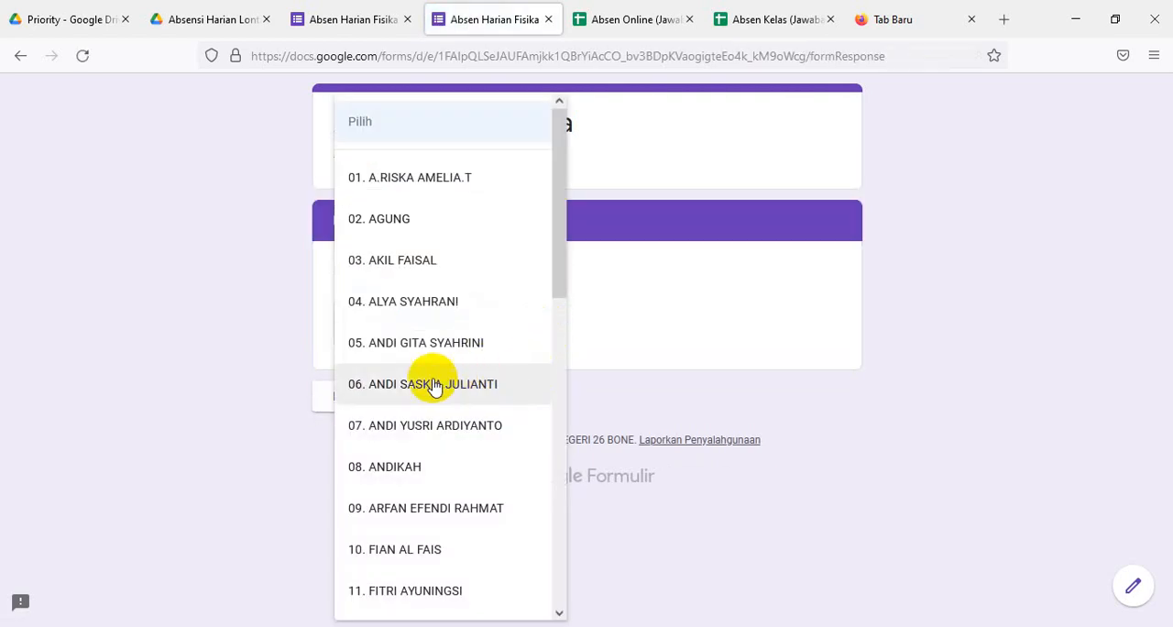
left_click(403, 227)
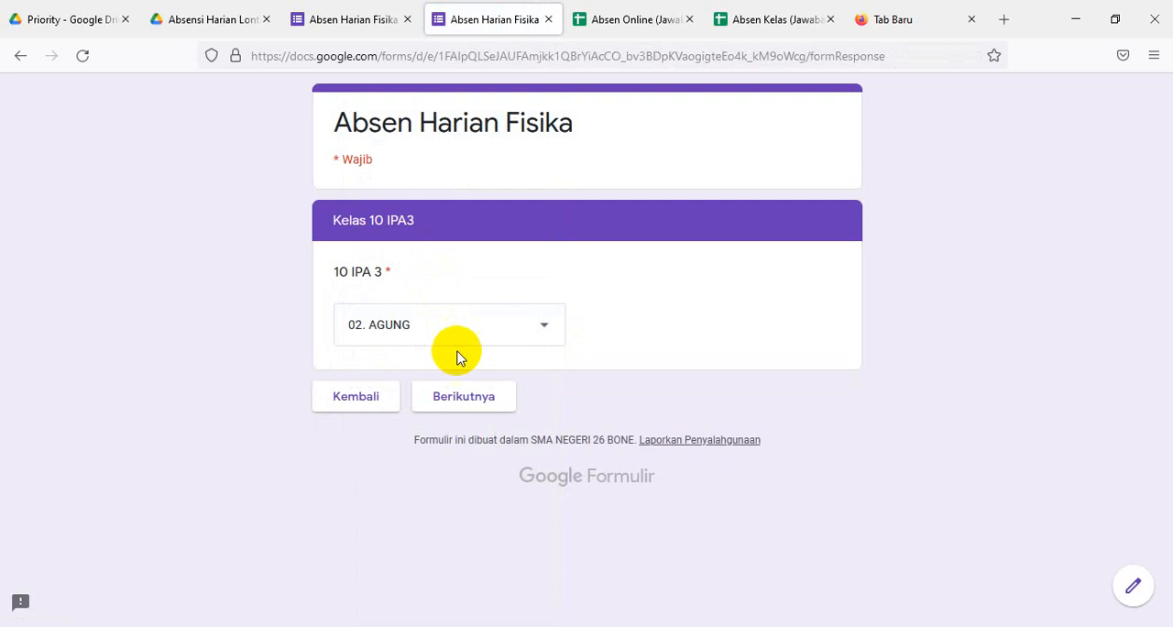
left_click(462, 400)
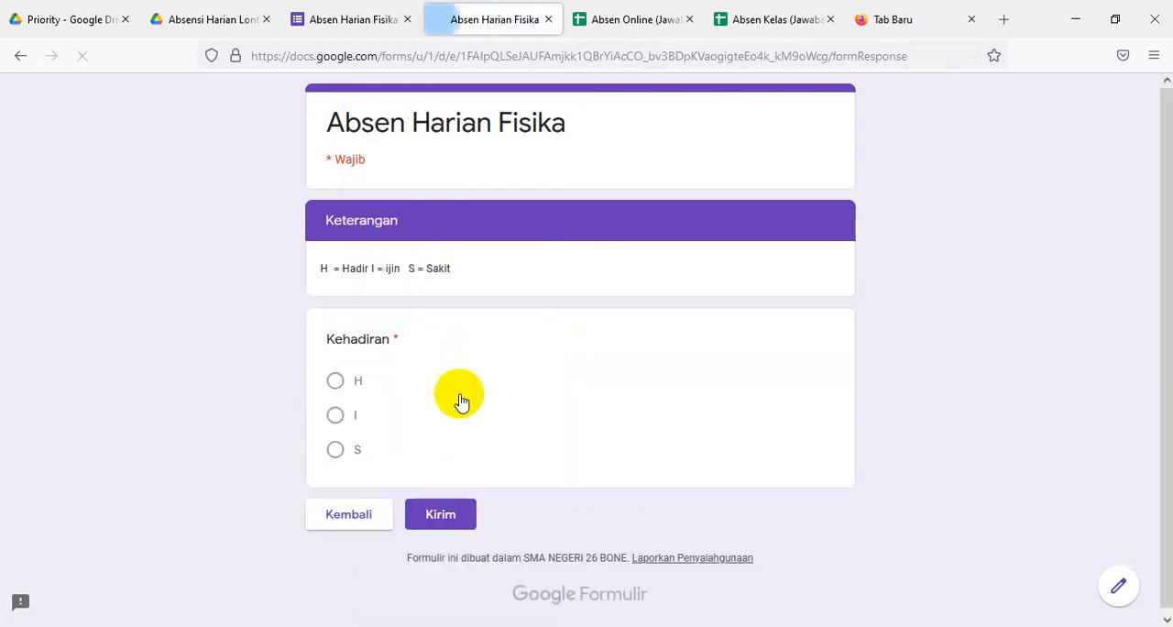
left_click(332, 382)
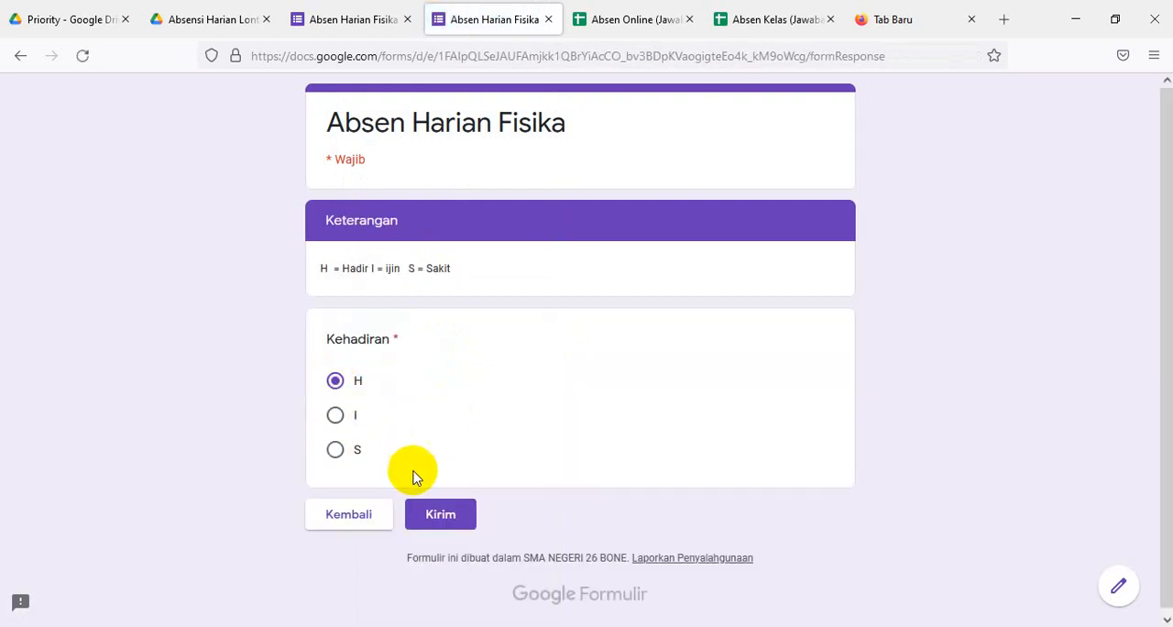
left_click(434, 513)
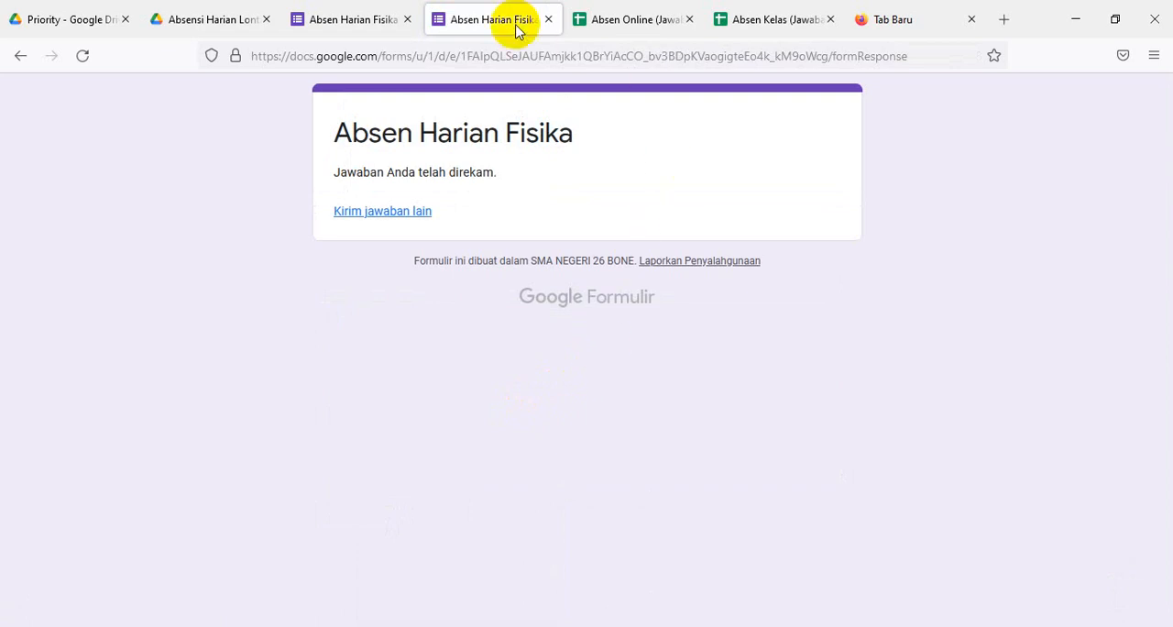
- In the form editor's general settings, remove the restriction to users of SMA NEGERI 26 BONE and its trusted organisations
left_click(365, 27)
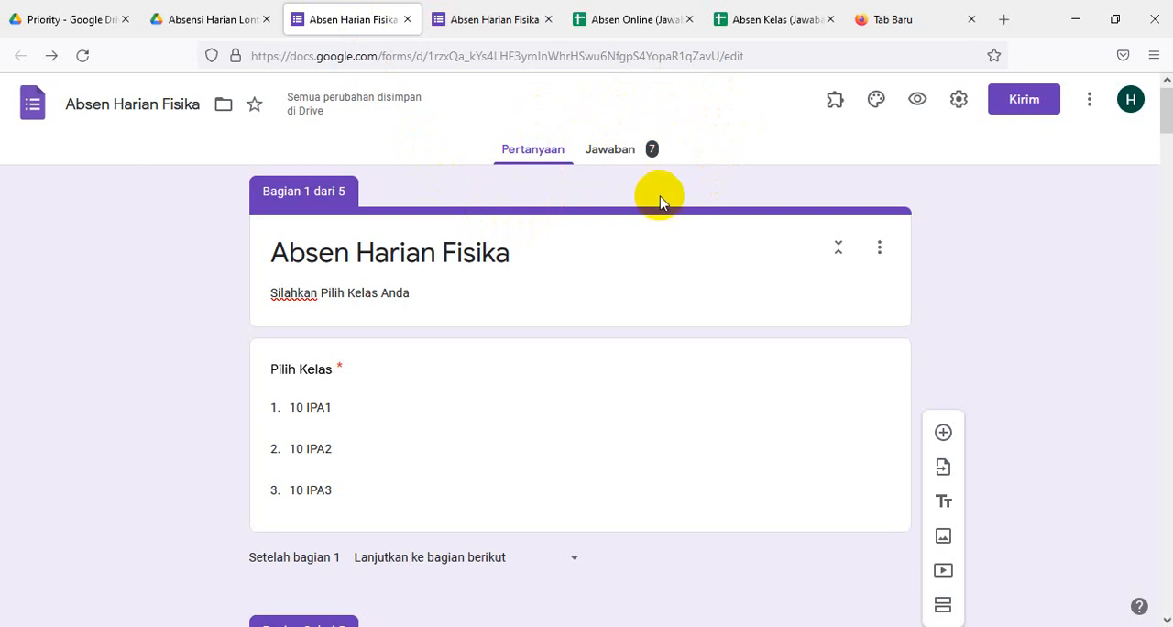
left_click(958, 101)
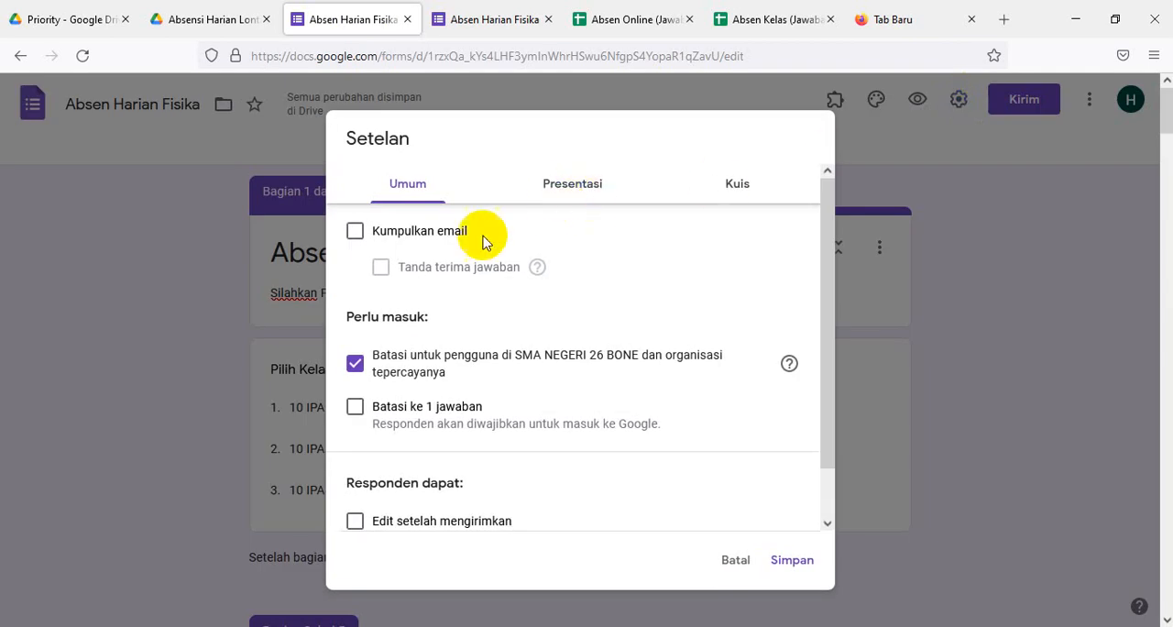
left_click(354, 364)
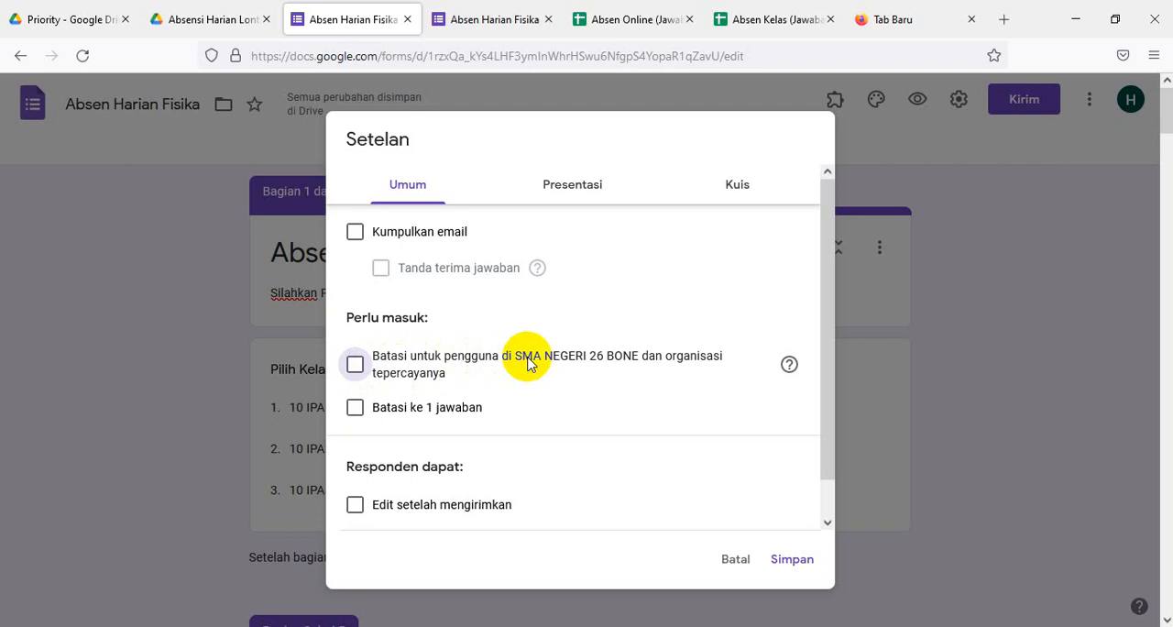
left_click(356, 366)
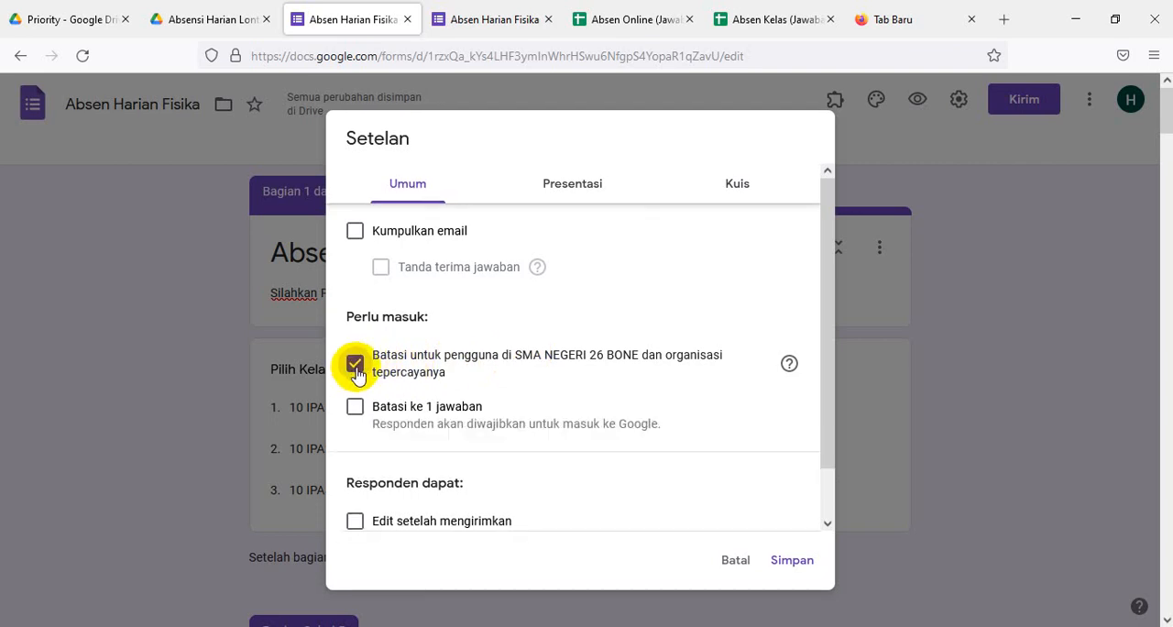
left_click(356, 367)
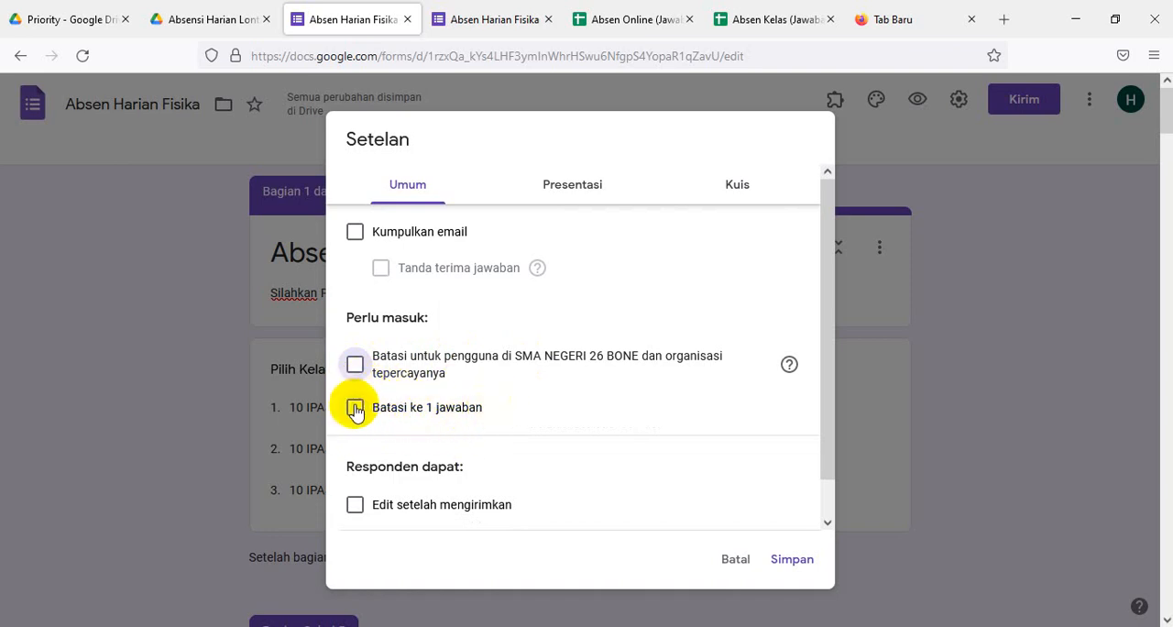
left_click(356, 409)
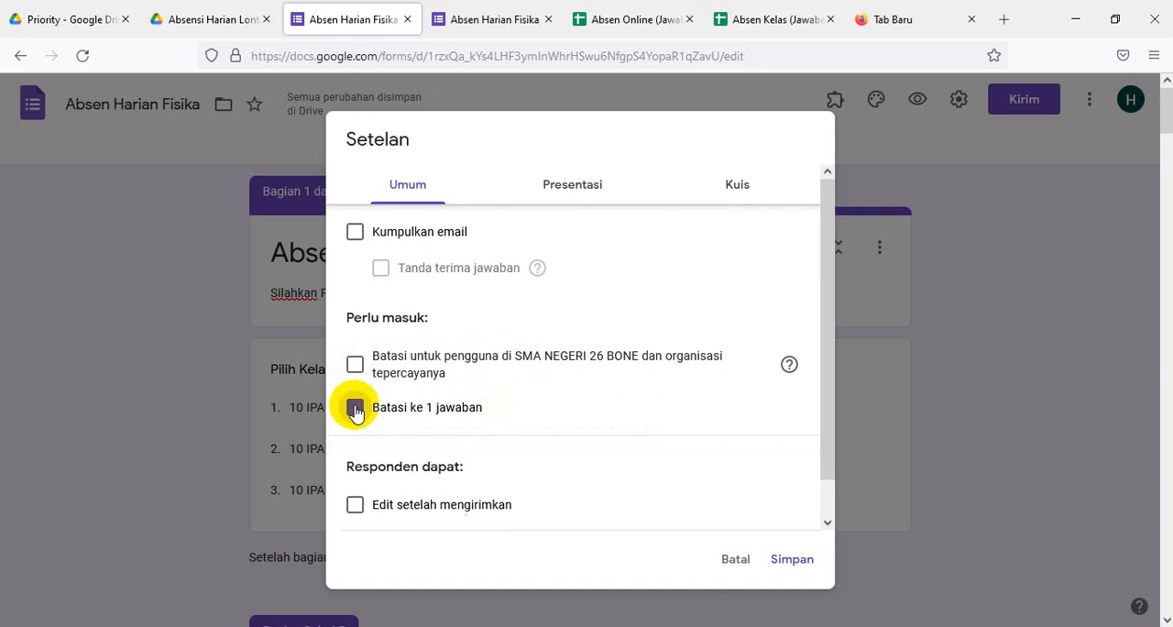
left_click(356, 409)
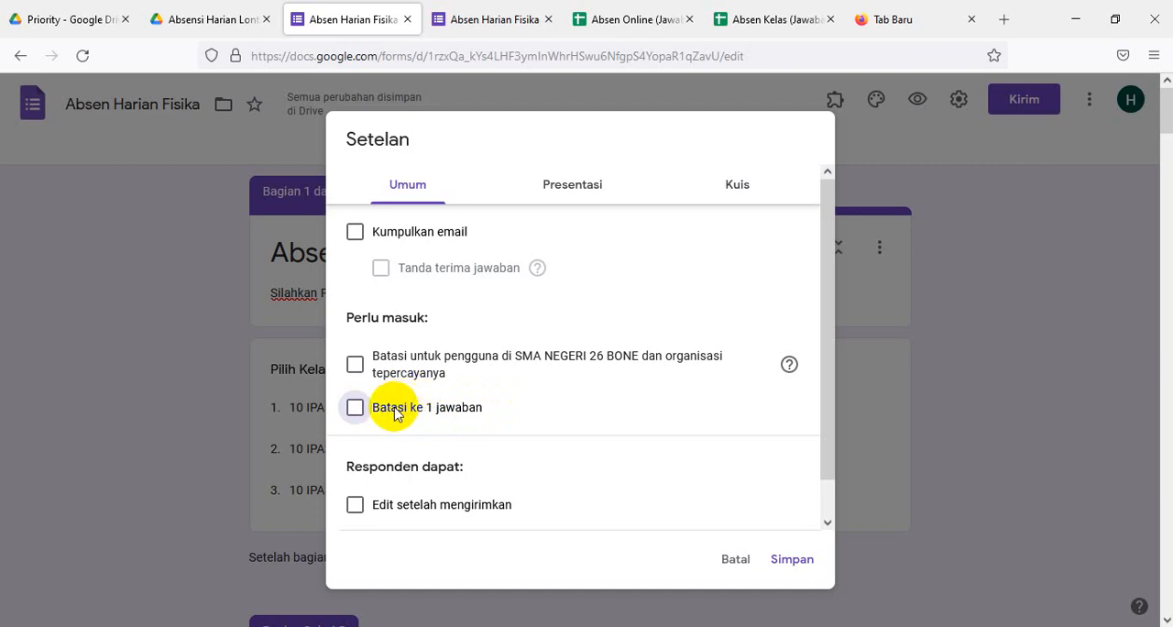
left_click(355, 413)
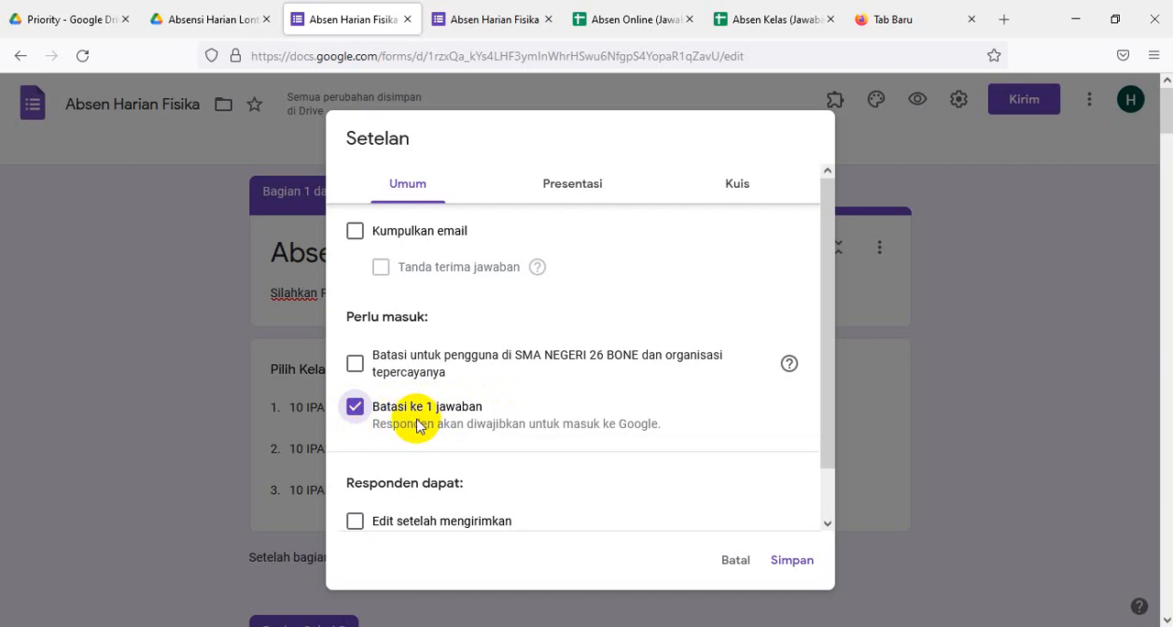
left_click(353, 412)
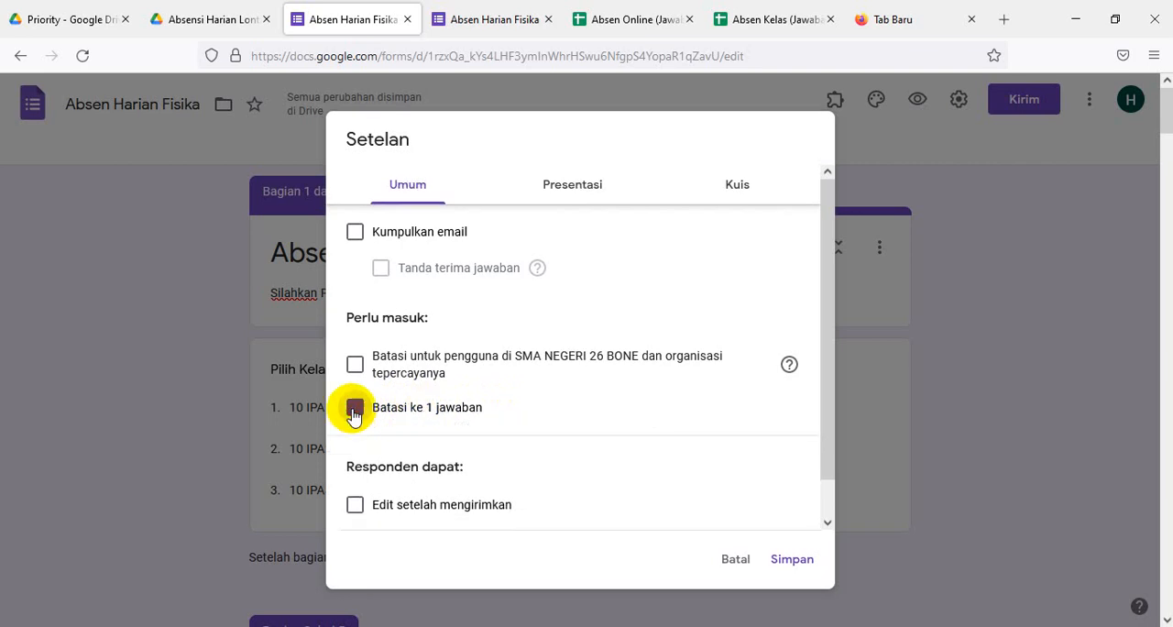
- Set the form's confirmation message to "Terima kasih telah mengisi Absensi pada hari ini" and save the settings
left_click(570, 195)
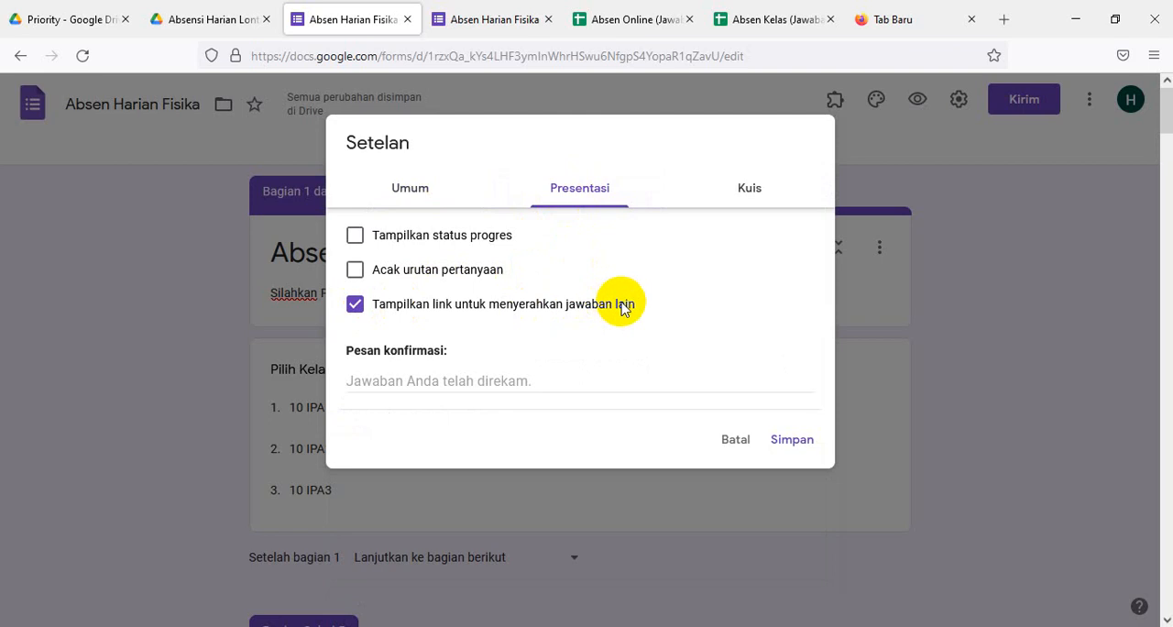
left_click(380, 378)
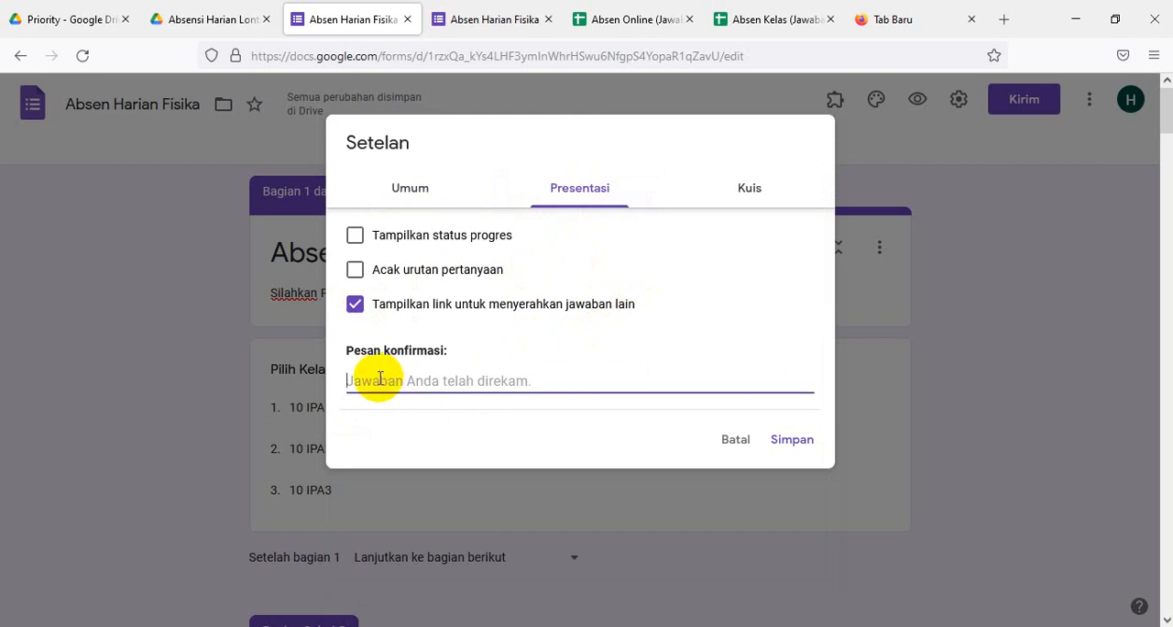
type("T")
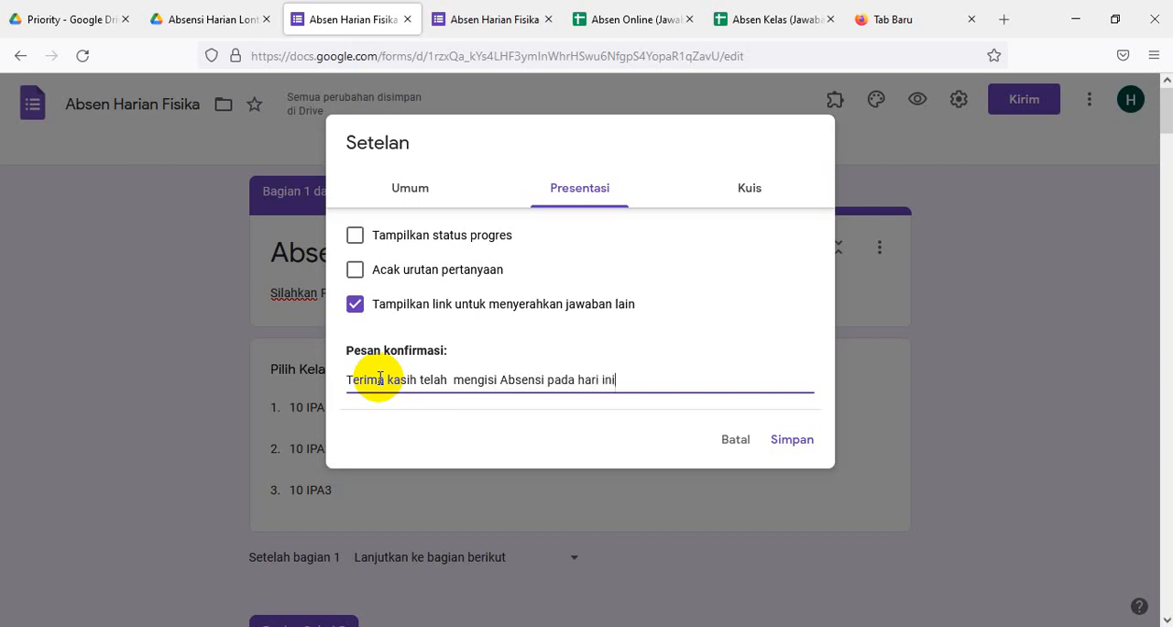
left_click(782, 443)
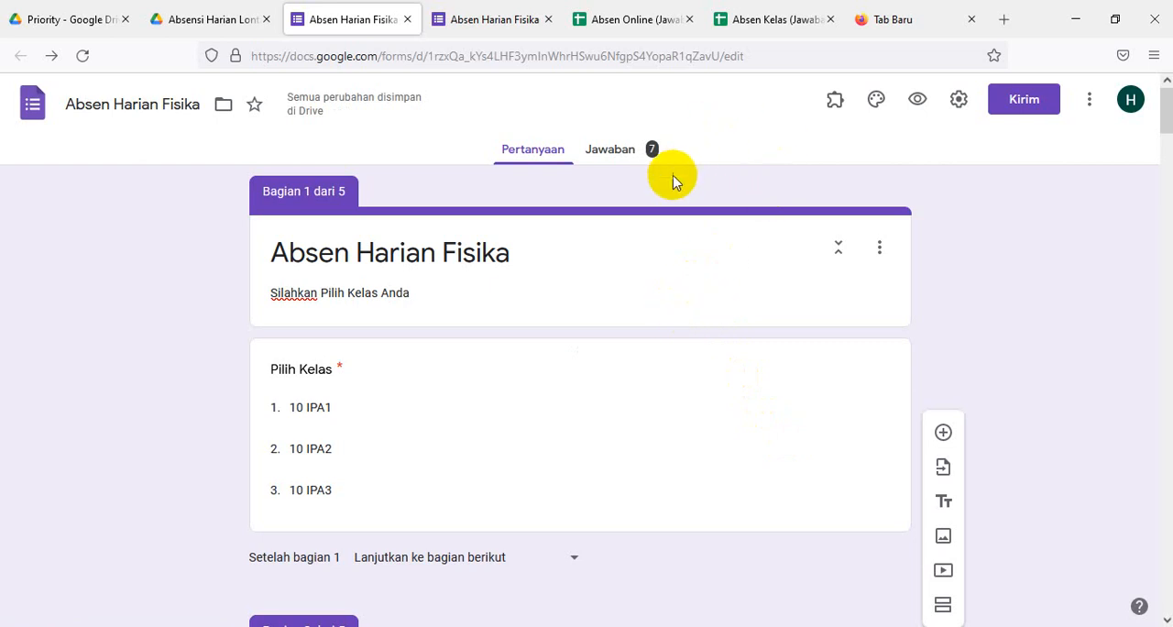
left_click(955, 105)
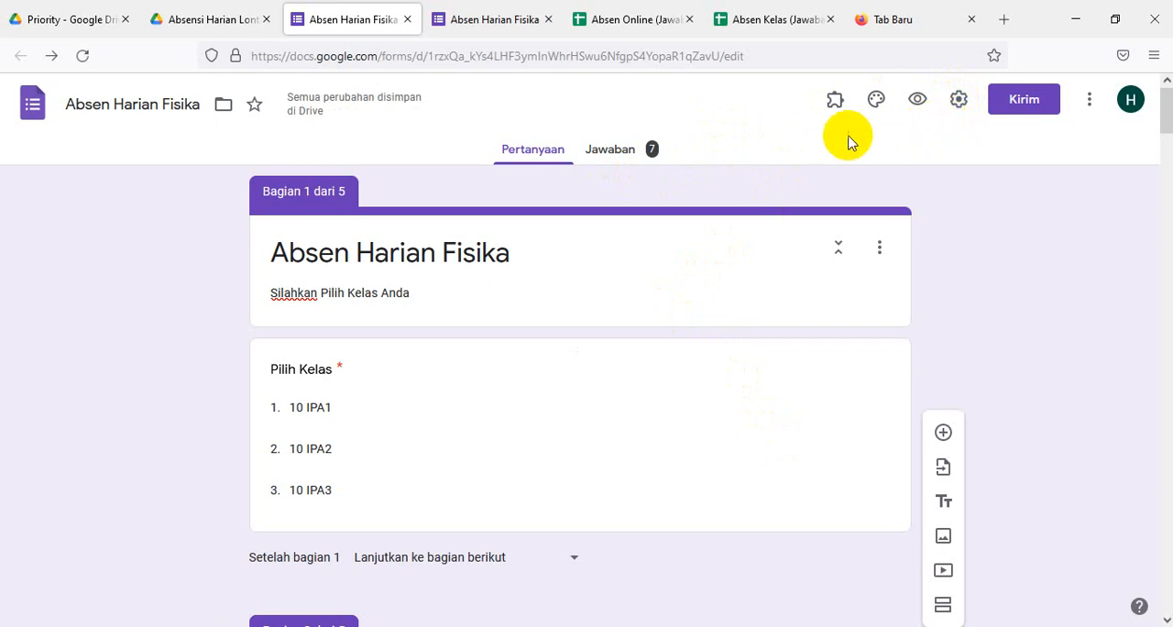
- Shorten the form's sharing link and copy it, then close the sharing dialog
left_click(1024, 102)
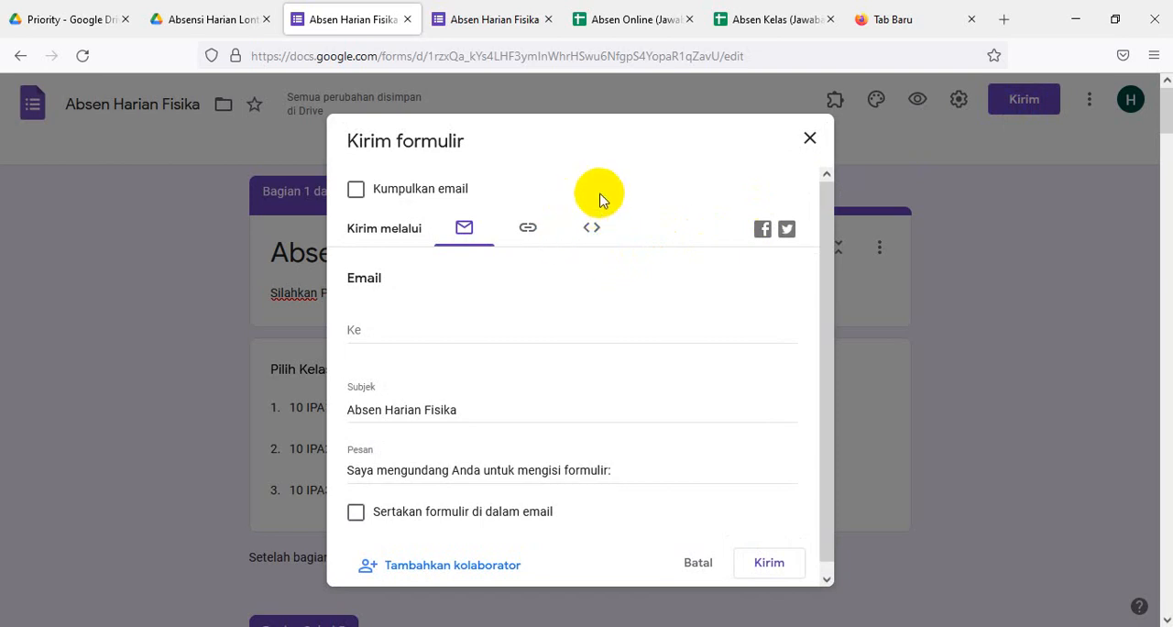
left_click(532, 229)
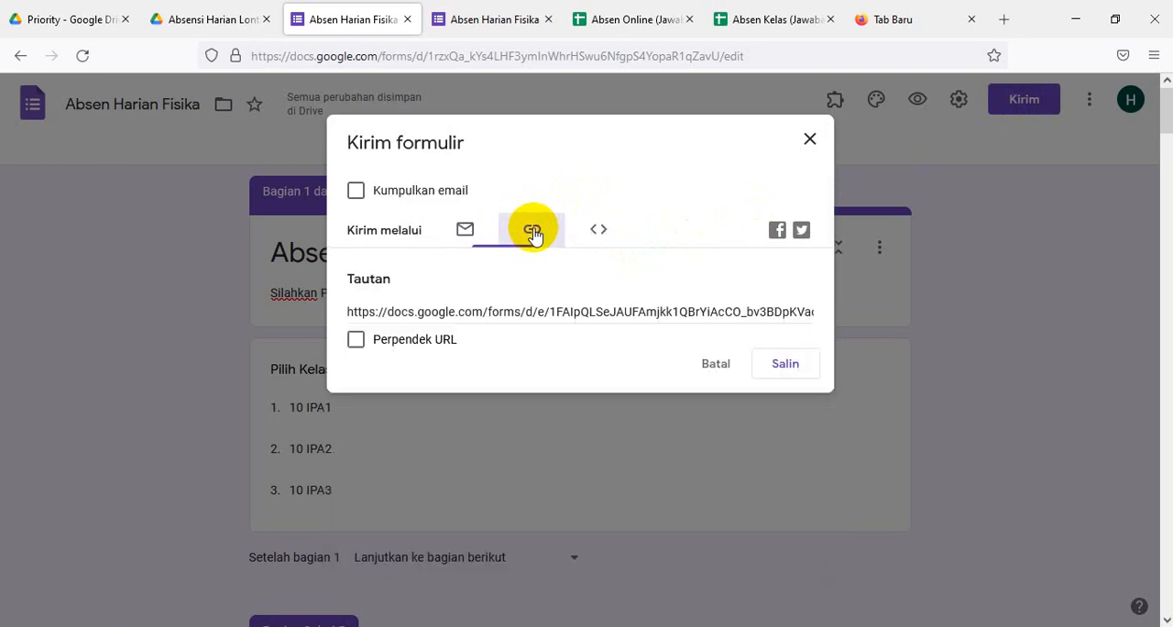
left_click(355, 339)
left_click(762, 359)
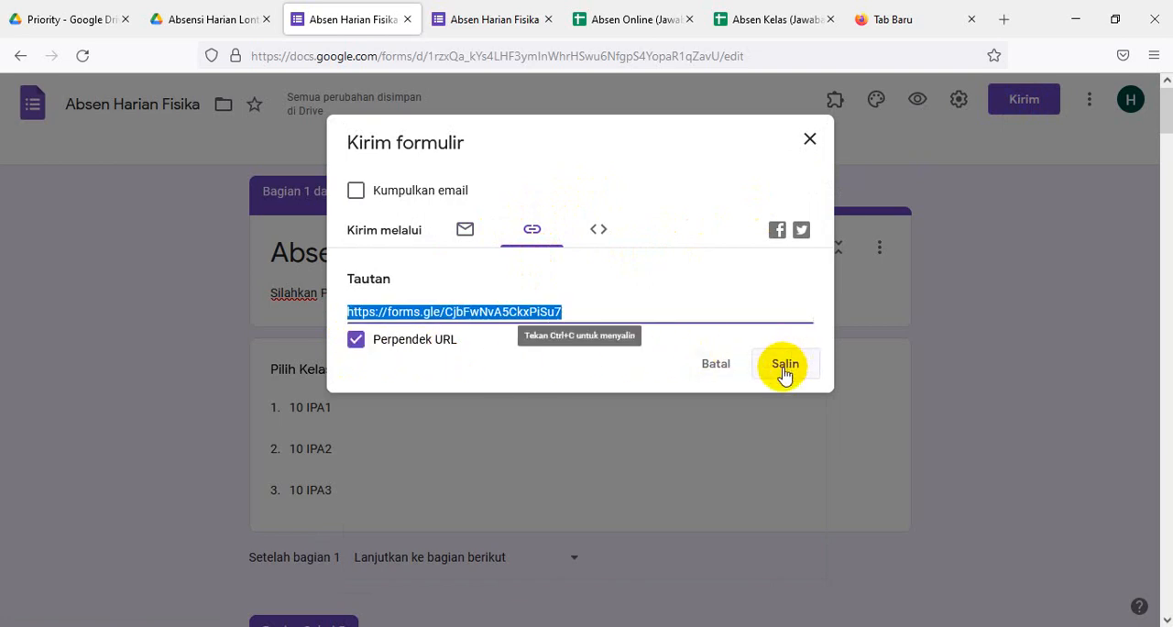
left_click(783, 371)
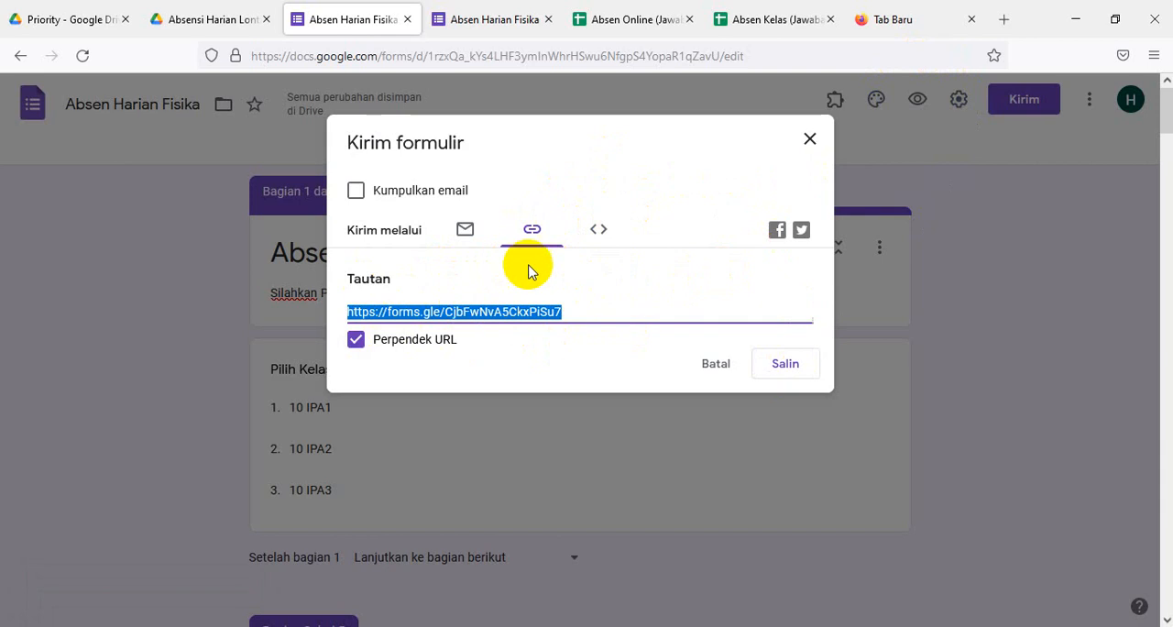
left_click(808, 139)
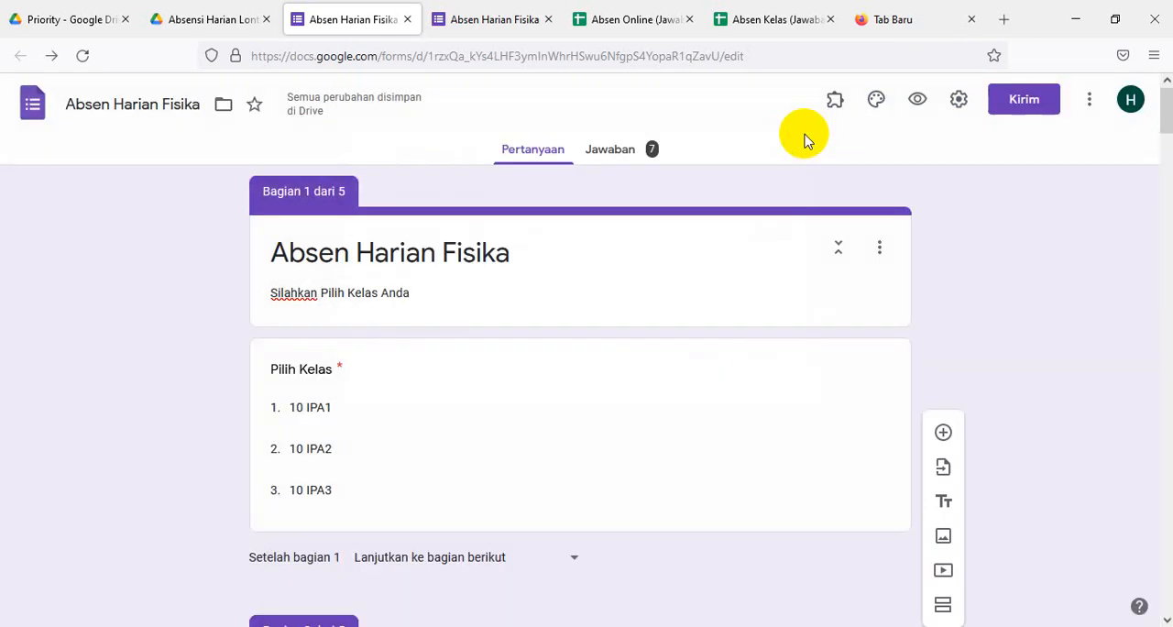
- Create a new linked response spreadsheet named "Absen Harian Fisika (Jawaban)" and open it
left_click(626, 159)
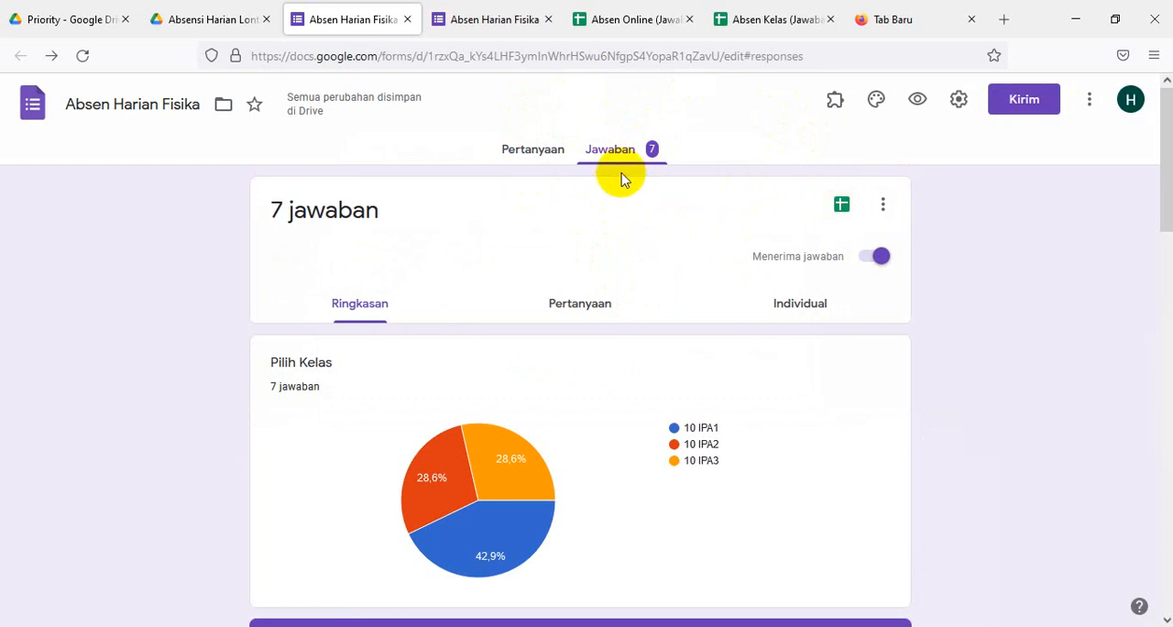
left_click(841, 206)
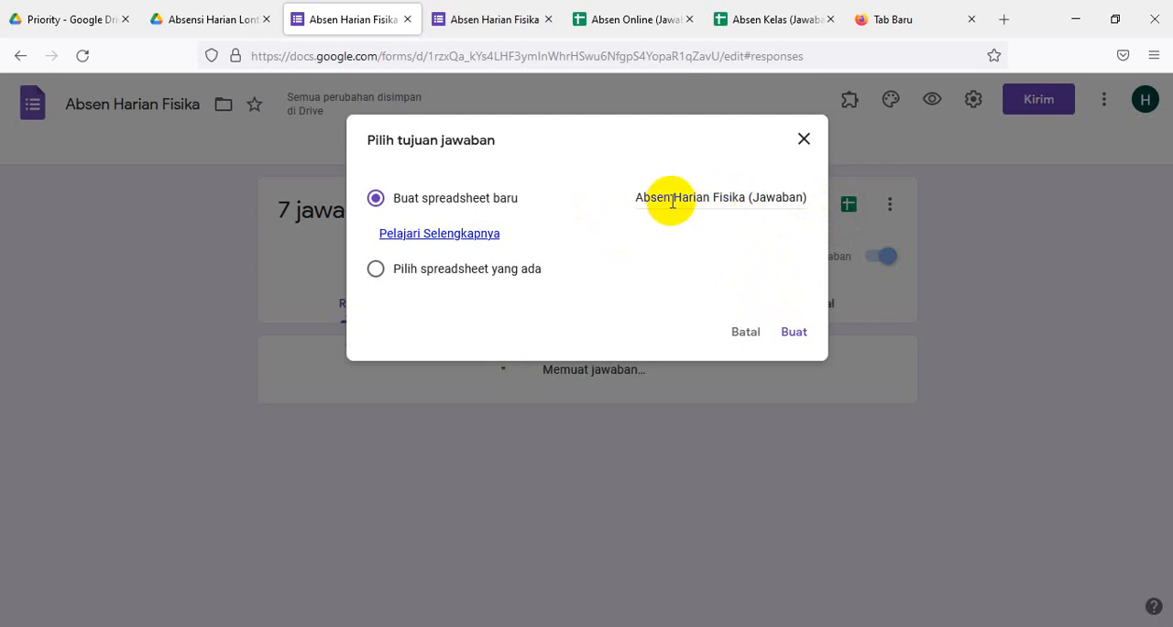
left_click(793, 332)
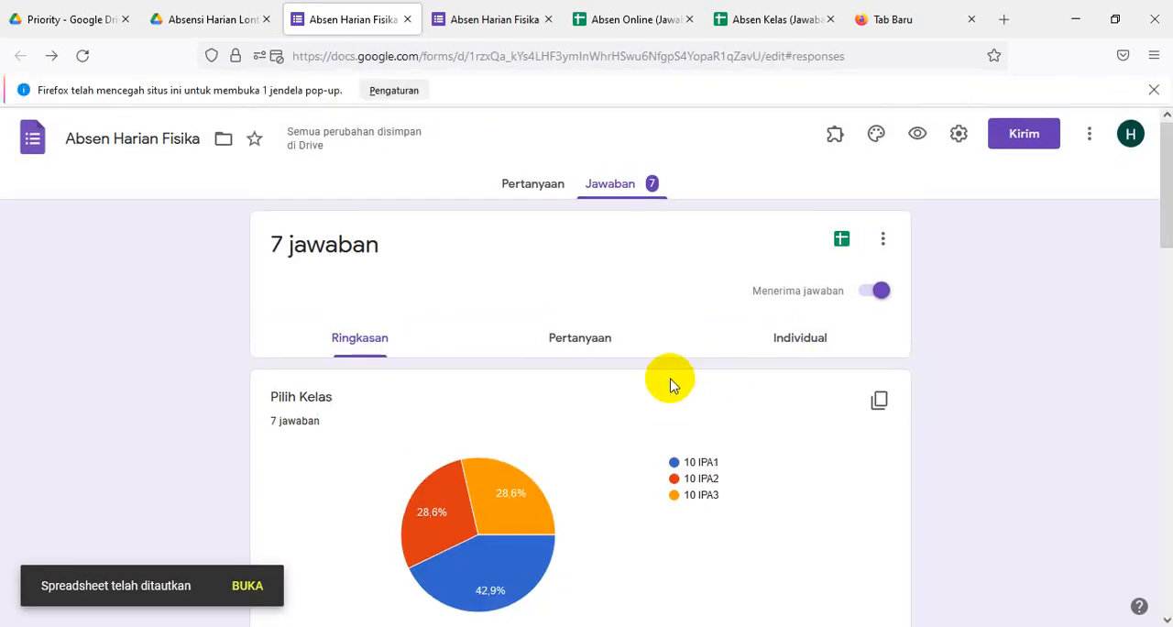
left_click(841, 243)
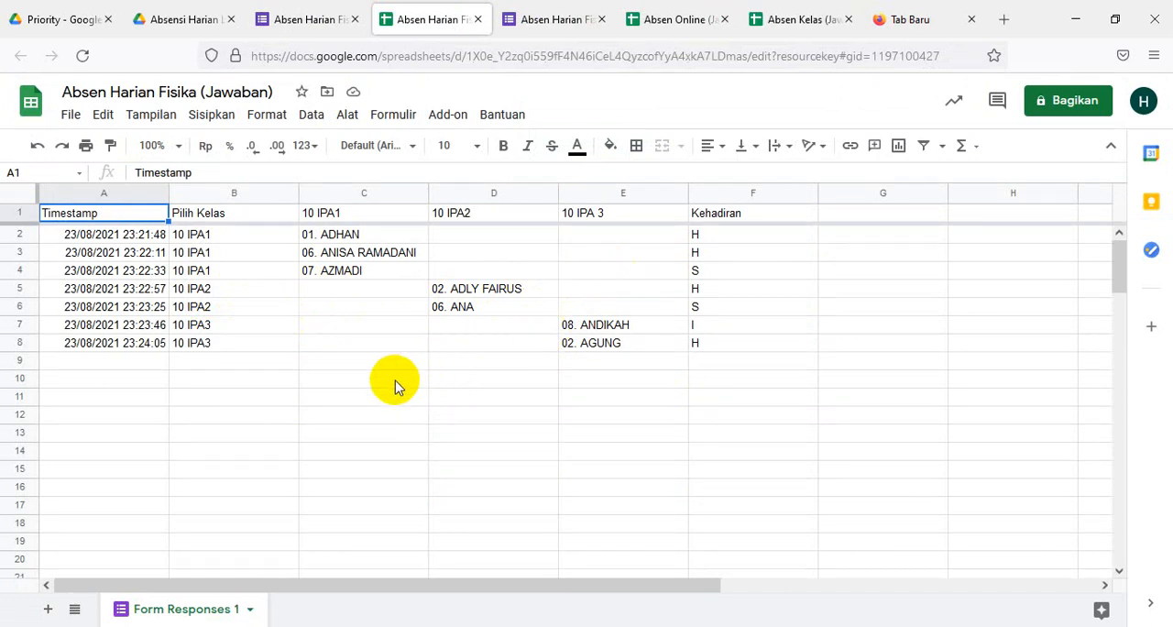
- Add a new sheet to the response spreadsheet and name it Kode
left_click(48, 608)
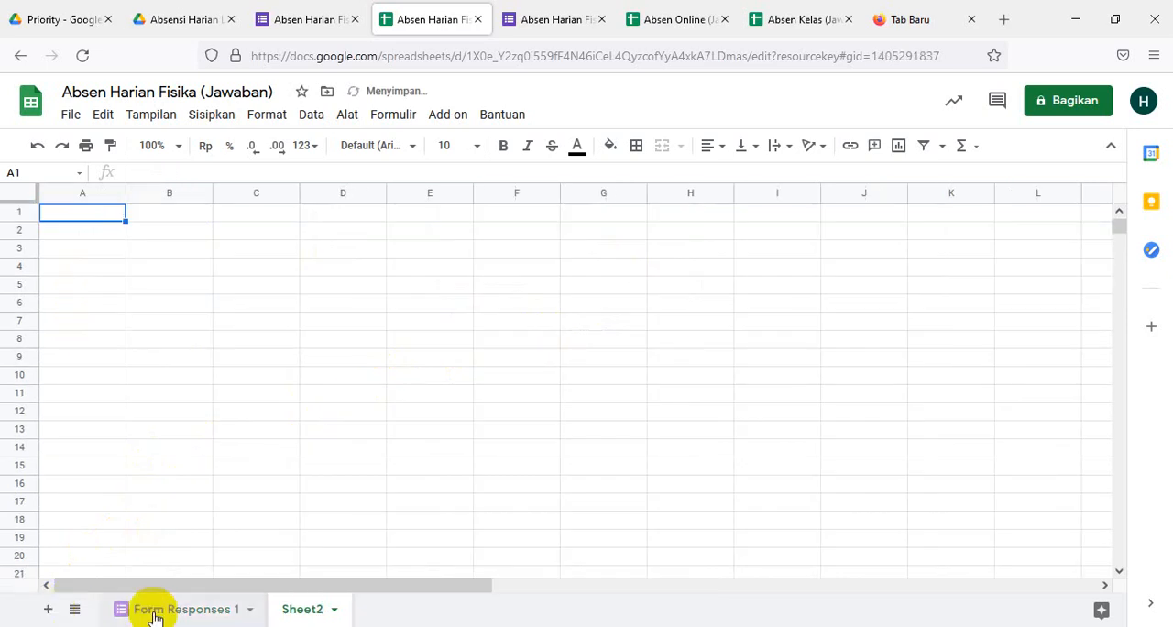
left_click(306, 611)
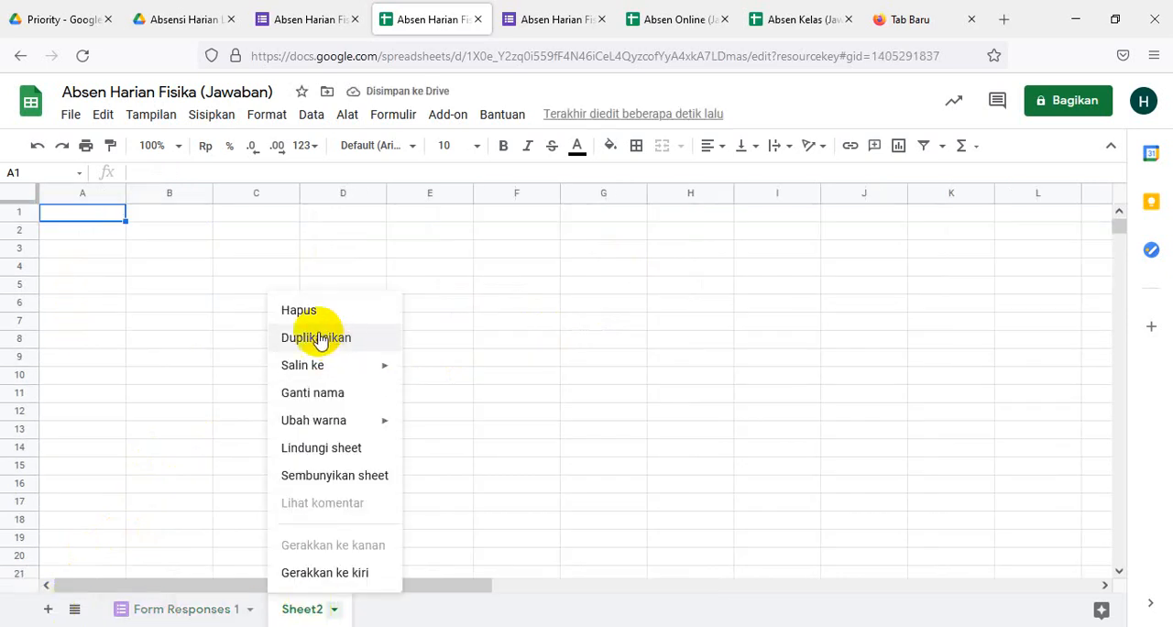
left_click(319, 396)
type("Kode")
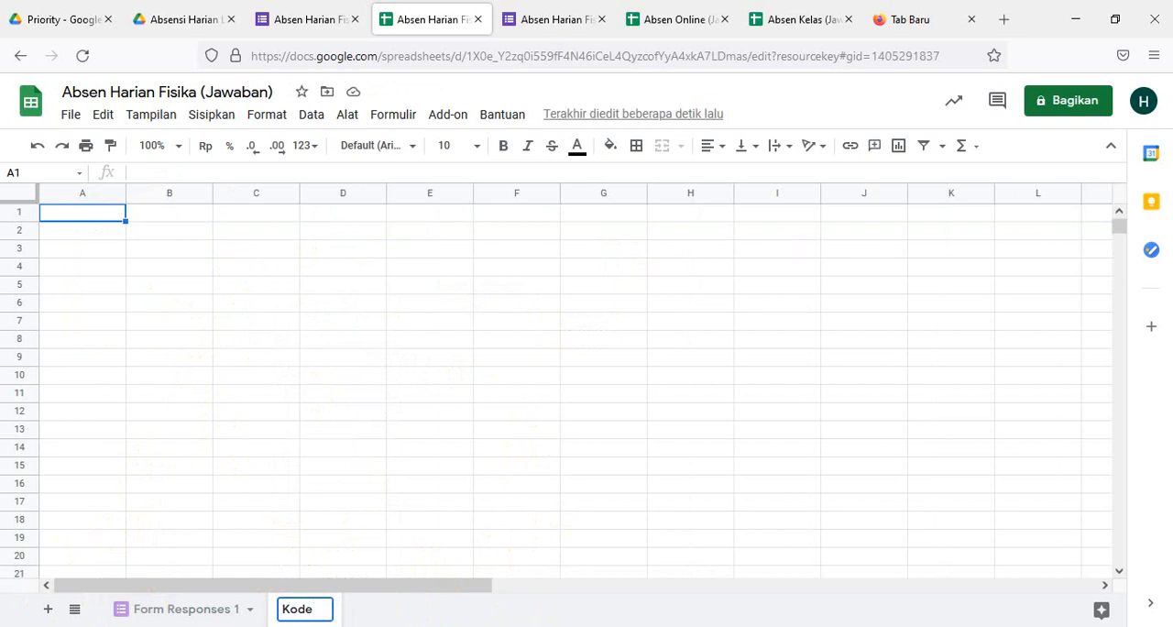
- Copy the column A formula =ARRAYFORMULA(Respon!A1:A) from the Word document and try it in cell A1 of the Kode sheet
left_click(508, 579)
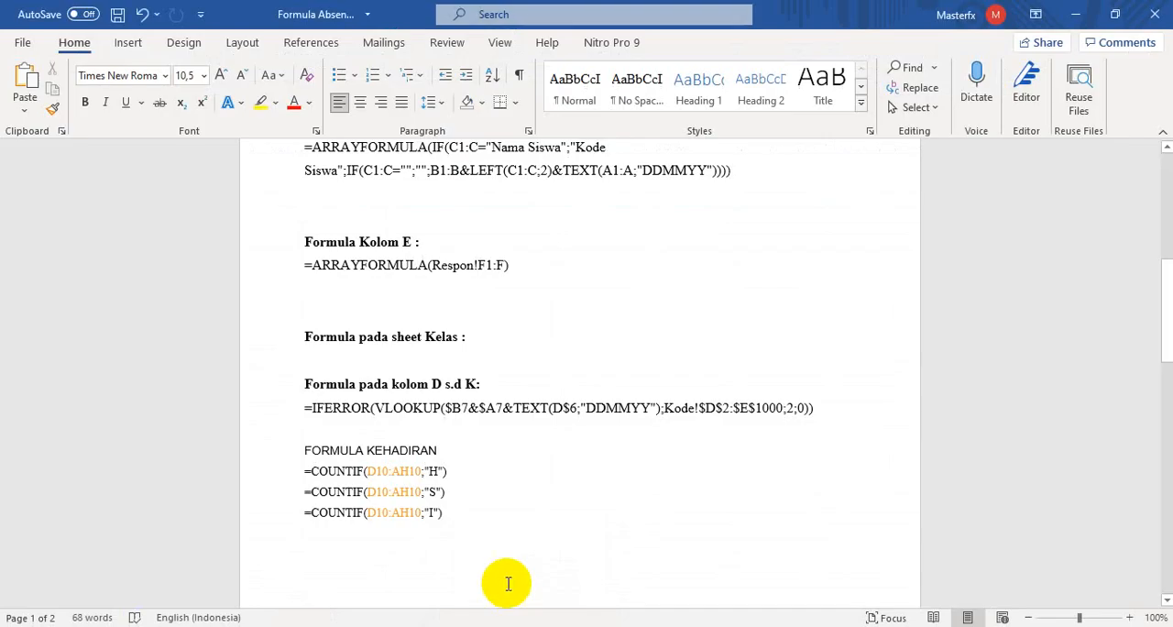
left_click_drag(1159, 325, 1123, 213)
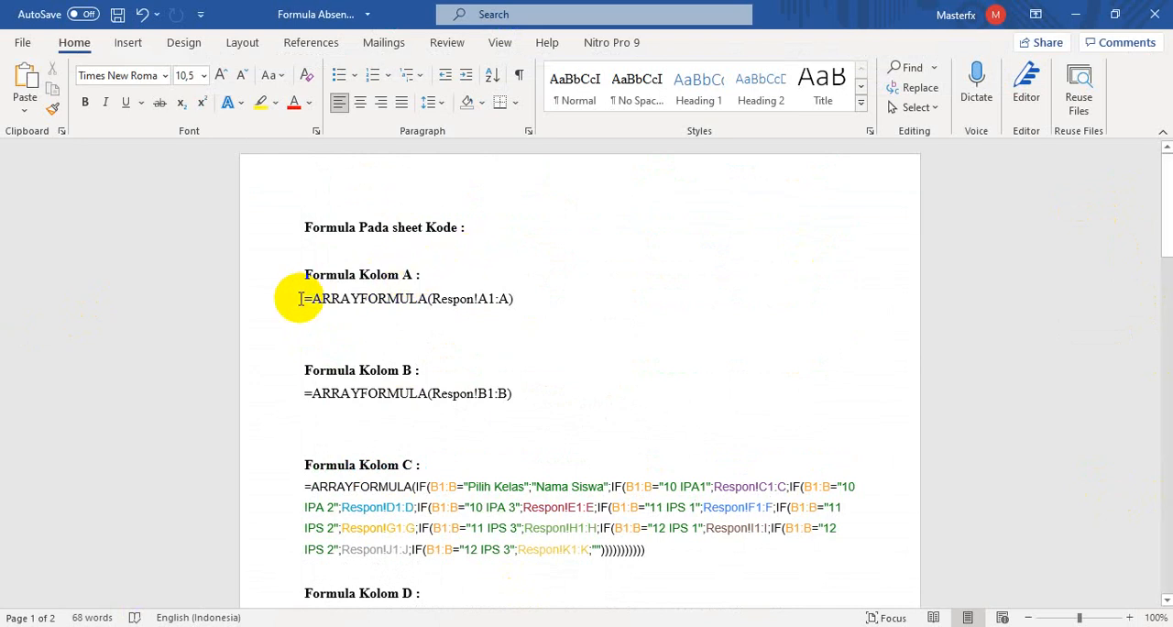
left_click_drag(298, 298, 527, 312)
key("ctrl+c")
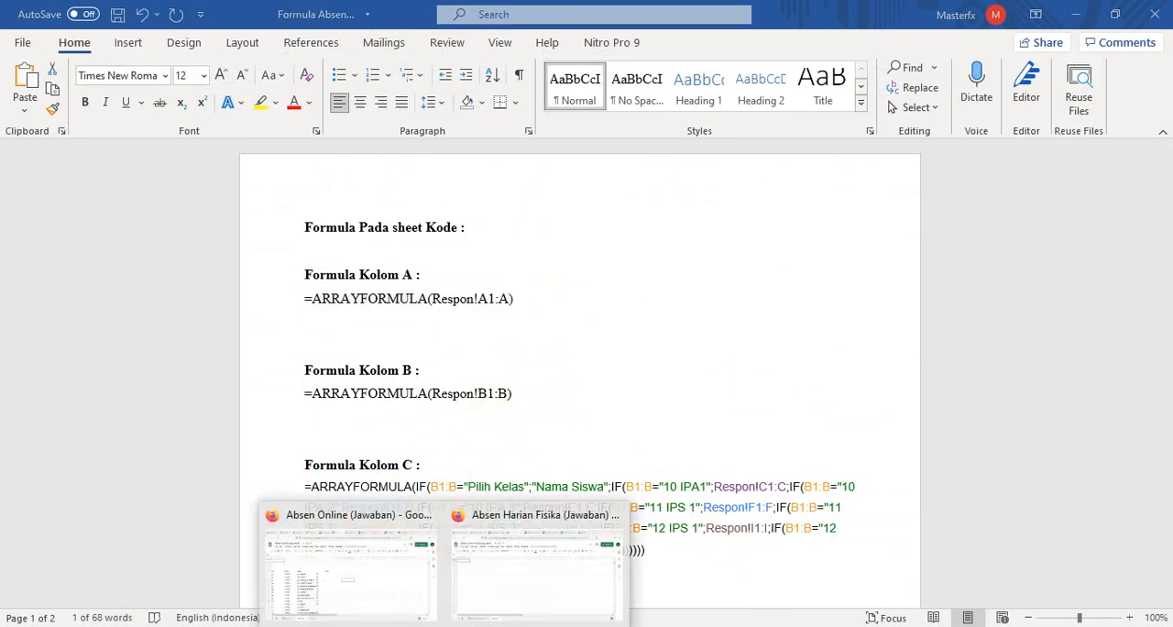
mouse_move(503, 568)
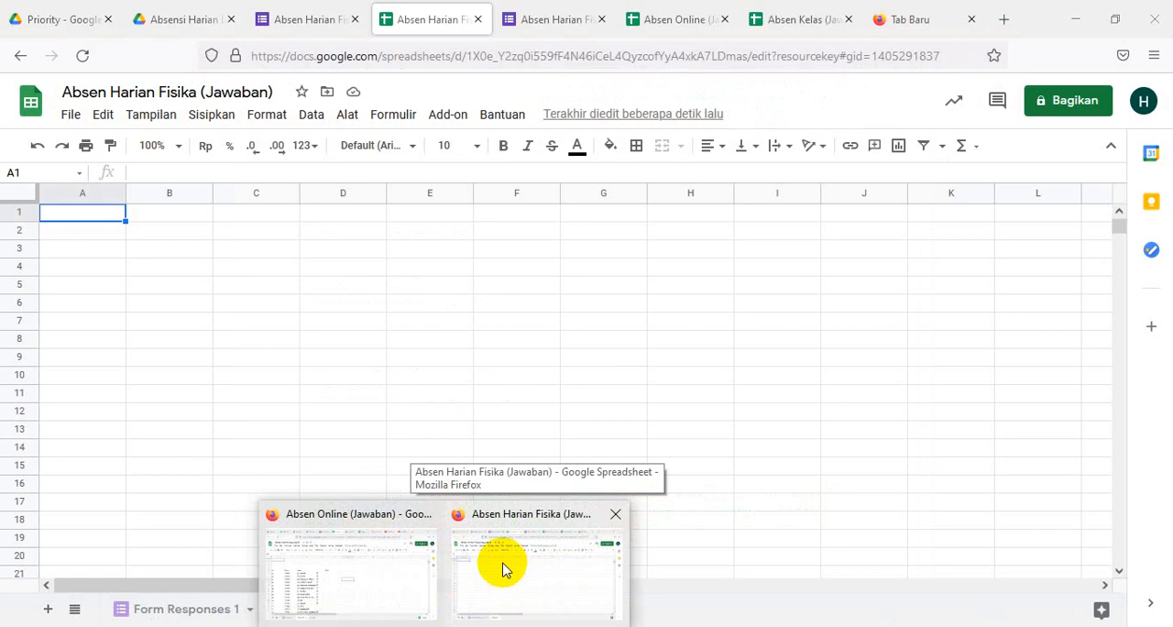
left_click(502, 566)
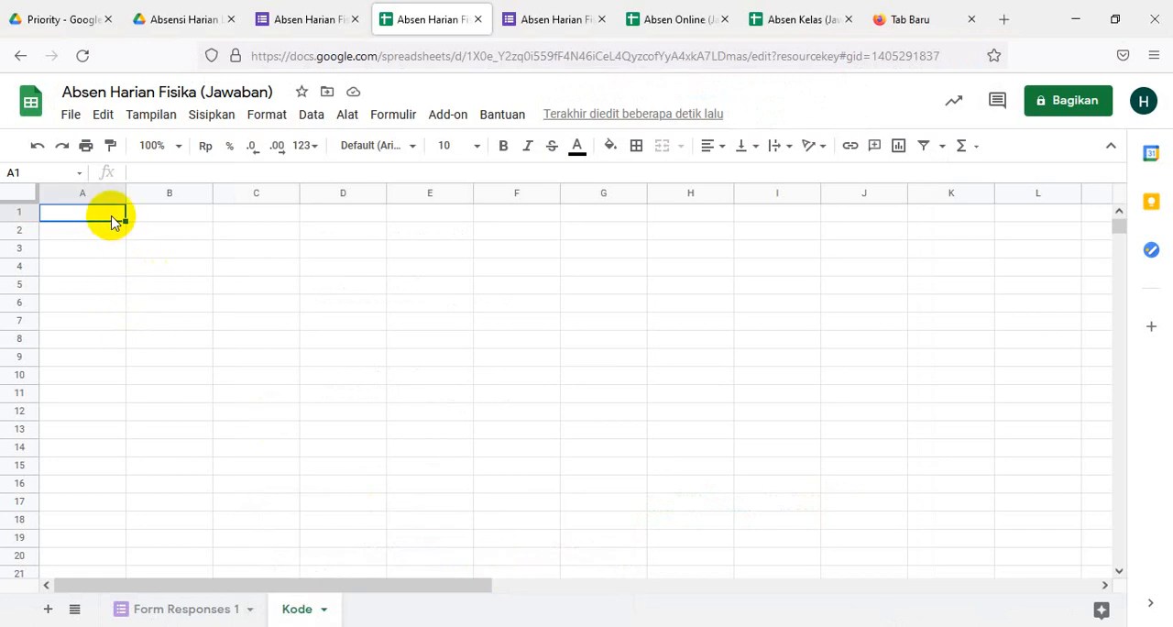
key("ctrl+v")
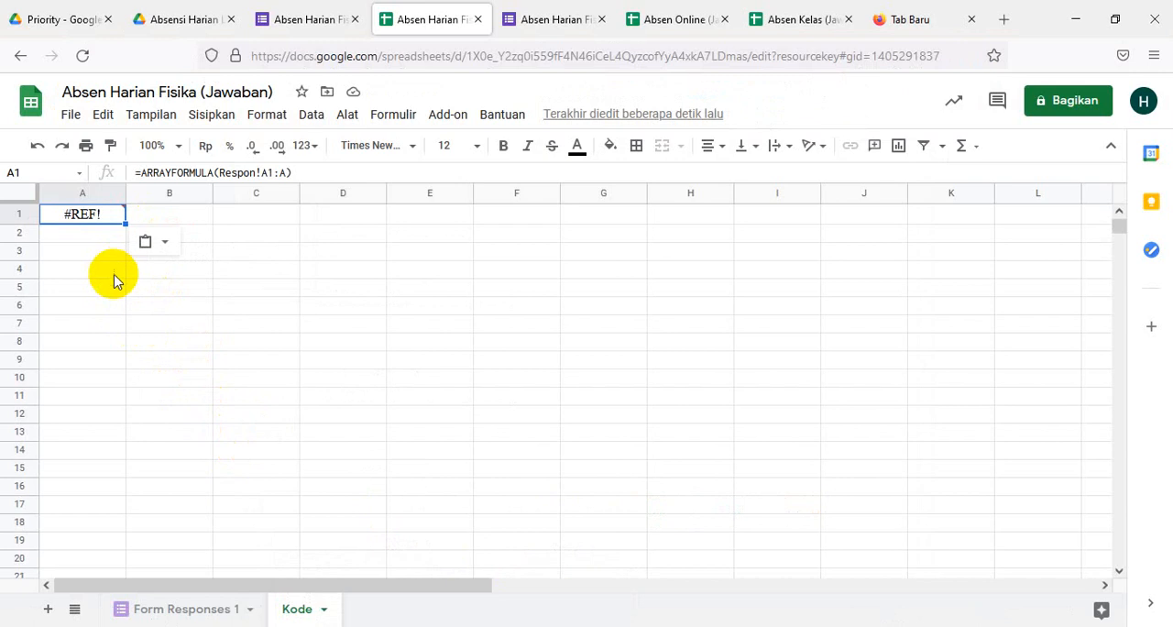
key("Delete")
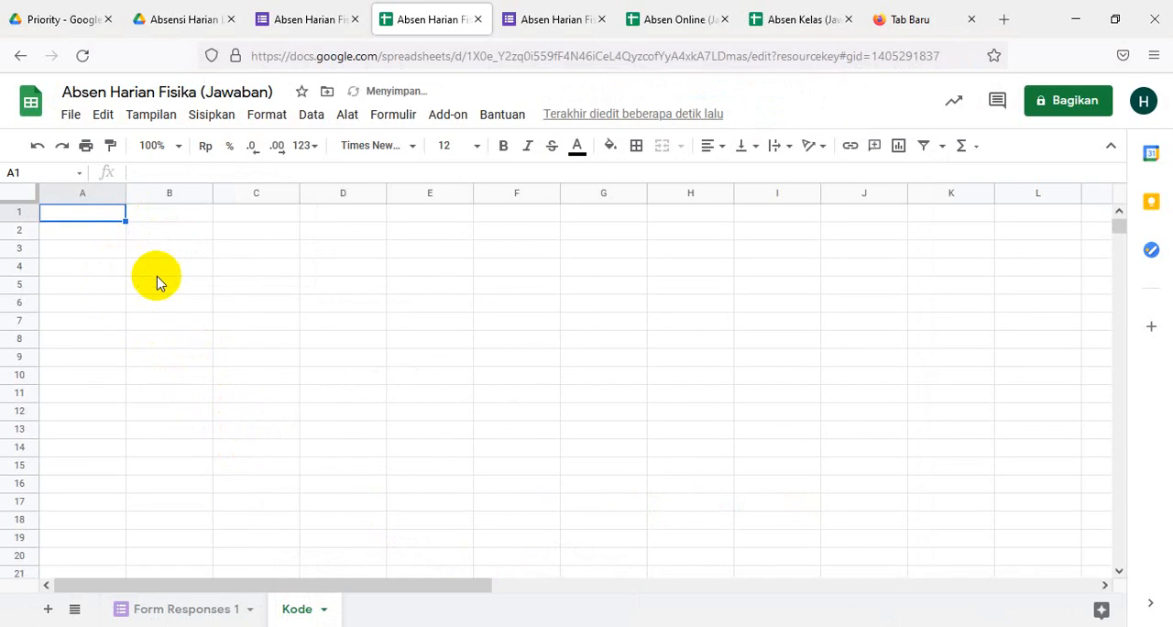
left_click(95, 219)
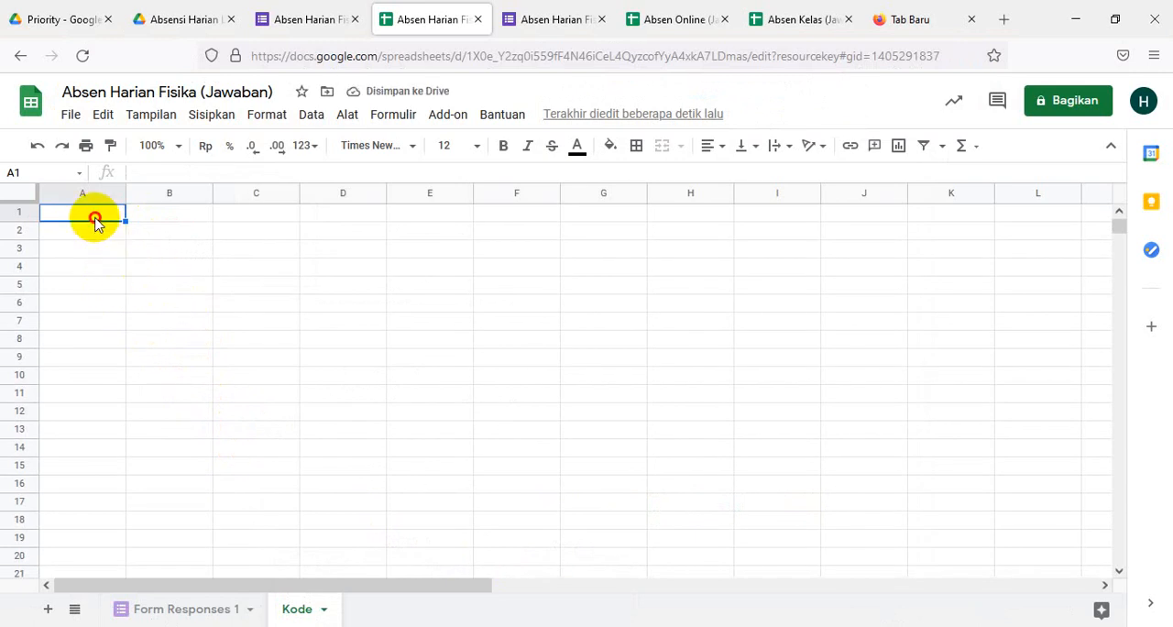
key("ctrl+v")
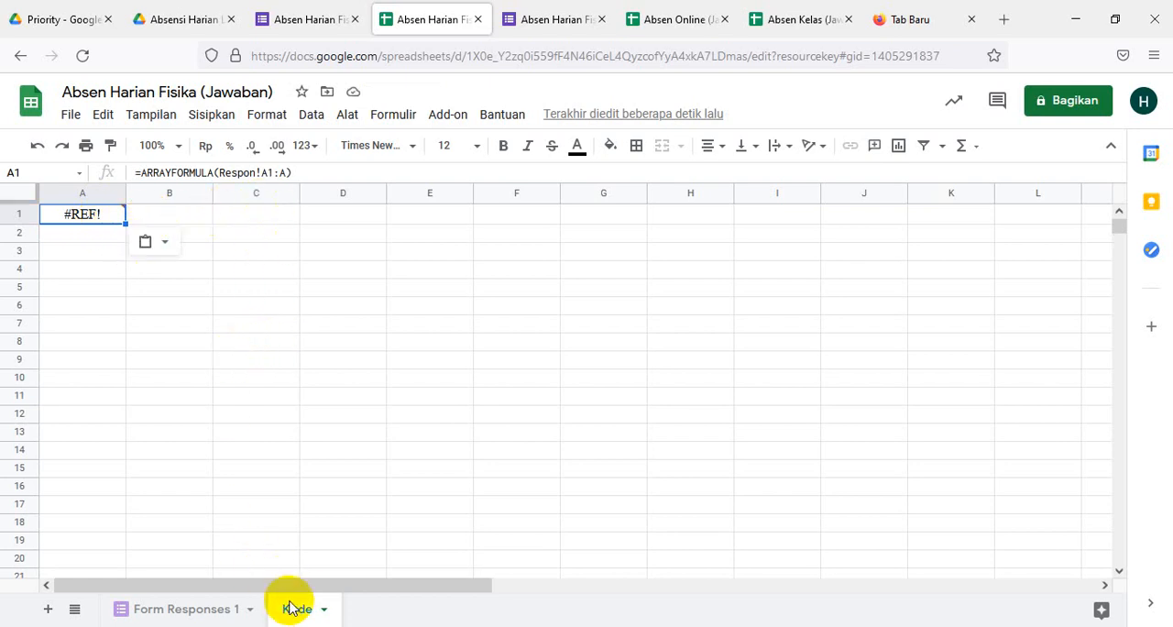
- Rename the Form Responses 1 sheet as Respon
left_click(194, 614)
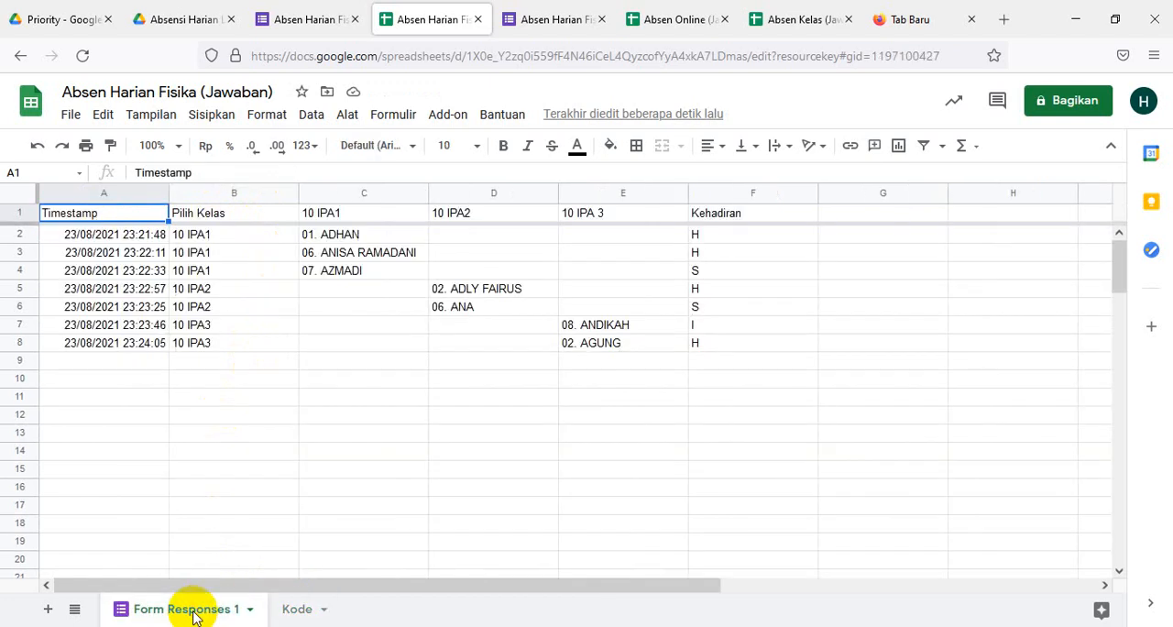
left_click(302, 613)
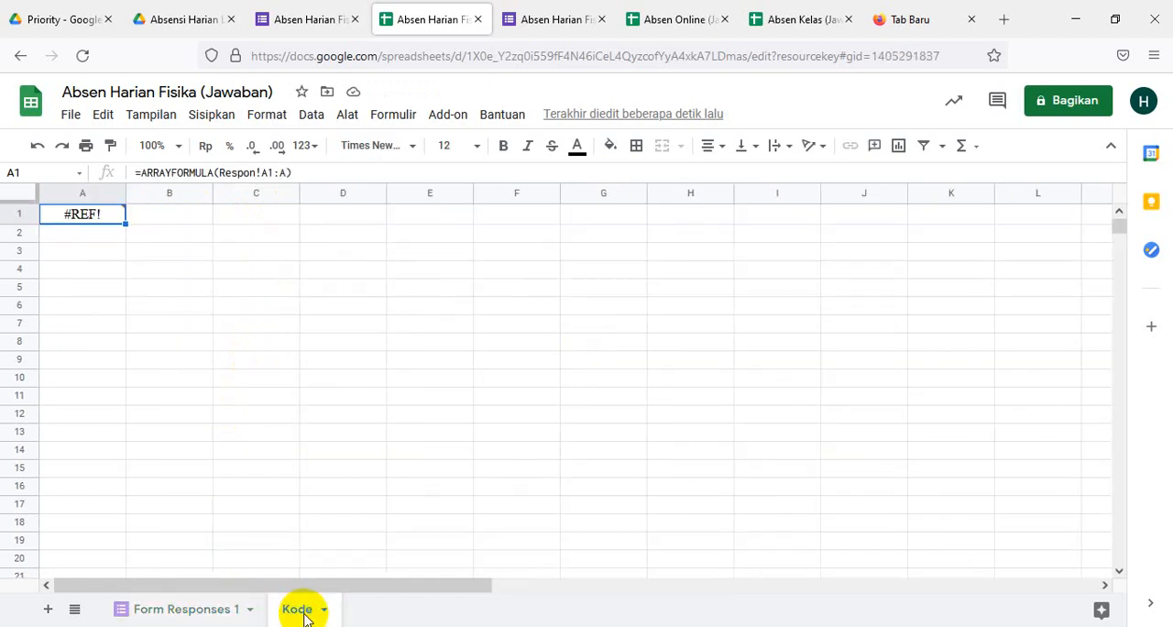
left_click(197, 612)
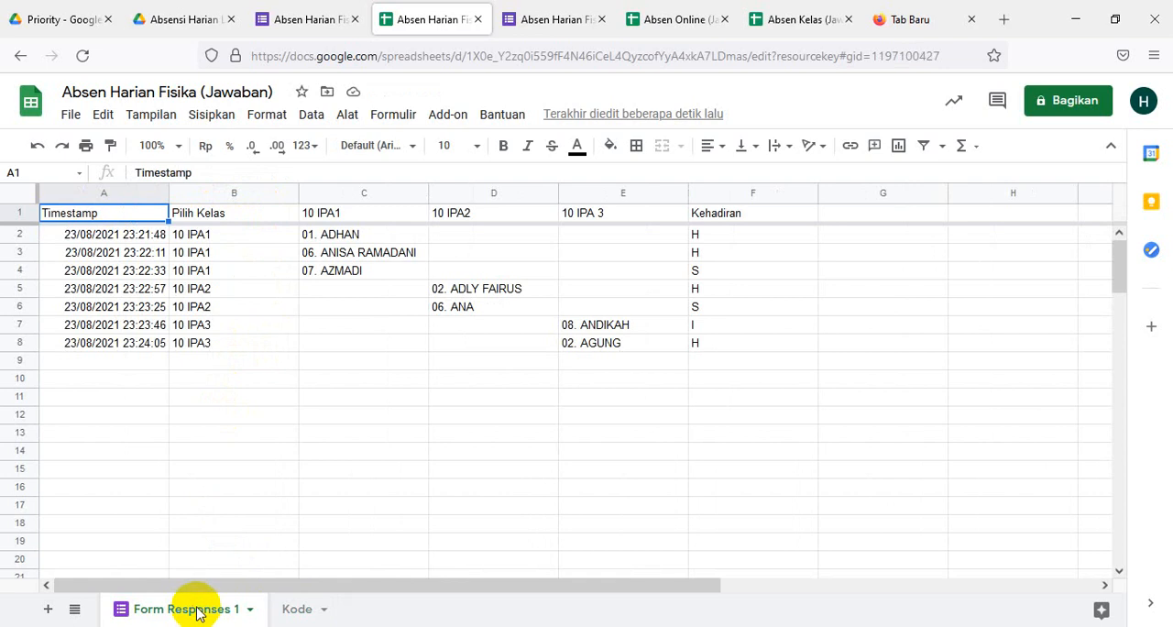
right_click(171, 613)
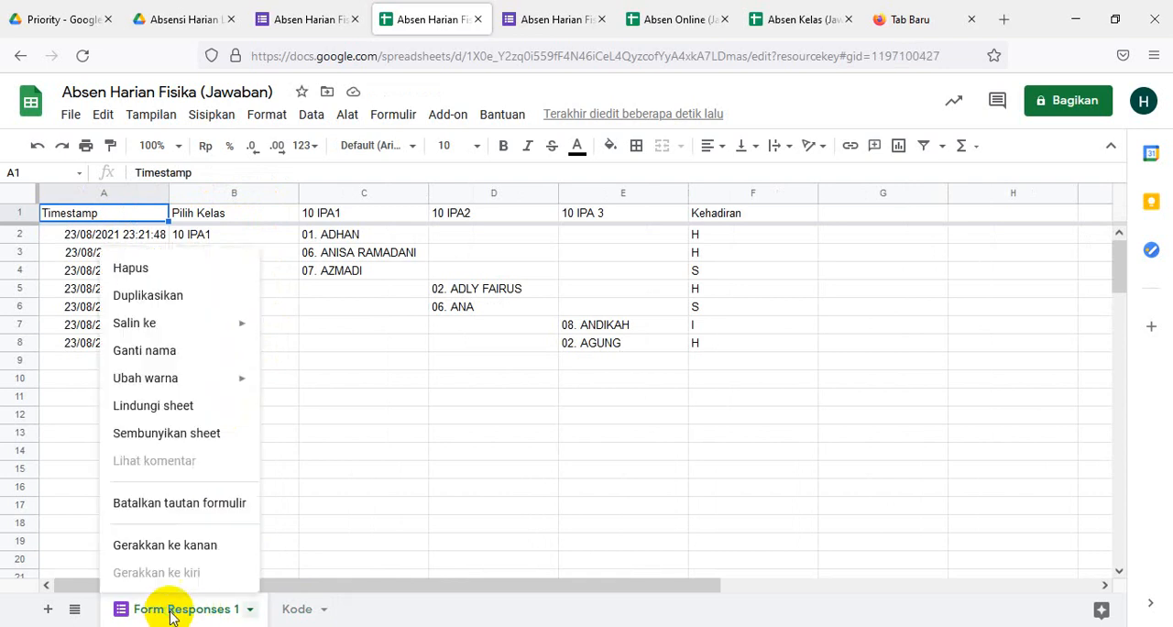
left_click(152, 357)
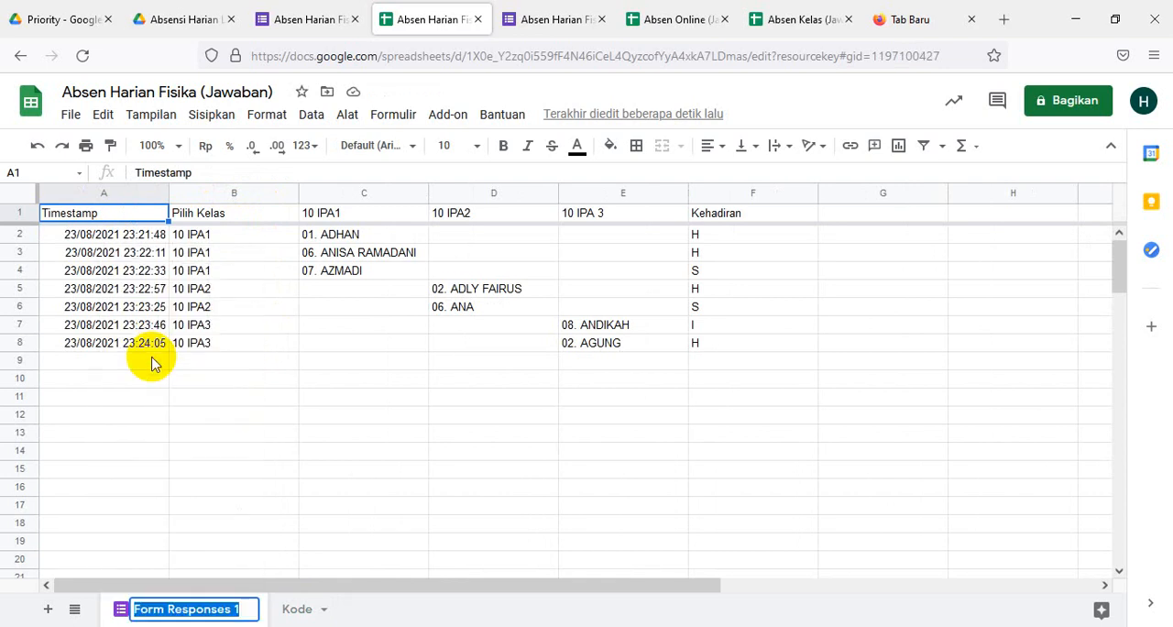
type("Respon")
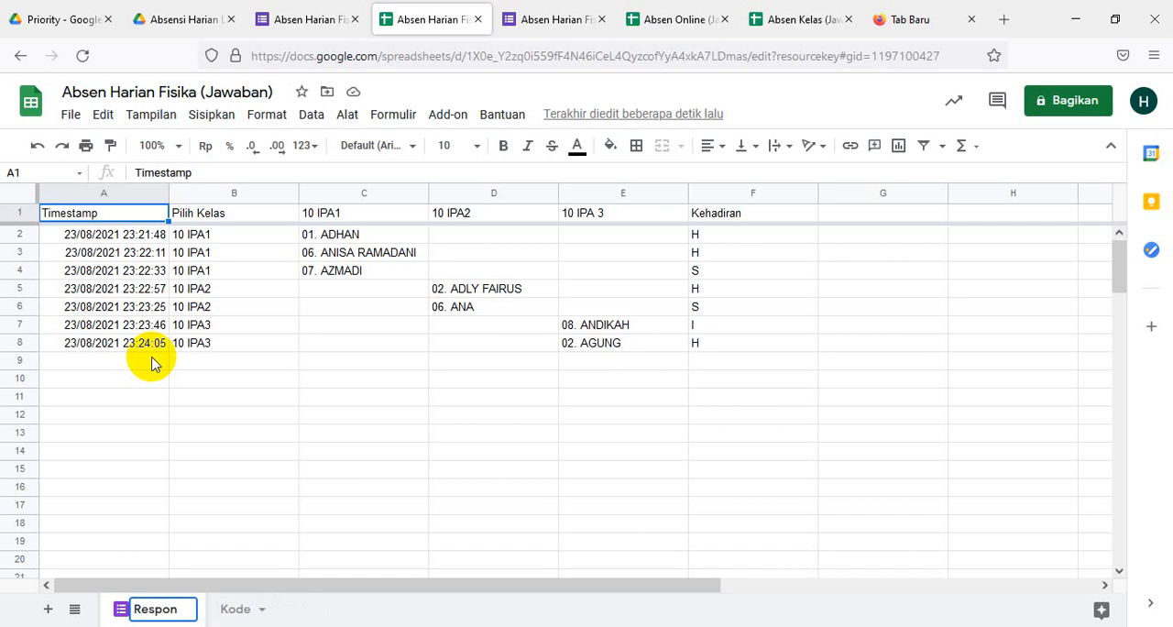
key("Return")
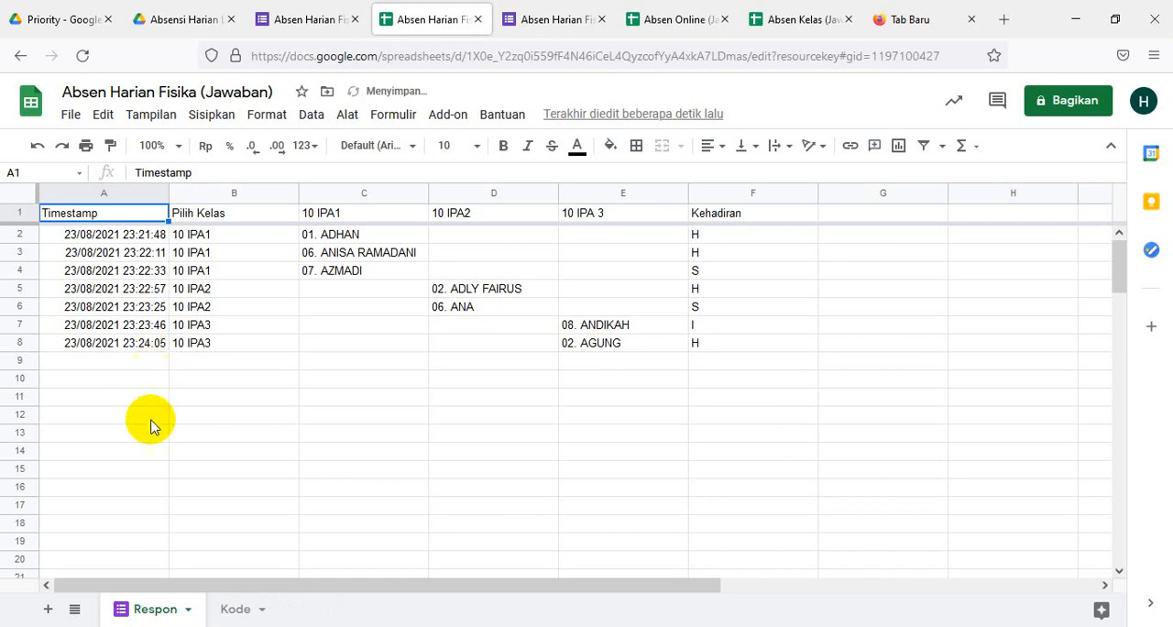
- Check the error on cell A1 of the Kode sheet and clear its formula
left_click(233, 611)
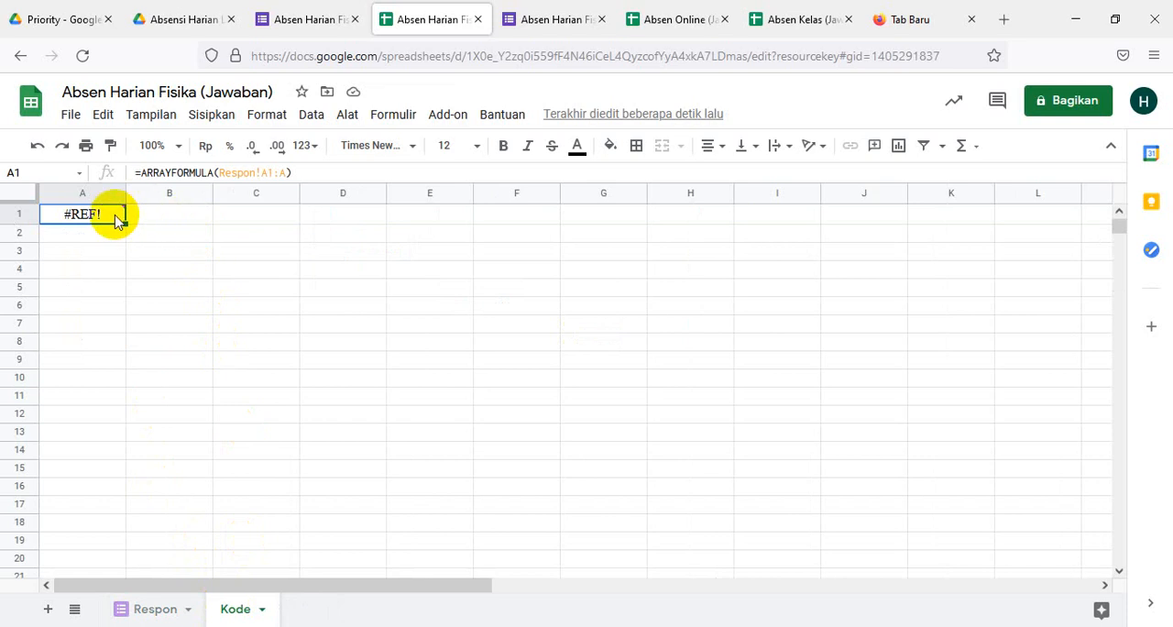
mouse_move(99, 220)
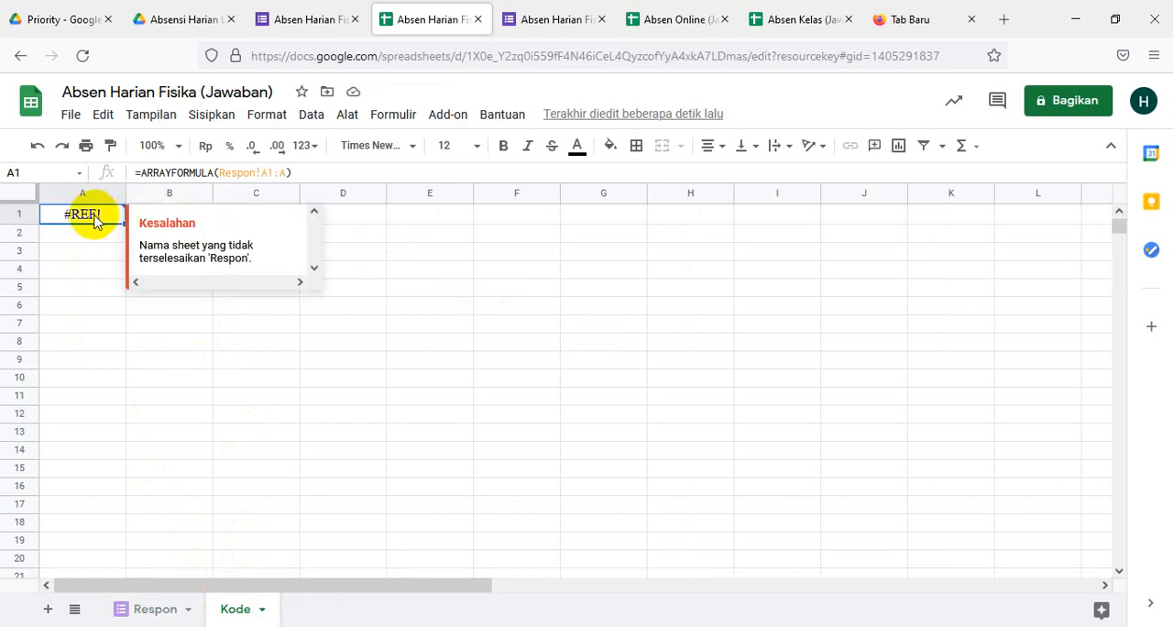
left_click(154, 610)
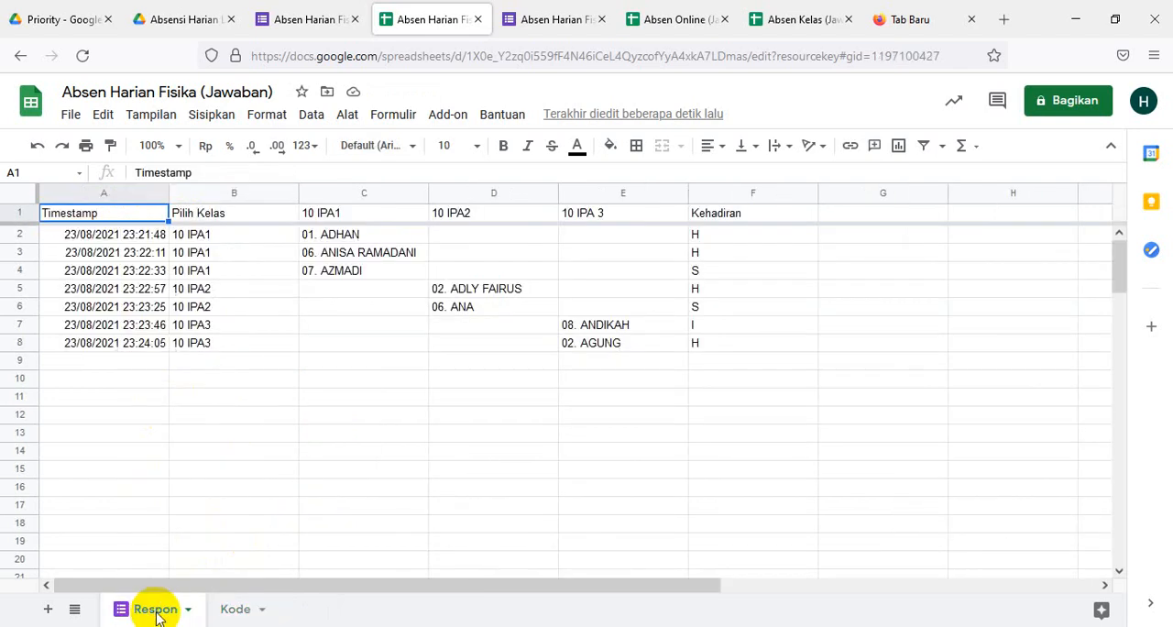
left_click(235, 611)
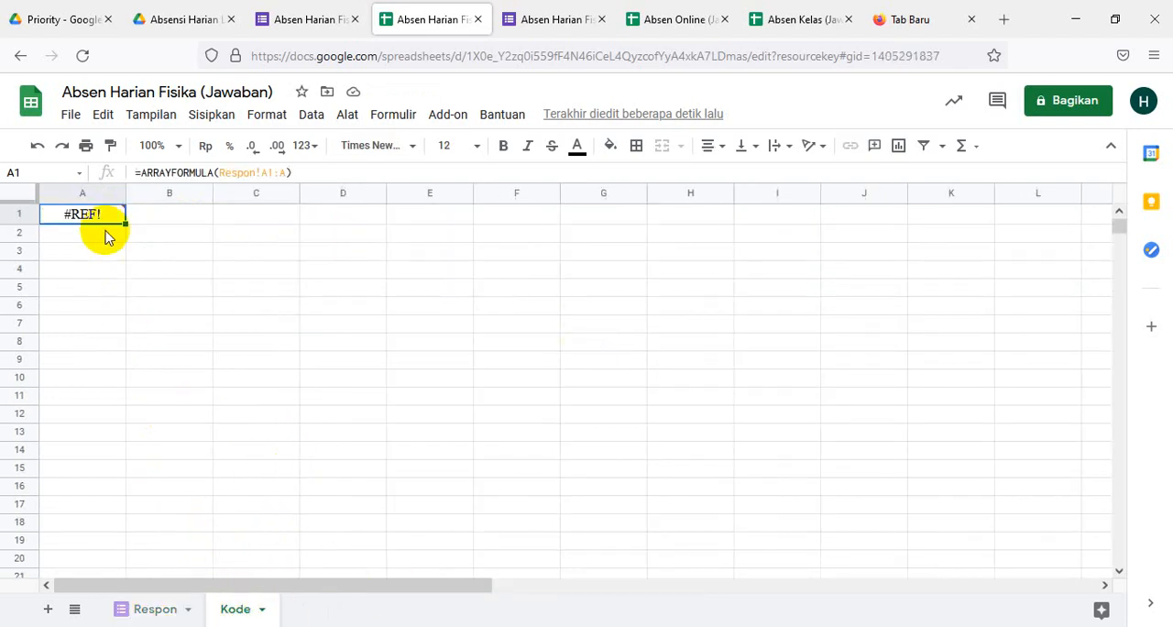
key("Delete")
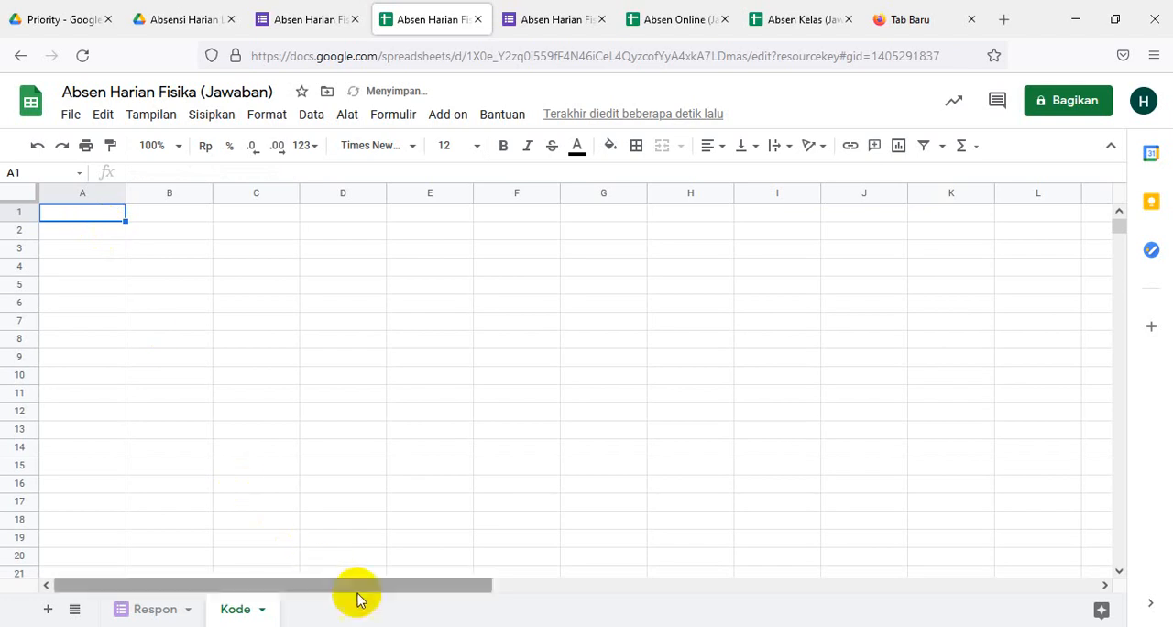
- Copy =ARRAYFORMULA(Respon!A1:A) from the Word document into cell A1 of the Kode sheet and widen column A to fit the full timestamps
key("alt+Tab")
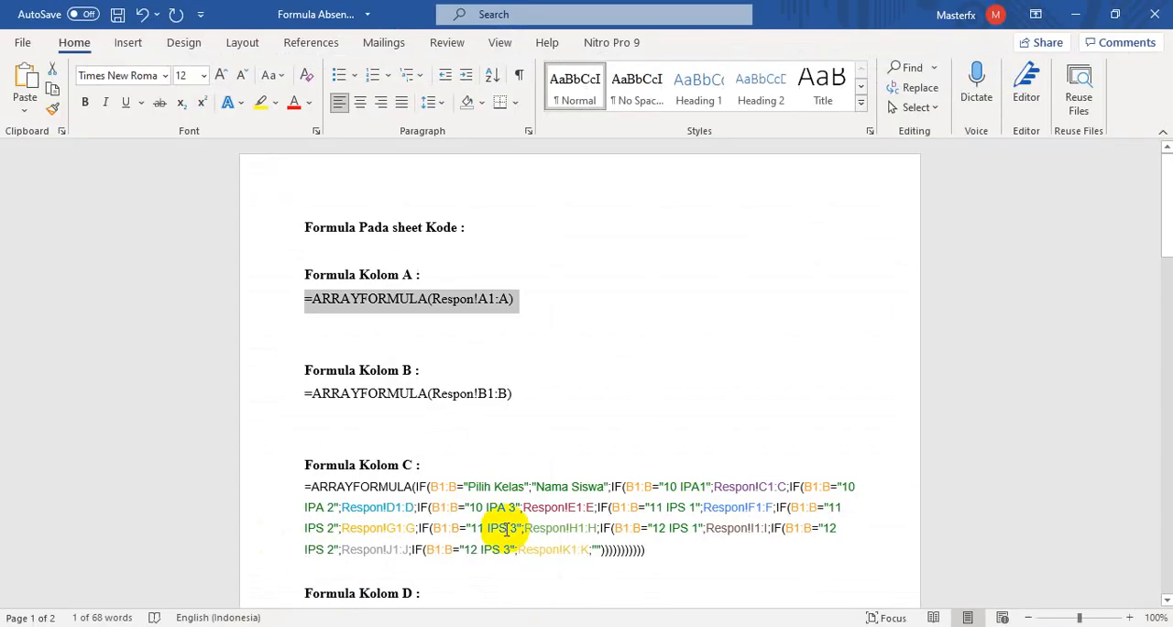
left_click(538, 330)
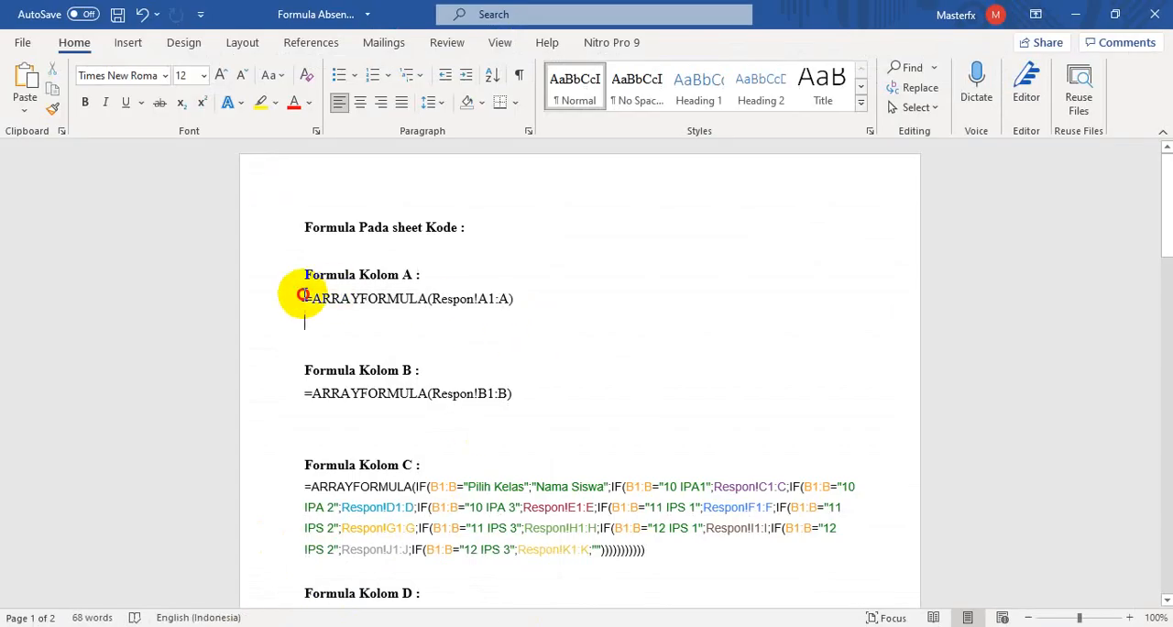
left_click_drag(302, 295, 517, 298)
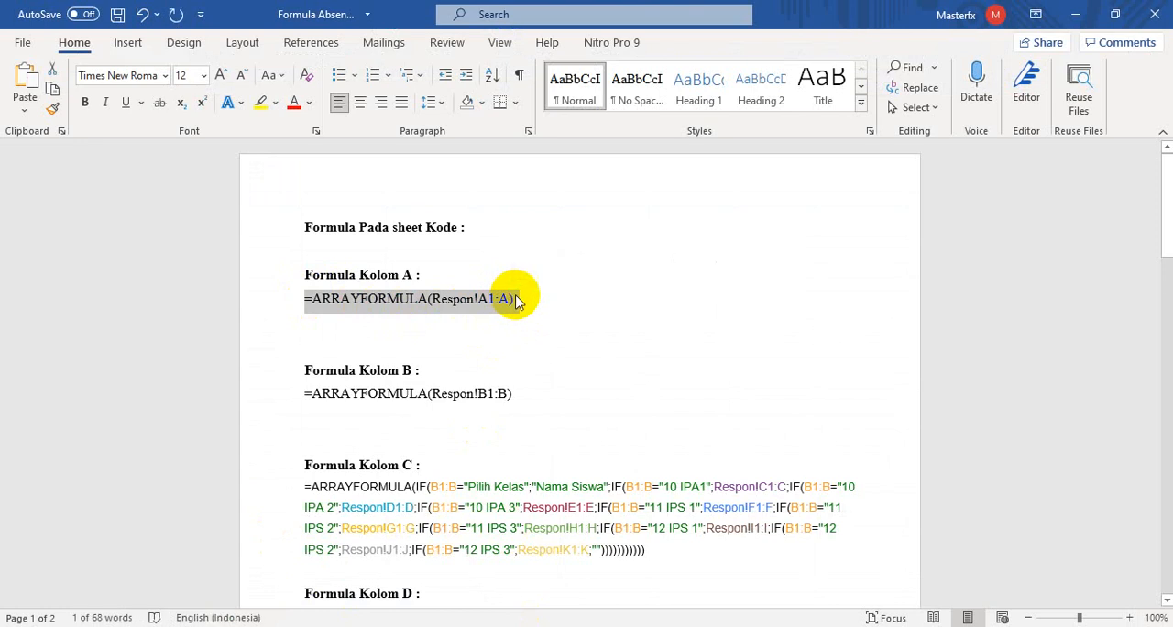
left_click(486, 626)
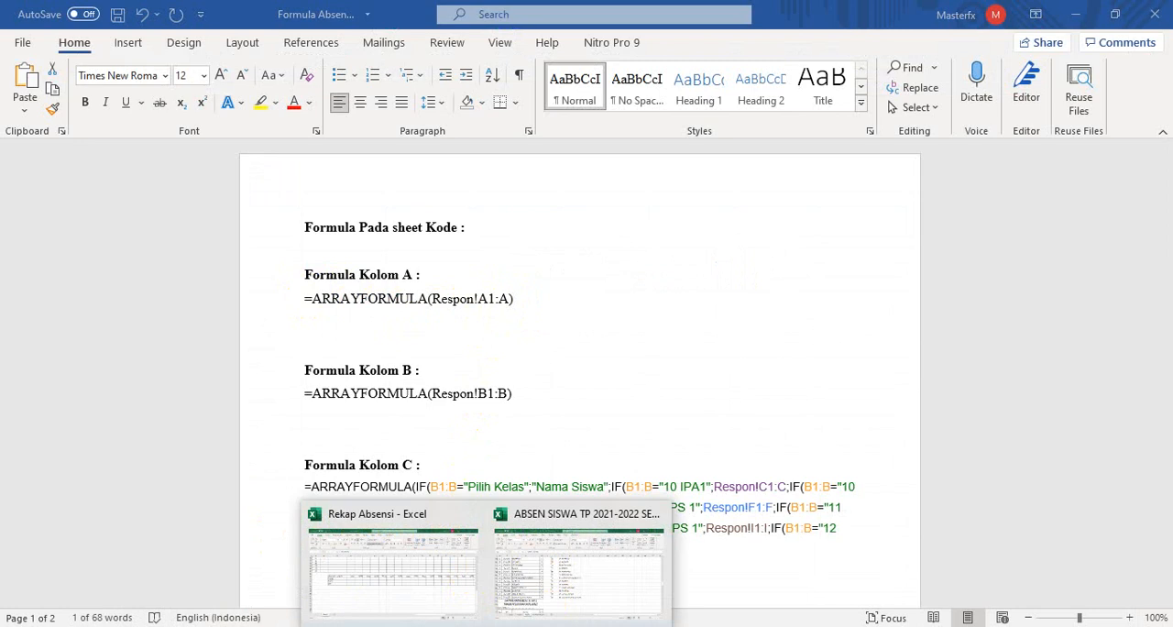
mouse_move(445, 626)
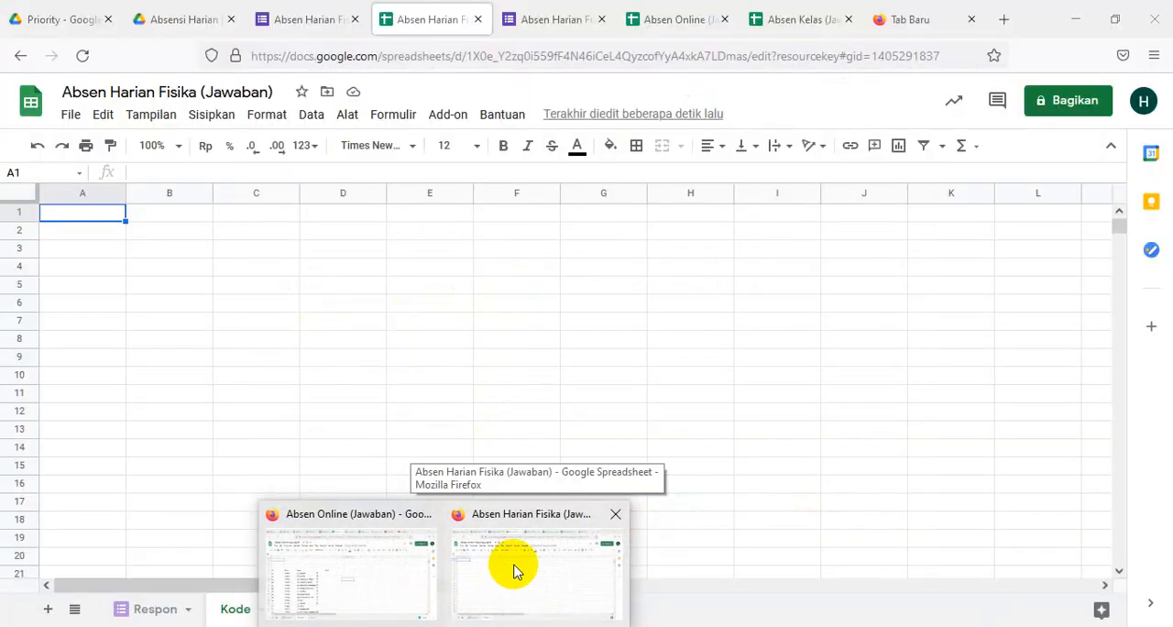
left_click(514, 568)
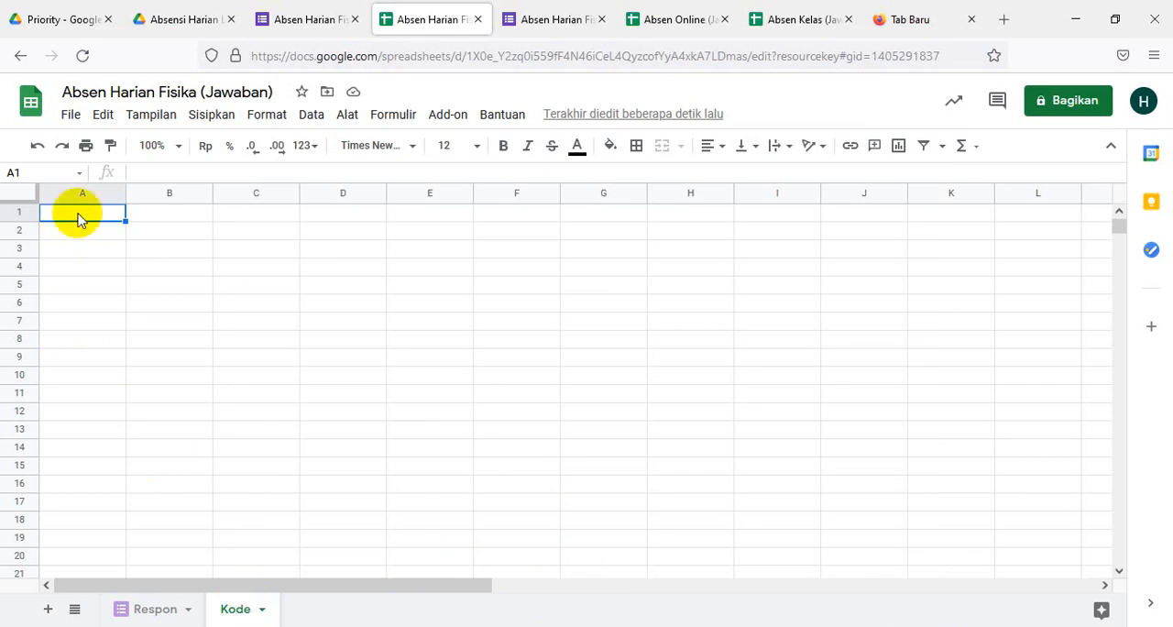
key("ctrl+v")
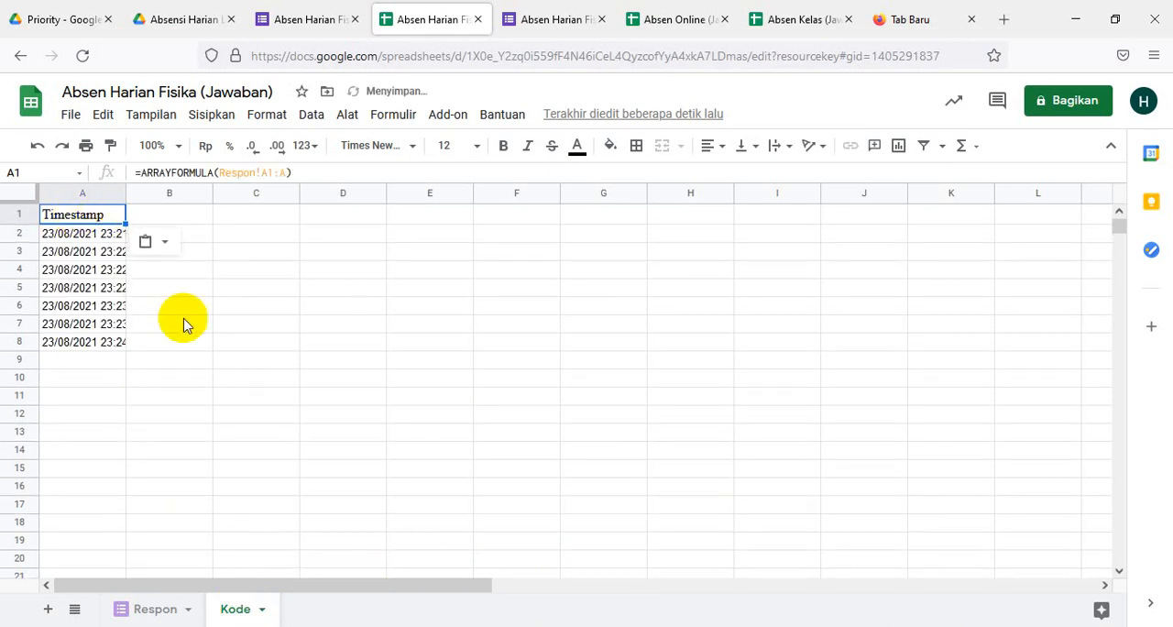
left_click(211, 365)
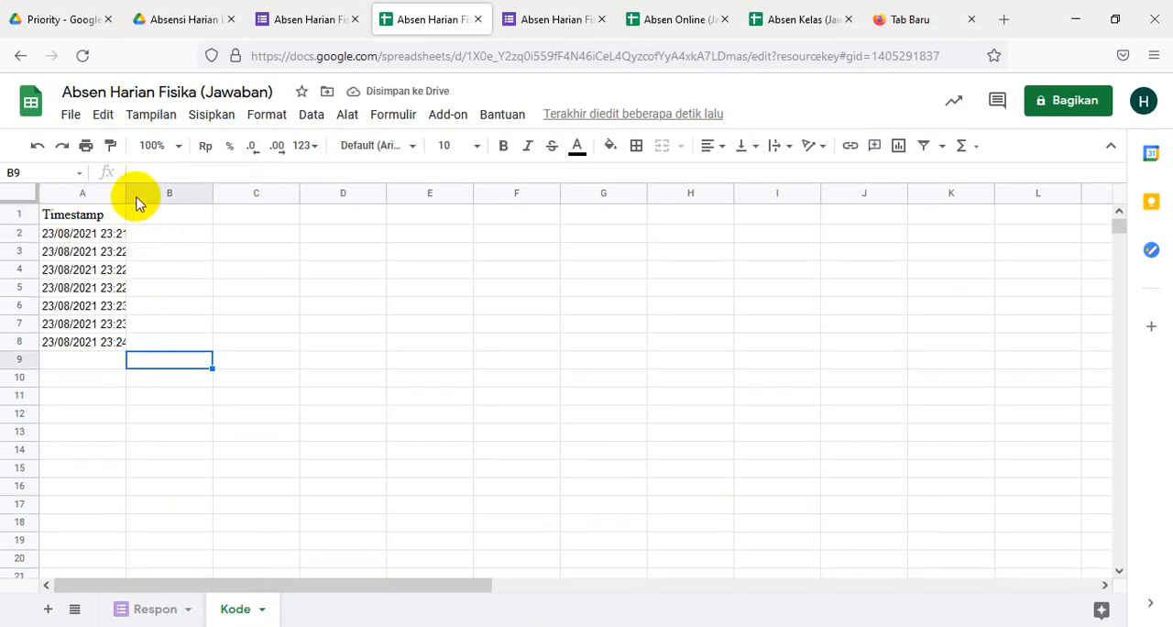
left_click_drag(125, 193, 152, 195)
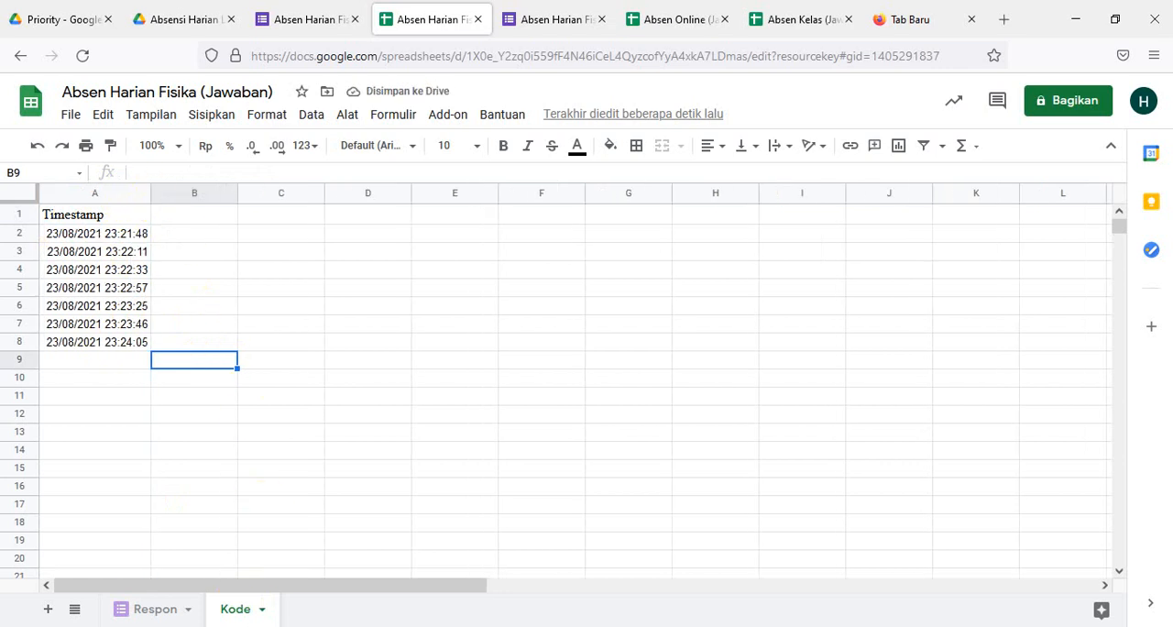
- Copy the column B formula =ARRAYFORMULA(Respon!B1:B) from the Word document into cell B1 of the Kode sheet
key("alt+Tab")
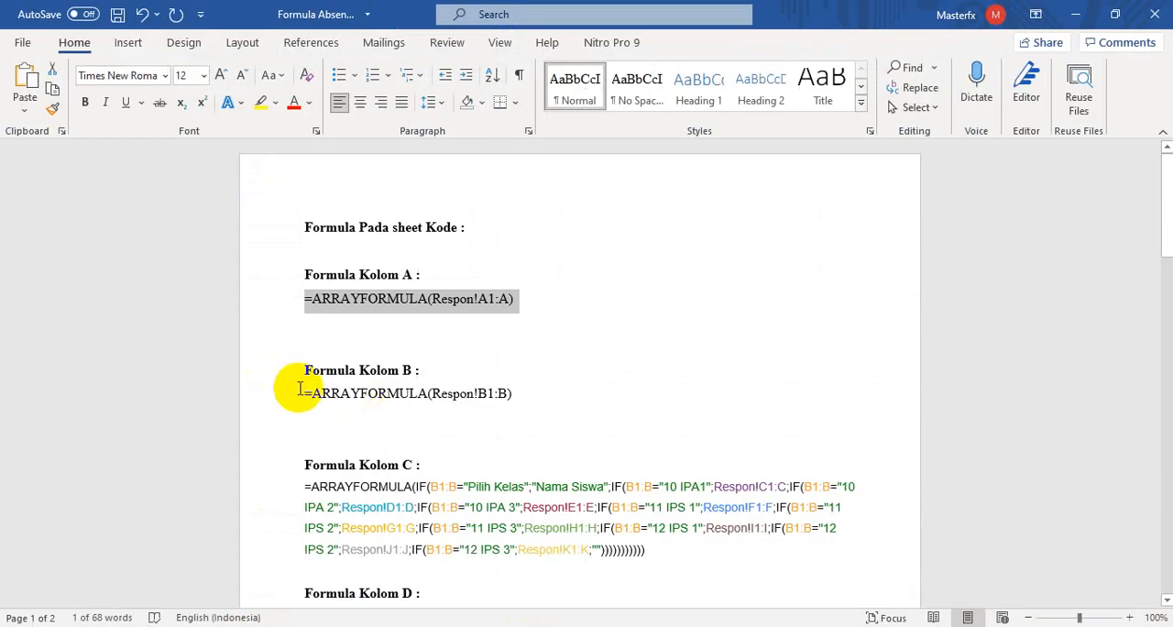
left_click_drag(299, 391, 521, 395)
key("ctrl+c")
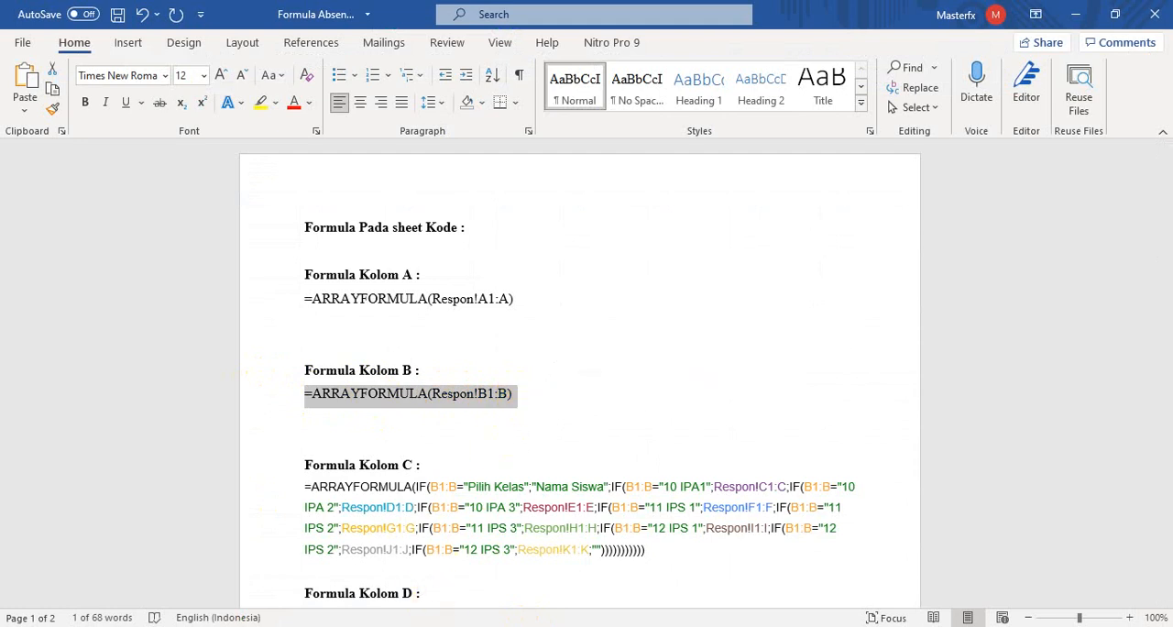
mouse_move(528, 625)
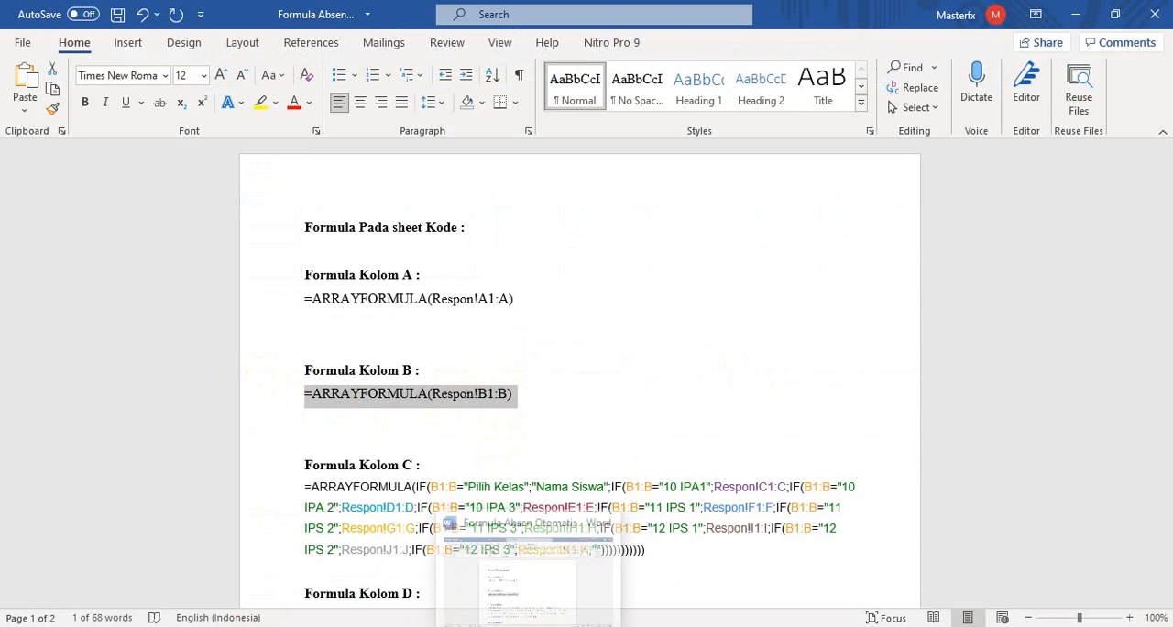
mouse_move(486, 626)
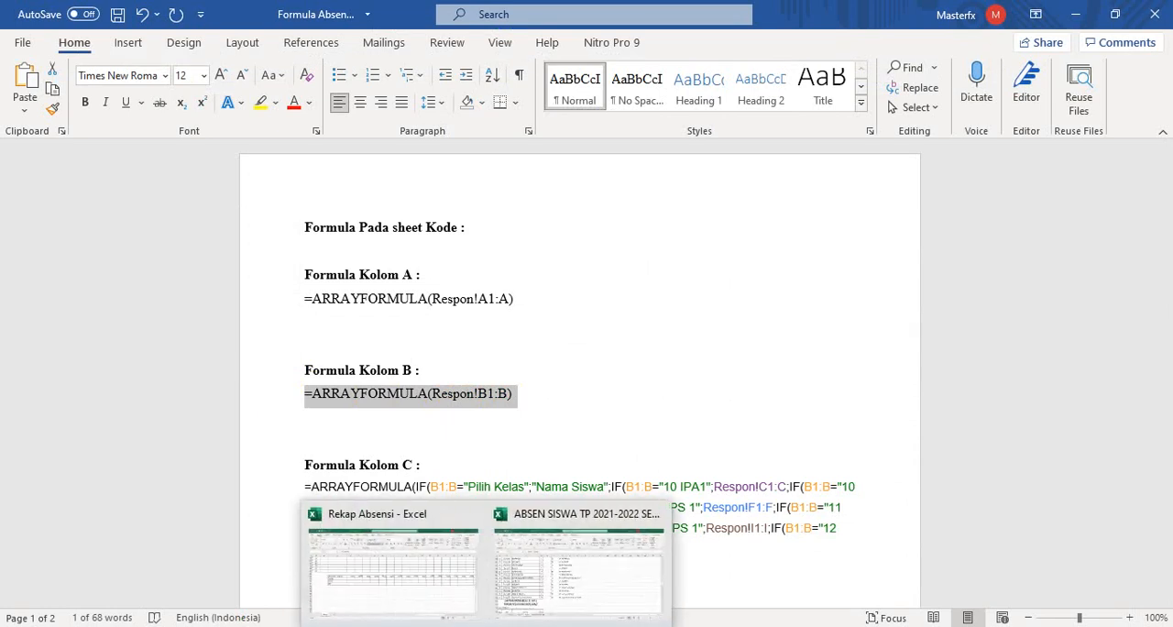
left_click(444, 625)
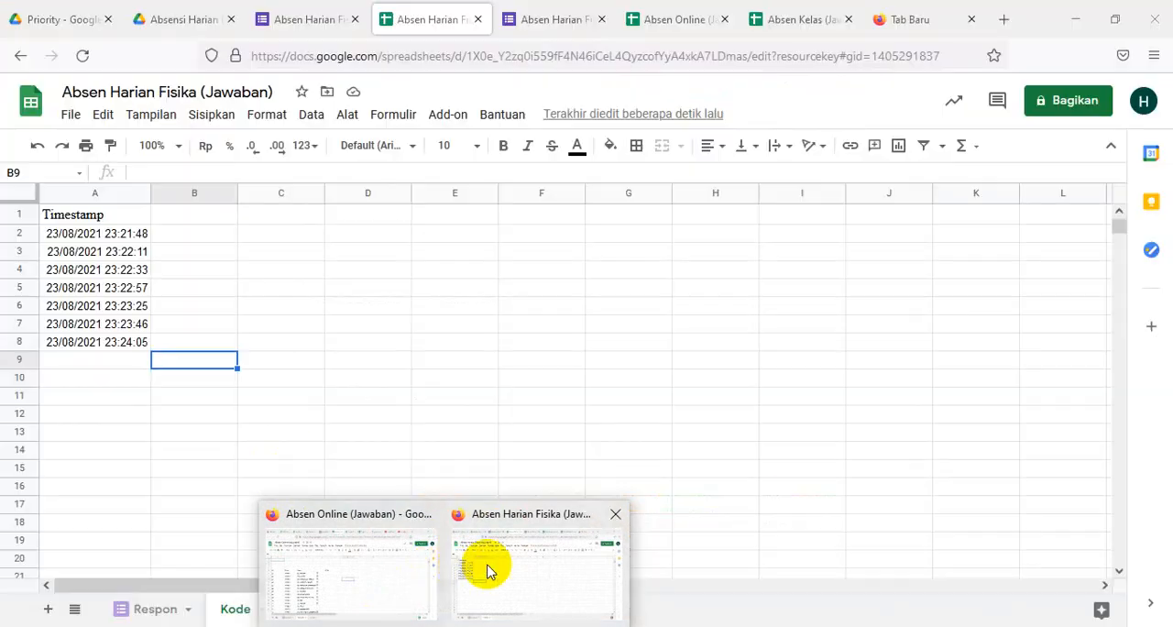
left_click(487, 568)
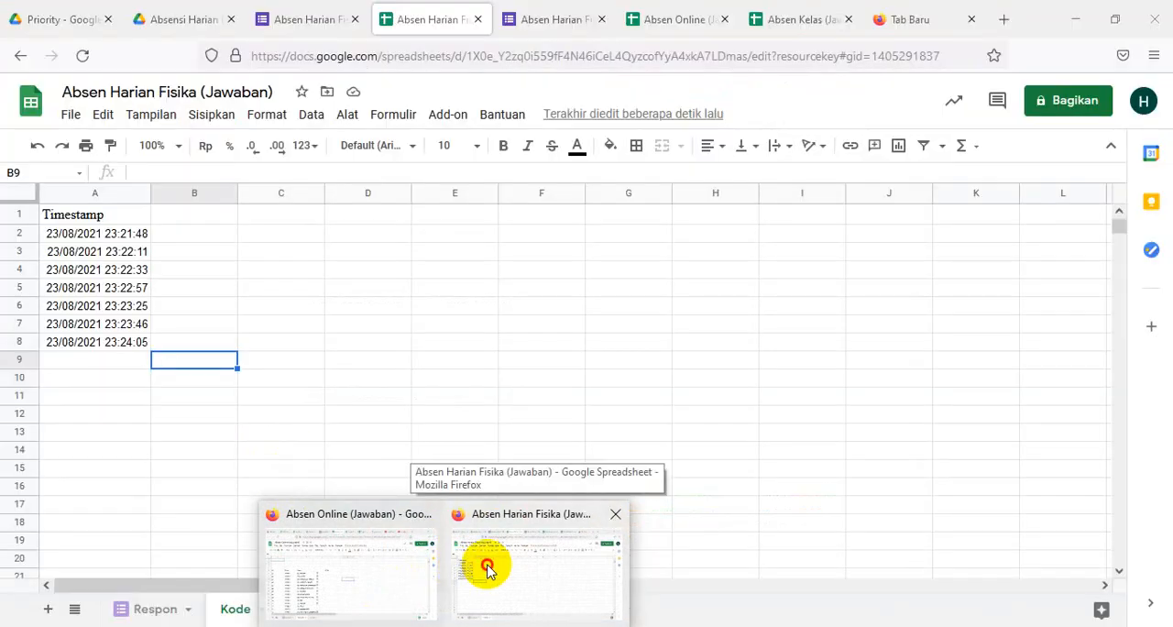
left_click(187, 218)
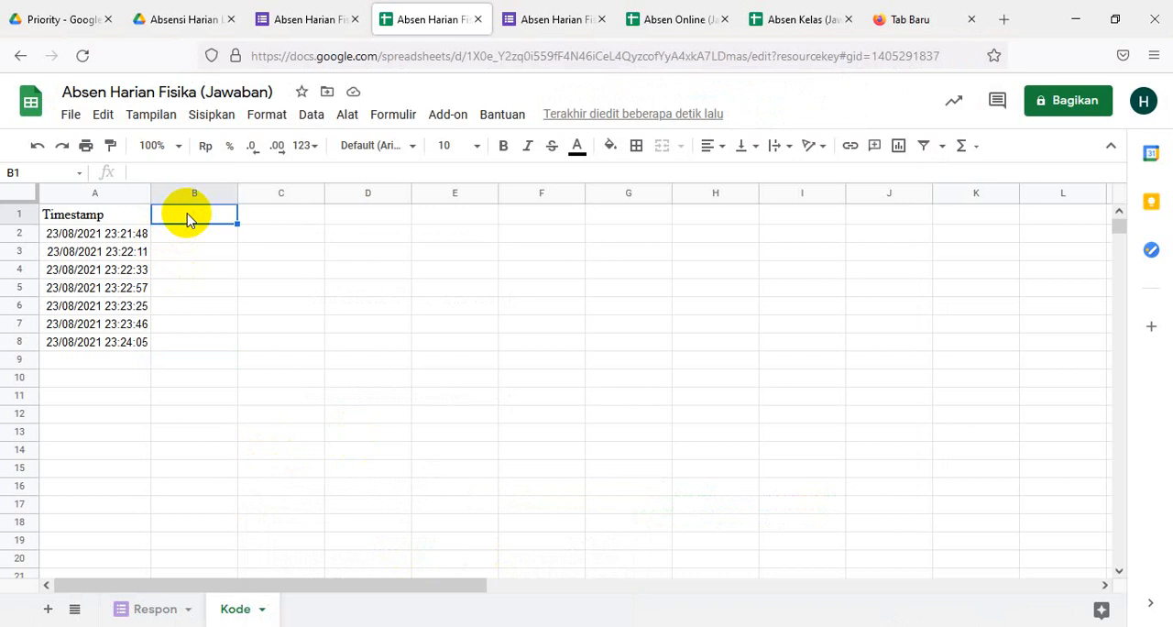
key("ctrl+v")
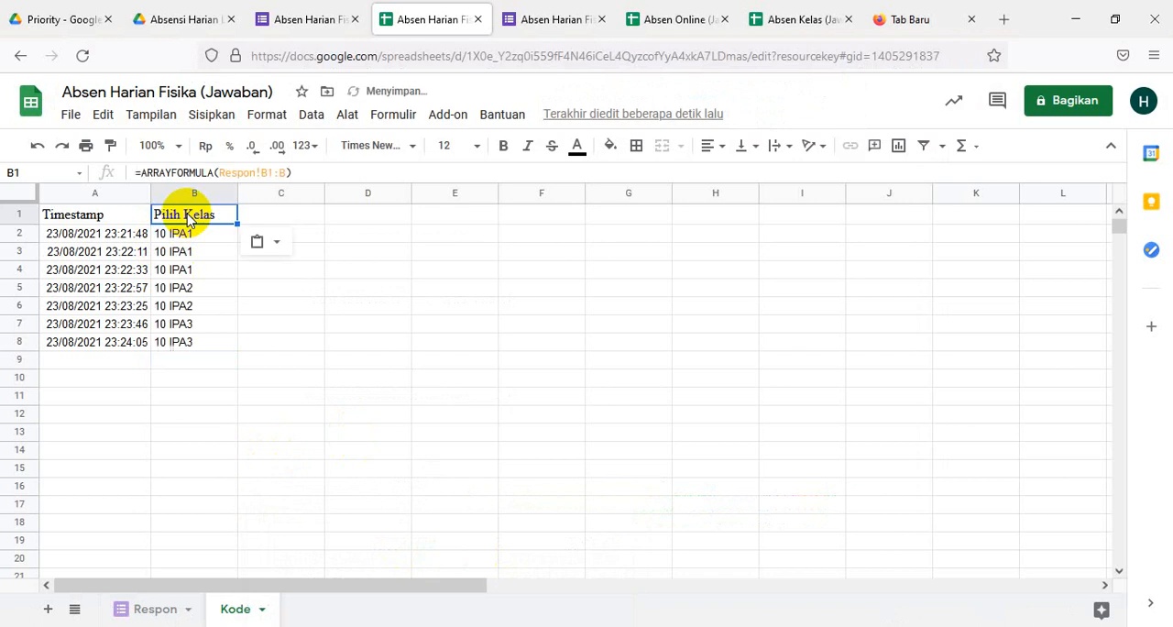
- Copy the column C formula, the nested IF ARRAYFORMULA for Nama Siswa, from the Word document into cell C1 of the Kode sheet
left_click(284, 224)
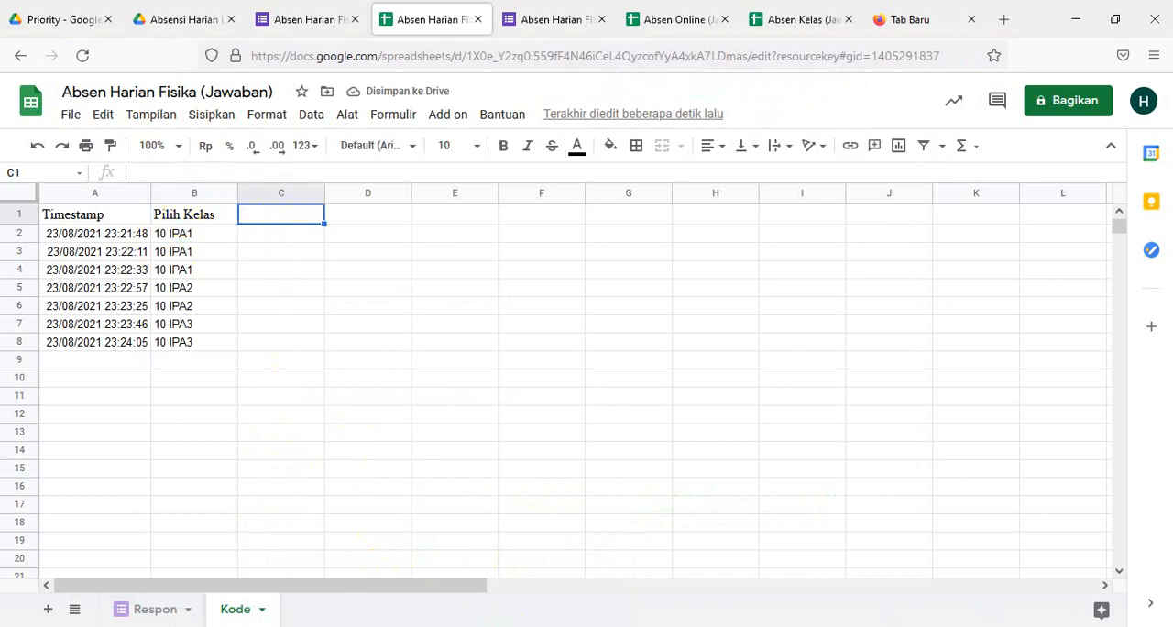
left_click(497, 626)
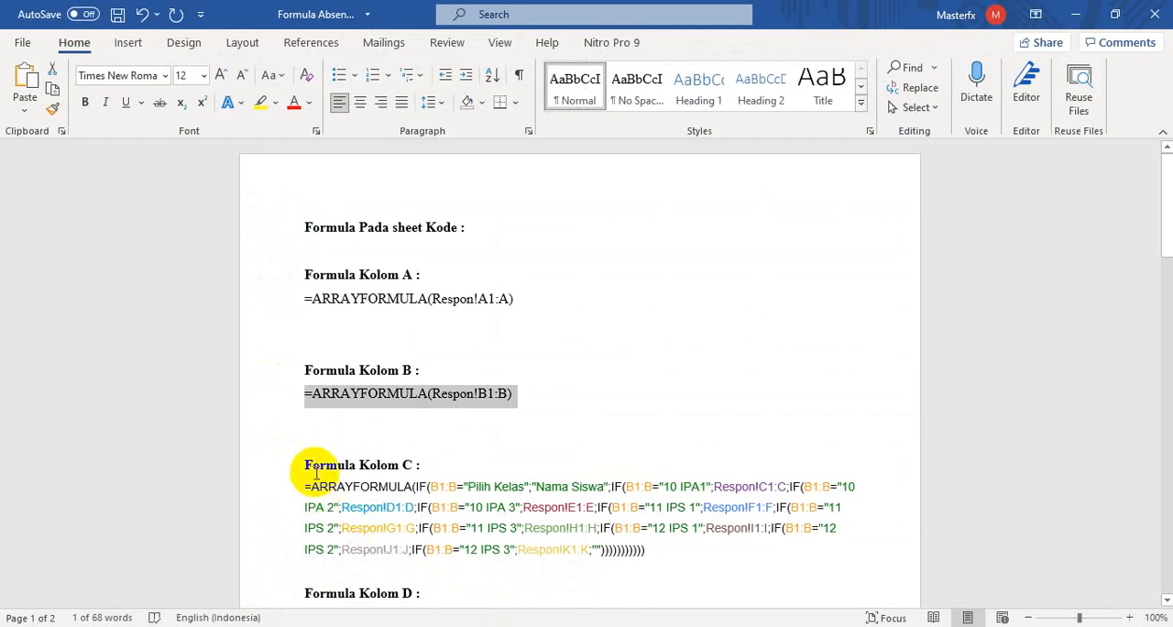
left_click_drag(302, 483, 648, 563)
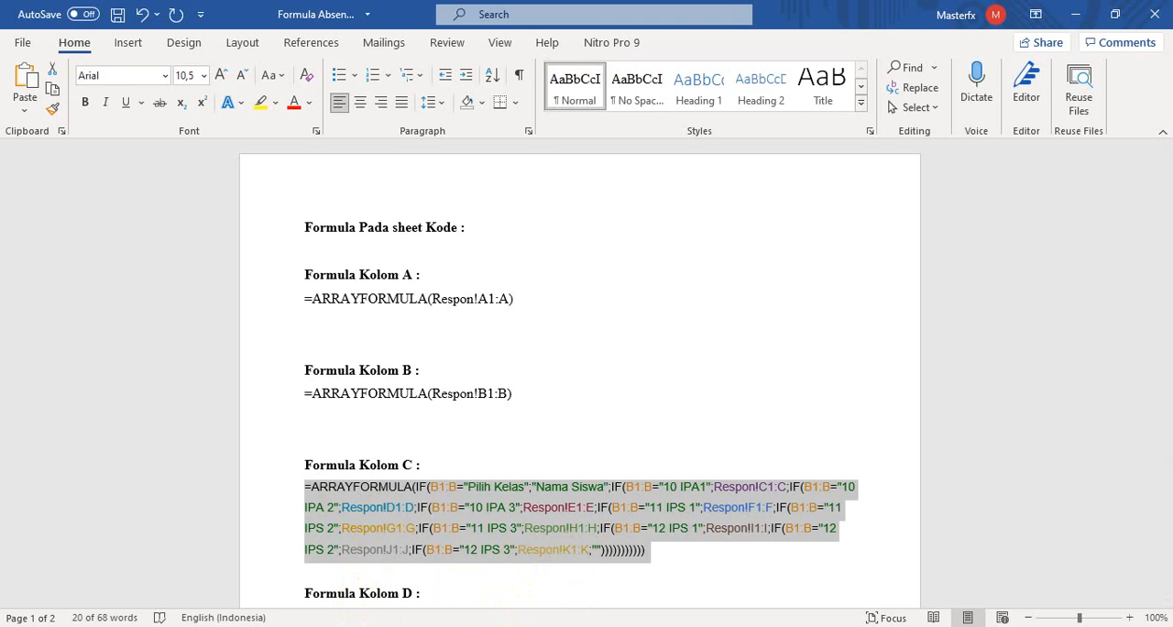
key("alt+Tab")
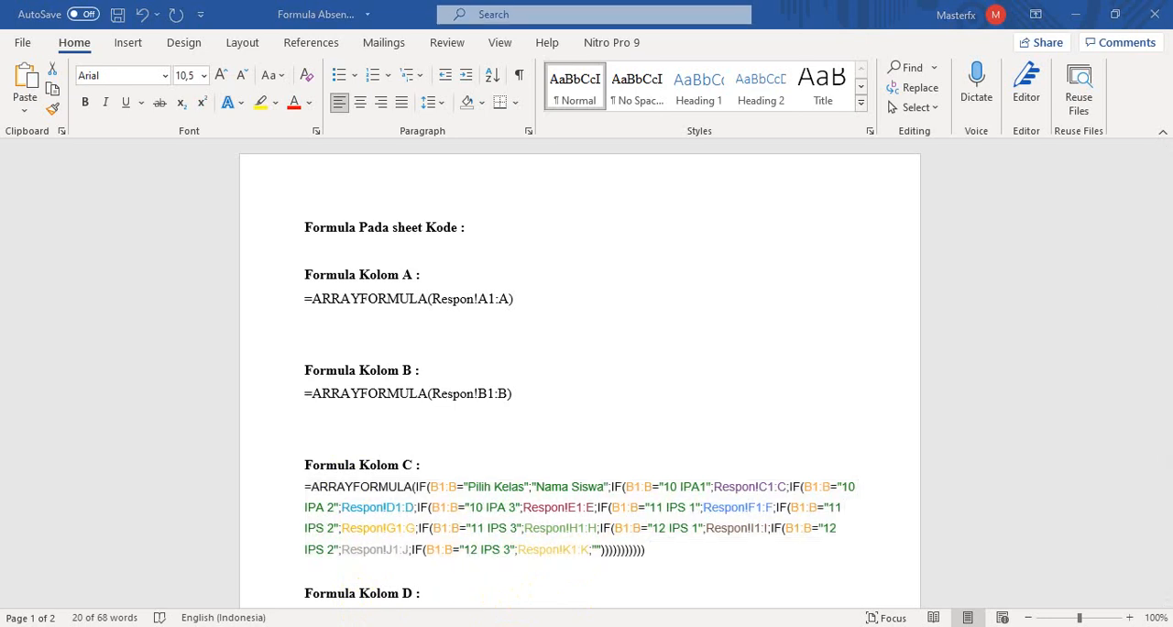
left_click(444, 625)
mouse_move(444, 626)
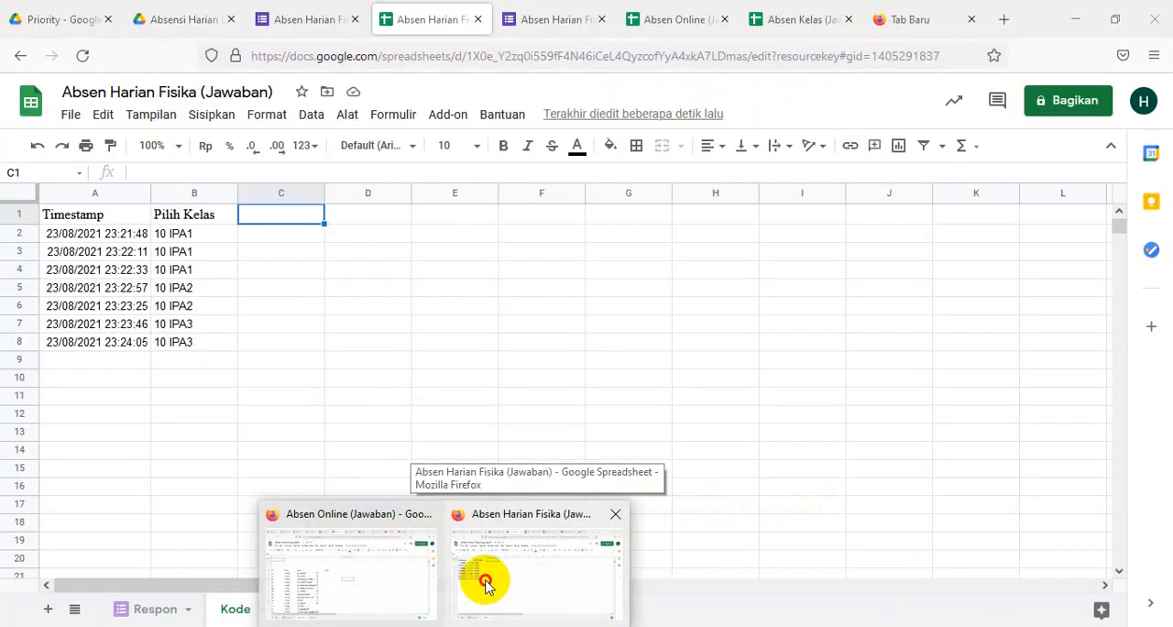
left_click(485, 581)
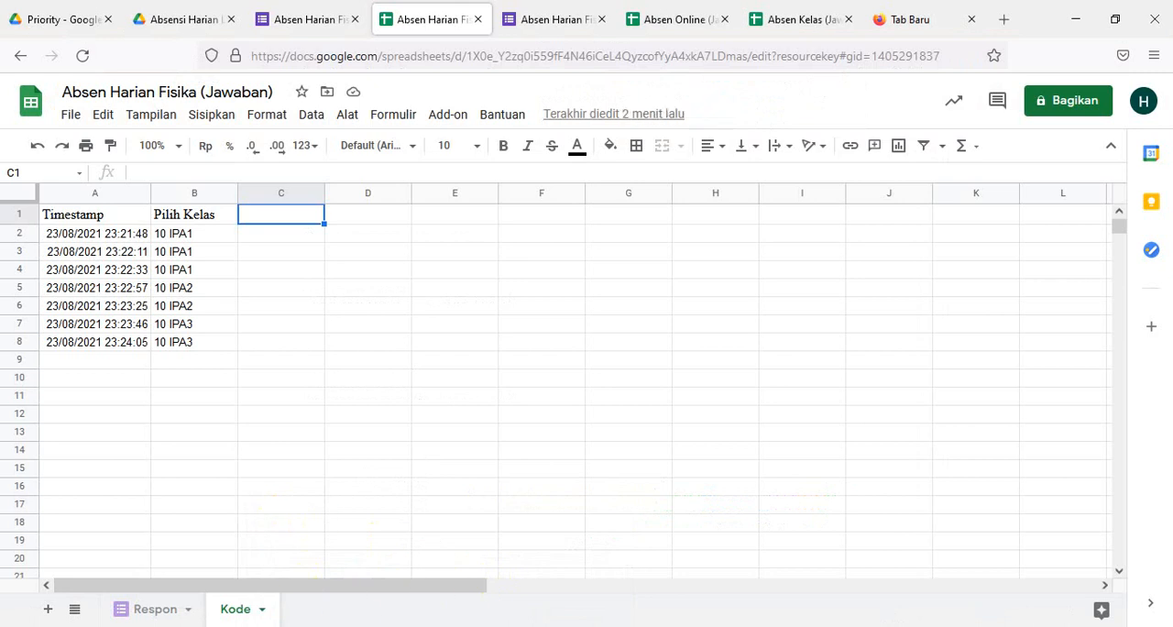
mouse_move(444, 626)
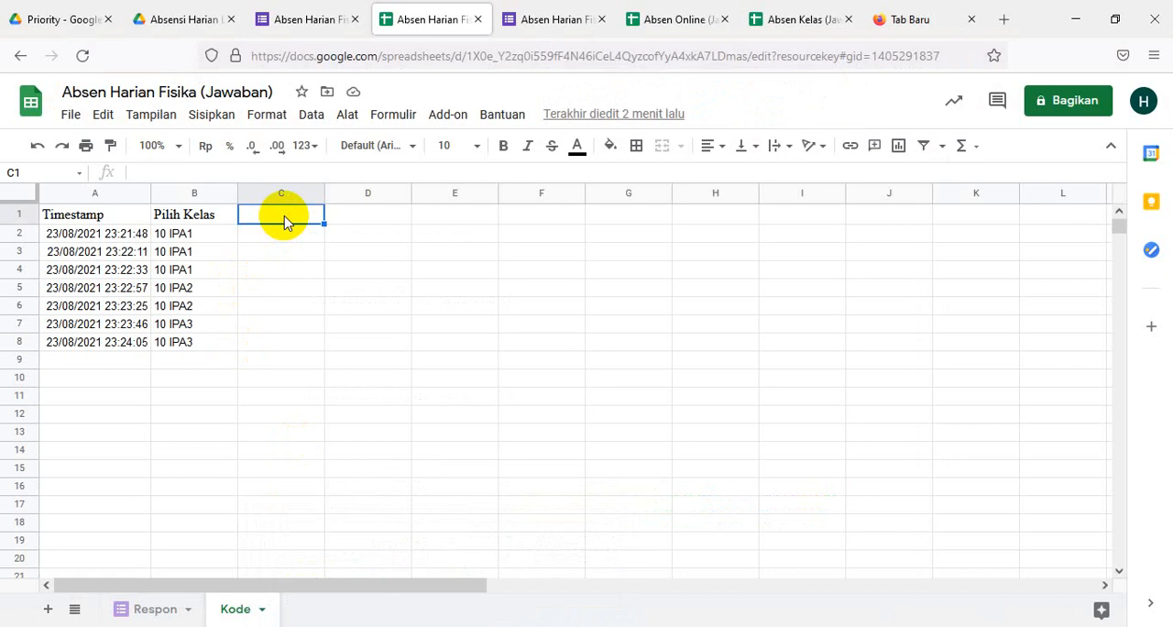
key("ctrl+v")
left_click(368, 346)
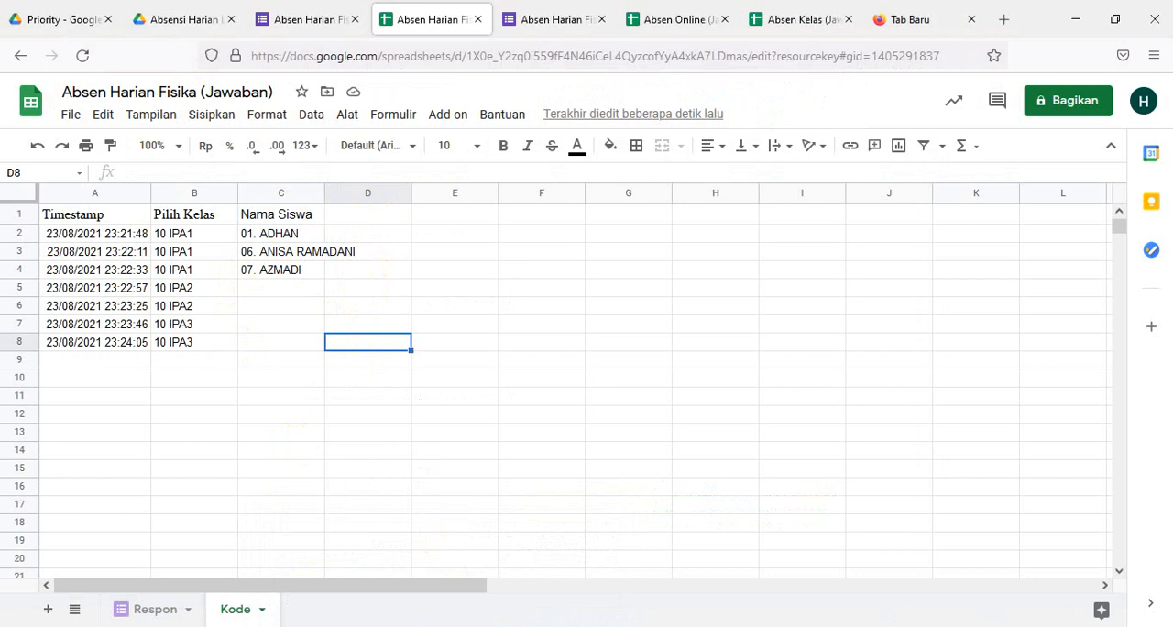
- Edit the class names in the Nama Siswa formula in cell C1 to read "10 IPA2" and "10 IPA3" without the inner space
left_click(286, 284)
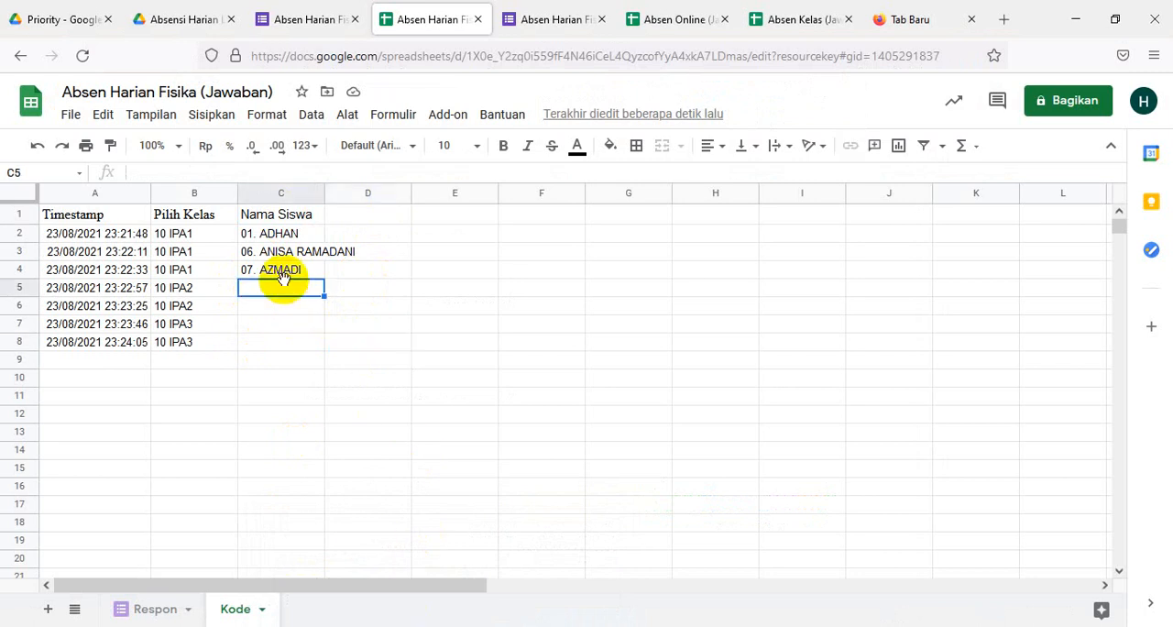
left_click(288, 272)
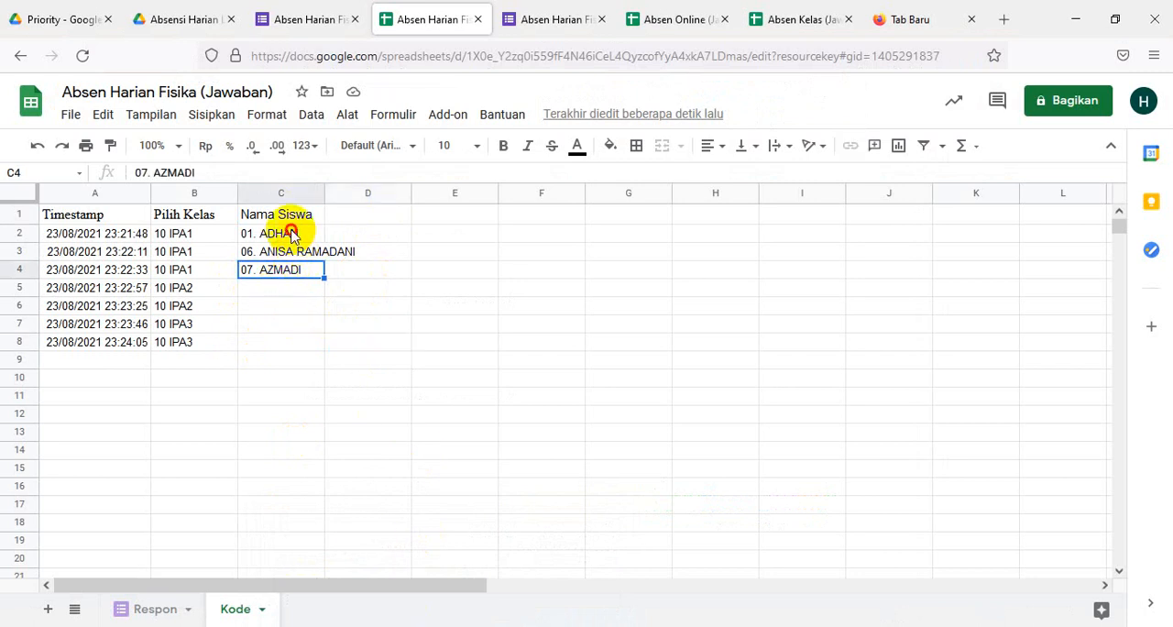
left_click(290, 230)
left_click(290, 216)
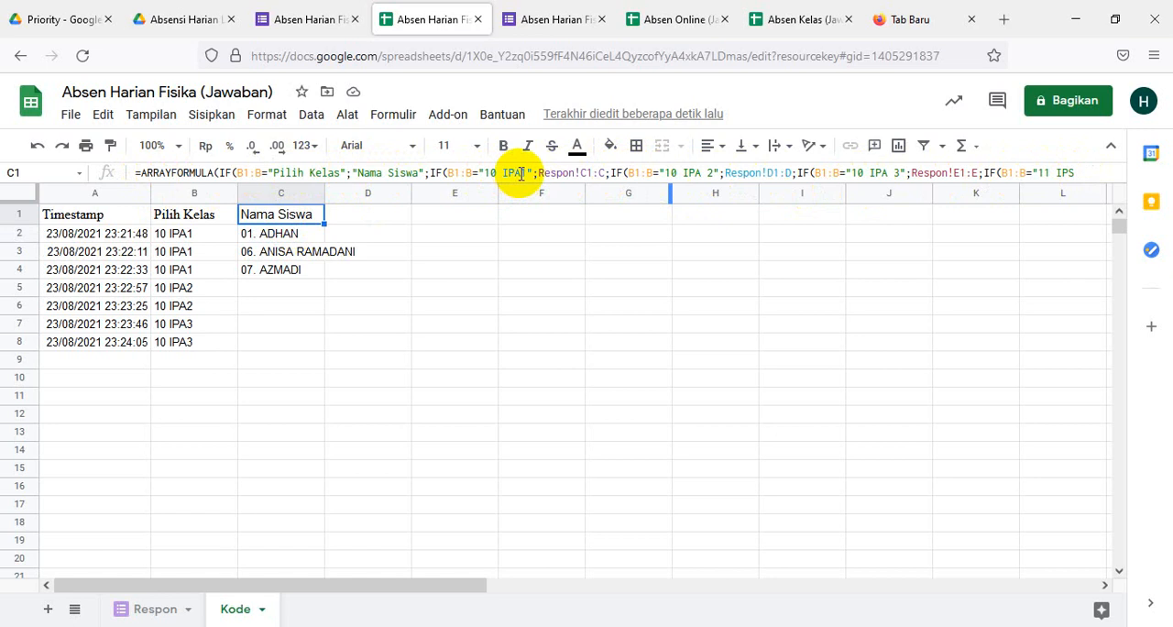
left_click(708, 174)
key("BackSpace")
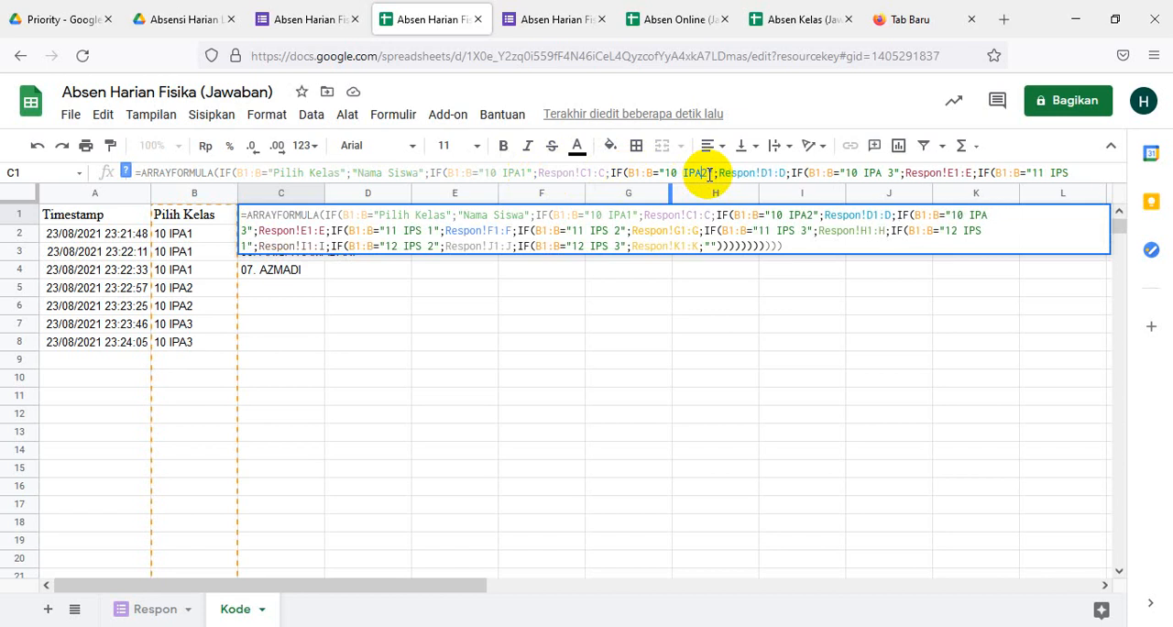
left_click(890, 172)
key("BackSpace")
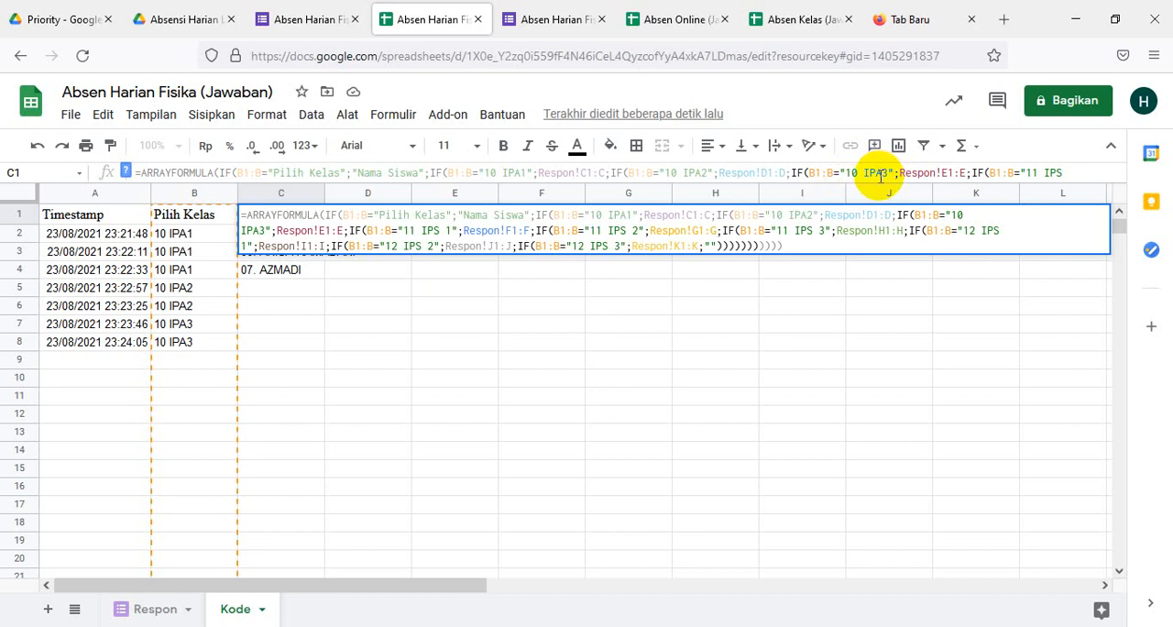
- Check the closing parentheses of the C1 formula against its nested IF functions and apply the edited formula
double_click(864, 181)
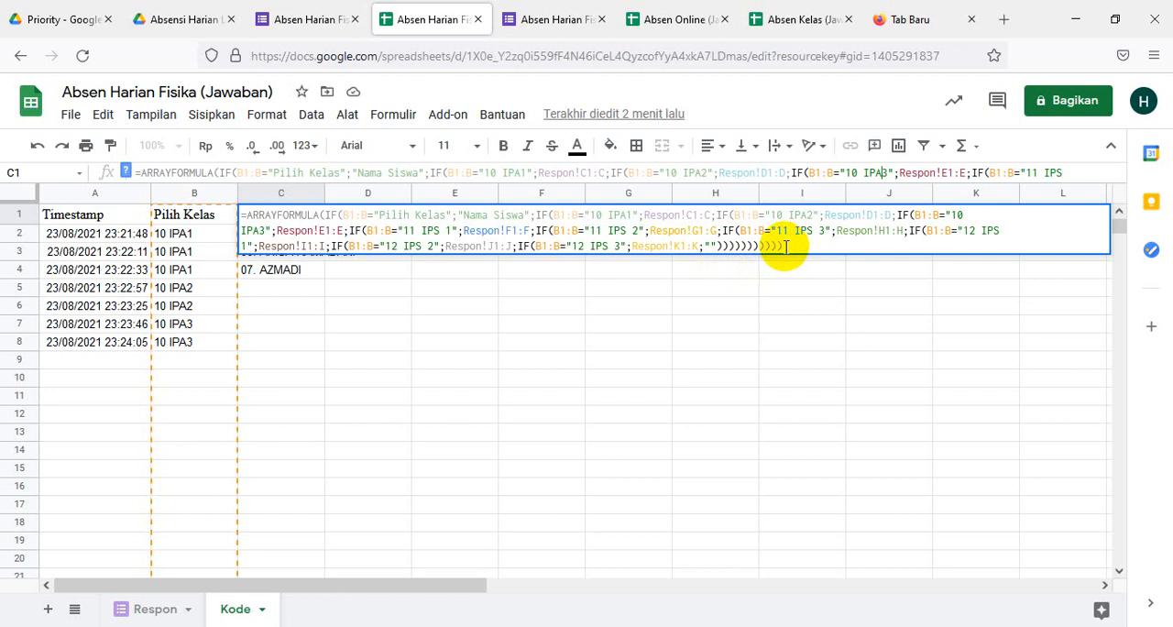
left_click(730, 247)
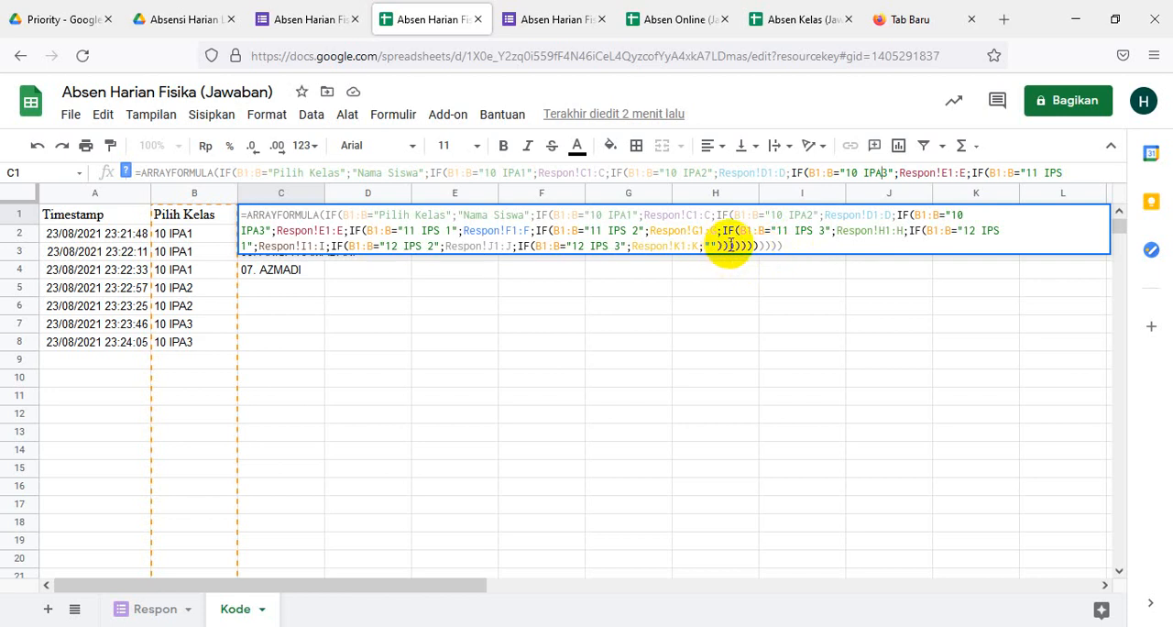
left_click(735, 244)
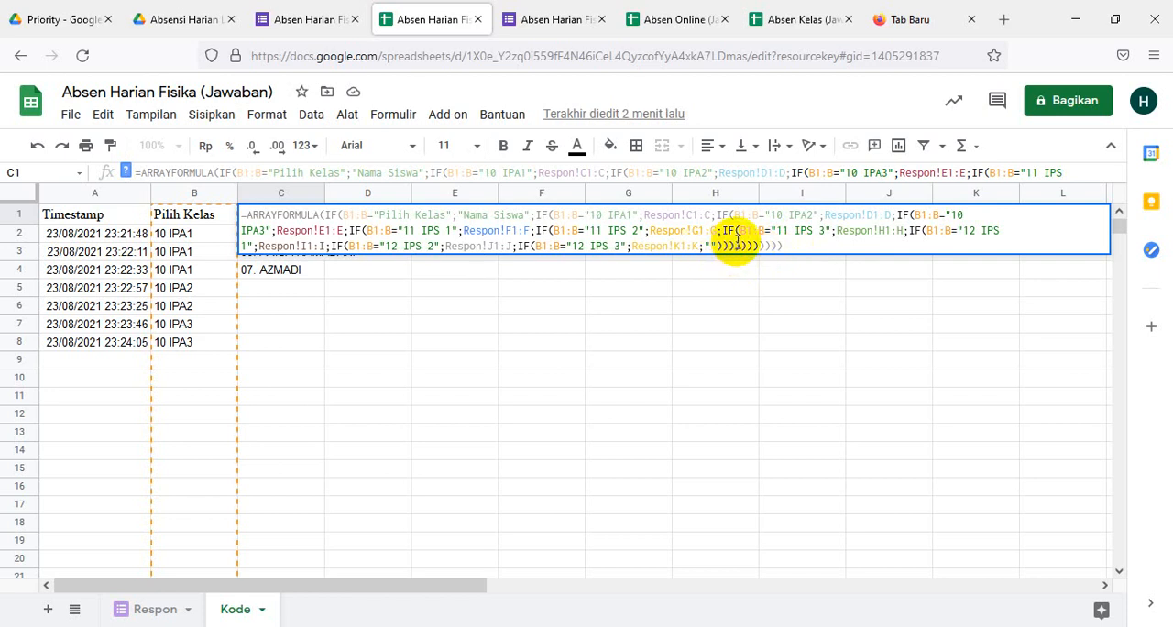
left_click(742, 245)
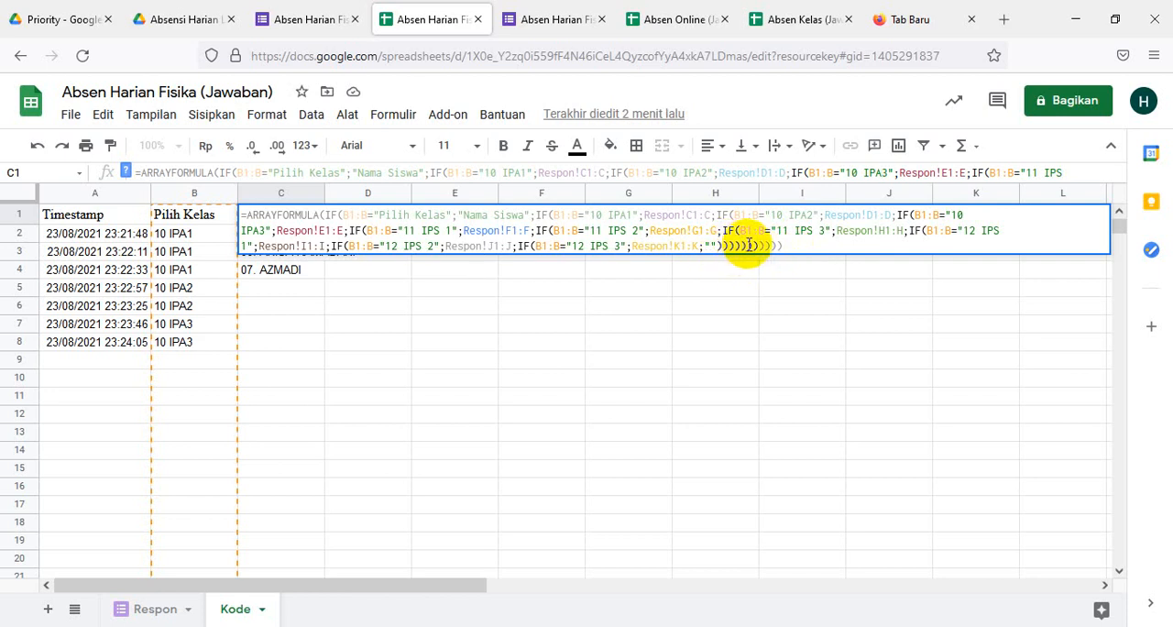
left_click(753, 246)
left_click(764, 245)
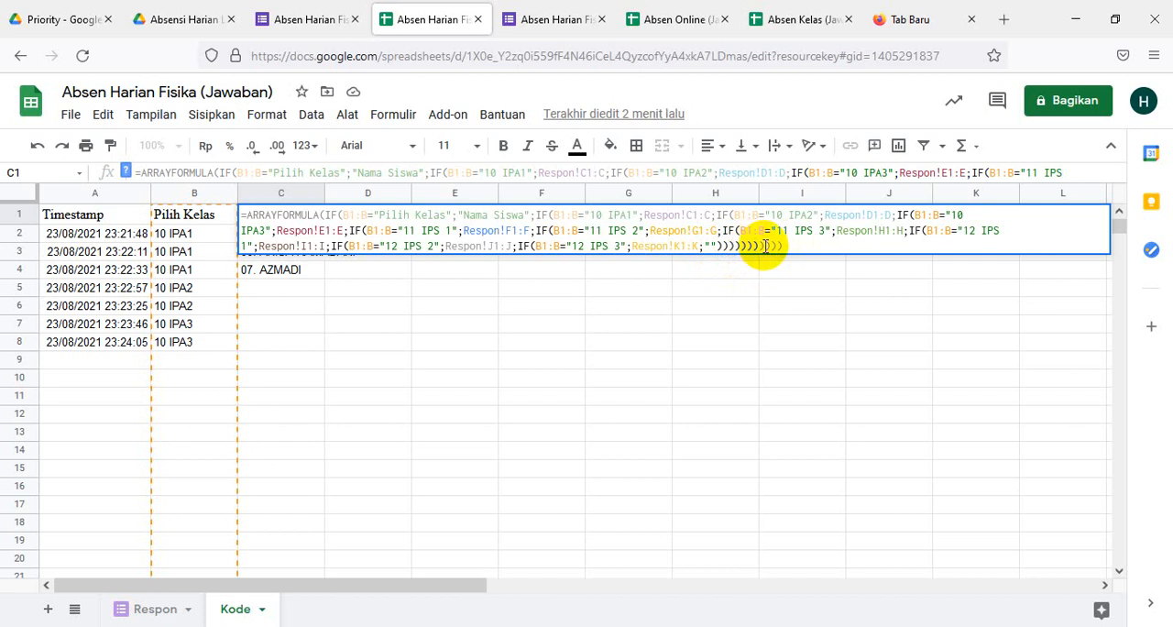
left_click(775, 246)
left_click(785, 245)
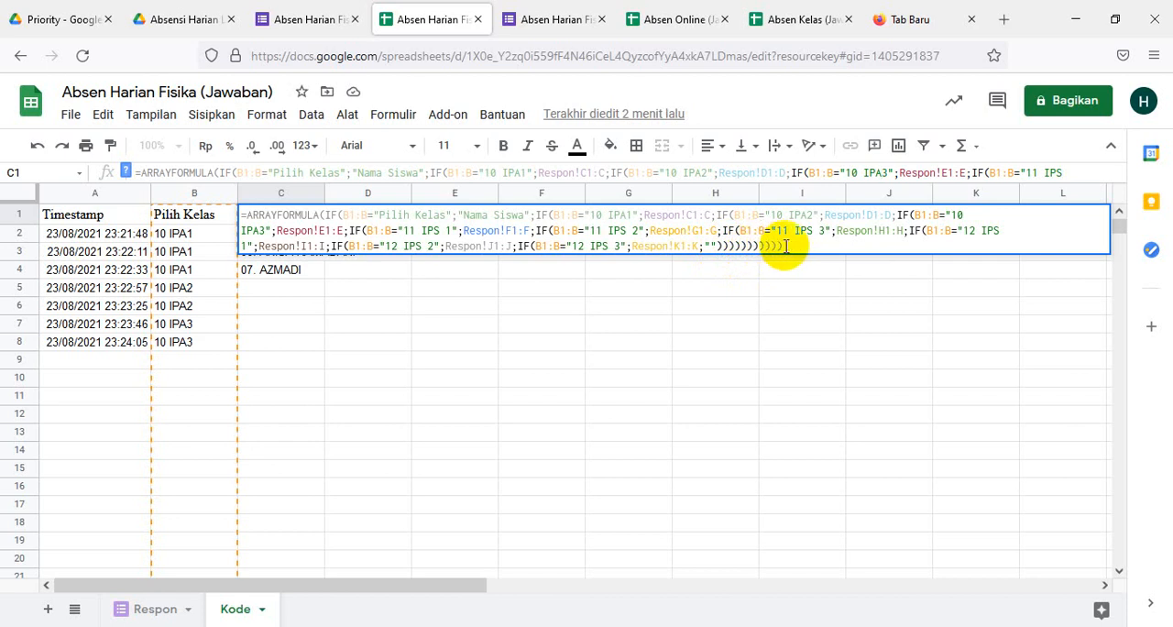
left_click(725, 245)
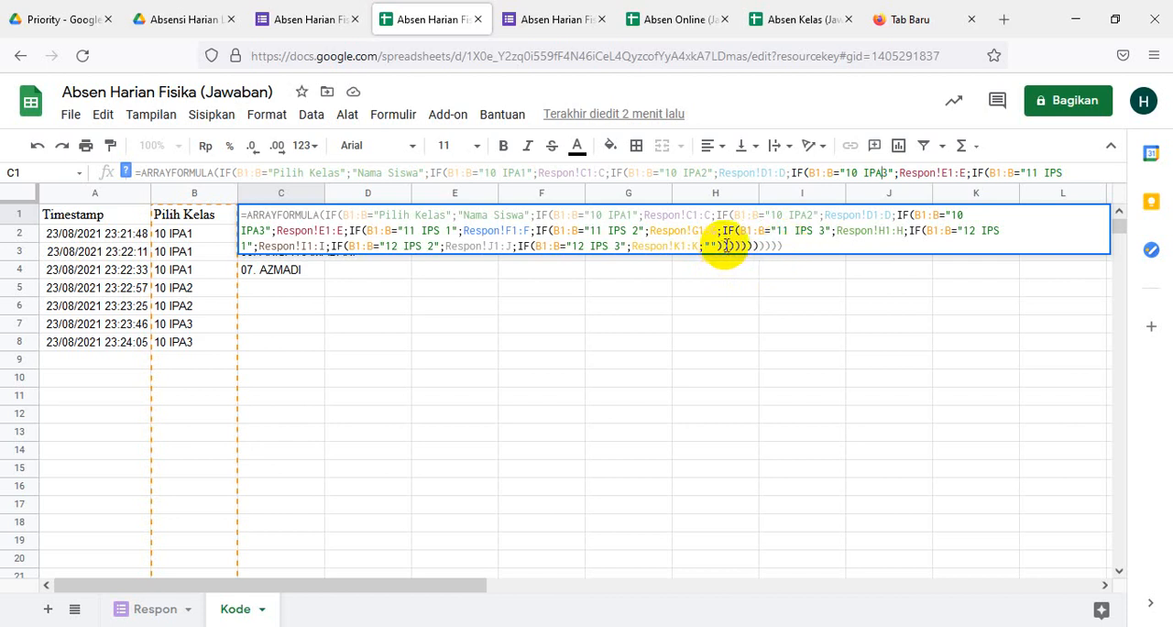
left_click(735, 245)
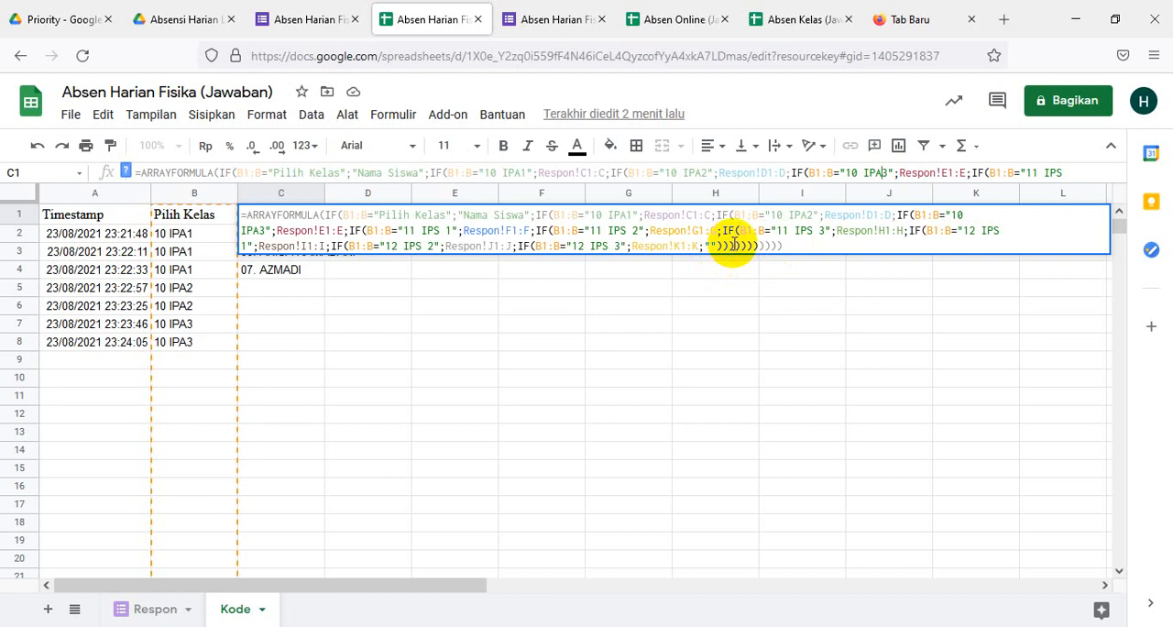
left_click(739, 245)
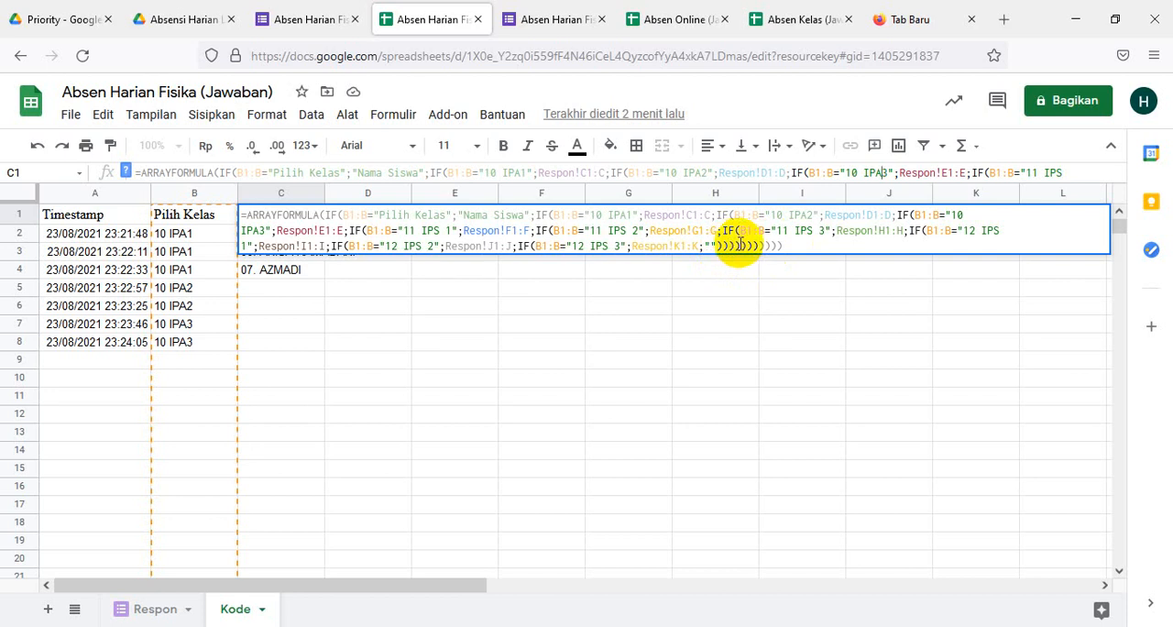
left_click(744, 244)
left_click(749, 245)
left_click(760, 244)
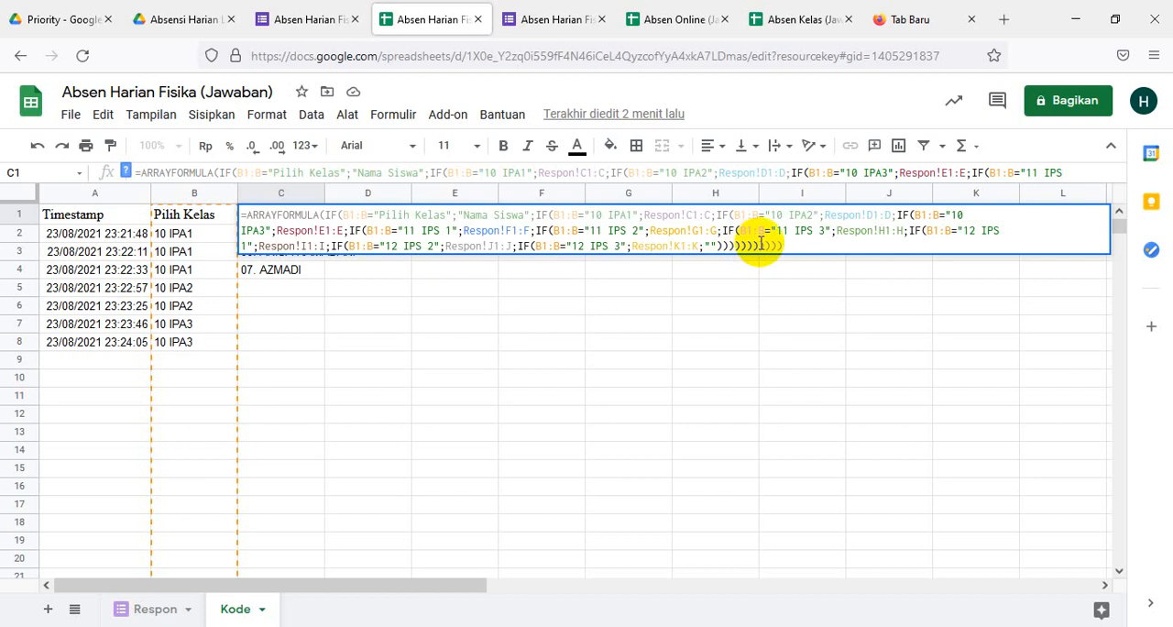
left_click(767, 244)
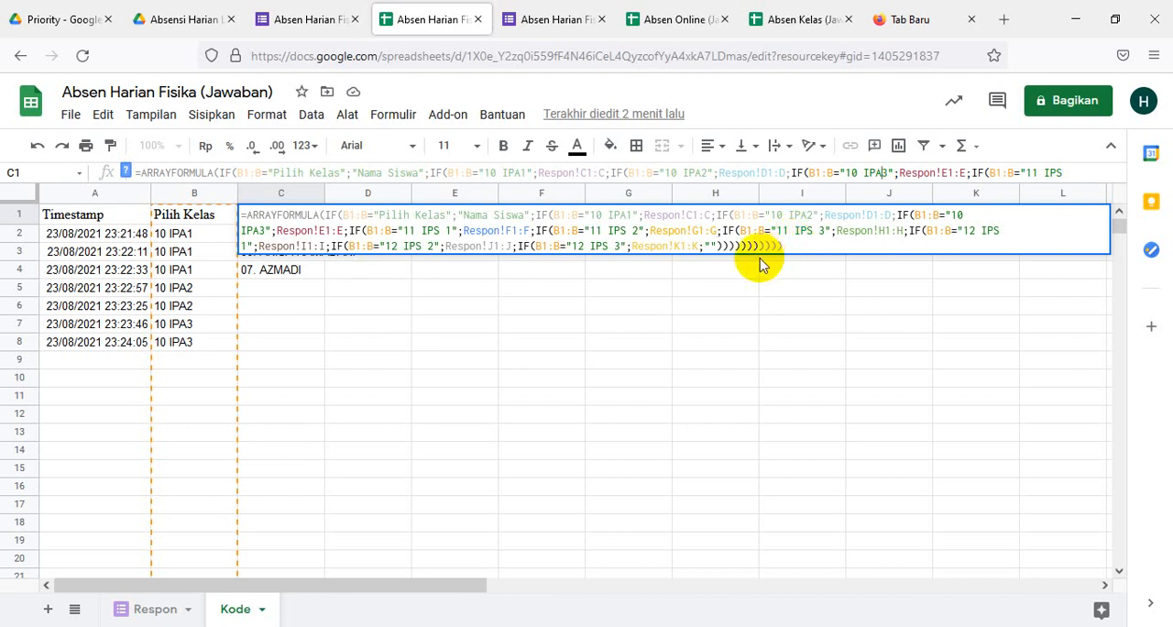
left_click(784, 244)
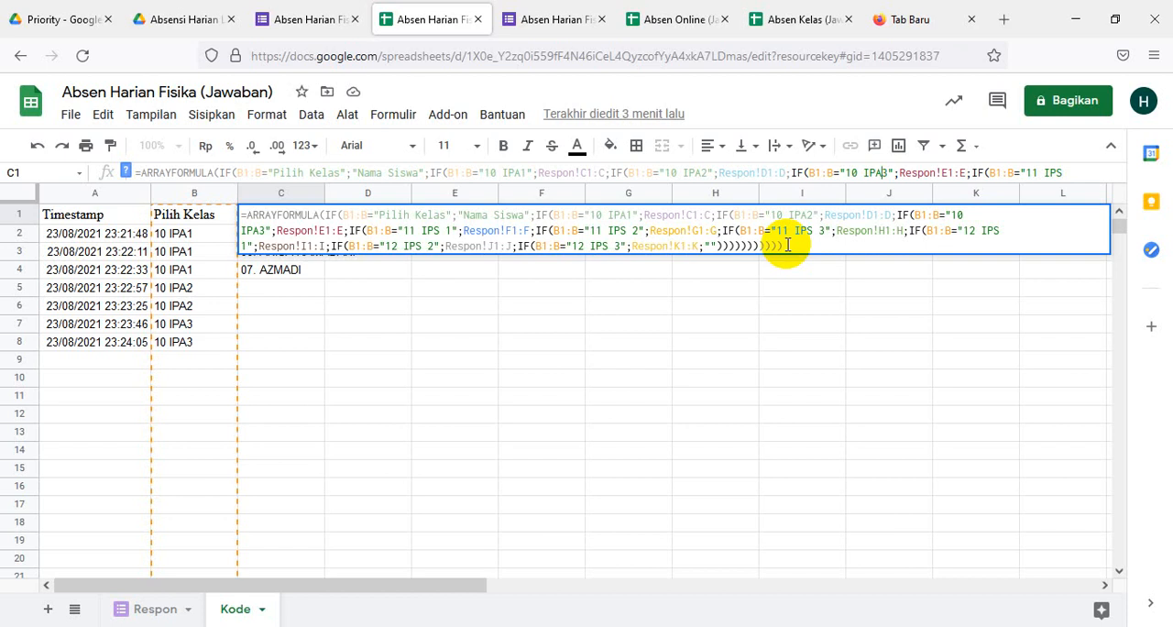
left_click(625, 369)
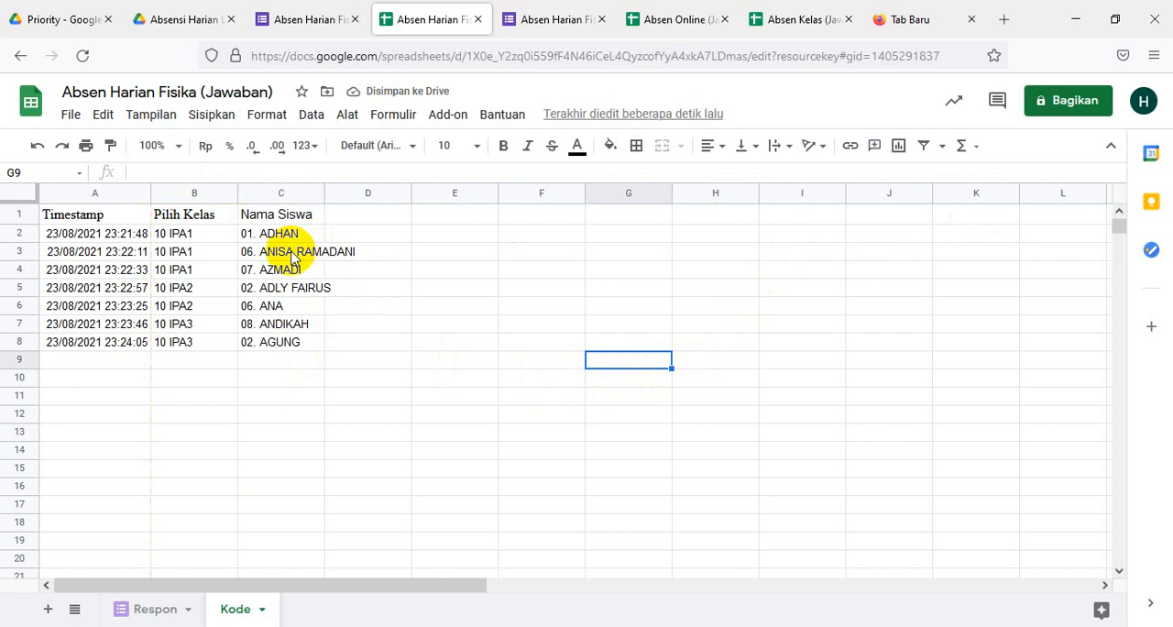
left_click(371, 213)
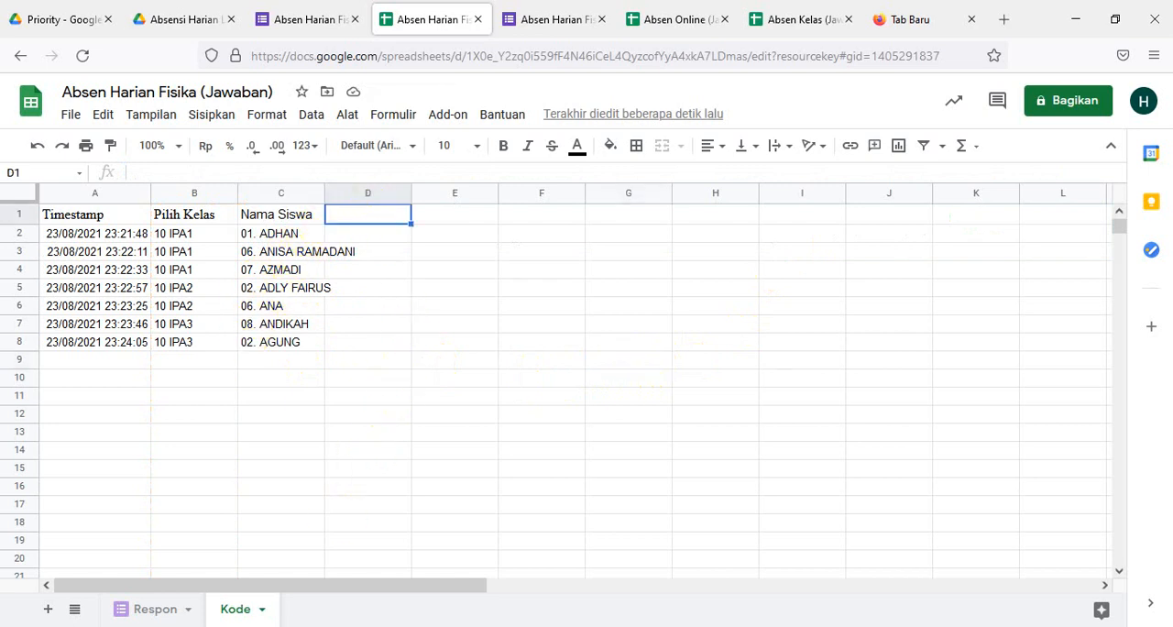
- Copy the column D formula, the Kode Siswa ARRAYFORMULA combining class, student number and date, from the Word document into cell D1 of the Kode sheet
left_click(530, 624)
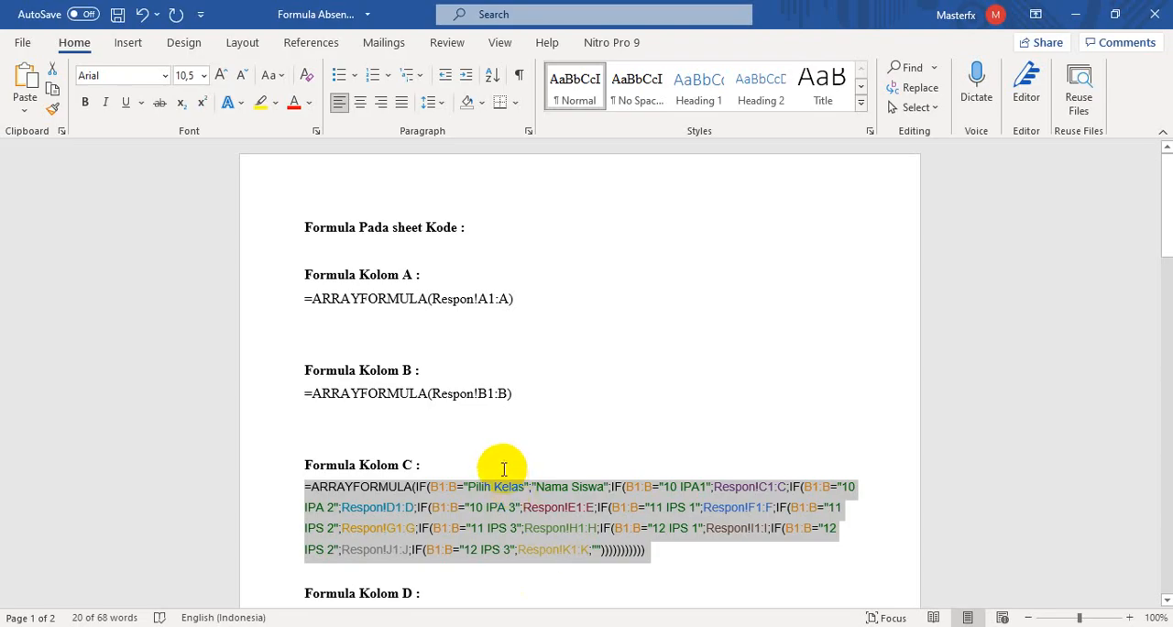
scroll(503, 464, "down", 2)
scroll(503, 464, "down", 3)
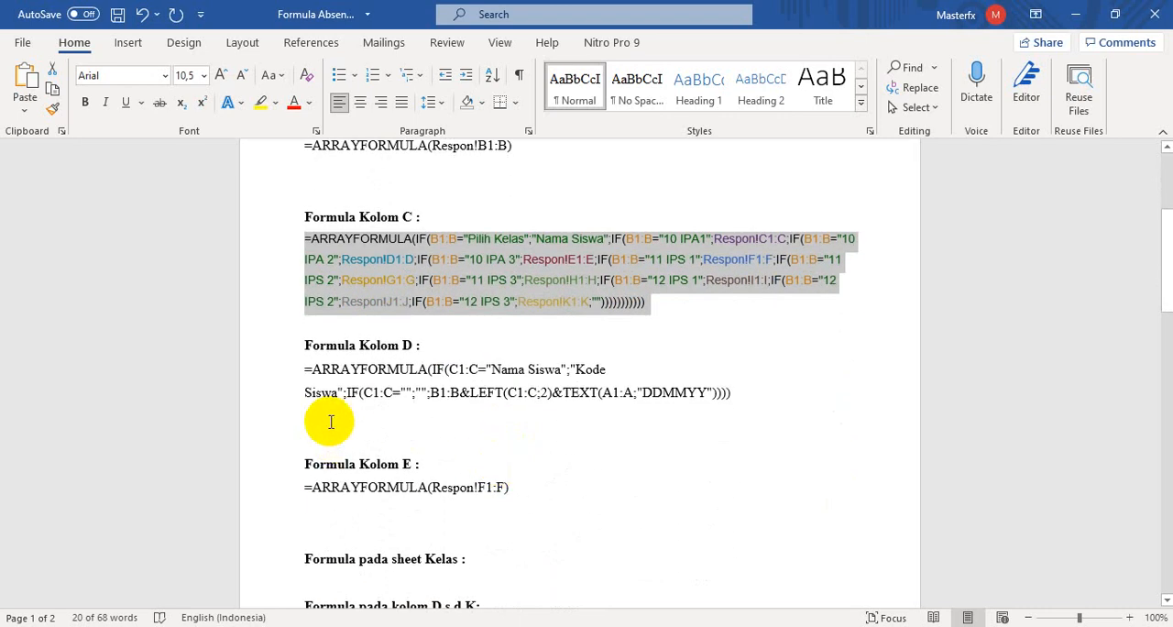
left_click_drag(299, 368, 740, 396)
key("ctrl+c")
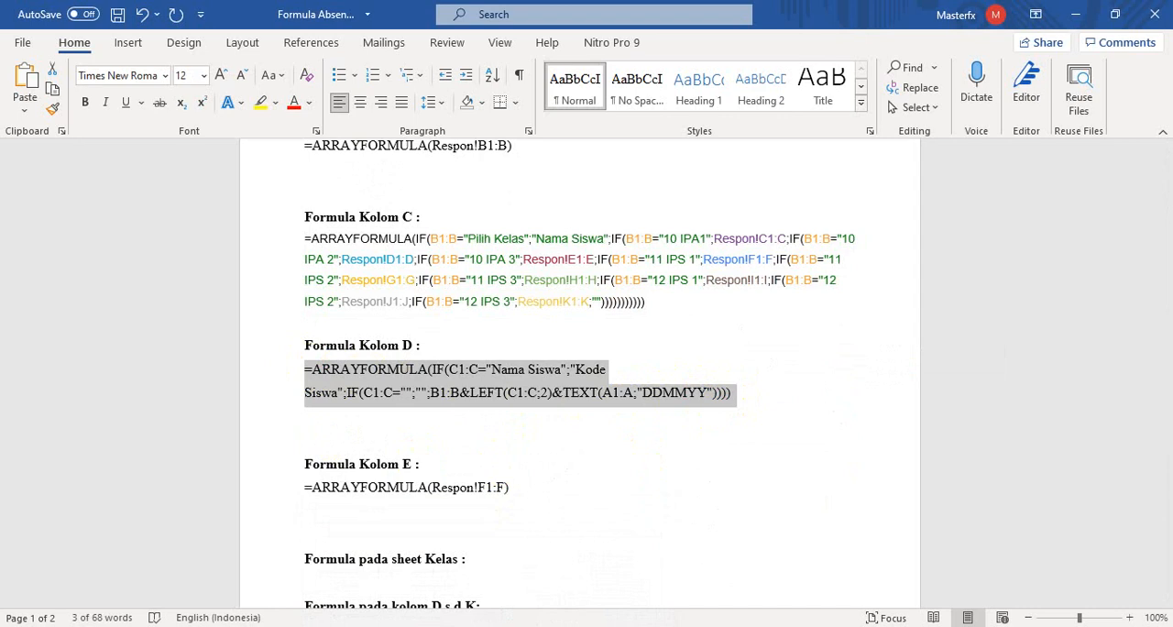
mouse_move(527, 625)
mouse_move(485, 626)
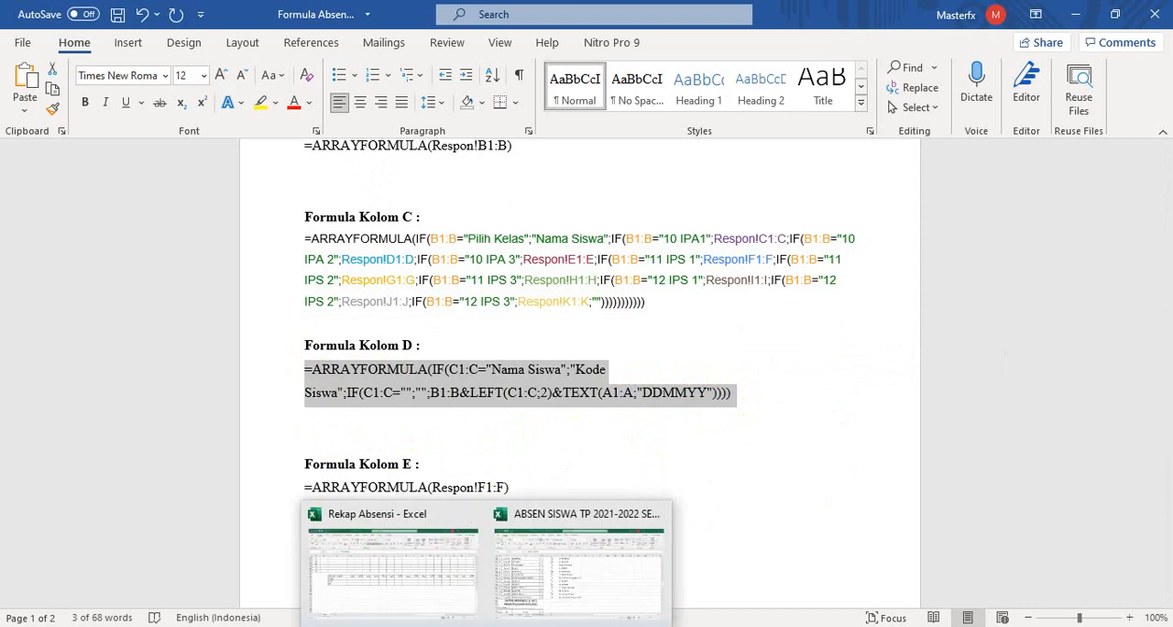
mouse_move(443, 626)
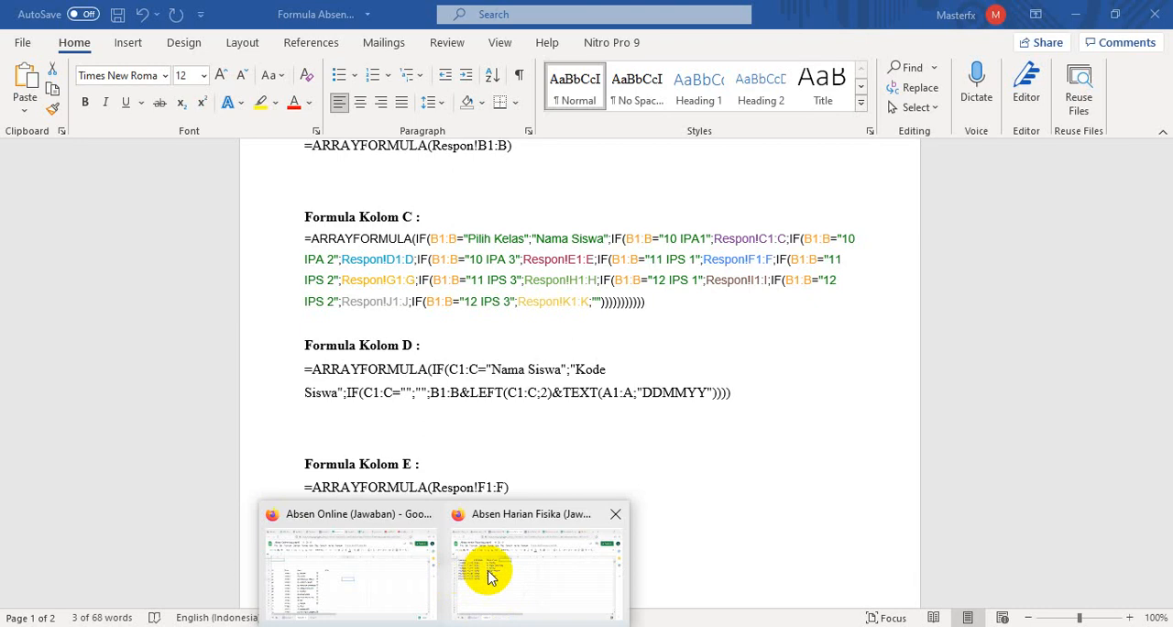
mouse_move(497, 575)
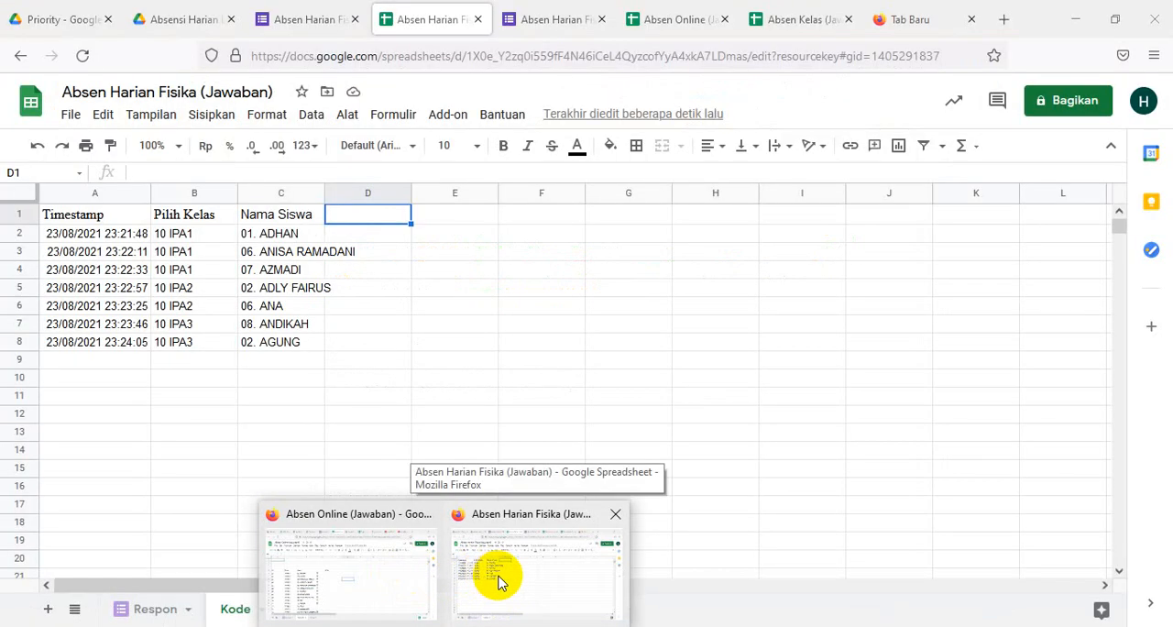
left_click(499, 581)
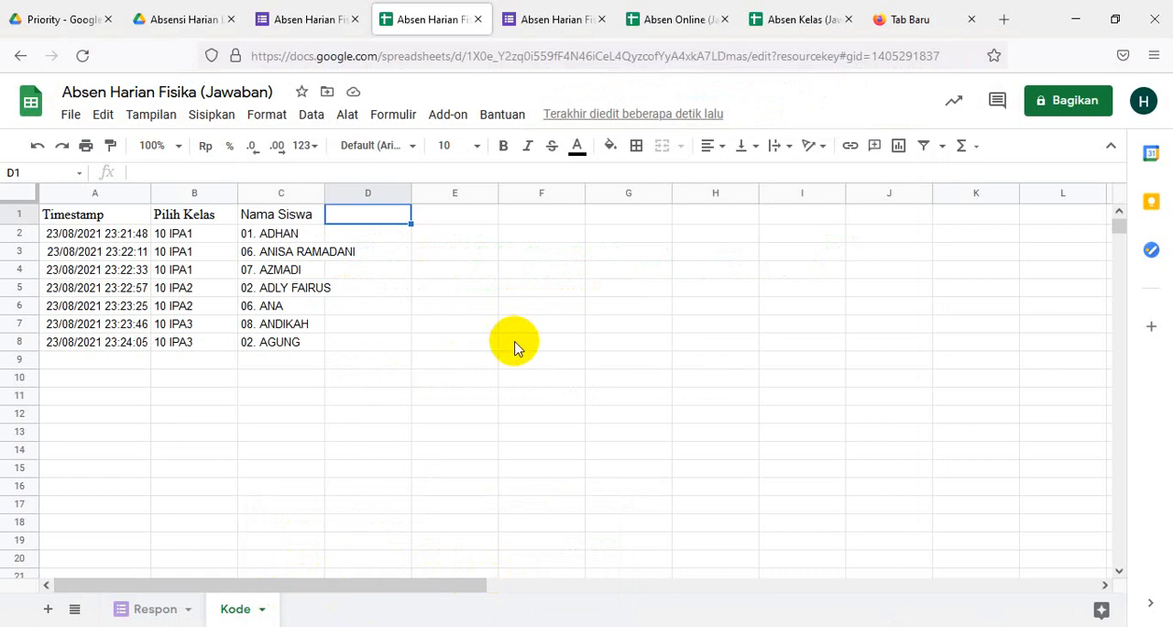
key("ctrl+v")
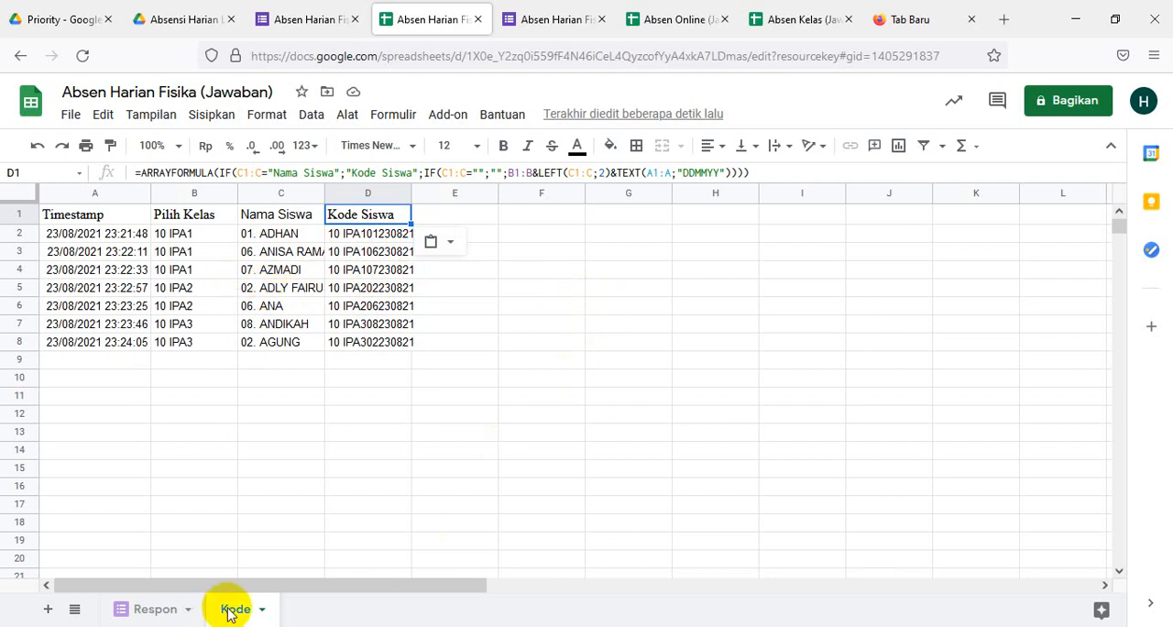
- Copy the column E formula =ARRAYFORMULA(Respon!F1:F) from the Word document into cell E1 of the Kode sheet
mouse_move(444, 626)
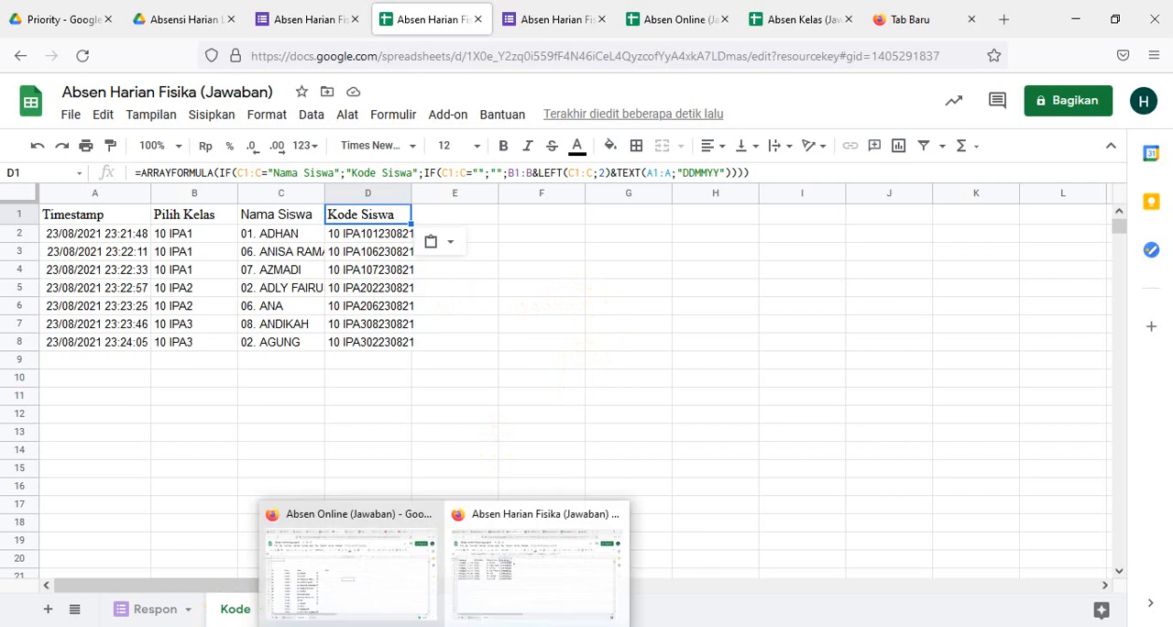
left_click(529, 626)
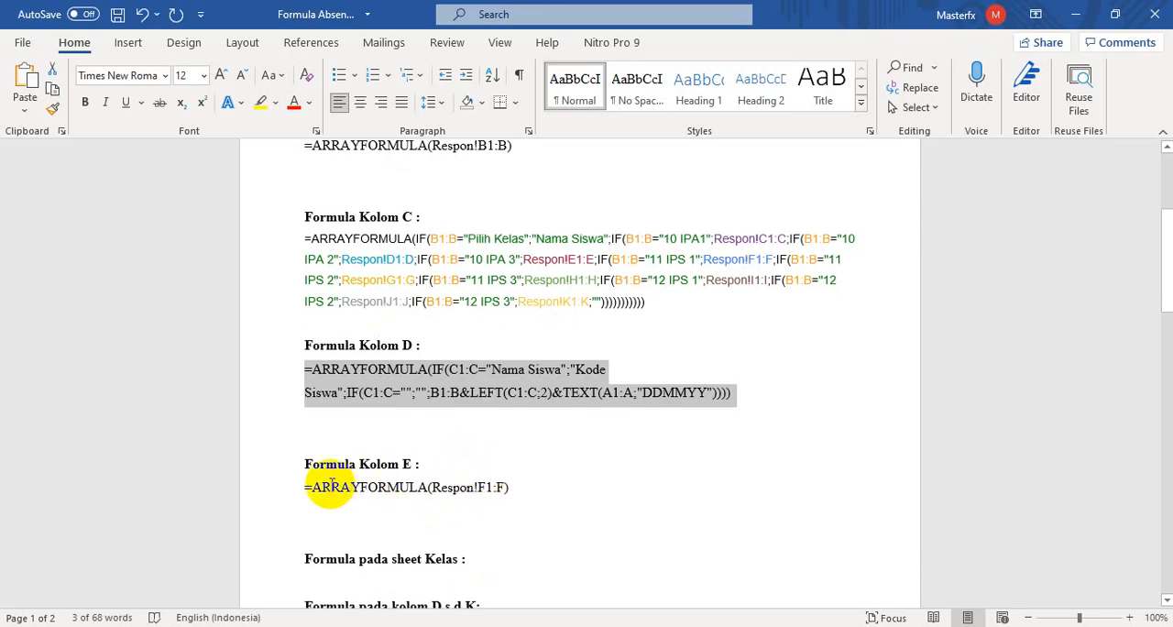
left_click_drag(304, 489, 518, 481)
key("ctrl+c")
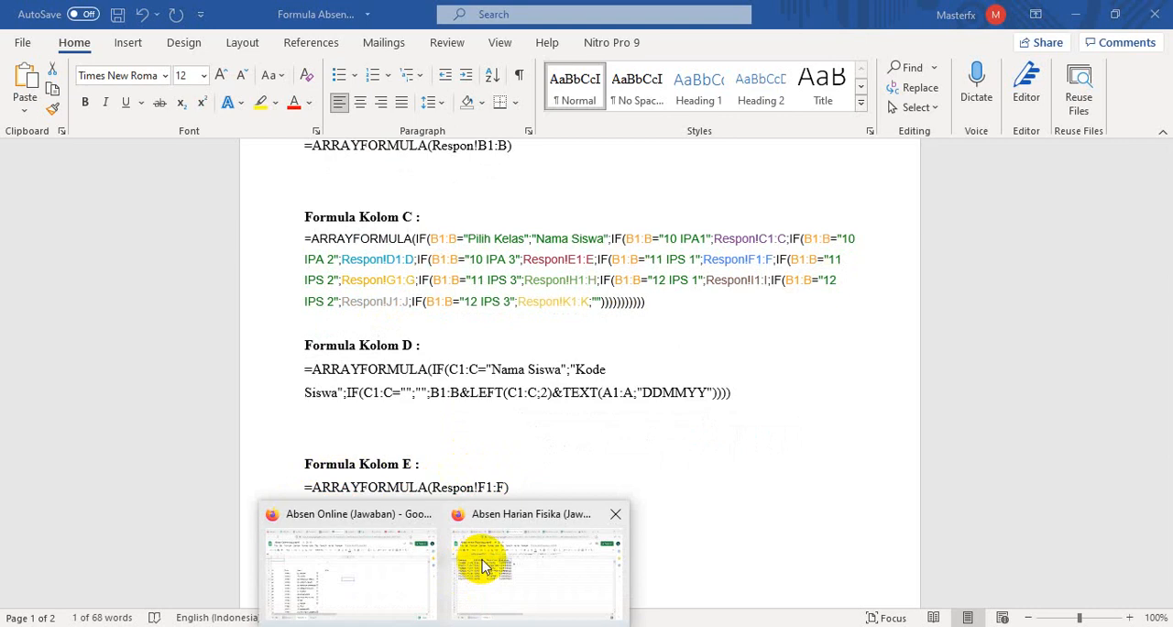
left_click(481, 560)
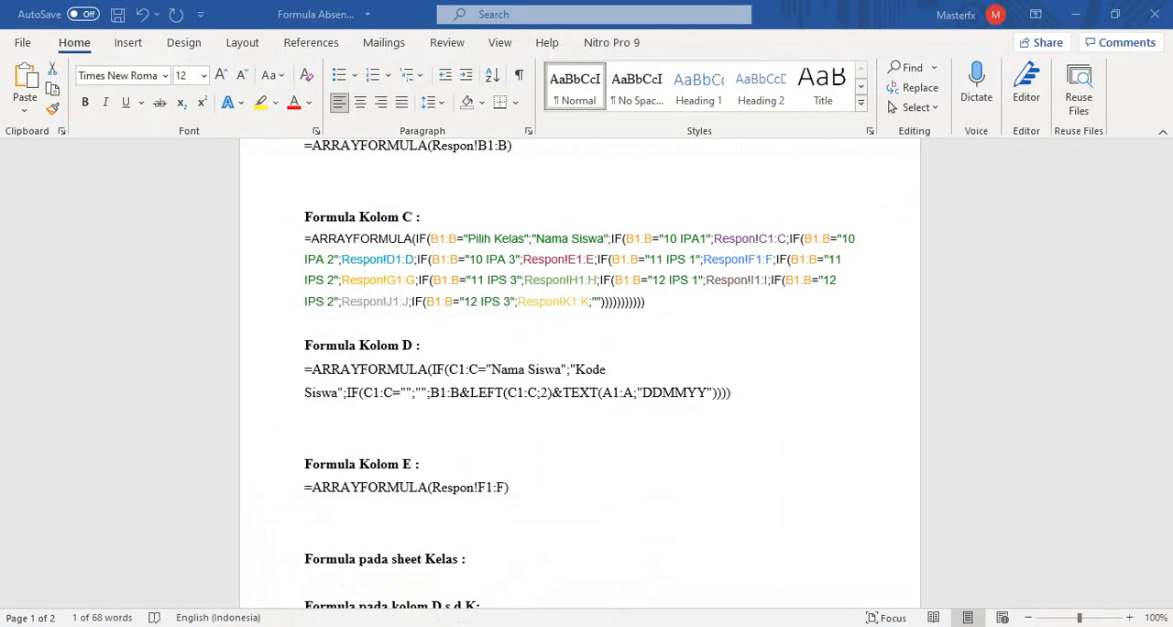
left_click(476, 582)
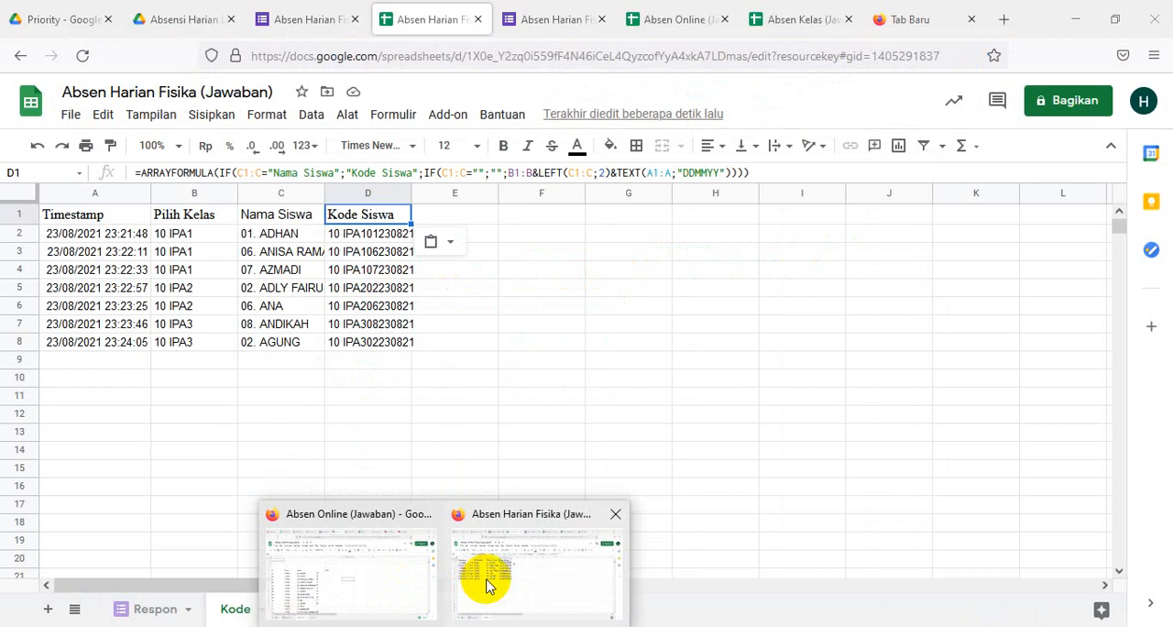
left_click(447, 213)
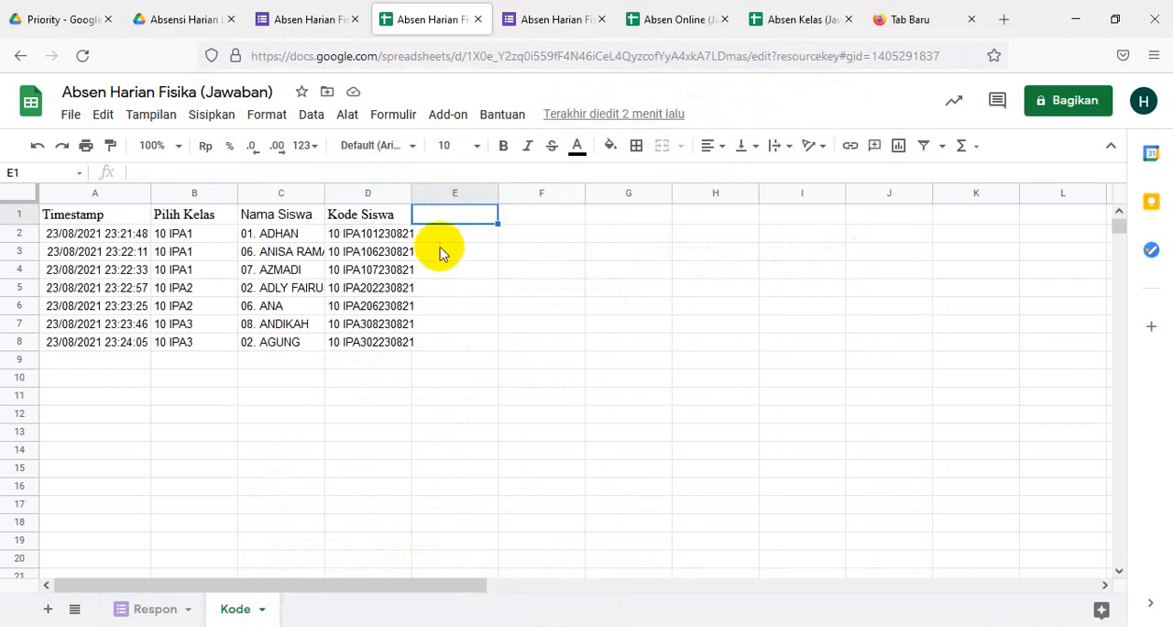
key("ctrl+v")
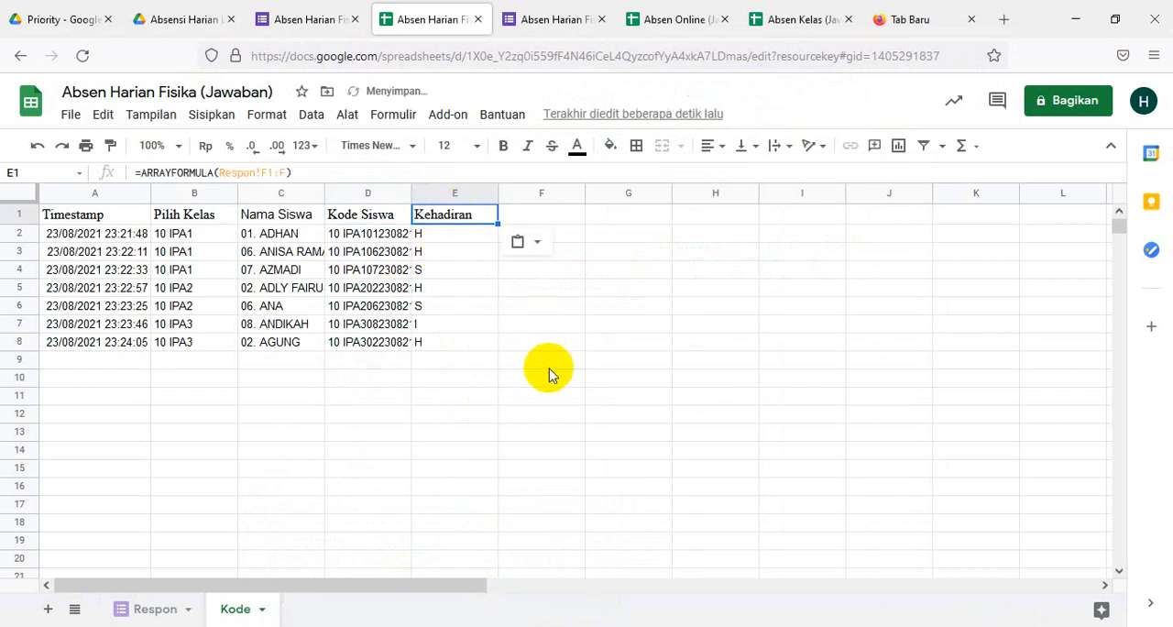
- Add a new sheet after the Kode sheet and name it "10 IPA1"
scroll(542, 406, "down", 2)
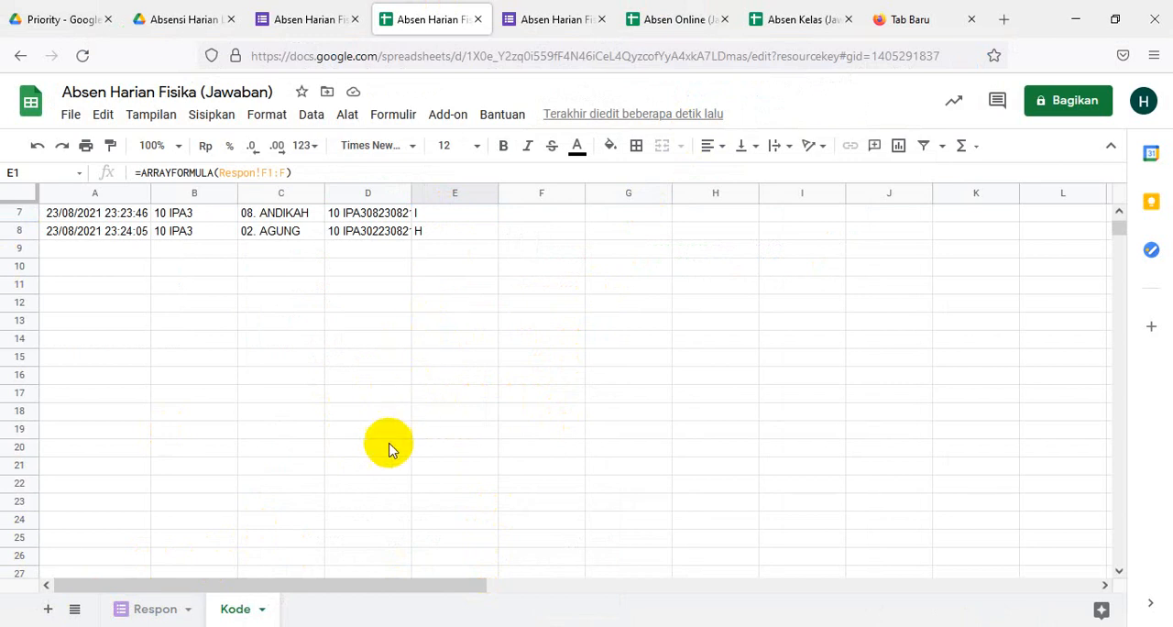
left_click(48, 610)
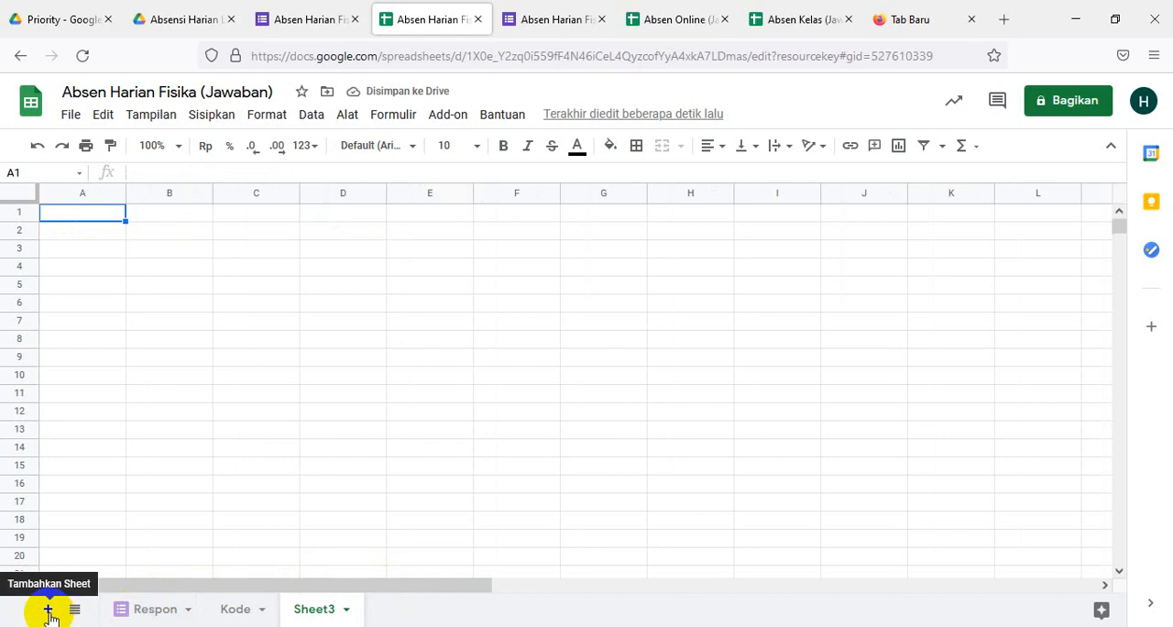
right_click(312, 615)
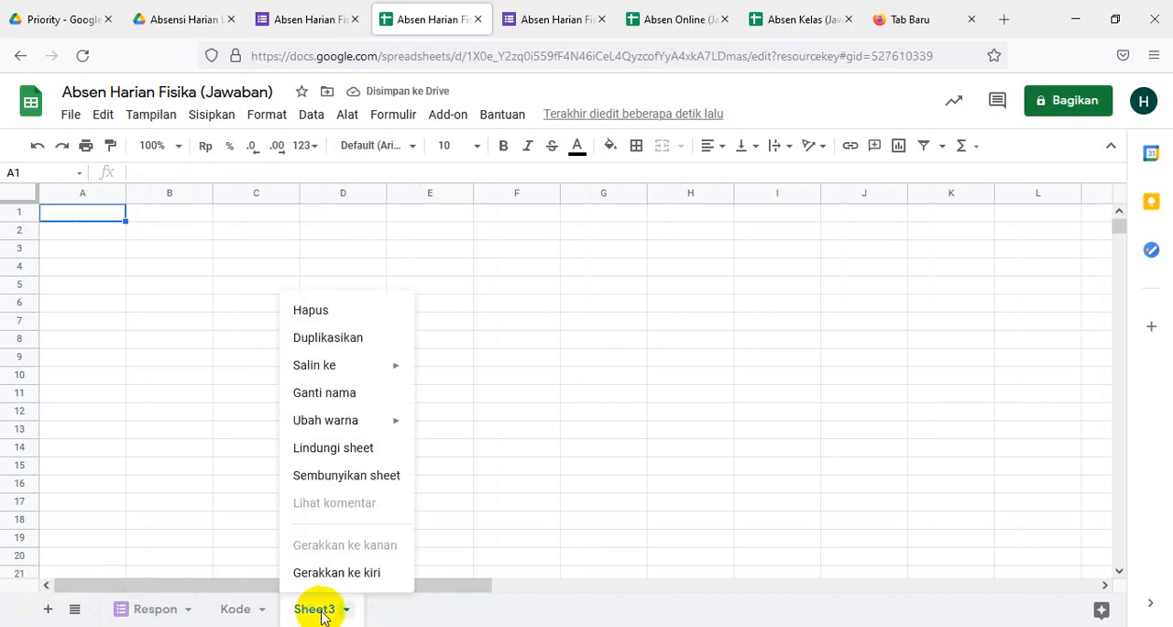
left_click(335, 394)
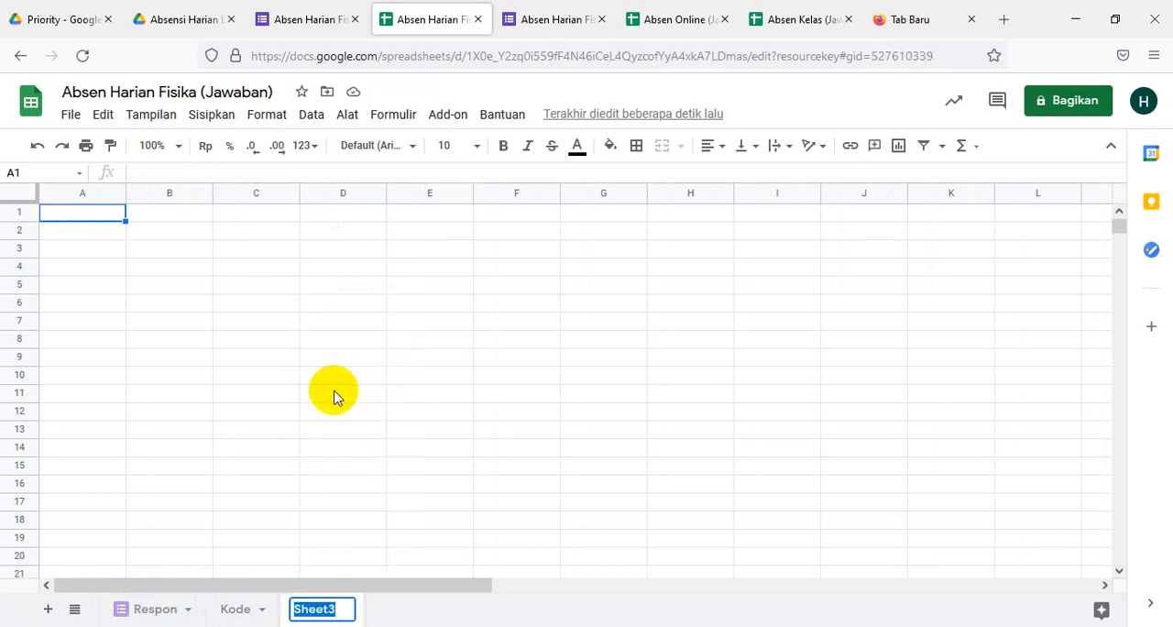
type("10")
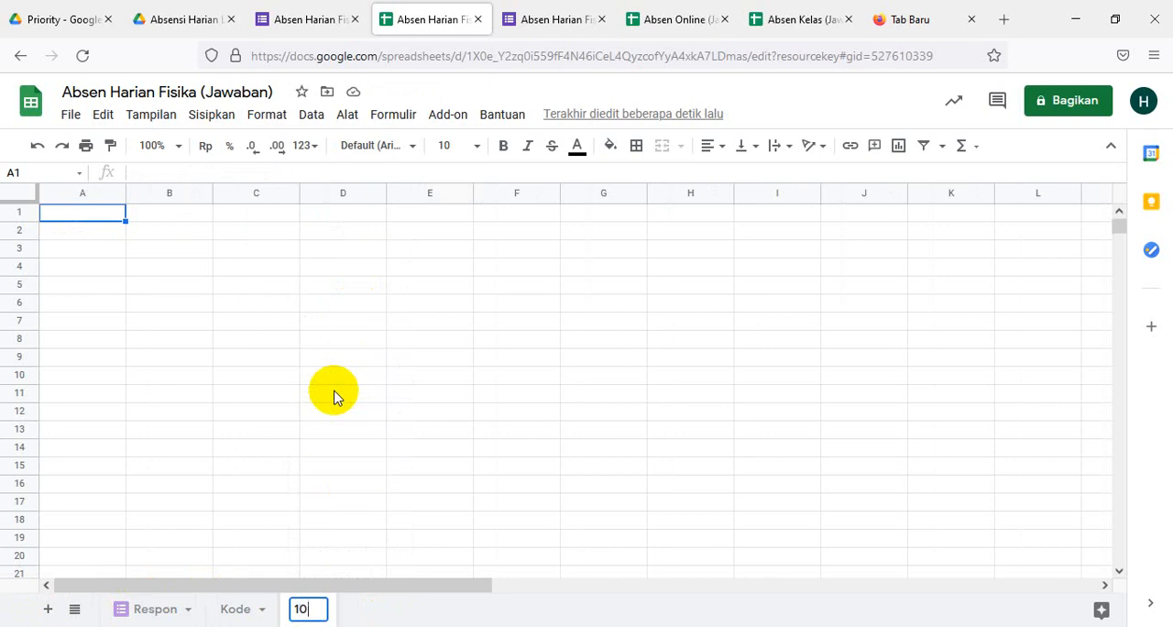
type(" MI")
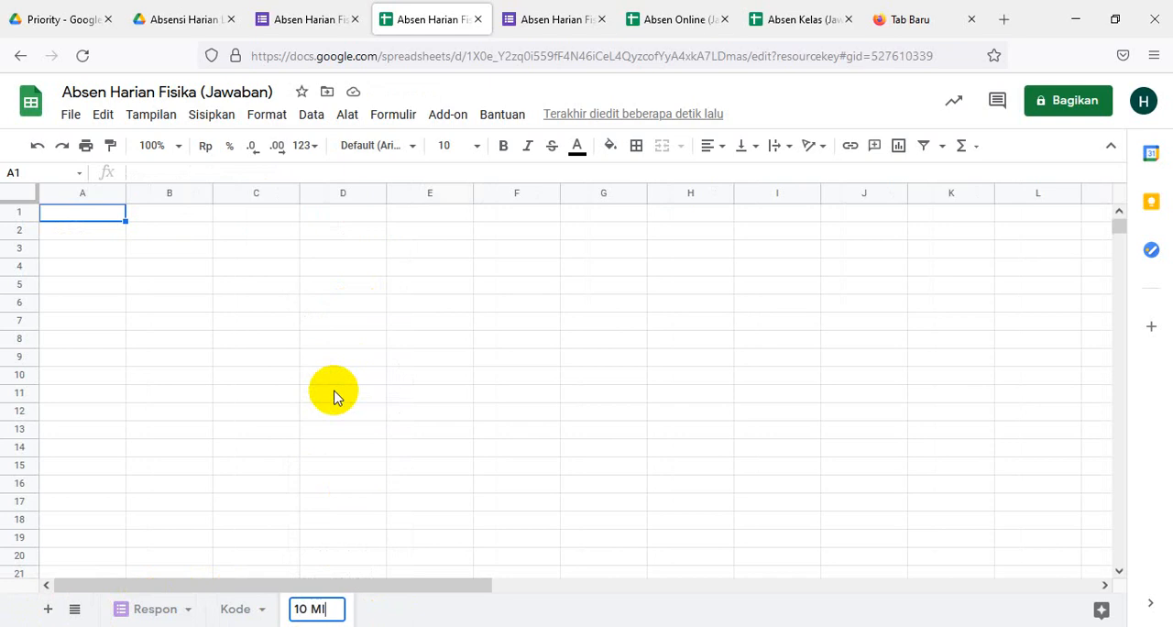
key("BackSpace")
key("BackSpace")
key("BackSpace")
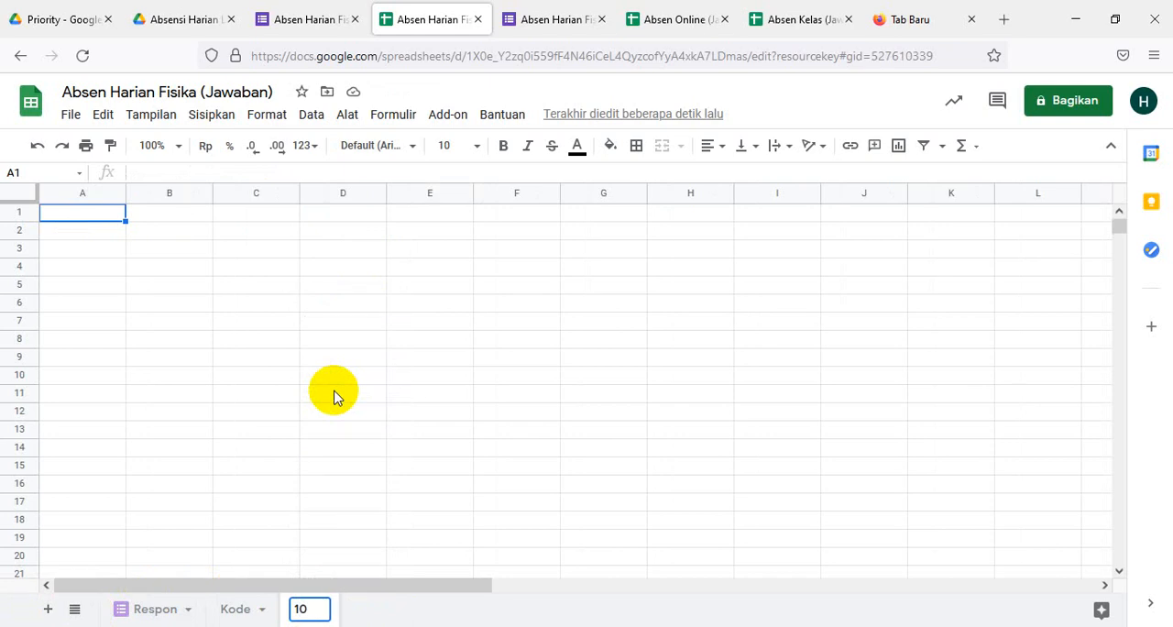
type("ipa")
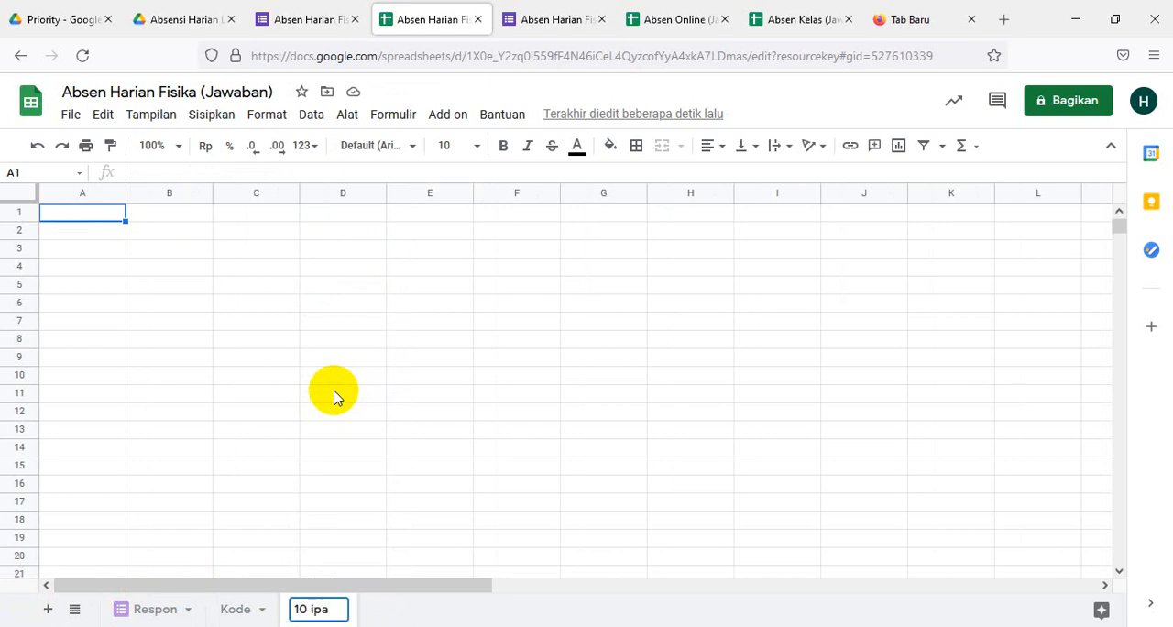
key("BackSpace")
key("BackSpace")
key("BackSpace")
type("IPa")
key("BackSpace")
type("A1")
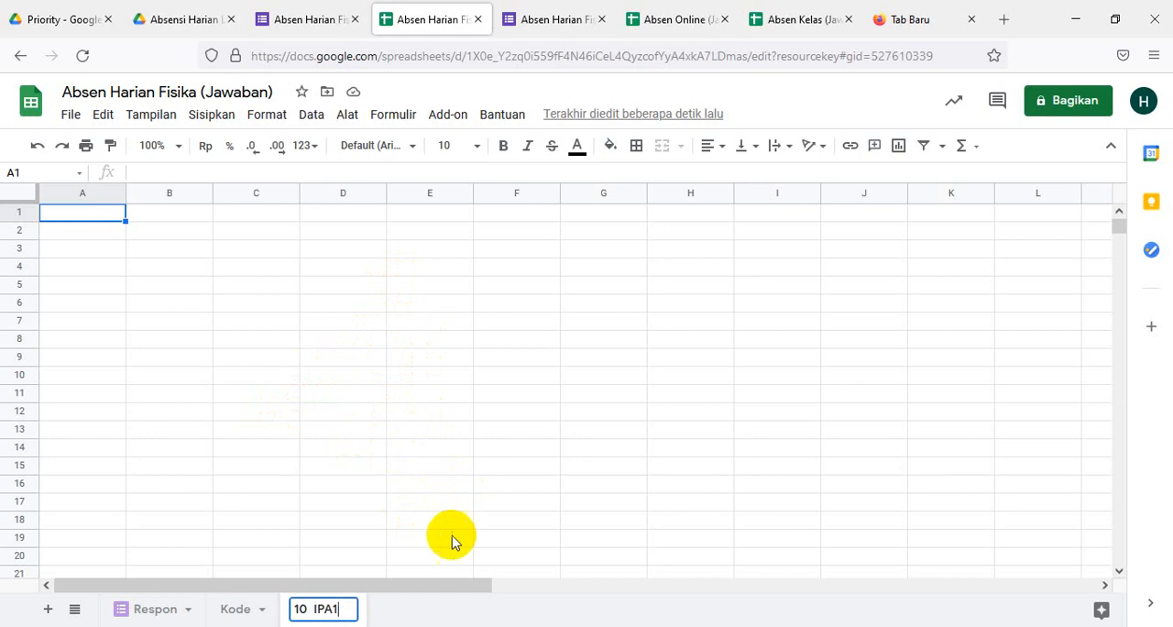
scroll(487, 461, "down", 2)
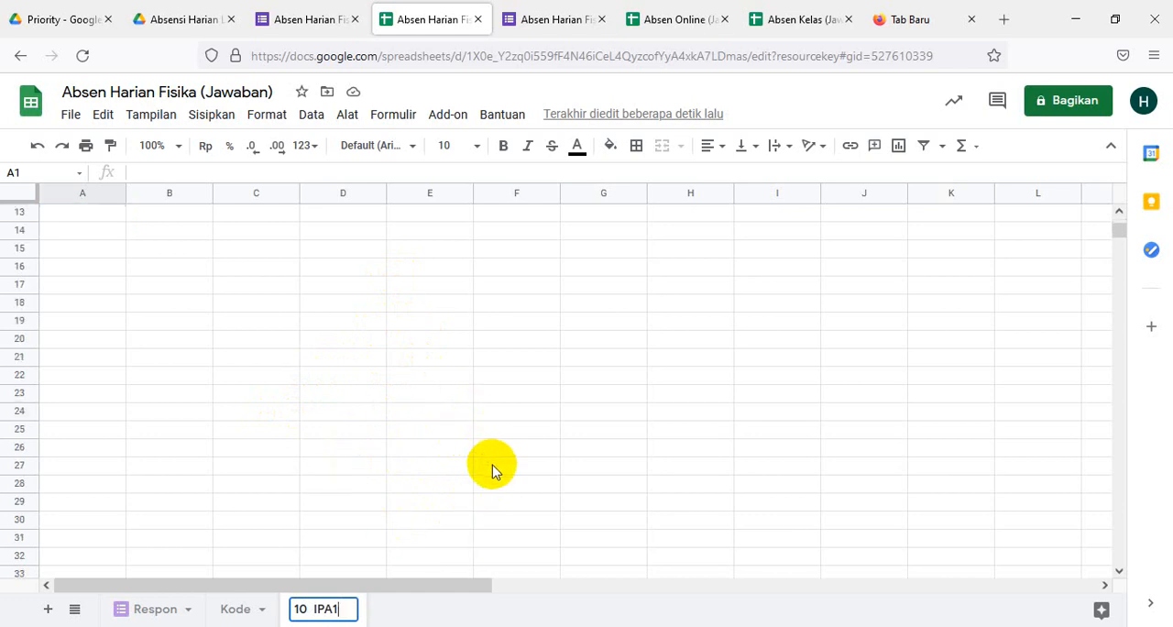
scroll(492, 473, "up", 2)
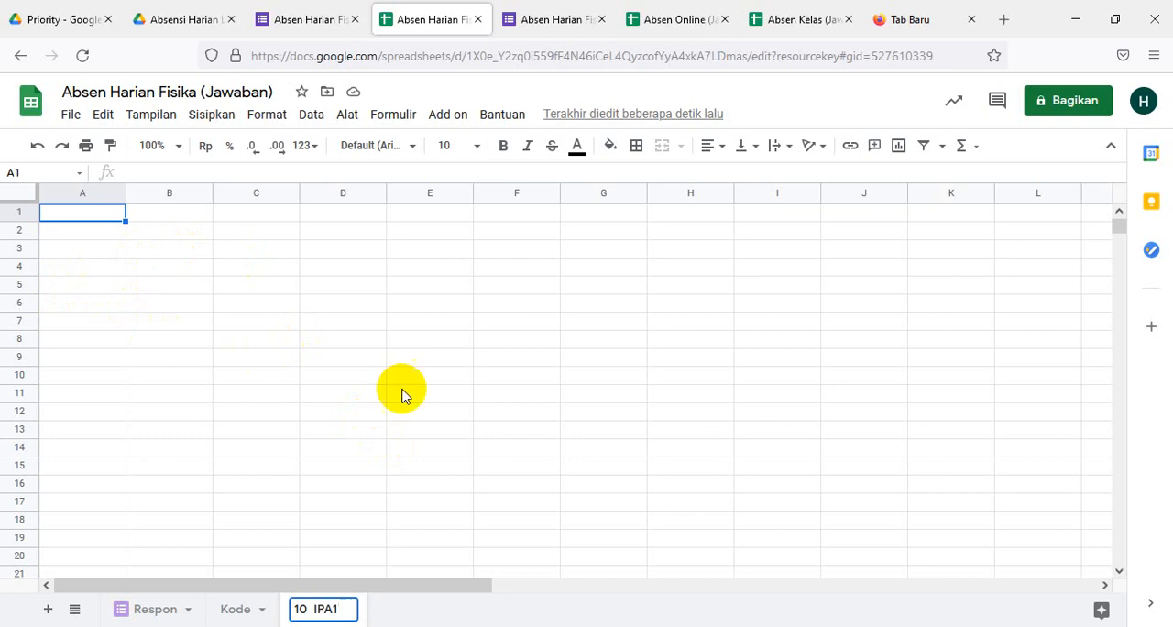
scroll(605, 440, "down", 2)
scroll(605, 442, "up", 2)
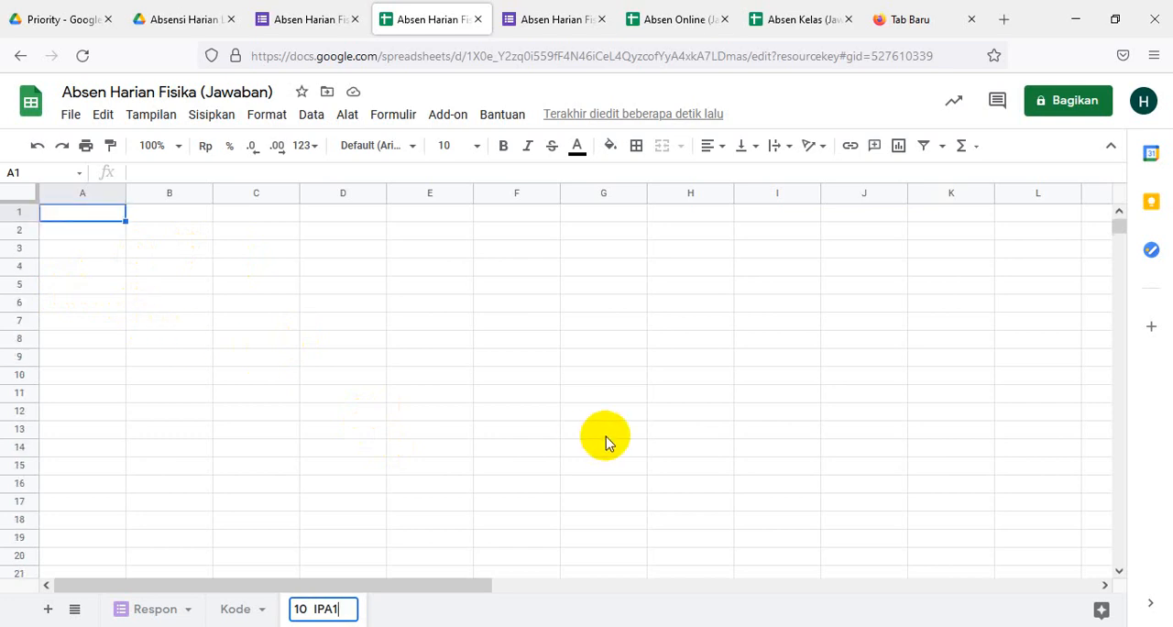
- Enter the headers No, Kelas and Nama siswa in cells A5 to C5 and Tanggal in cell D4
left_click(74, 287)
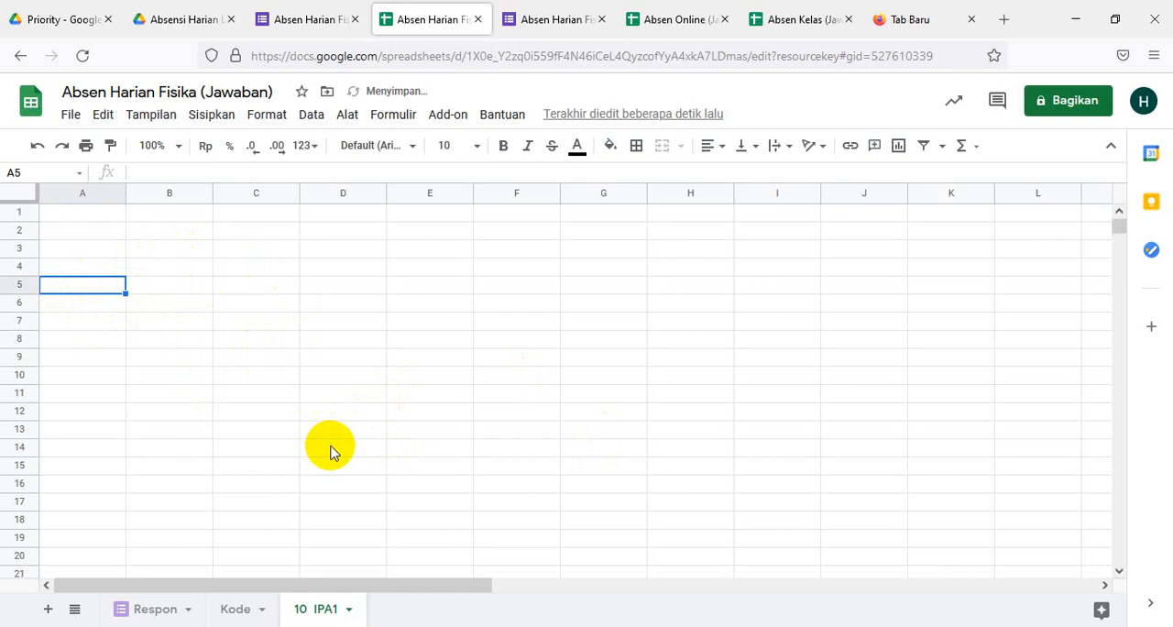
type("No")
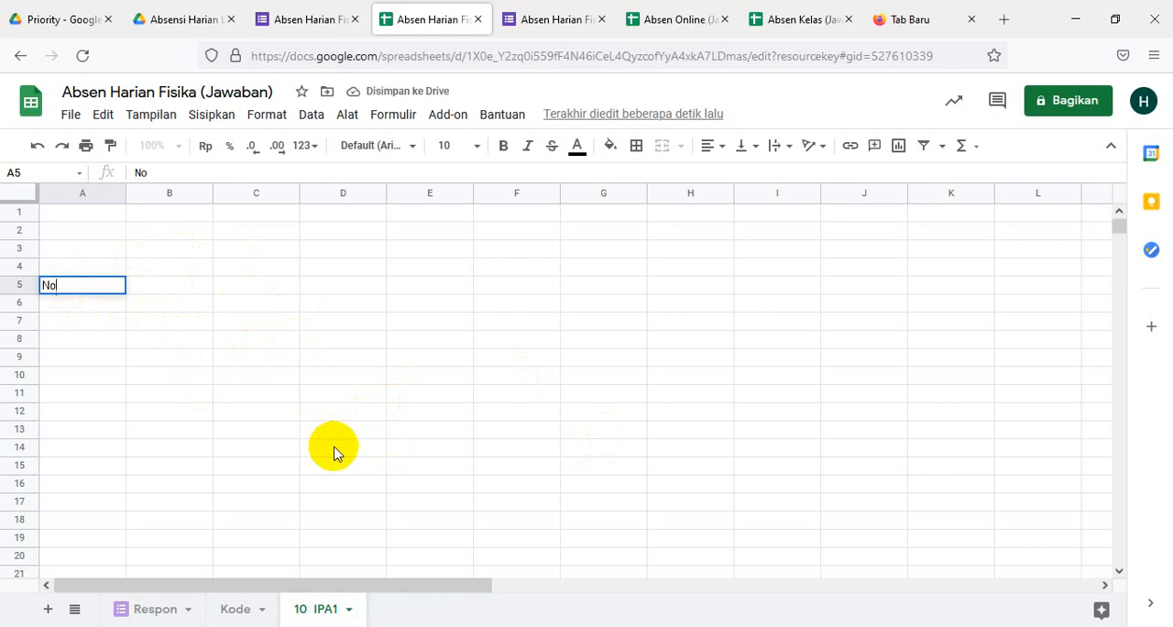
left_click(184, 294)
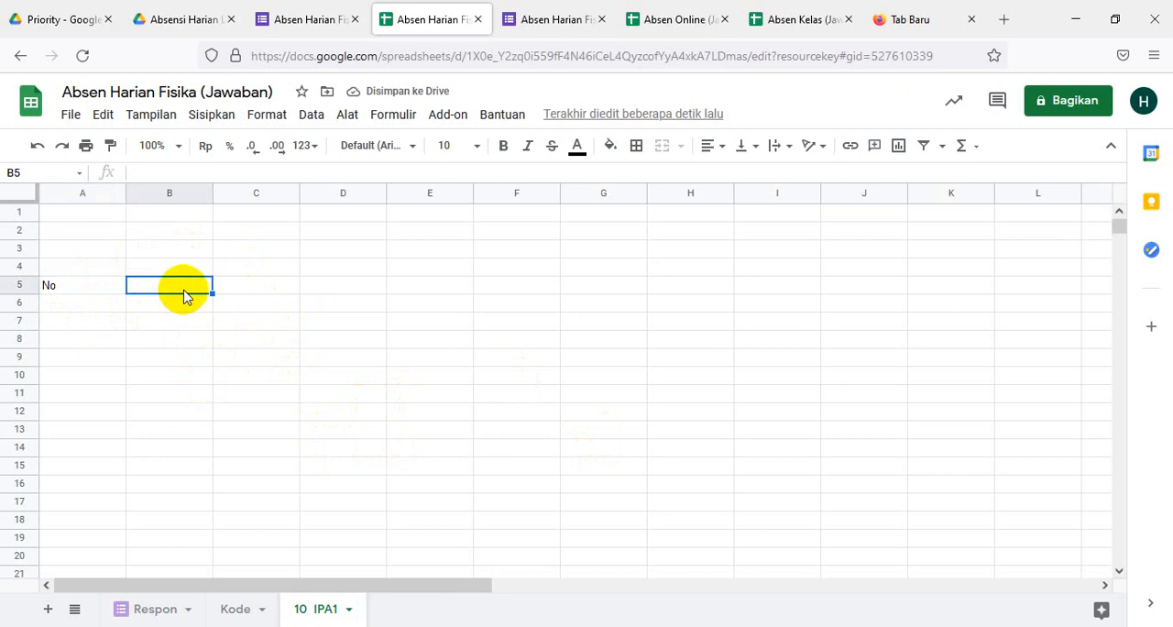
type("Kelas")
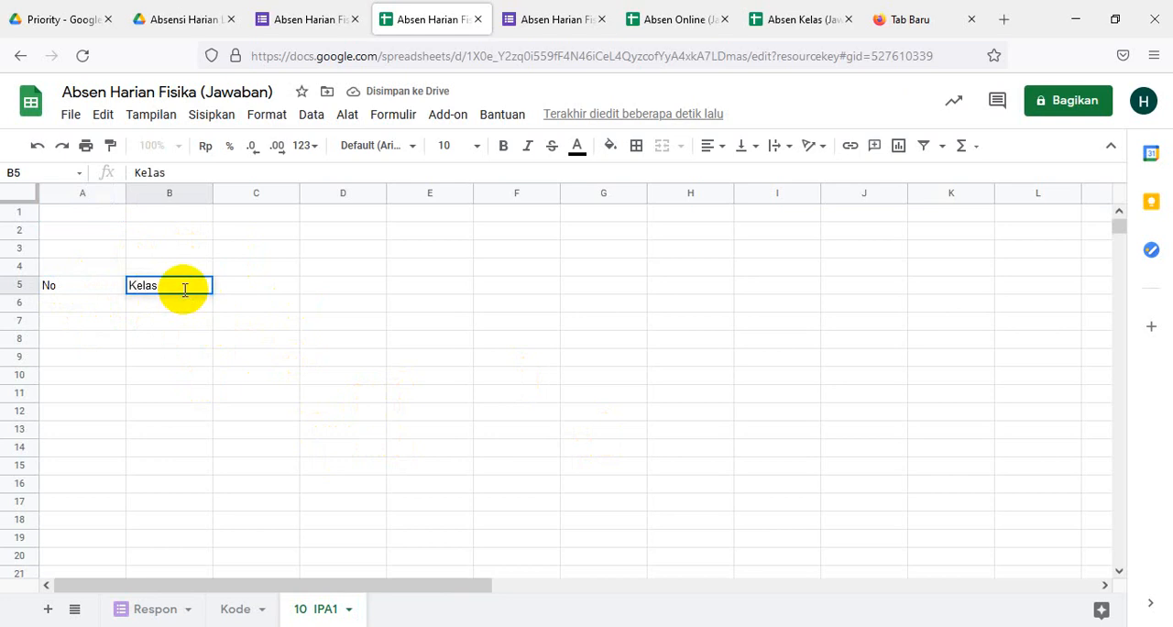
left_click(245, 290)
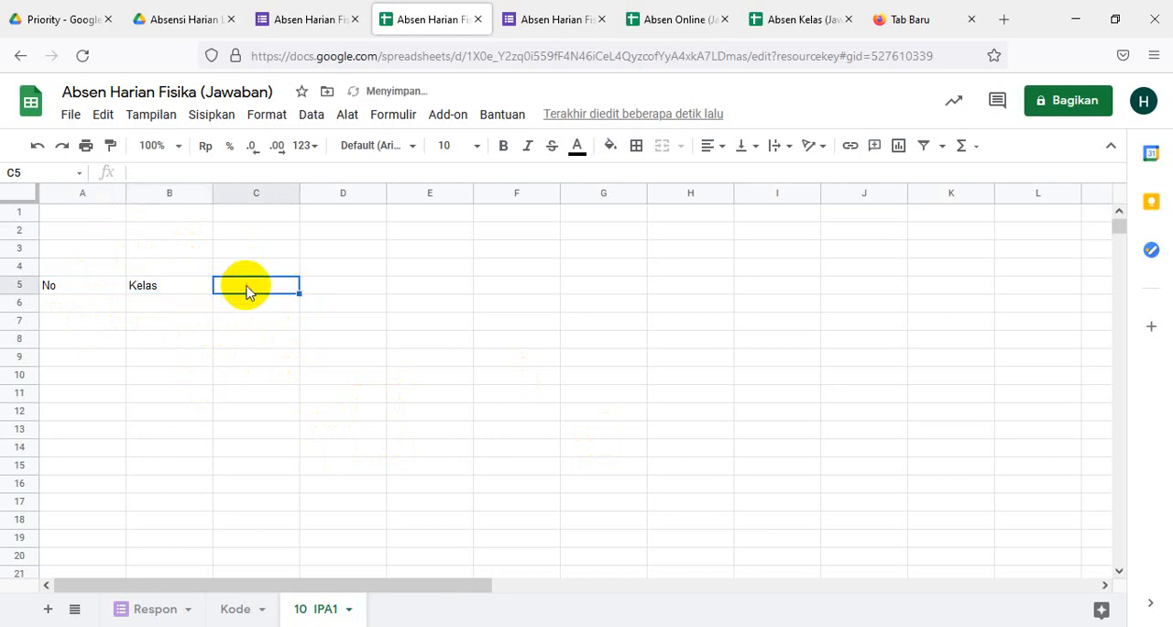
type("Nama siswa")
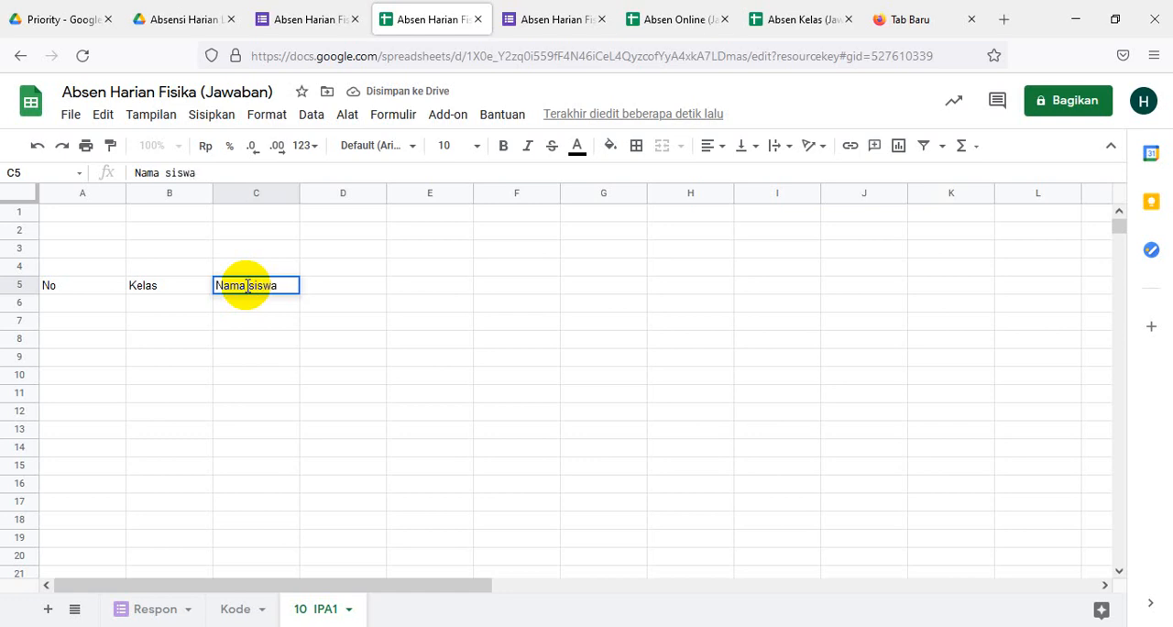
left_click(355, 335)
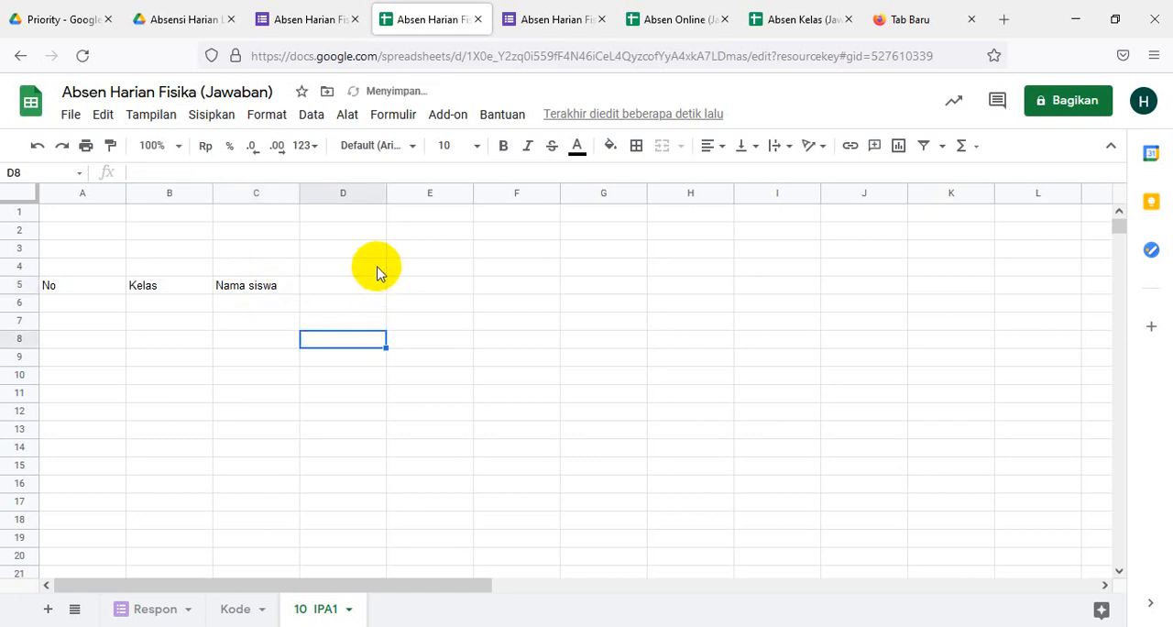
left_click(360, 265)
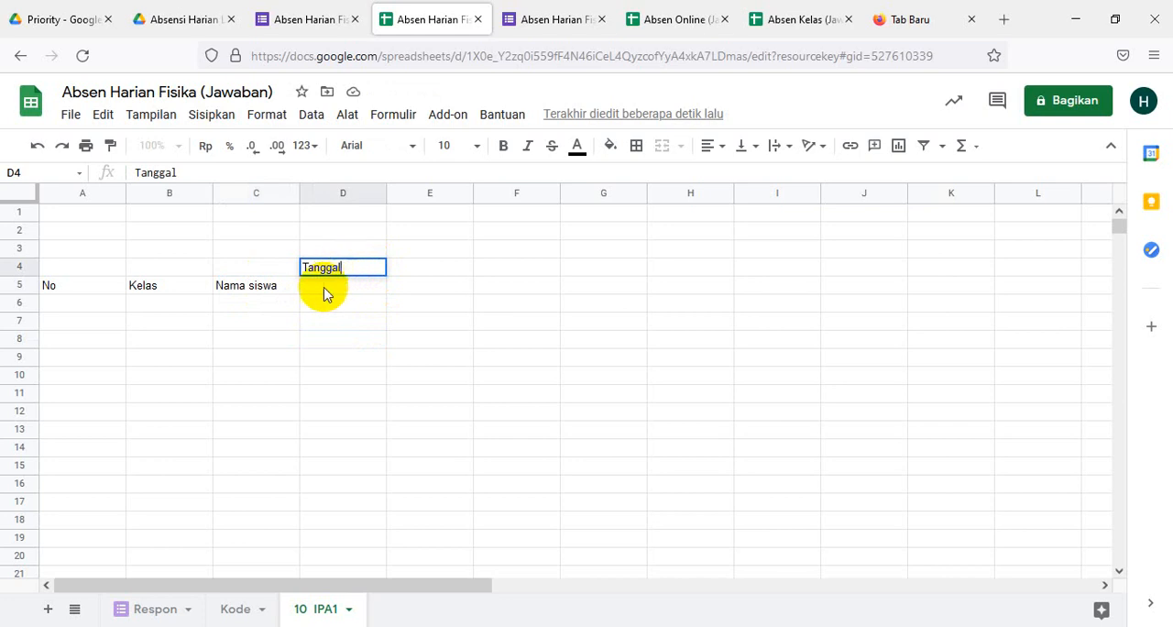
left_click(71, 267)
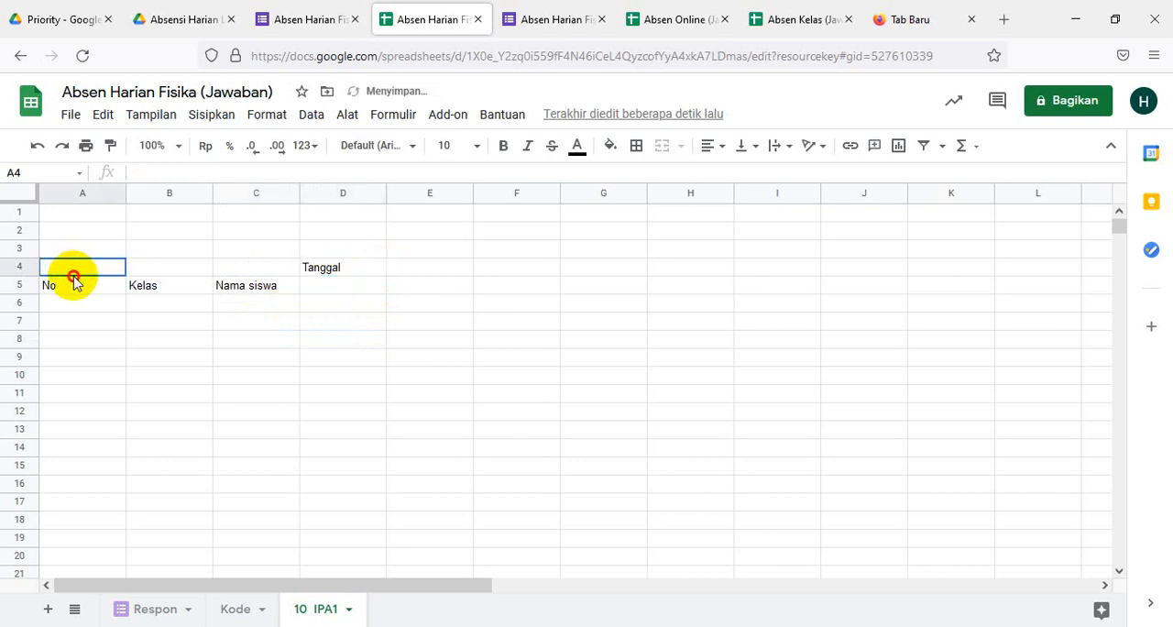
- Enter the first two student numbers as text, '01 in cell A6 and '02 in cell A7
left_click(64, 307)
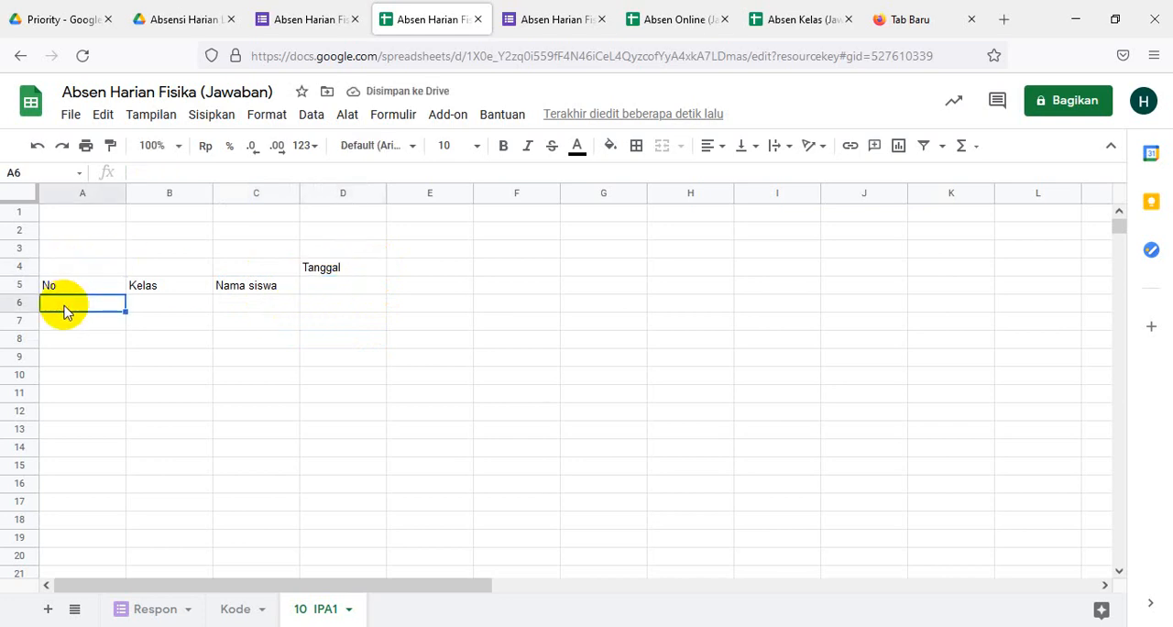
type("'")
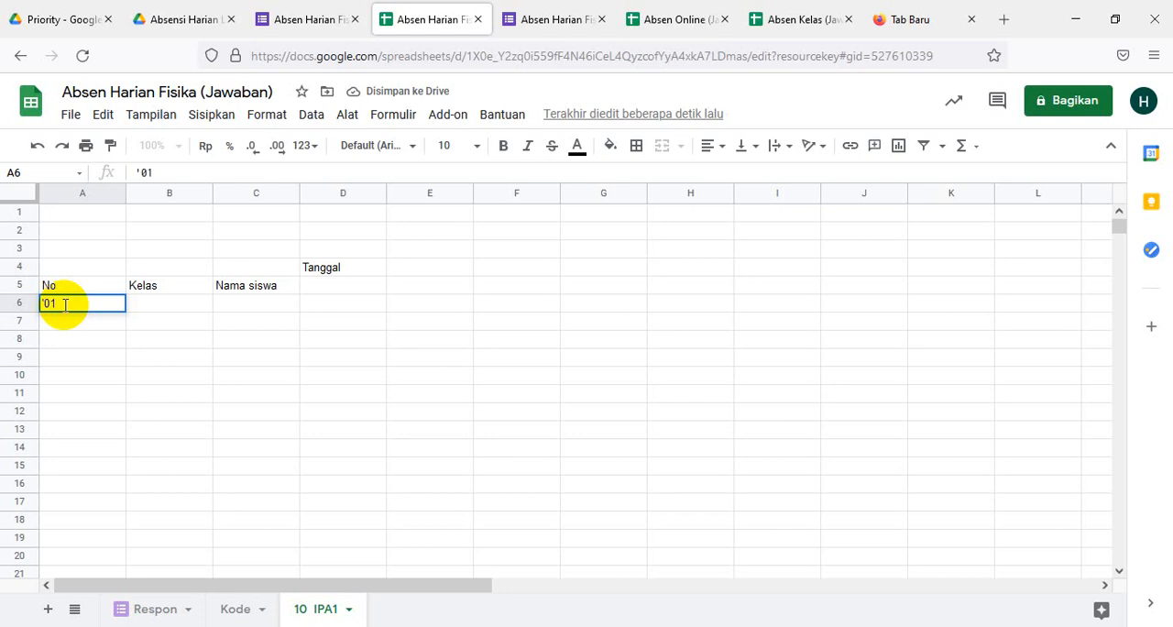
type("01")
left_click(57, 324)
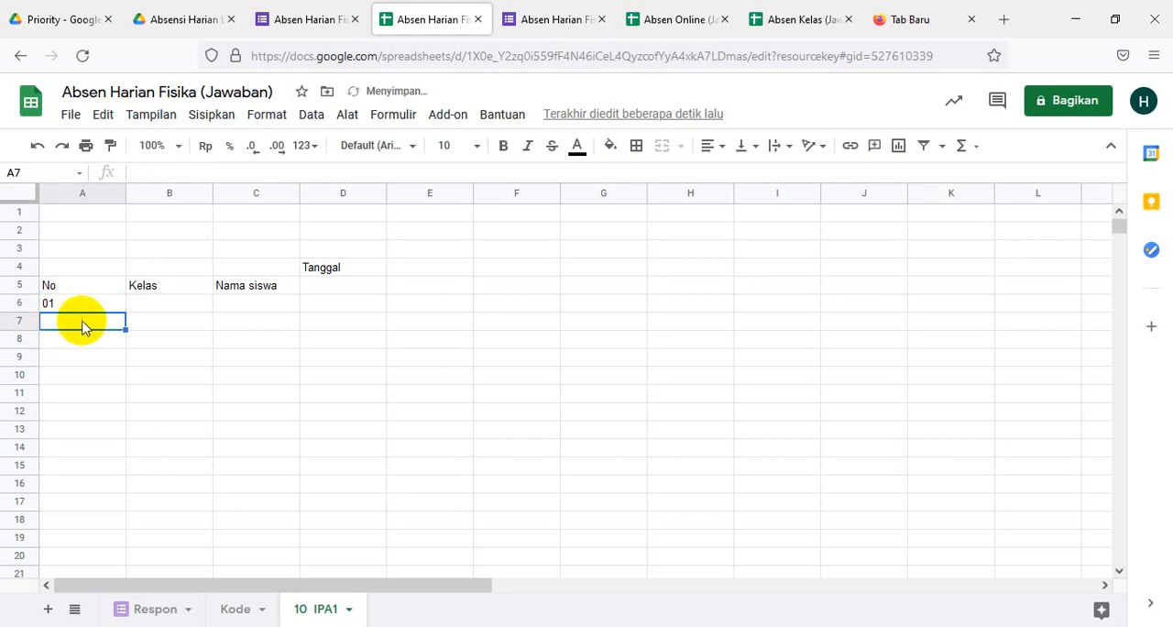
left_click(89, 306)
left_click(89, 325)
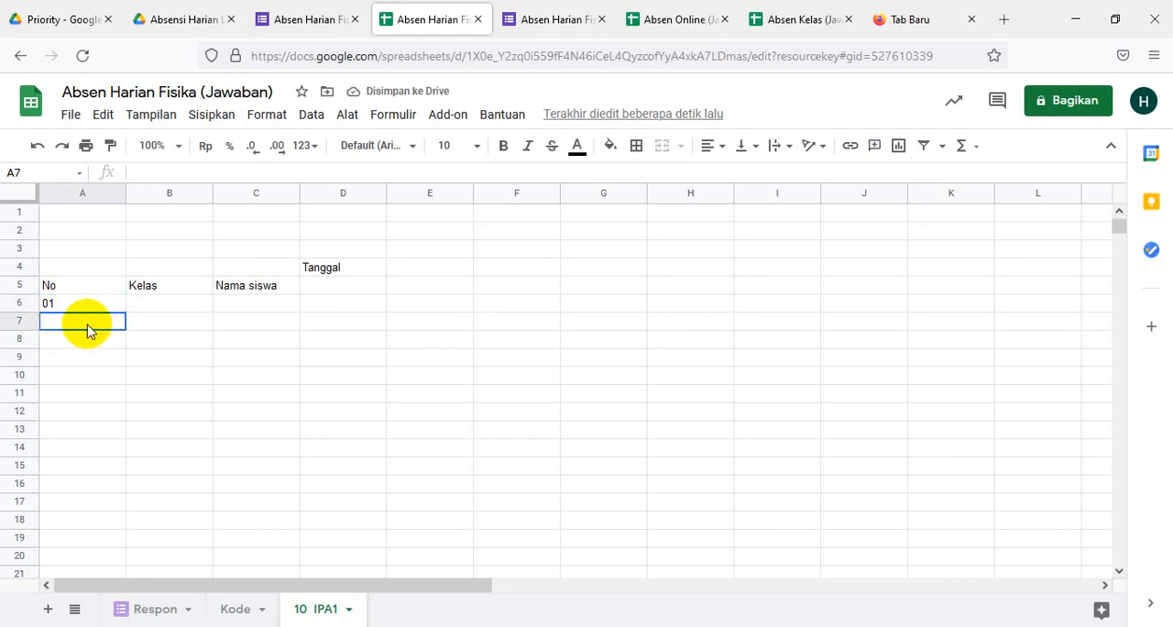
type("0")
key("BackSpace")
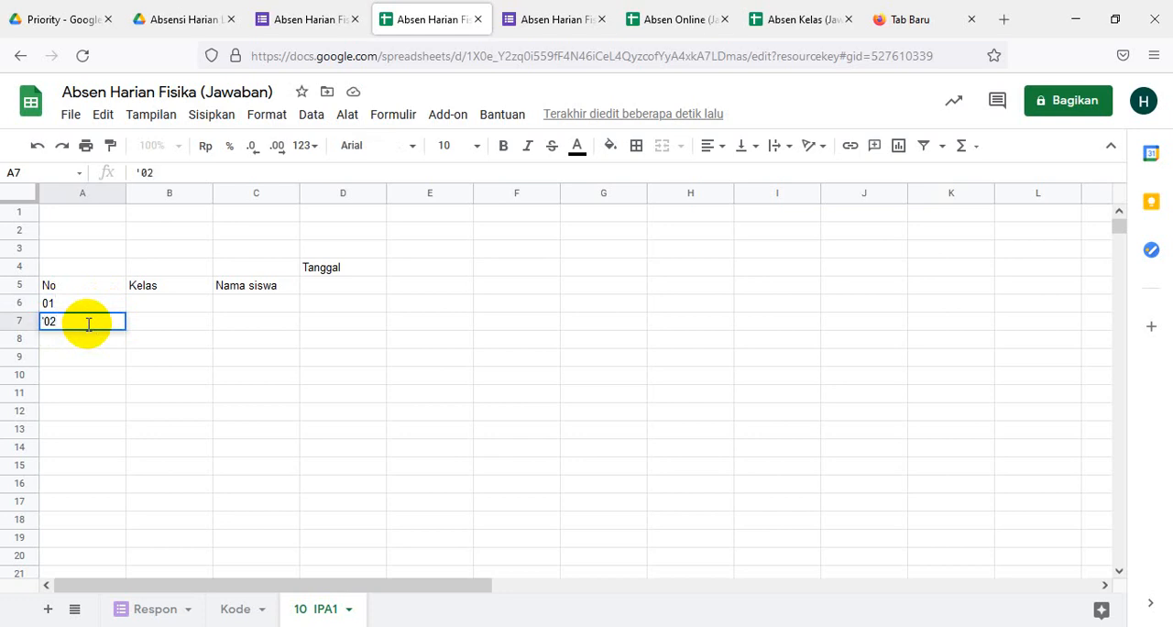
type("'02")
key("Return")
- Extend the number series from A6:A7 down column A to 38 in row 43
left_click(57, 303)
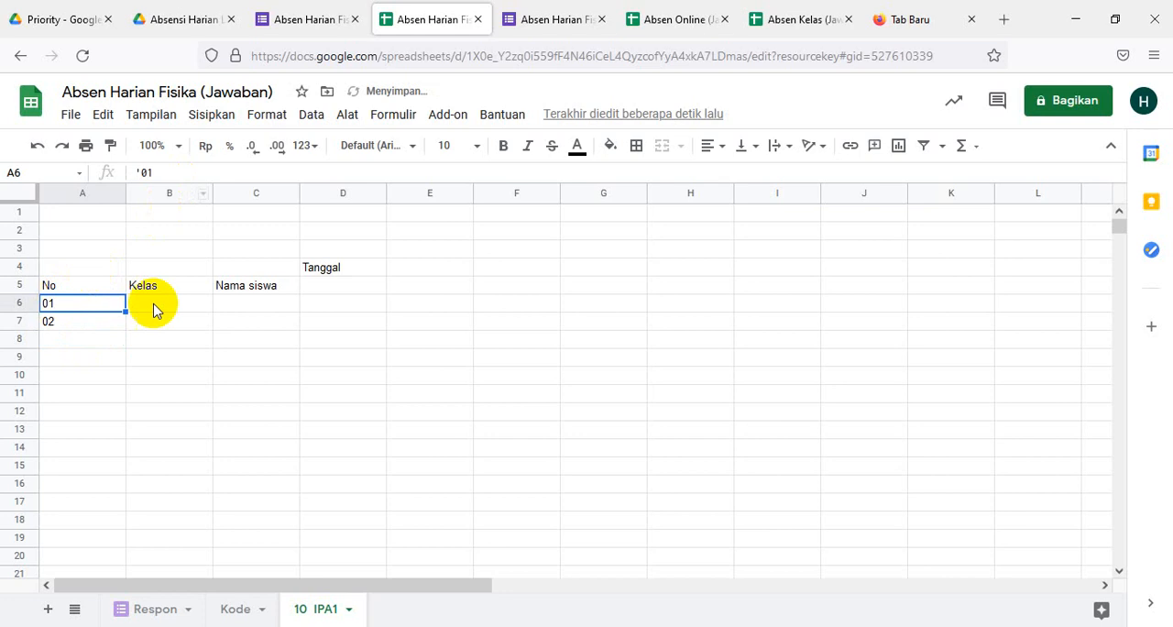
left_click(150, 370)
left_click(66, 302)
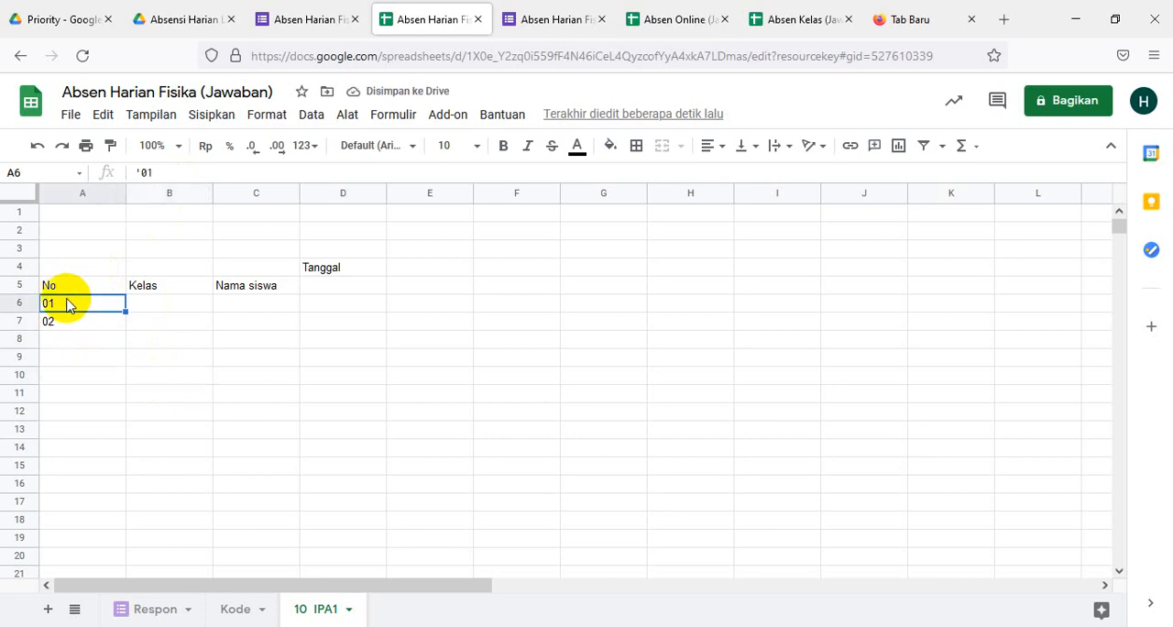
key("shift+Down")
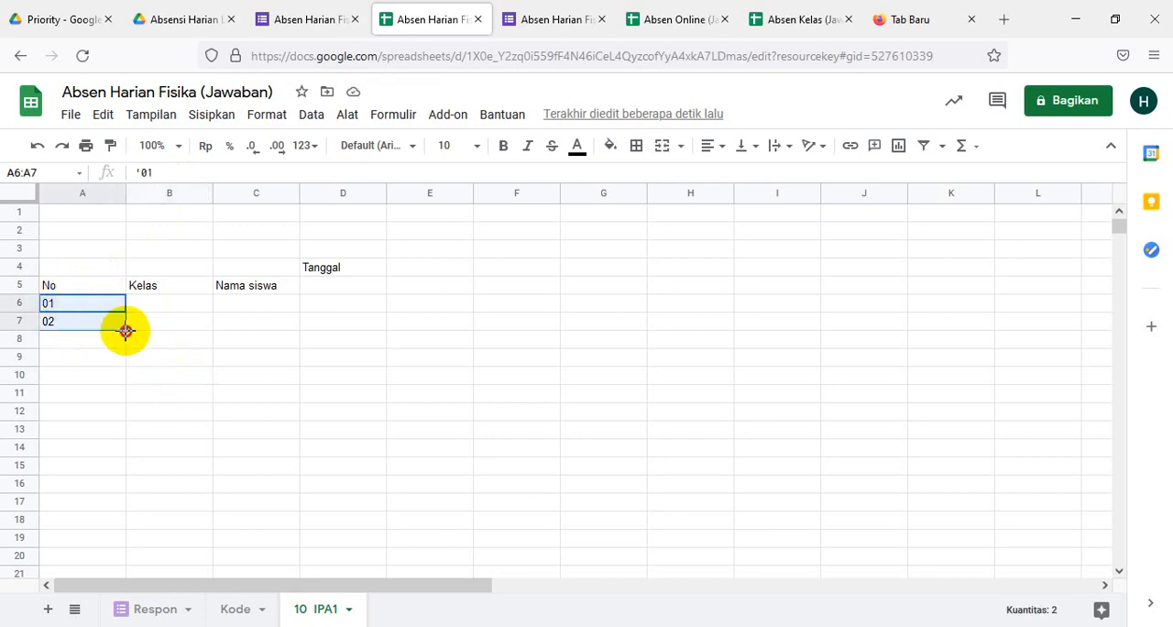
left_click_drag(126, 330, 138, 521)
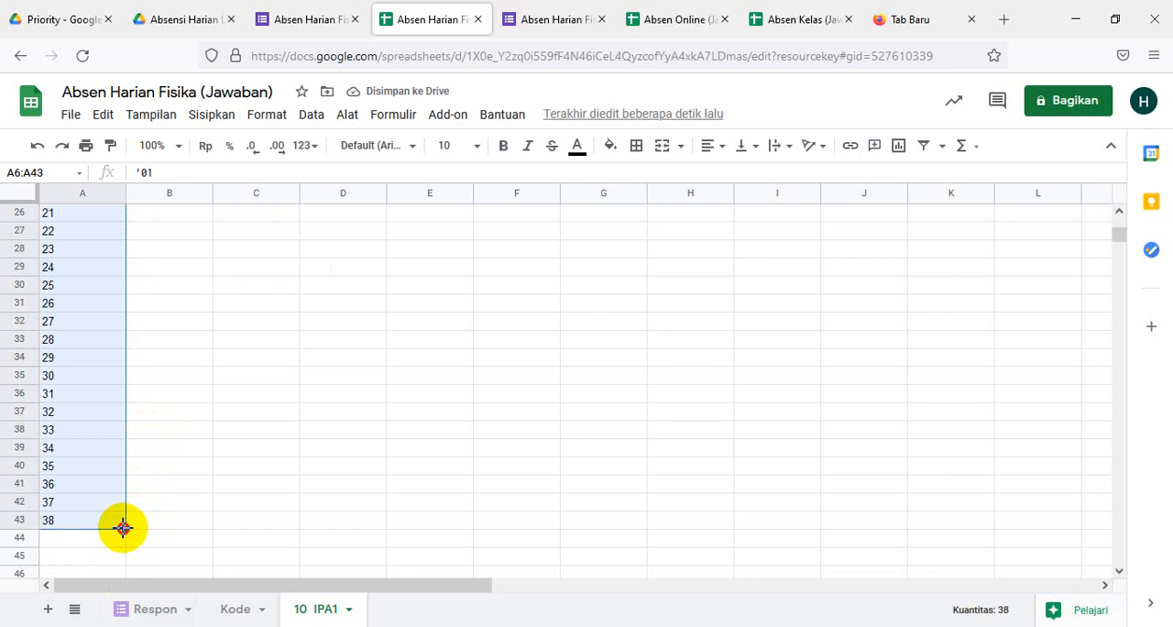
- Clear the surplus student numbers 33 to 38 from cells A38:A43
left_click(48, 451)
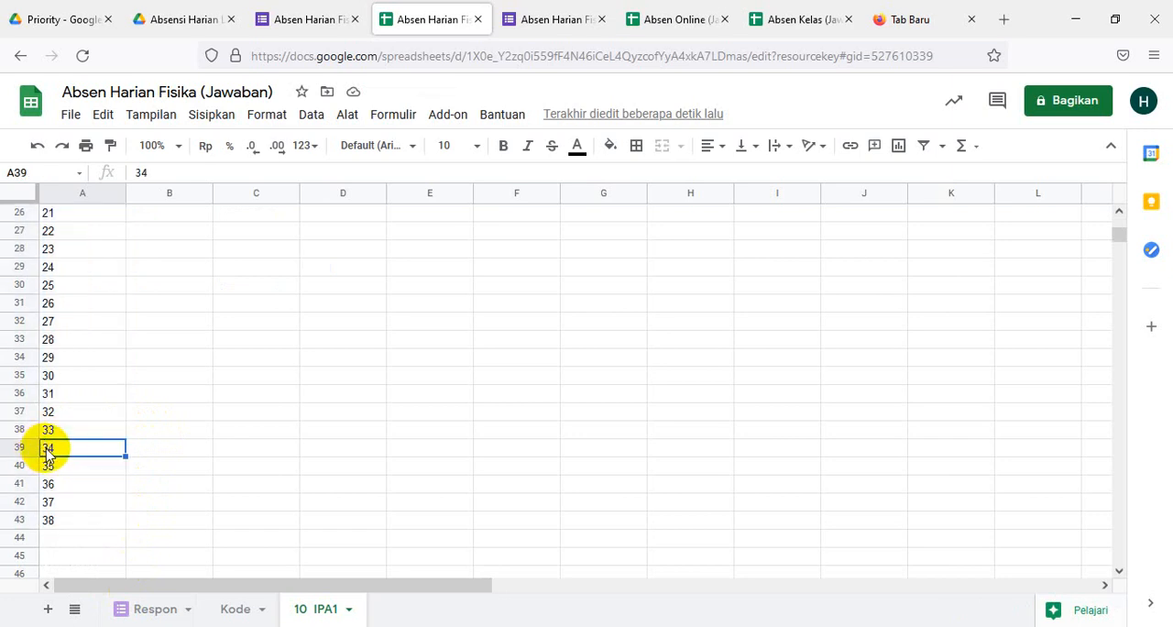
left_click(51, 433)
key("shift+Down")
key("shift+Down")
key("shift+Down")
key("shift+Down")
key("shift+Down")
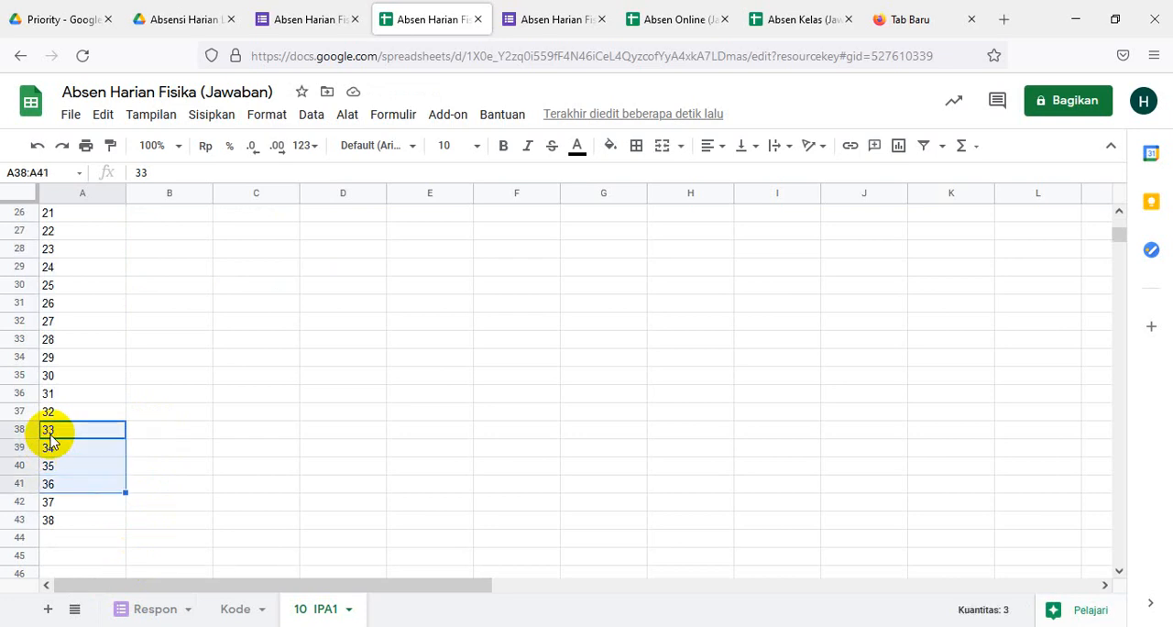
key("Delete")
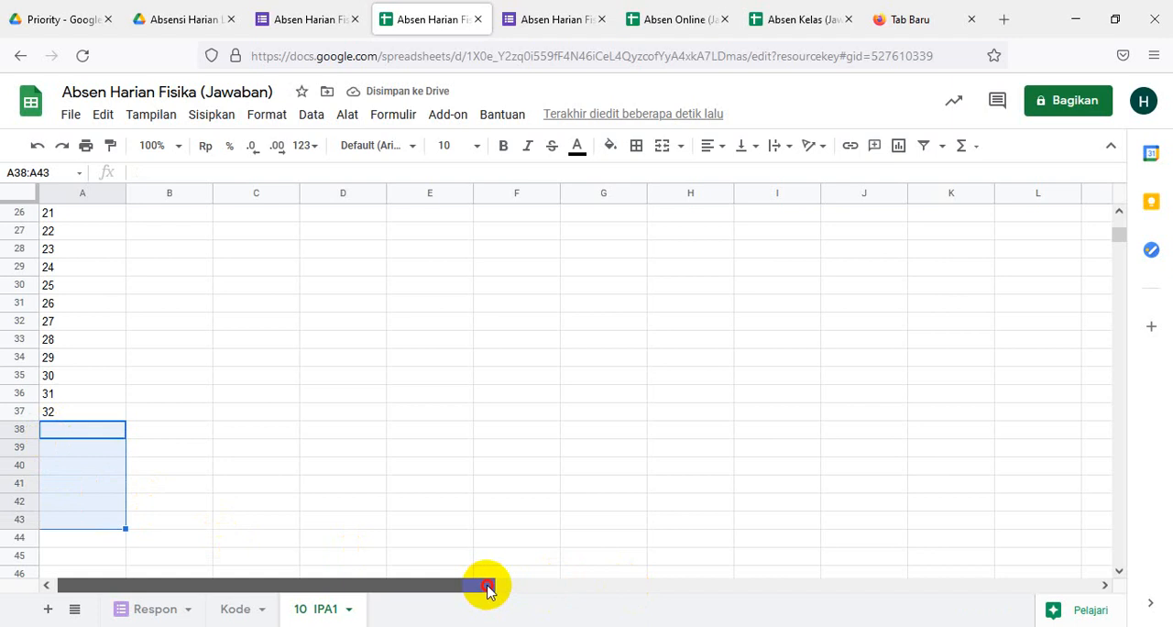
left_click_drag(487, 587, 382, 571)
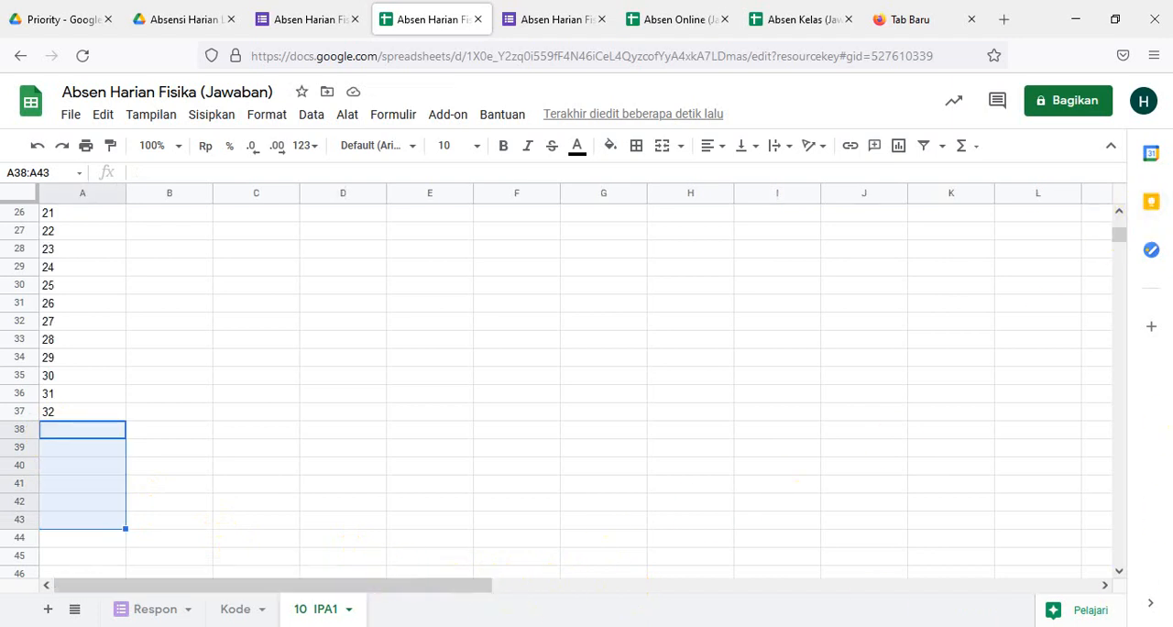
- Switch to the ABSEN SISWA TP 2021-2022 SEMESTER 1 workbook in Excel and copy the numbered X MIPA 1 student names in U7:U38
mouse_move(485, 626)
left_click(553, 584)
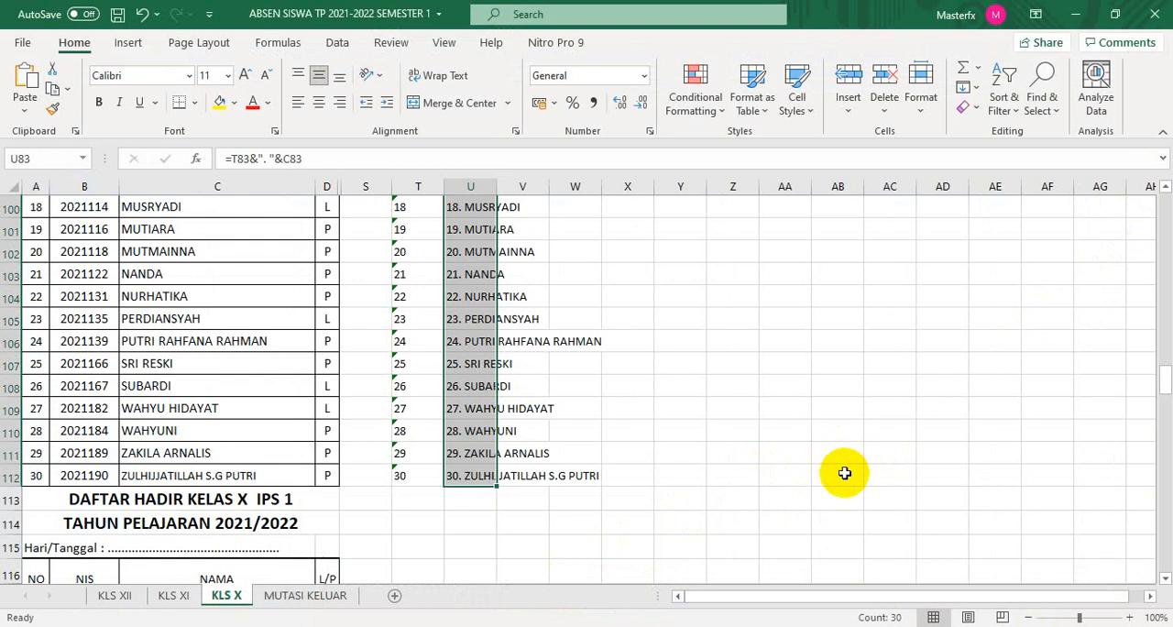
scroll(844, 473, "up", 20)
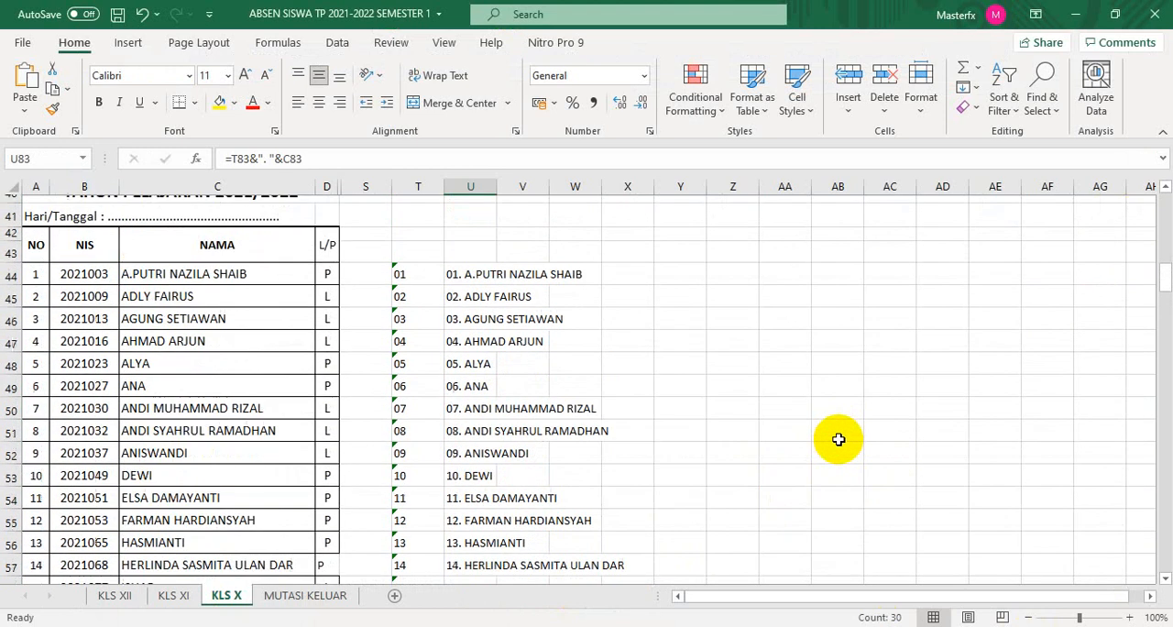
scroll(838, 439, "up", 13)
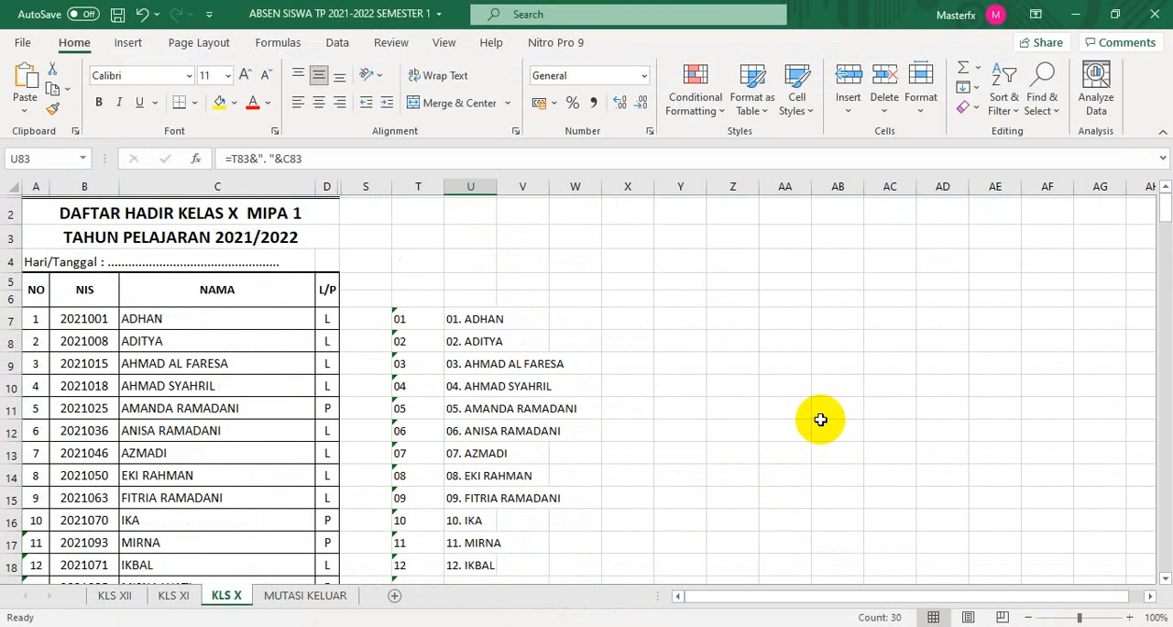
scroll(820, 419, "down", 1)
left_click(458, 265)
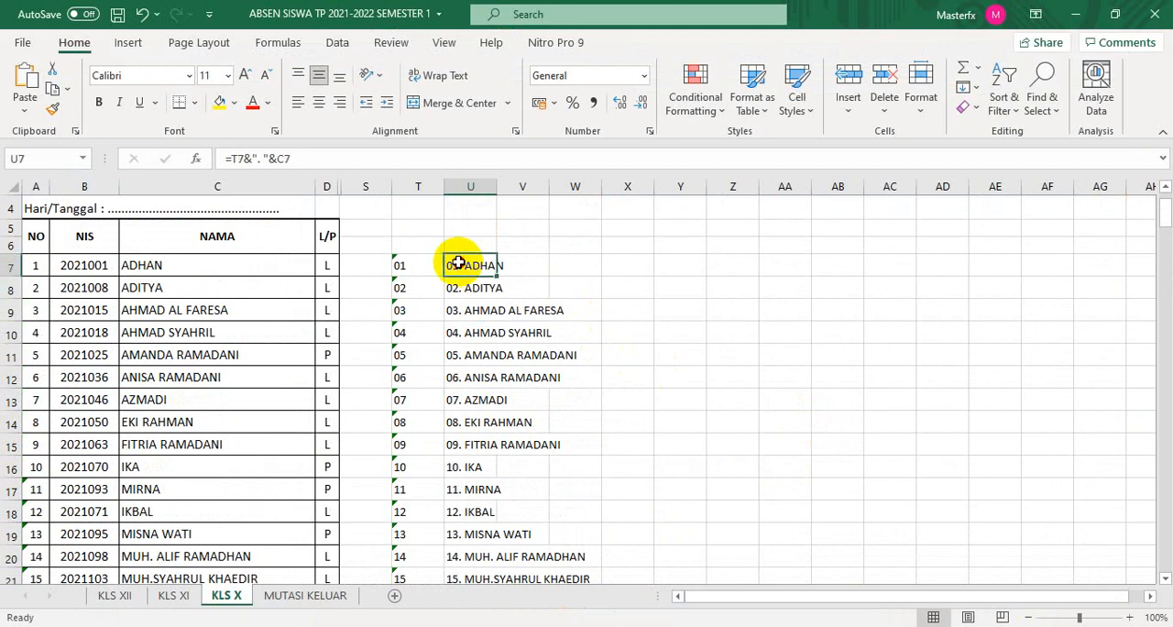
left_click_drag(458, 265, 486, 492)
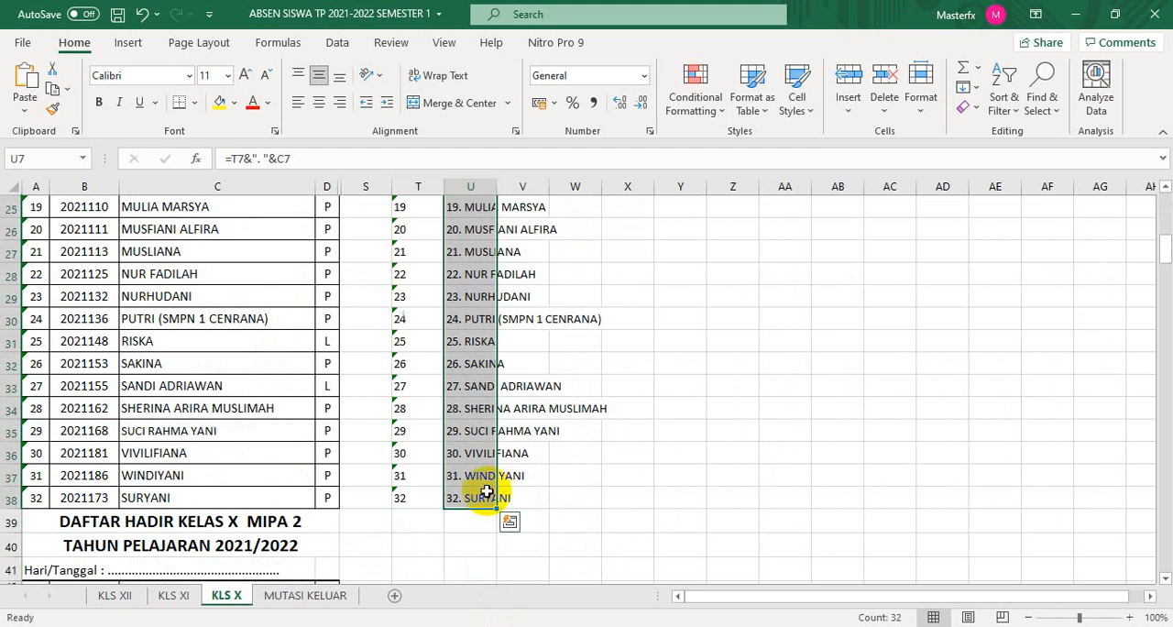
key("ctrl+c")
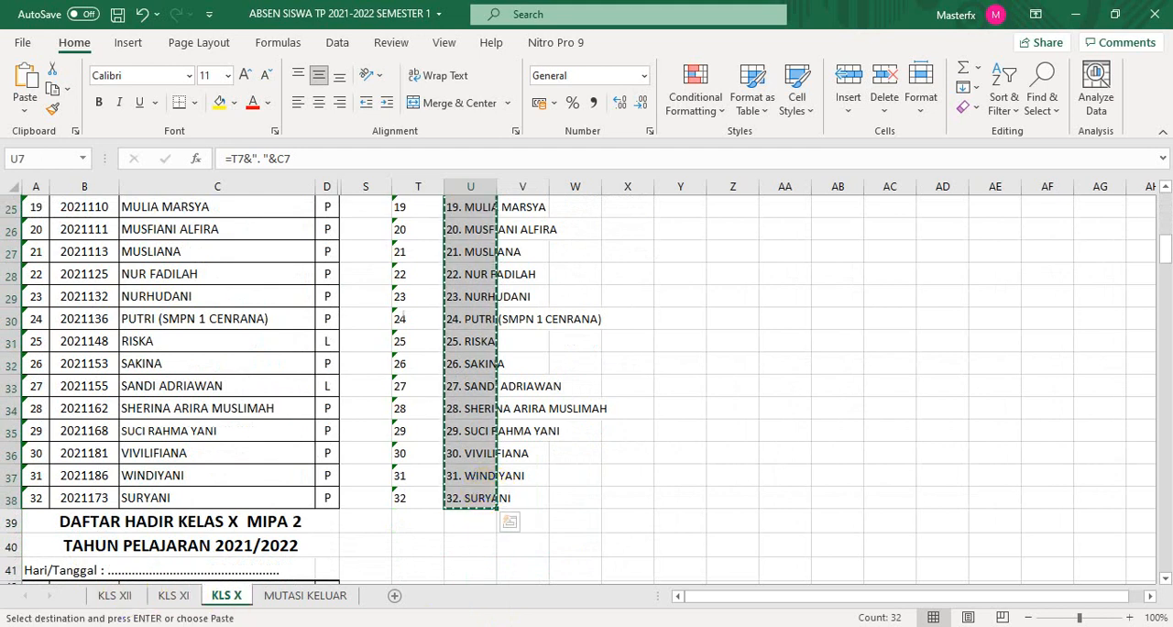
- Return to the Absen Harian Fisika (Jawaban) spreadsheet in Firefox and paste the copied student names under Nama siswa, starting at C6
left_click(444, 625)
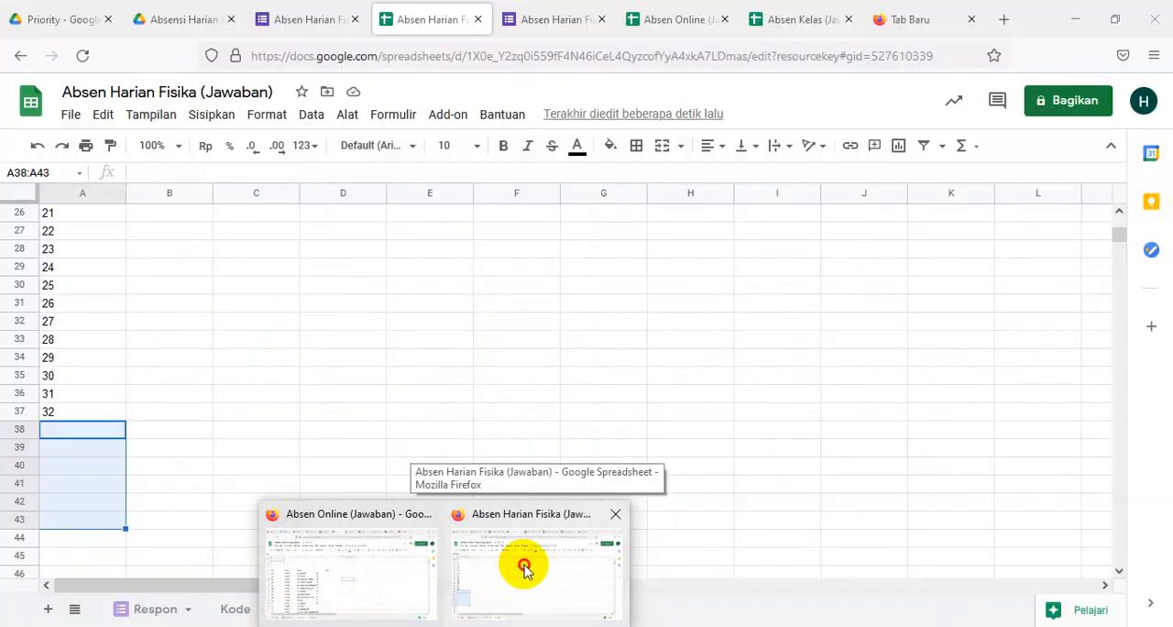
left_click(523, 562)
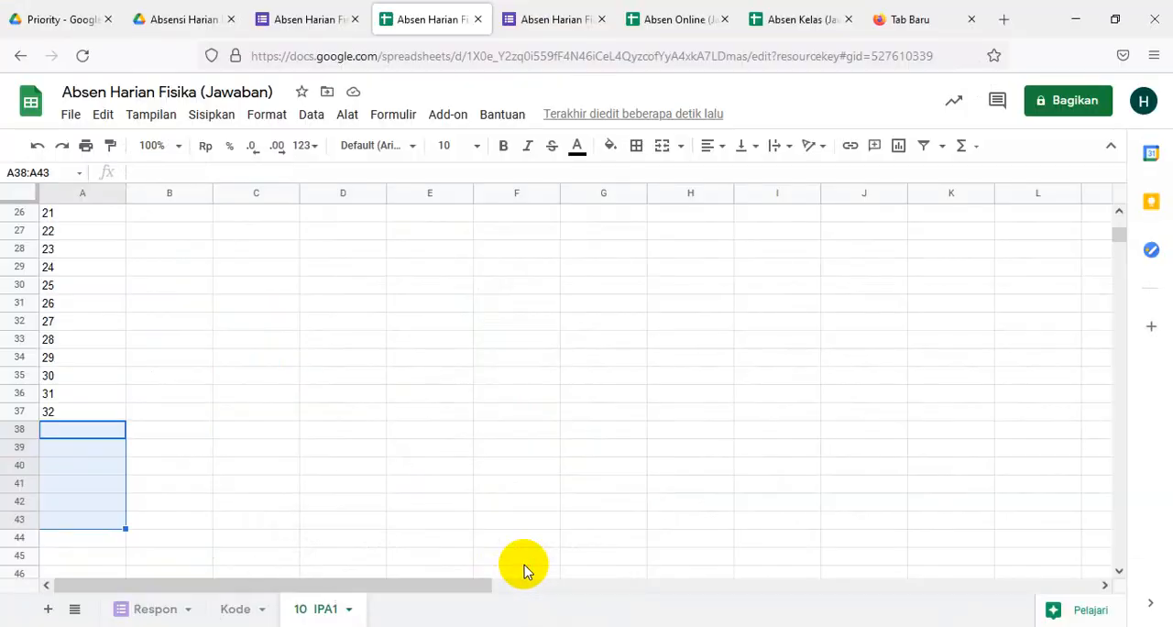
scroll(283, 471, "up", 8)
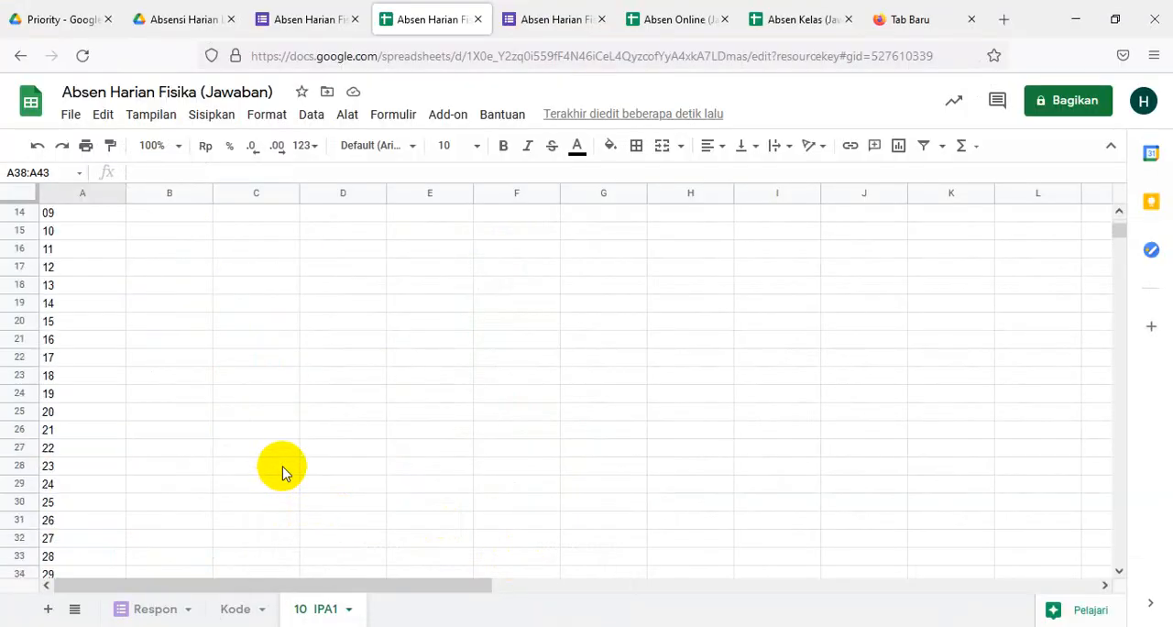
scroll(283, 471, "up", 1)
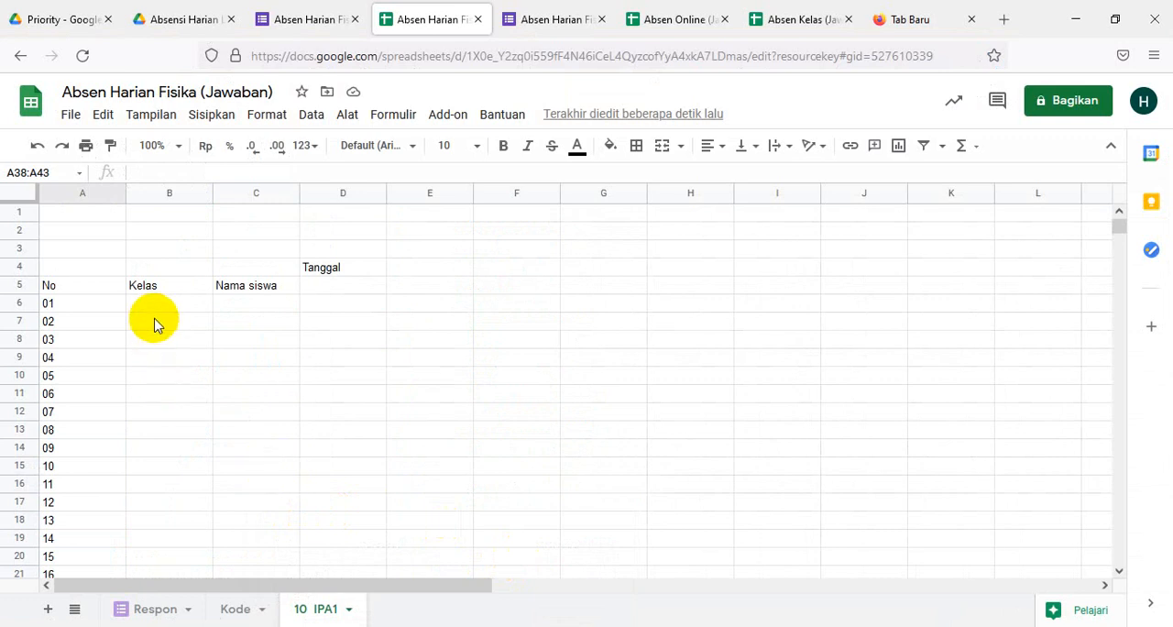
left_click(240, 310)
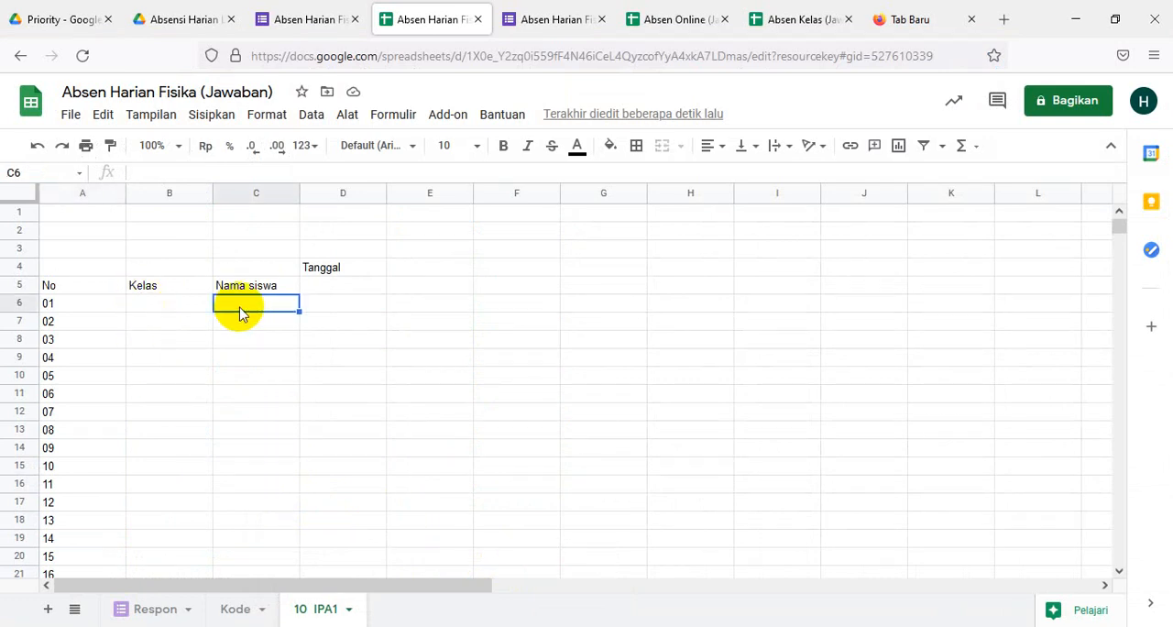
key("ctrl+v")
- Enter the class 10 IPA1 in cell B6 and widen the Nama siswa column to fit the names
left_click(149, 306)
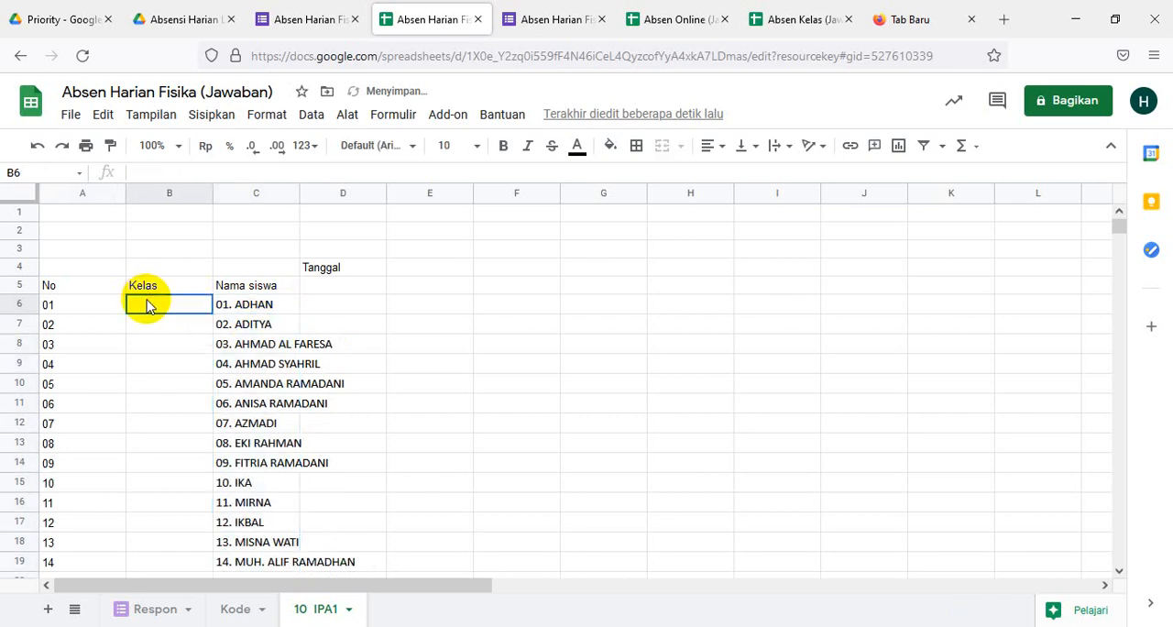
type("10")
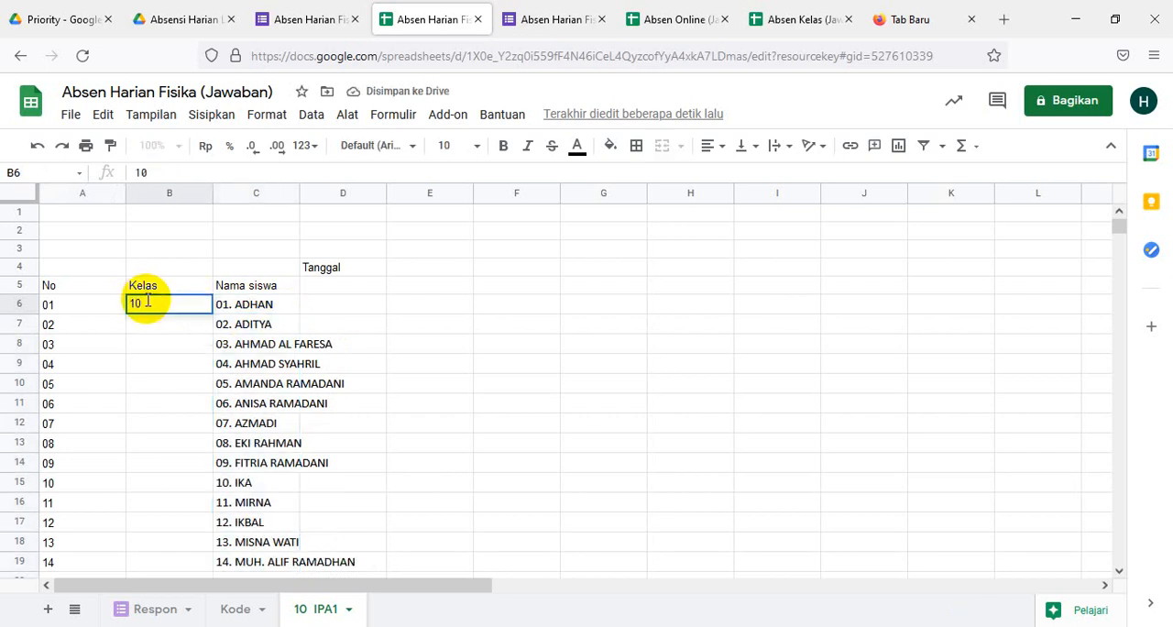
type(" Ip")
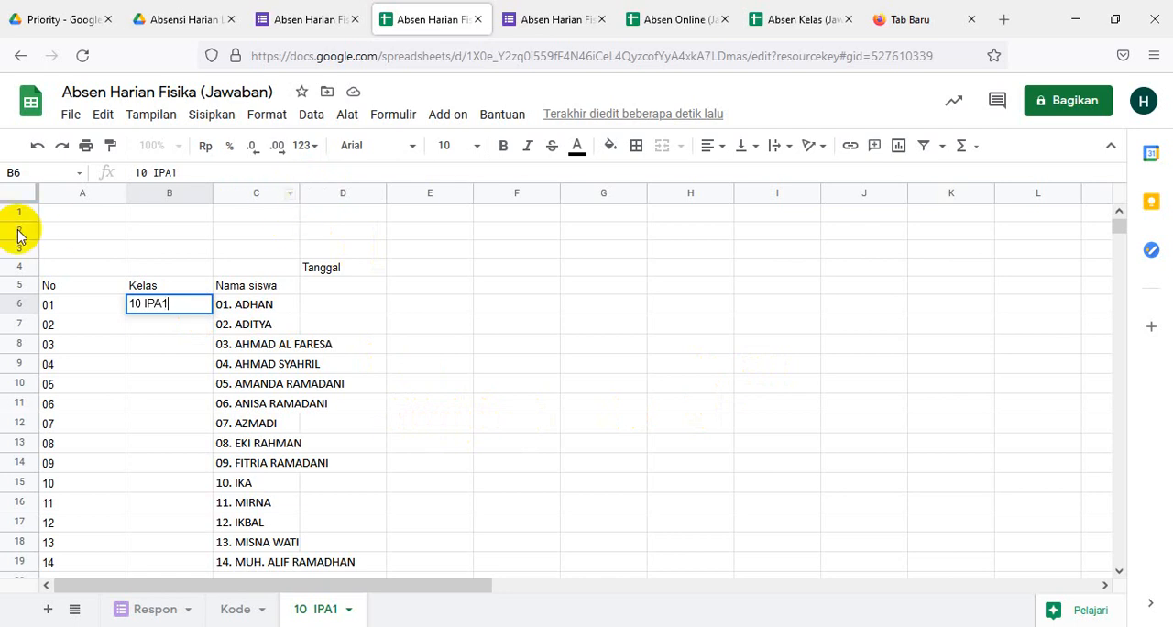
left_click_drag(300, 194, 349, 201)
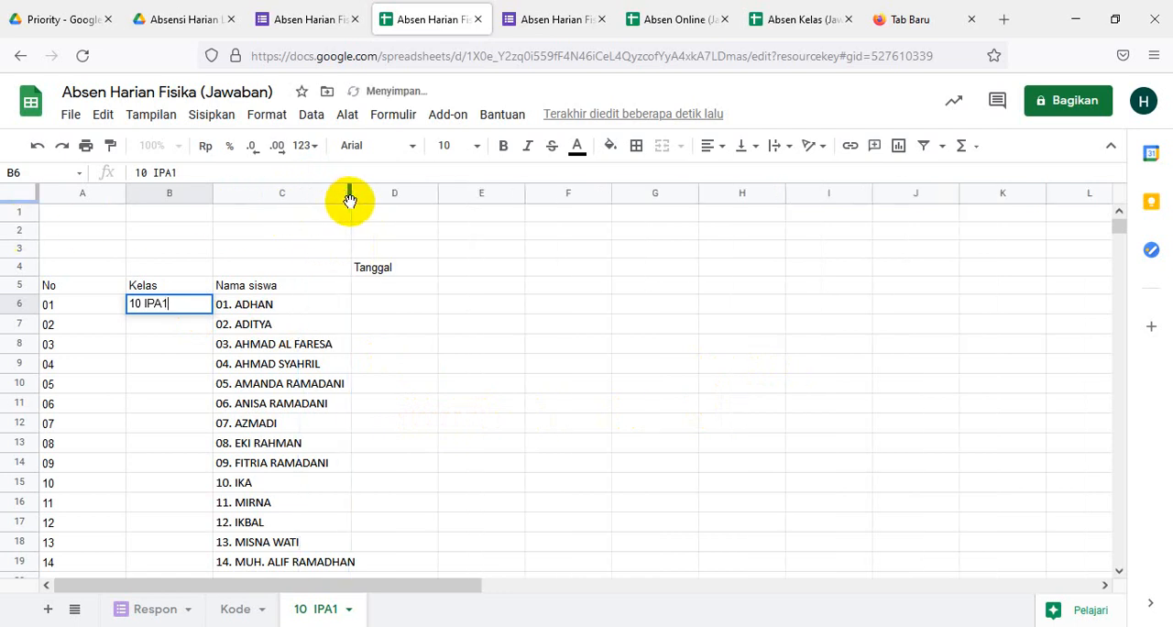
left_click(55, 270)
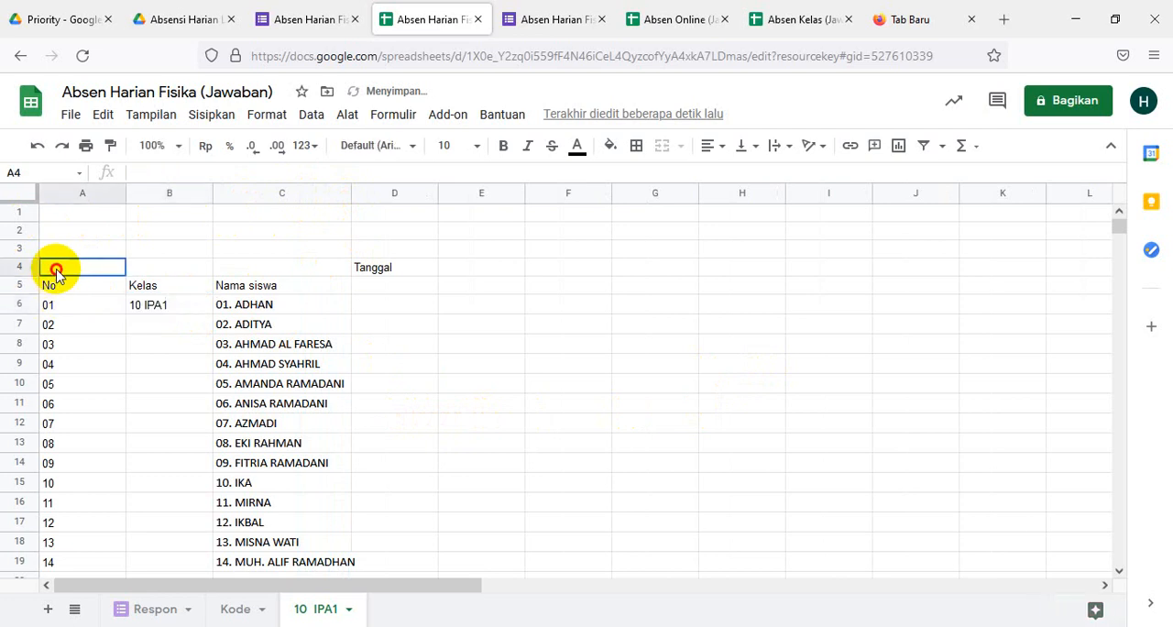
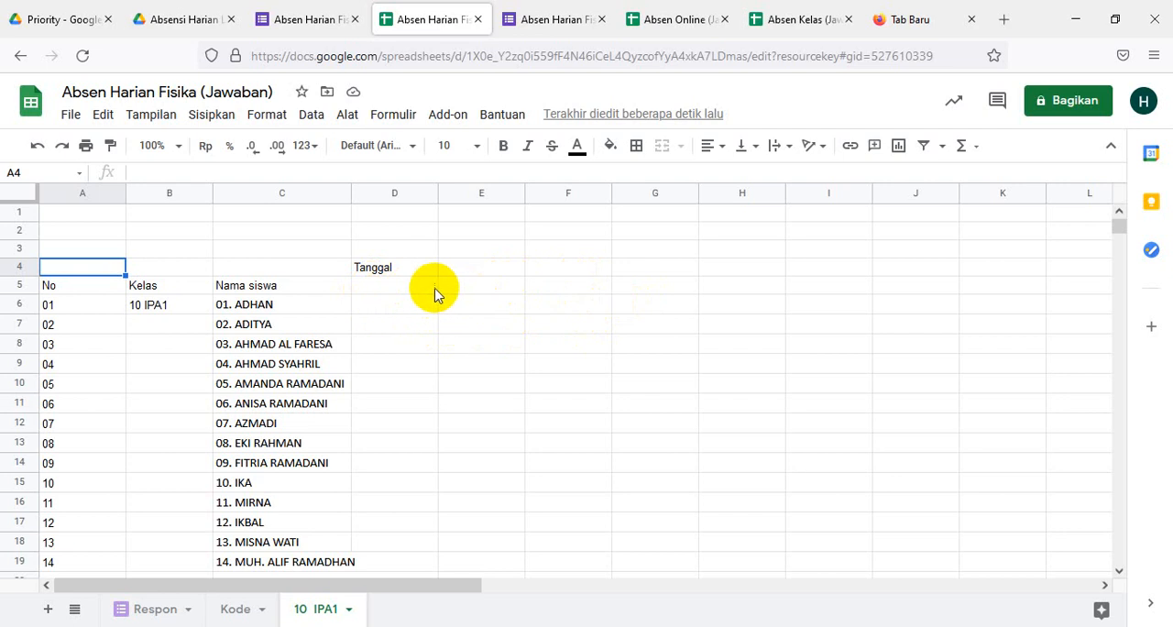
- Go through the empty date cells under Tanggal from D5 to M5 to check how many date columns the table needs
left_click(385, 295)
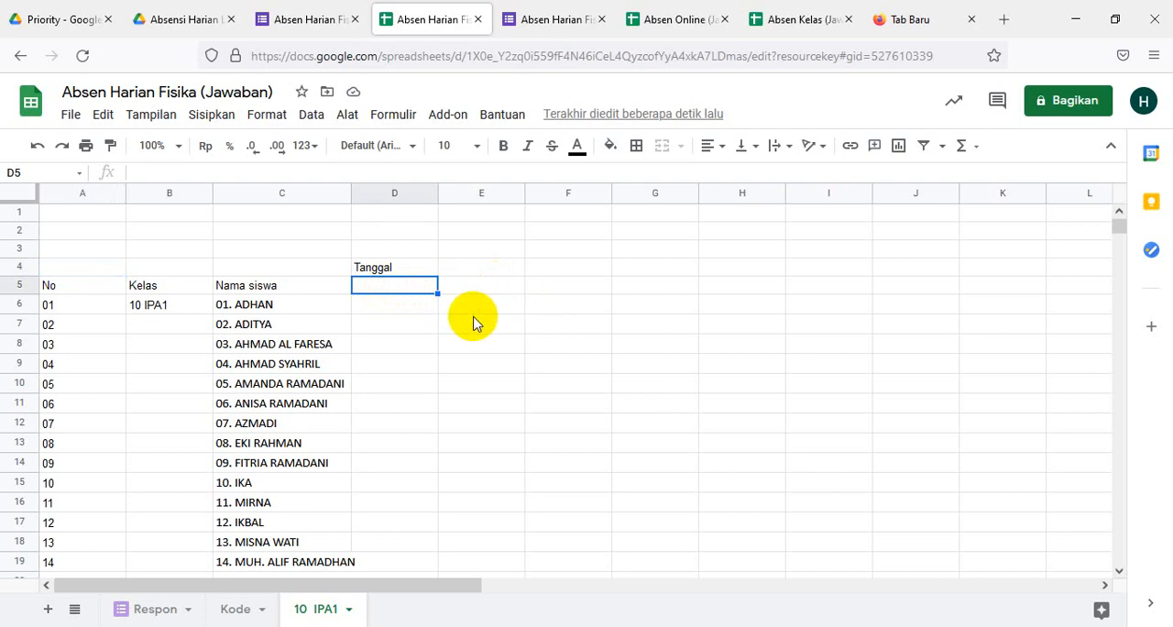
left_click(465, 287)
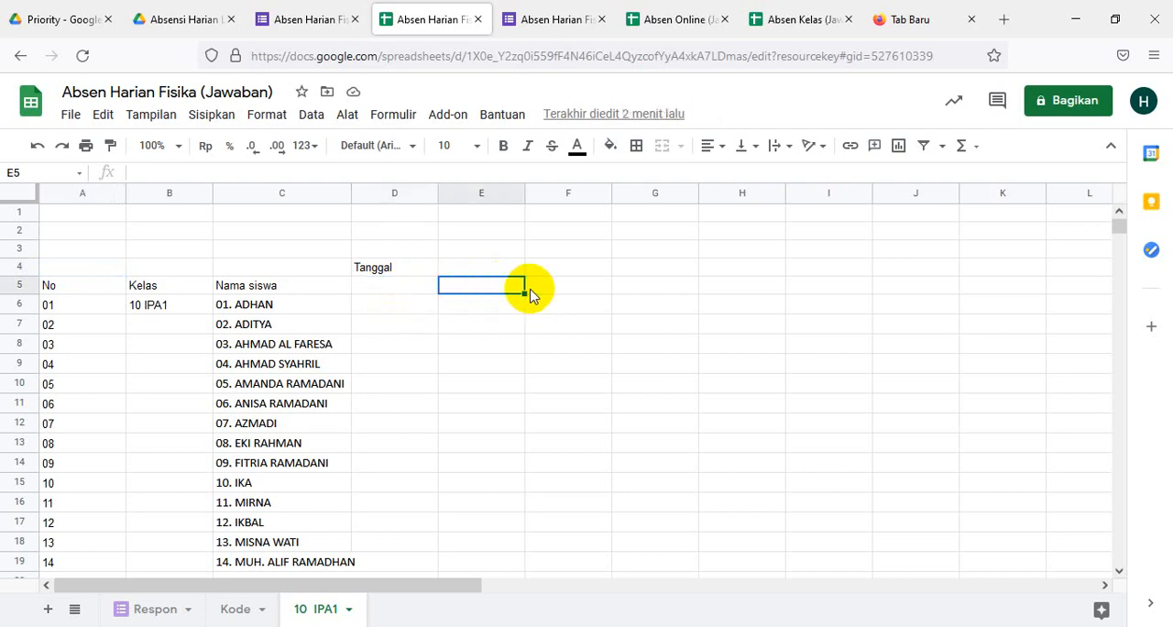
left_click(539, 289)
left_click(641, 289)
left_click(721, 285)
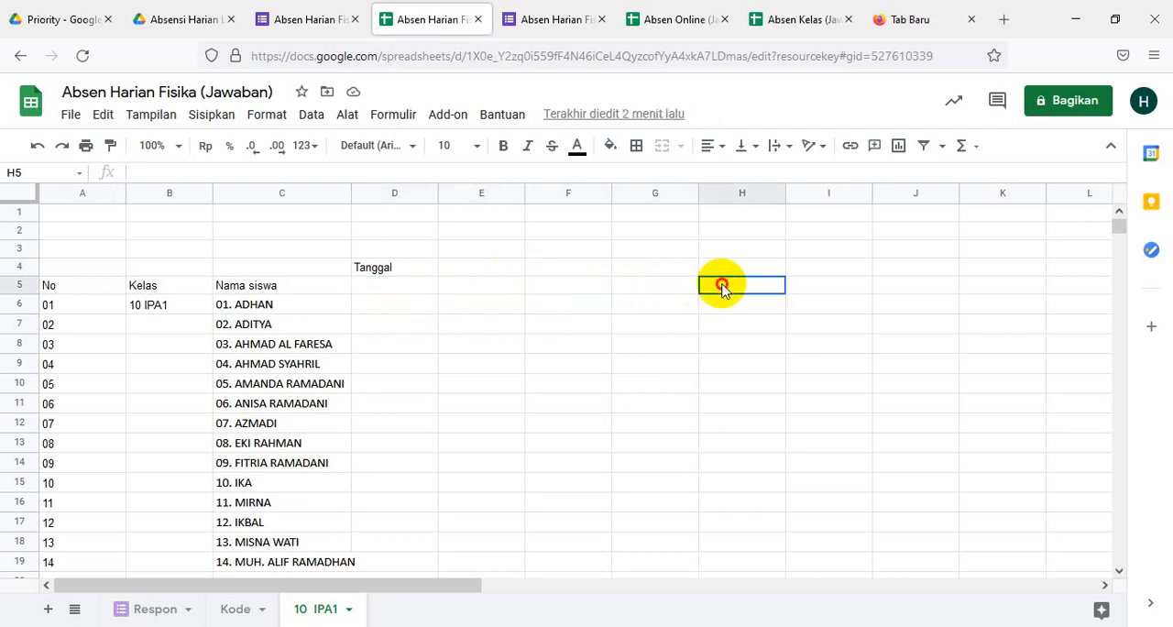
left_click(825, 286)
left_click(900, 288)
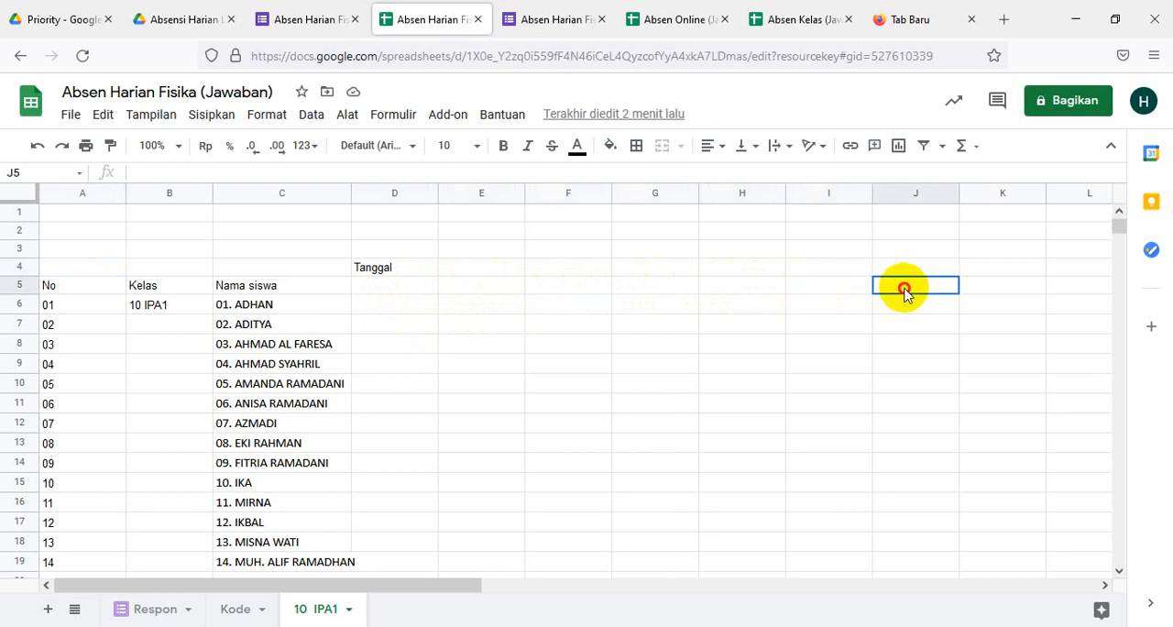
left_click(987, 295)
left_click(1079, 291)
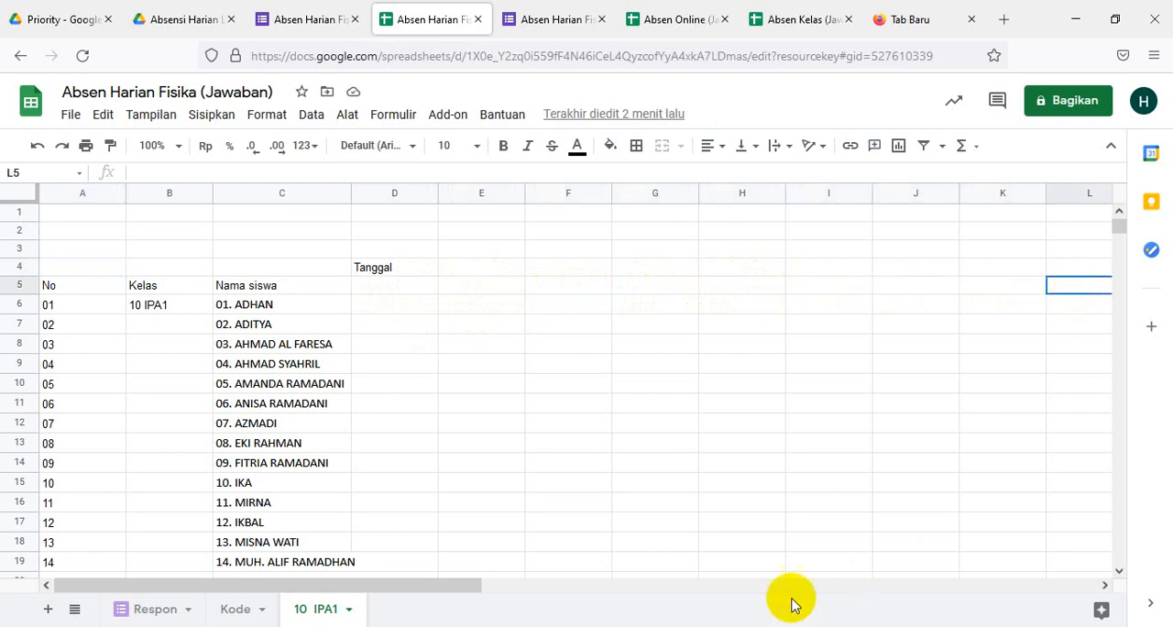
left_click_drag(427, 591, 560, 593)
left_click(997, 292)
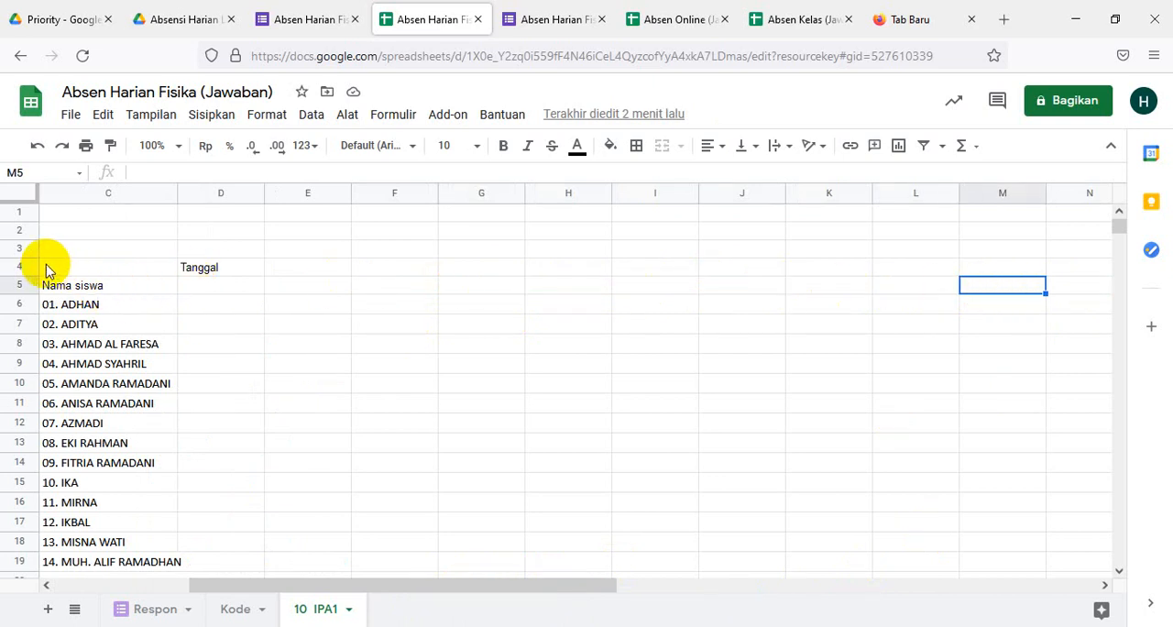
- Apply all borders to the student name and date range C4:M37
left_click_drag(48, 269, 1027, 279)
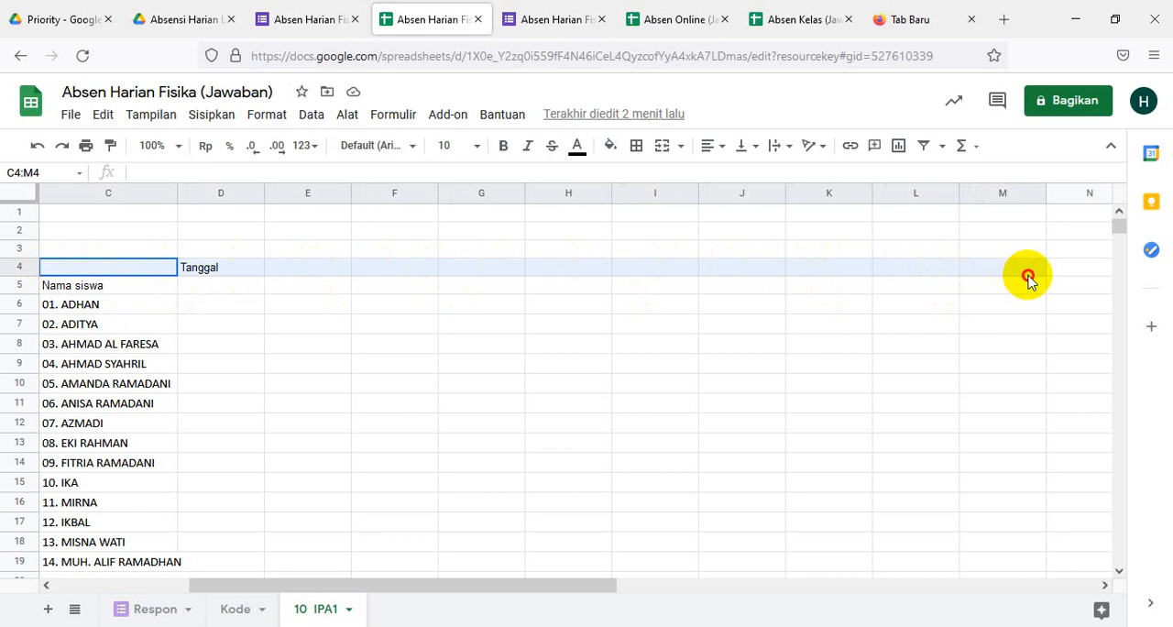
left_click_drag(1027, 279, 1028, 281)
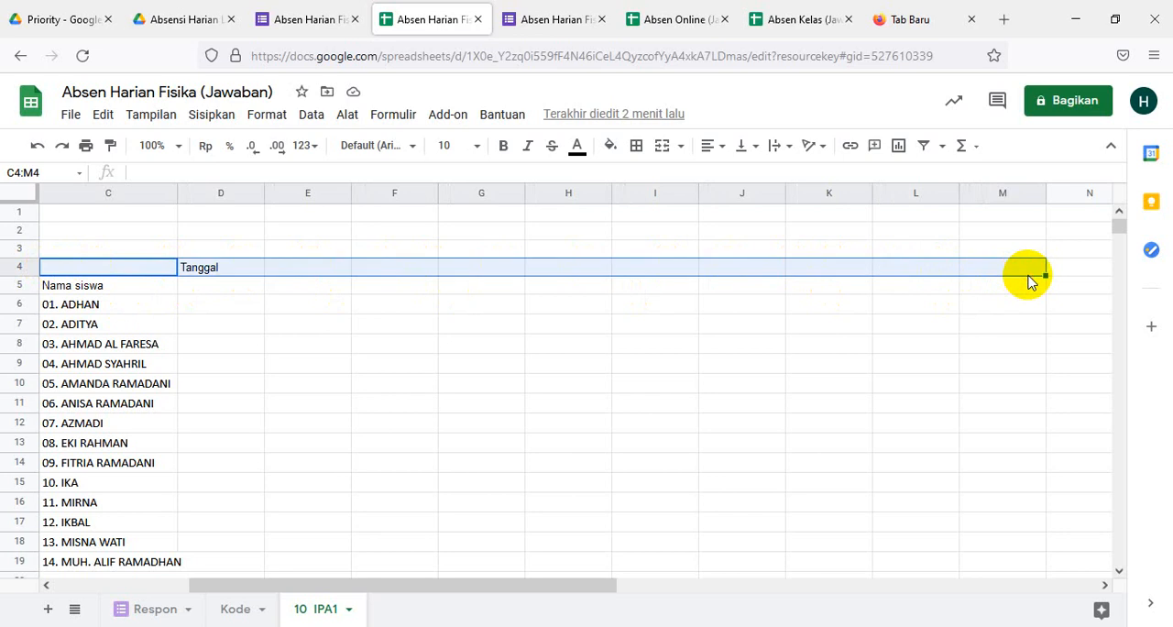
key("shift+Down")
key("shift+Down")
key("shift+Down")
key("shift+Down")
key("shift+Down")
key("shift+Down")
key("shift+Down")
key("shift+Down")
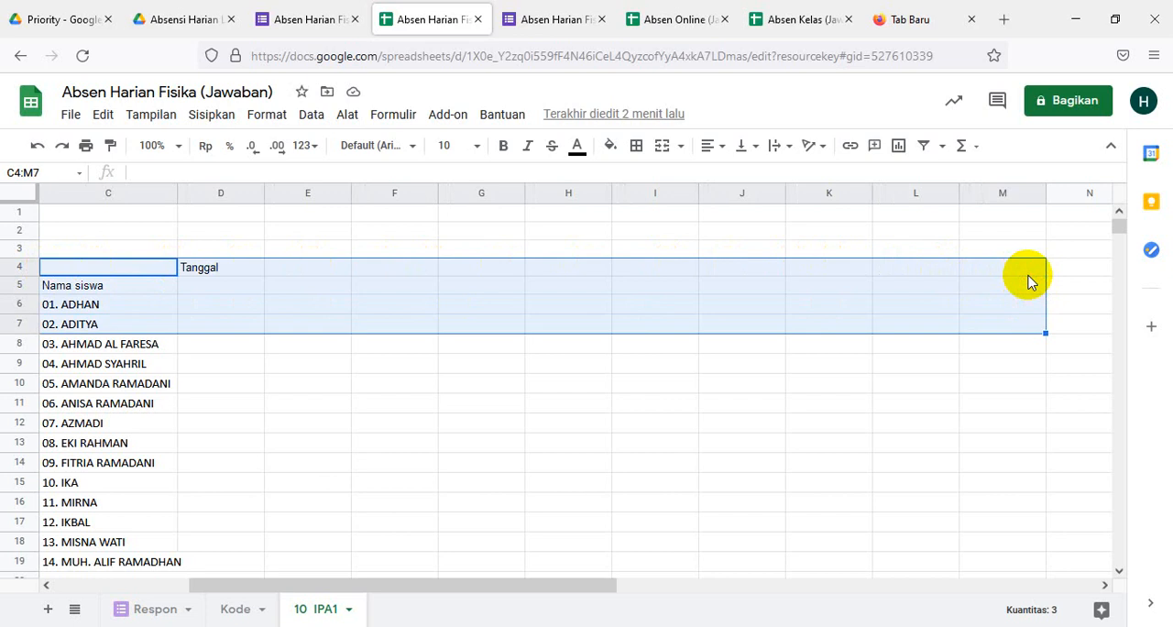
key("shift+Down")
key("shift+Down")
key("shift+Down")
key("shift+Down")
key("shift+Down")
key("shift+Down")
key("shift+Down")
key("shift+Down")
key("shift+Down")
key("shift+Down")
key("shift+Down")
key("shift+Down")
key("shift+Down")
key("shift+Down")
key("shift+Down")
key("shift+Down")
key("shift+Down")
key("shift+Down")
key("shift+Down")
key("shift+Down")
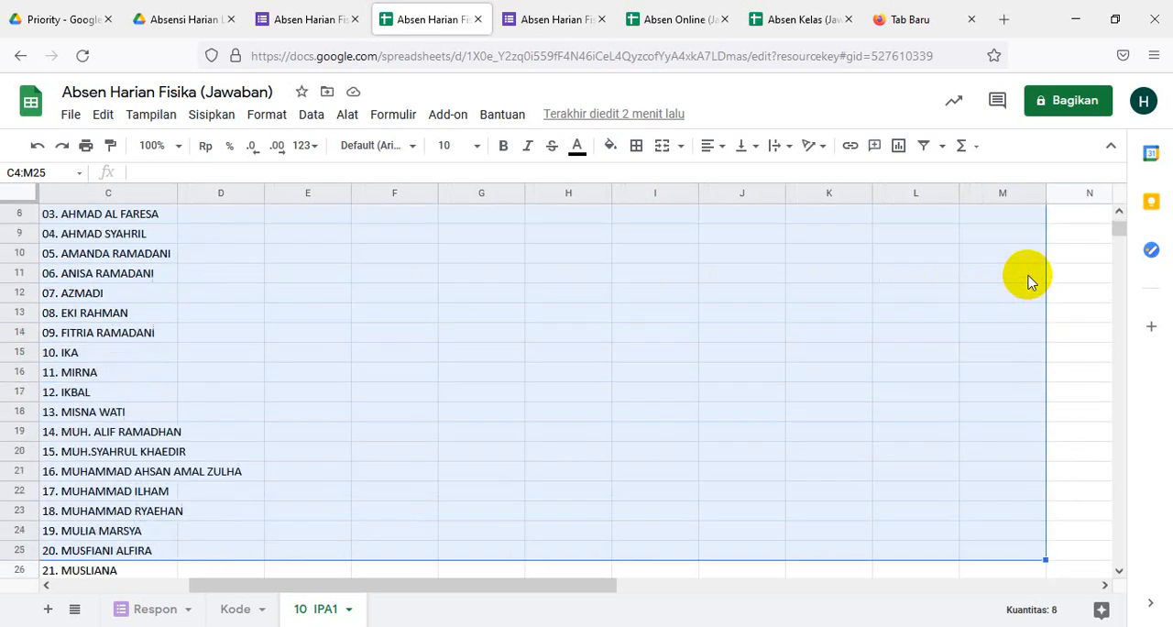
key("shift+Down")
key("shift+Down")
key("shift+Down")
key("shift+Down")
key("shift+Down")
key("shift+Down")
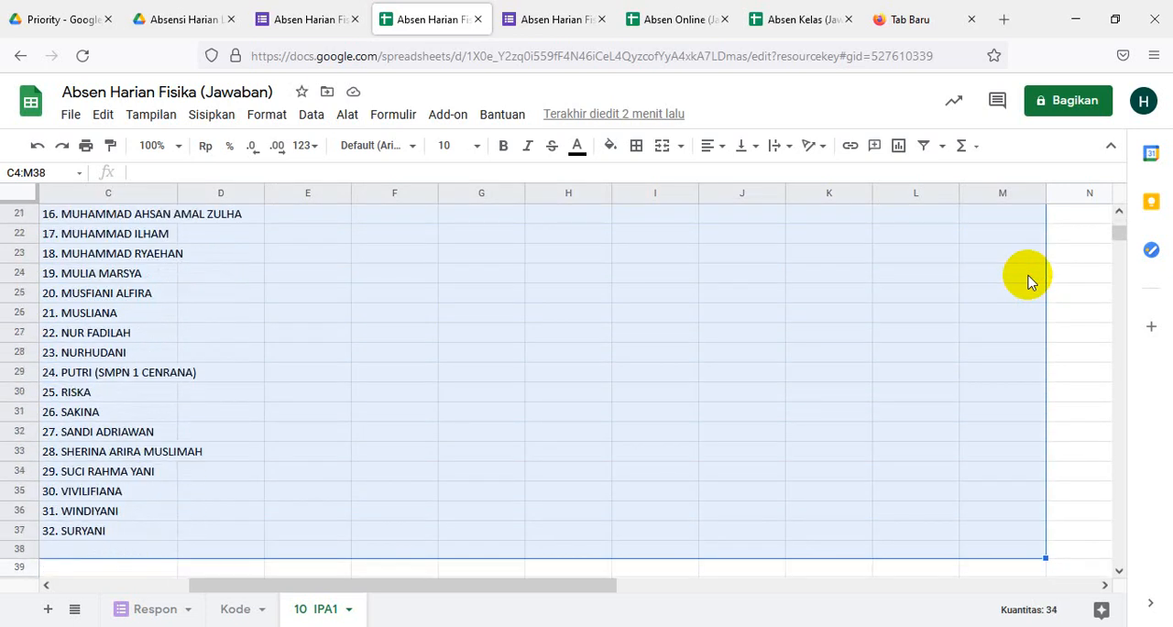
key("shift+Up")
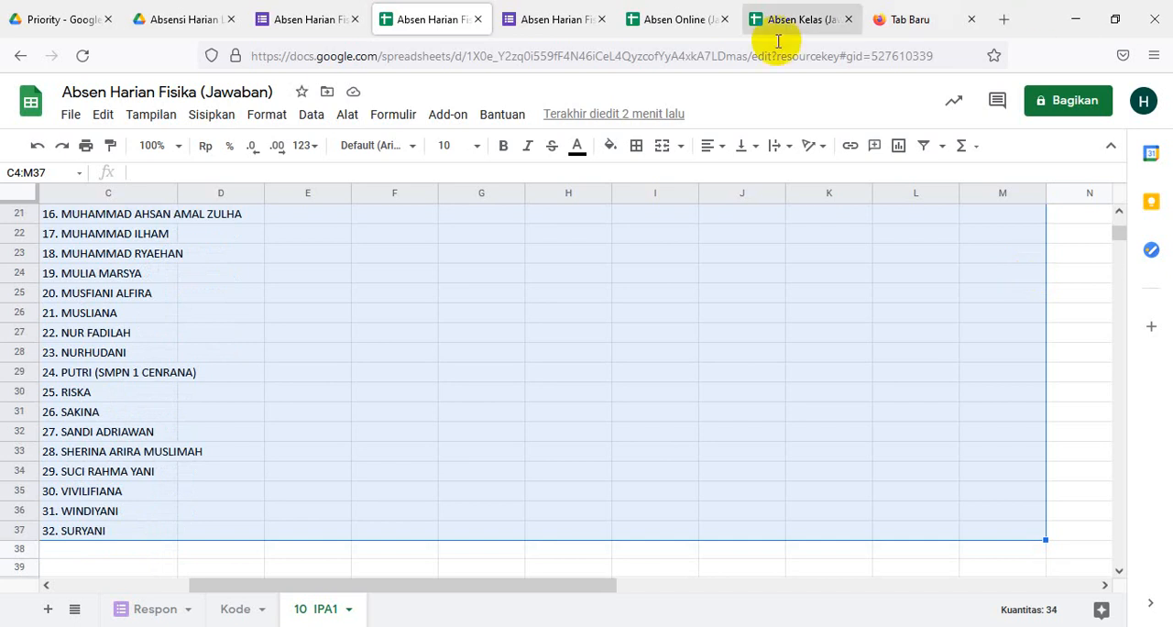
left_click(638, 148)
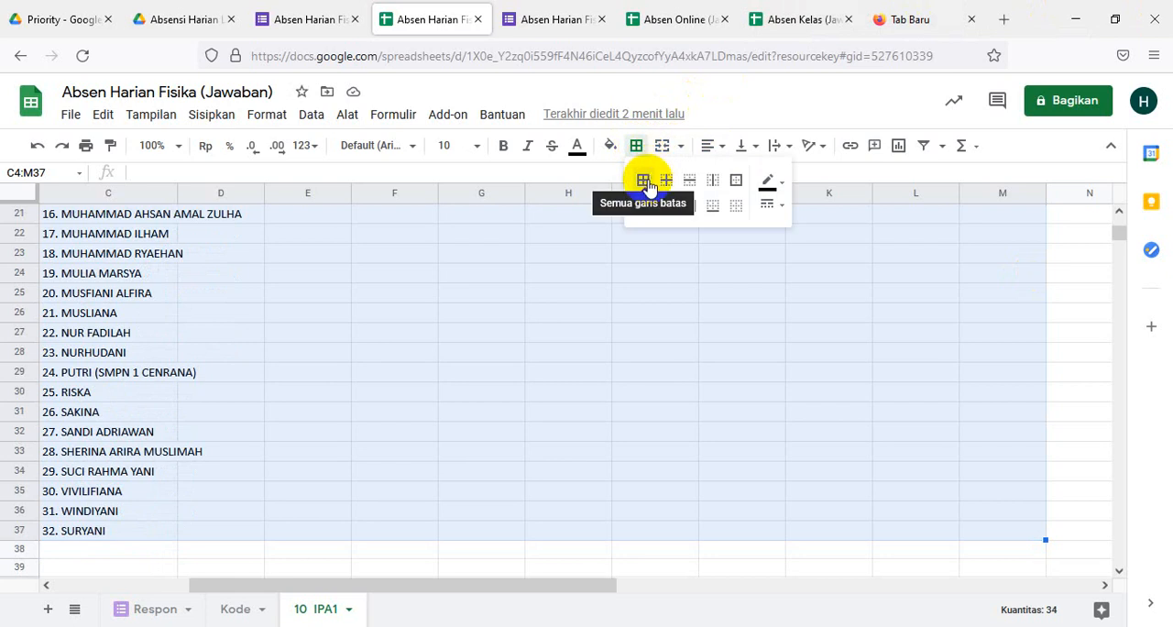
left_click(644, 182)
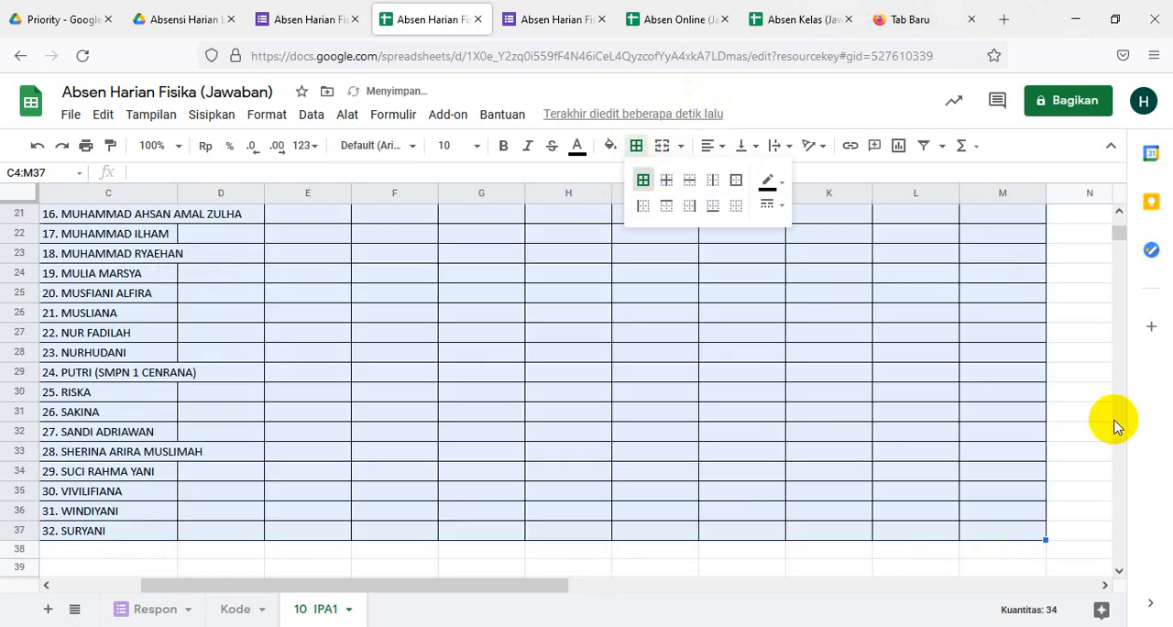
left_click_drag(1118, 241, 1117, 225)
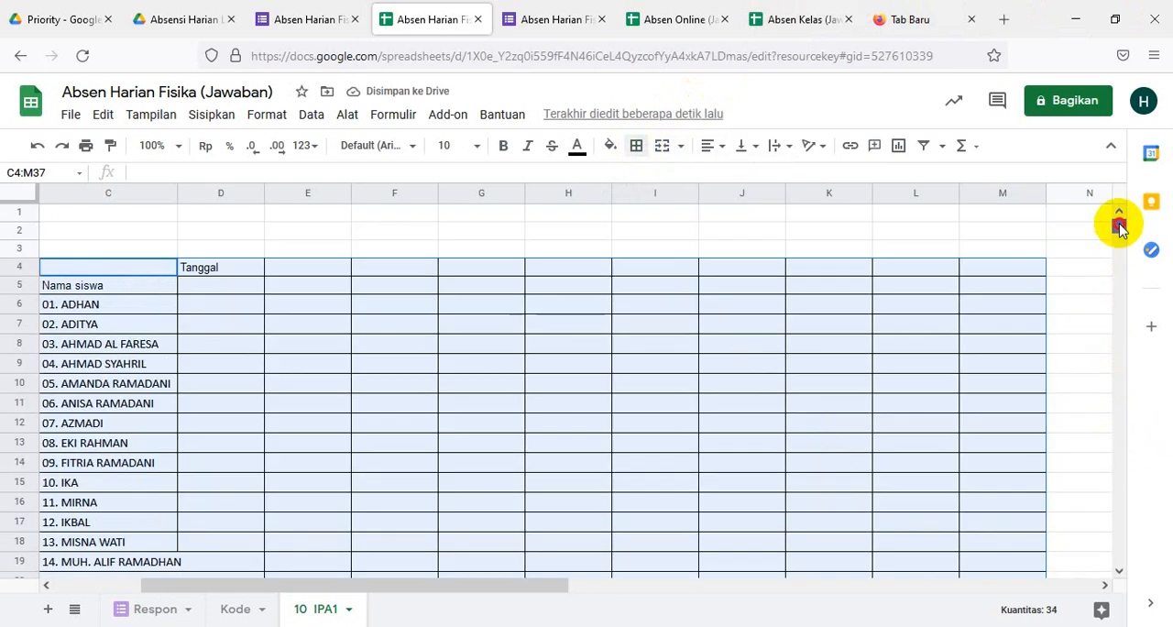
left_click(198, 288)
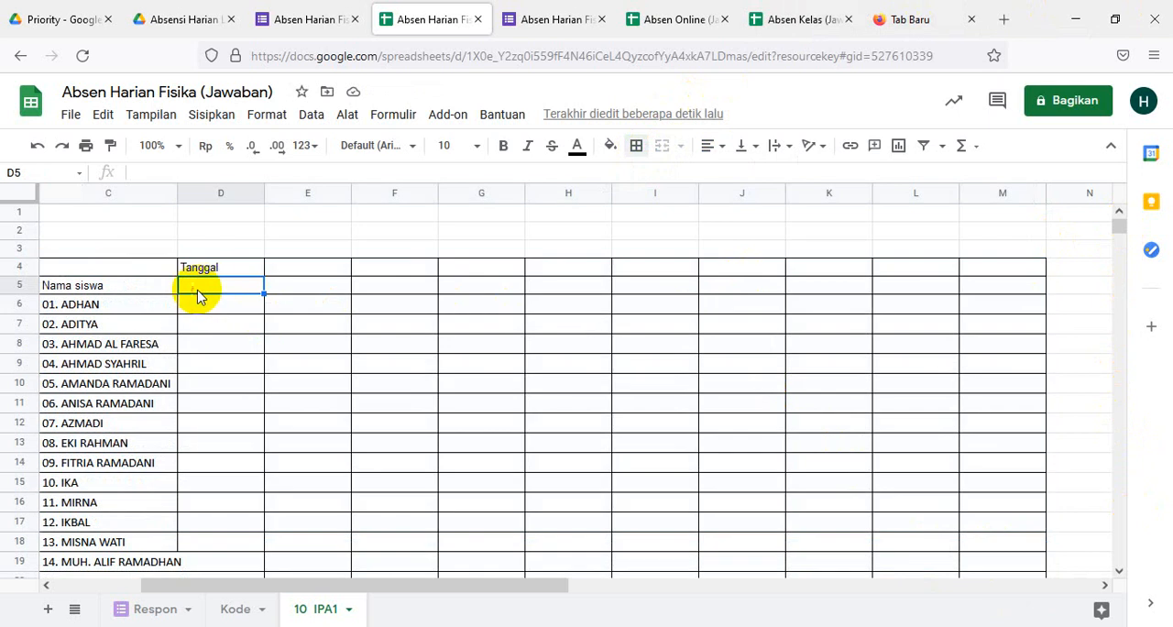
left_click_drag(92, 265, 91, 286)
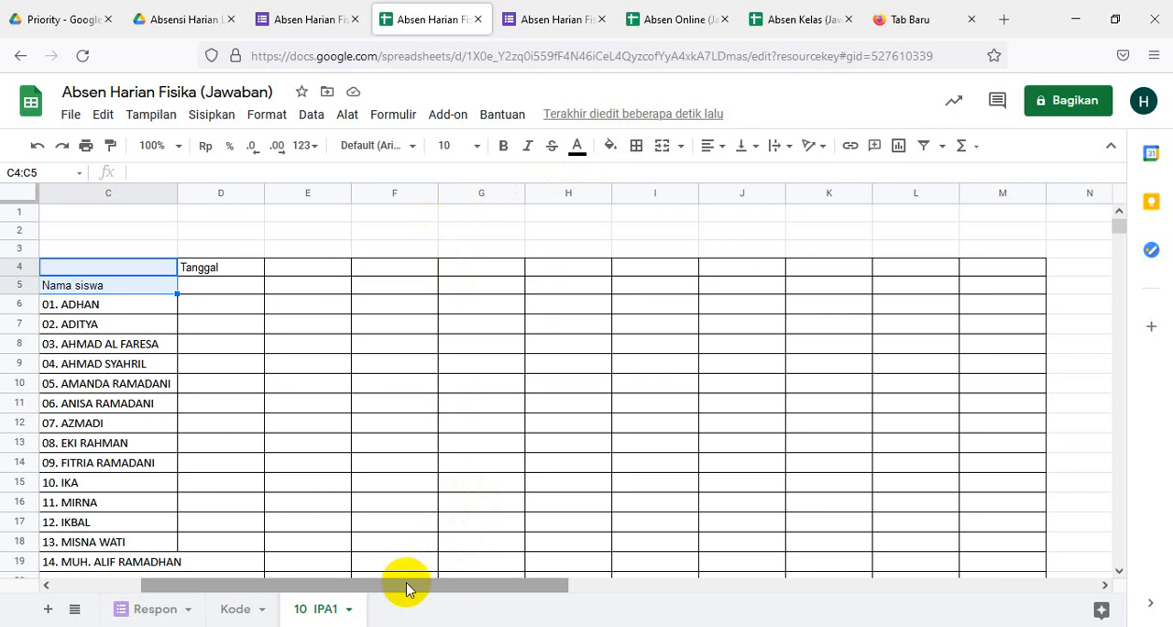
- Copy the class 10 IPA1 from B6 to B7 and fill it down the Kelas column through B37
left_click_drag(406, 581, 234, 586)
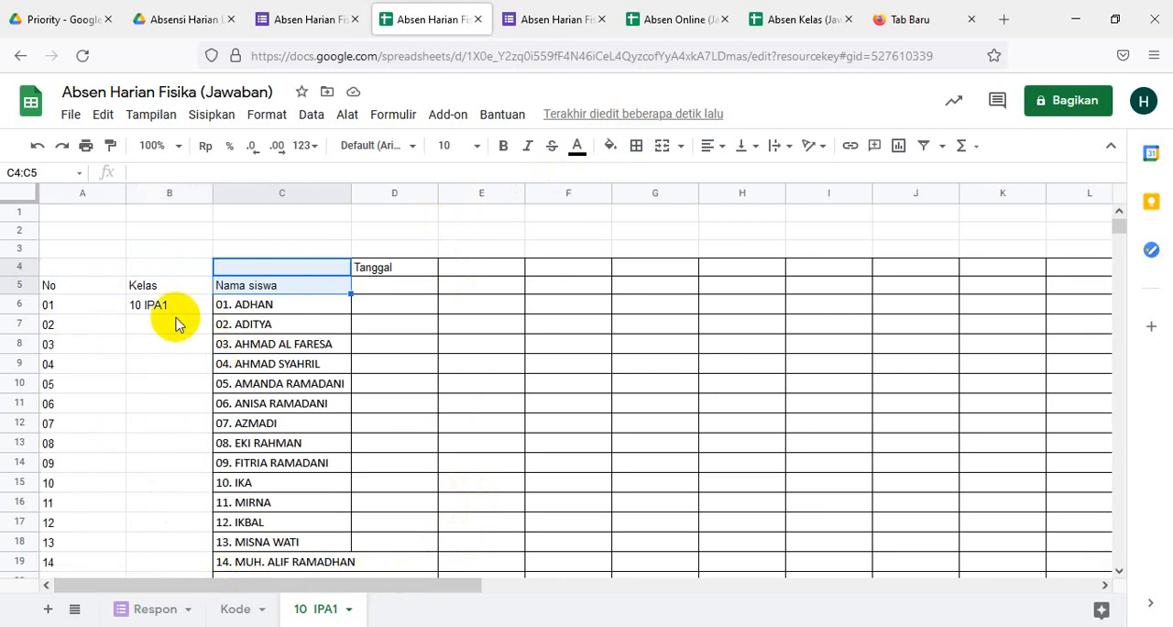
left_click(146, 316)
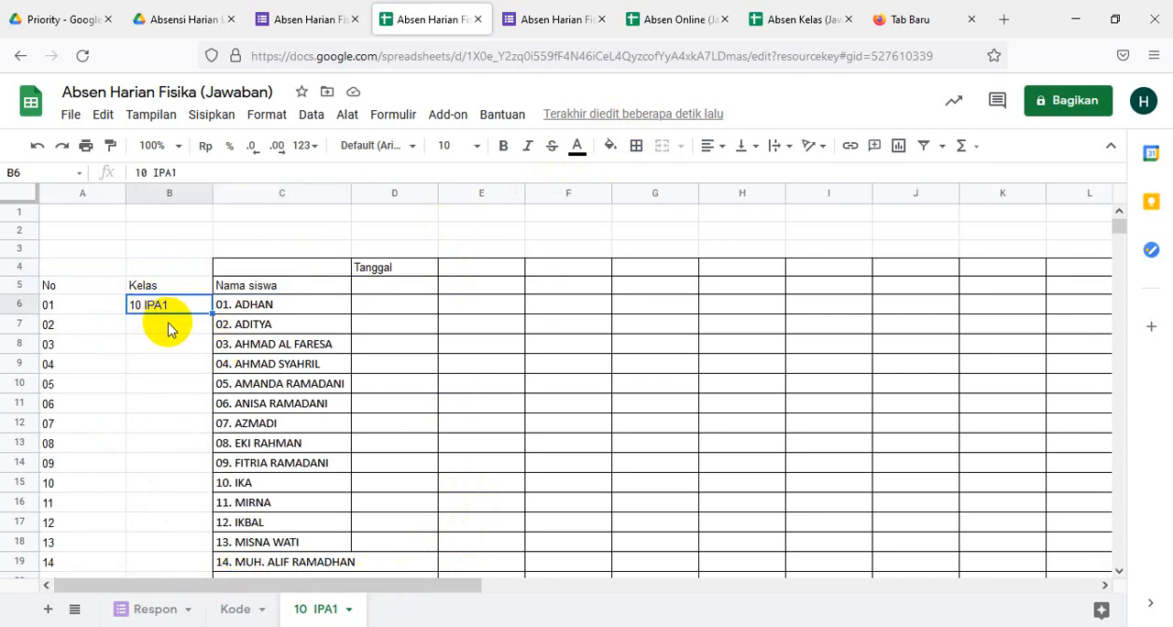
key("ctrl+c")
left_click(174, 323)
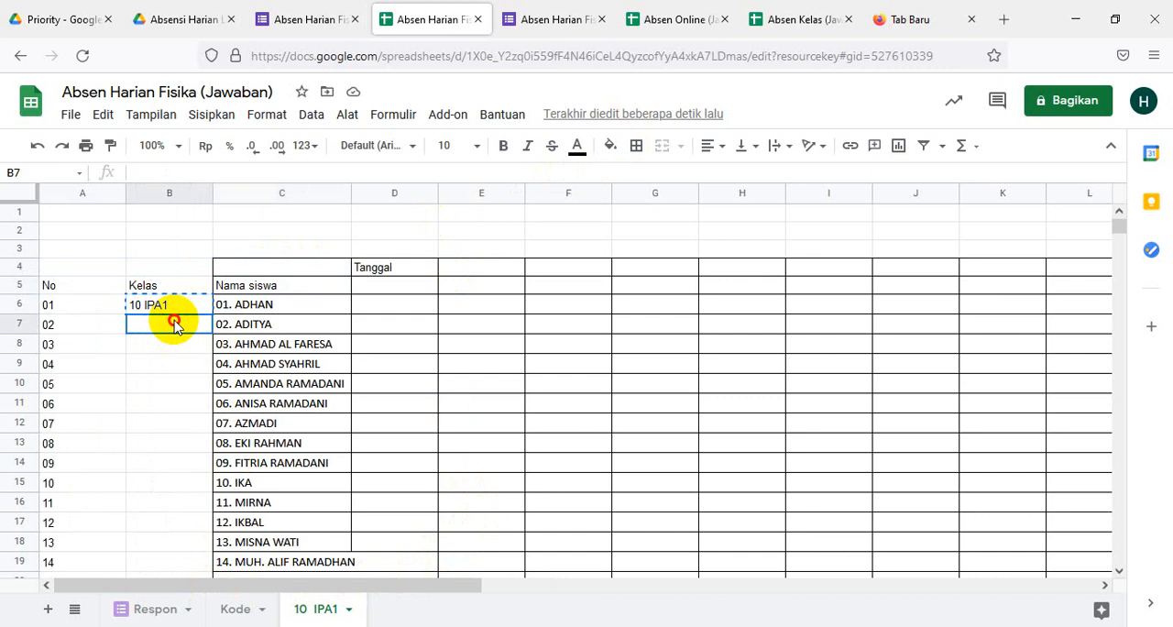
key("ctrl+v")
left_click(168, 401)
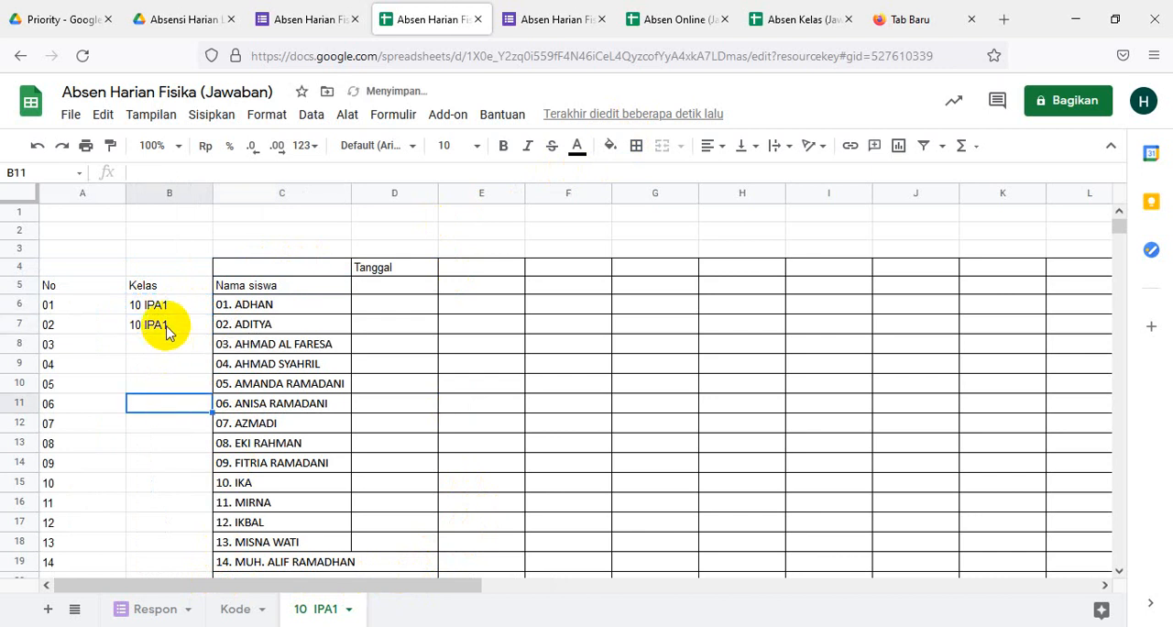
left_click(169, 307)
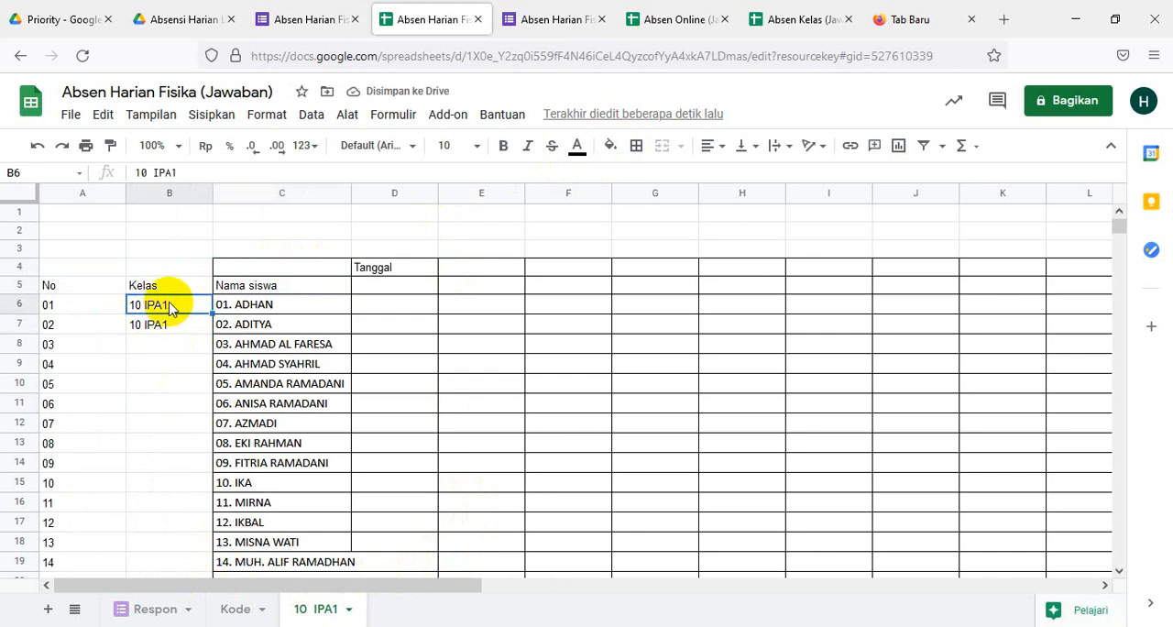
key("shift+Down")
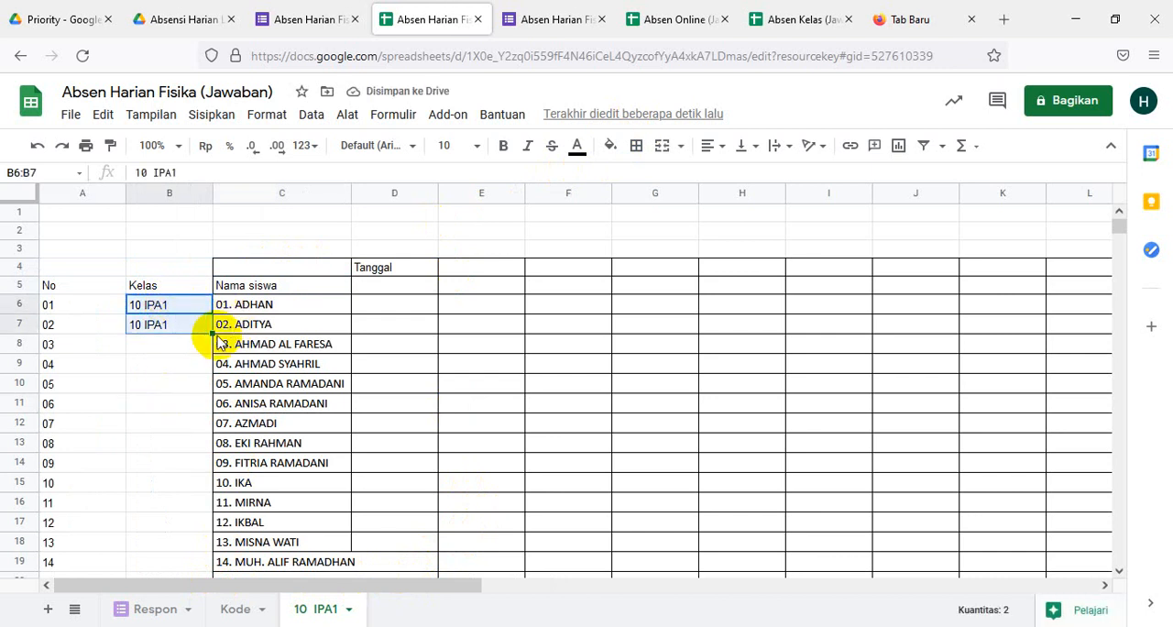
left_click_drag(213, 334, 195, 495)
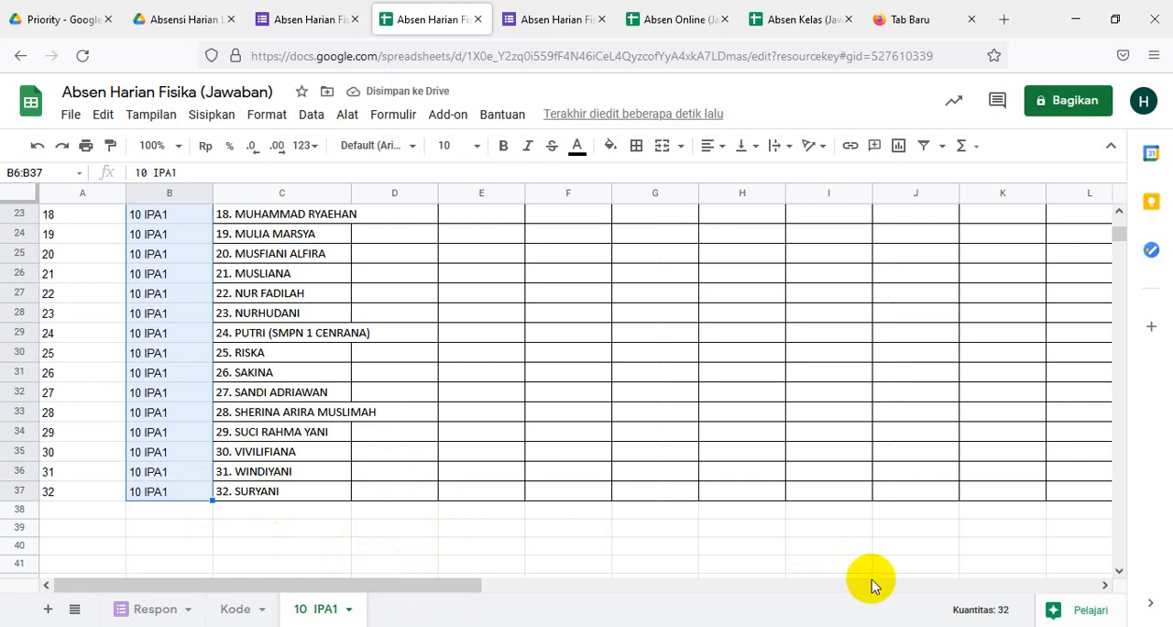
left_click(462, 586)
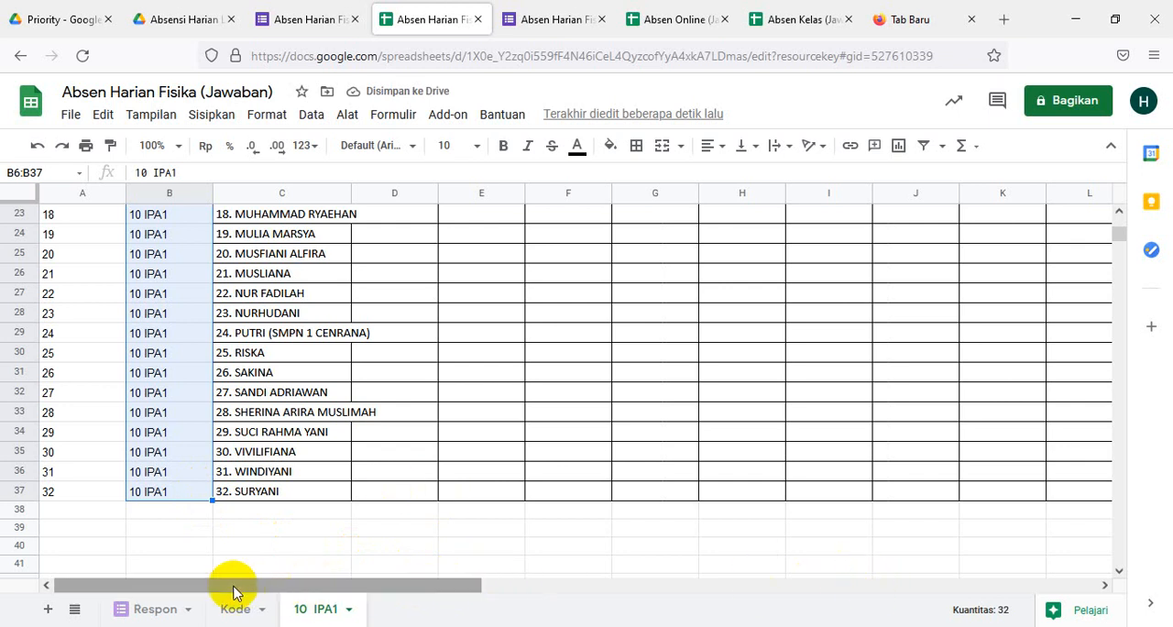
- Narrow the No and Kelas columns to fit their contents
scroll(178, 510, "up", 5)
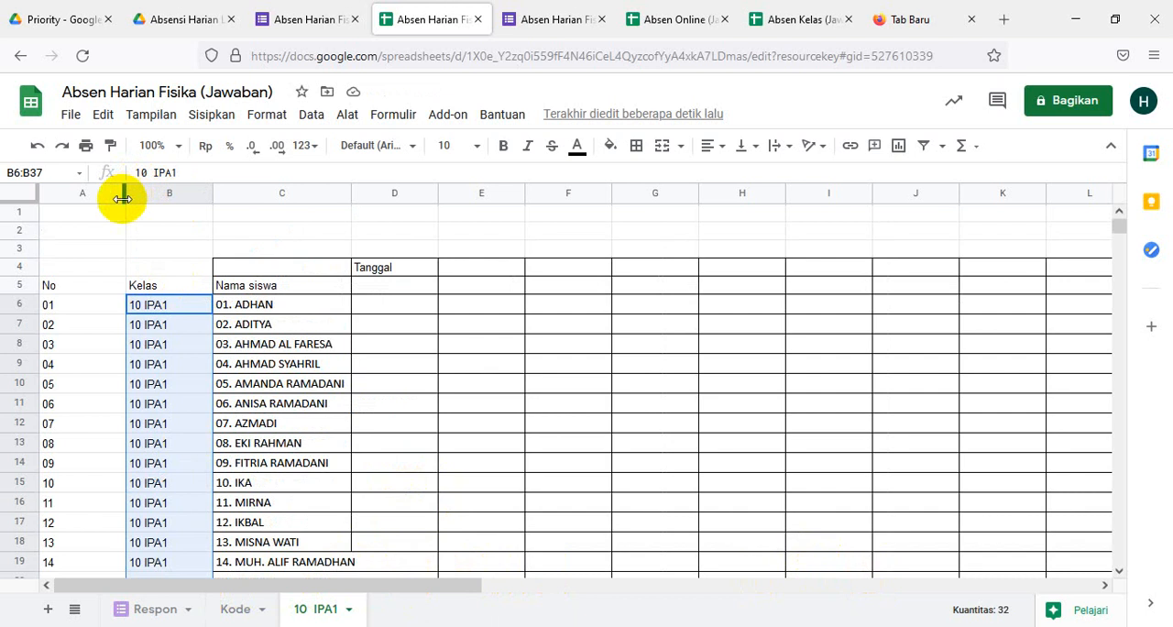
left_click_drag(123, 198, 75, 203)
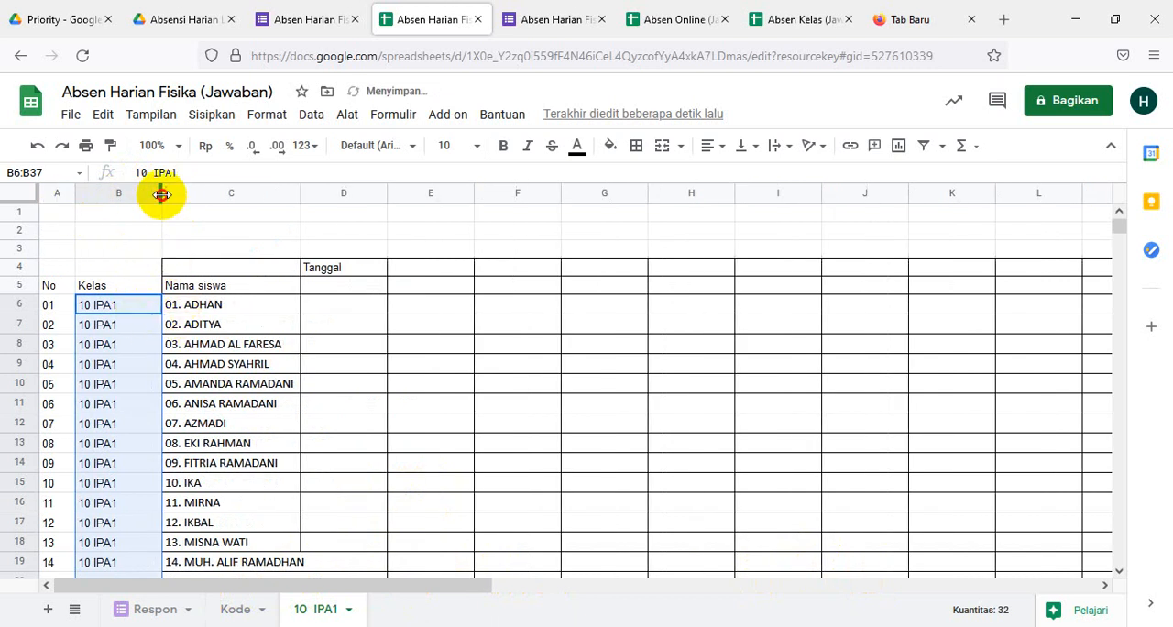
left_click_drag(161, 194, 132, 197)
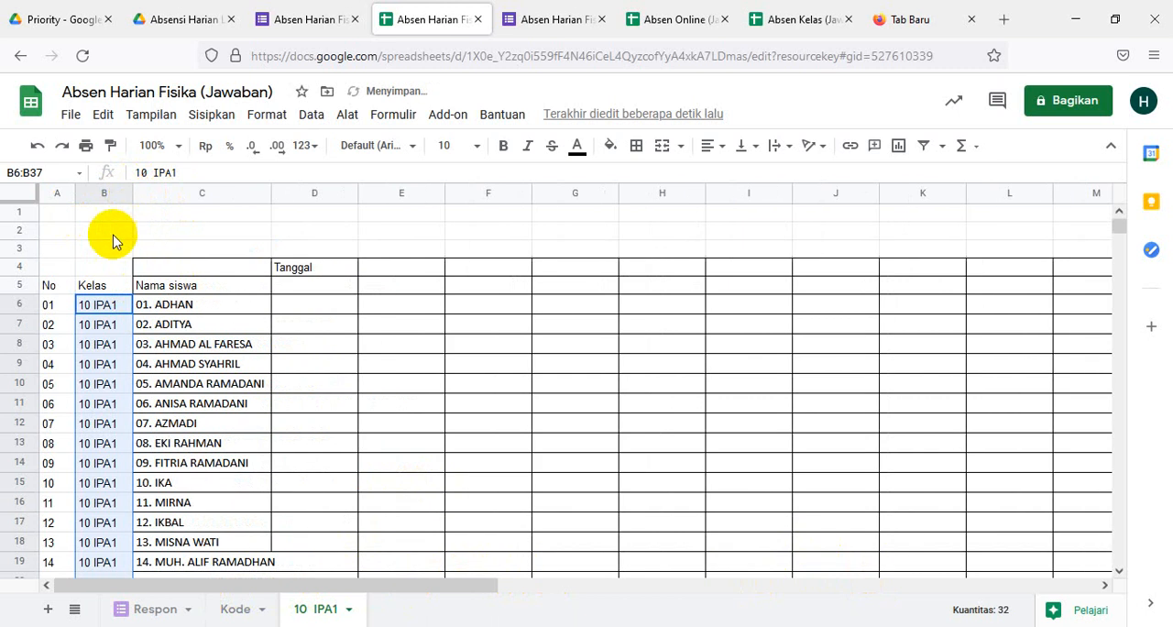
- Apply all borders to the No and Kelas columns in the range A4:B37
left_click(48, 266)
left_click_drag(85, 266, 132, 272)
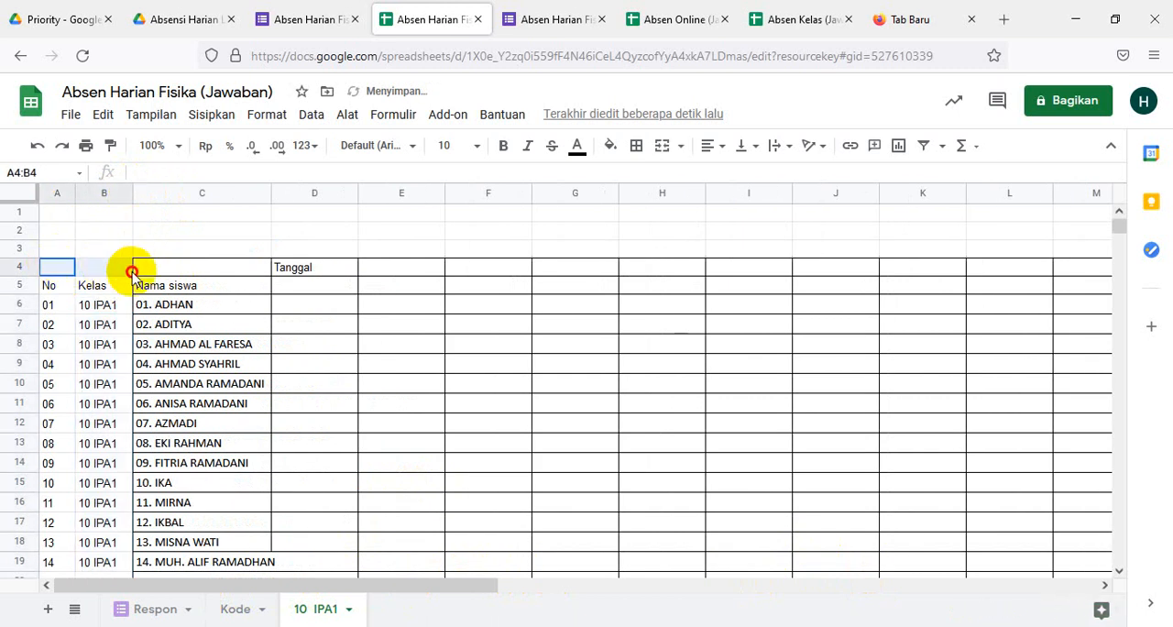
key("shift+Down")
key("shift+Down")
key("shift+Down")
key("shift+Down")
key("shift+Down")
key("shift+Down")
key("shift+Down")
key("shift+Down")
key("shift+Down")
key("shift+Down")
key("shift+Down")
key("shift+Down")
key("shift+Down")
key("shift+Down")
key("shift+Down")
key("shift+Down")
key("shift+Down")
key("shift+Down")
key("shift+Down")
key("shift+Down")
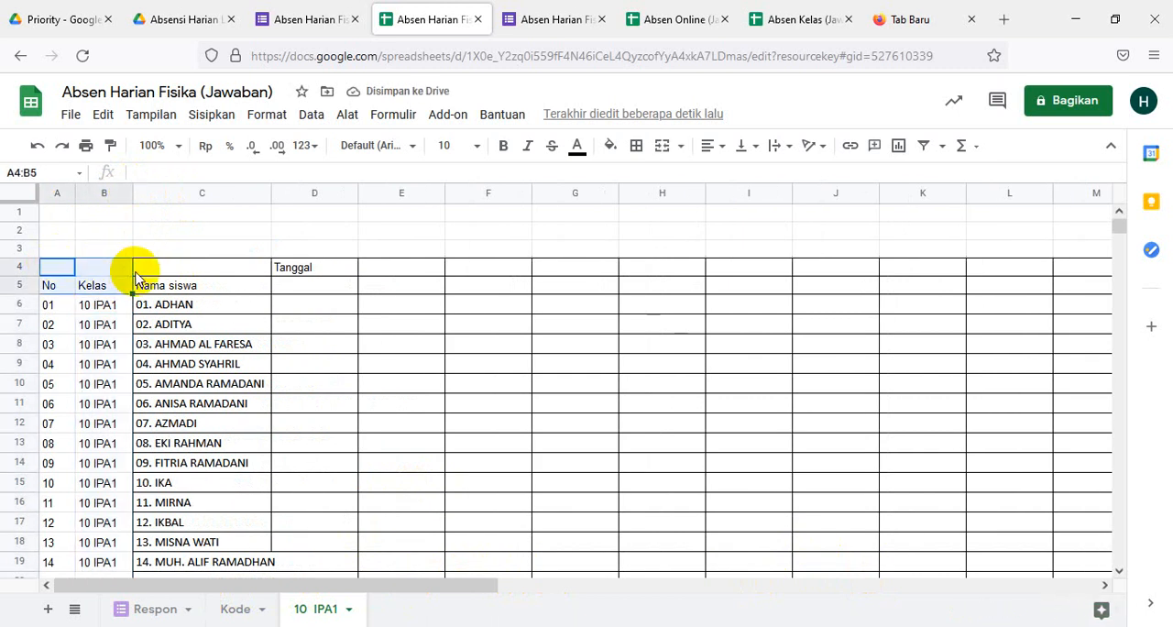
key("shift+Down")
key("shift+Down")
key("shift+Down")
key("shift+Down")
key("shift+Down")
key("shift+Down")
key("shift+Down")
key("shift+Down")
key("shift+Down")
key("shift+Down")
key("shift+Down")
key("shift+Down")
key("shift+Down")
key("shift+Down")
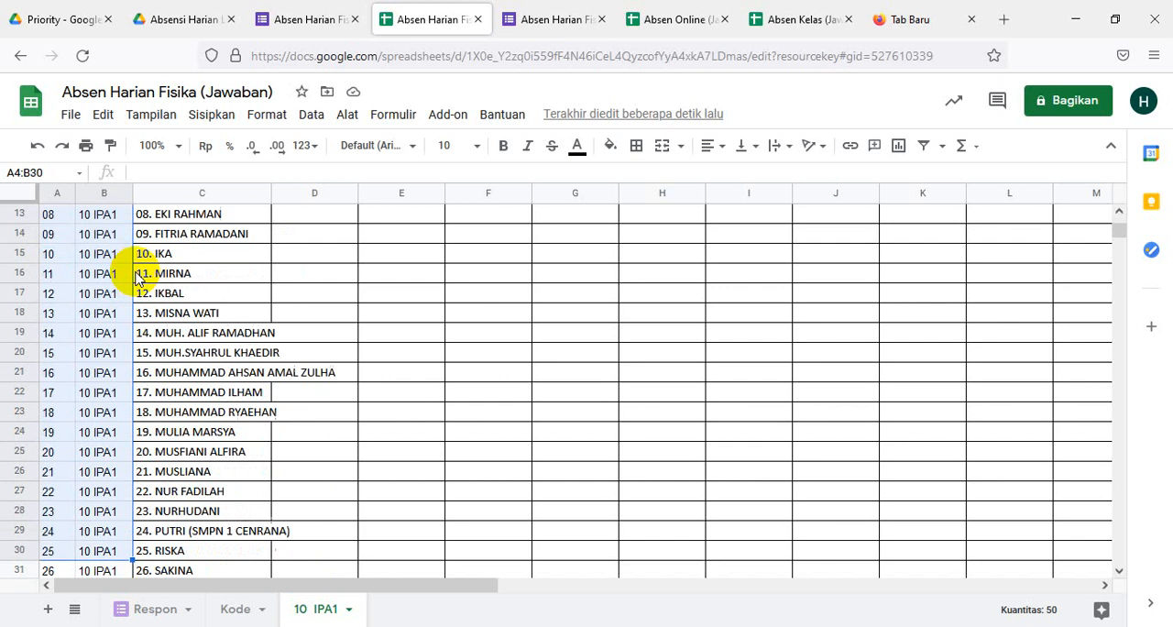
key("shift+Up")
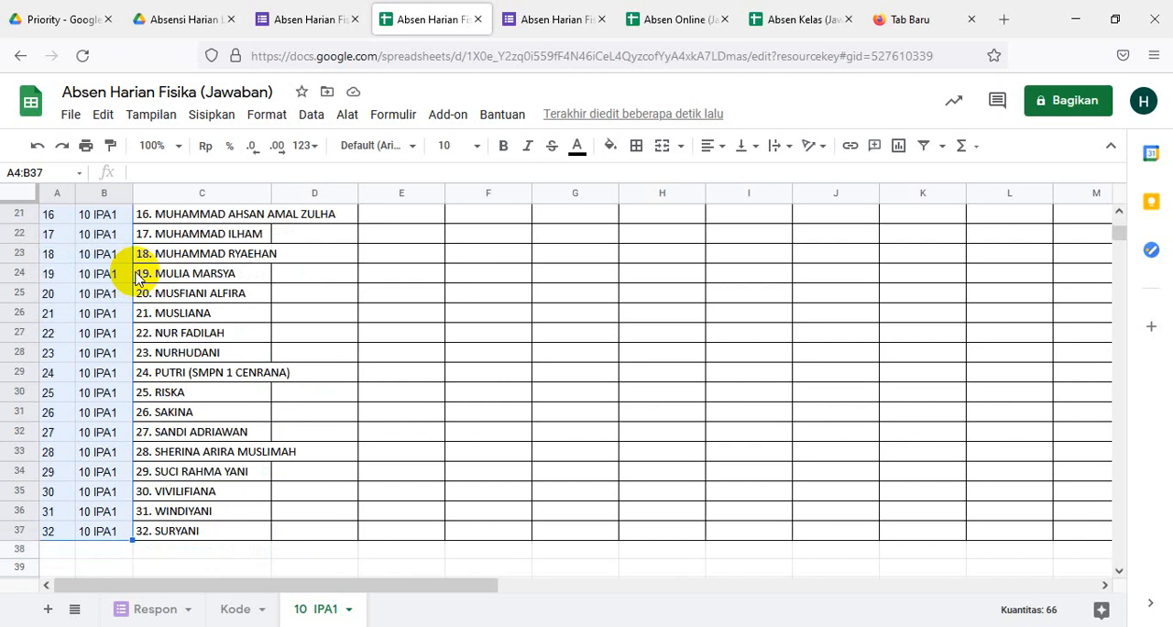
left_click(636, 146)
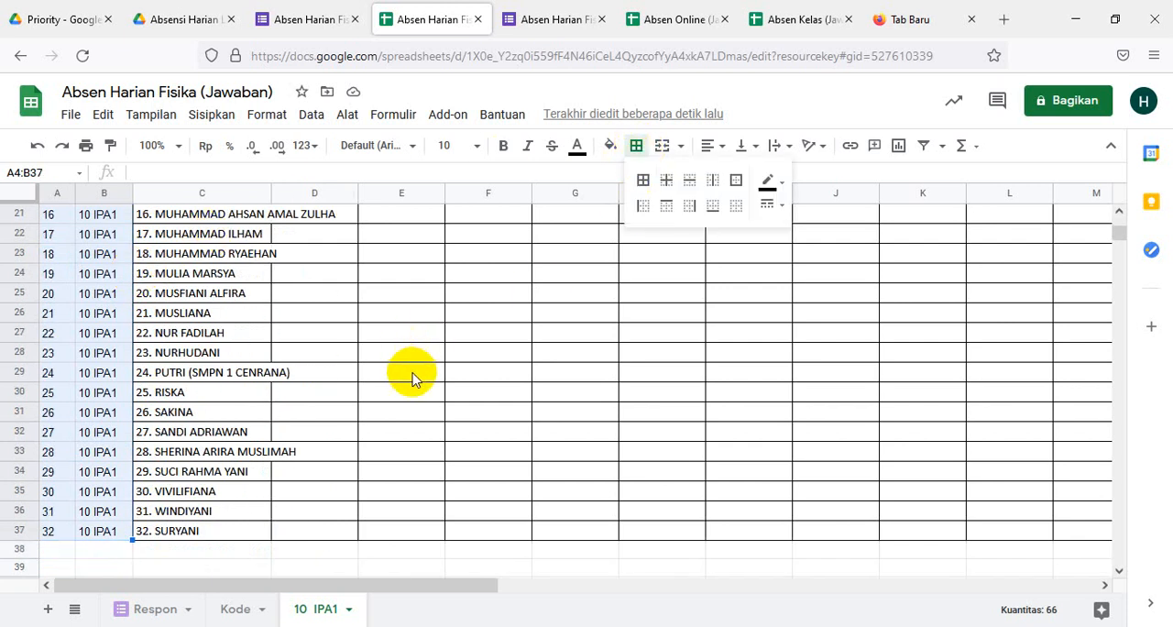
left_click(642, 180)
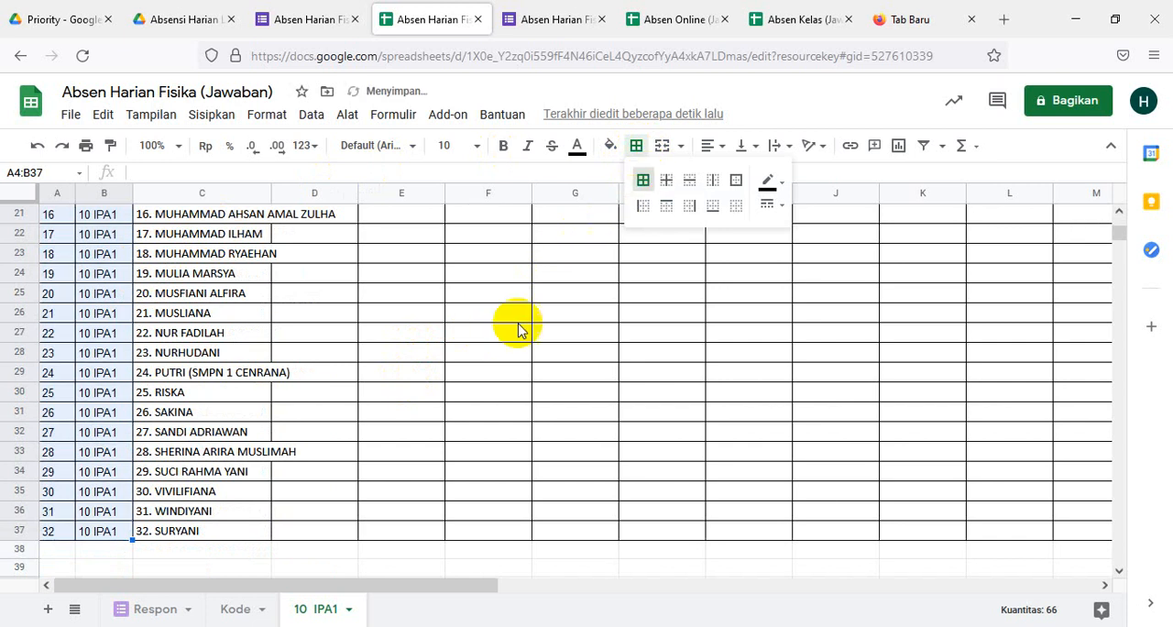
scroll(419, 375, "up", 5)
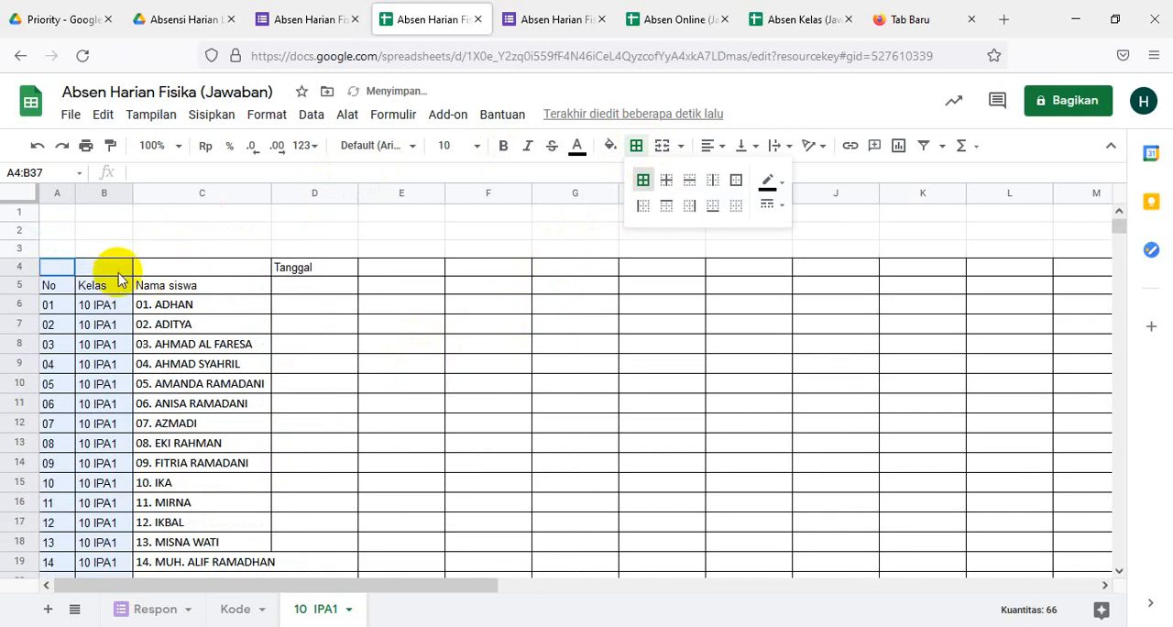
- Merge each of the No, Kelas and Nama siswa header cells vertically across rows 4 and 5
left_click(283, 342)
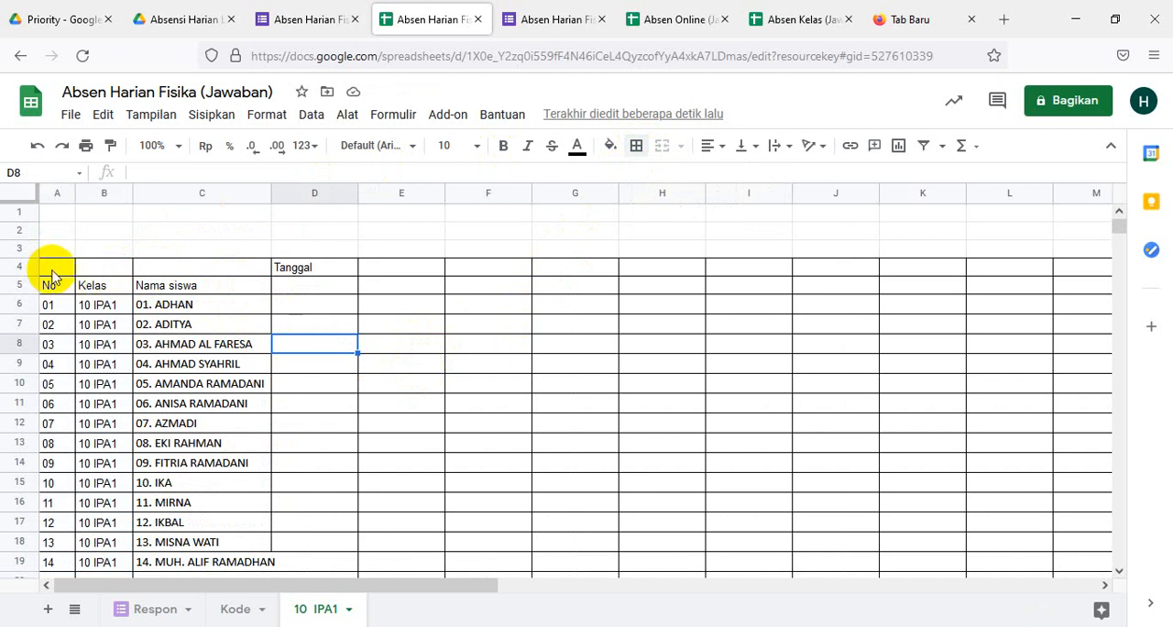
left_click_drag(46, 266, 49, 287)
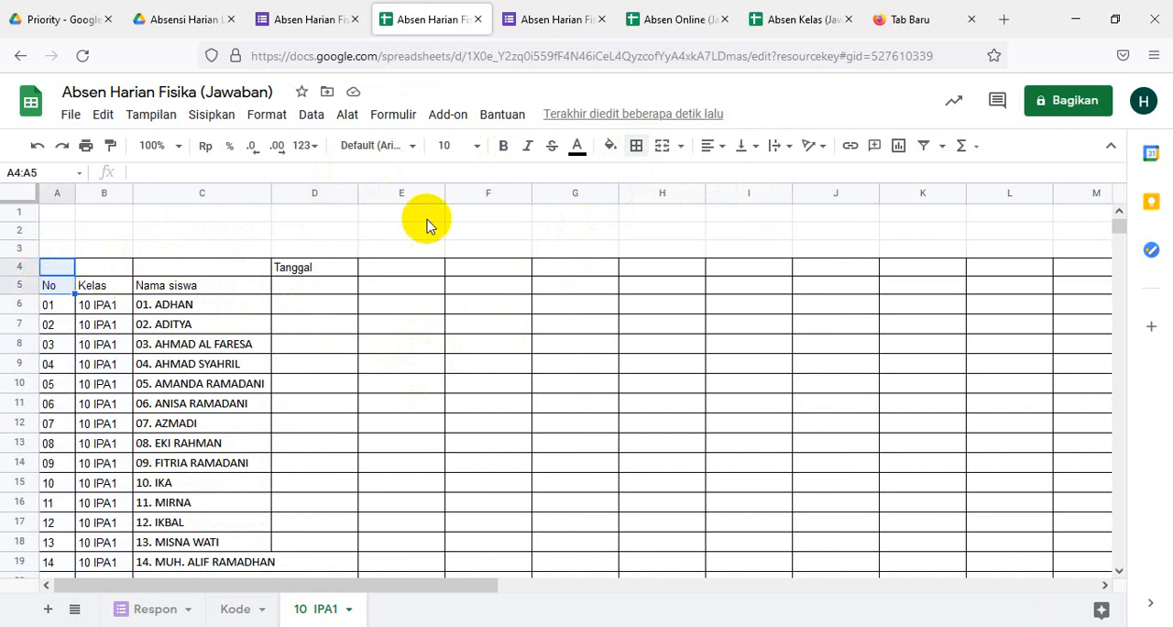
left_click(660, 148)
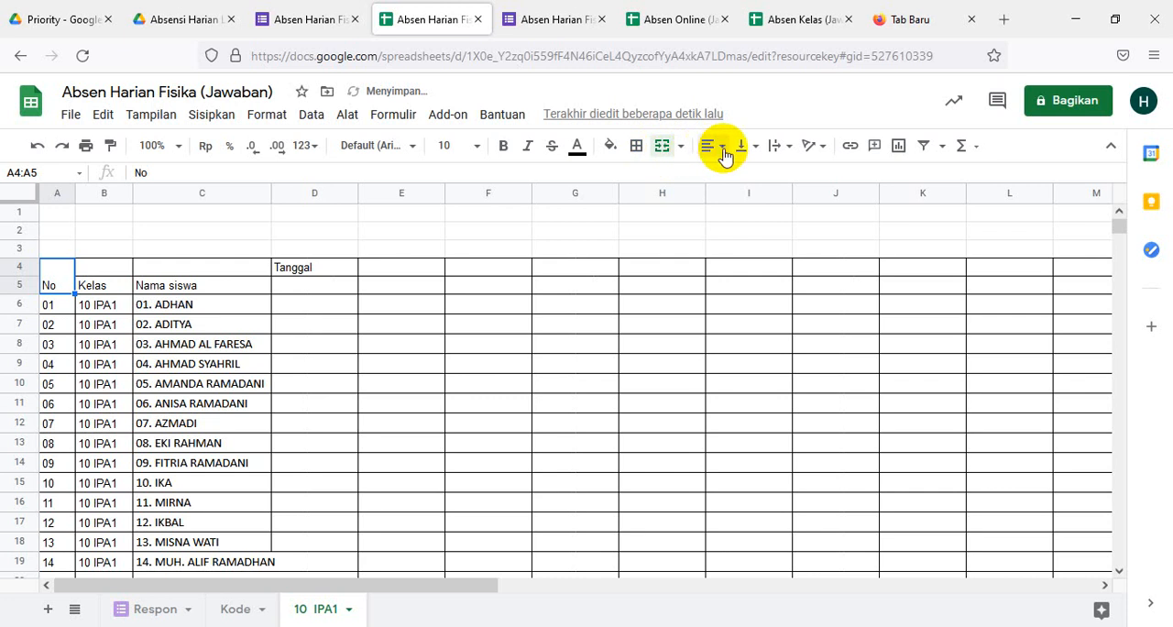
left_click_drag(104, 267, 106, 283)
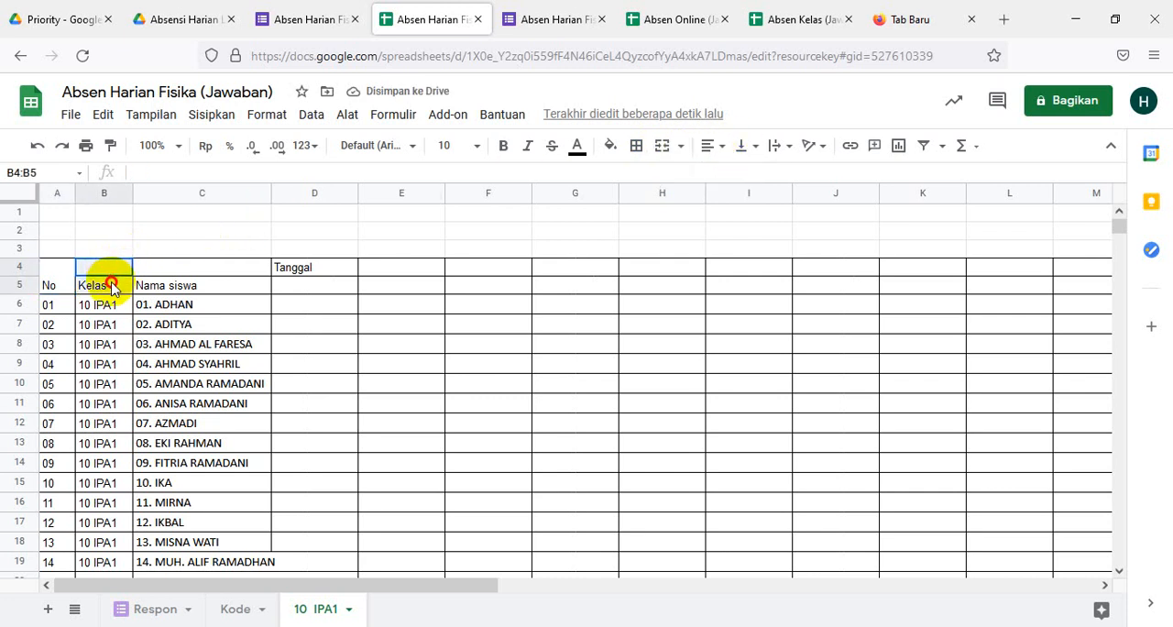
left_click(662, 149)
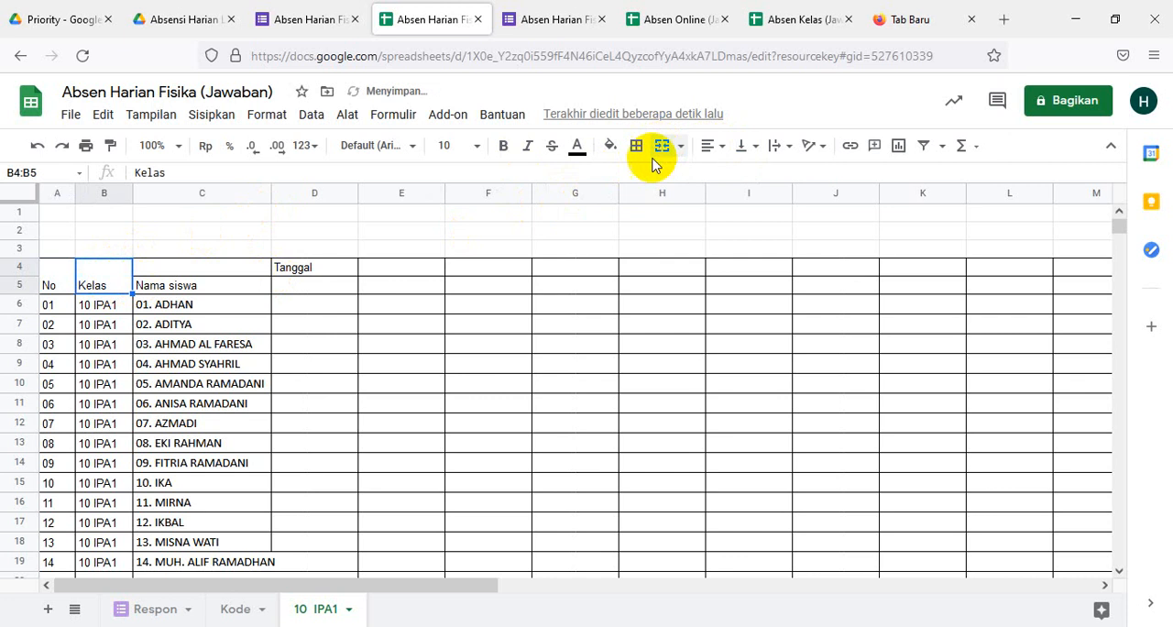
left_click_drag(196, 272, 196, 283)
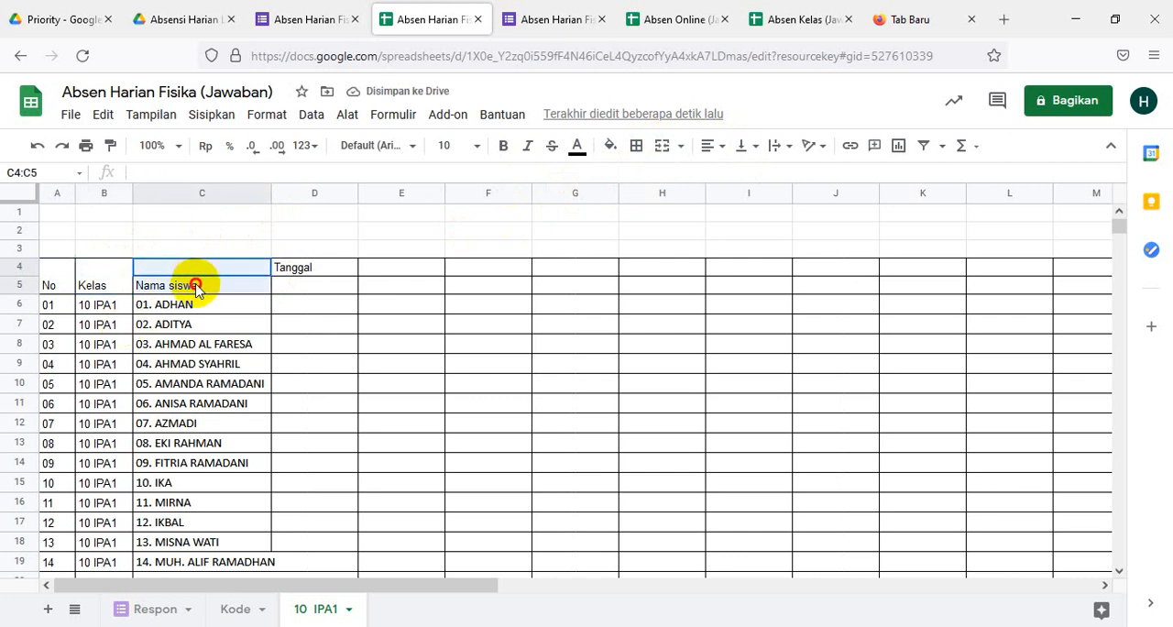
left_click(662, 149)
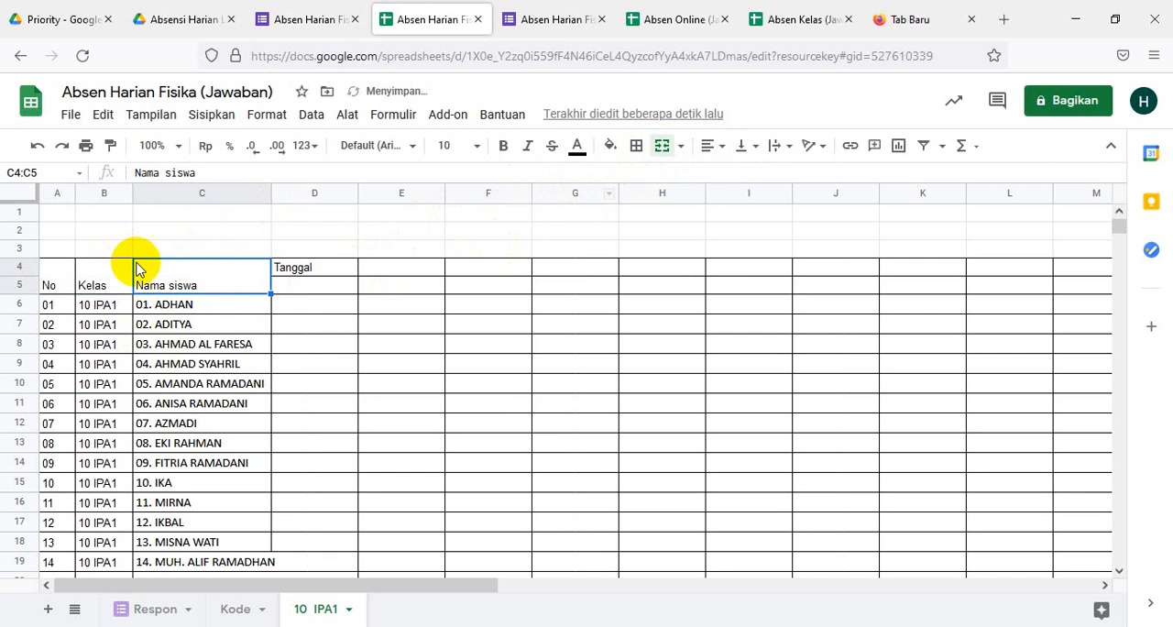
- Center the No and Nama siswa headers horizontally in their merged cells
left_click_drag(46, 271, 52, 290)
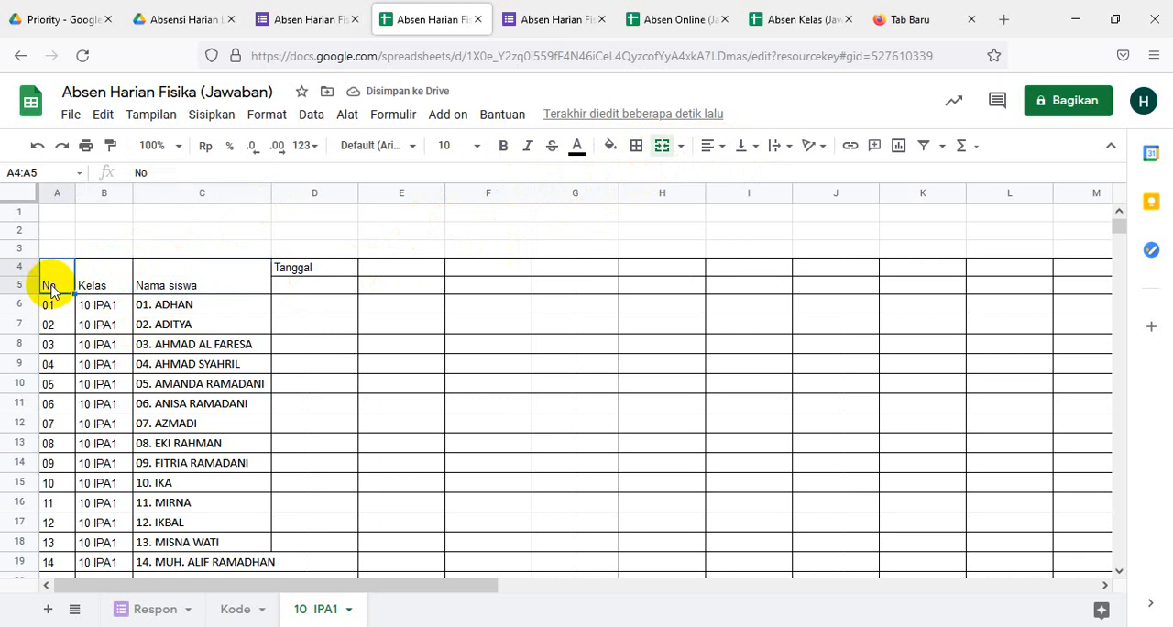
left_click(718, 152)
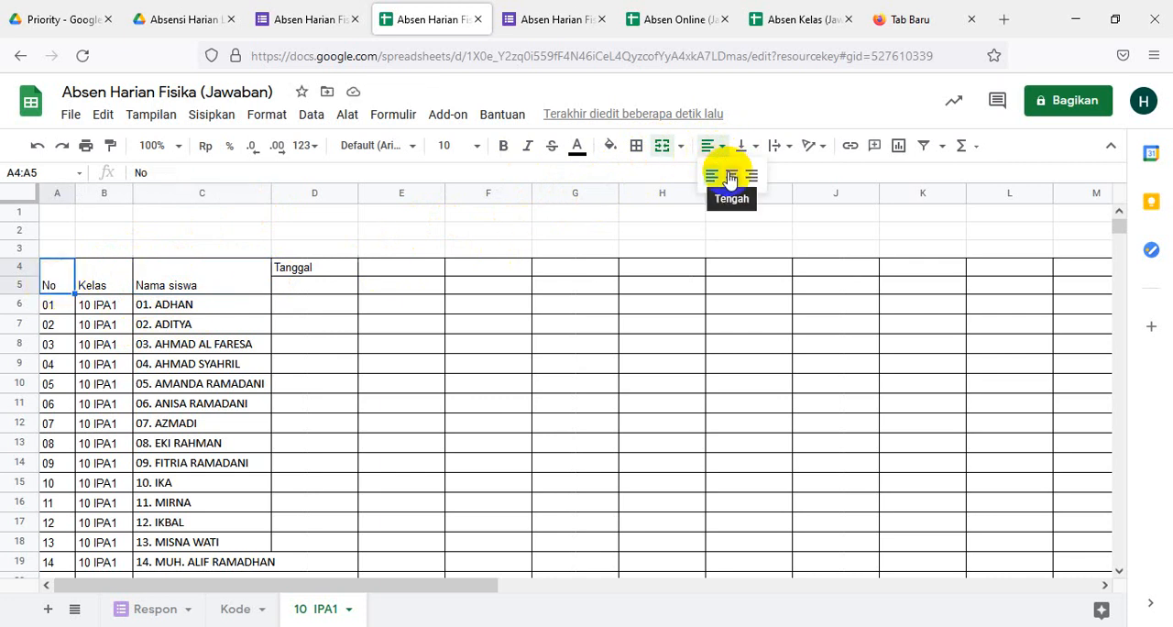
left_click(730, 177)
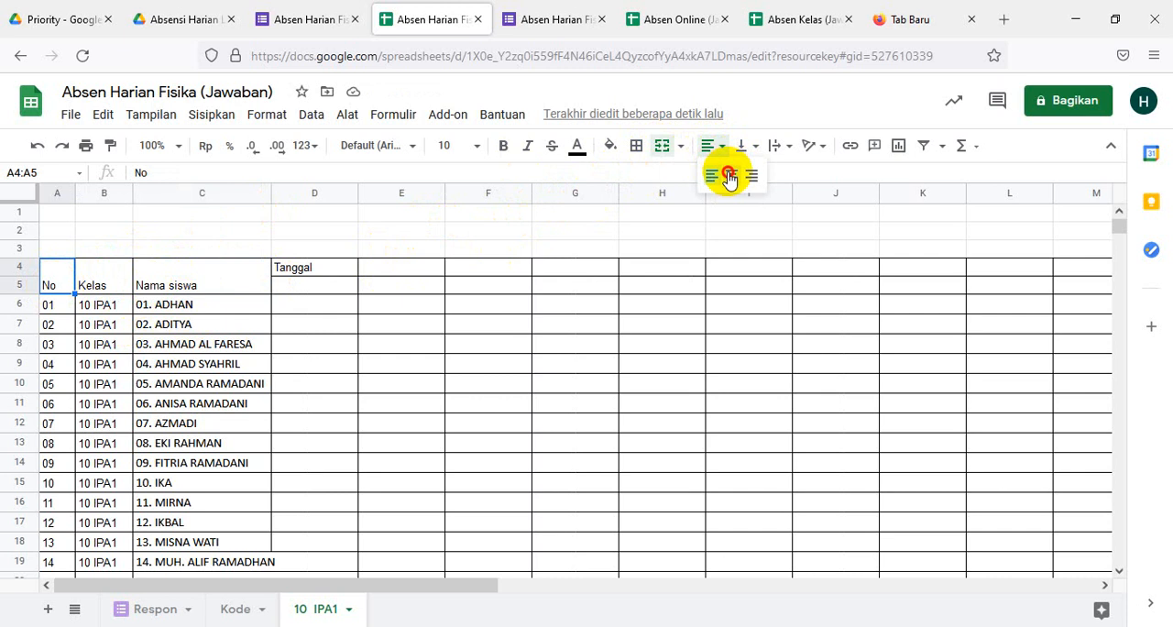
left_click(109, 276)
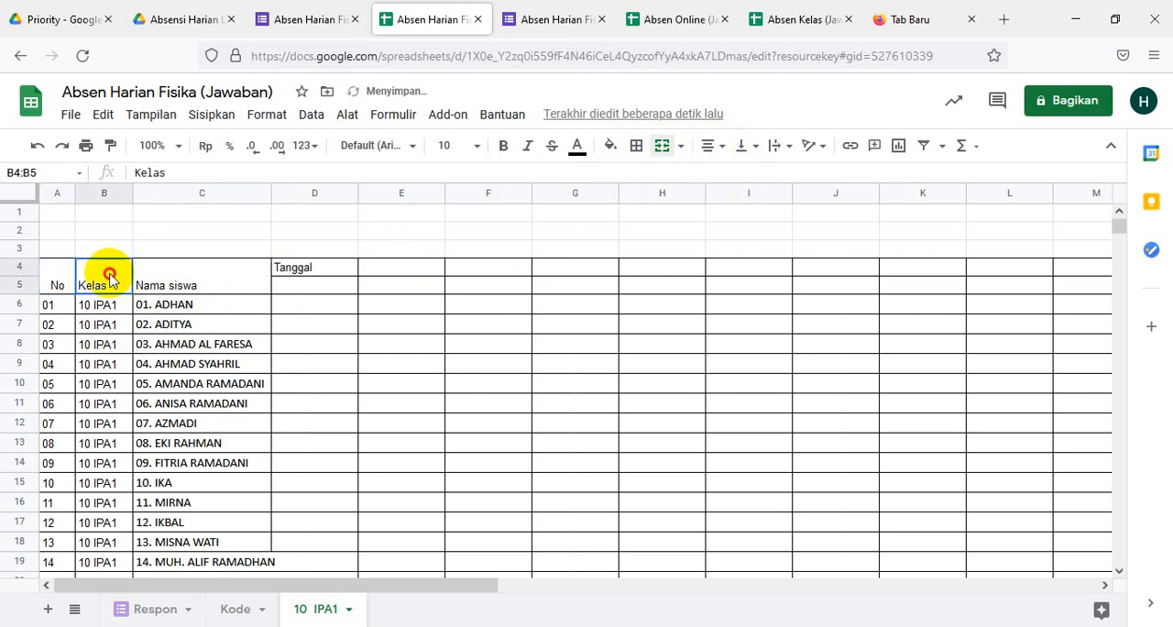
left_click(711, 150)
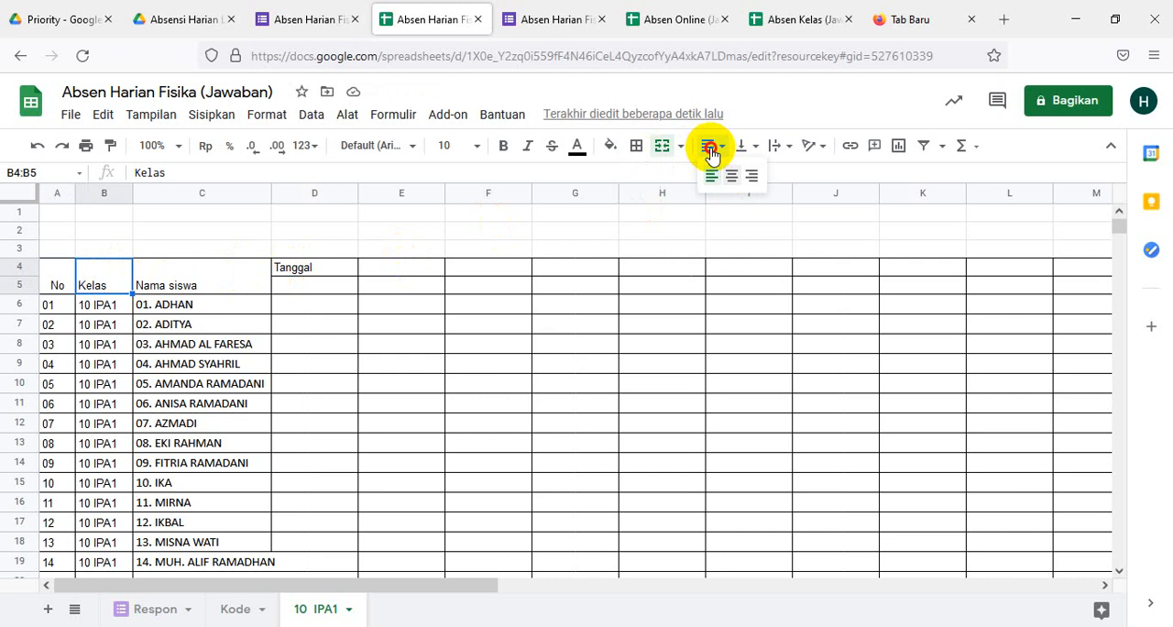
left_click(220, 282)
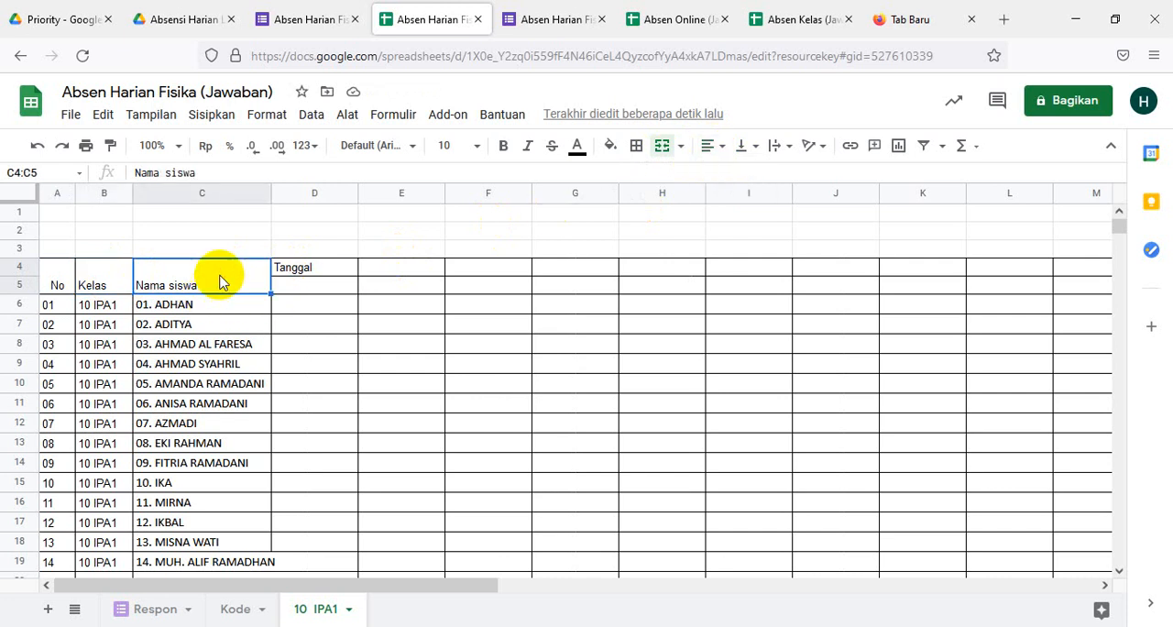
left_click(715, 150)
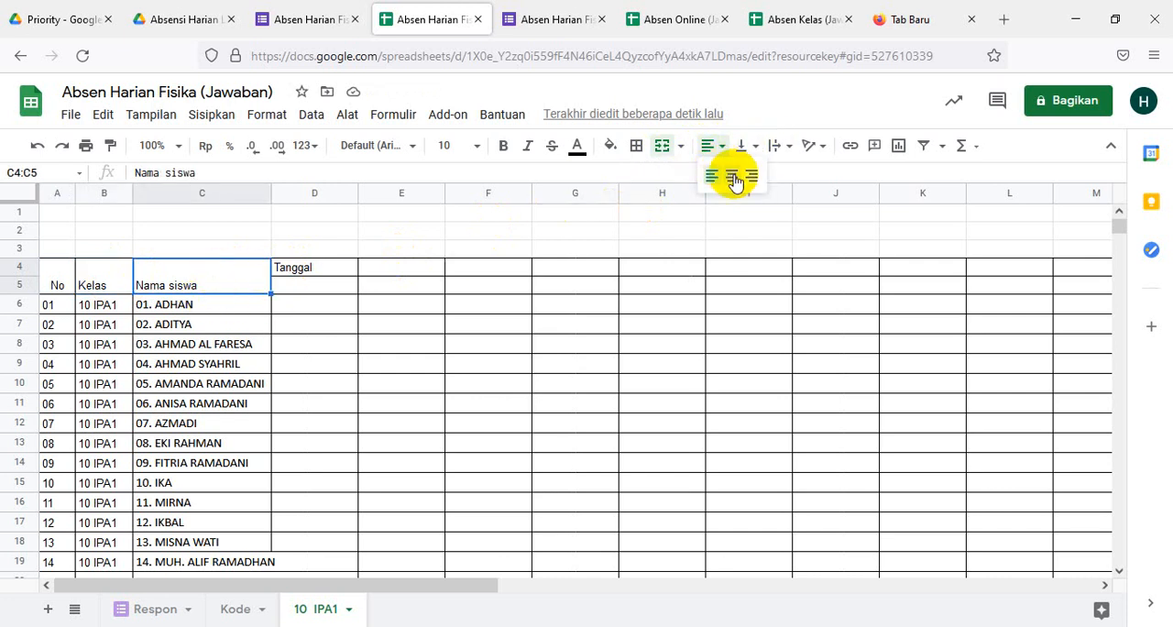
left_click(733, 177)
left_click(555, 364)
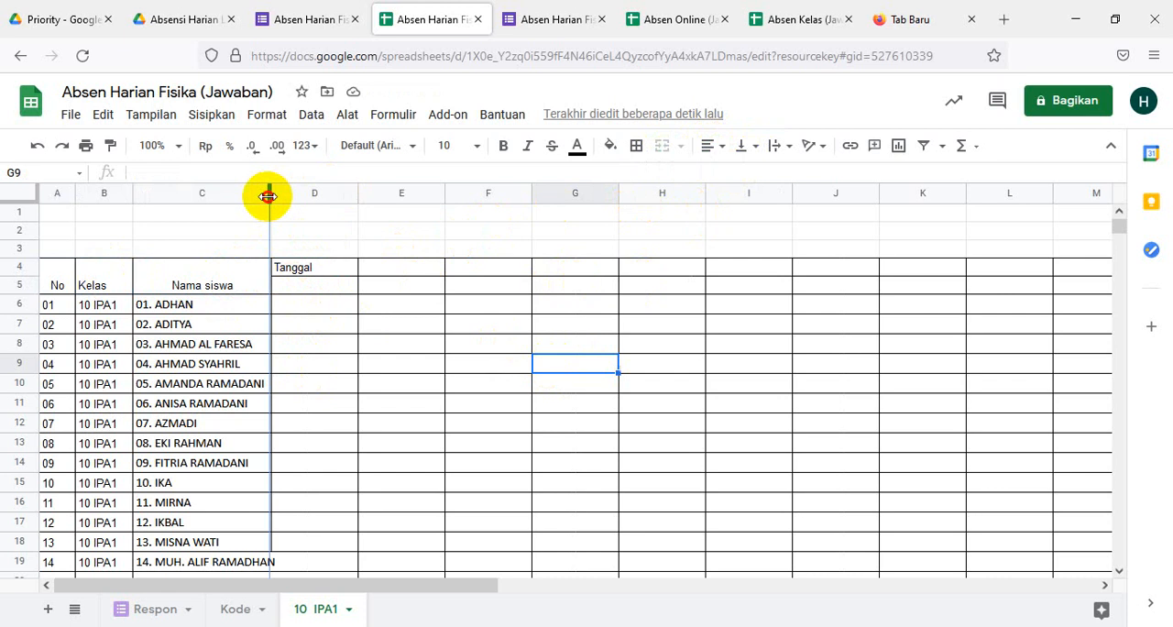
- Widen the Nama siswa column until the longest student name fits inside it
left_click_drag(274, 196, 286, 196)
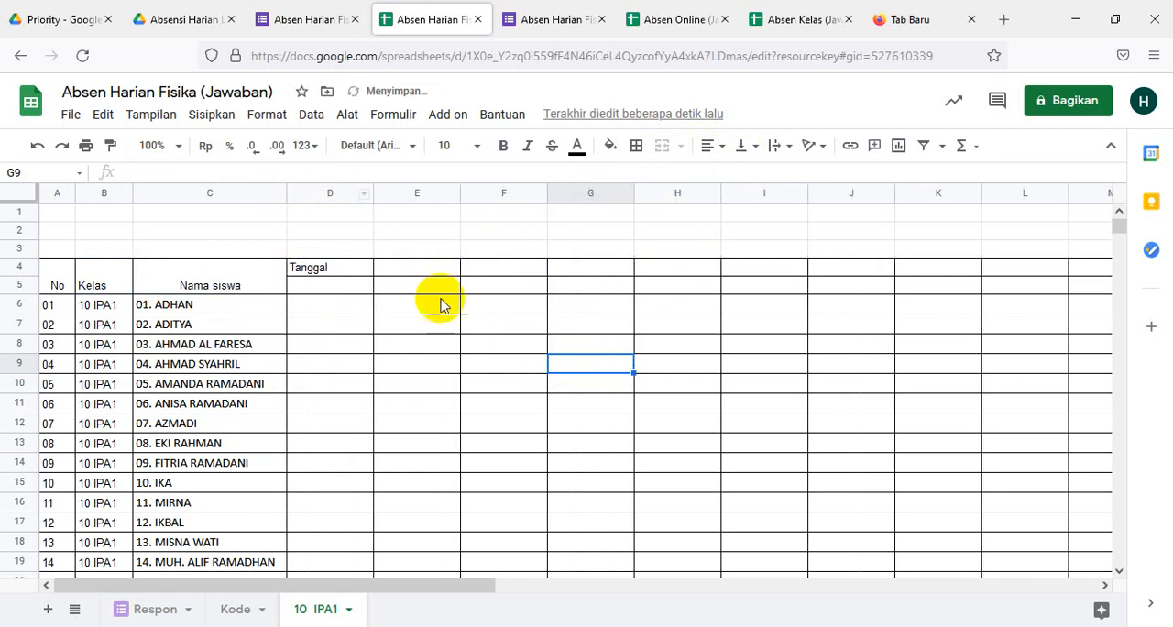
scroll(446, 355, "down", 6)
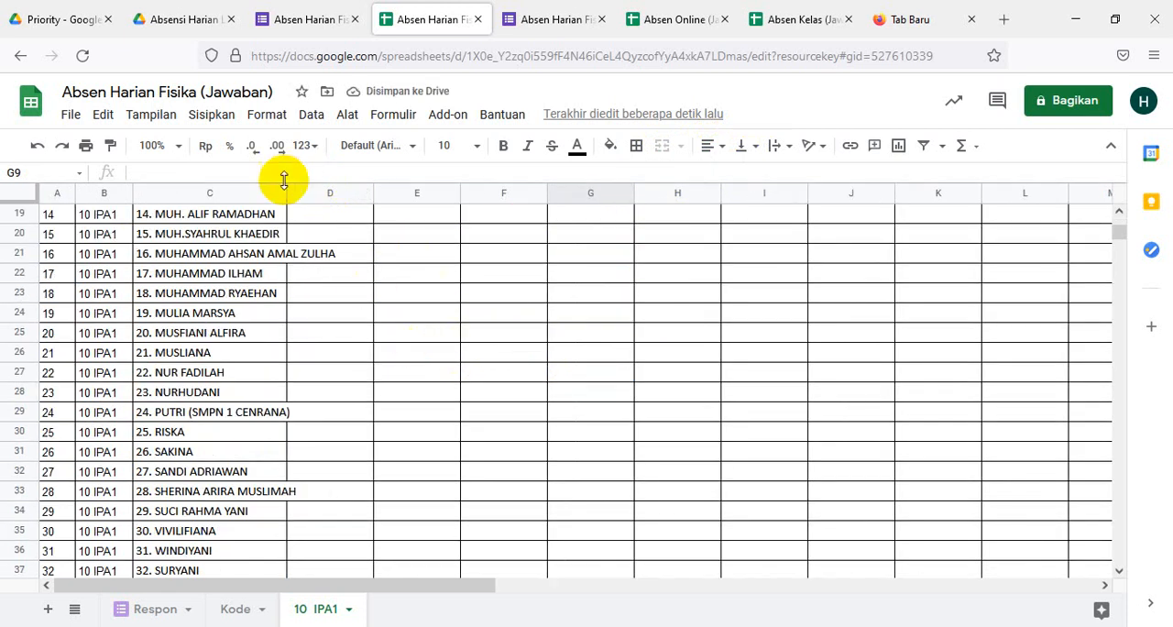
left_click_drag(285, 192, 307, 192)
scroll(398, 360, "down", 4)
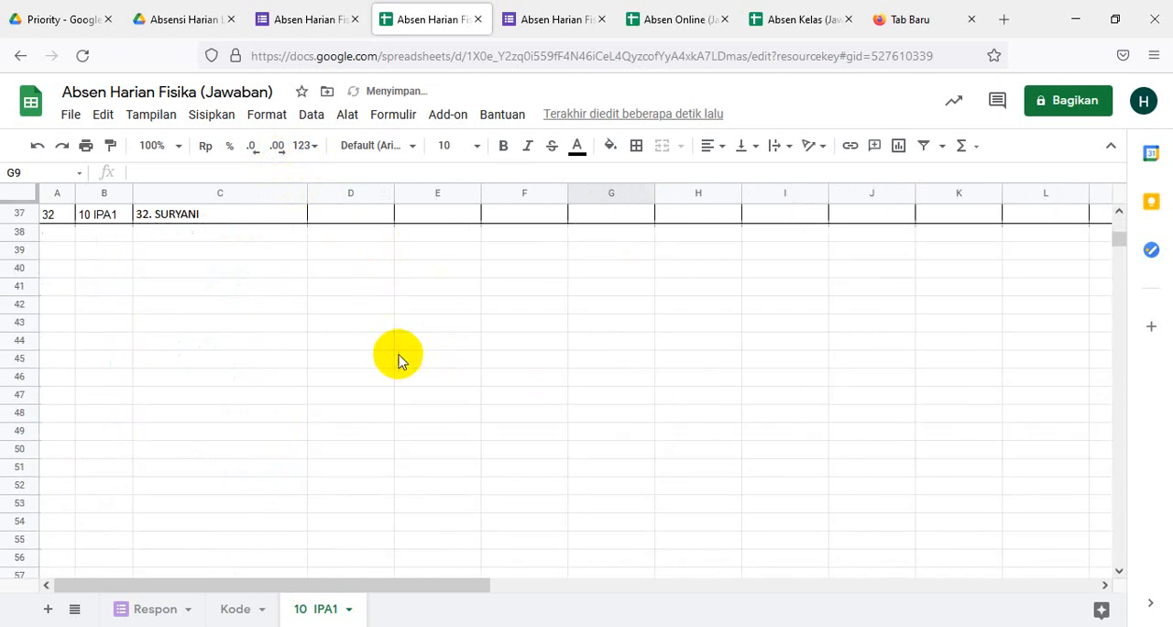
scroll(400, 363, "up", 7)
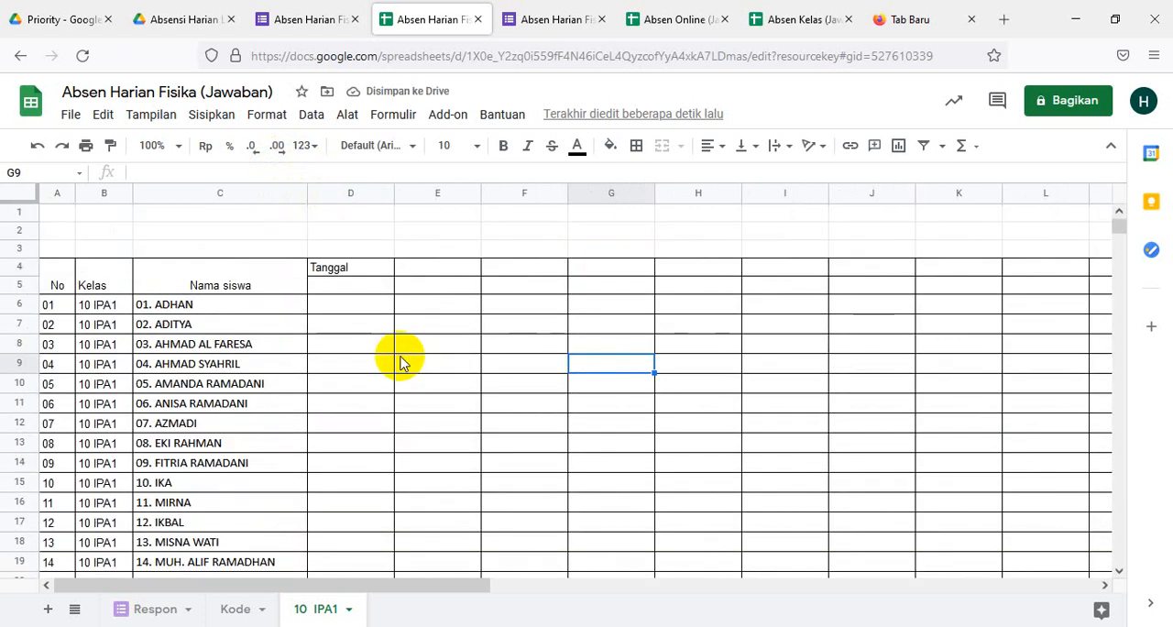
scroll(401, 363, "down", 2)
scroll(393, 379, "up", 2)
scroll(393, 379, "down", 4)
scroll(394, 385, "up", 2)
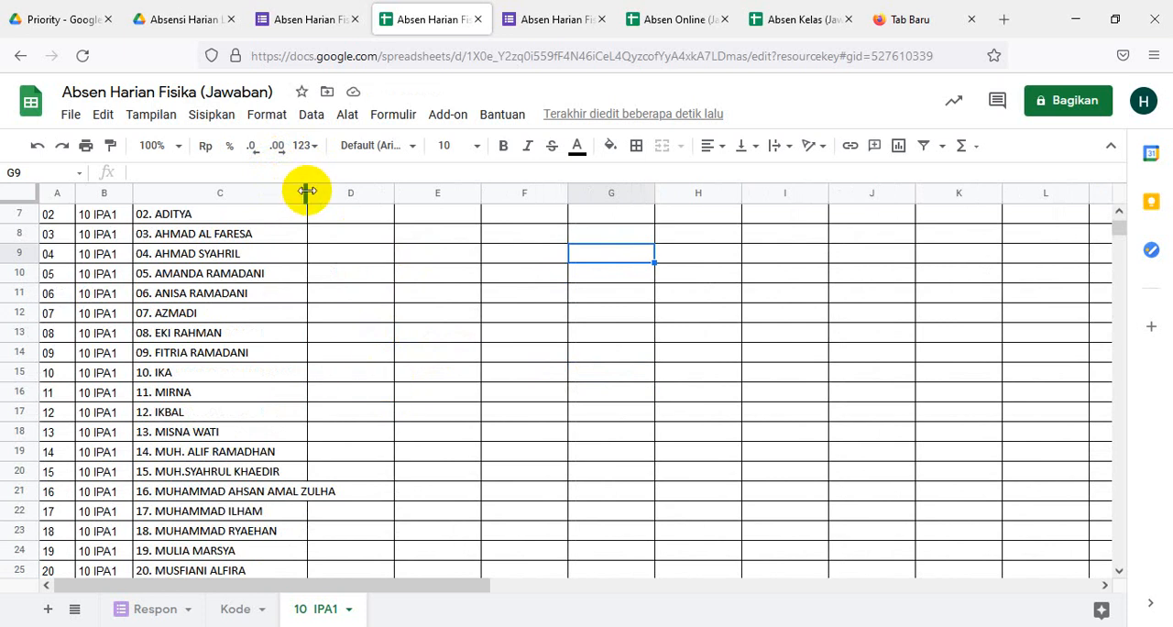
left_click_drag(306, 190, 352, 192)
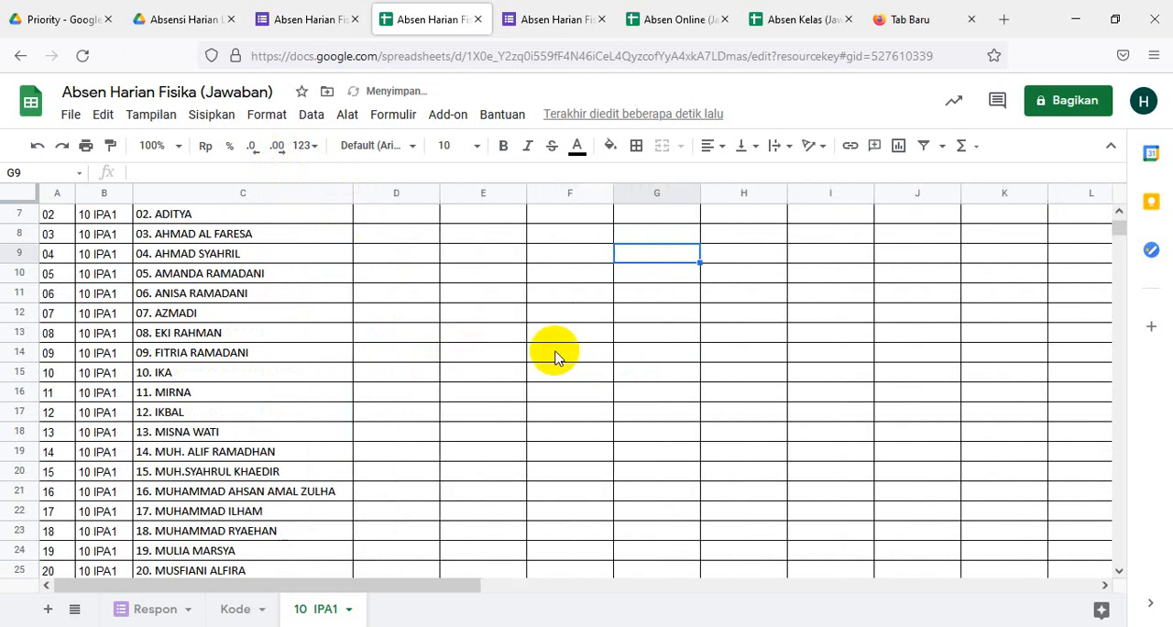
scroll(556, 357, "down", 4)
scroll(556, 356, "up", 6)
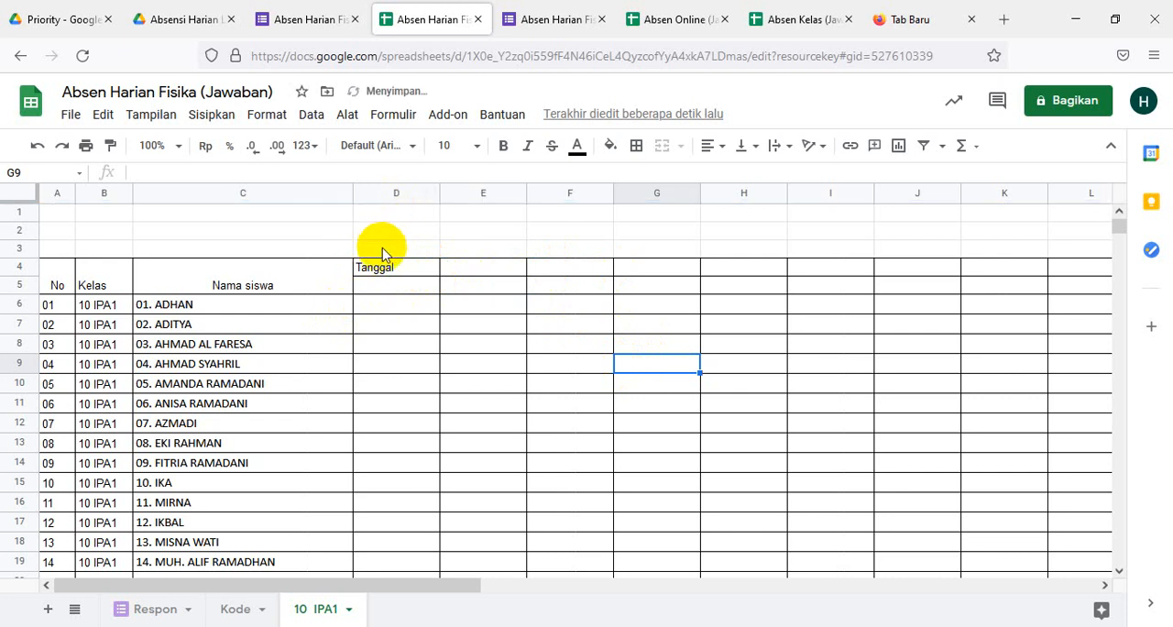
- Narrow the date columns D through M together to equal widths just fitting the word Tanggal
left_click(404, 193)
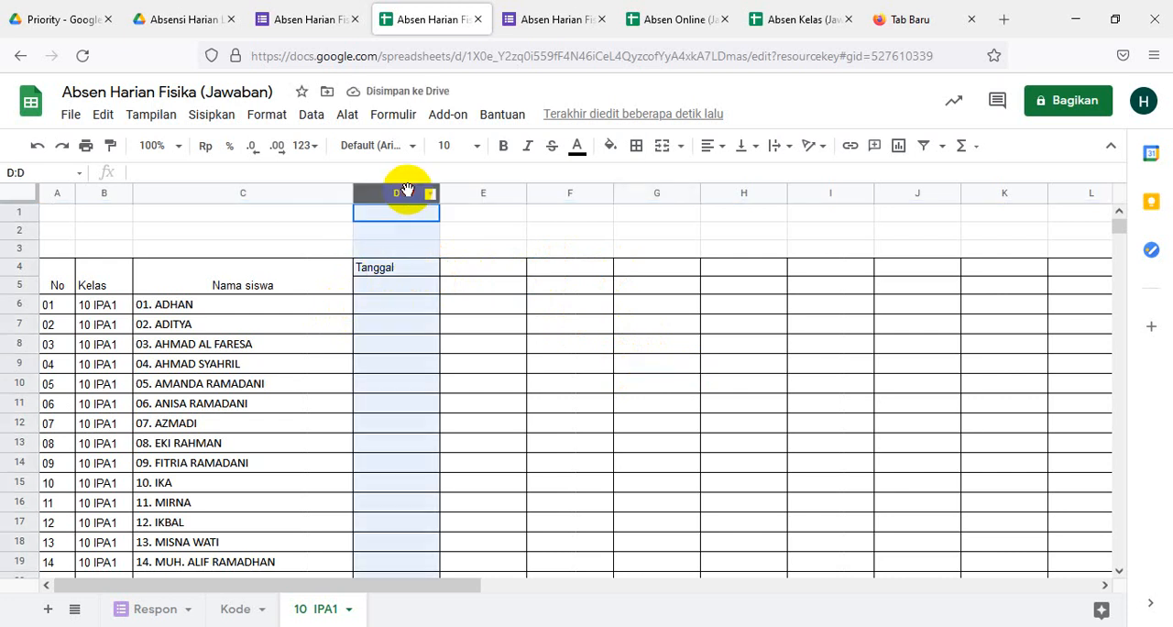
key("shift+Right")
key("shift+Right")
key("shift+Right")
key("shift+Right")
key("shift+Right")
key("shift+Right")
key("shift+Right")
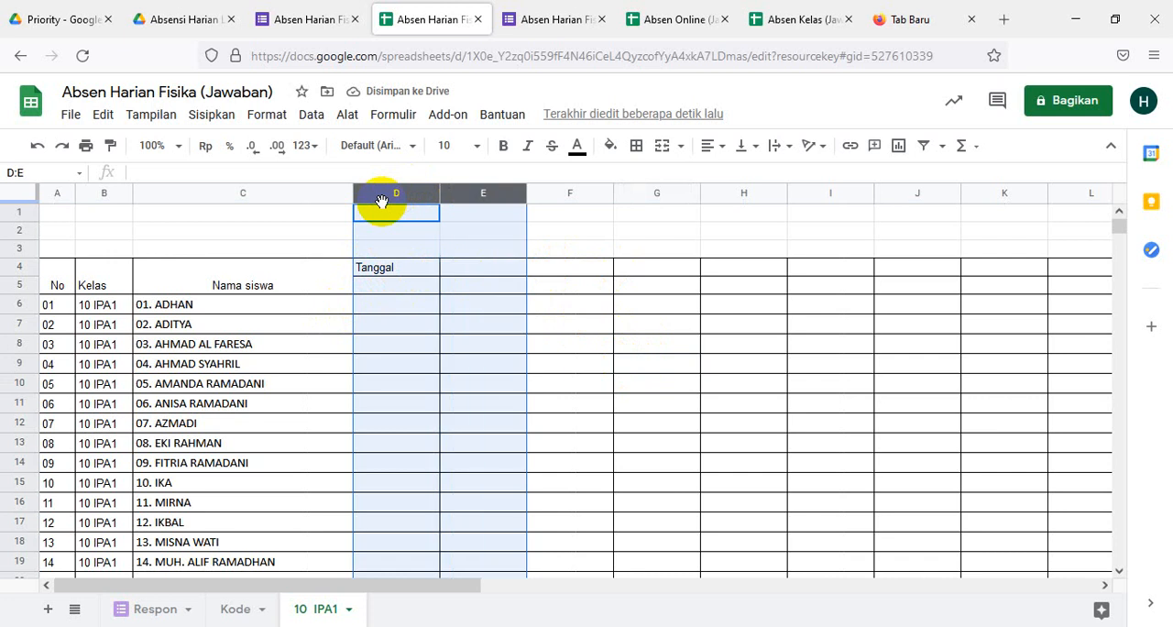
key("shift+Right")
key("shift+Right")
key("shift+Right")
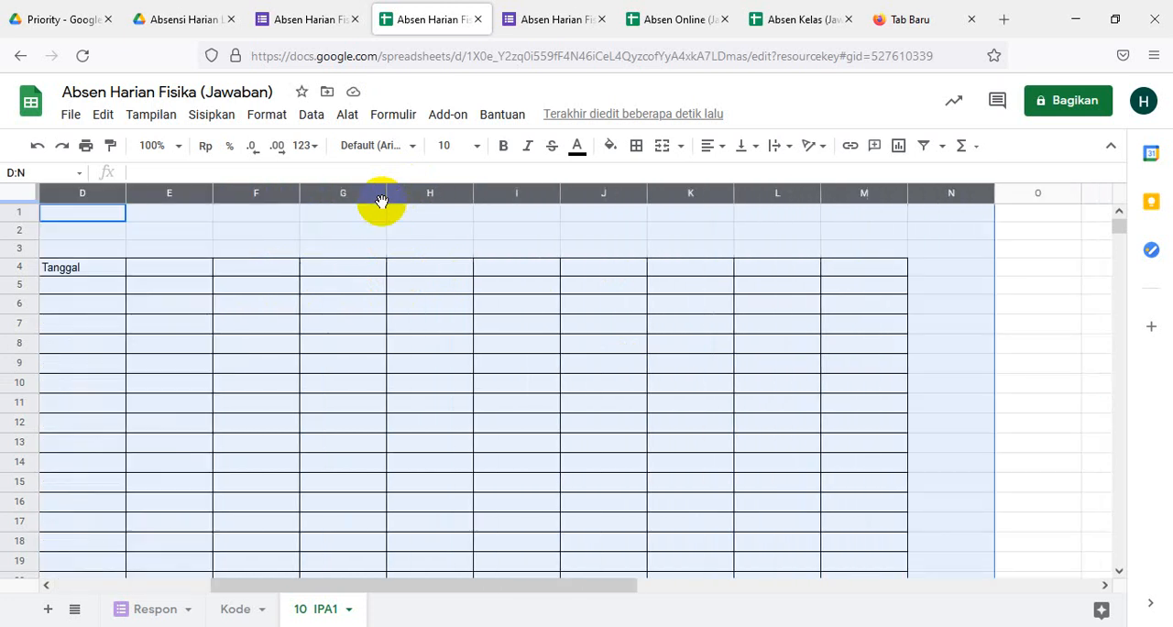
key("shift+Left")
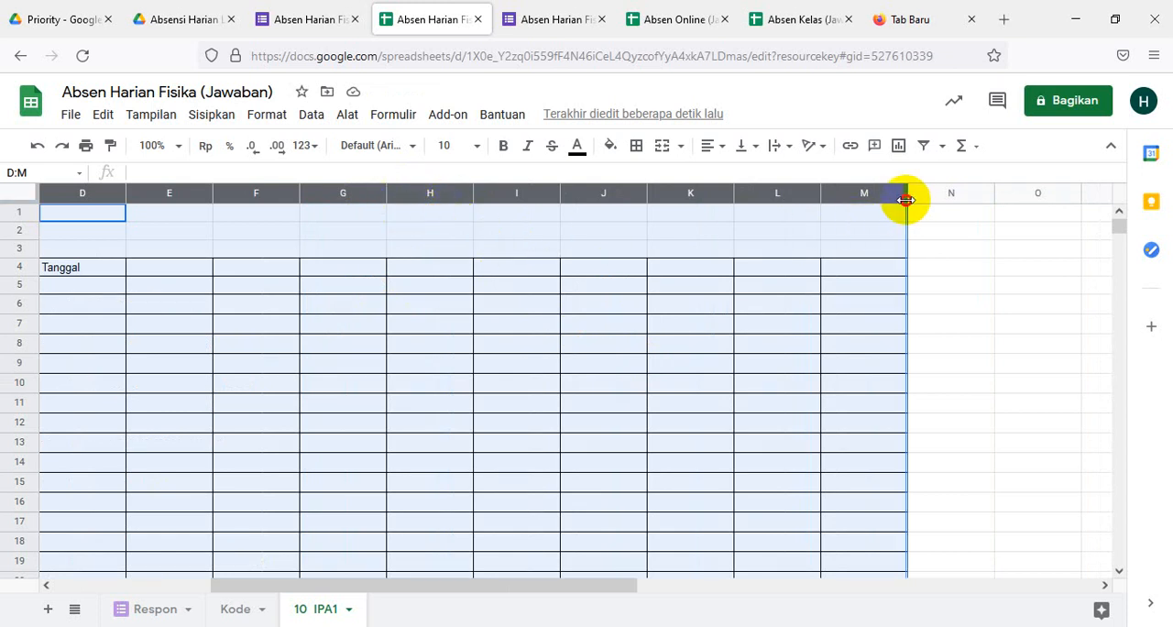
left_click_drag(906, 199, 875, 220)
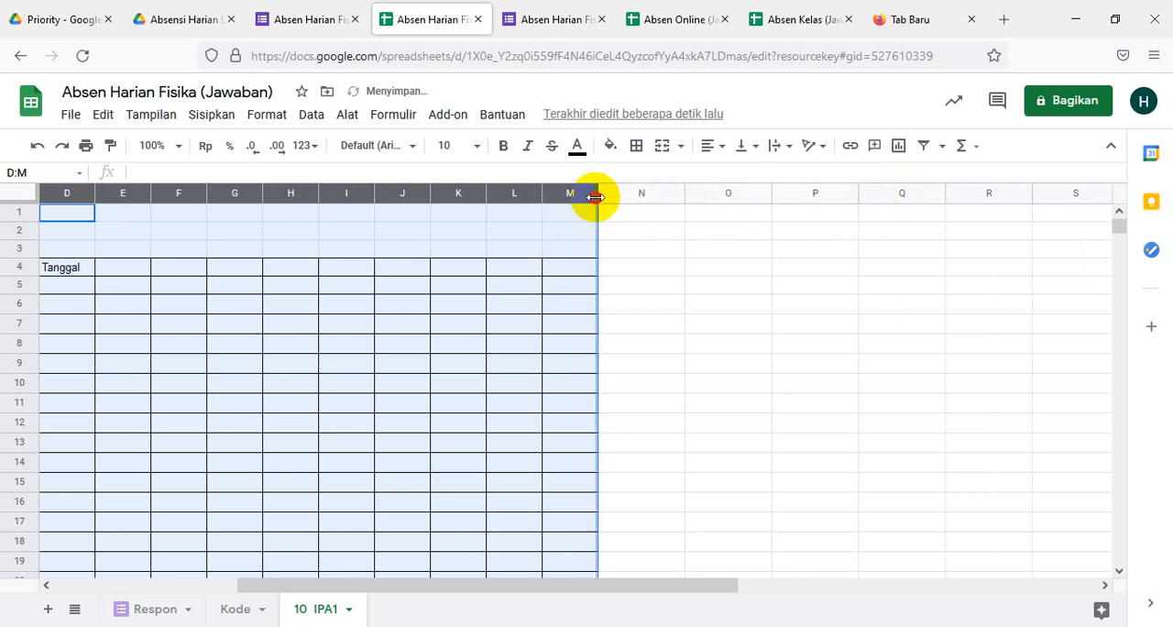
left_click_drag(596, 197, 584, 217)
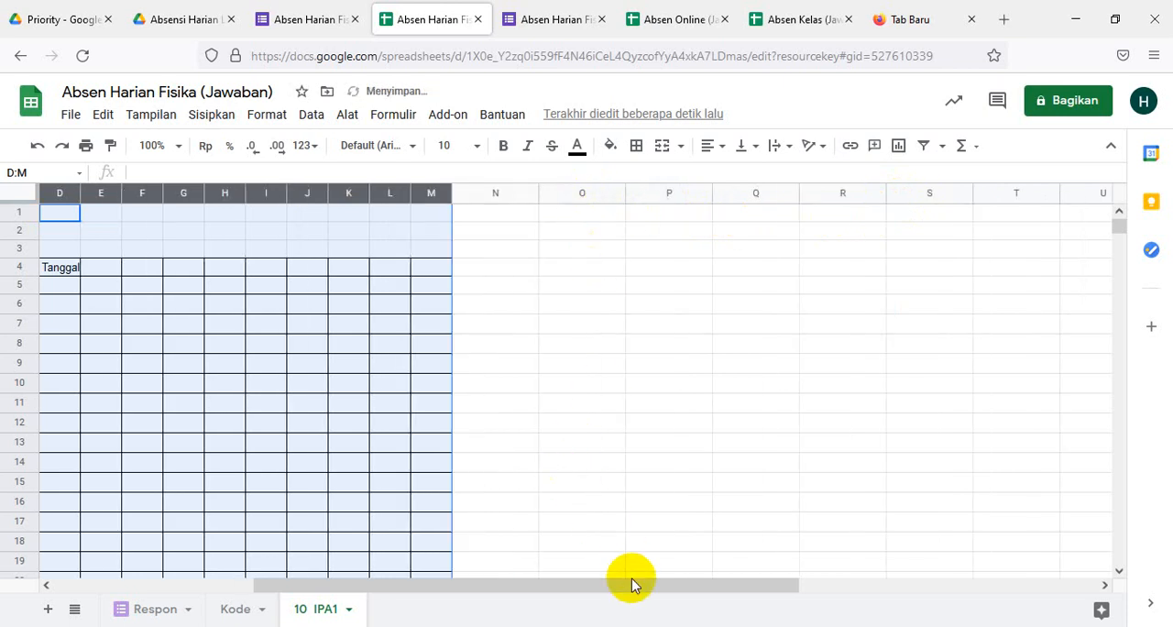
left_click_drag(631, 584, 385, 596)
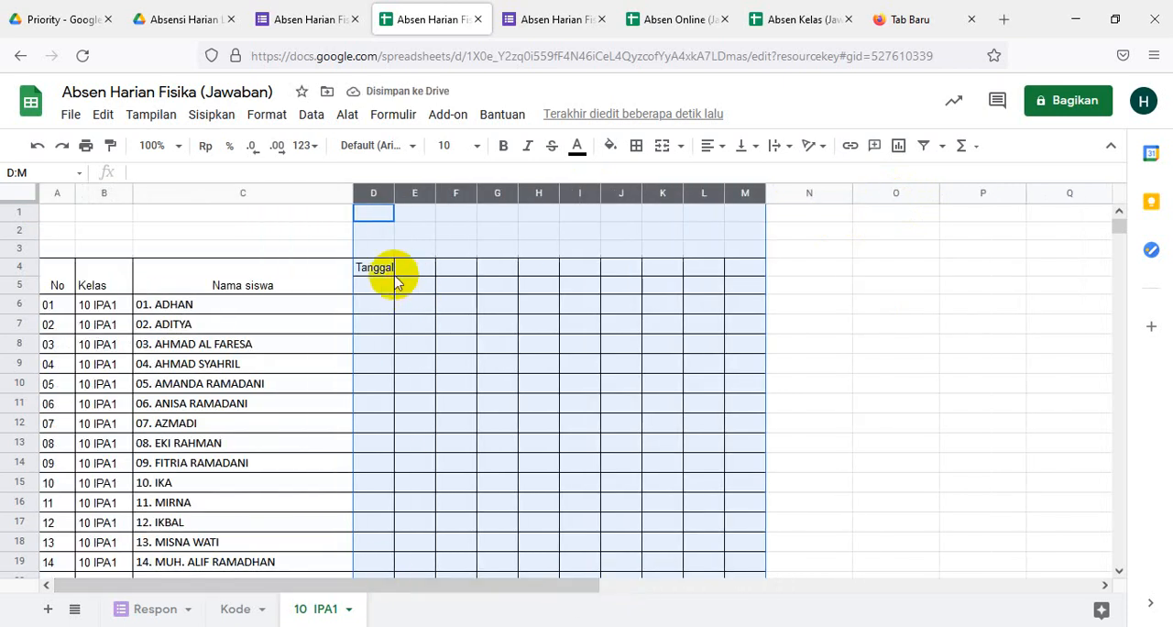
left_click(385, 293)
- Merge the Tanggal header across D4:M4 and center it horizontally
left_click_drag(374, 268, 747, 275)
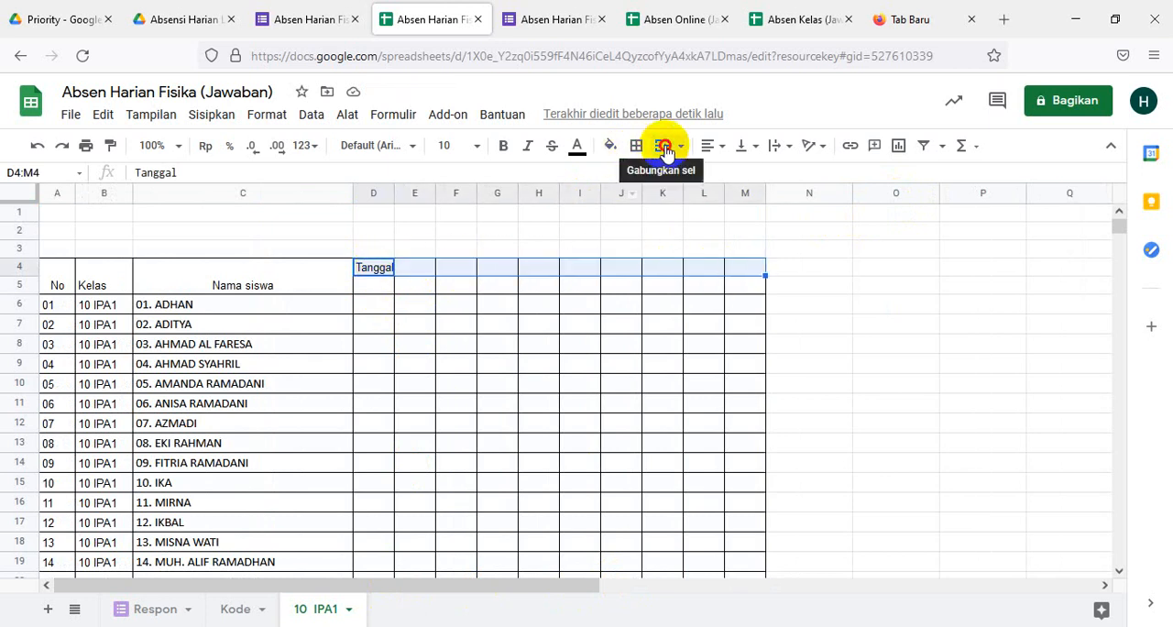
left_click(665, 146)
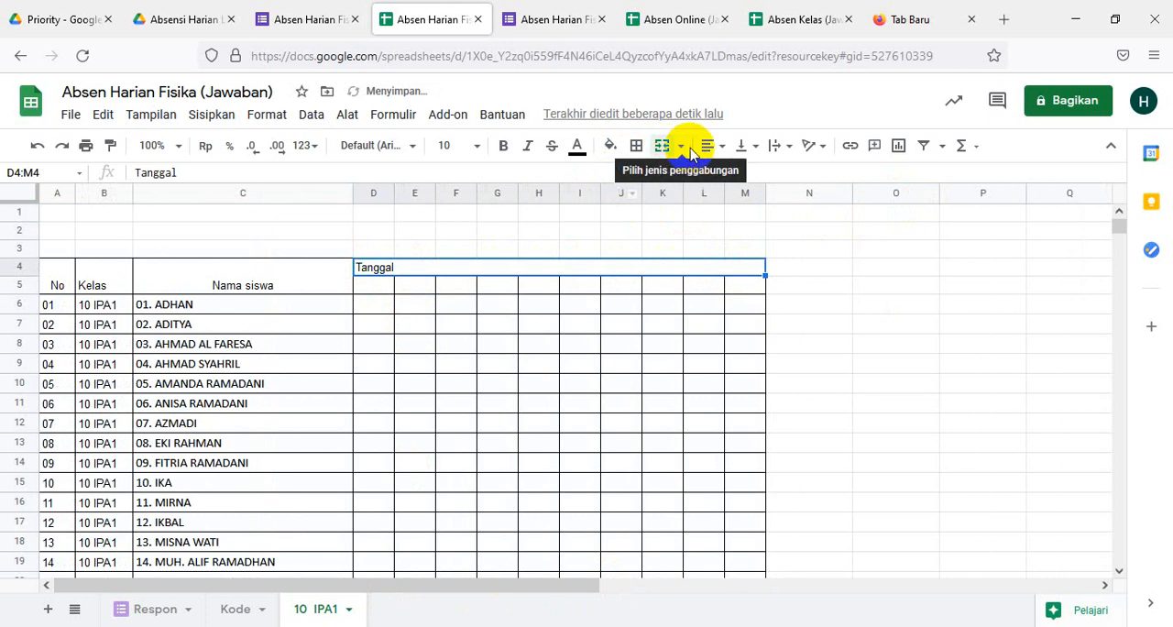
left_click(710, 146)
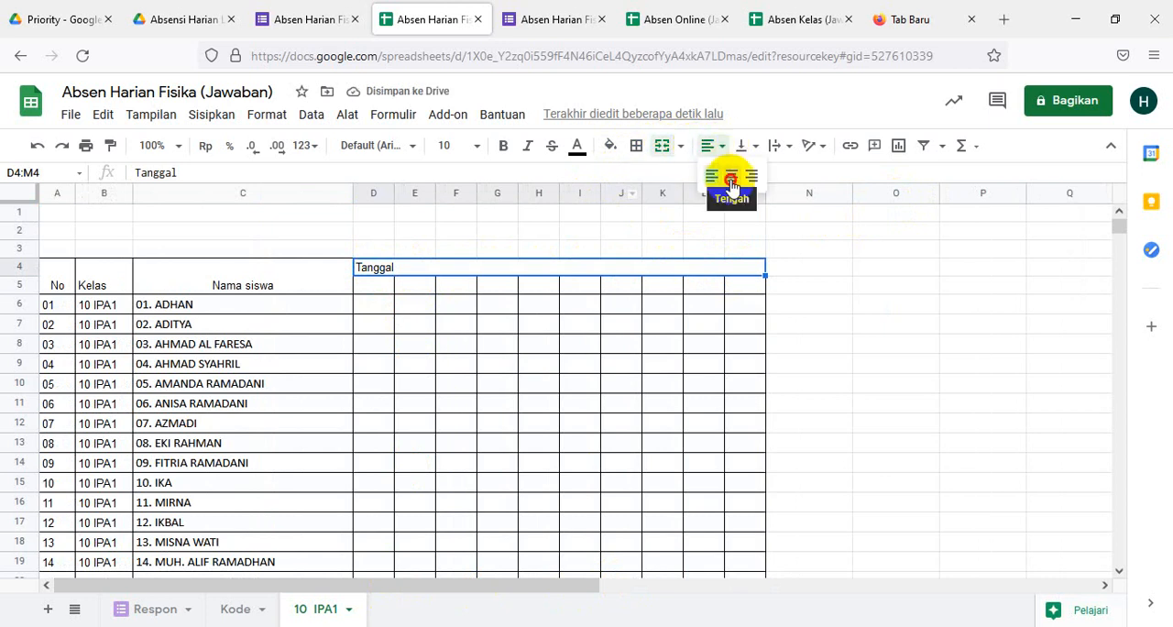
left_click(731, 180)
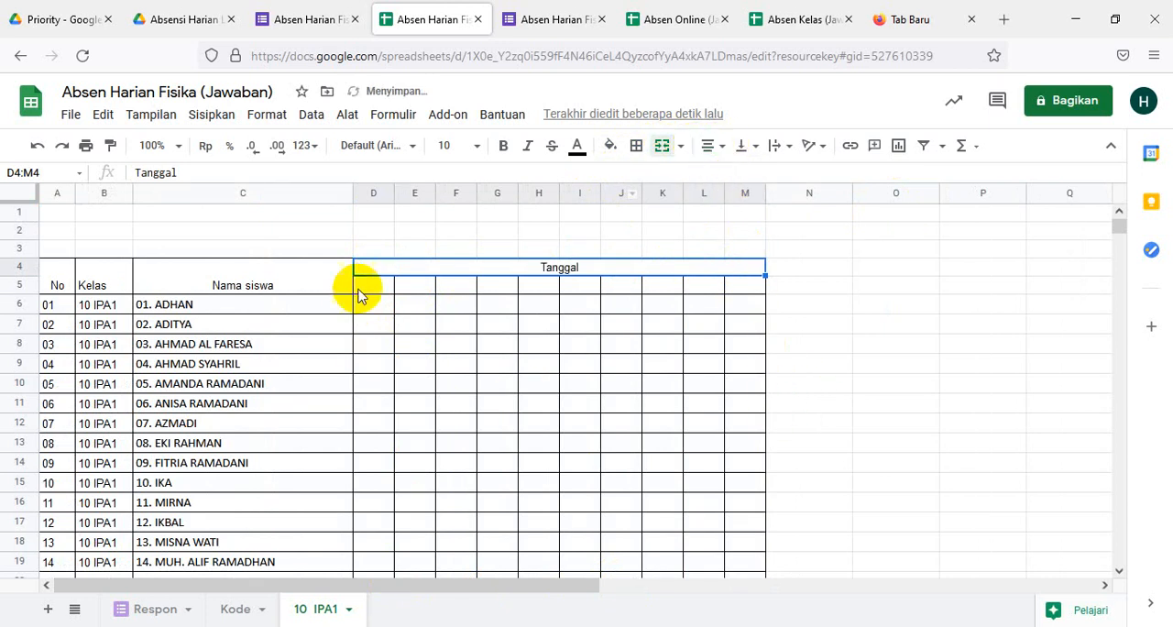
- Enter the date 23/8 in D5 as the first date below the Tanggal header
left_click(366, 294)
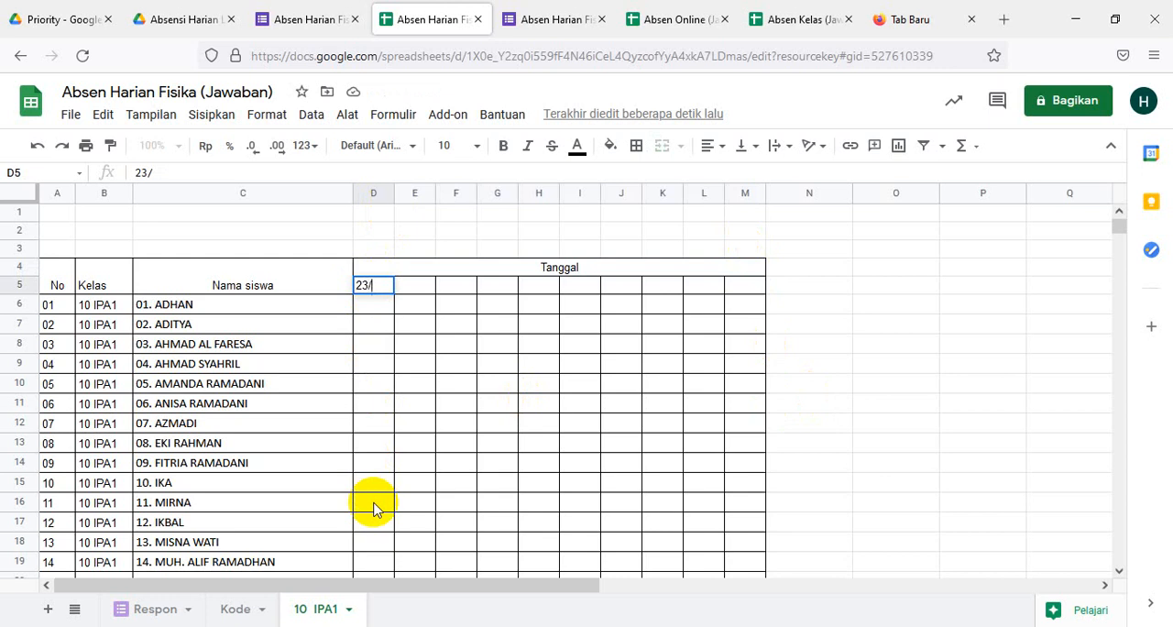
key("Return")
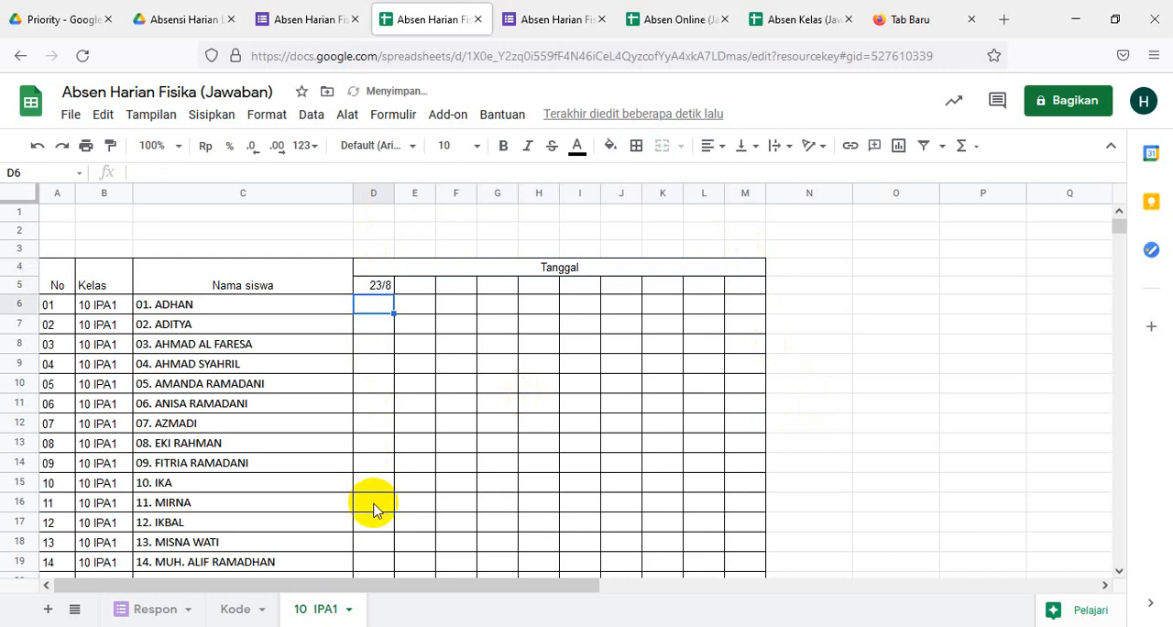
- Enter the formula =D5+1 in E5 so the second date follows one day after the first
left_click(418, 287)
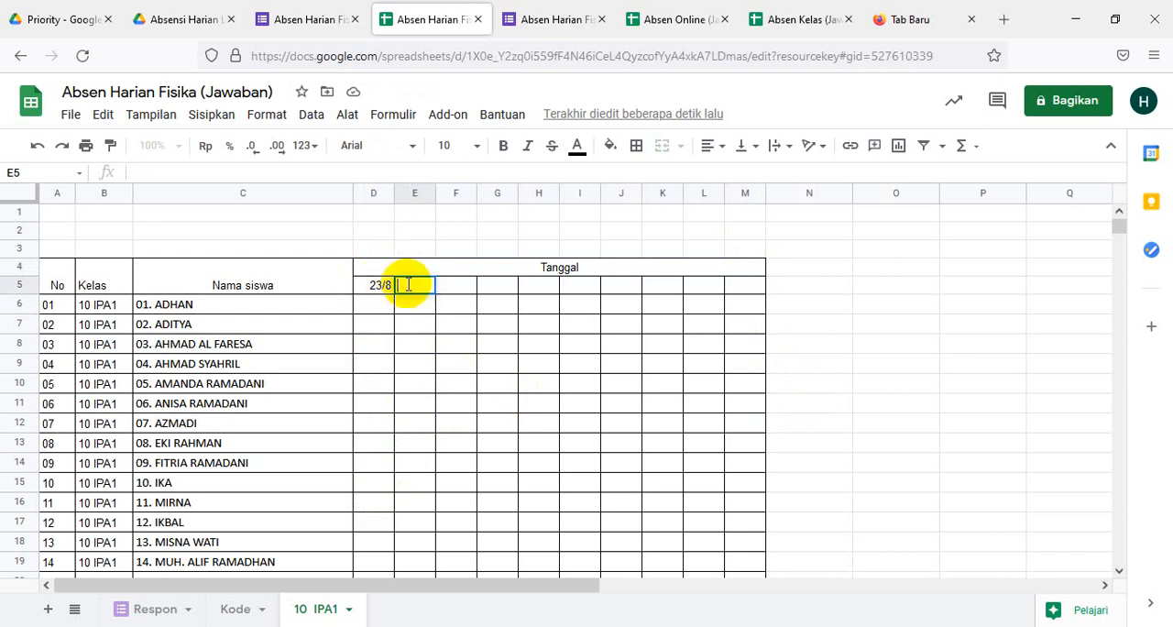
type("=")
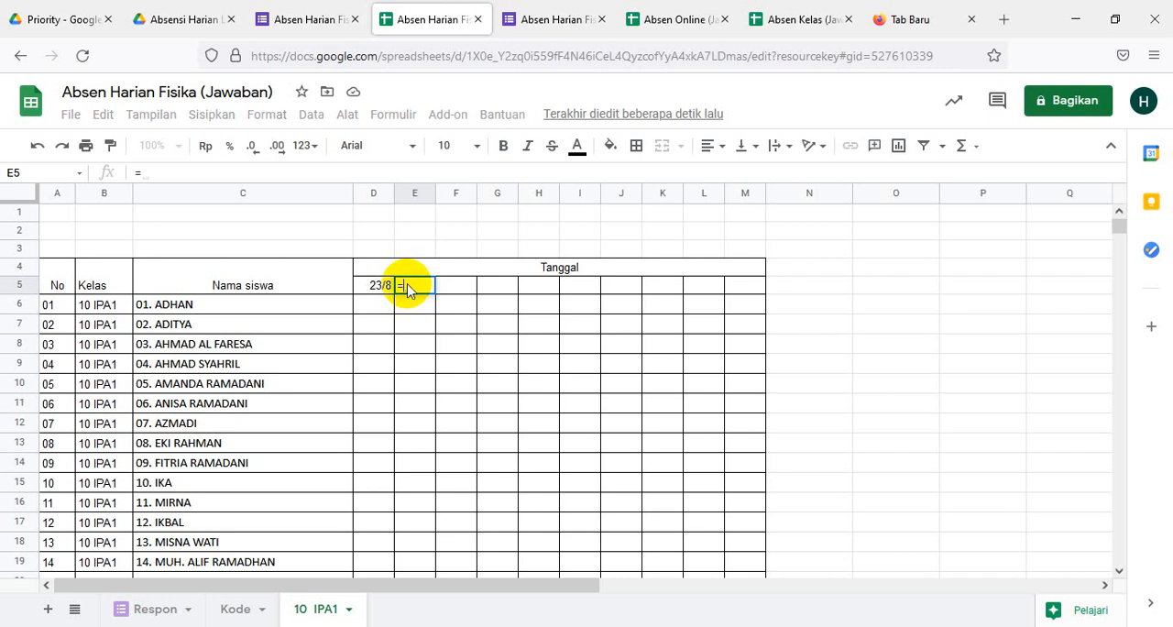
left_click(380, 292)
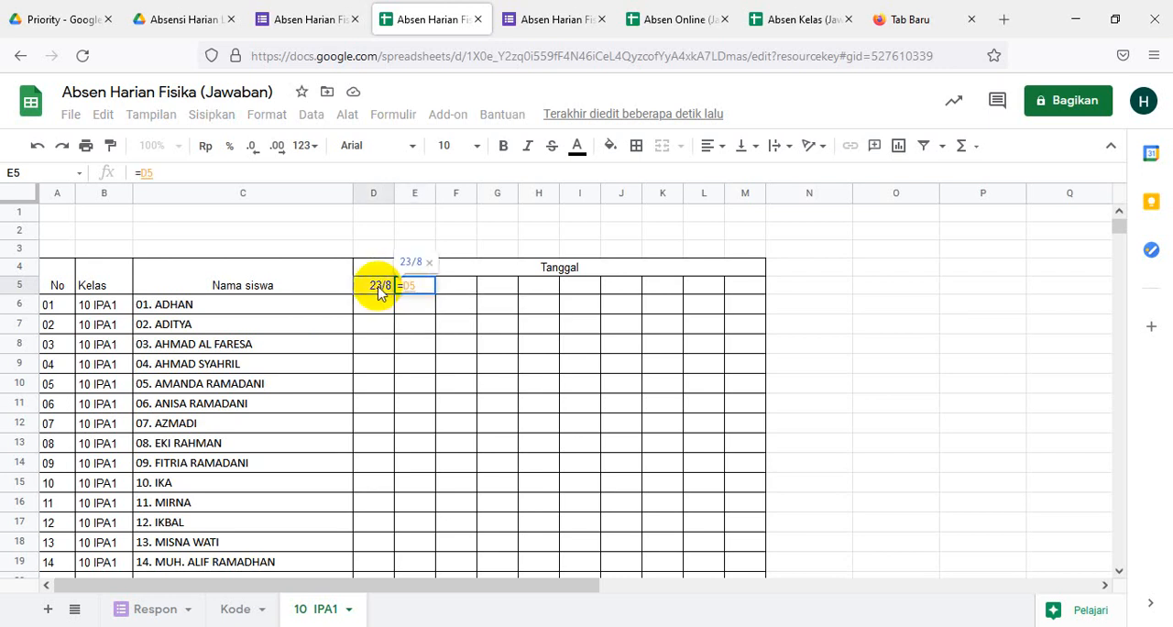
type("+1")
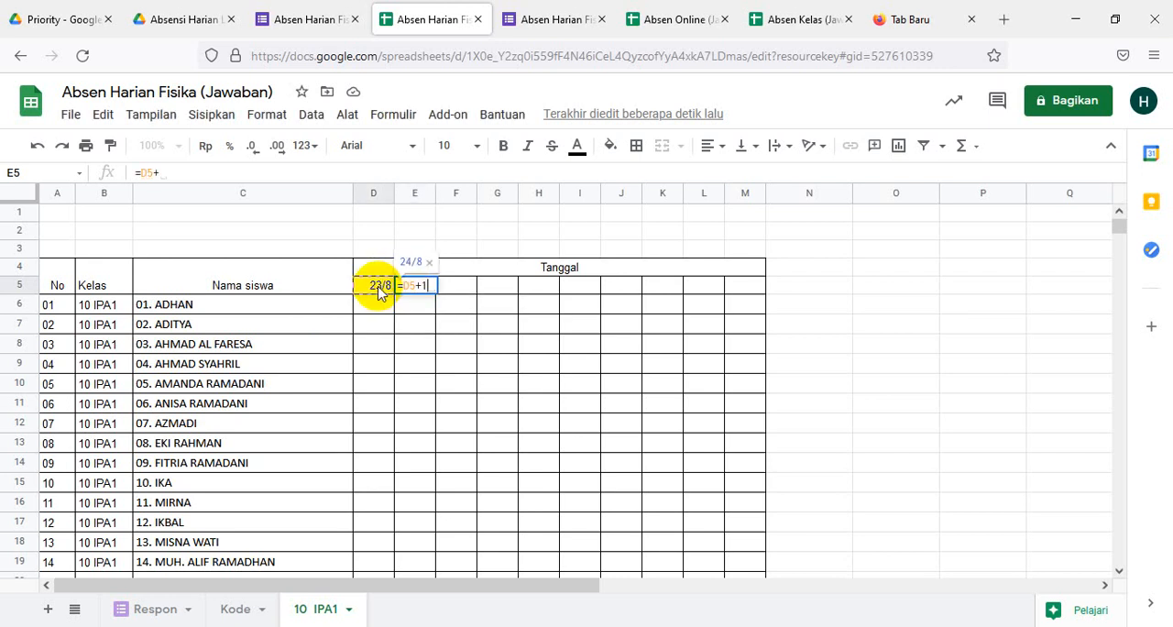
key("Return")
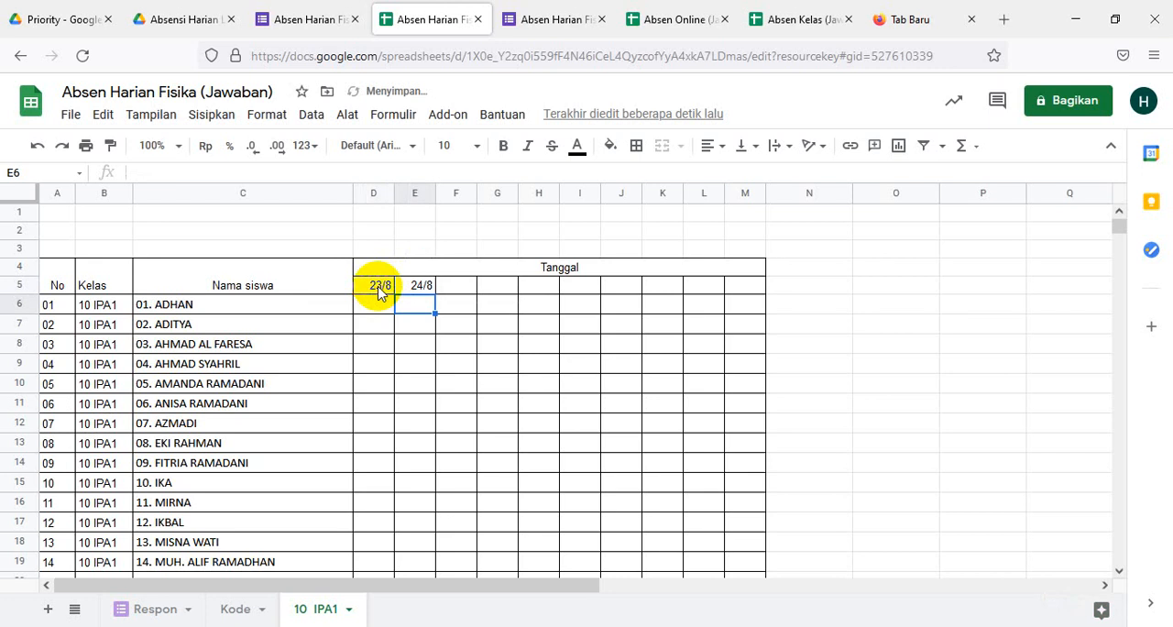
- Fill the next-day formula from E5 across the remaining date header cells through M5
left_click_drag(380, 291, 427, 292)
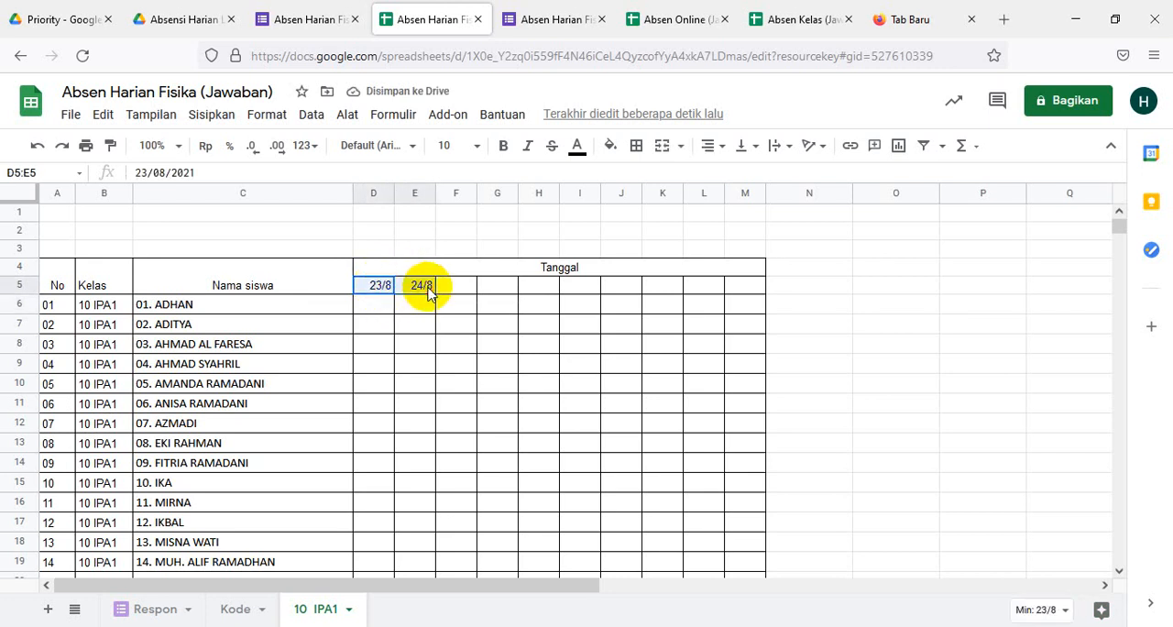
left_click(419, 322)
left_click(422, 286)
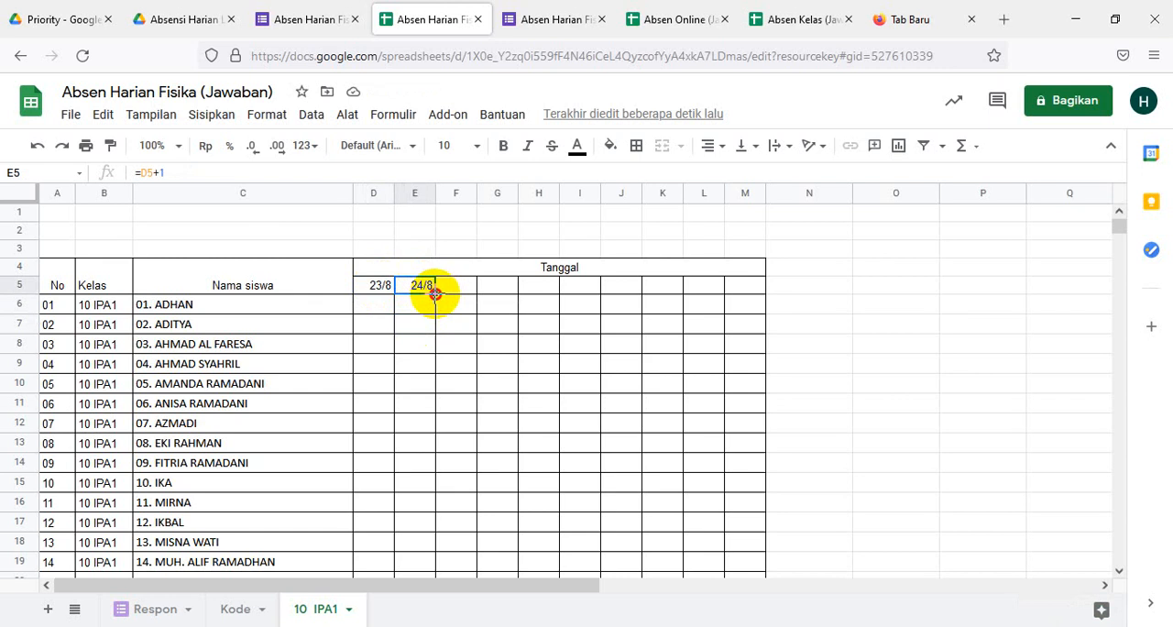
left_click_drag(435, 293, 463, 310)
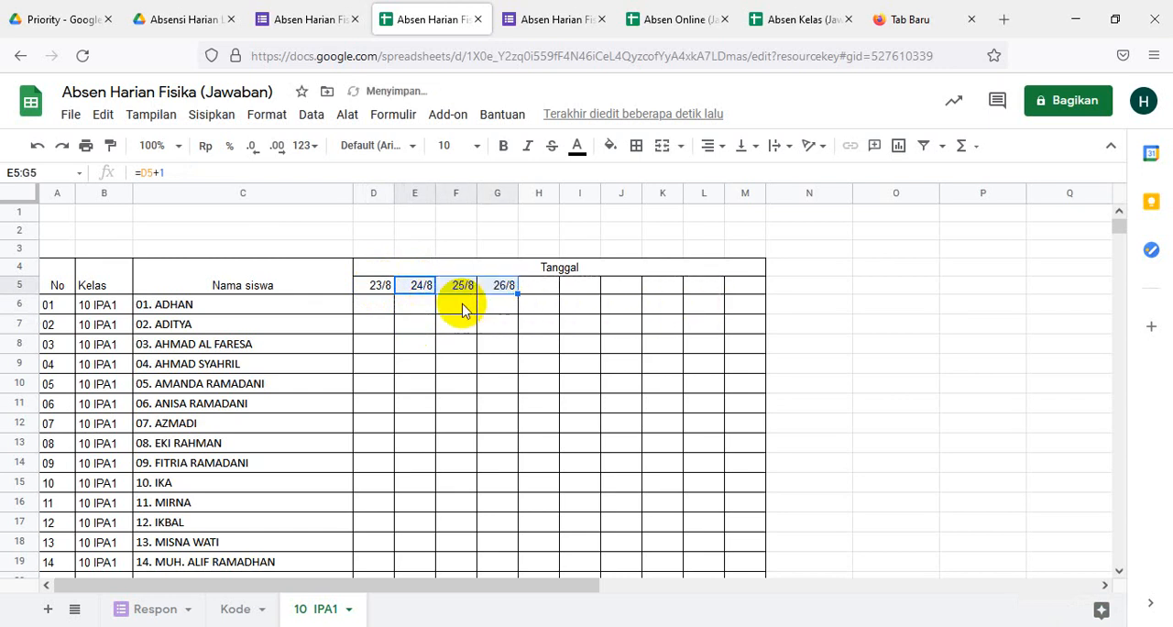
left_click(509, 290)
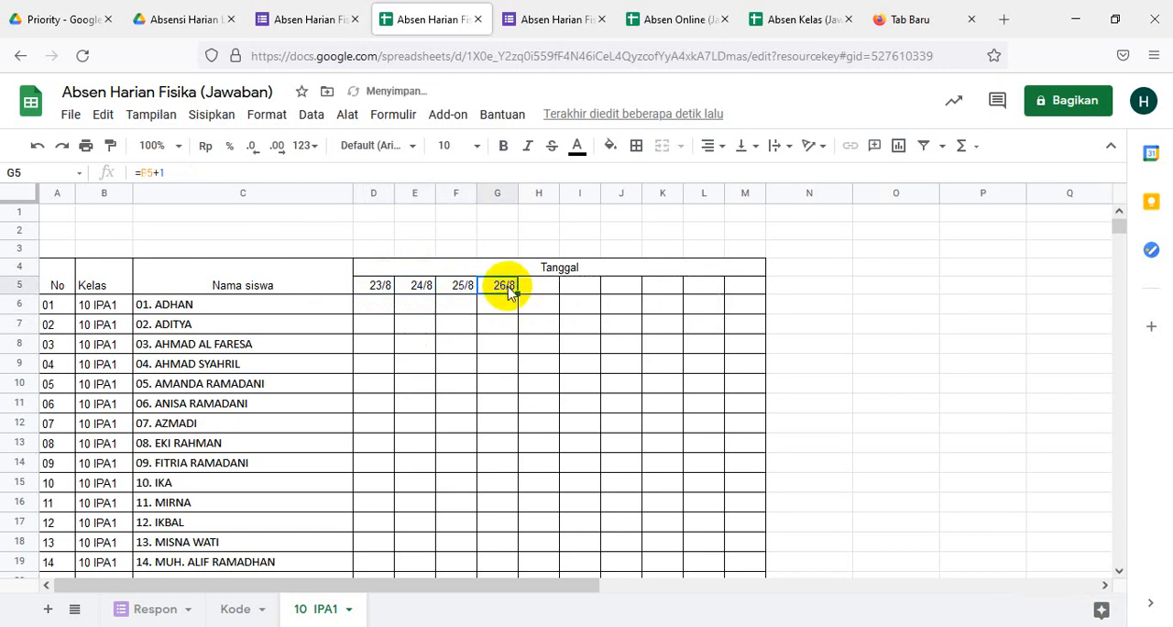
left_click_drag(517, 290, 755, 300)
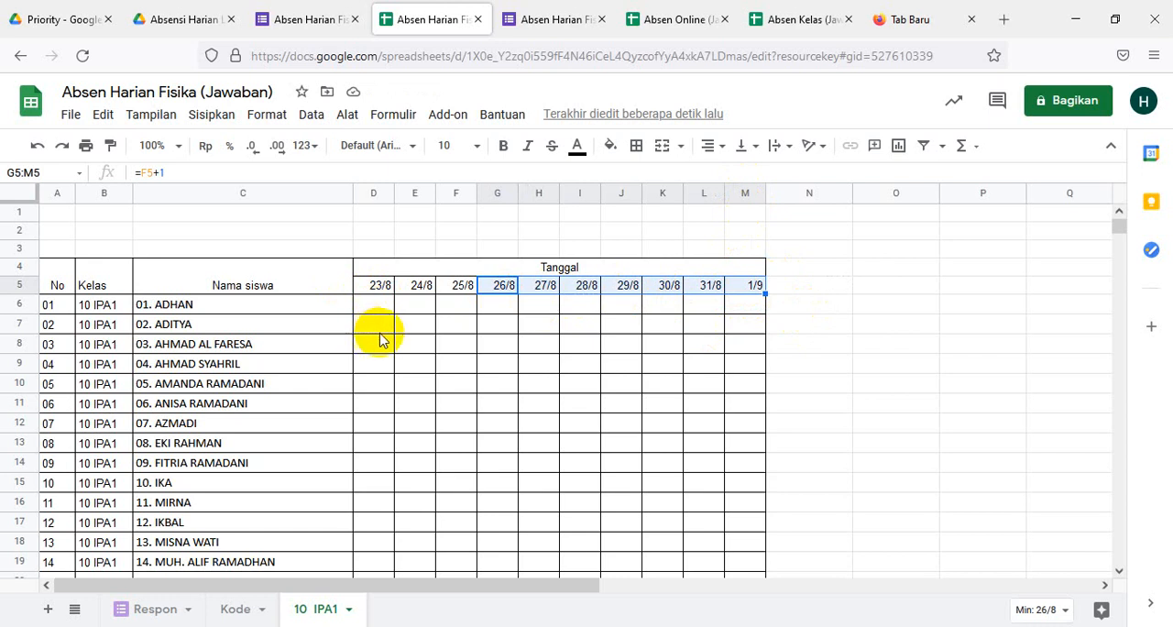
scroll(400, 385, "down", 2)
scroll(404, 389, "up", 2)
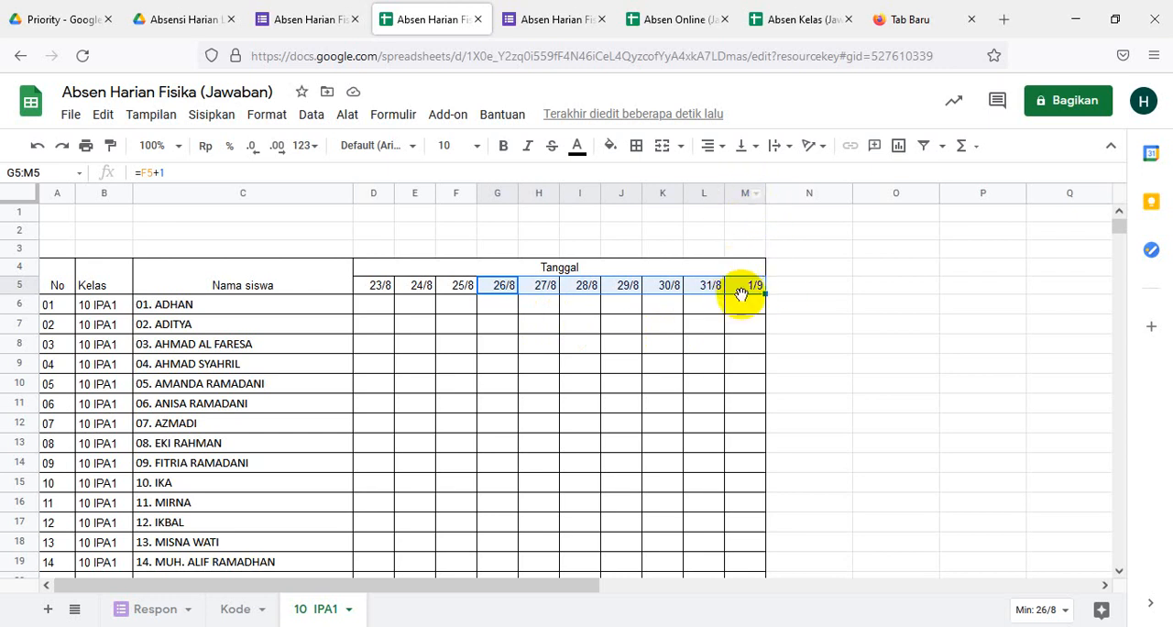
- Delete column M, the last date column under the Tanggal header
left_click(824, 363)
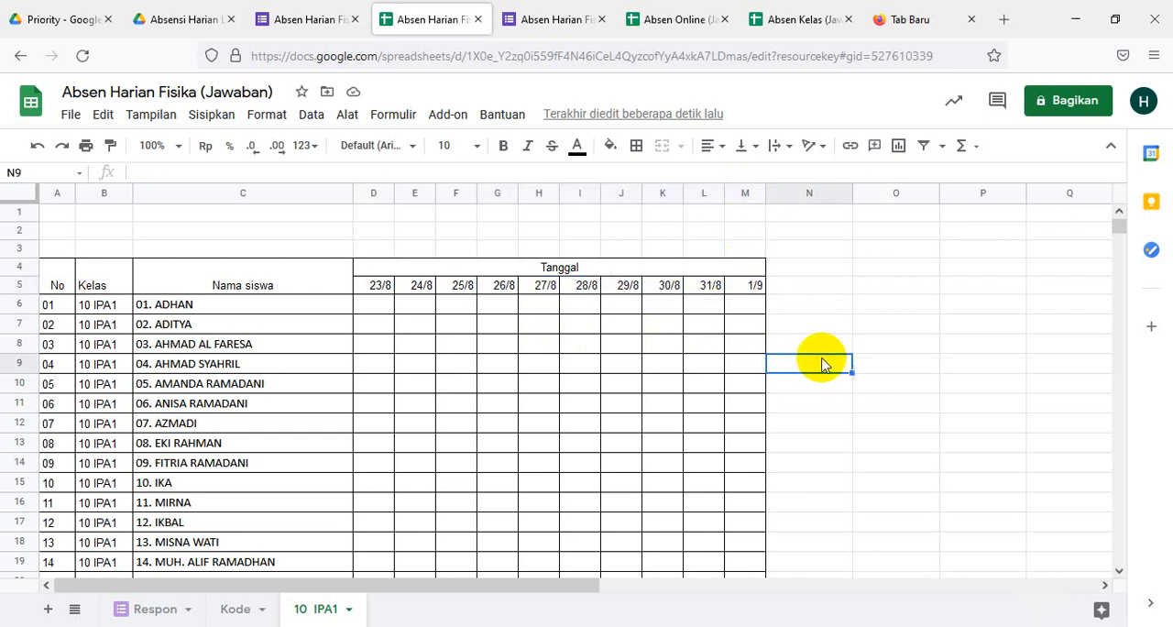
left_click(742, 271)
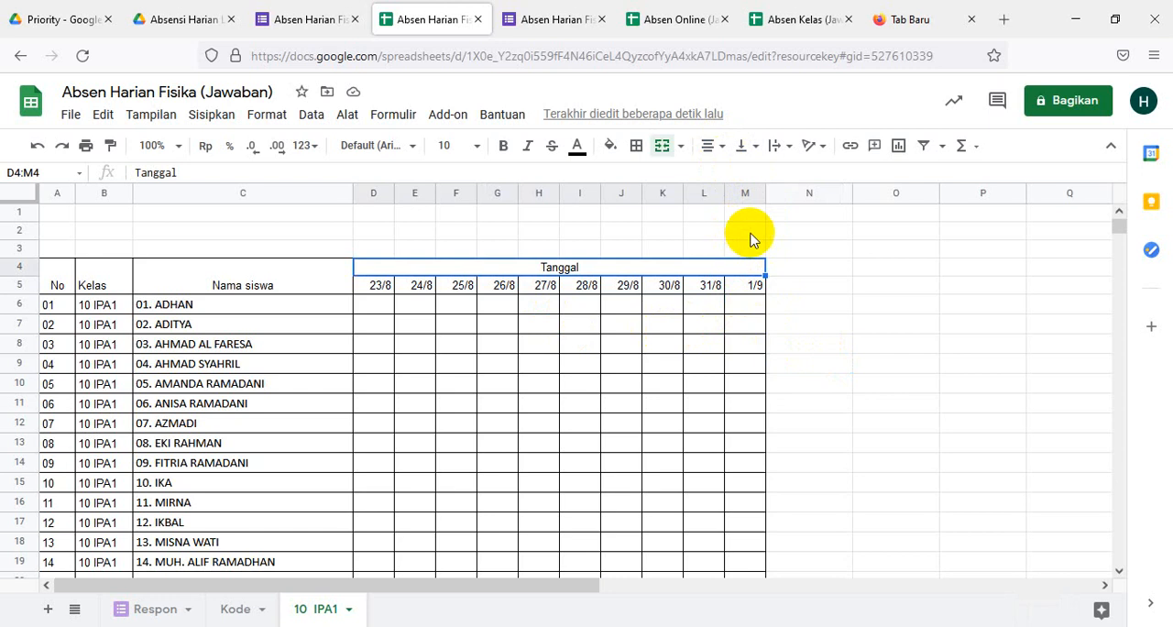
left_click(802, 285)
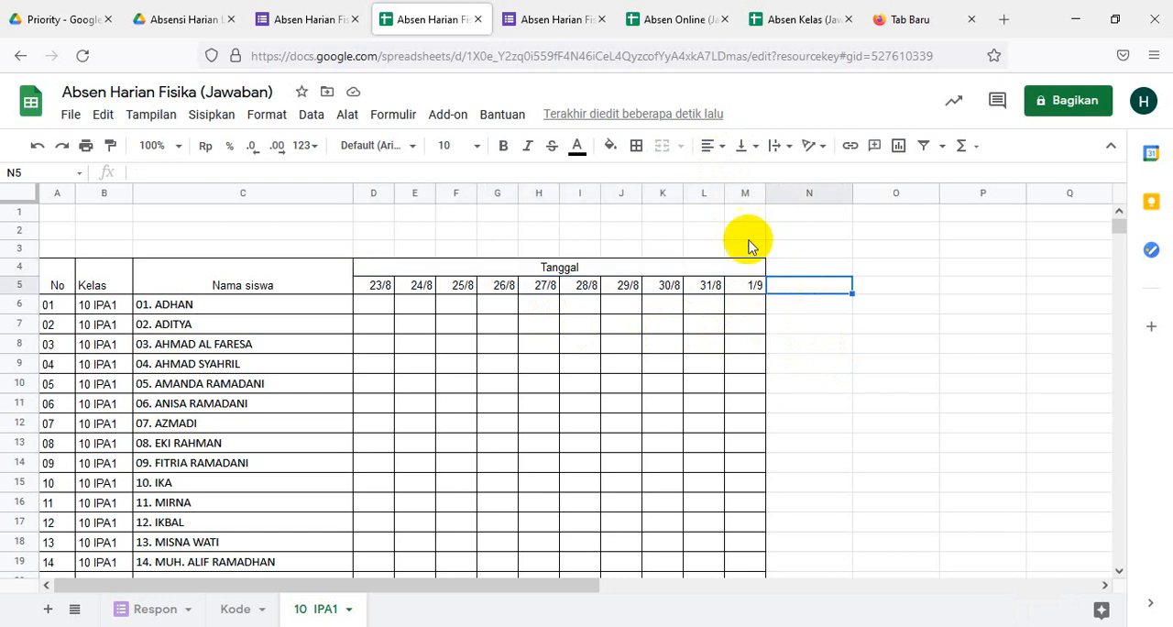
left_click(750, 194)
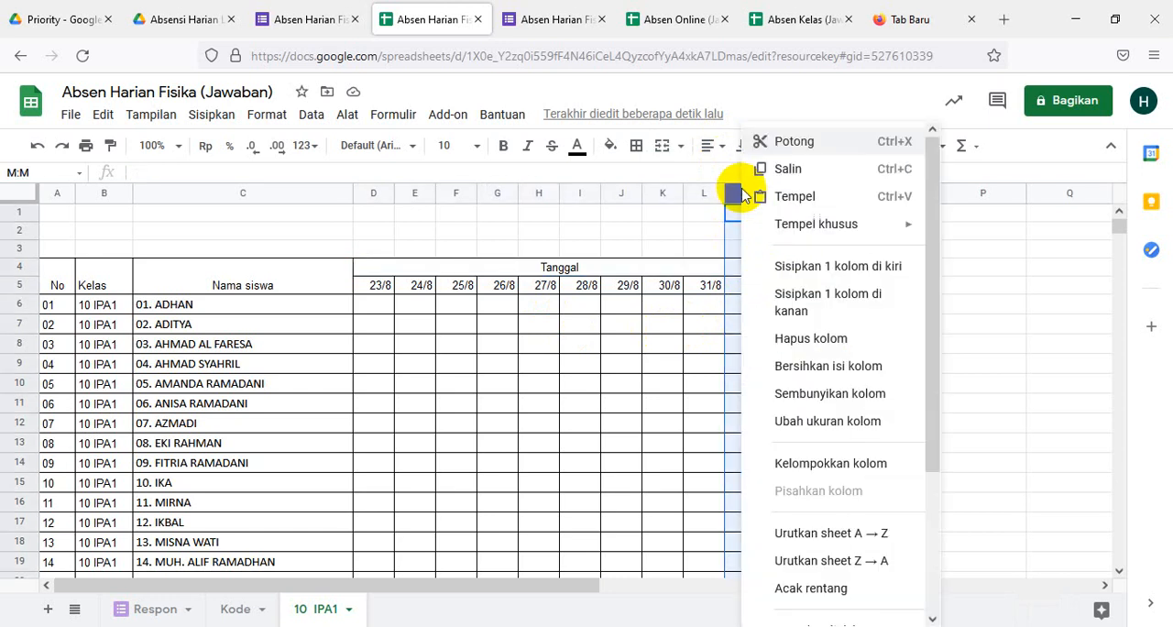
mouse_move(820, 231)
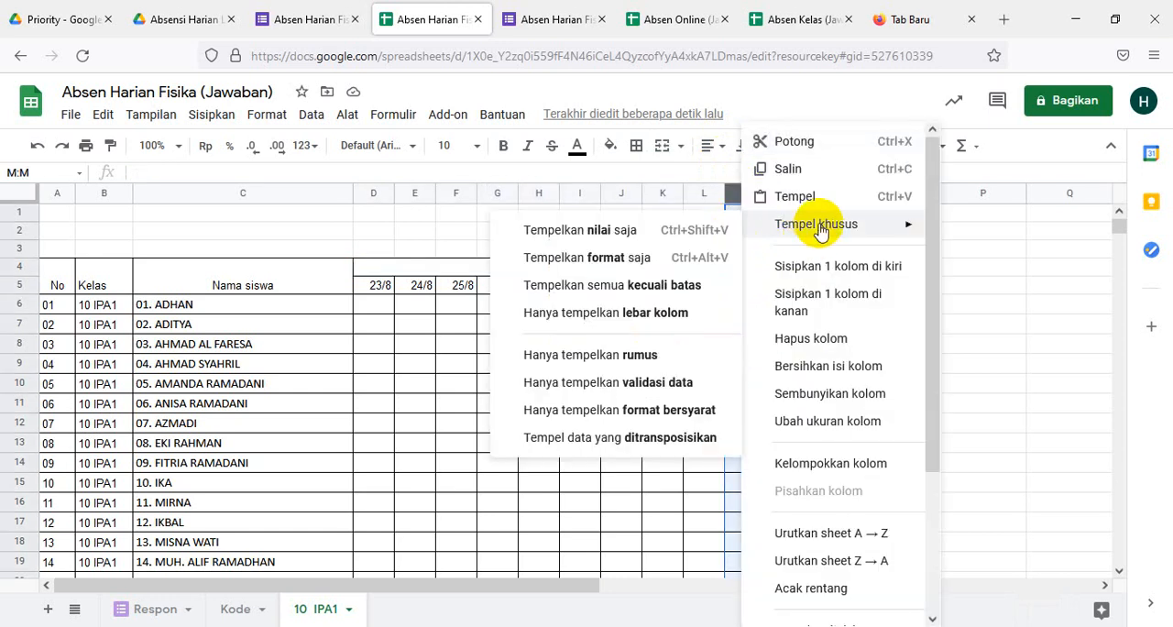
left_click(809, 339)
left_click(853, 344)
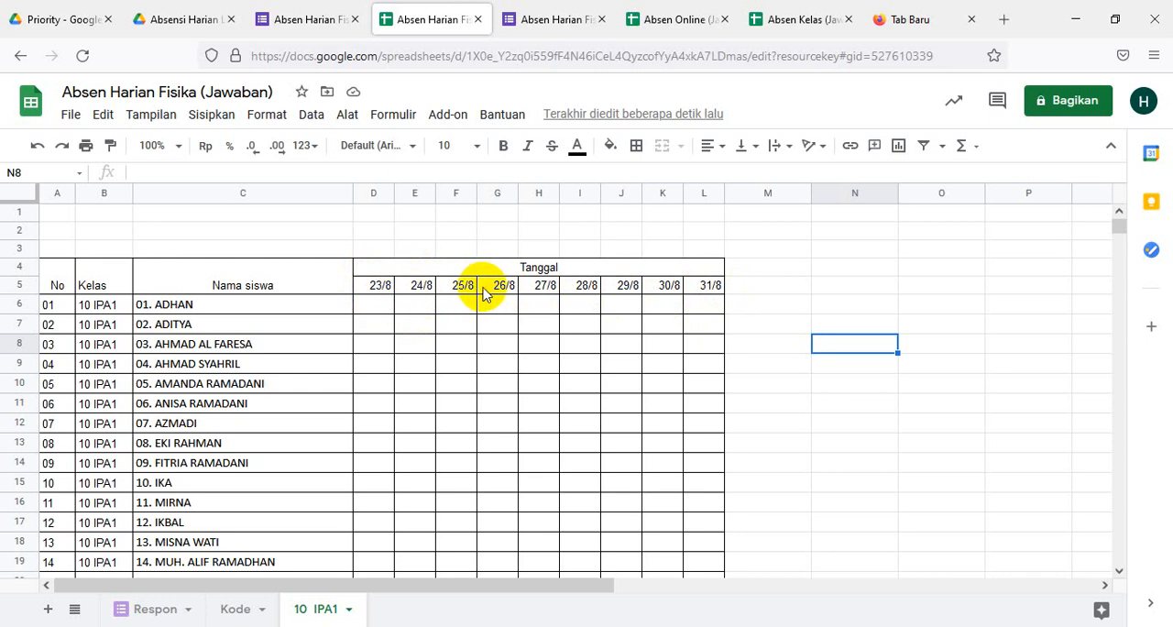
- Change the day of the first date in D5 so it reads 21/8
left_click(380, 286)
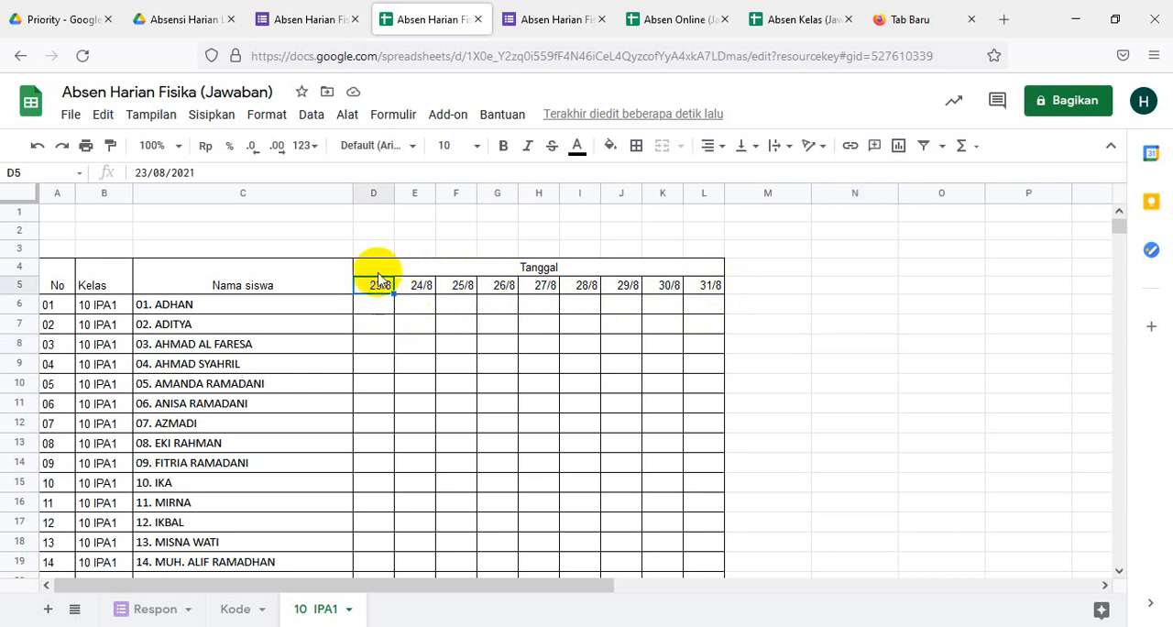
left_click(148, 172)
left_click_drag(137, 172, 149, 173)
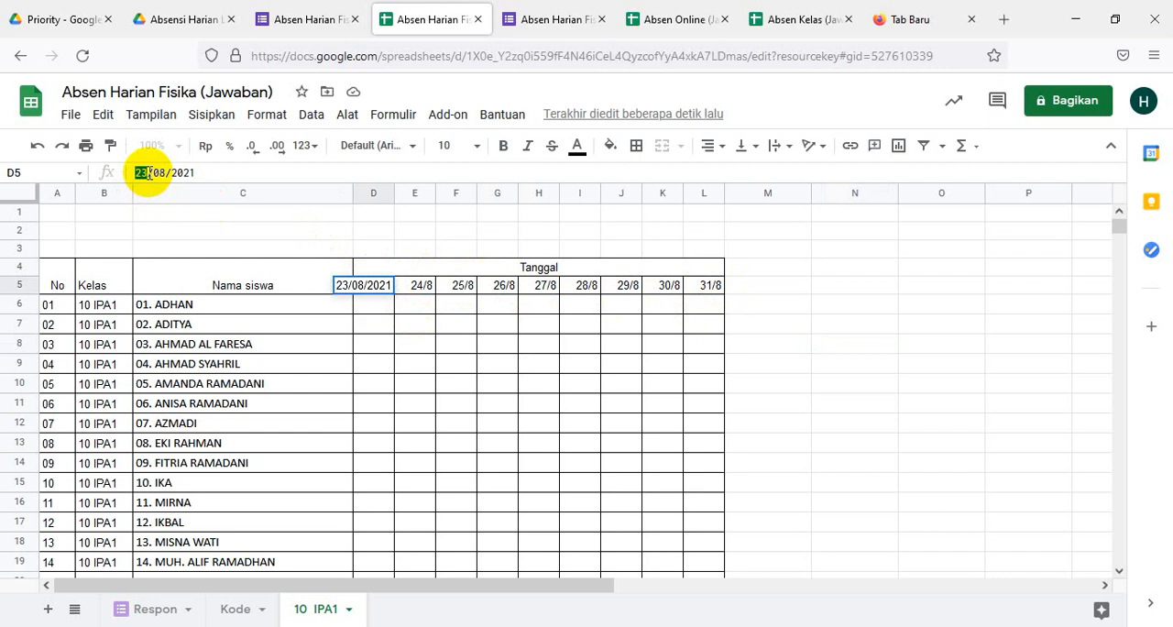
left_click(464, 399)
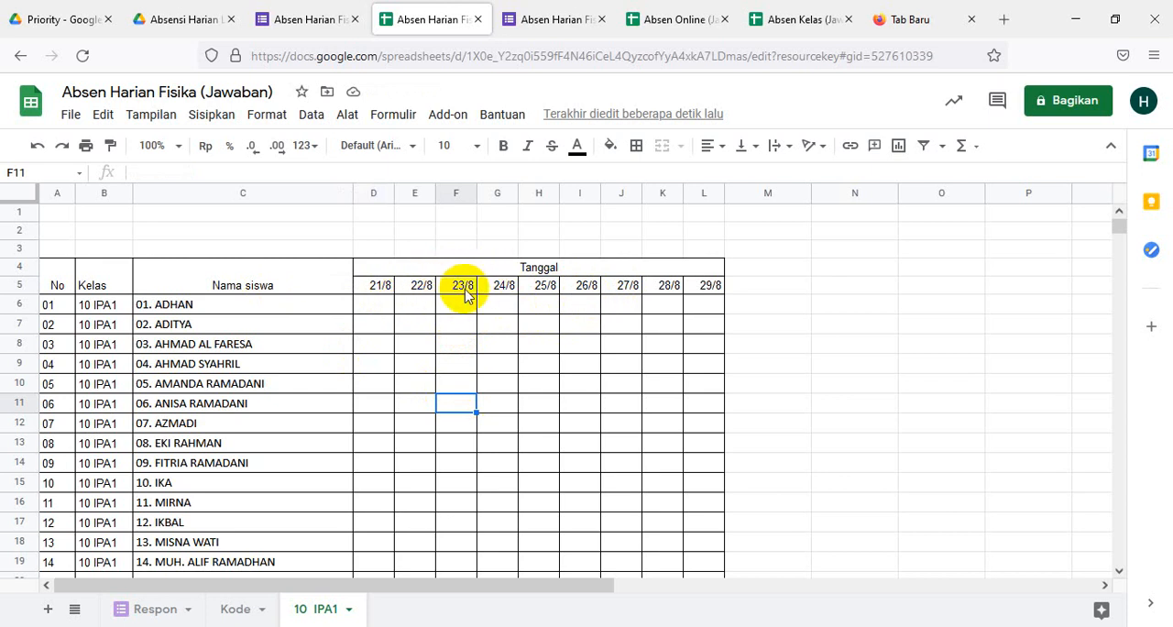
- Try replacing the date formula in E5 with the plain number 25
left_click(417, 285)
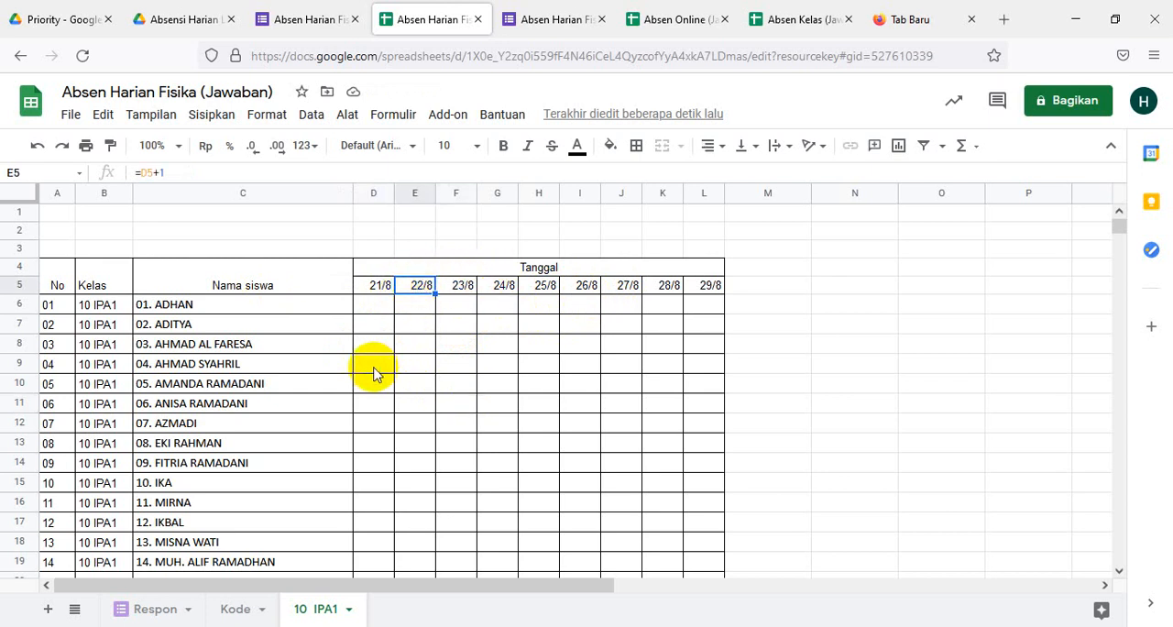
type("2")
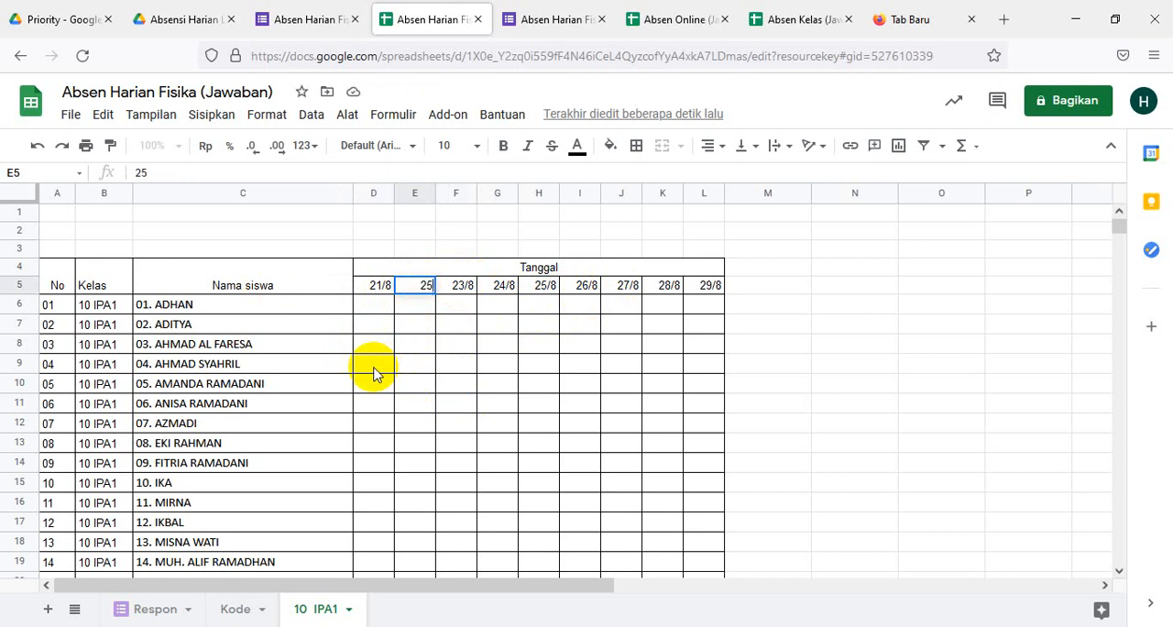
type("5")
left_click(479, 424)
- Enter the date 24/8 in E5 and check the formula in the neighbouring date cell F5
left_click(422, 288)
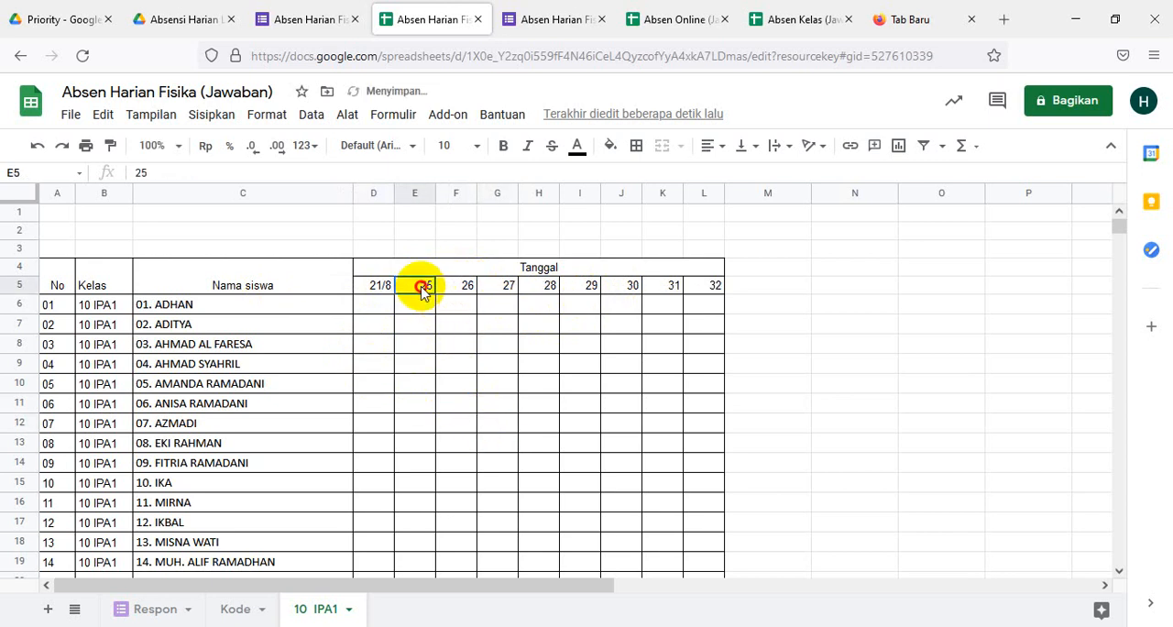
type("2")
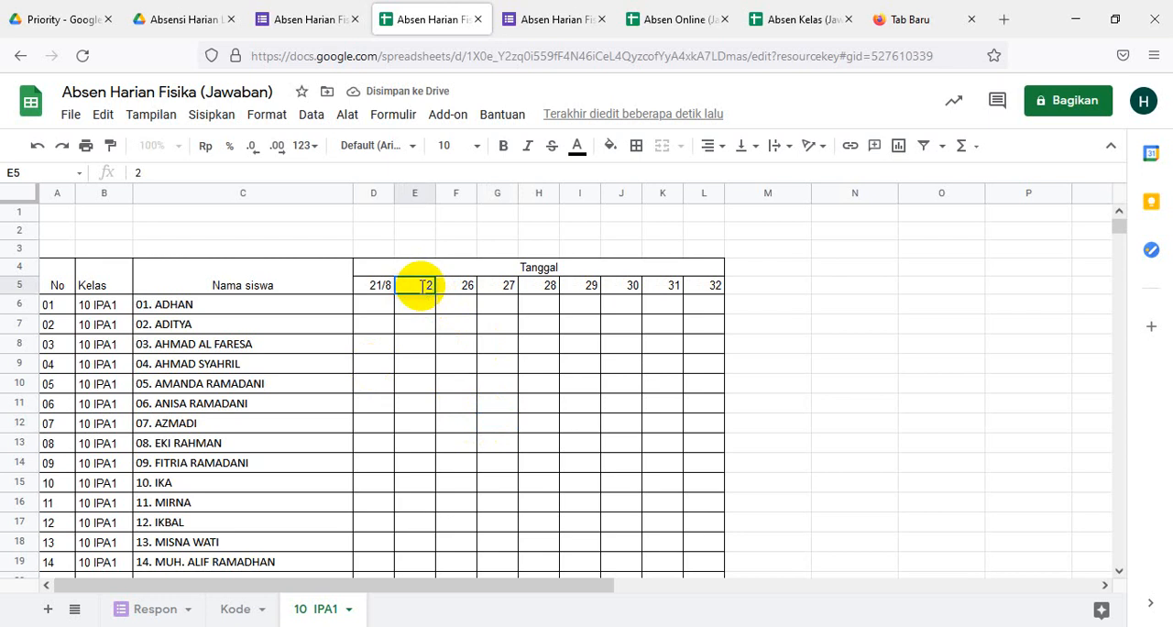
type("4/8")
key("Return")
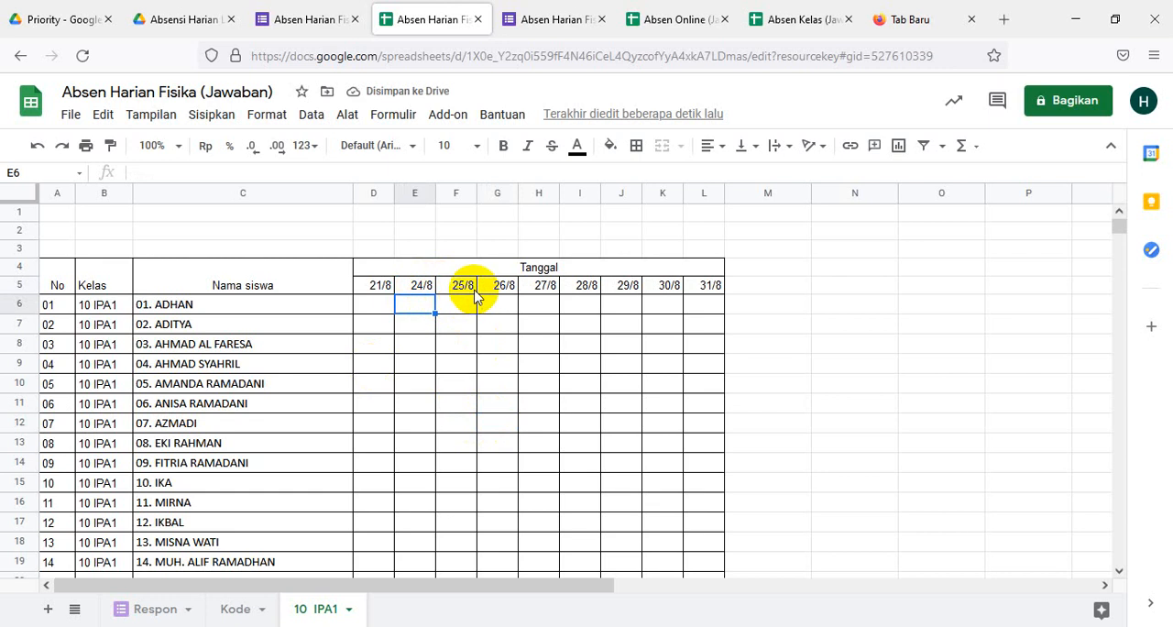
left_click(421, 289)
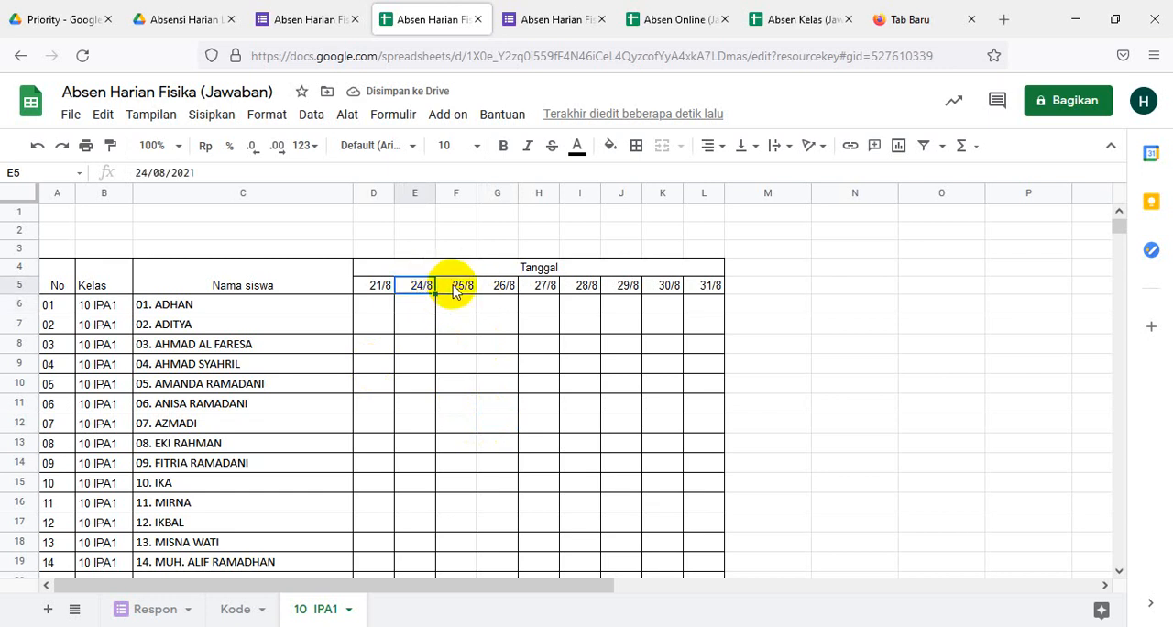
left_click(460, 289)
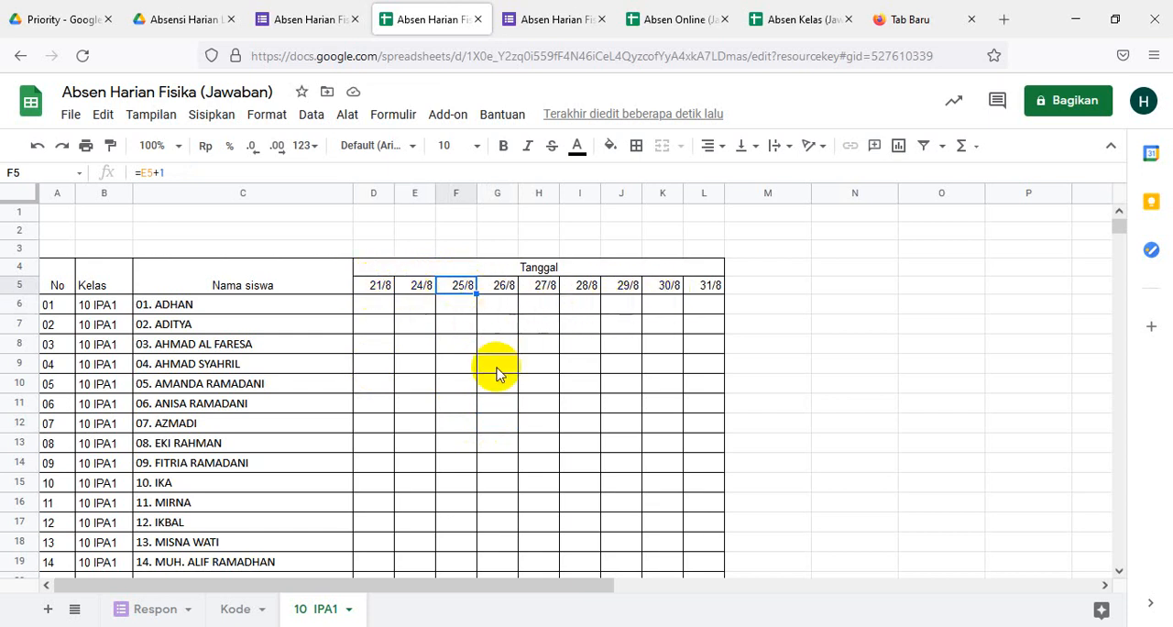
left_click(716, 198)
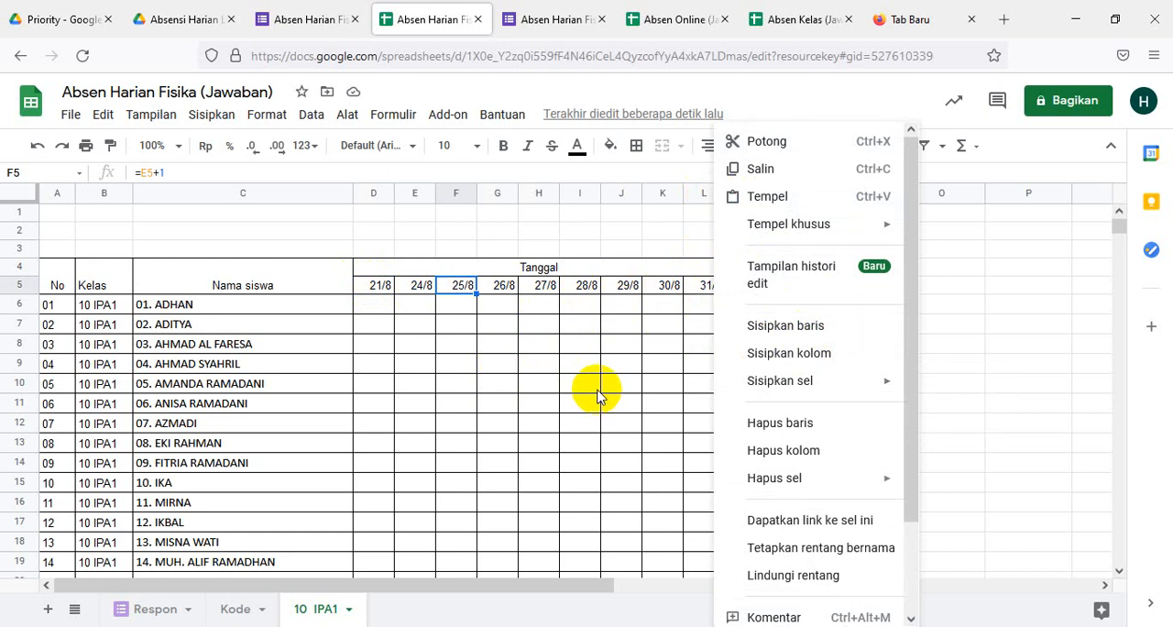
left_click(1063, 403)
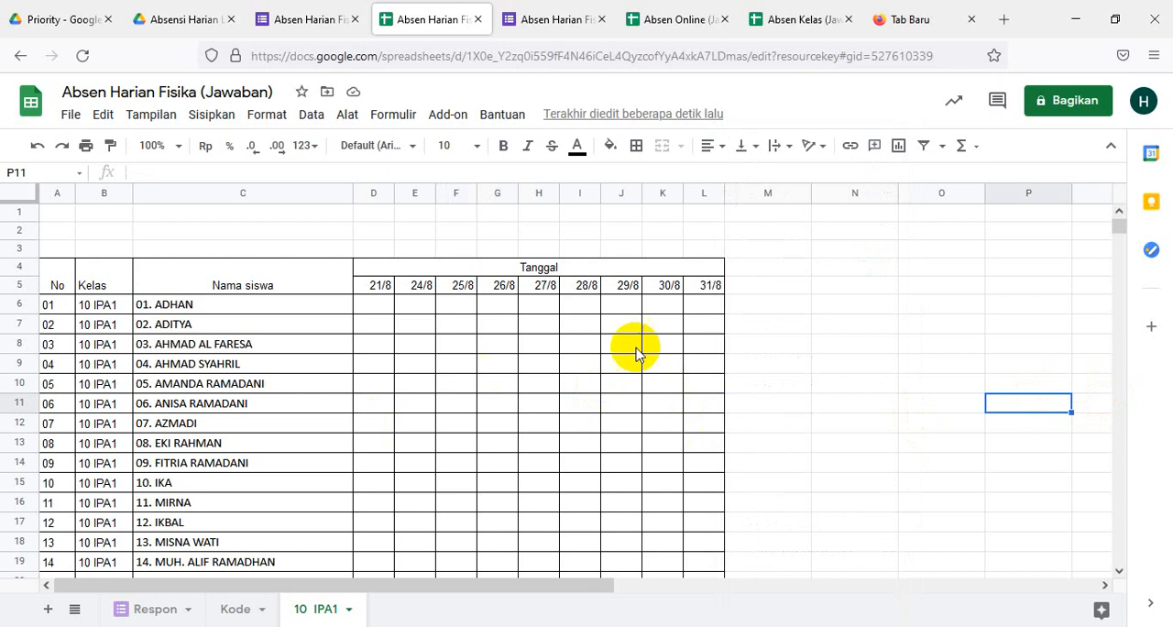
scroll(513, 386, "down", 5)
scroll(534, 397, "up", 3)
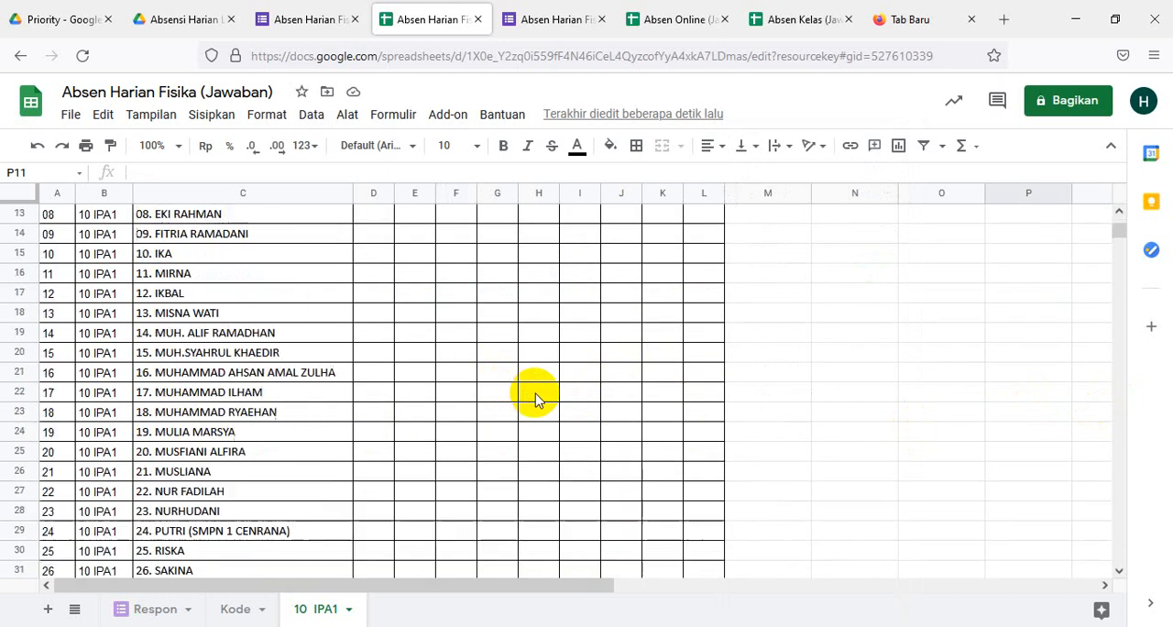
scroll(536, 398, "up", 3)
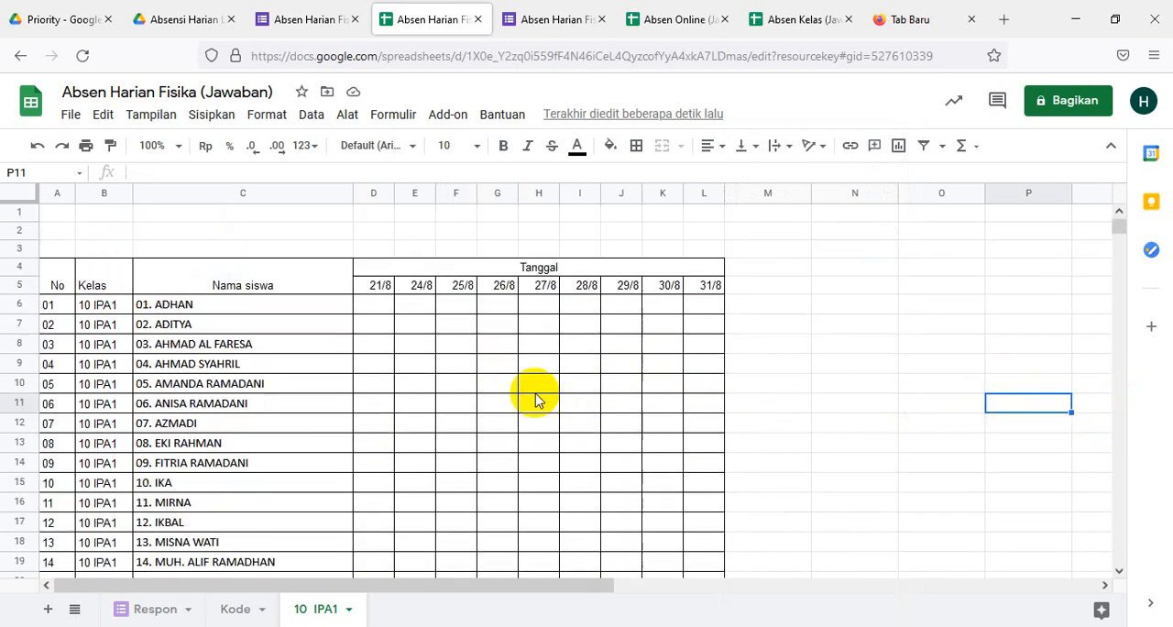
- Insert three blank rows above row 2 to make room for header information over the attendance table
left_click(14, 230)
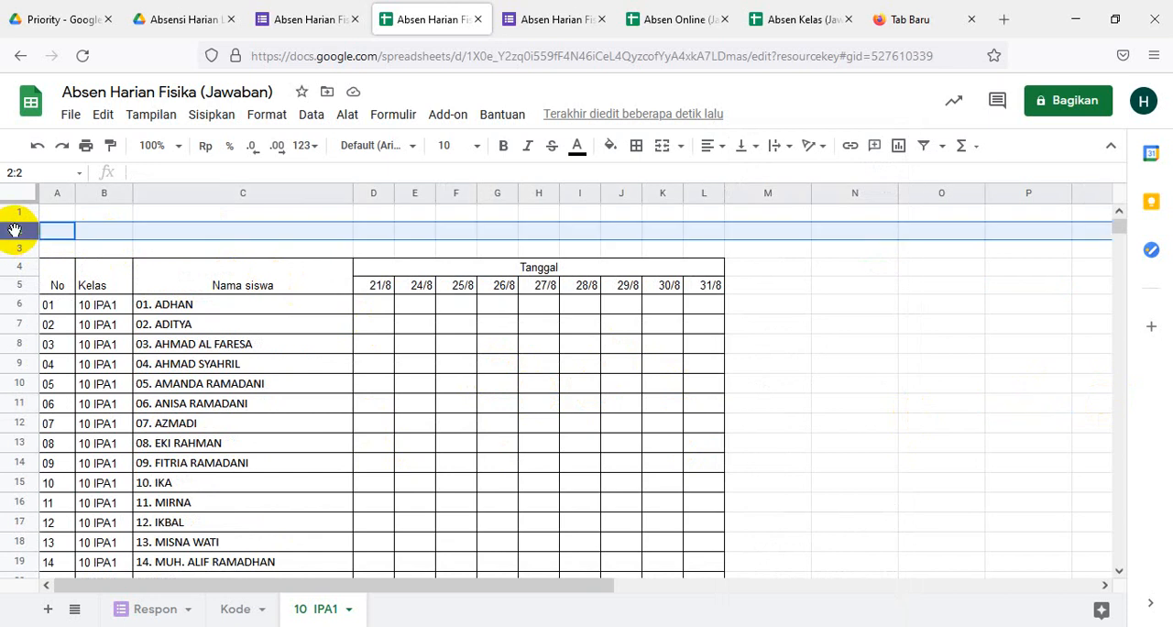
right_click(14, 230)
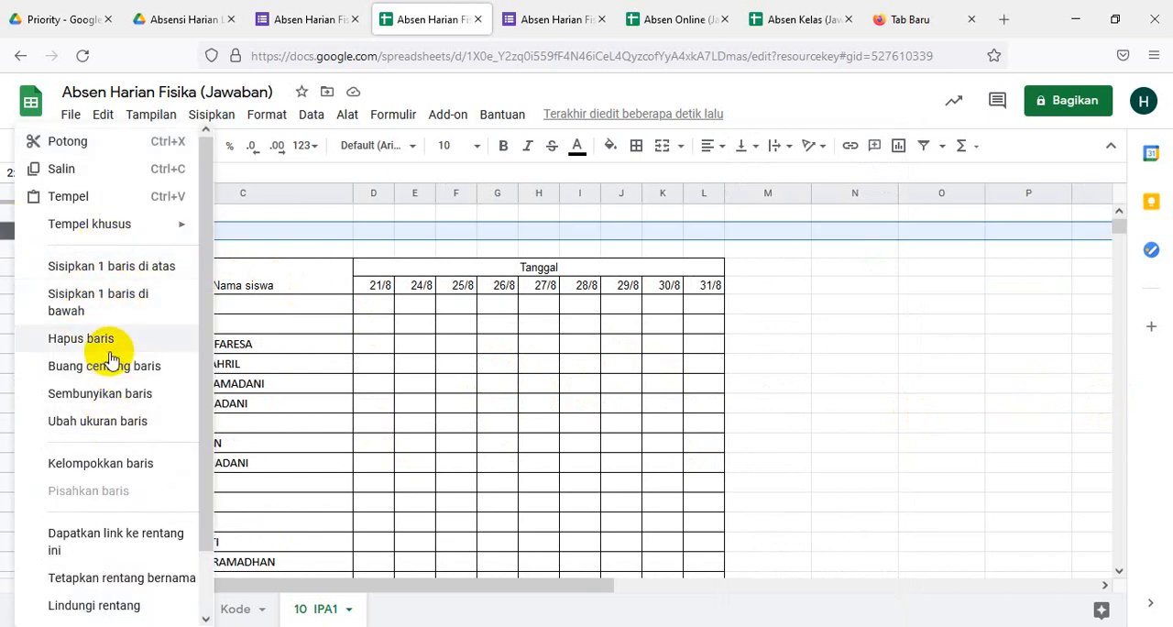
left_click(133, 267)
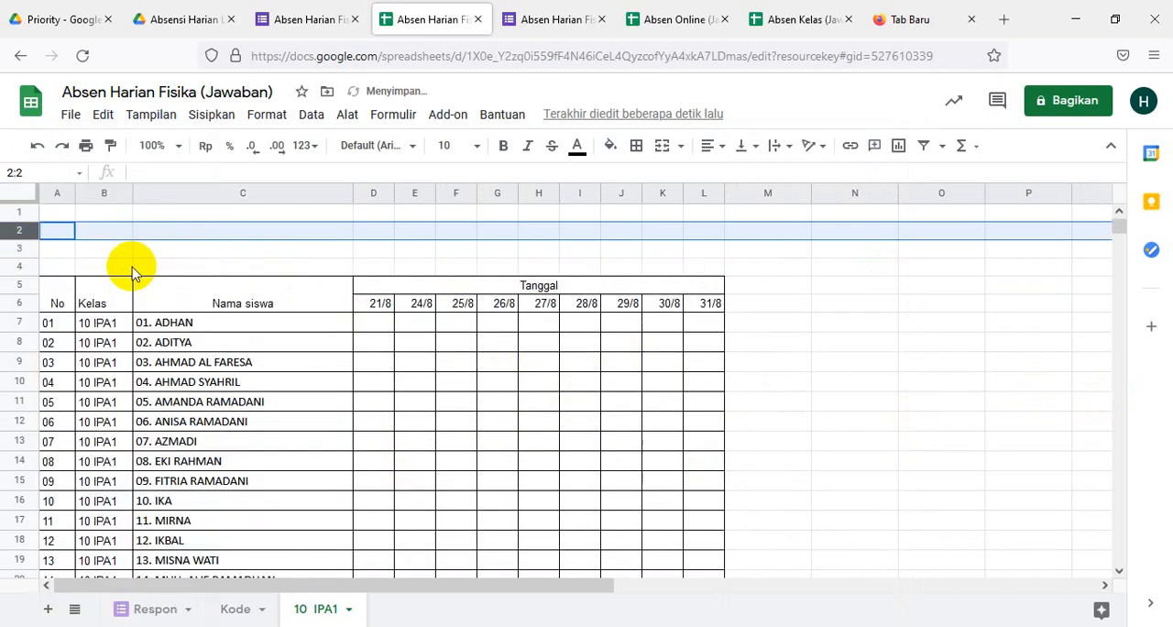
right_click(21, 234)
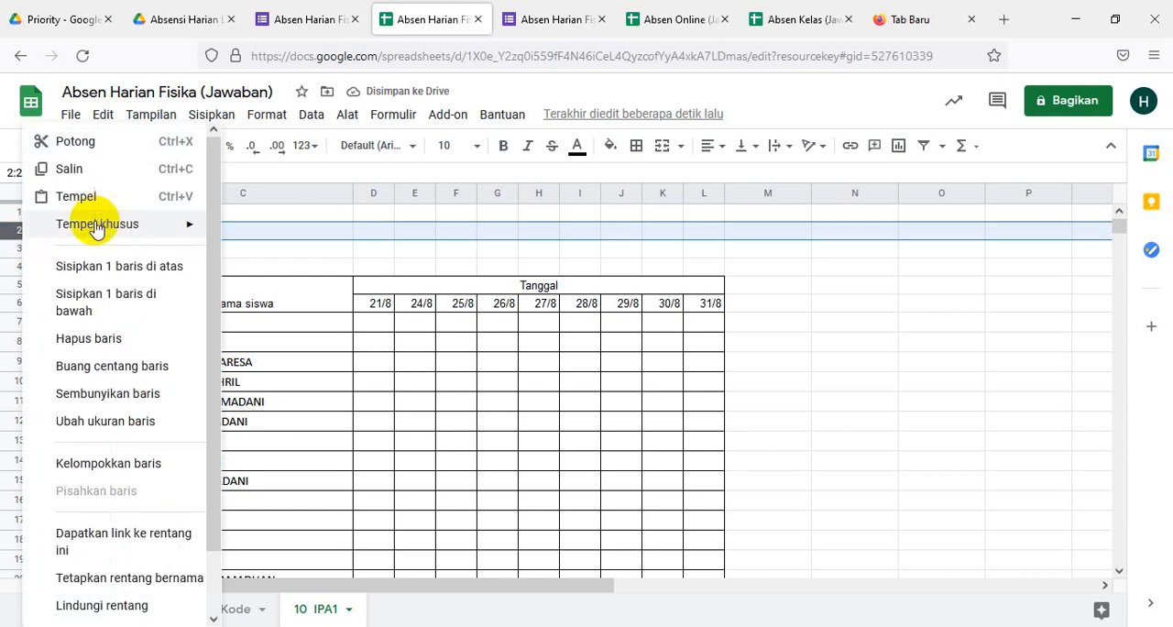
left_click(101, 268)
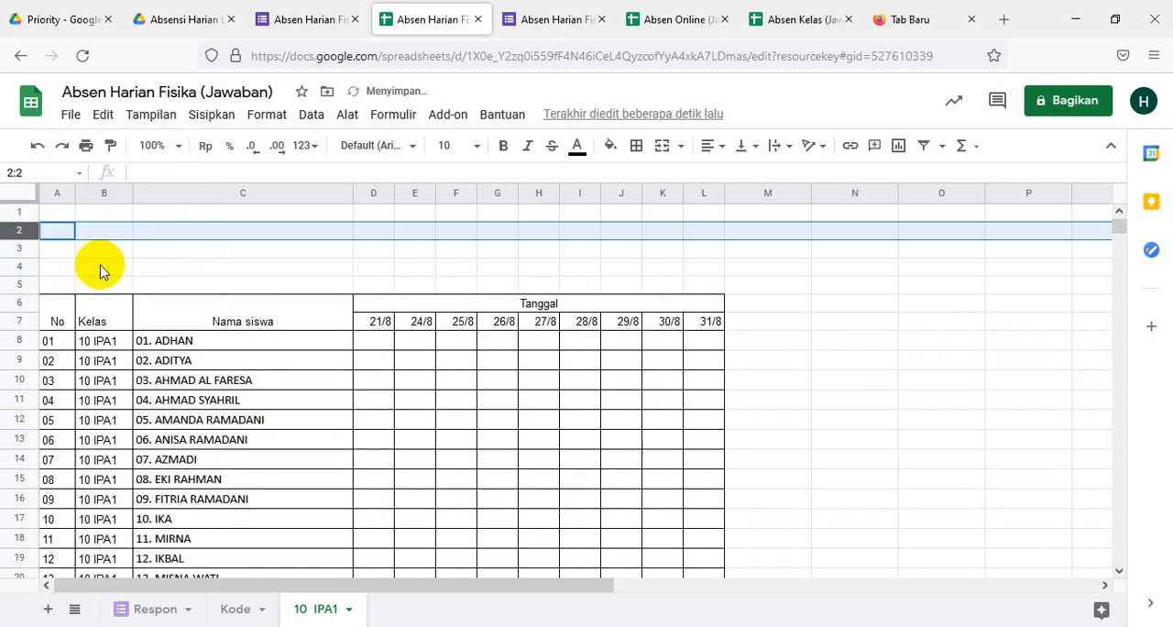
right_click(21, 233)
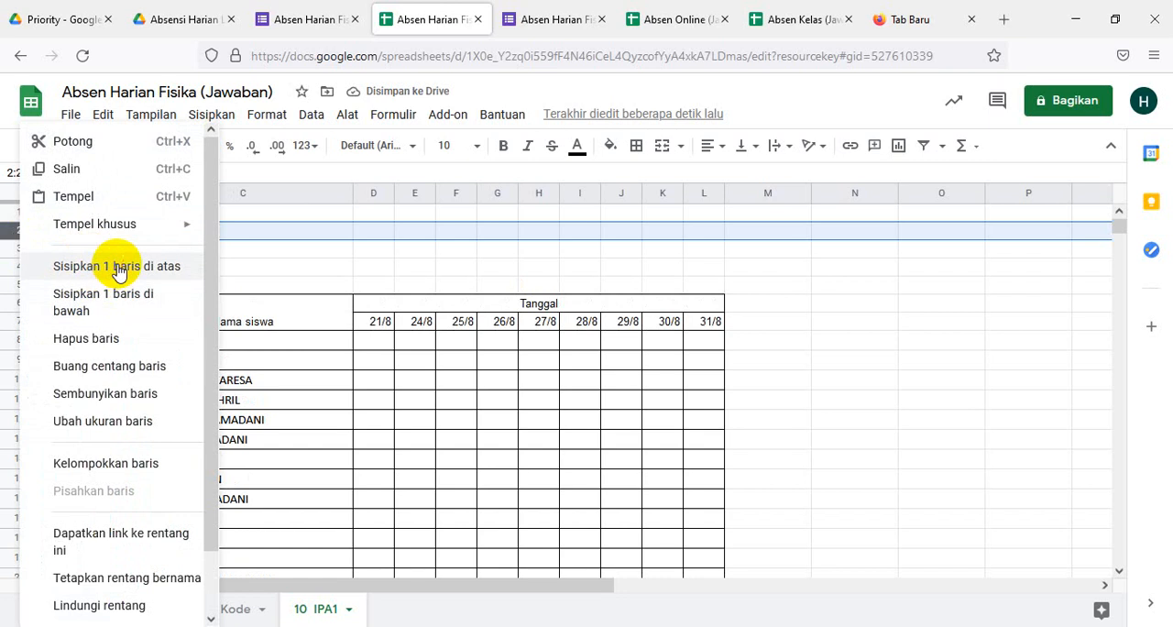
left_click(109, 266)
left_click(412, 267)
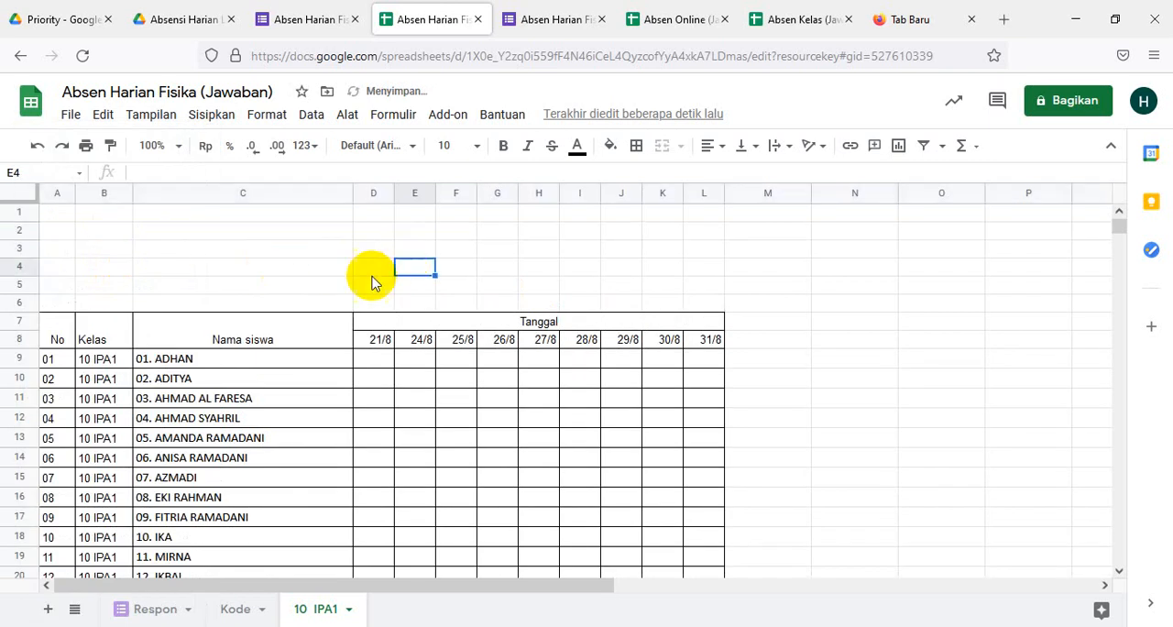
- Enter the labels Nama Pengajar, Mapel and Bulan in cells A4, A5 and A6
left_click(56, 266)
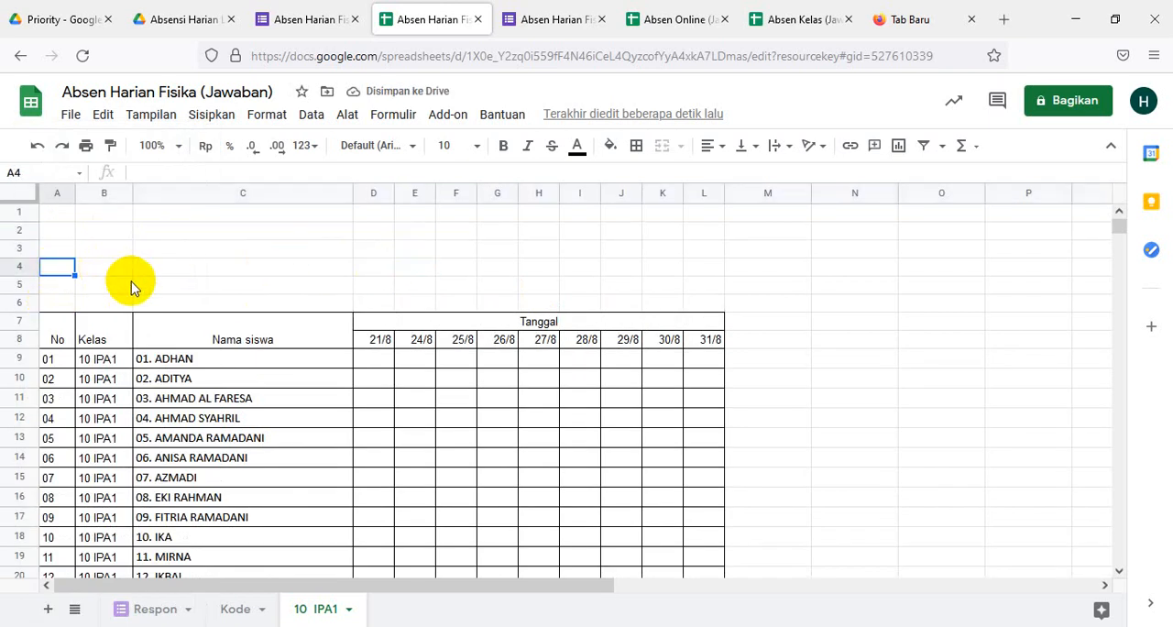
type("Na")
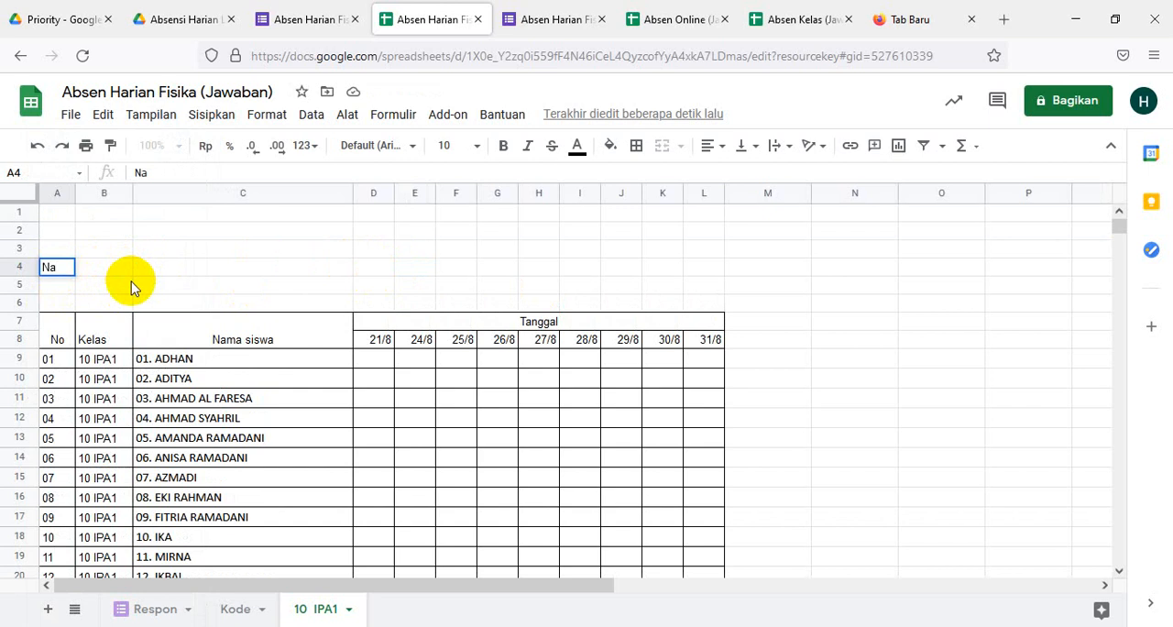
type("ma P")
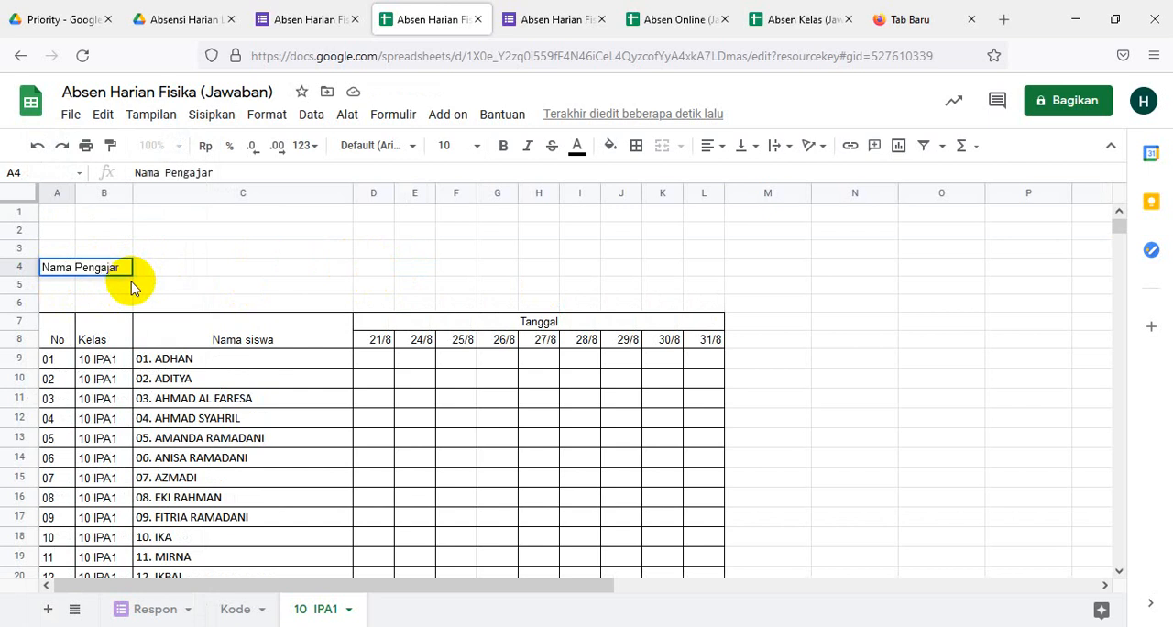
type("engajar")
left_click(58, 288)
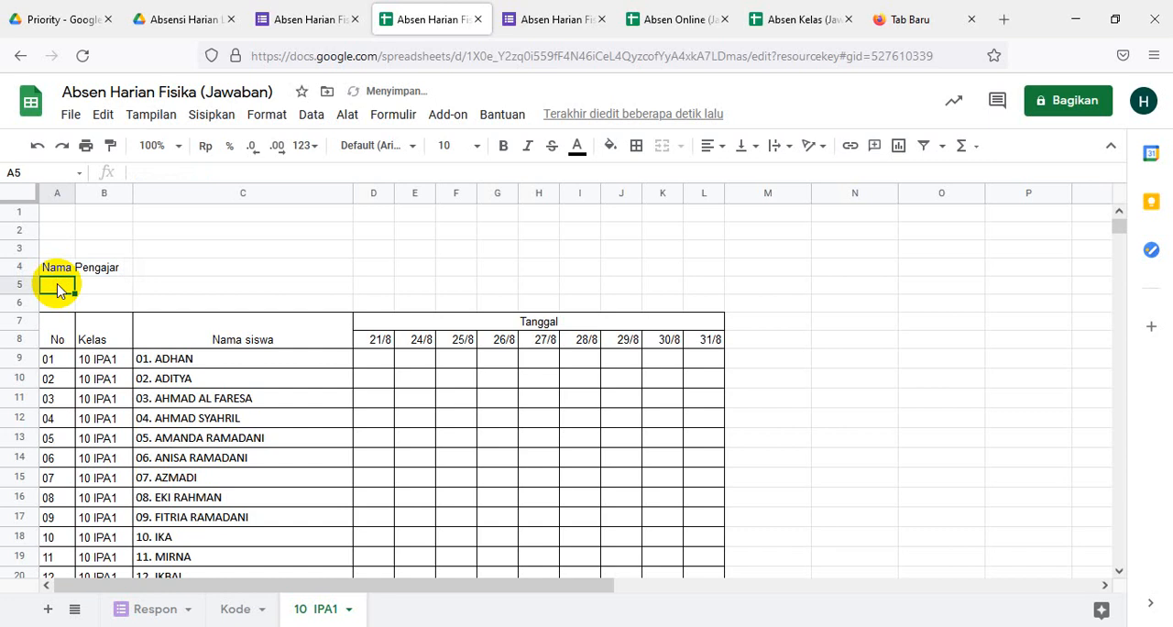
type("Map")
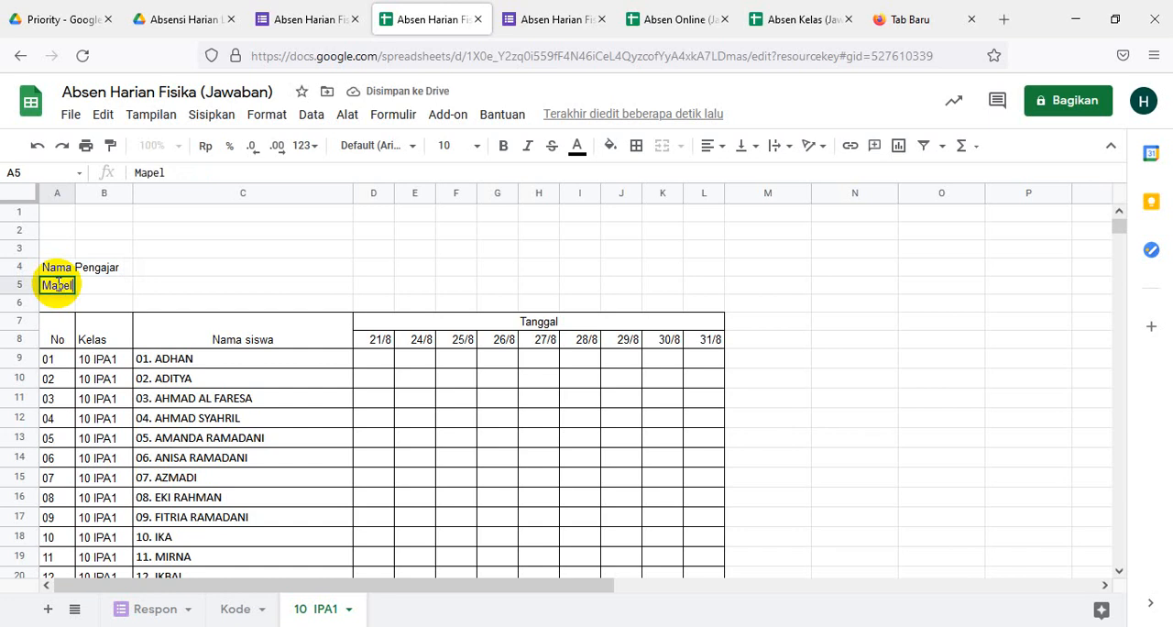
type("el")
left_click(44, 307)
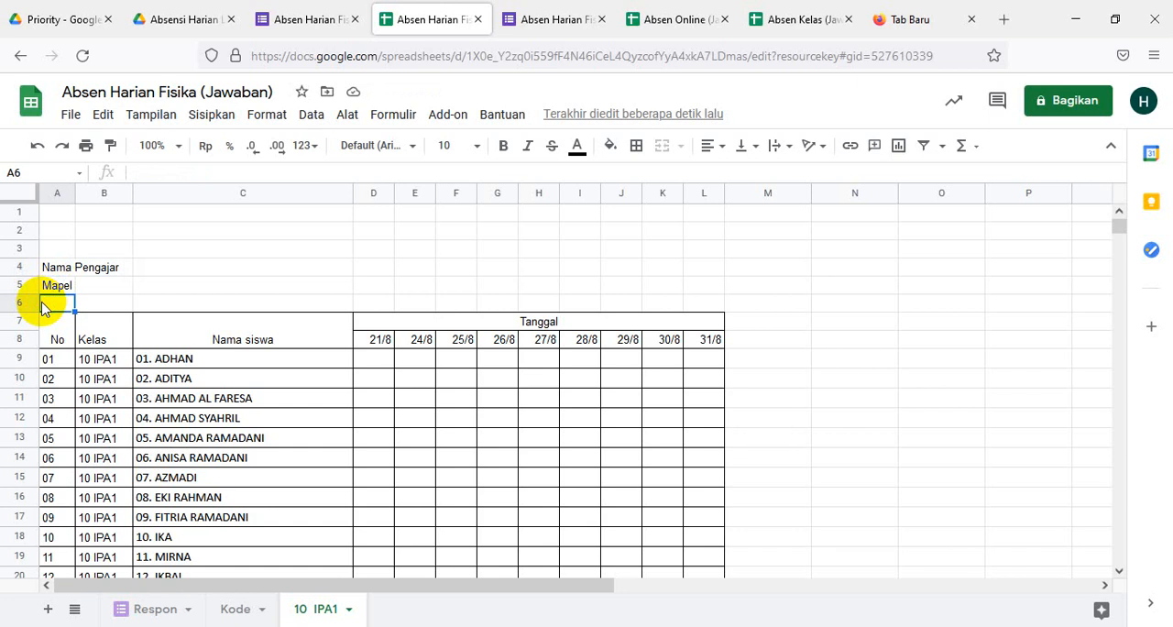
type("Bulan")
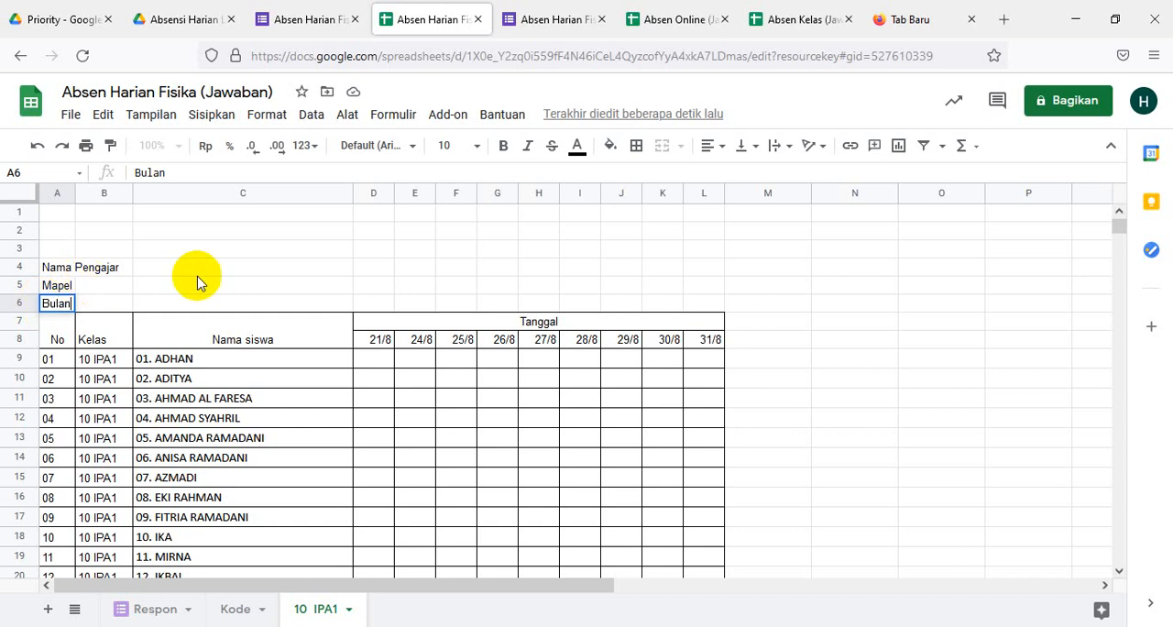
- Enter a colon in C4 beside Nama Pengajar and ": Fisika" in C5 beside Mapel
left_click(151, 268)
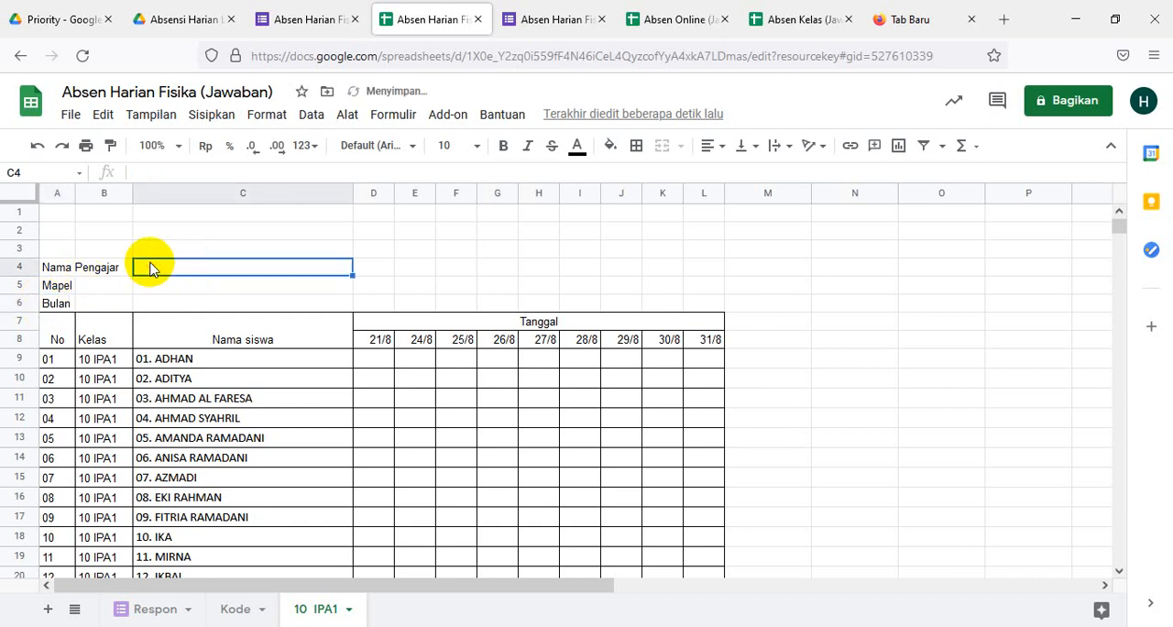
type(":")
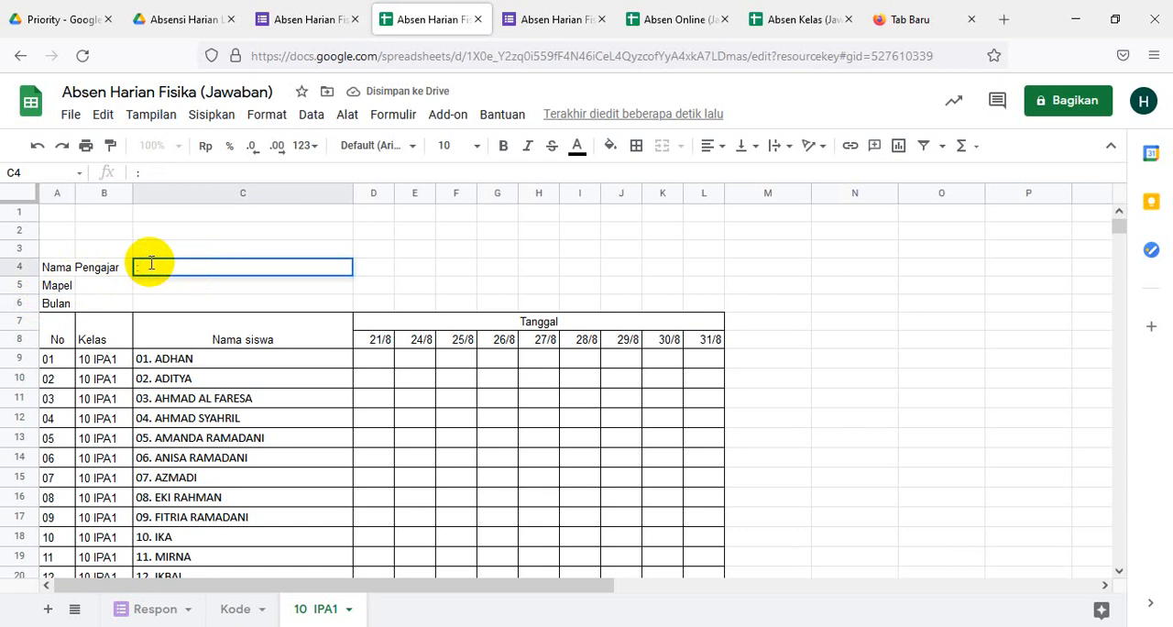
left_click(144, 293)
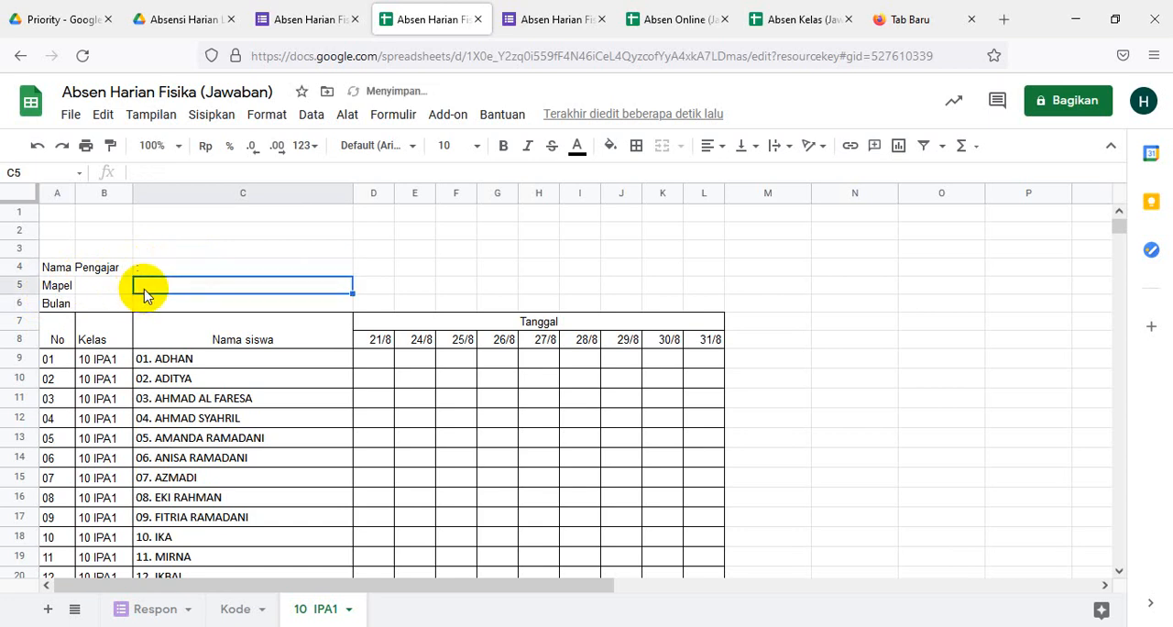
type(": Fisika")
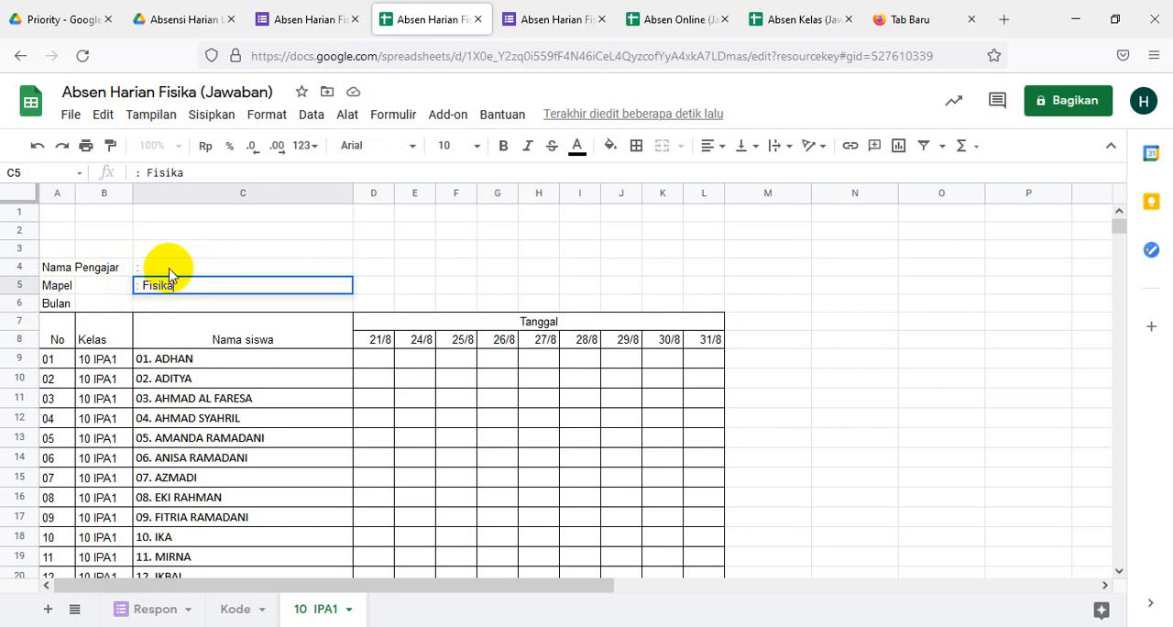
- Add the teacher's full name after the colon in C4 and enter ": Agustus" in C6 beside Bulan
left_click(167, 265)
left_click(165, 168)
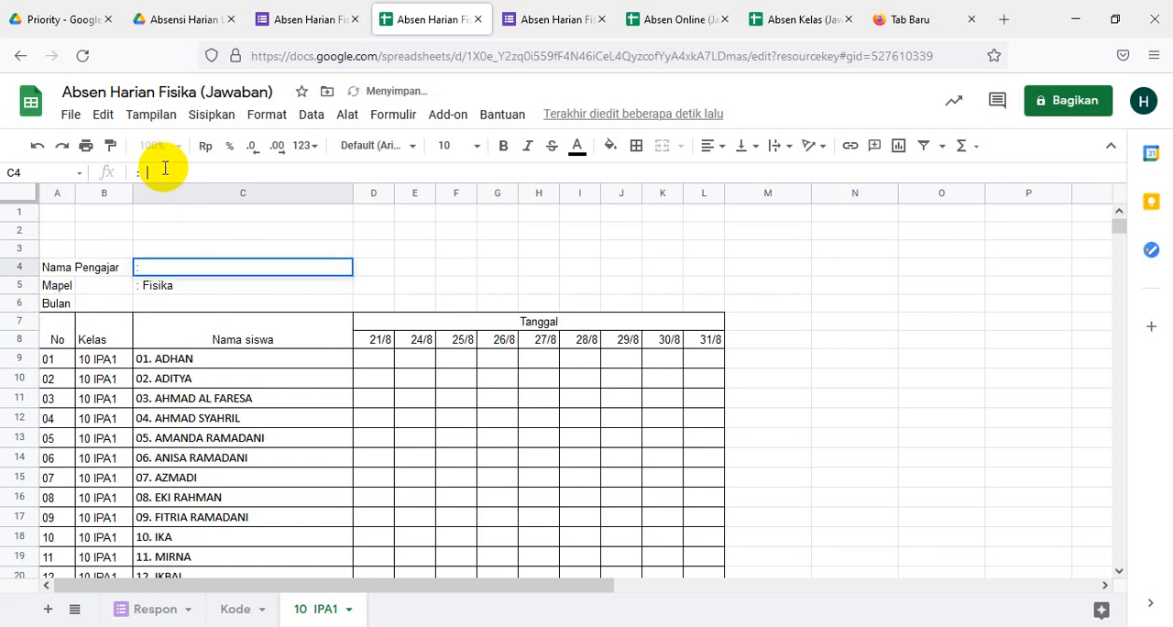
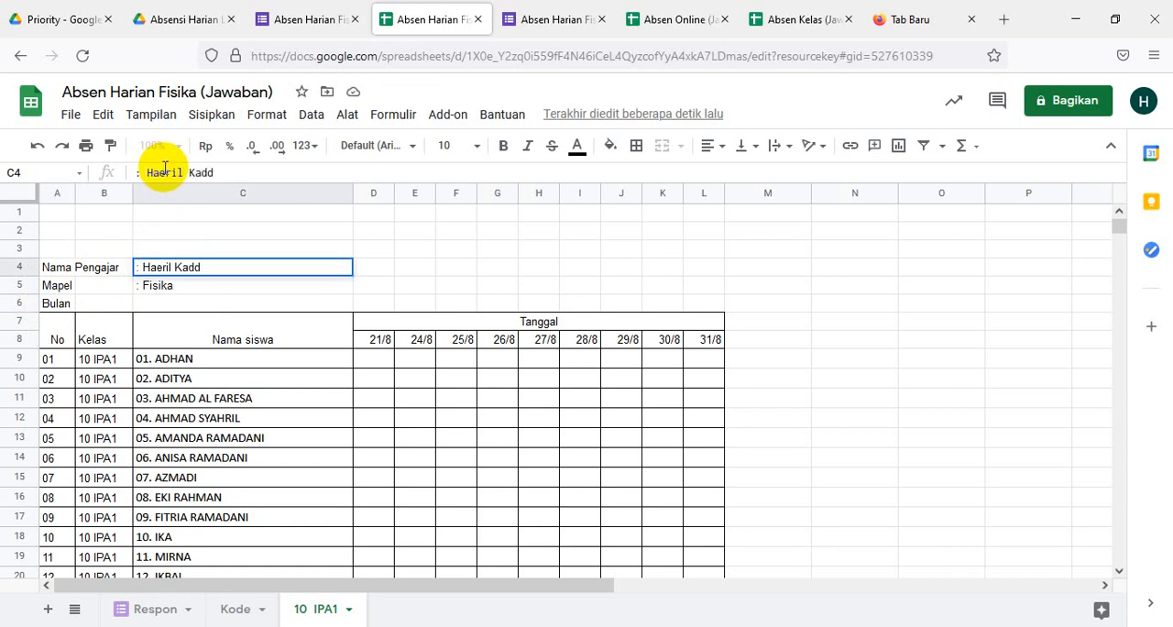
left_click(163, 307)
type("A")
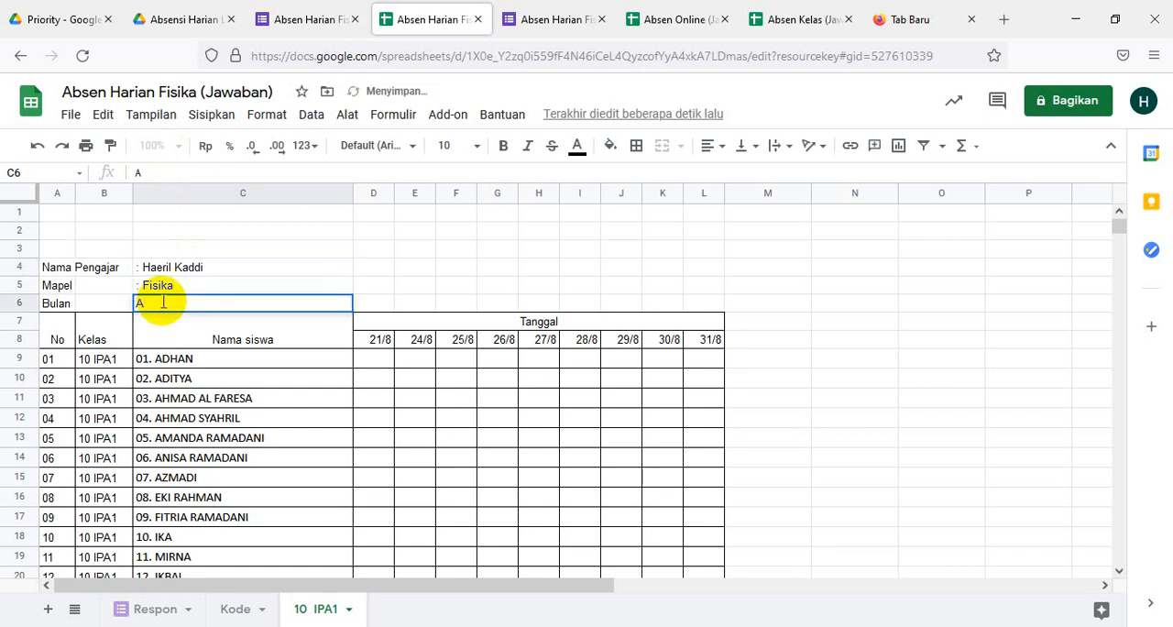
key("BackSpace")
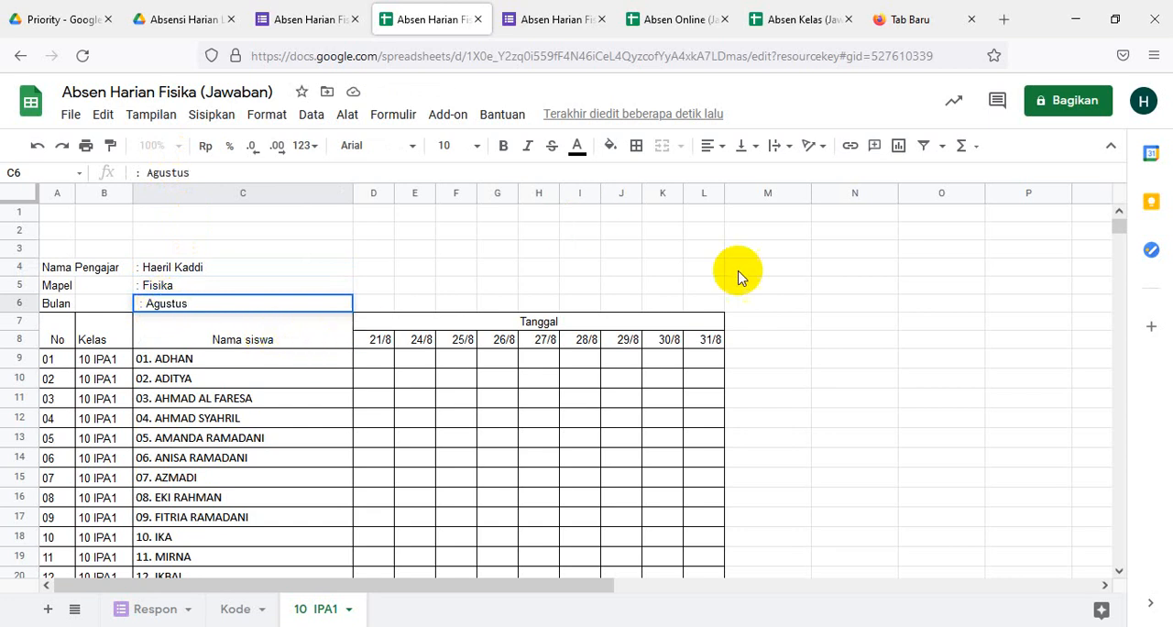
left_click(817, 339)
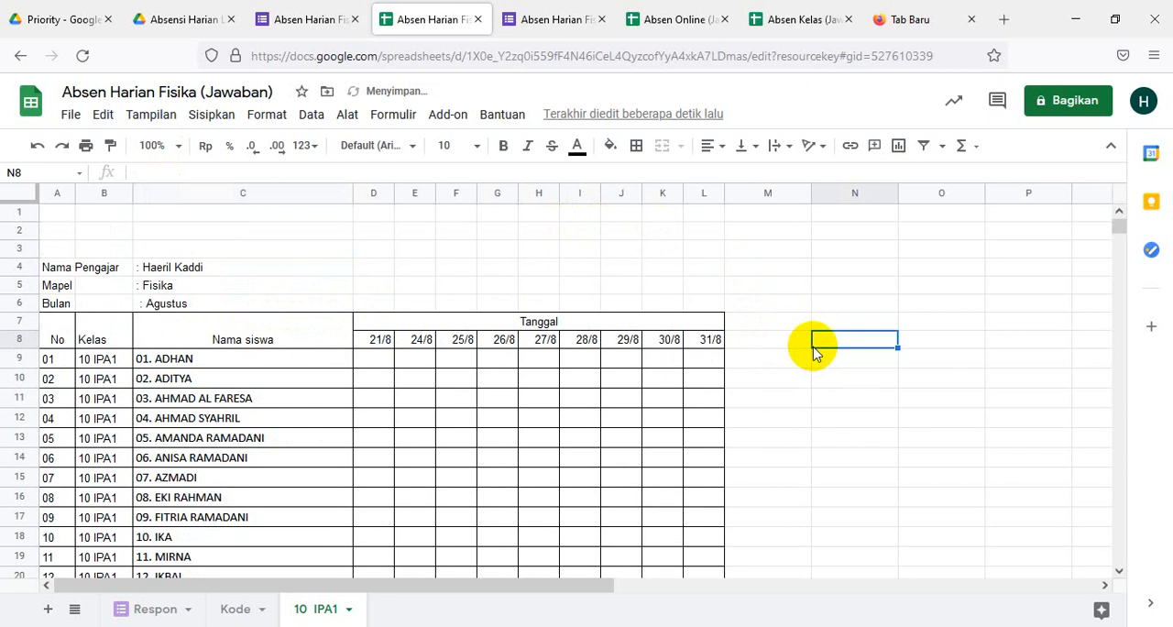
scroll(816, 353, "down", 10)
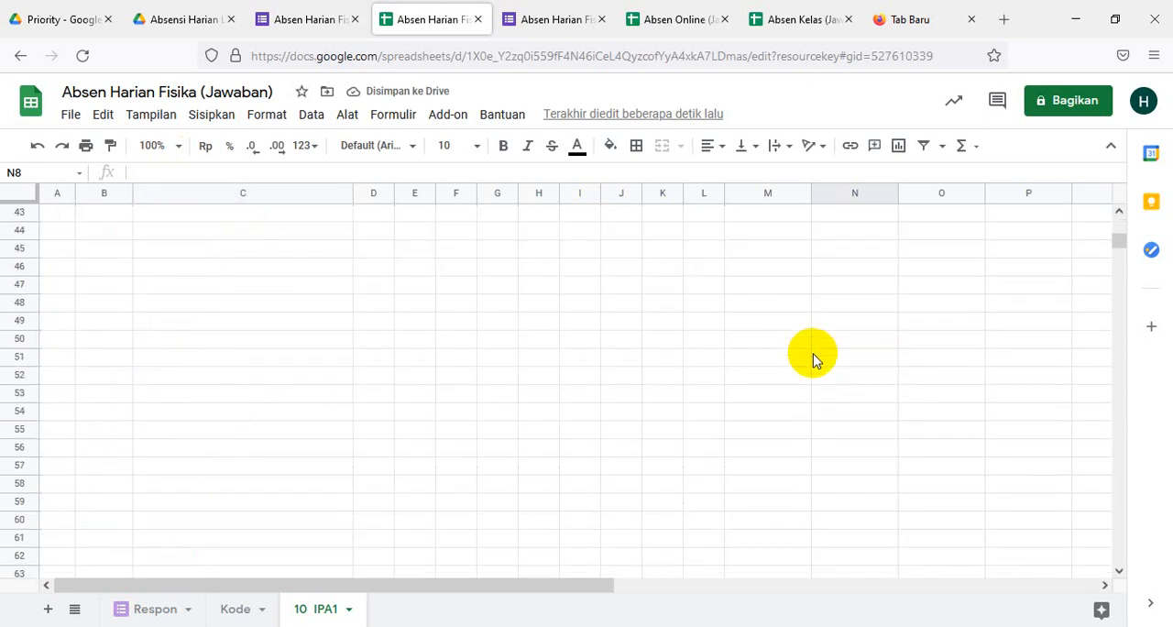
scroll(816, 358, "up", 8)
scroll(815, 357, "down", 3)
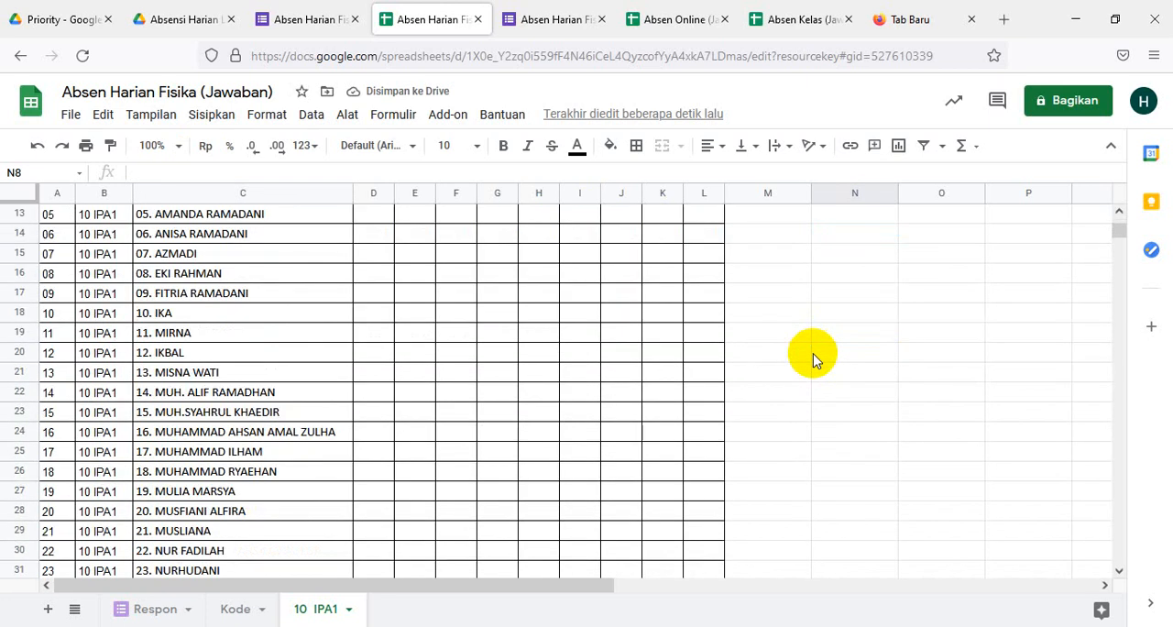
scroll(814, 357, "down", 2)
scroll(814, 358, "up", 4)
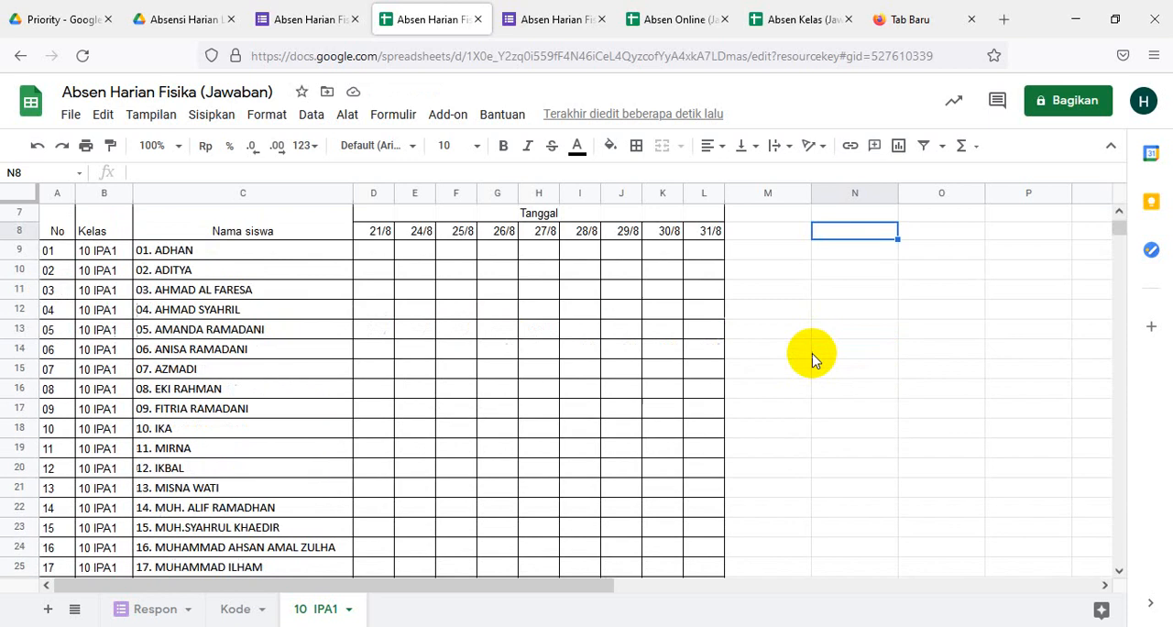
scroll(813, 359, "up", 2)
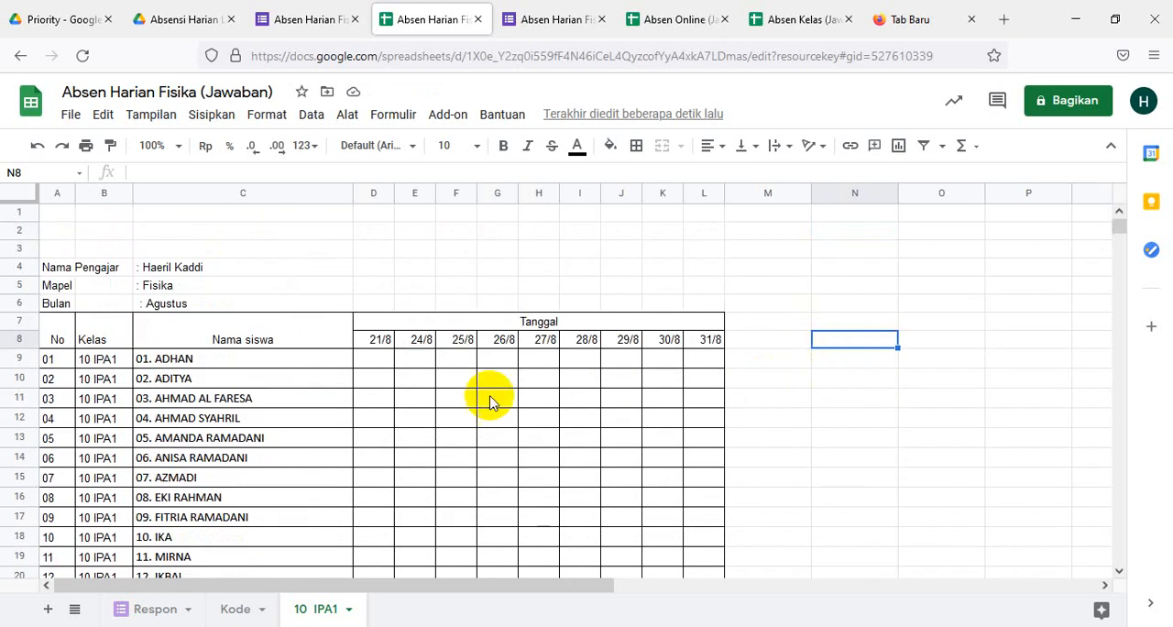
left_click(377, 368)
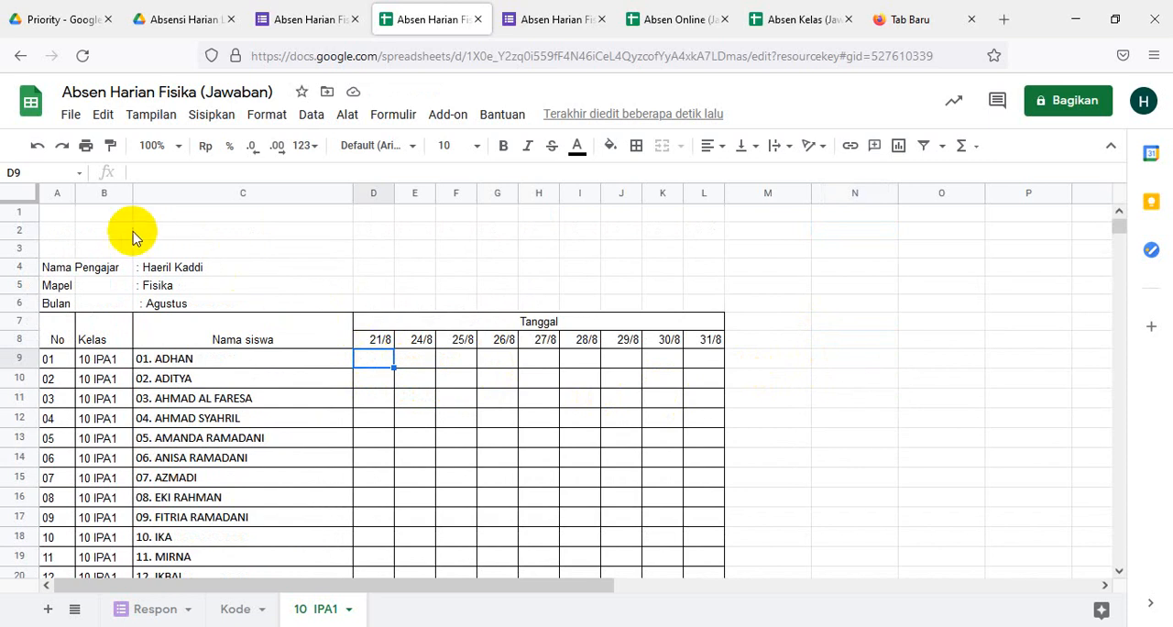
- Merge cells A2:L2 into one title cell and centre its horizontal alignment
left_click_drag(57, 232, 705, 230)
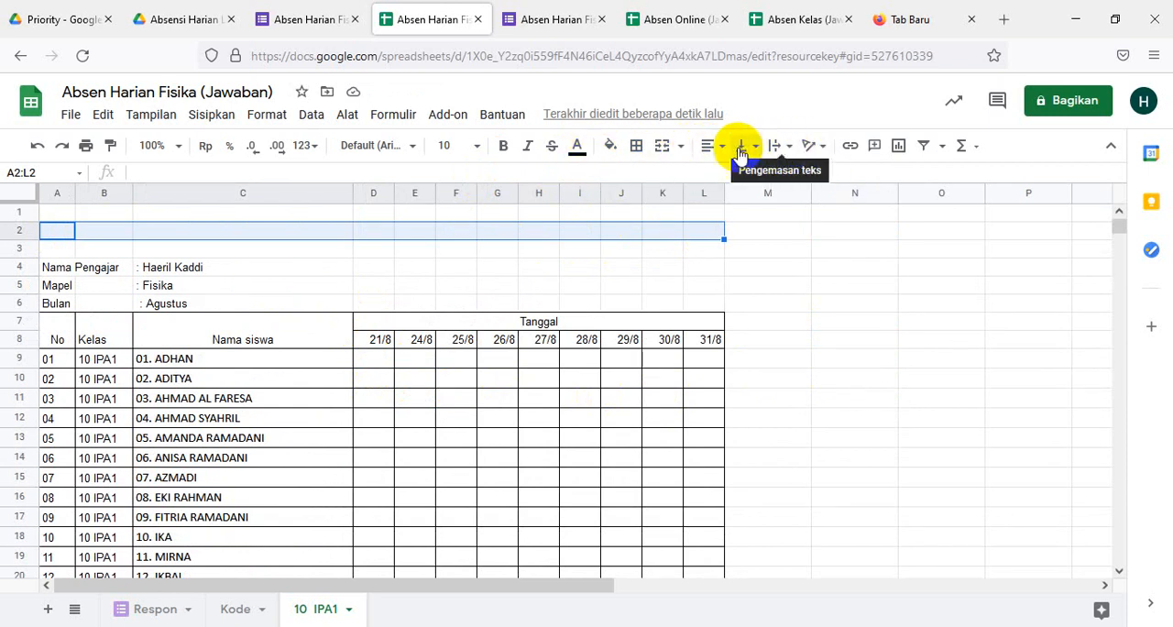
left_click(661, 149)
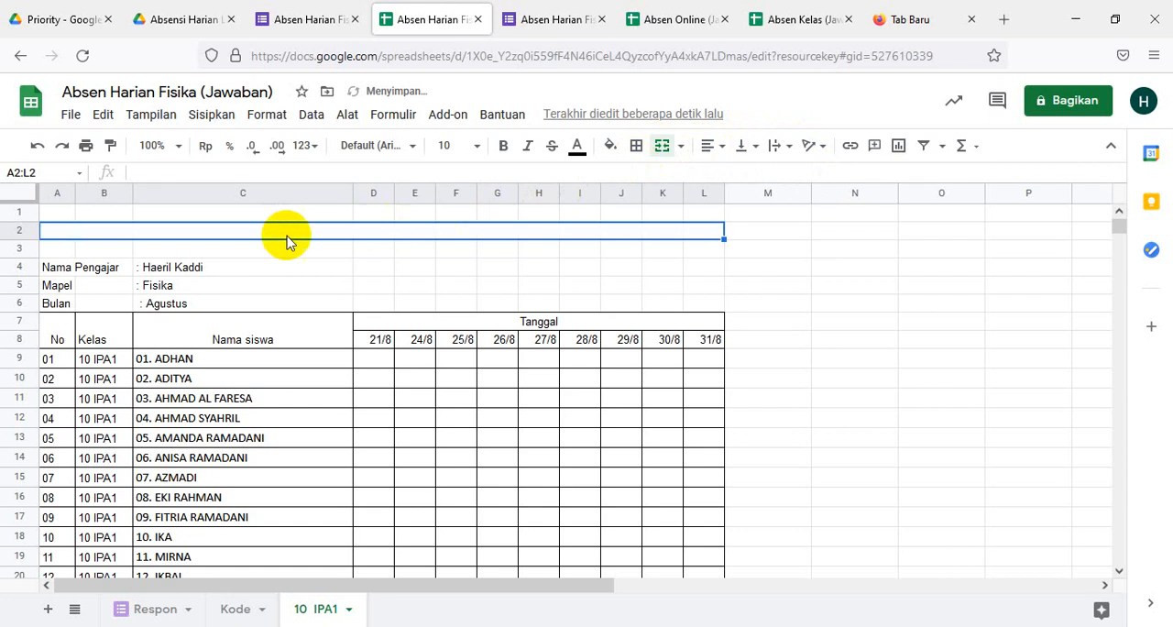
left_click(714, 148)
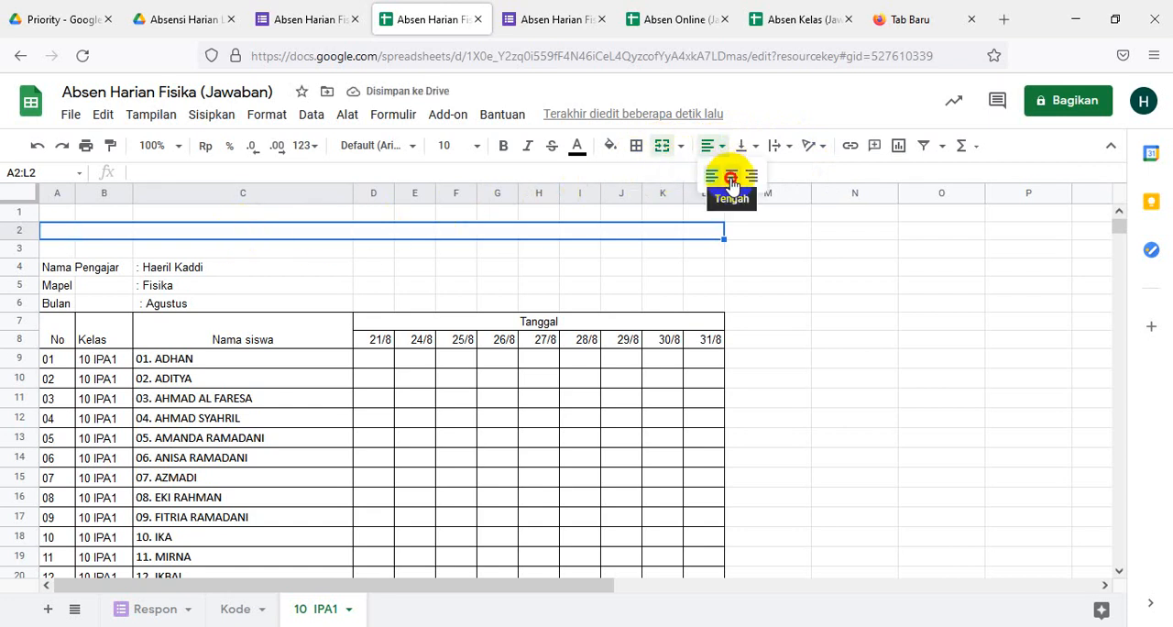
left_click(730, 179)
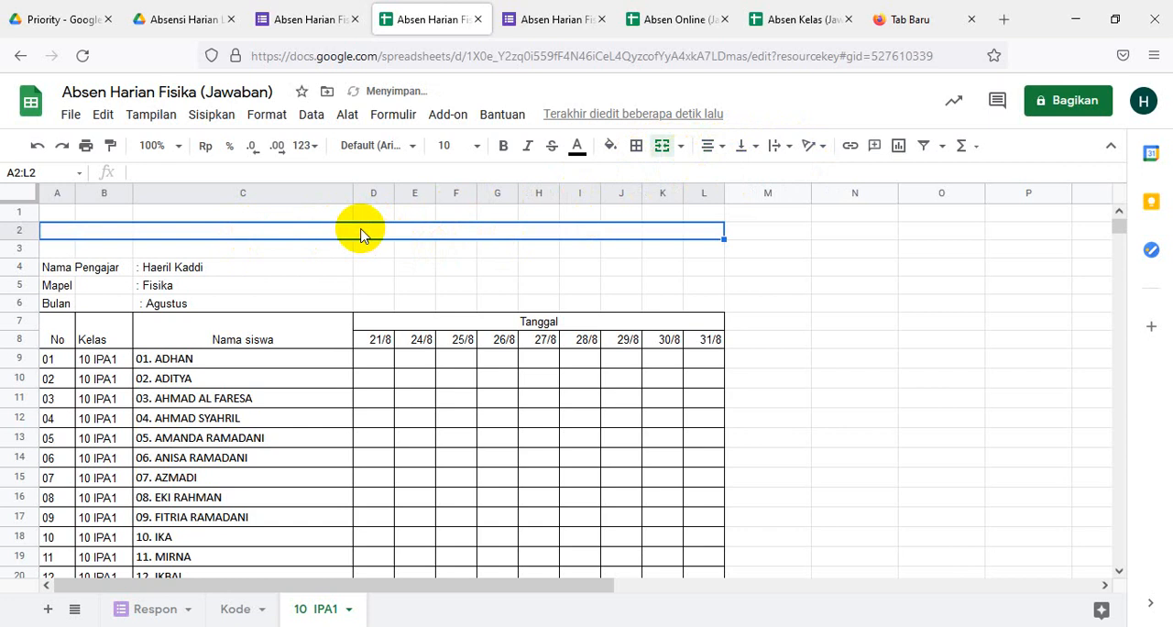
- Enter the title REKAPAN ABSENSI ONLINE in the merged cell A2:L2
type("R")
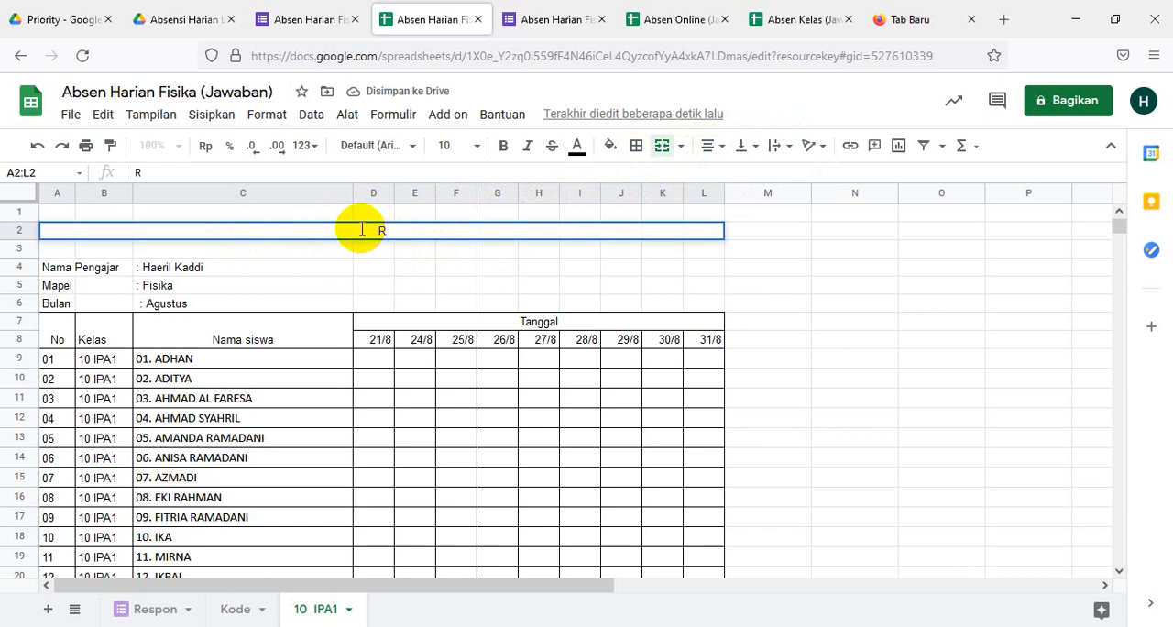
type("EKAPAN ")
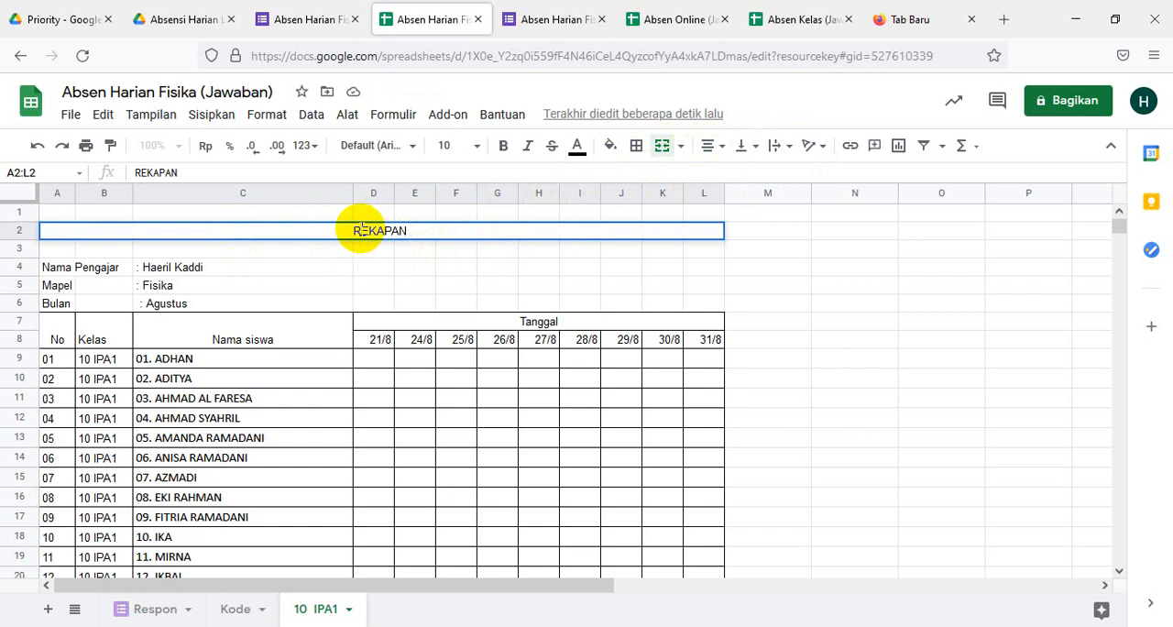
type("a")
key("BackSpace")
type("ABS")
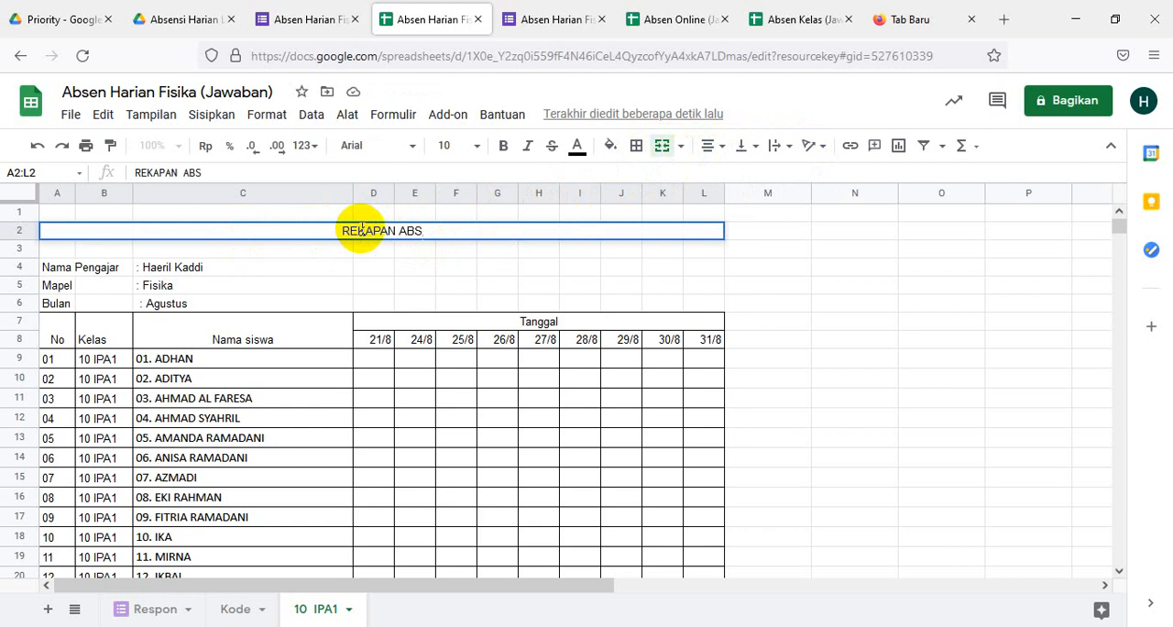
type("ENSI ")
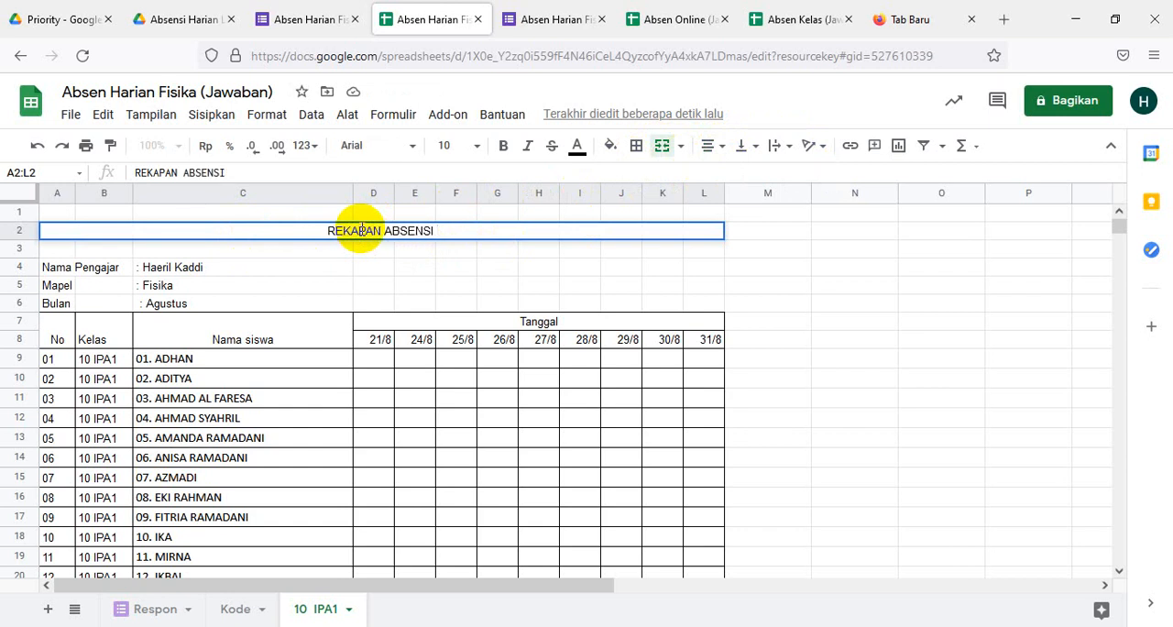
type(" ONLI")
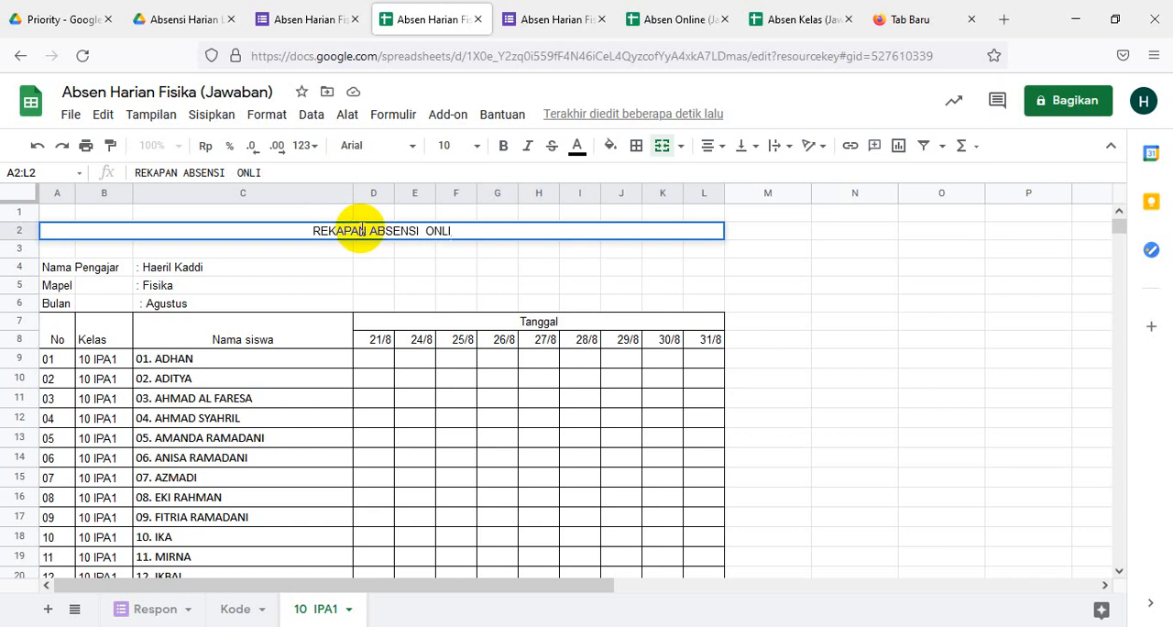
type("NE")
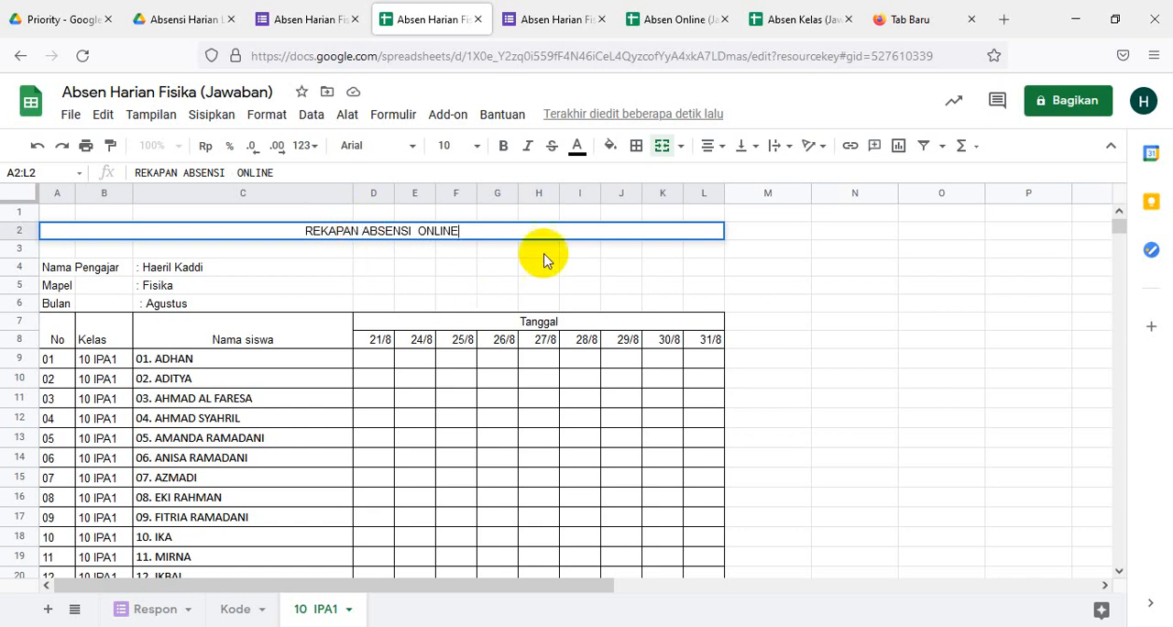
left_click(320, 246)
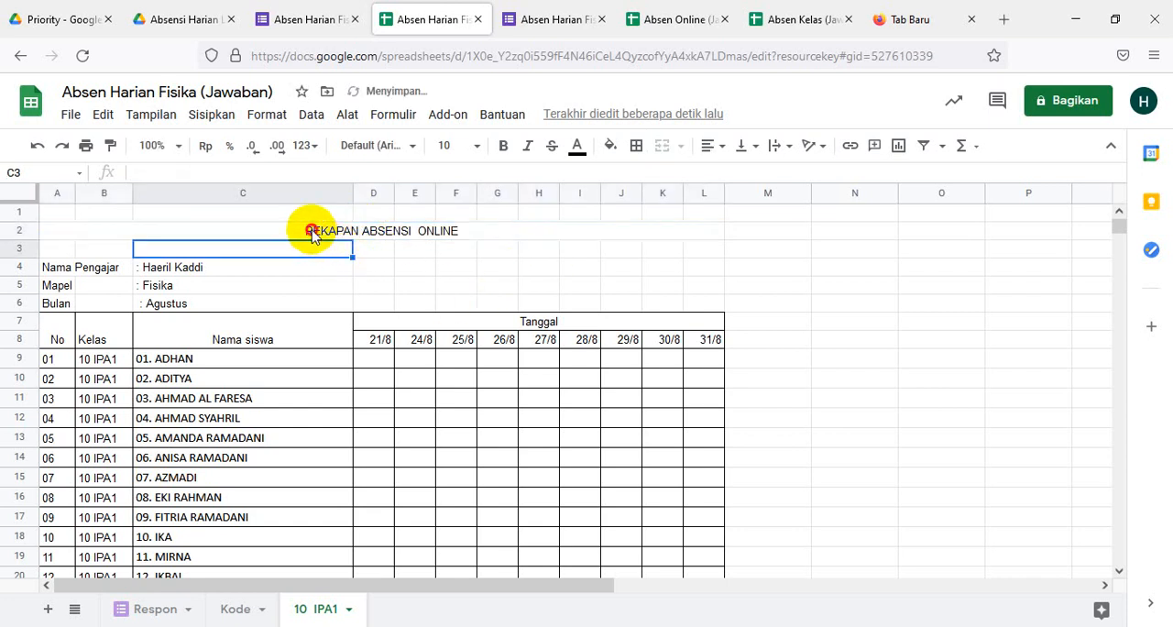
- Set the title in A2:L2 to the Merriweather font and enlarge it to the preset size just below 36
left_click(312, 235)
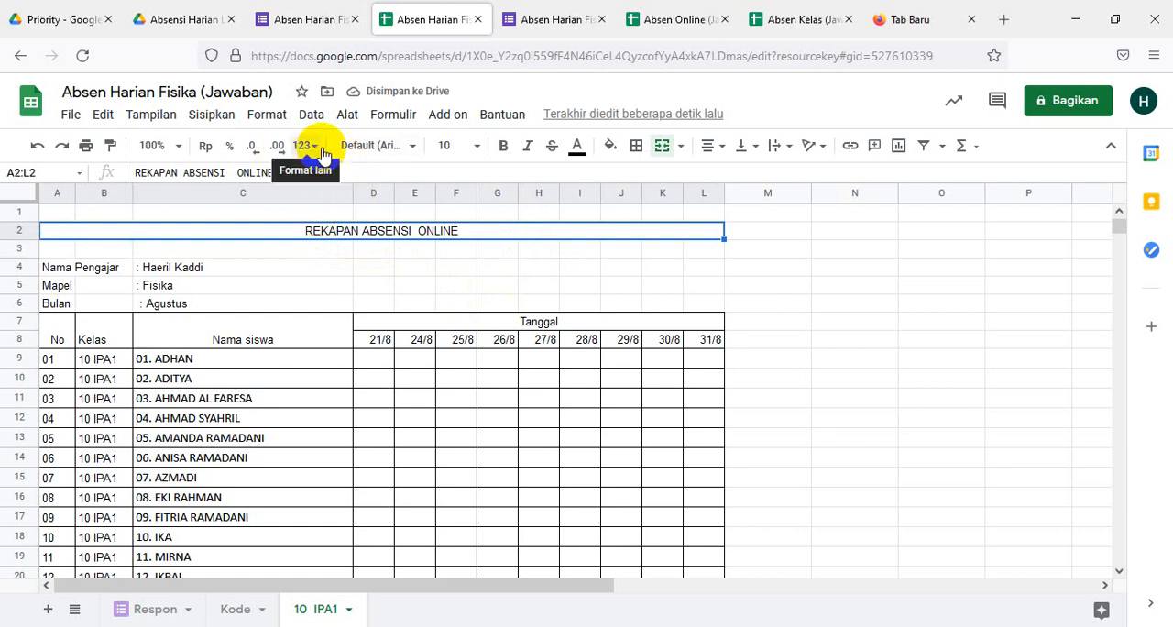
left_click(411, 146)
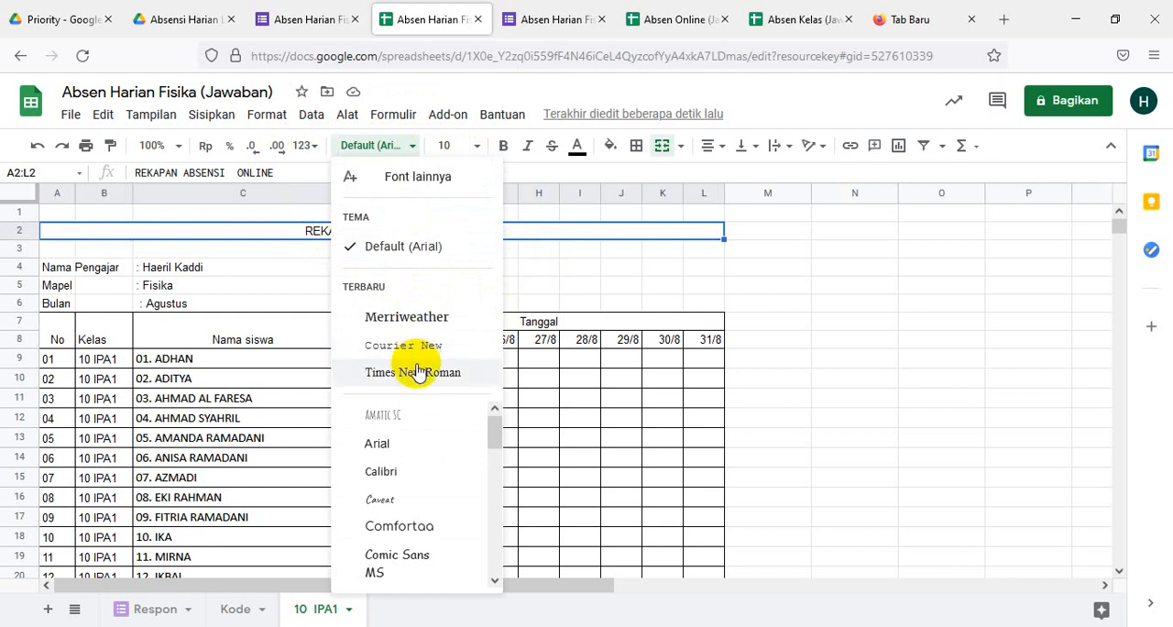
left_click(409, 326)
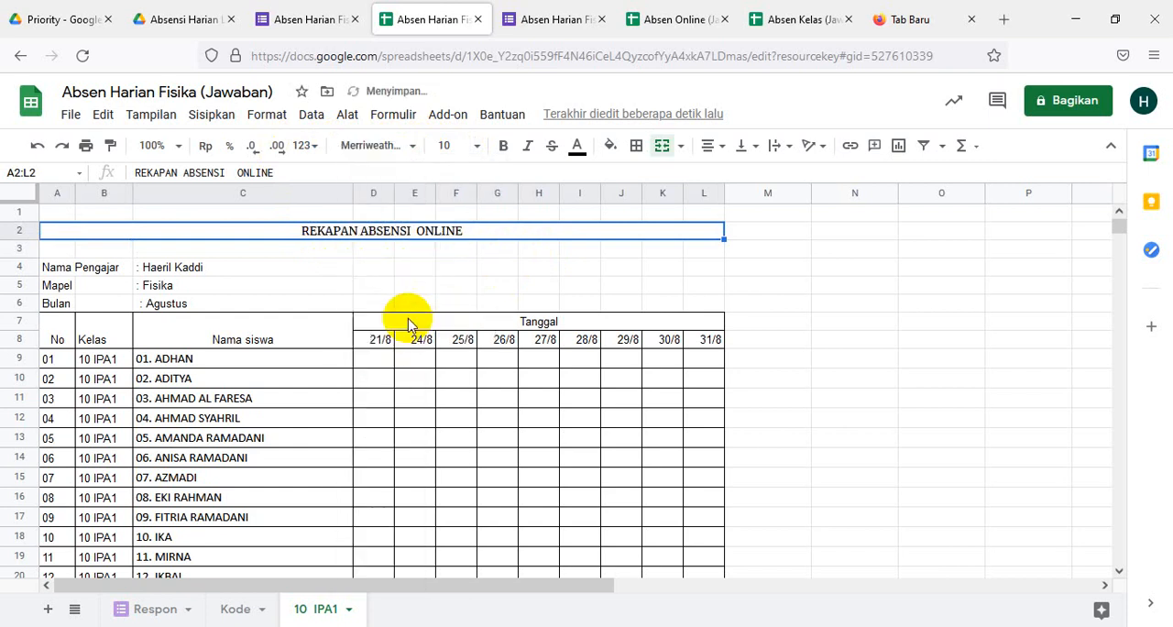
left_click(474, 145)
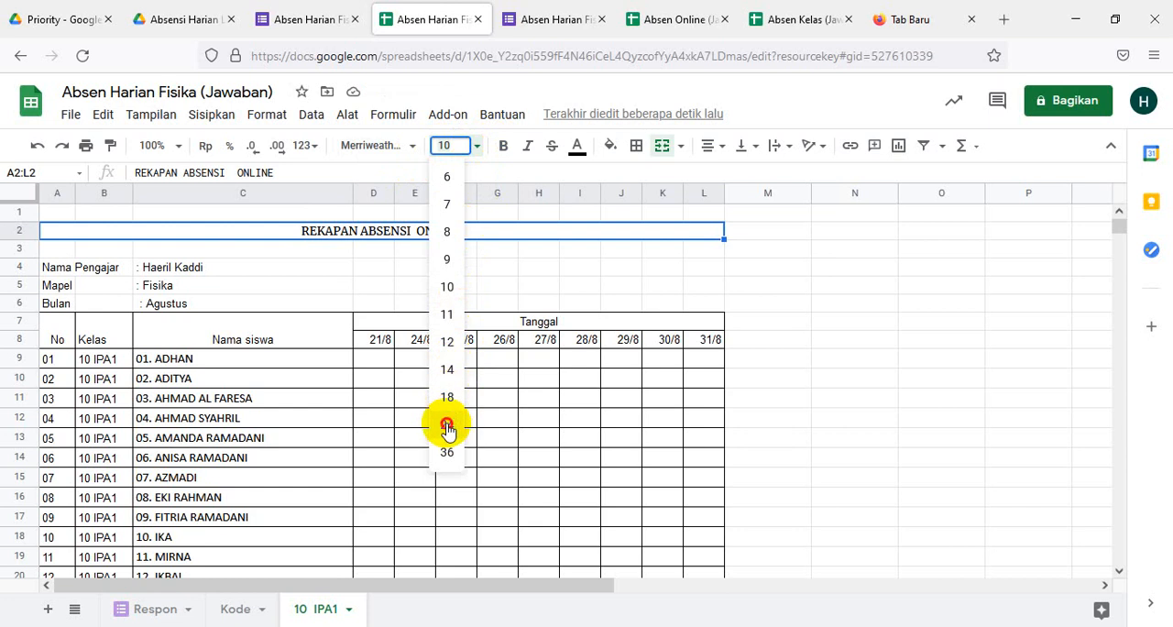
left_click(447, 427)
left_click(775, 289)
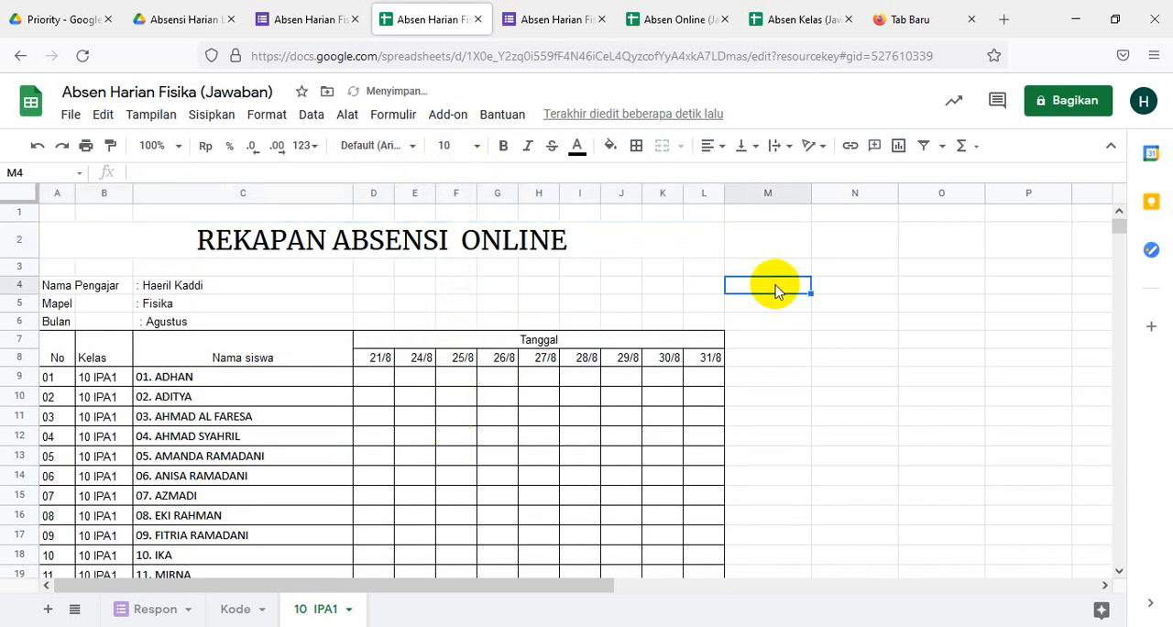
scroll(777, 291, "down", 5)
scroll(779, 293, "up", 5)
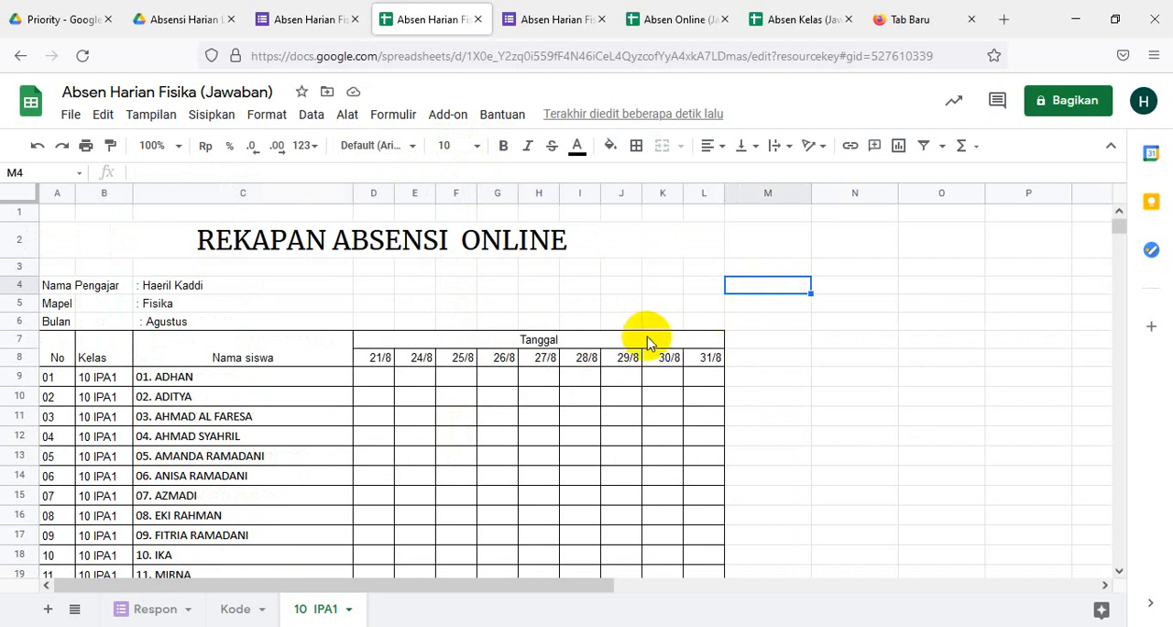
scroll(475, 373, "down", 10)
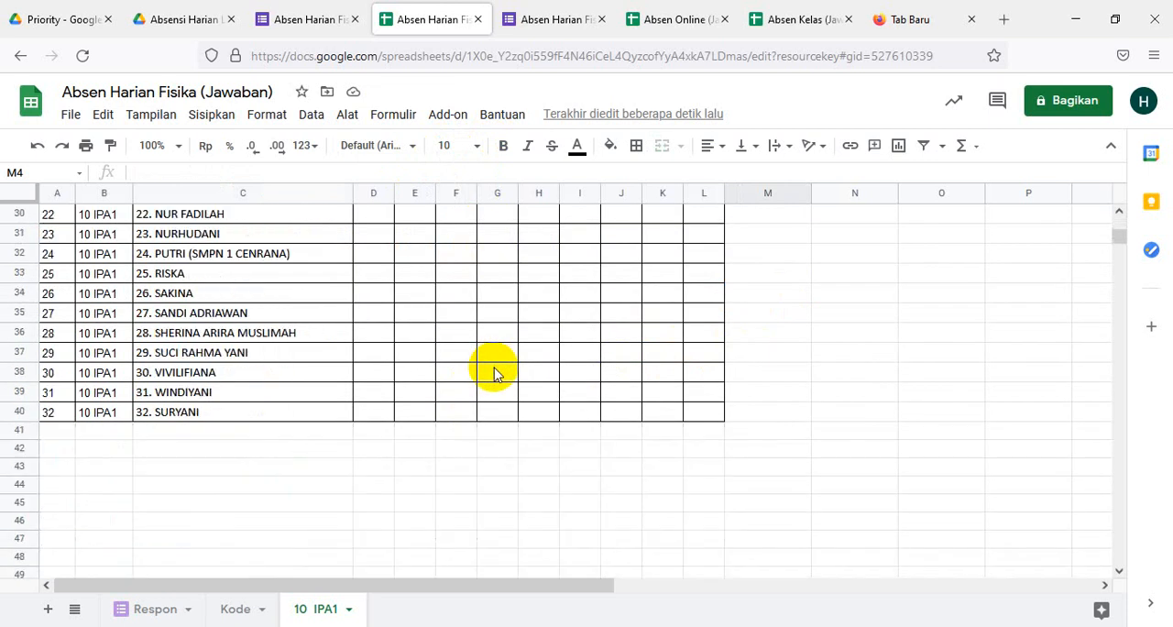
scroll(494, 374, "up", 2)
scroll(494, 371, "up", 8)
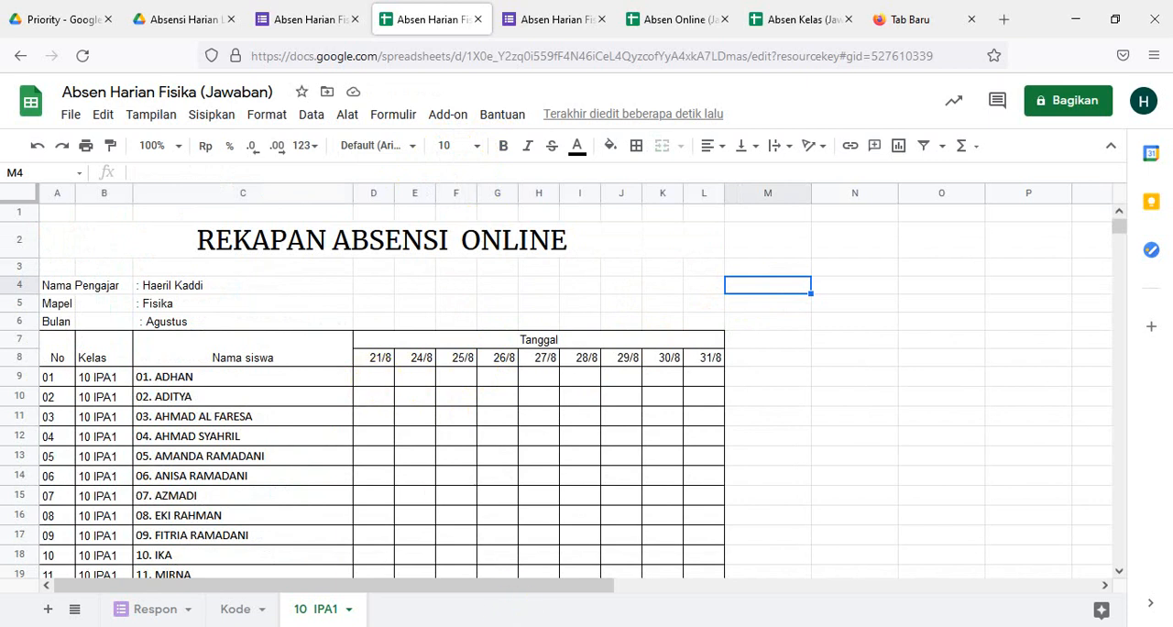
- Switch to the Word formula document and copy the IFERROR(VLOOKUP()) formula listed under "Formula pada kolom D s.d K"
key("alt+Tab")
scroll(576, 493, "down", 2)
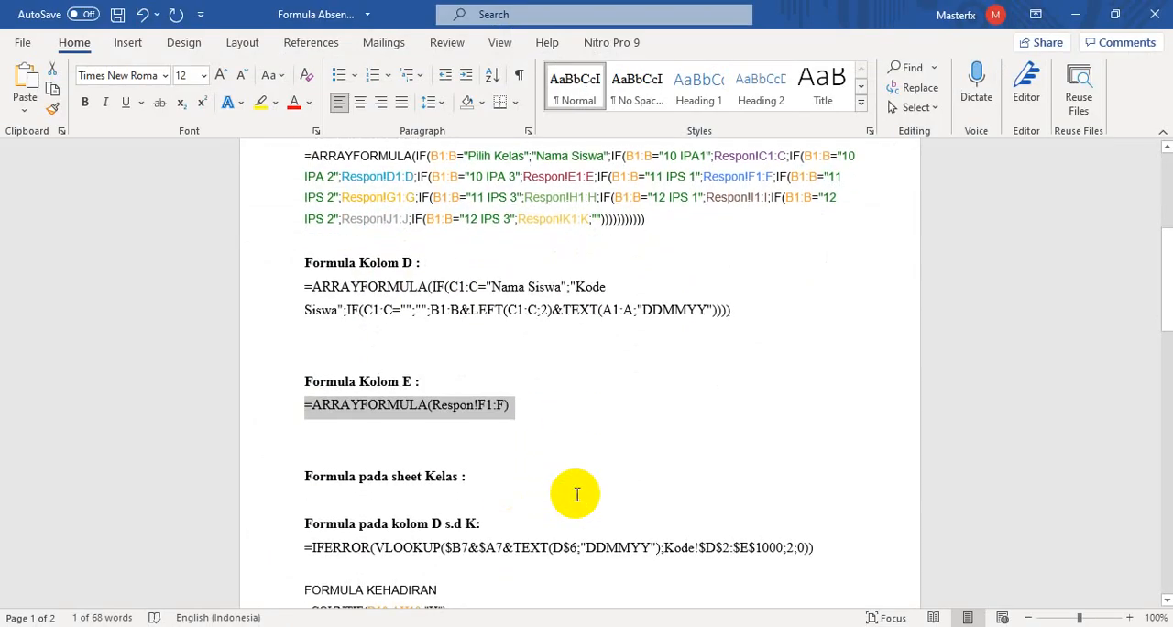
scroll(576, 493, "down", 4)
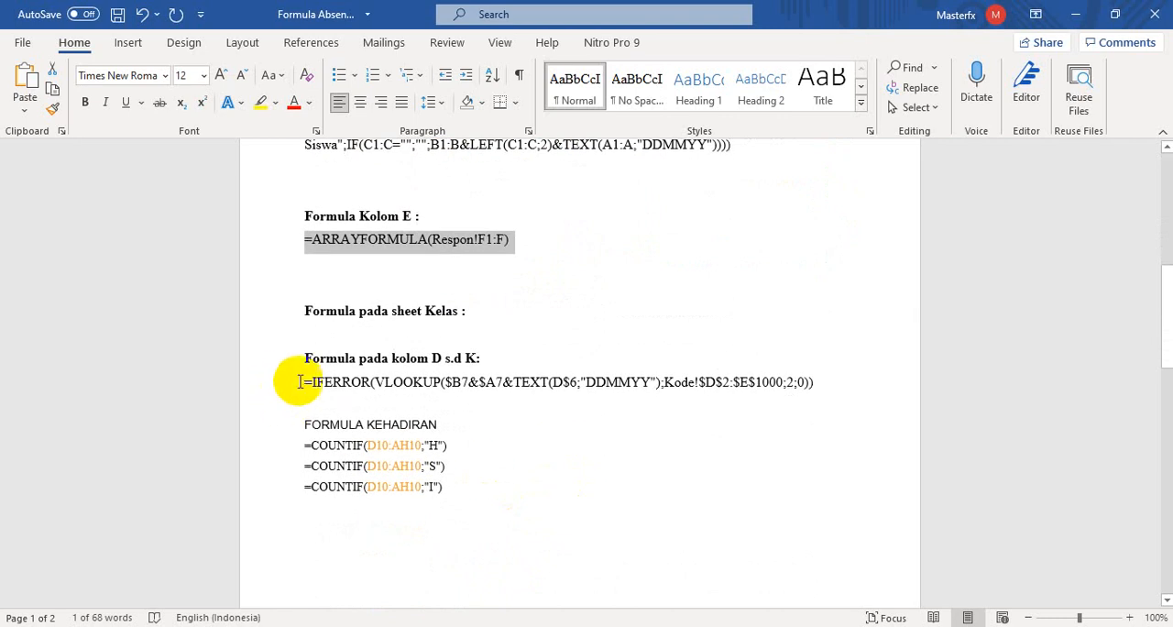
left_click(299, 382)
left_click(767, 382, "shift")
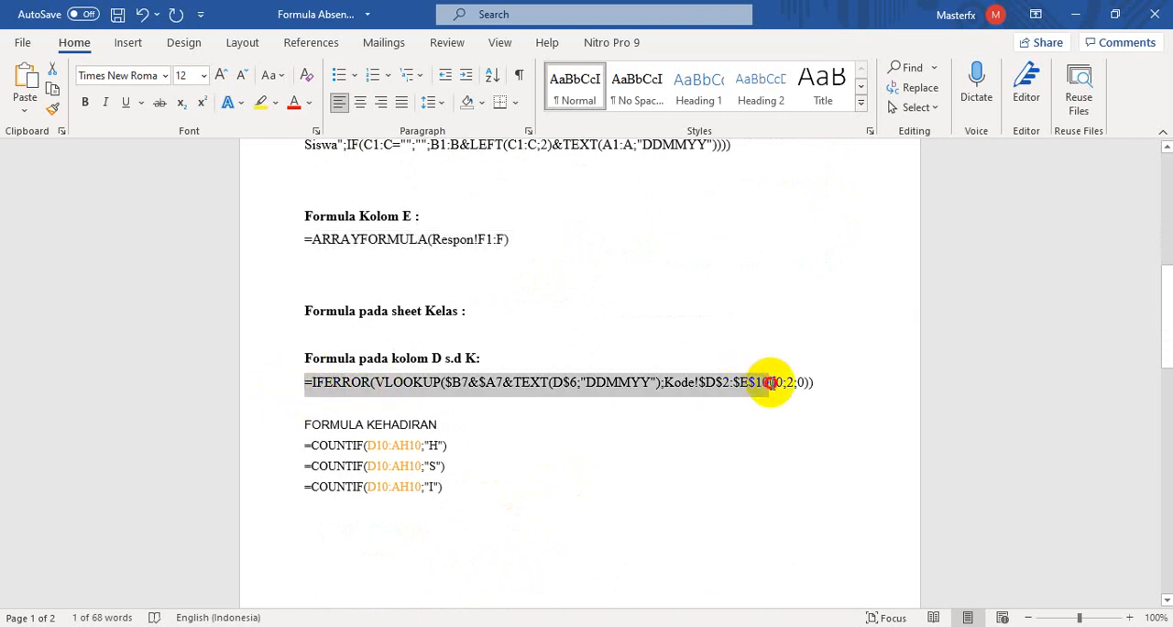
left_click_drag(768, 382, 818, 385)
key("ctrl+c")
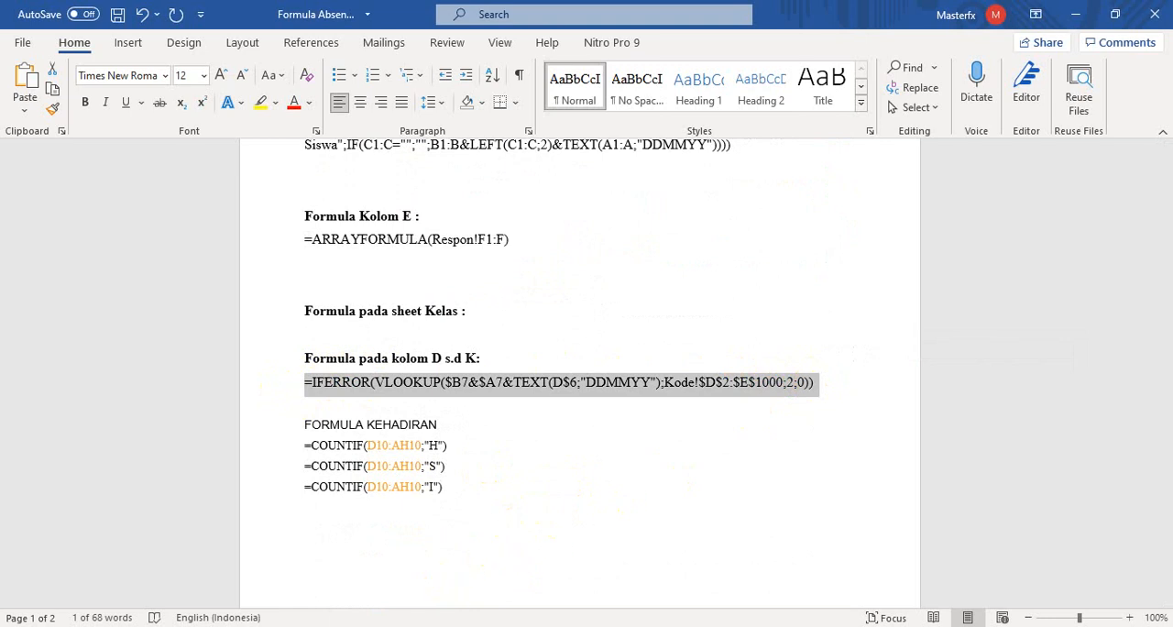
- Return to the Absen Harian Fisika spreadsheet and paste the copied lookup formula into cell D9 of the 10 IPA1 sheet
mouse_move(527, 626)
mouse_move(443, 626)
left_click(519, 594)
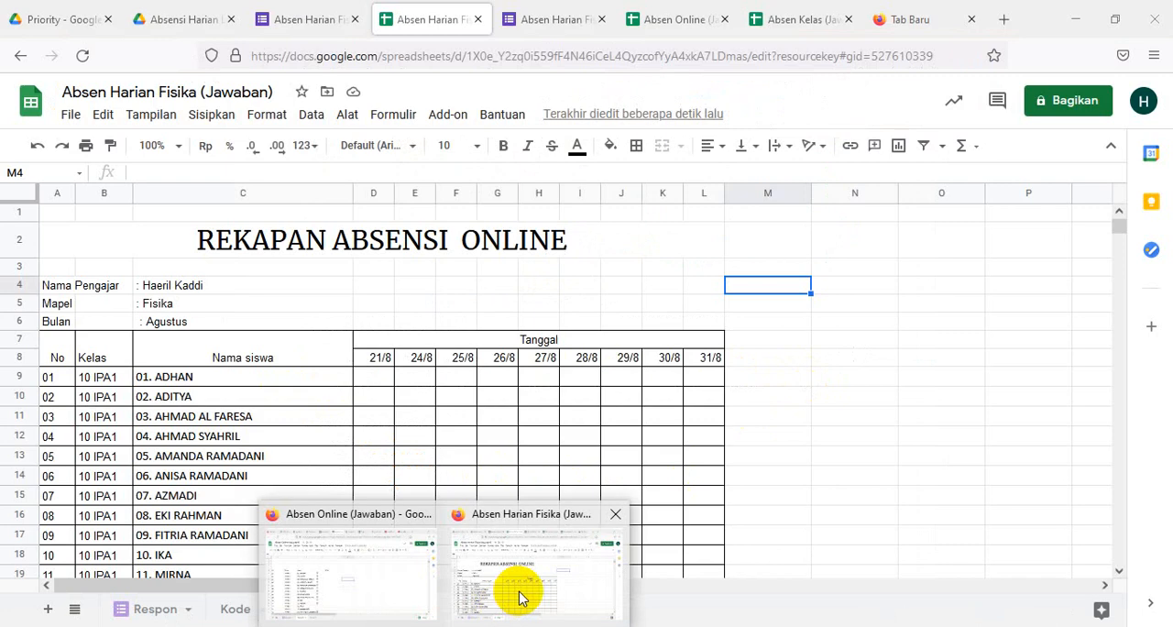
left_click(514, 583)
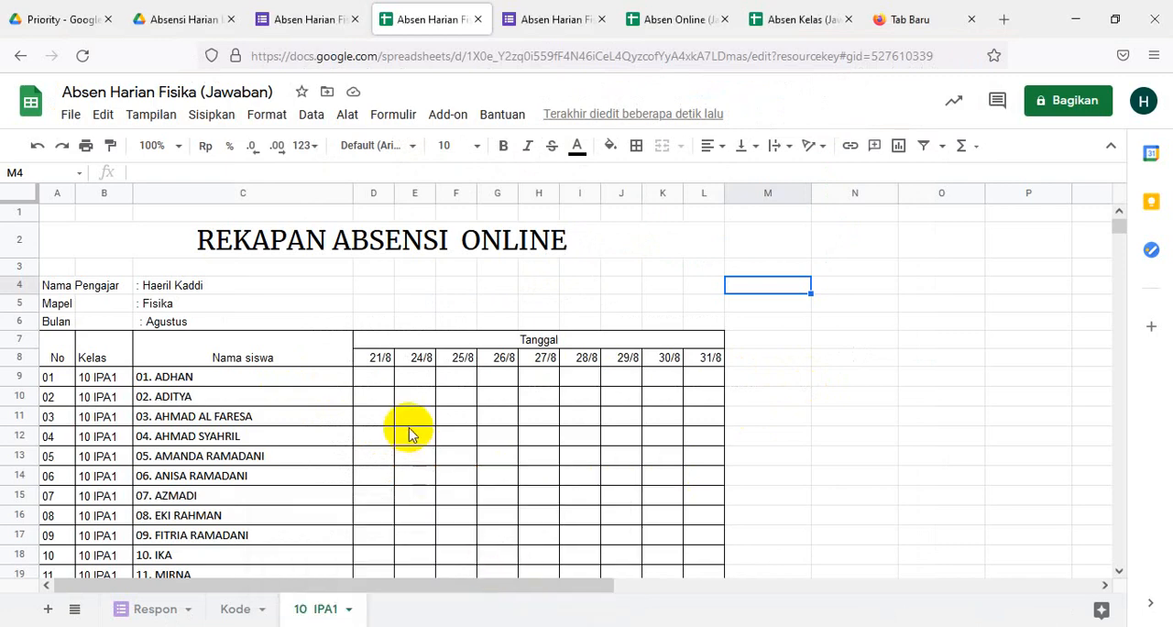
left_click(374, 377)
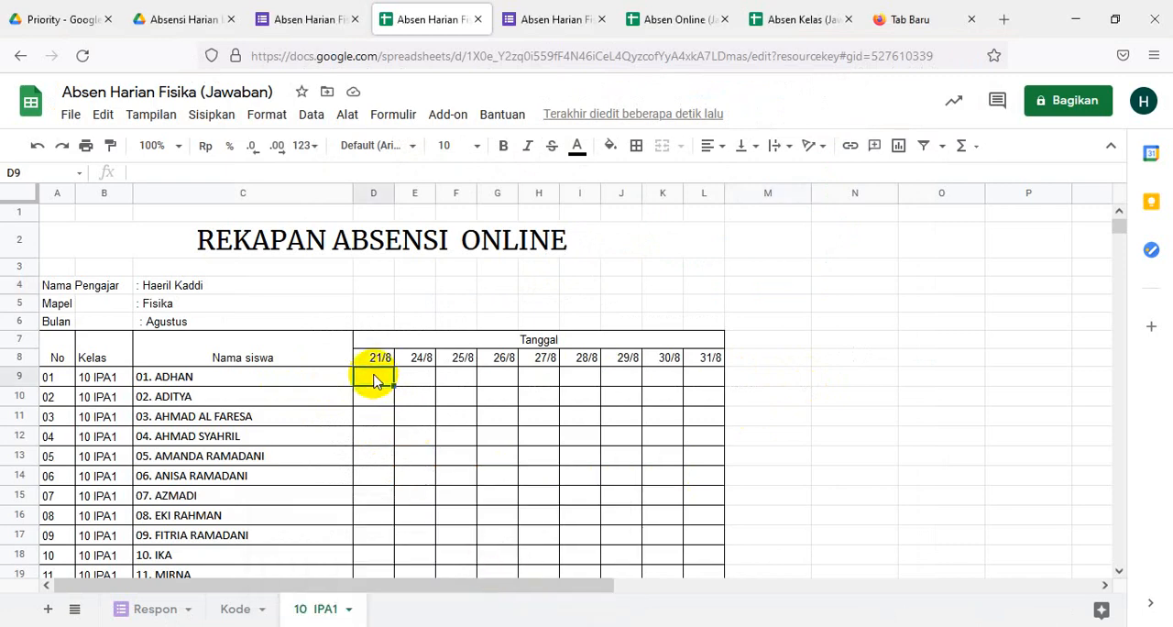
key("ctrl+v")
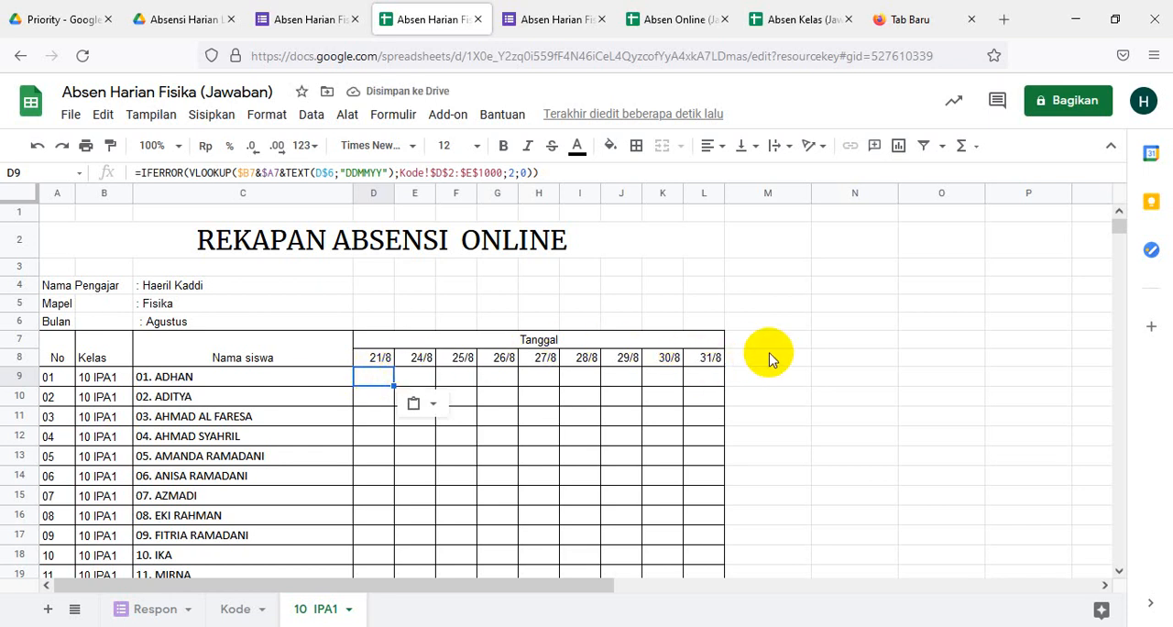
- Correct the references in D9's lookup formula to $B9, $A9 and D$8, then check the stored formula
key("F2")
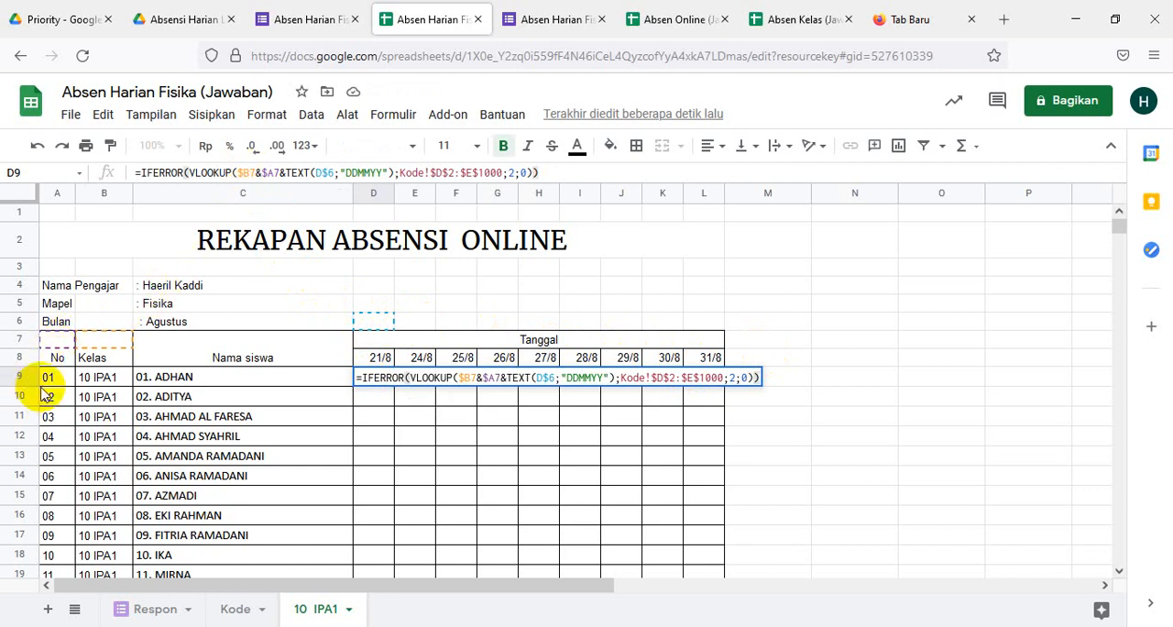
left_click(258, 170)
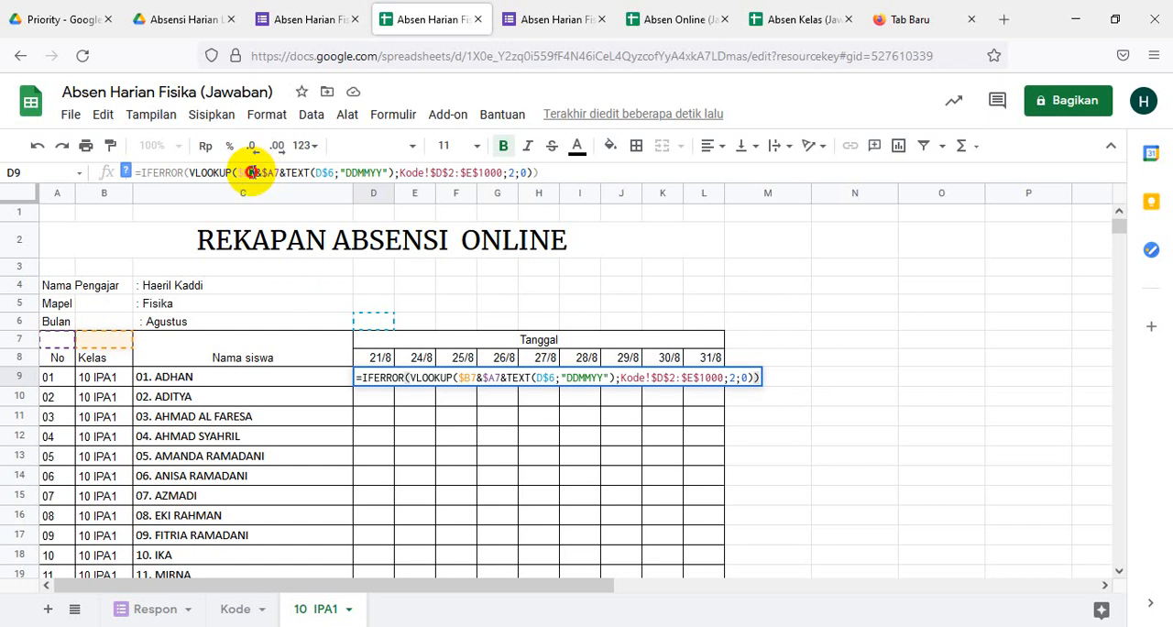
left_click_drag(257, 173, 250, 173)
type("9")
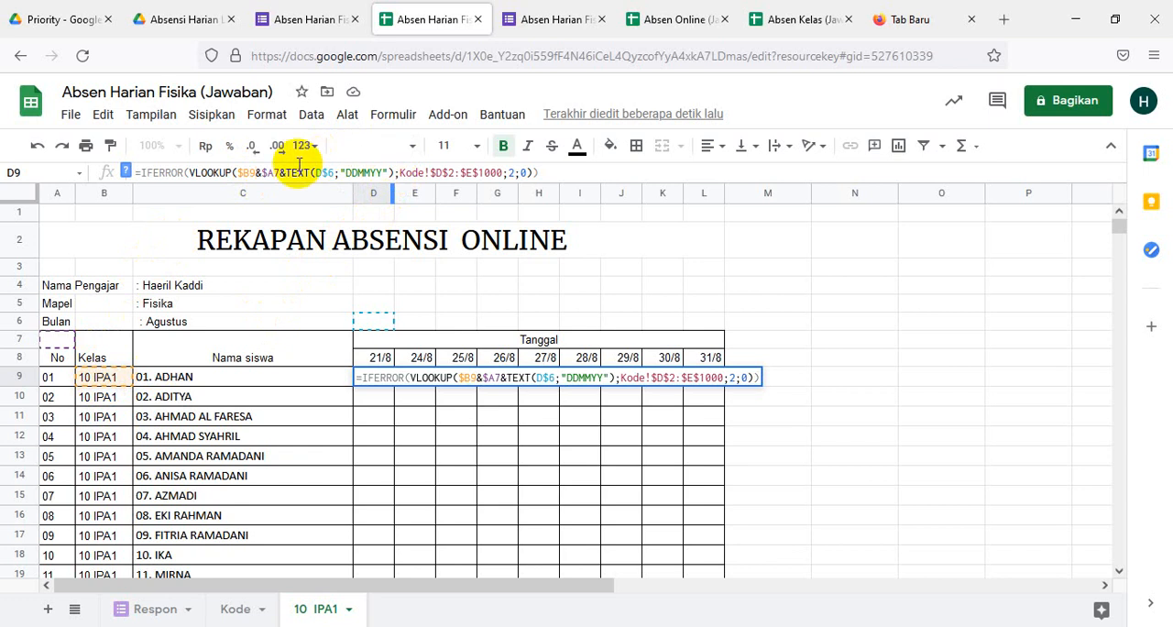
left_click(280, 172)
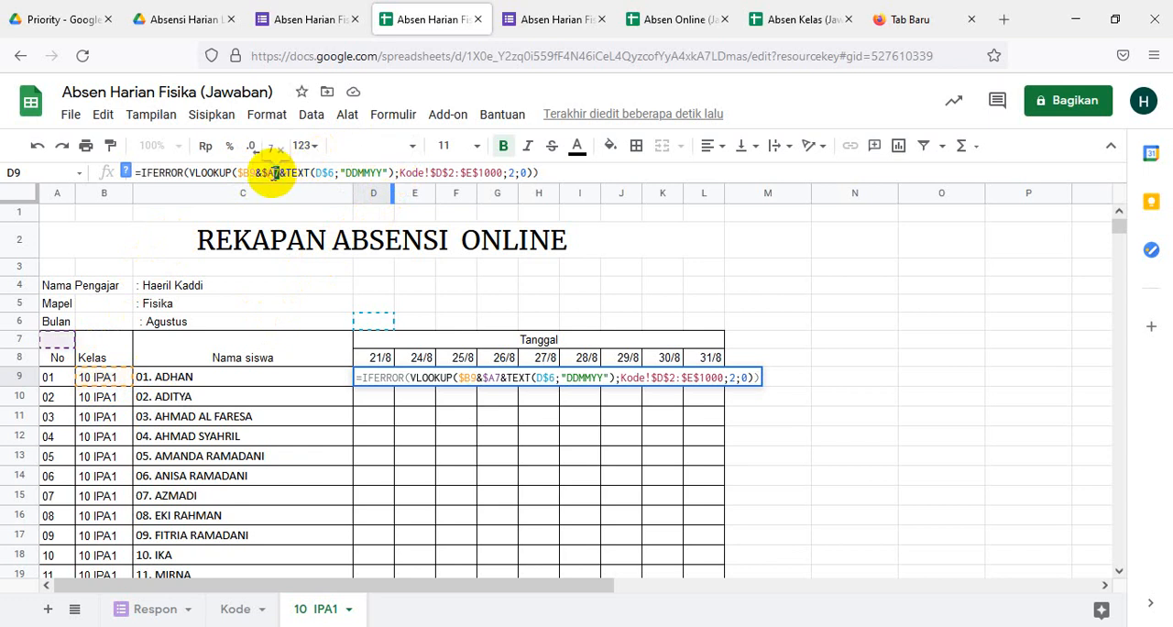
type("9")
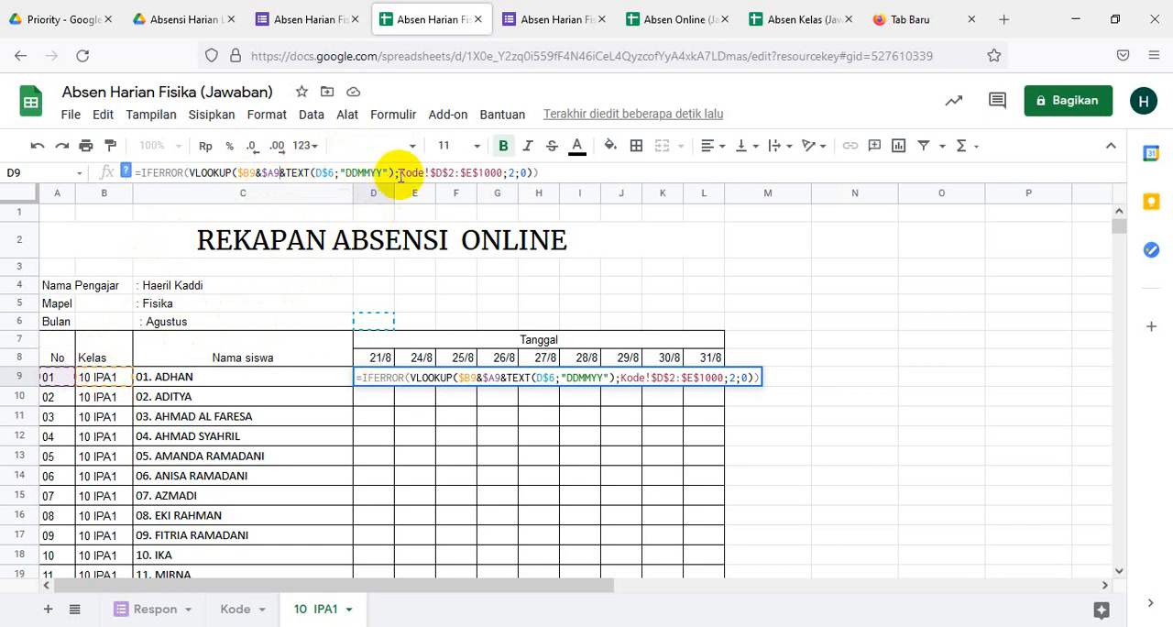
left_click(335, 172)
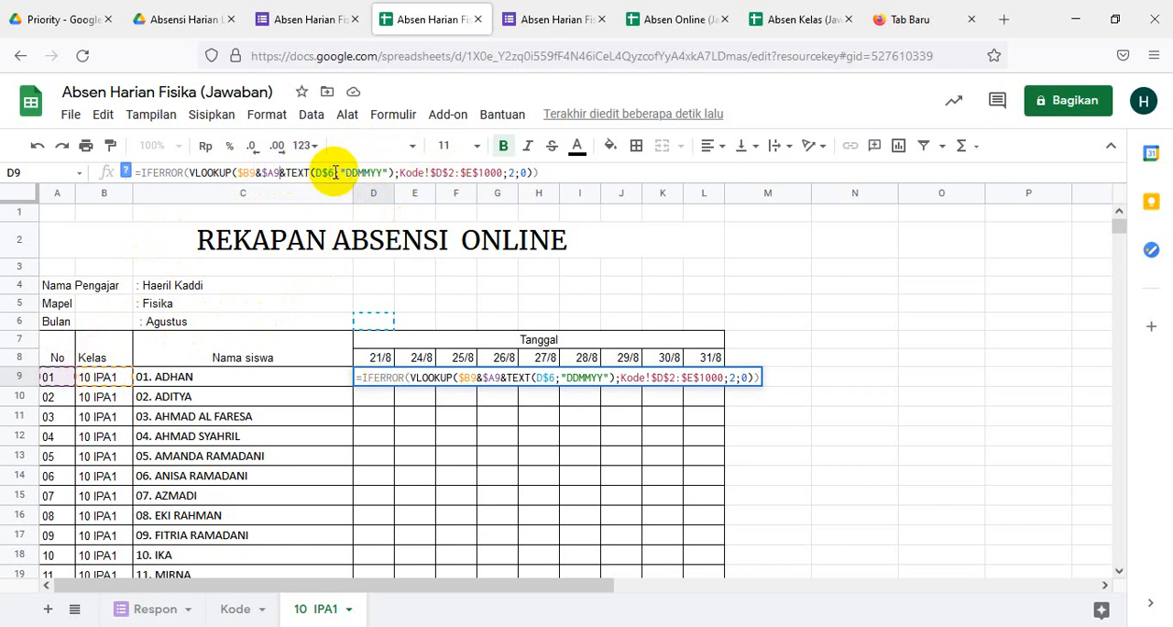
double_click(331, 172)
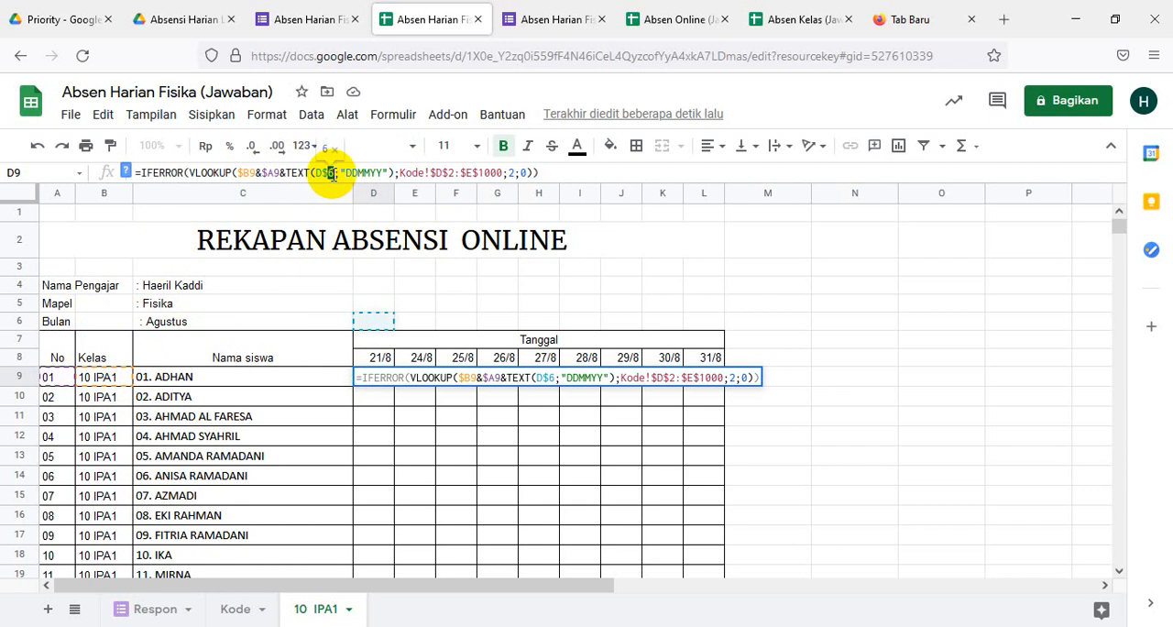
type("8")
key("Return")
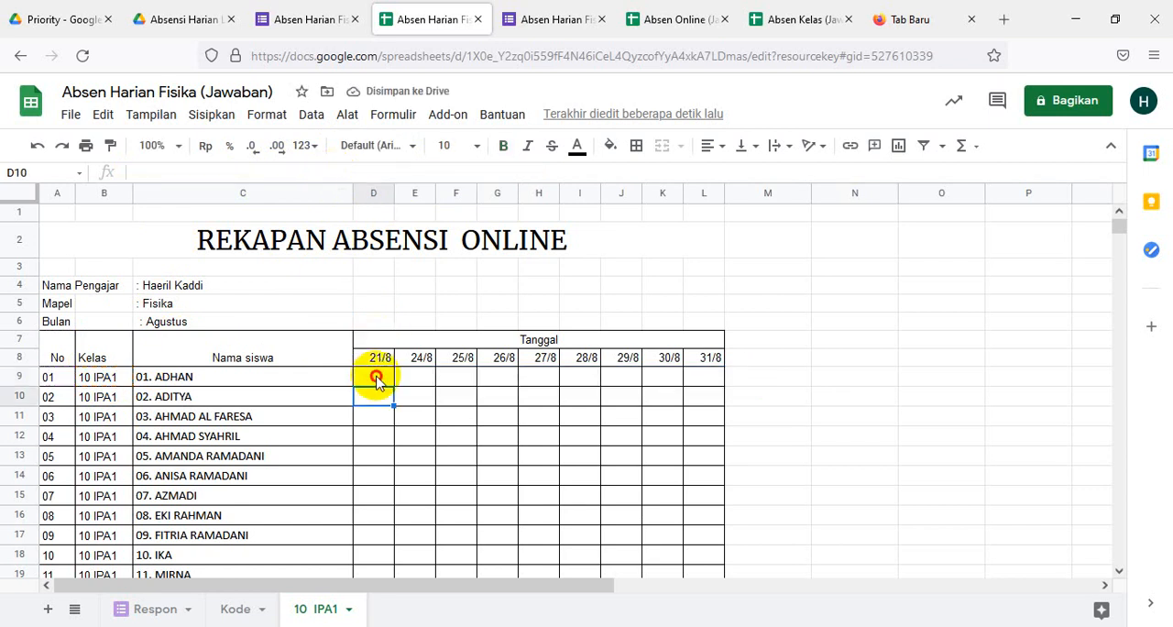
left_click(375, 381)
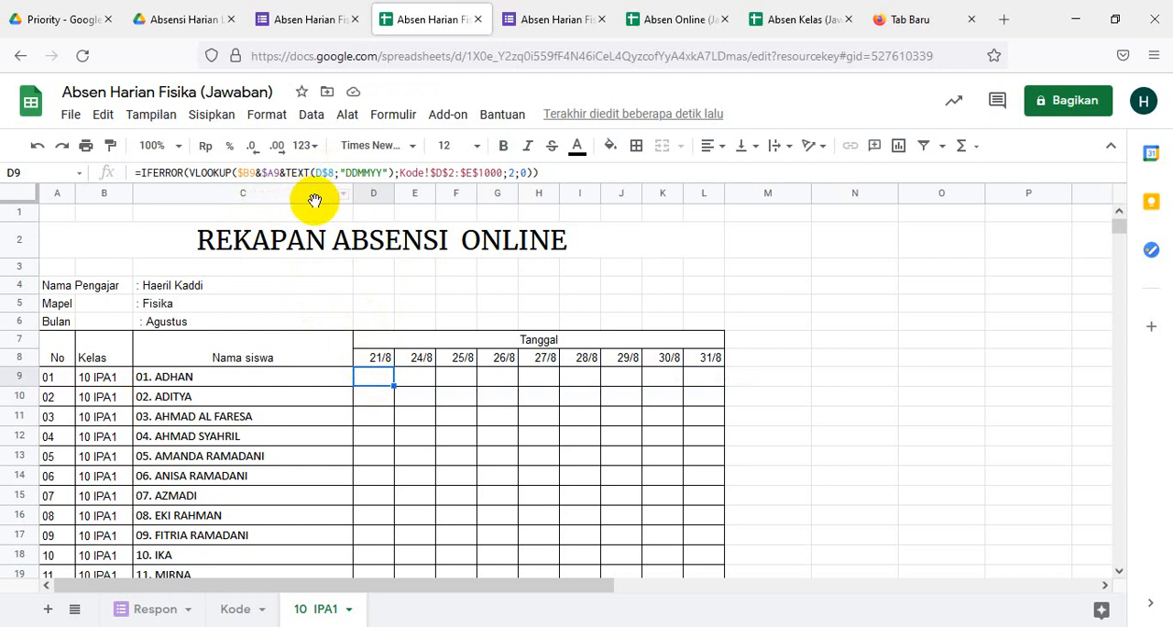
left_click(432, 288)
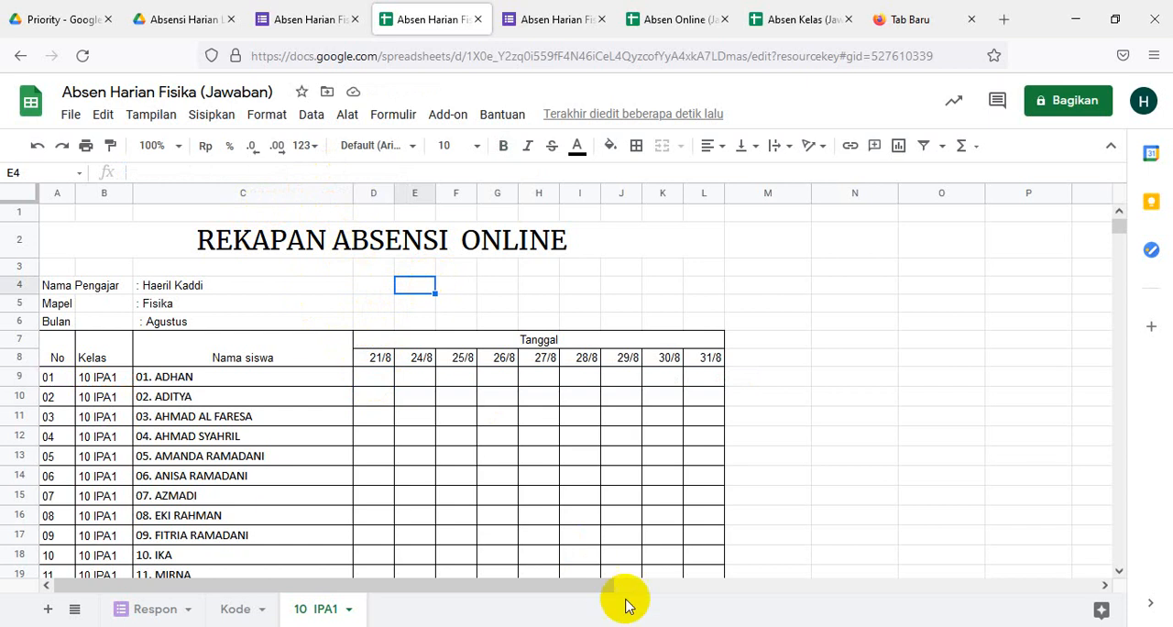
left_click(414, 437)
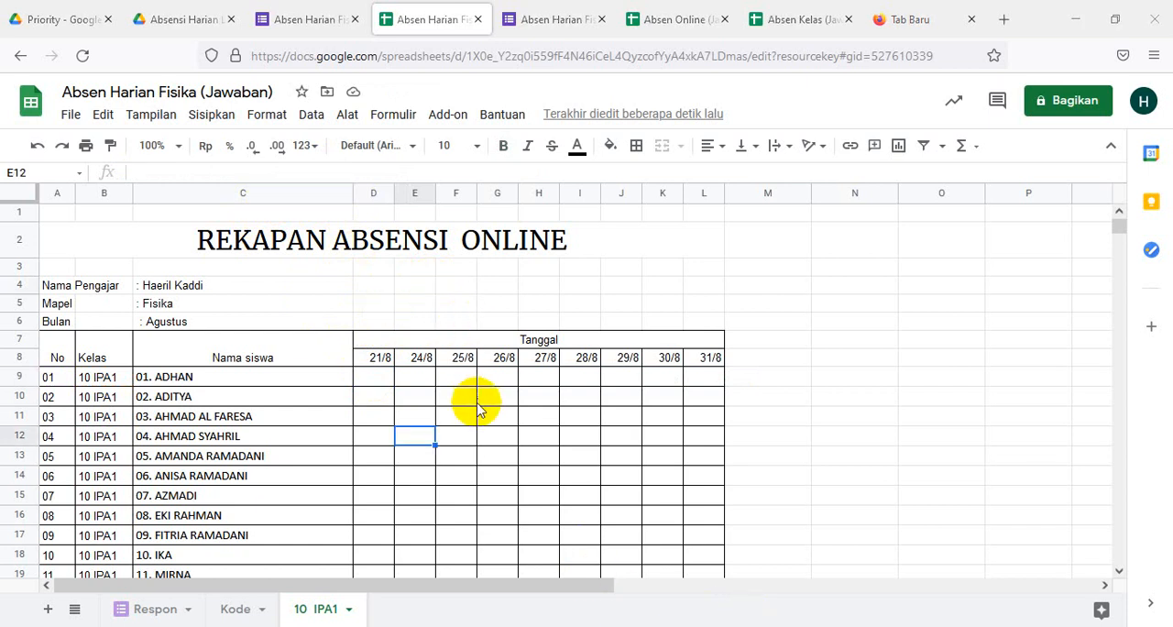
left_click(472, 399)
- Fill the lookup formula in D9 across the date columns through L9
left_click(371, 377)
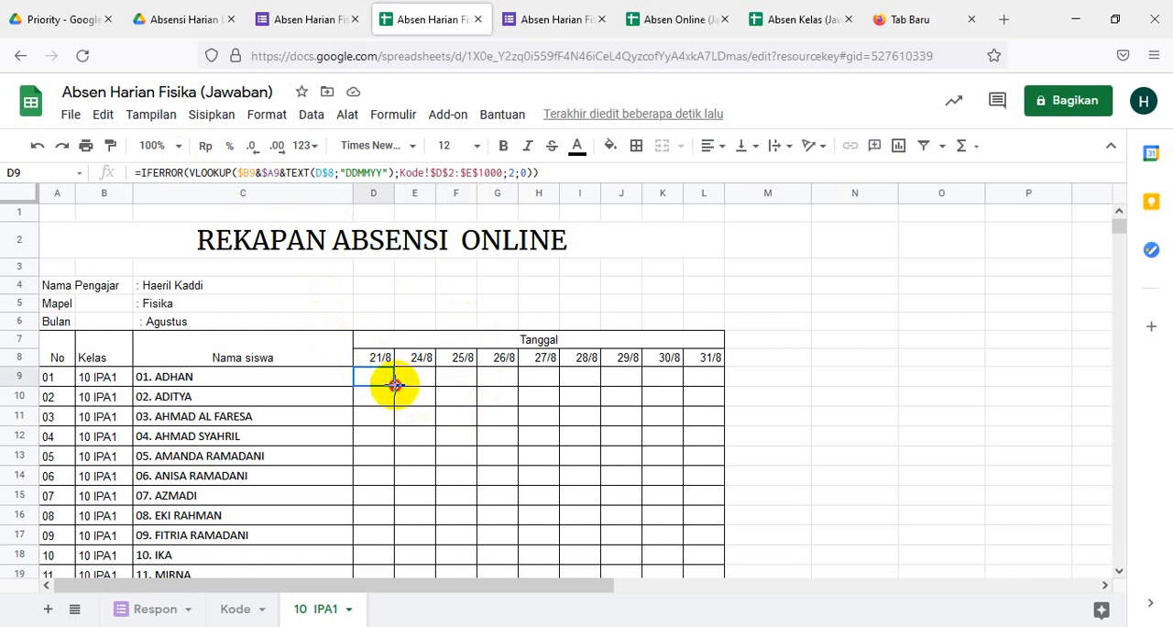
left_click_drag(395, 385, 720, 384)
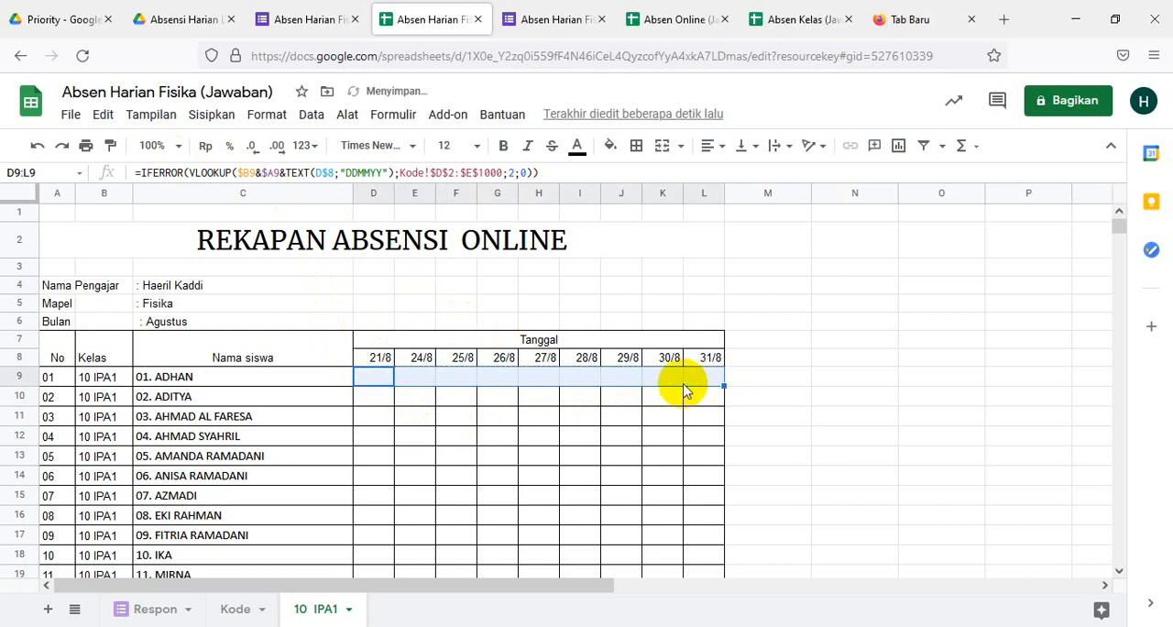
left_click(494, 417)
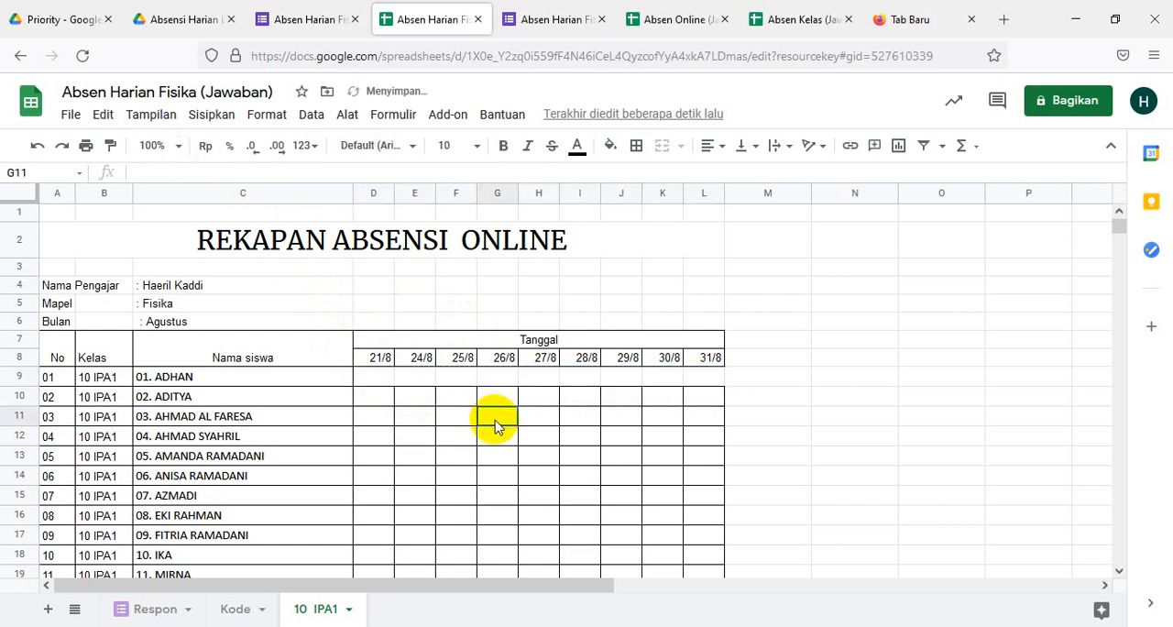
- Change the date in E8 to 23/08/2021 and look at the lookup results in row 9
left_click(419, 358)
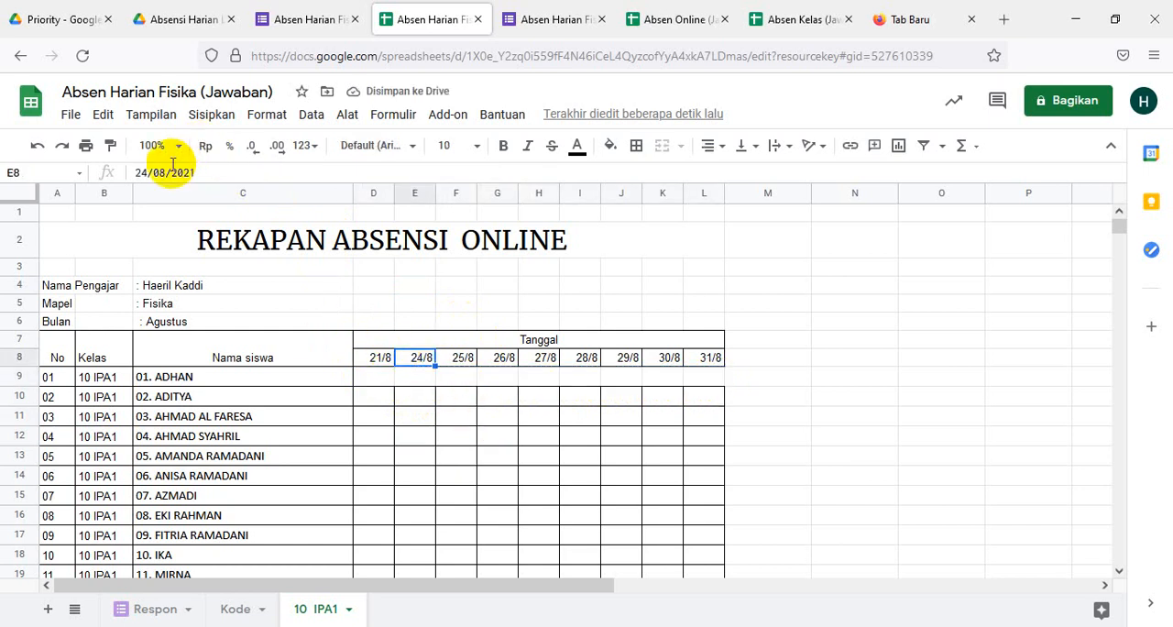
left_click(147, 174)
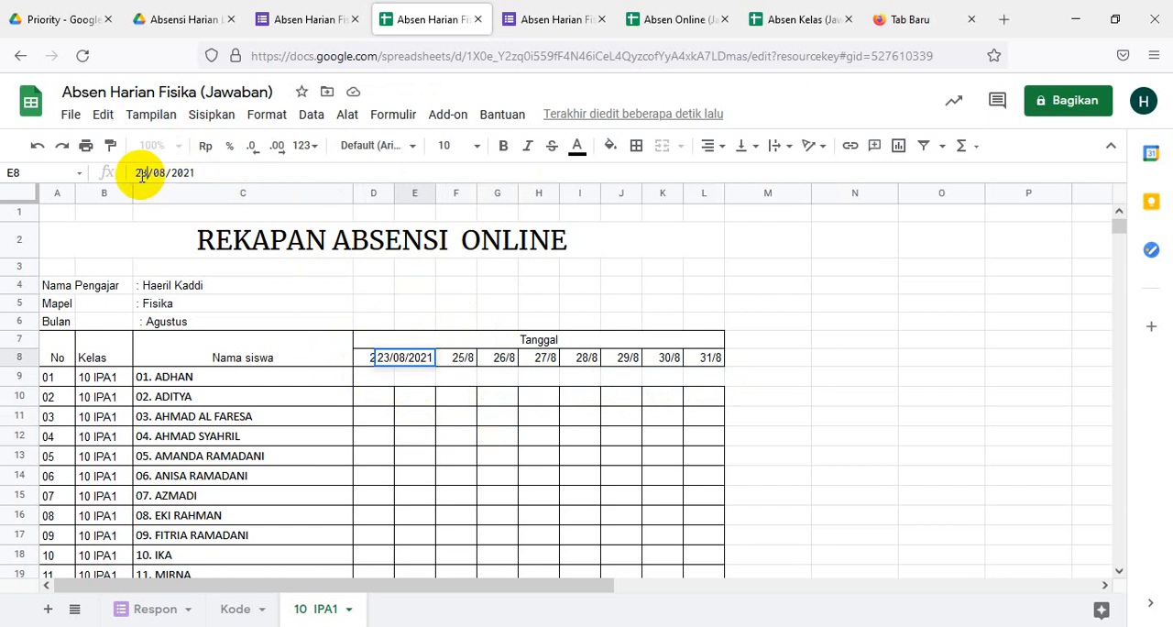
key("Return")
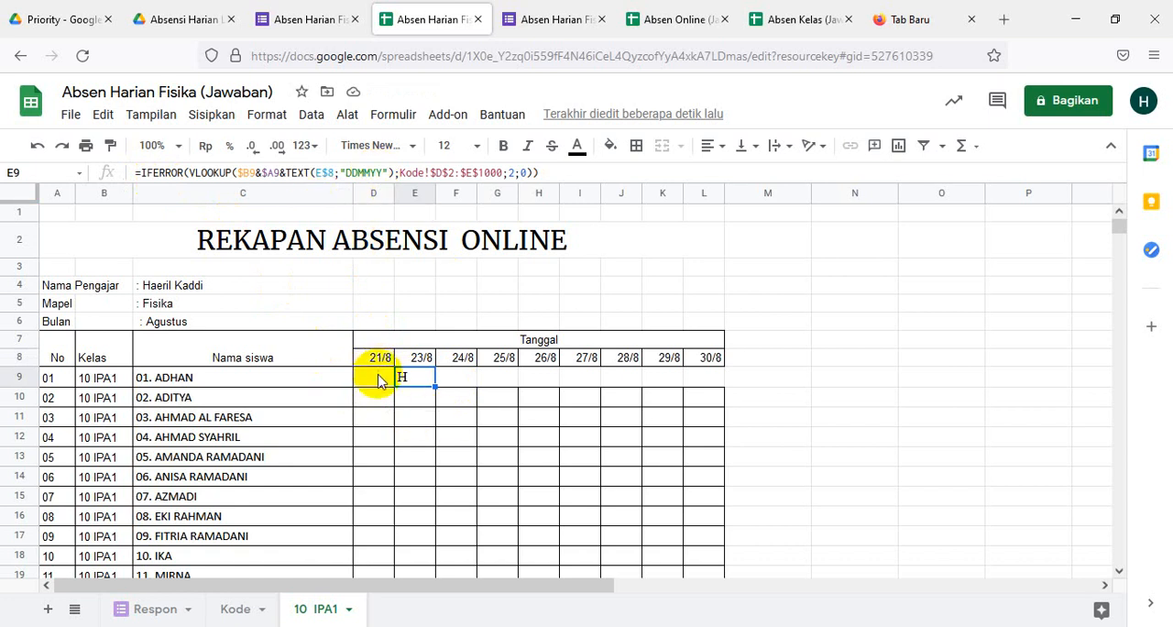
left_click(746, 419)
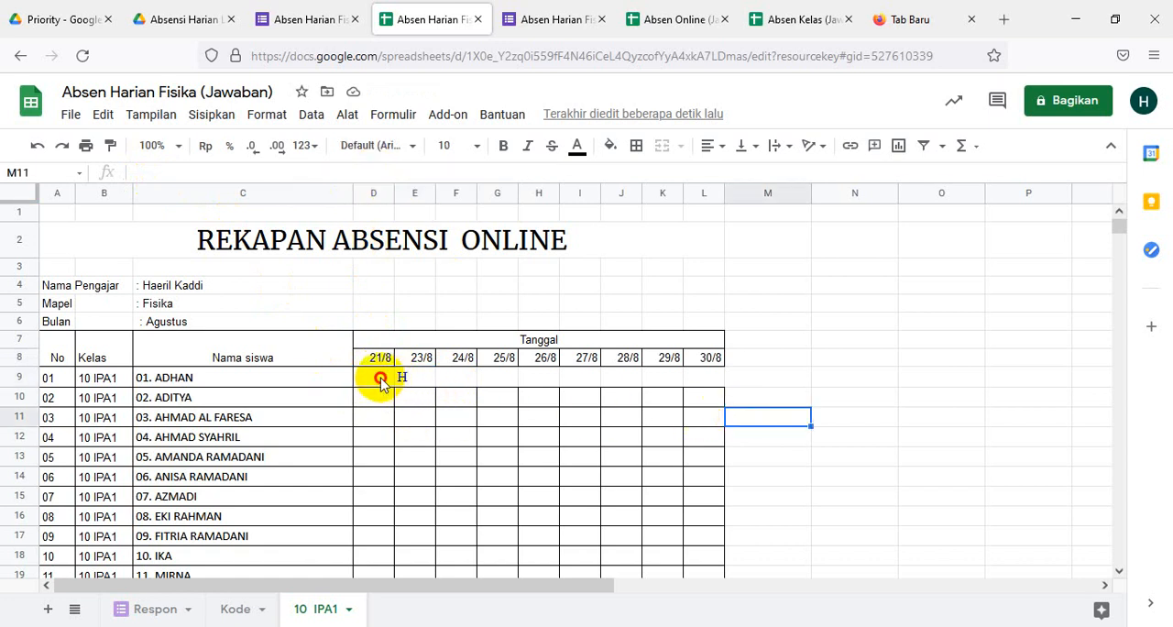
left_click(403, 379)
left_click(444, 420)
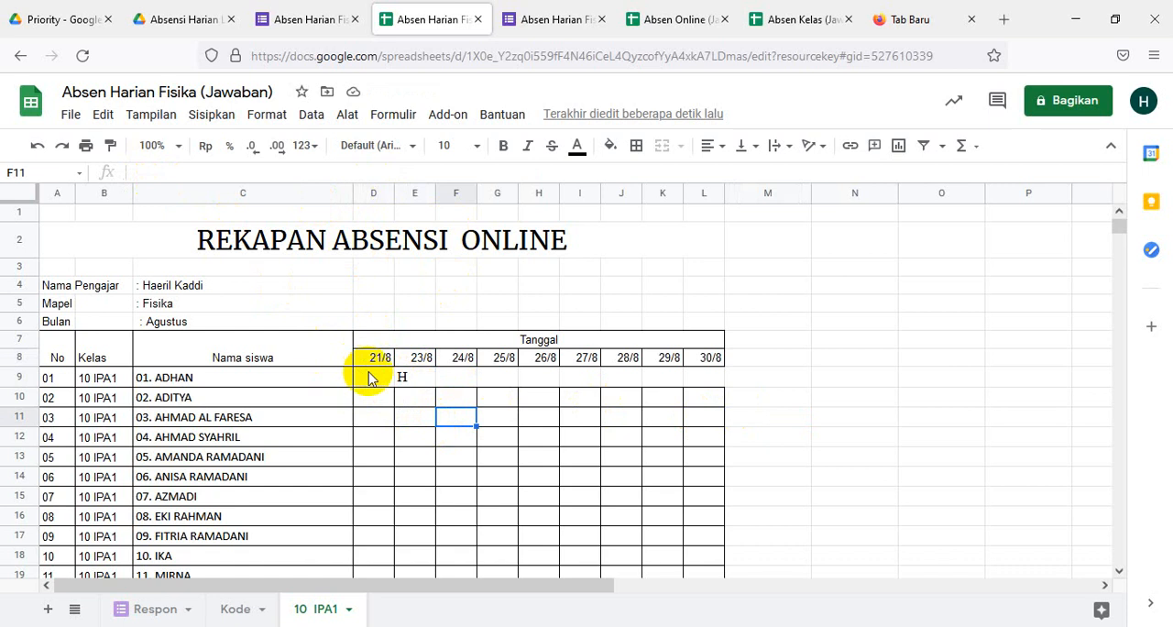
- Fill the lookup formulas from D9:E9 across to column L and down through row 40
left_click(371, 378)
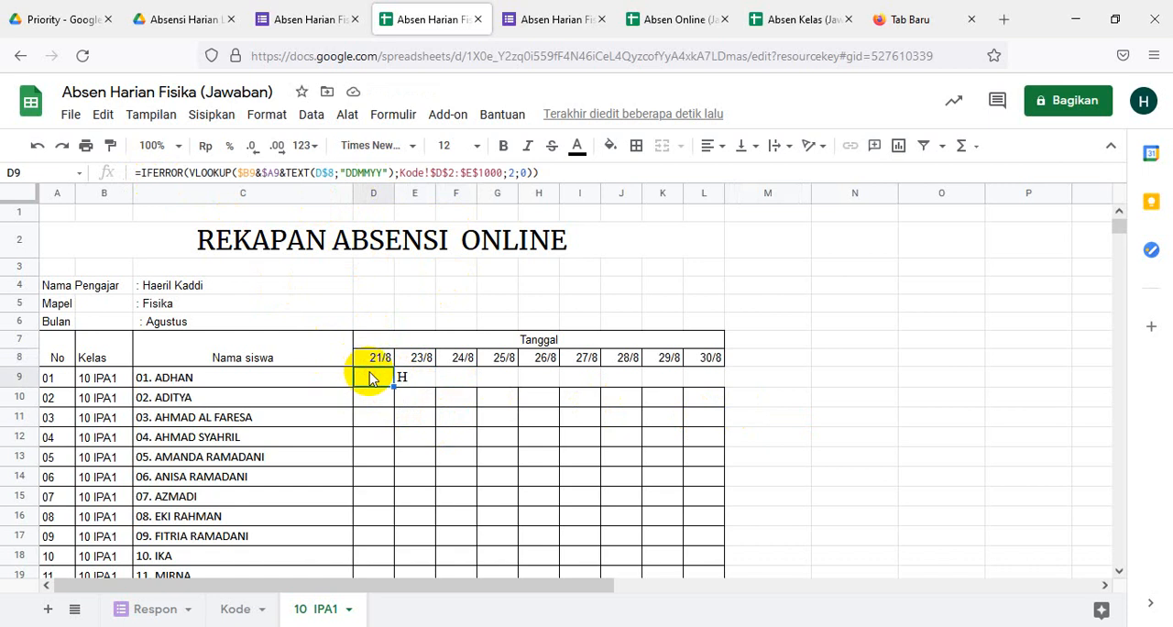
key("shift+Right")
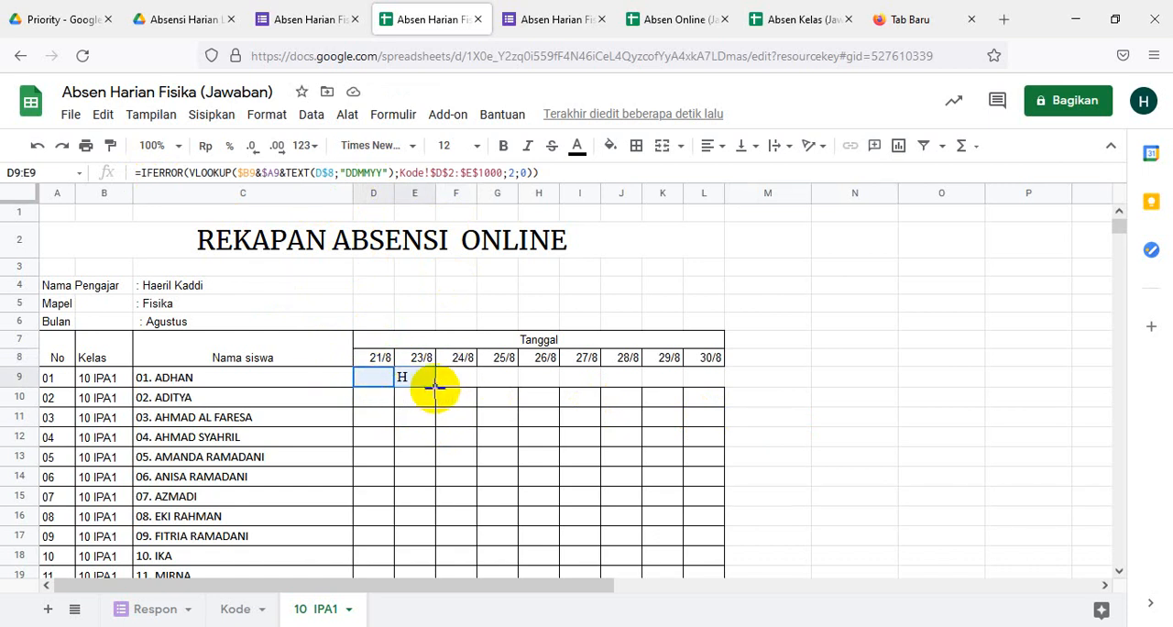
left_click_drag(435, 387, 707, 399)
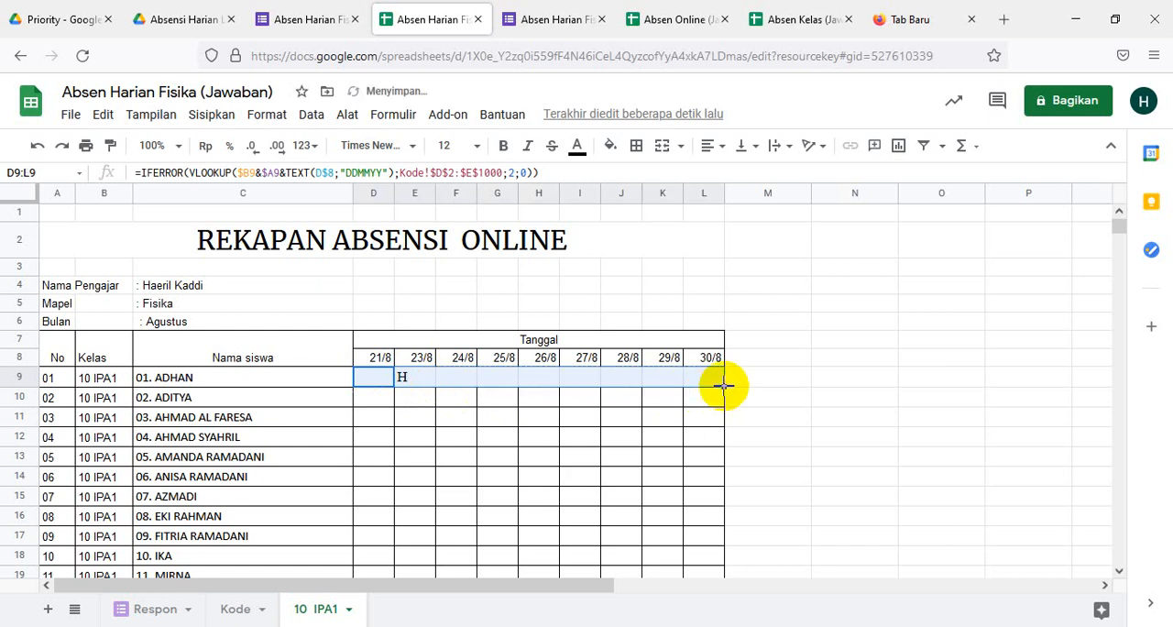
left_click_drag(724, 386, 702, 489)
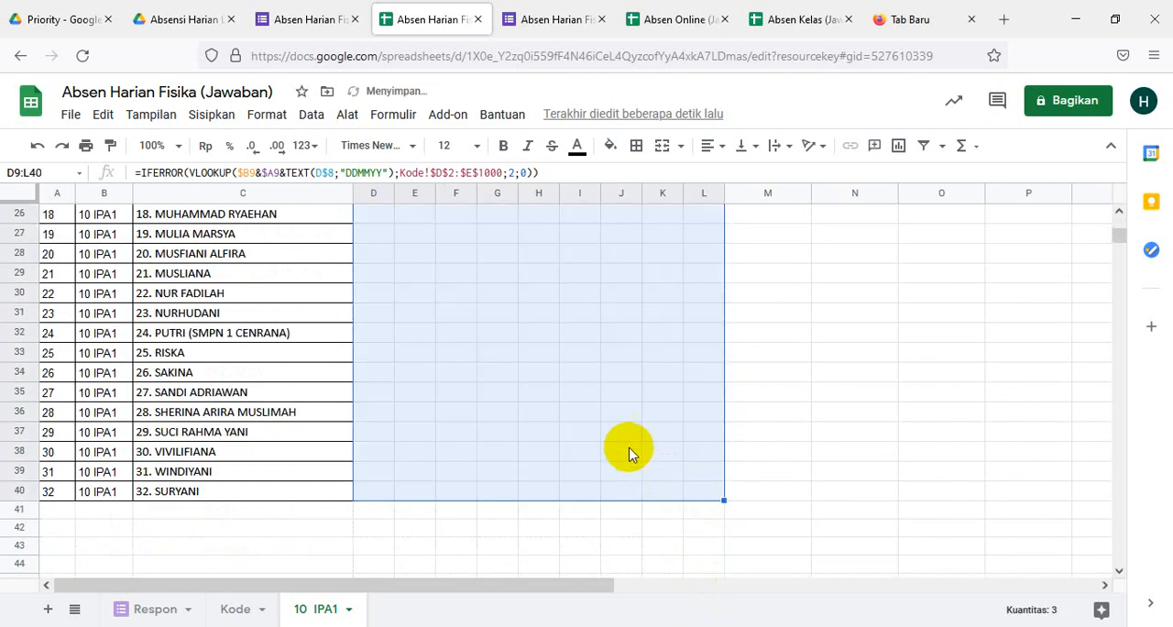
- Apply all borders to the attendance range D9:L40 and centre its contents horizontally
scroll(605, 478, "up", 4)
scroll(603, 479, "up", 4)
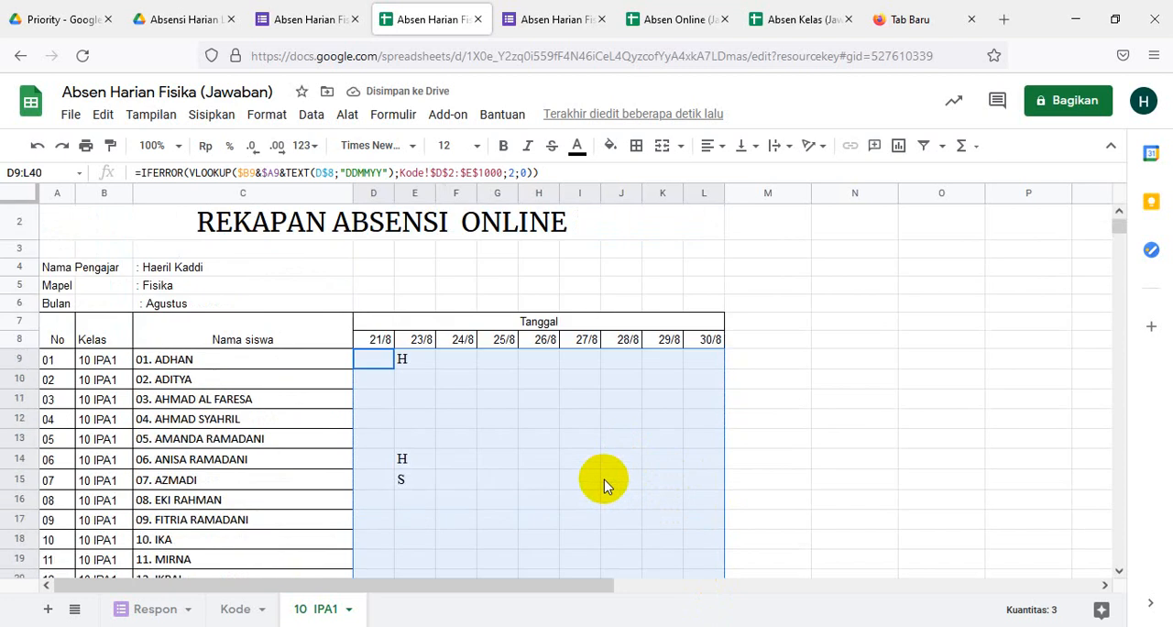
left_click(637, 147)
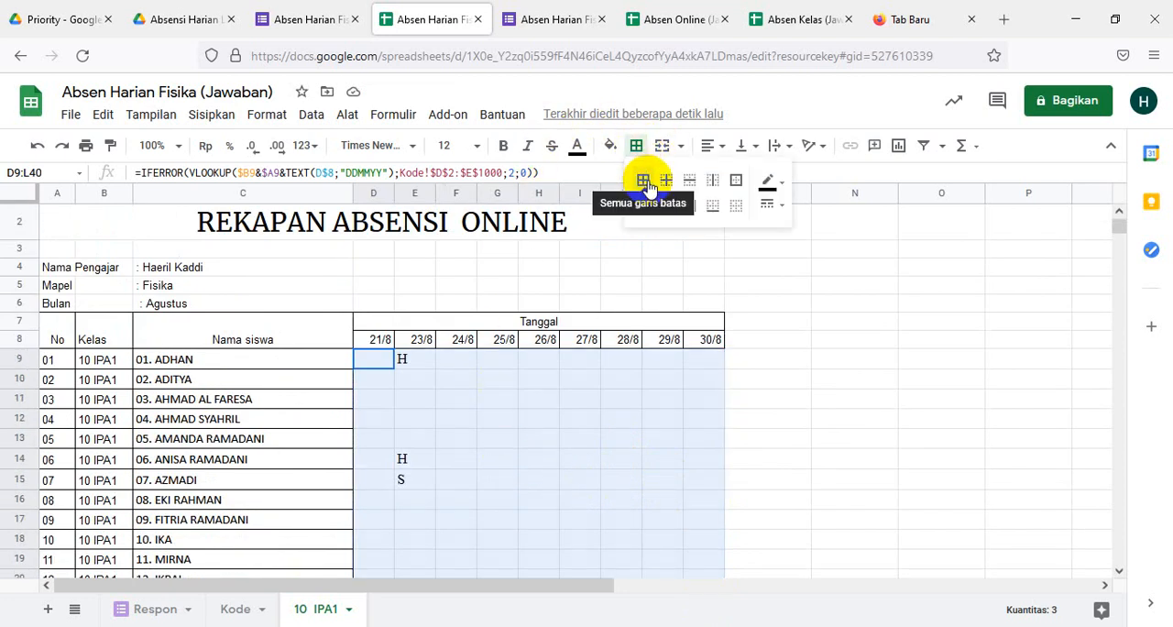
left_click(643, 181)
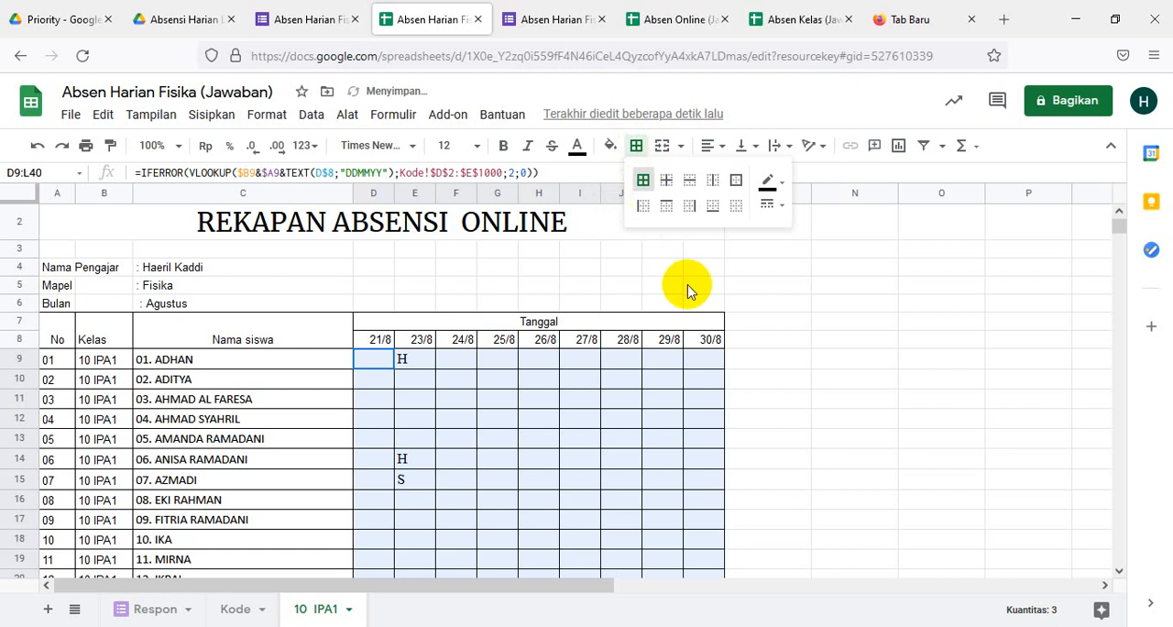
left_click(723, 149)
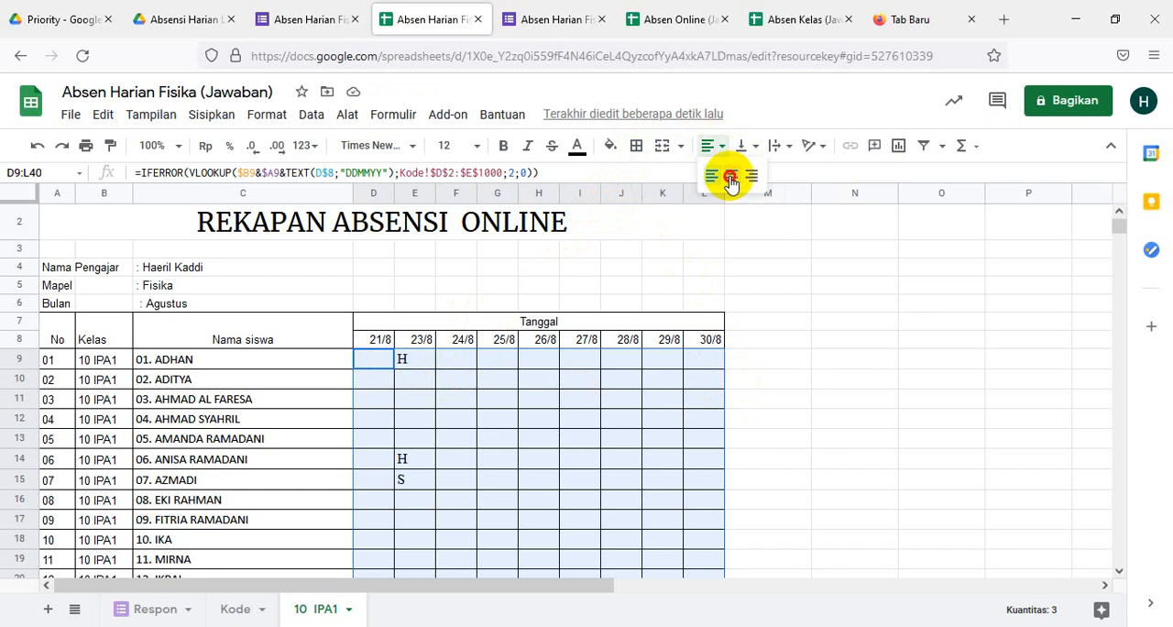
left_click(731, 175)
left_click(832, 397)
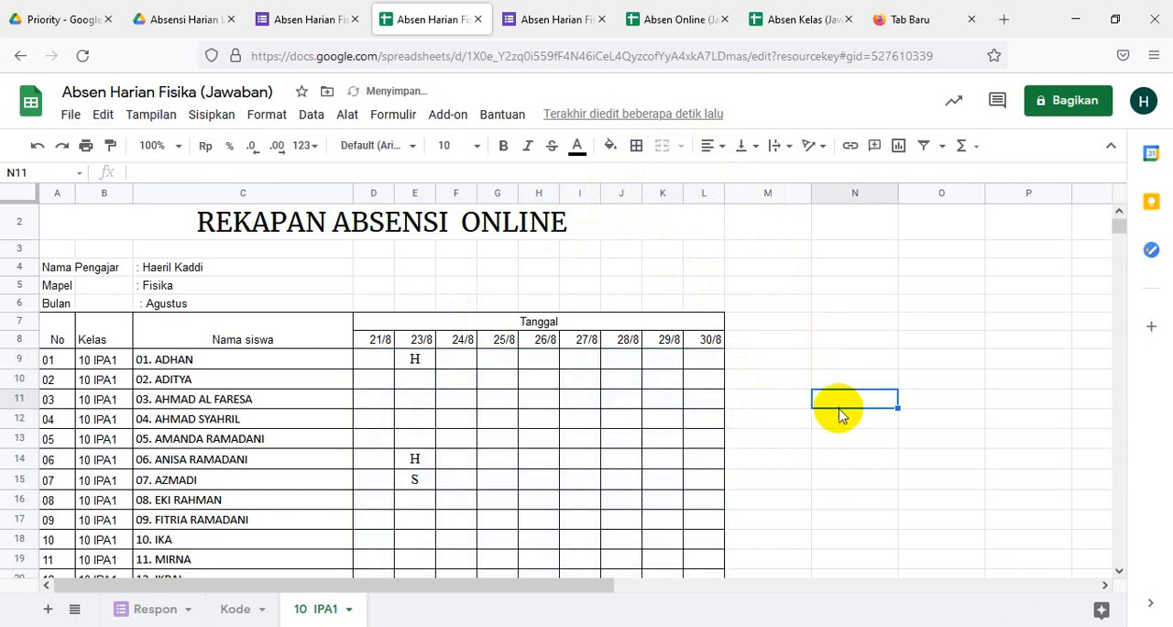
- Enter the heading "Rekapan Bulanan" in M7, beside the Tanggal heading
left_click(741, 320)
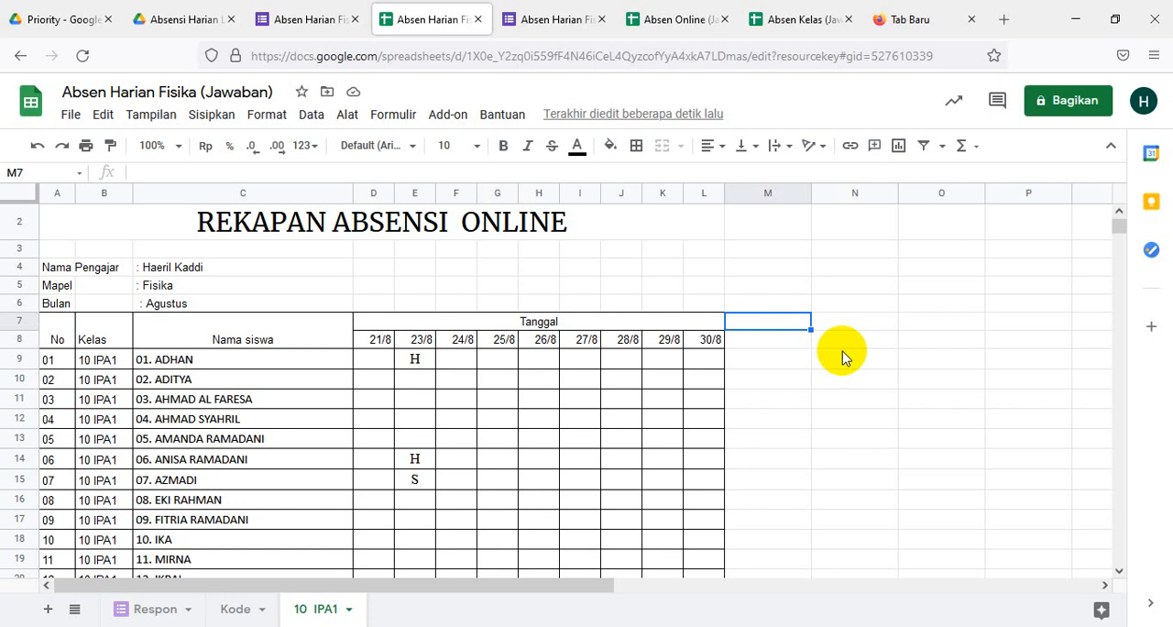
type("rekapan")
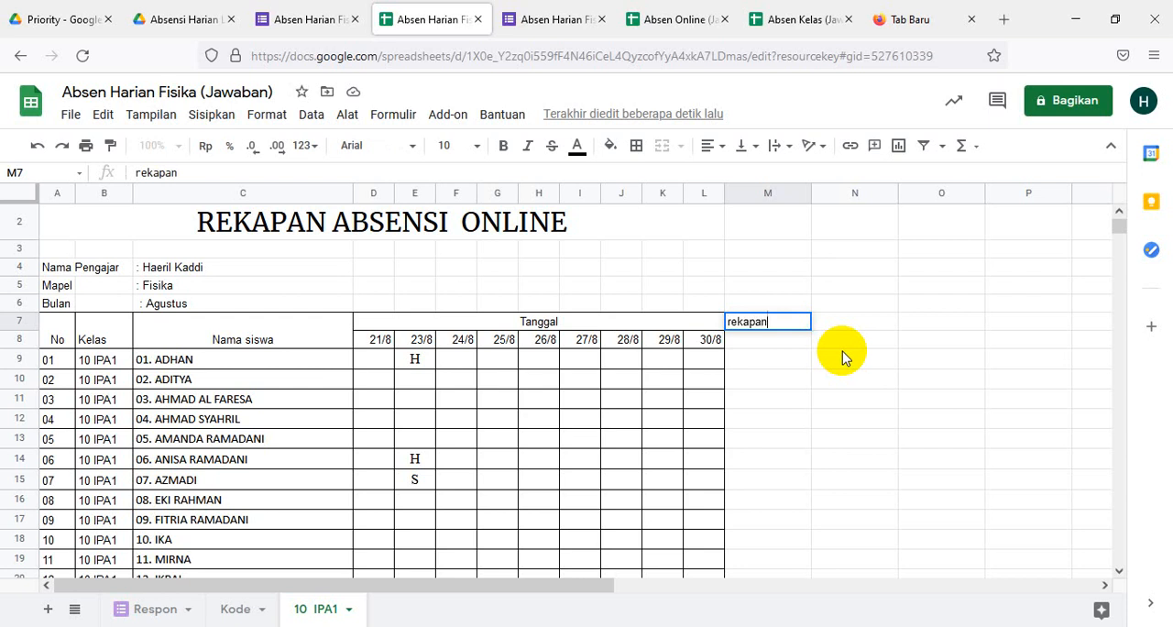
key("BackSpace")
key("BackSpace")
key("BackSpace")
key("BackSpace")
key("BackSpace")
key("BackSpace")
key("BackSpace")
type("R")
key("BackSpace")
type("ekapan Bulanan")
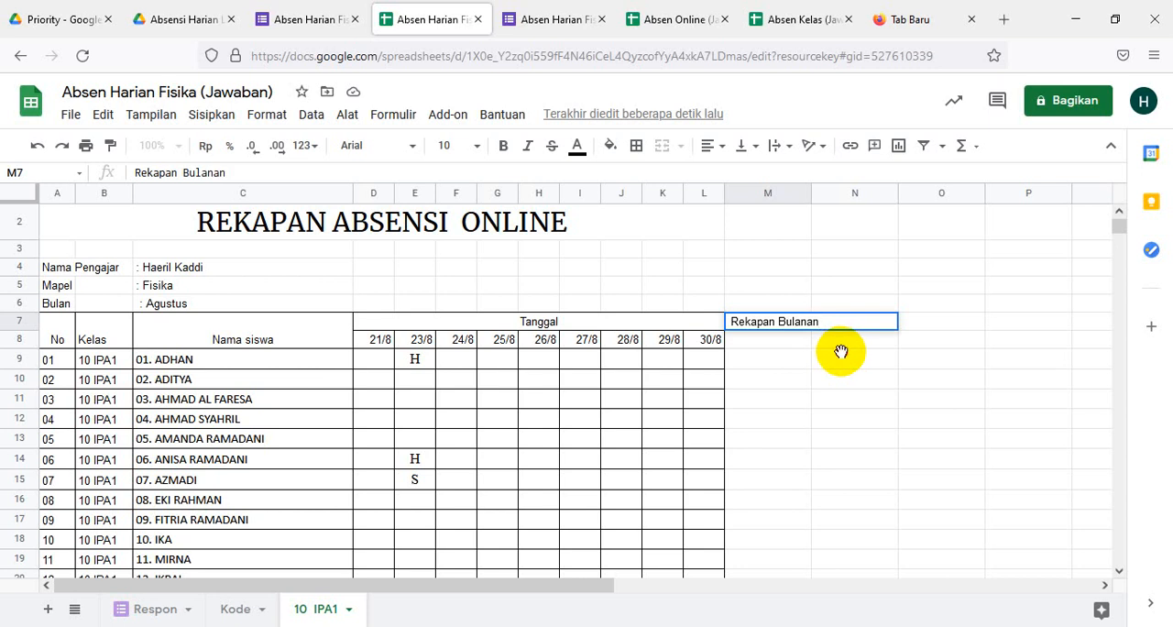
left_click(834, 355)
- Enter the monthly recap subheadings H, I, S and A in cells M8 to P8
left_click(768, 346)
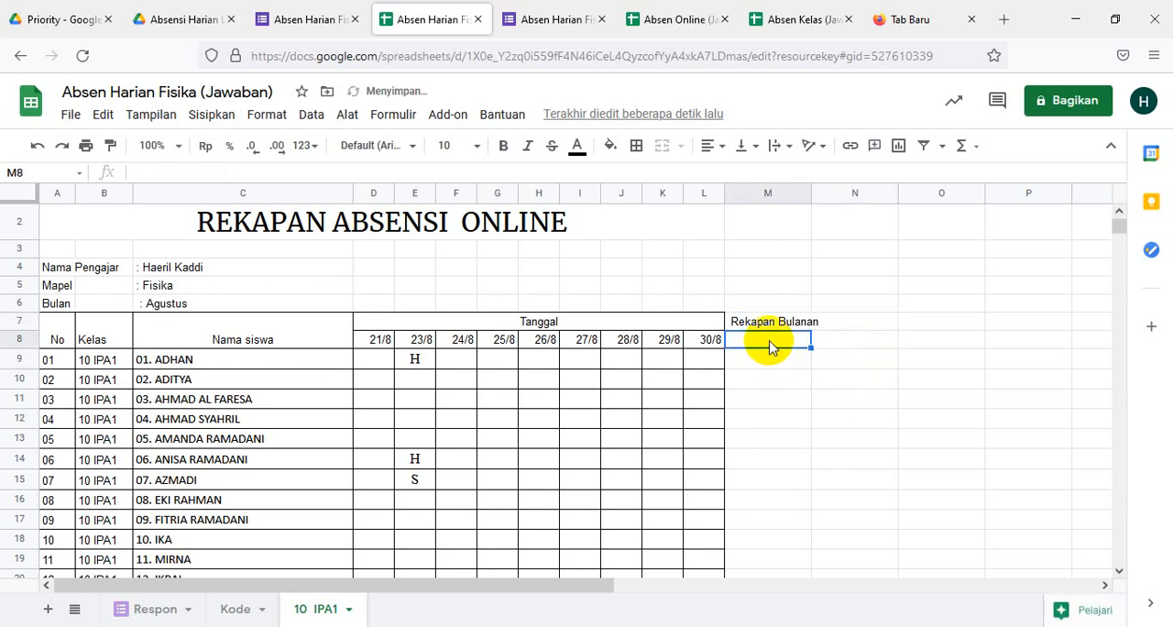
type("H")
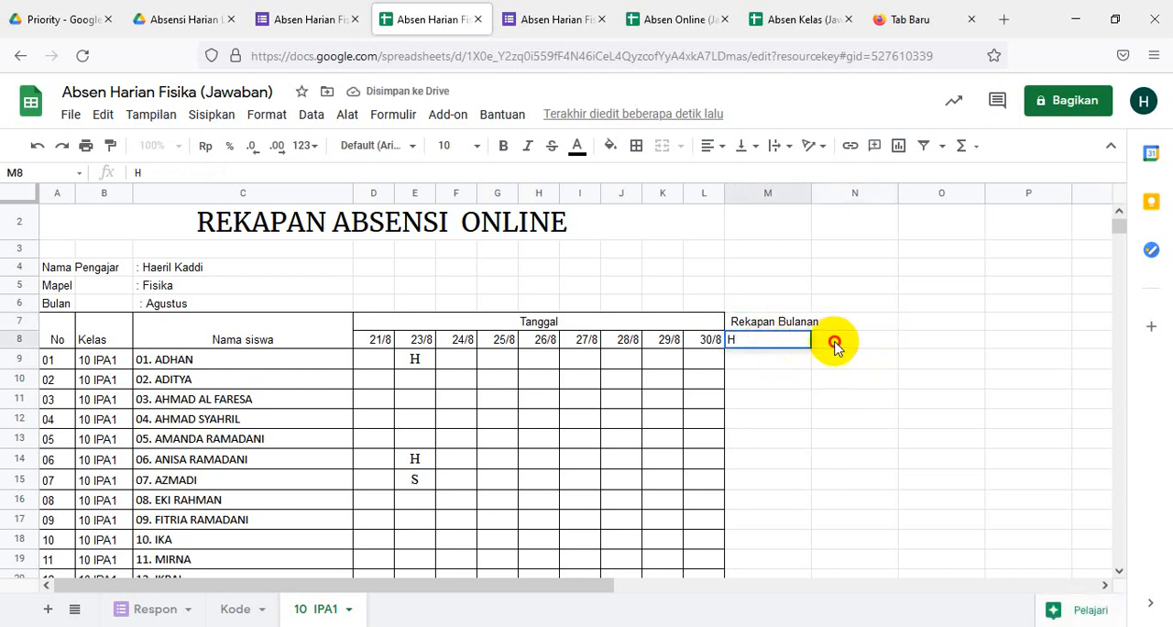
left_click(834, 344)
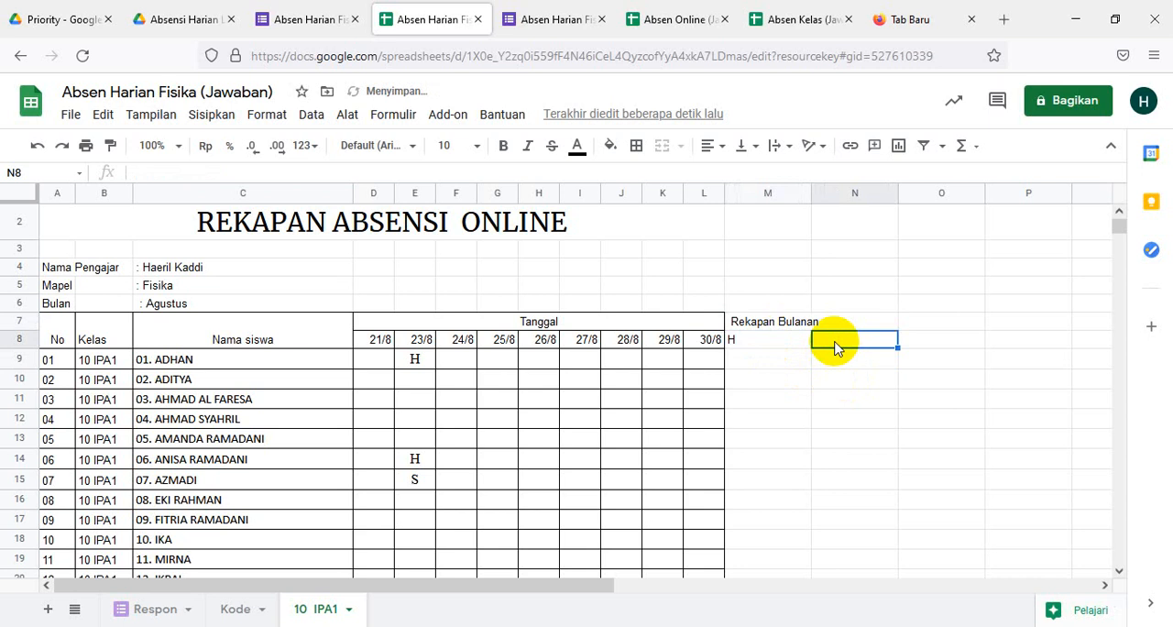
type("i")
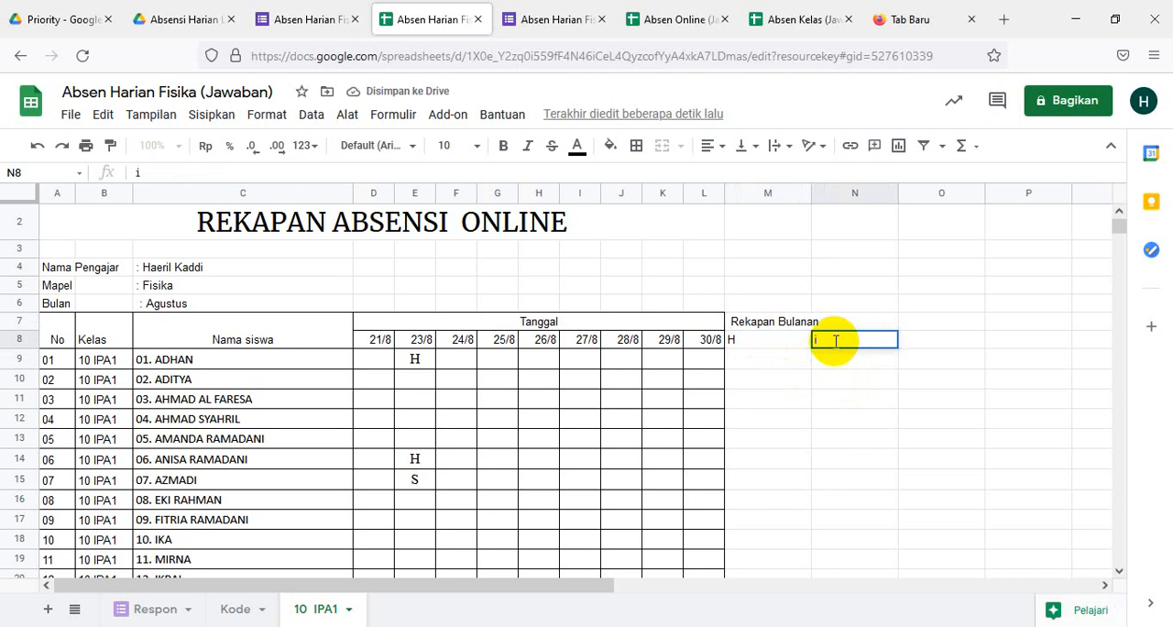
key("Escape")
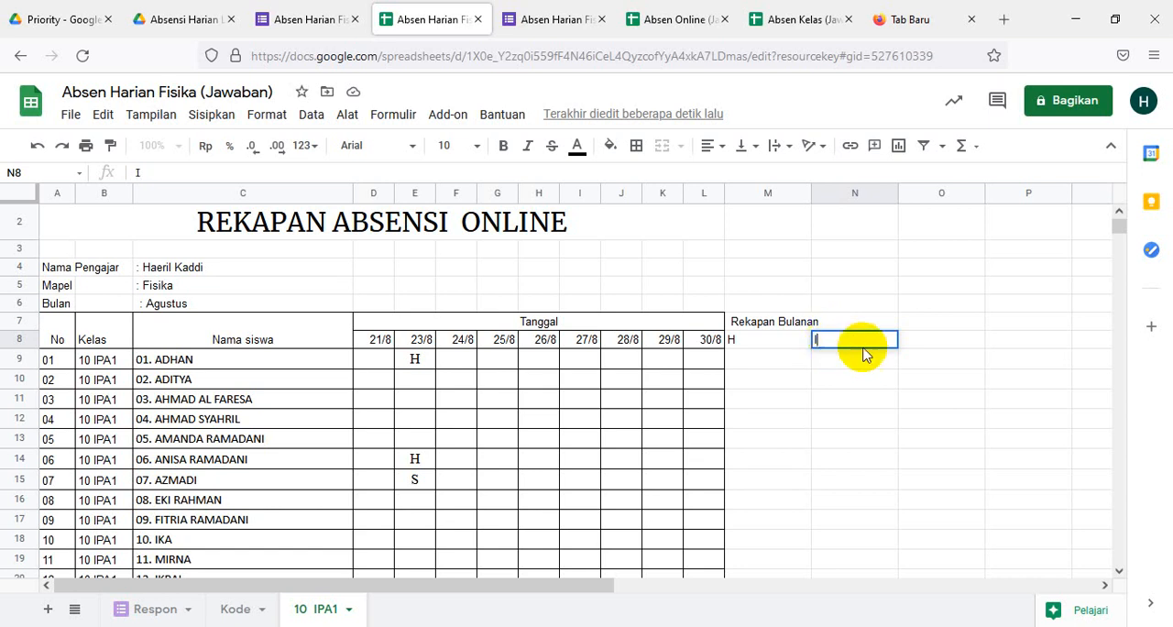
left_click(923, 345)
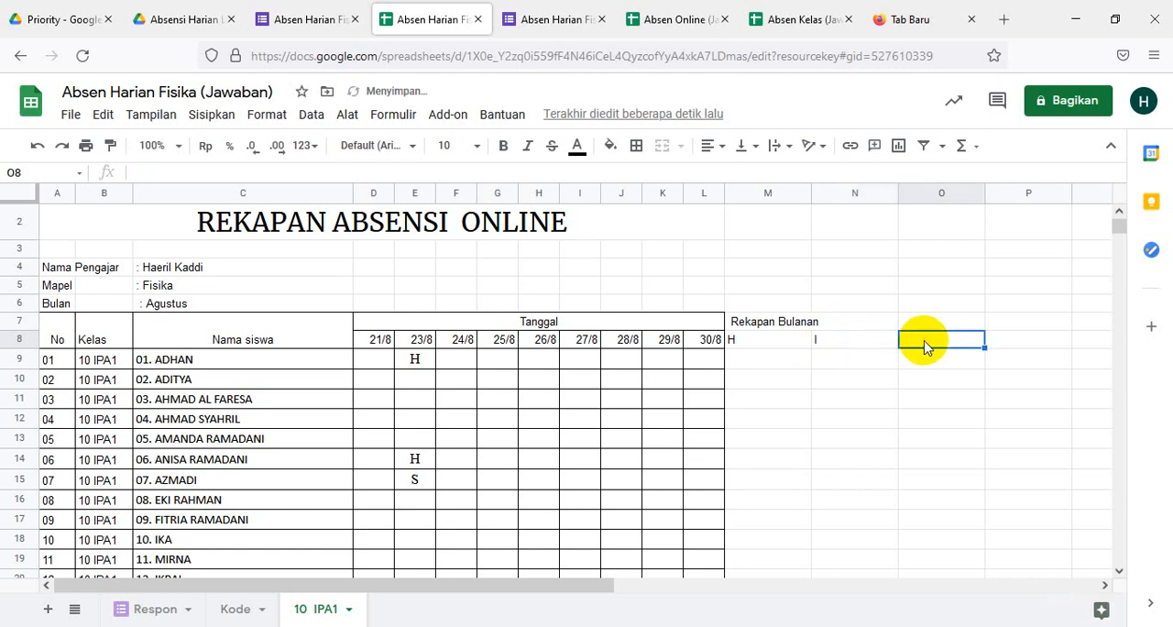
type("S")
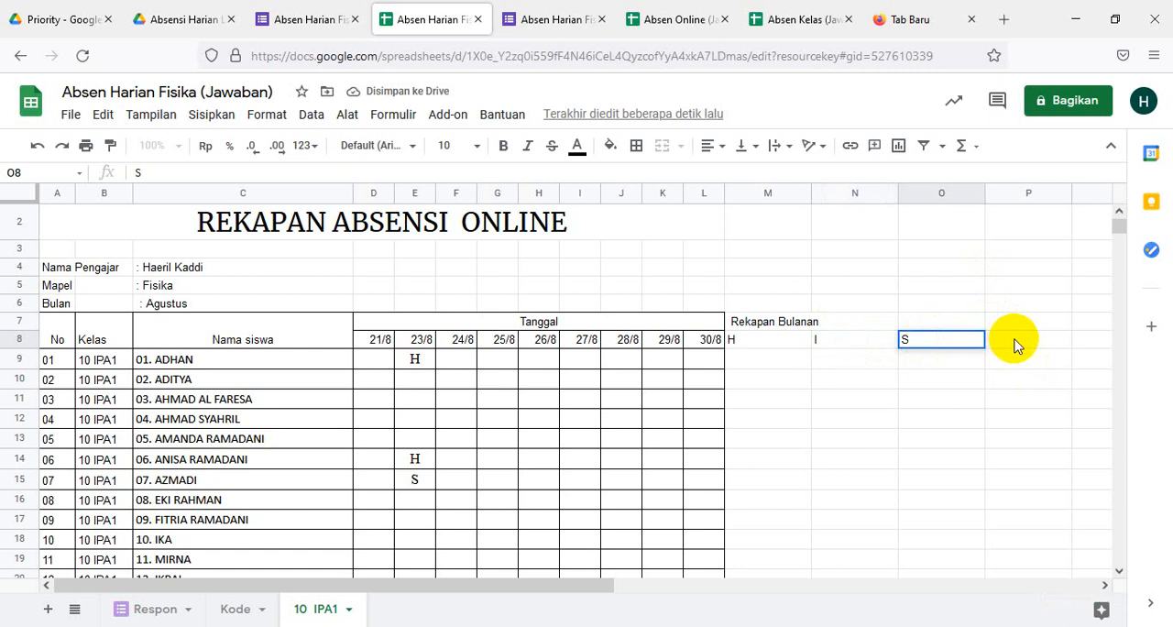
left_click(1014, 344)
type("A")
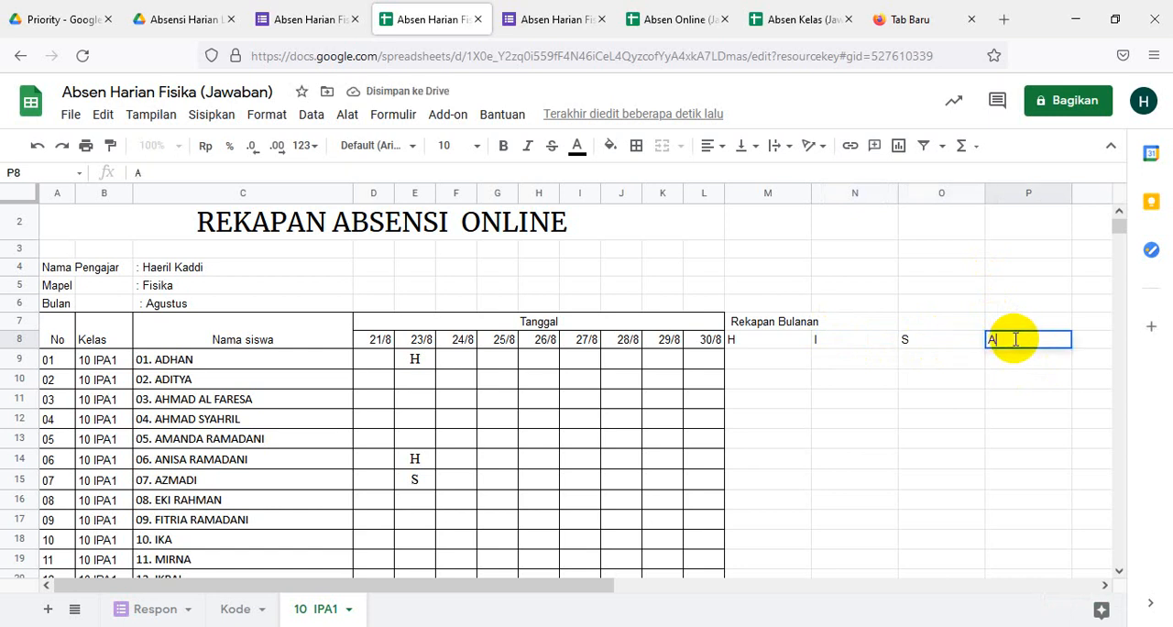
left_click(949, 446)
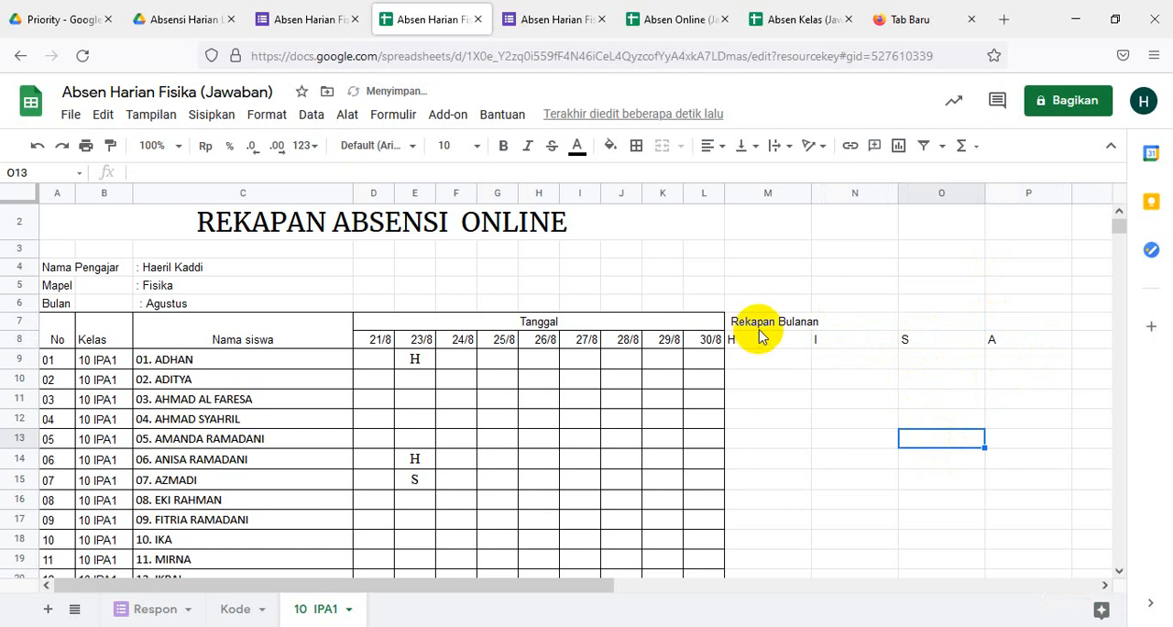
- Apply all borders to the monthly recap range M7:P40
left_click_drag(751, 325, 1008, 380)
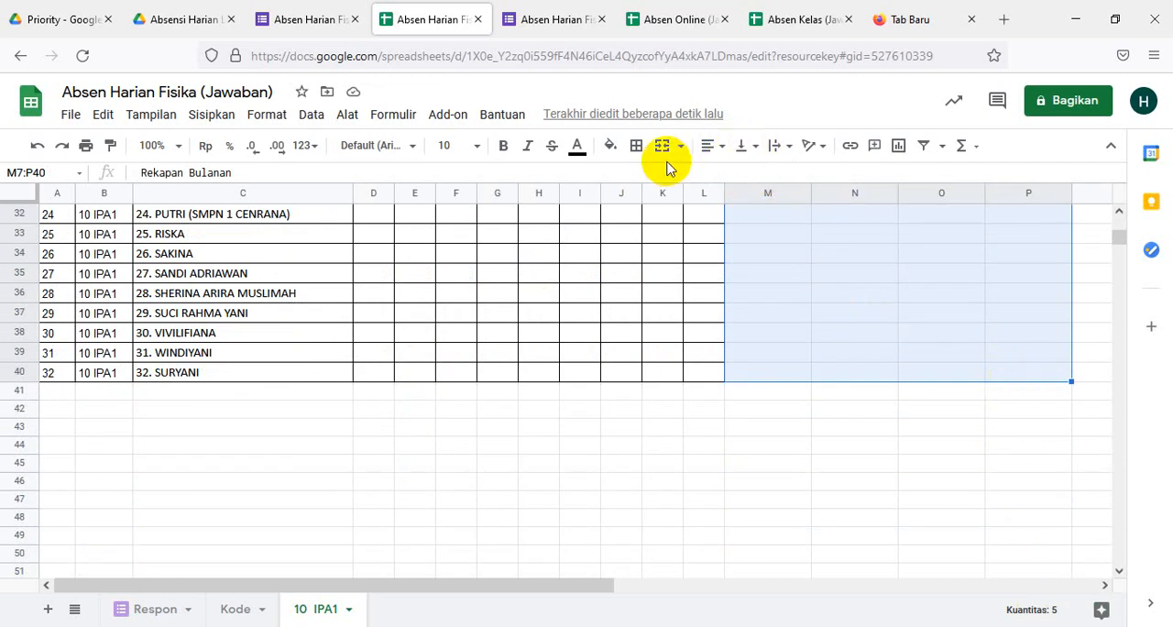
left_click(636, 148)
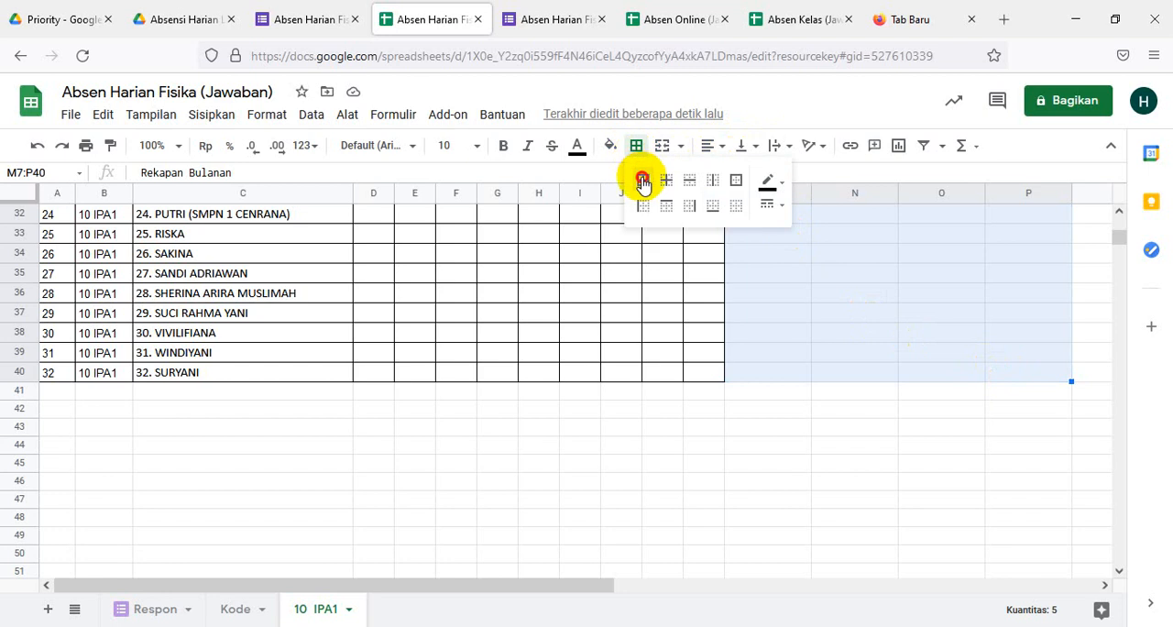
left_click(643, 180)
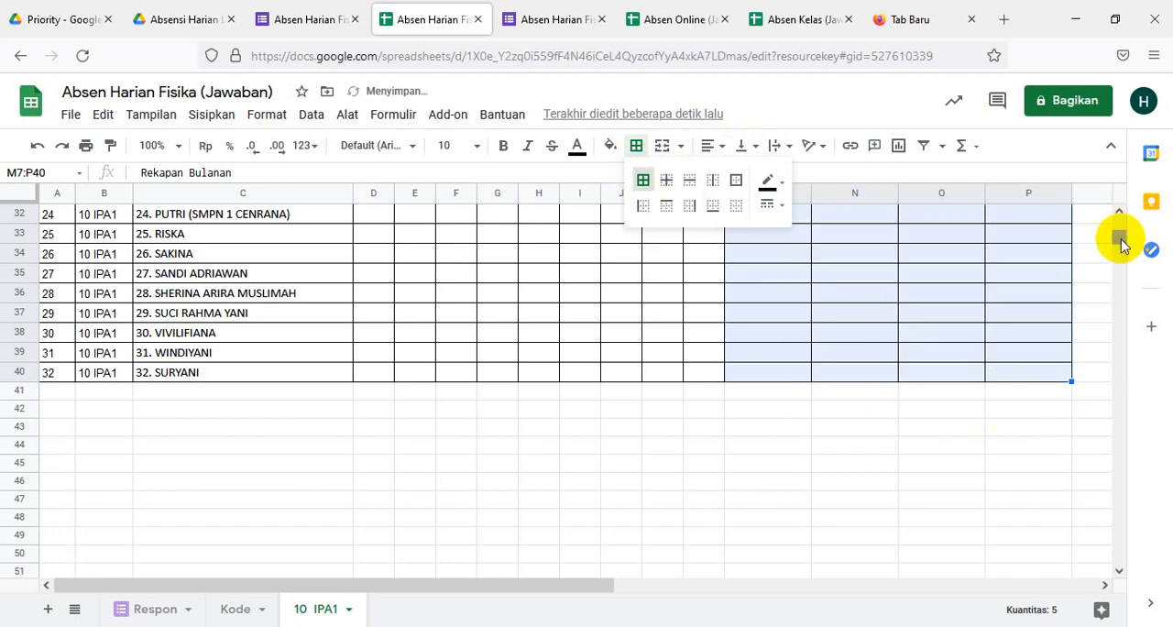
- Narrow the monthly recap columns M to P to one equal compact width
left_click_drag(1120, 240, 1015, 213)
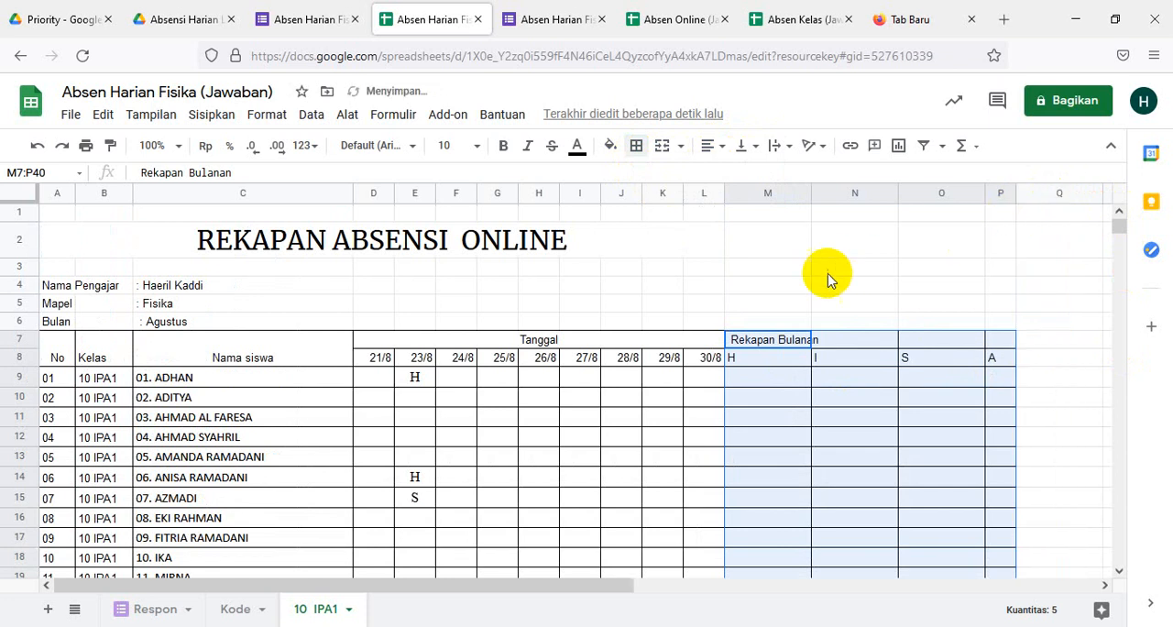
left_click(1098, 302)
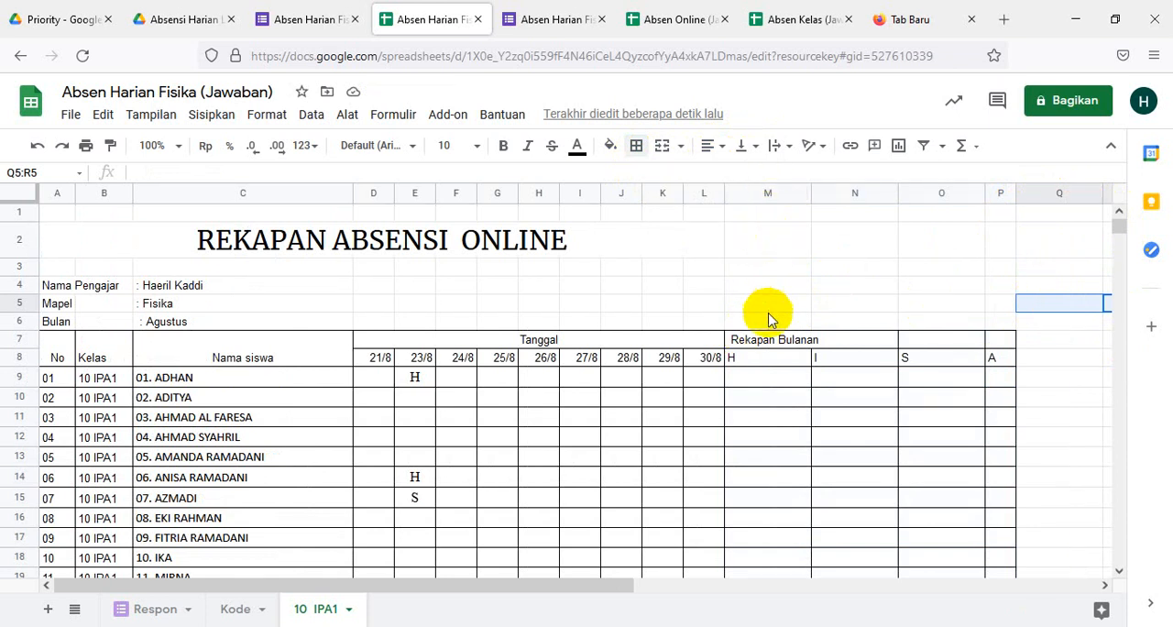
left_click(769, 193)
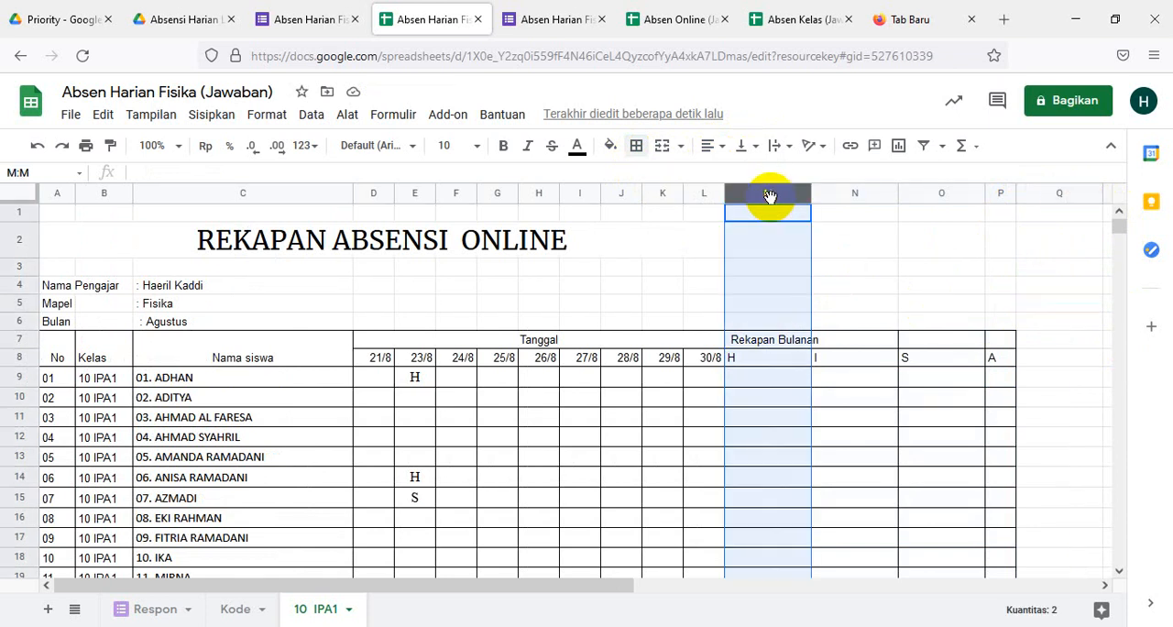
key("shift+Right")
key("shift+Right")
key("shift+Right")
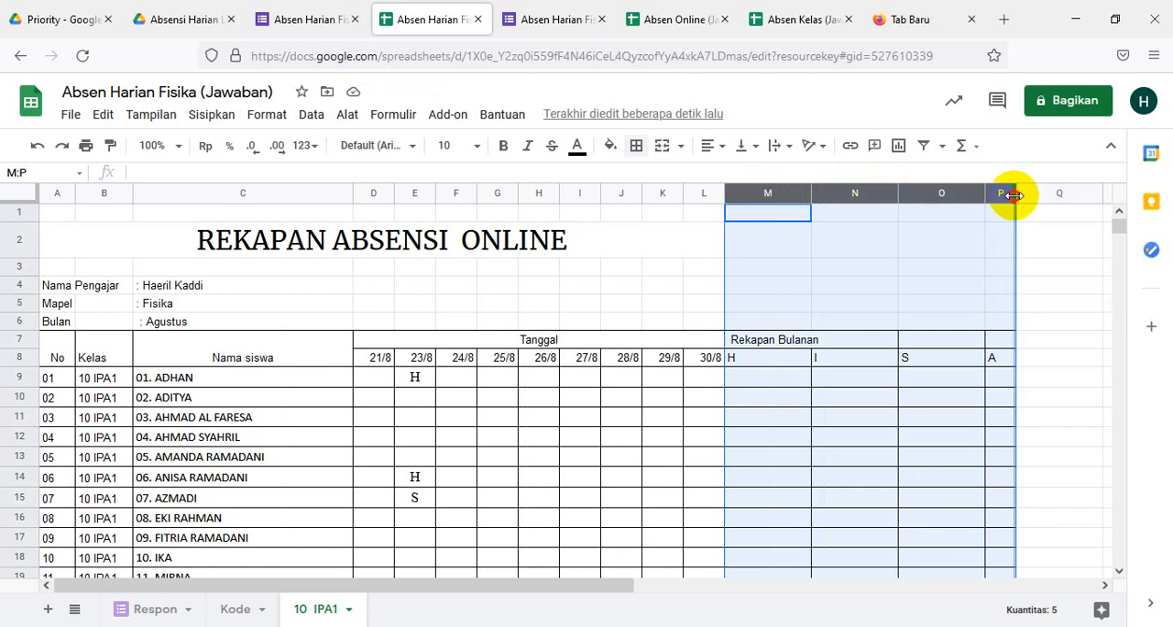
left_click_drag(1014, 195, 1003, 202)
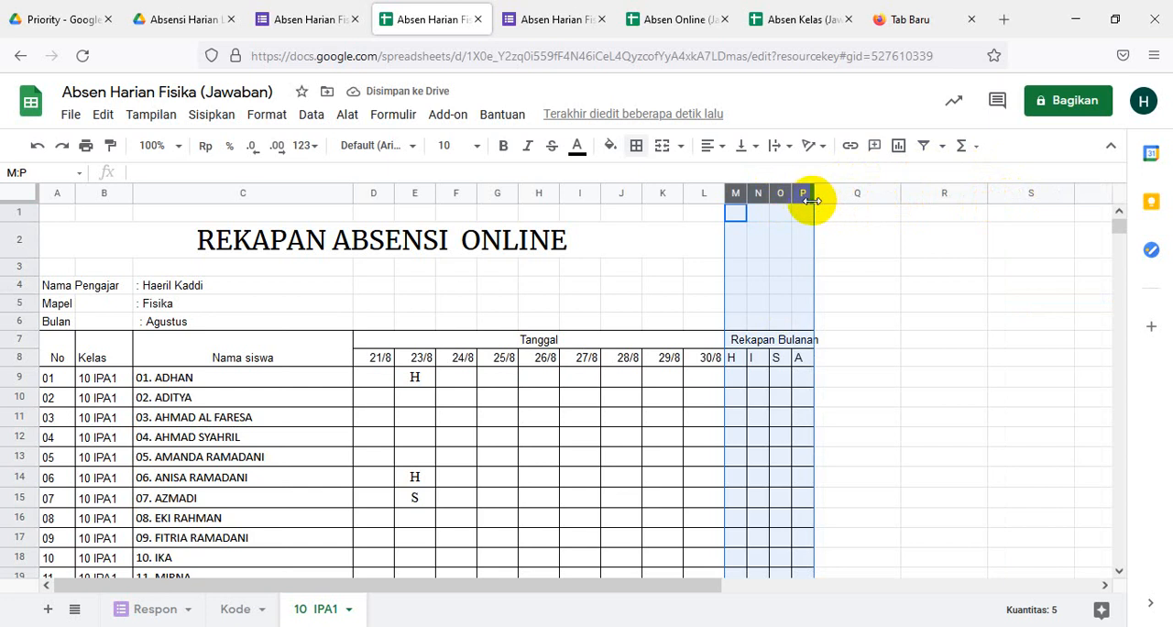
left_click_drag(814, 197, 837, 200)
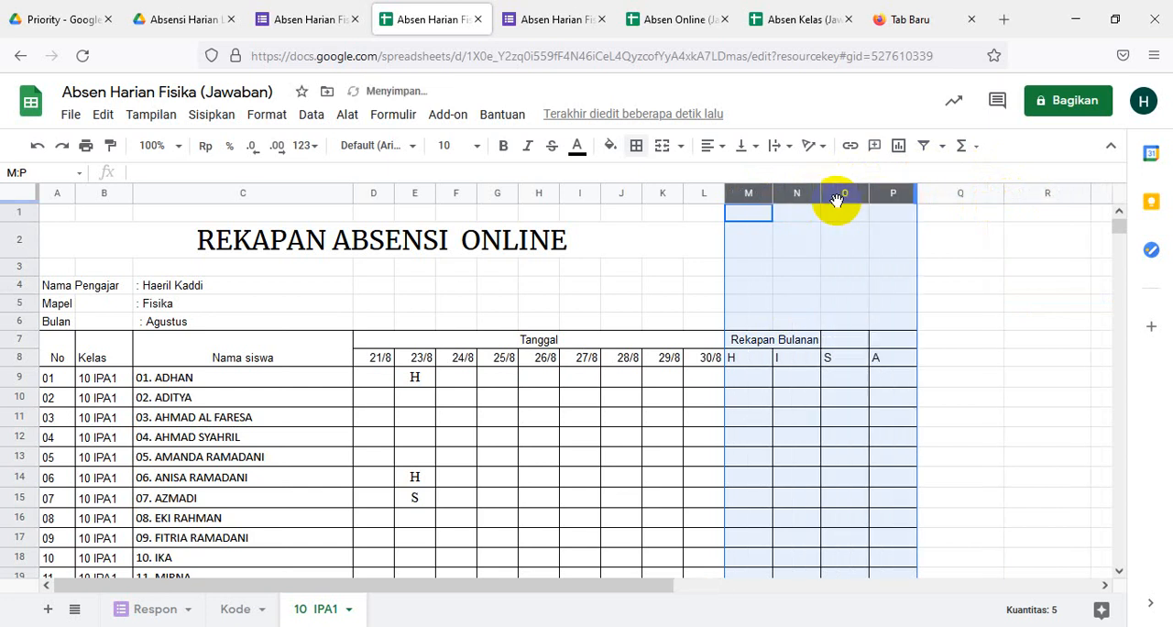
left_click(767, 343)
left_click(1007, 376)
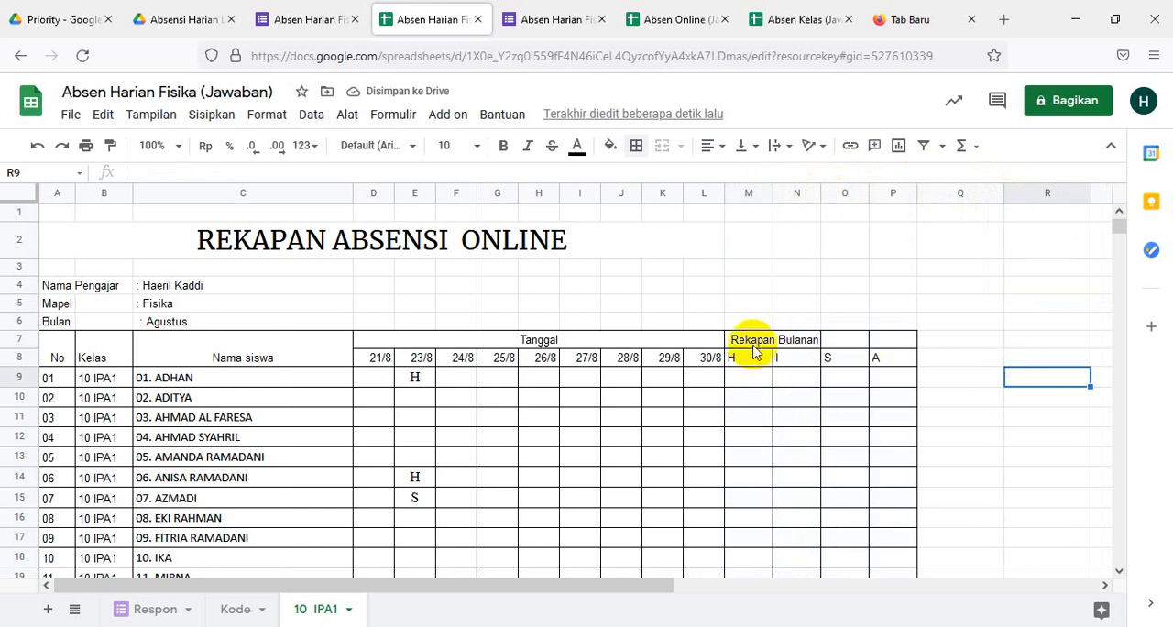
- Merge cells M7:P7 and centre the "Rekapan Bulanan" heading horizontally
left_click(751, 346)
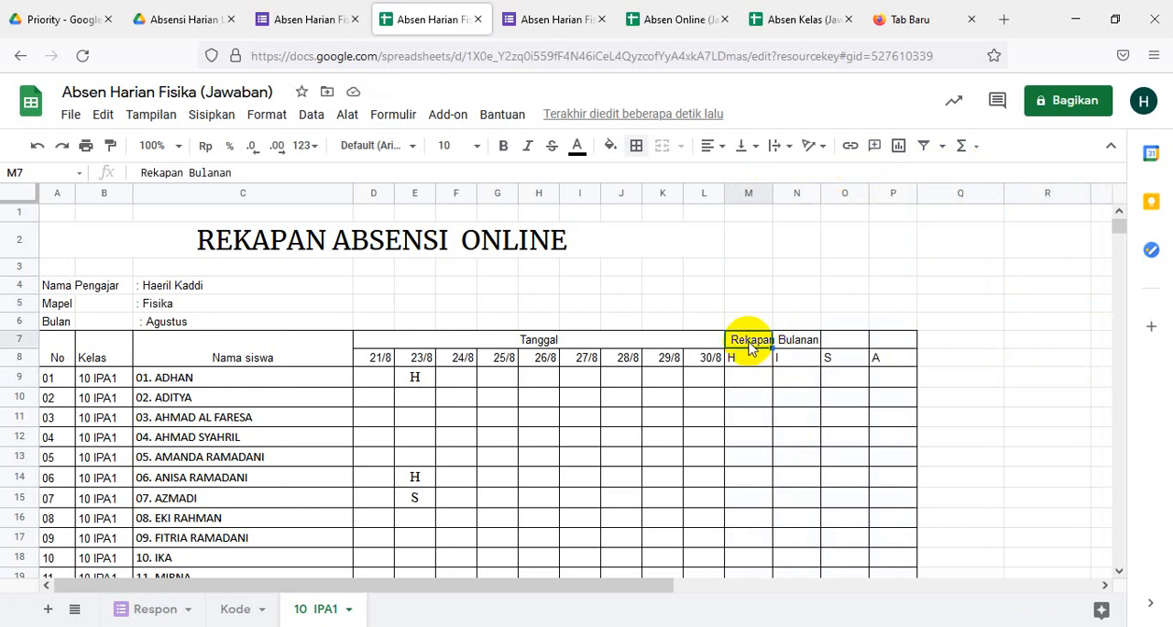
key("shift+Right")
key("shift+Right")
key("shift+Right")
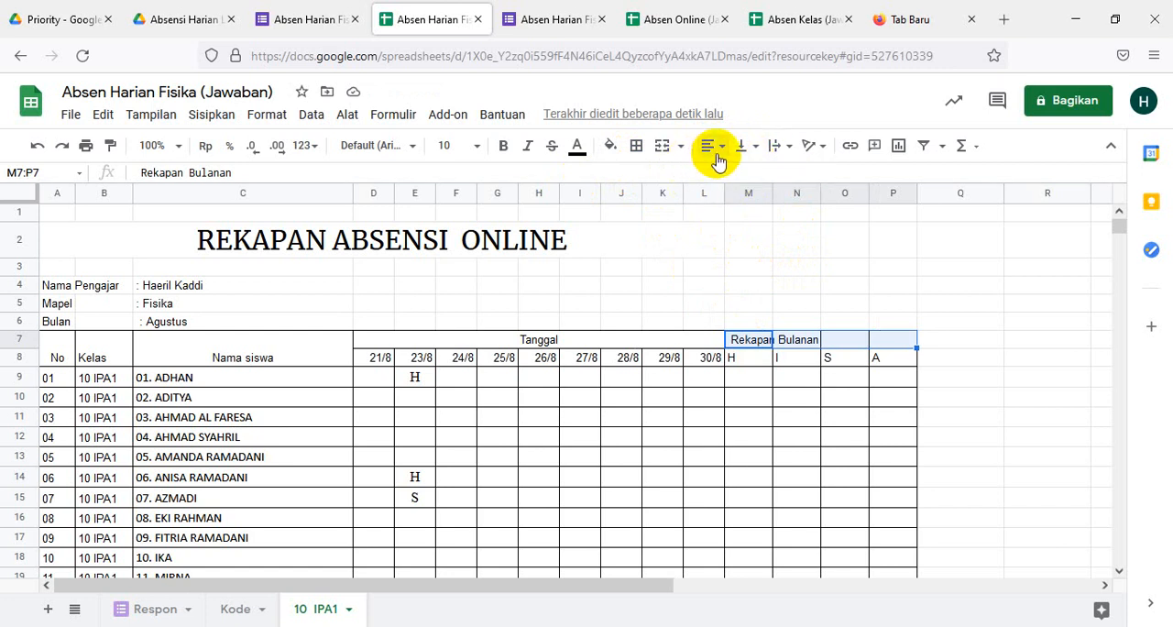
left_click(662, 149)
left_click(720, 151)
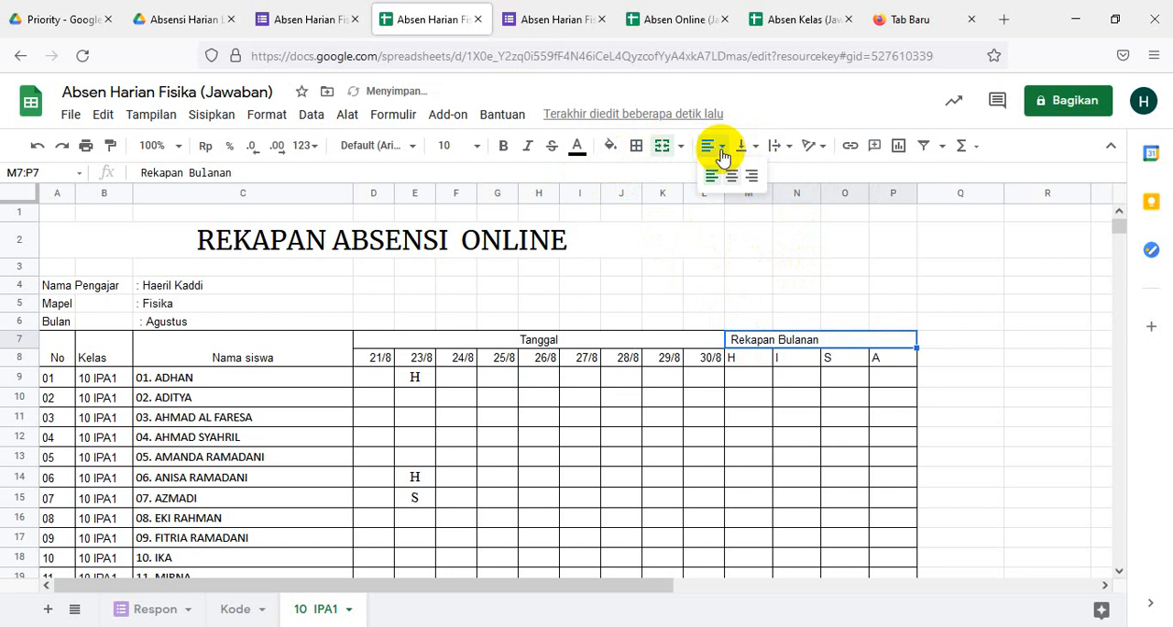
left_click(731, 176)
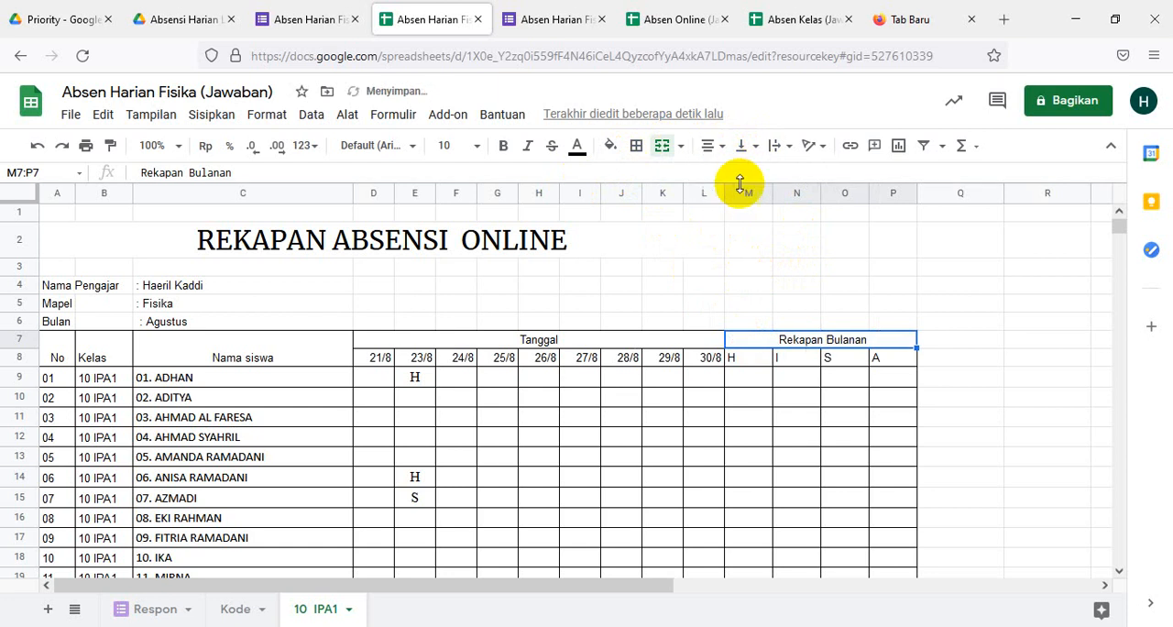
- Centre the H, I, S and A subheadings in M8:P8 horizontally
scroll(1003, 371, "down", 4)
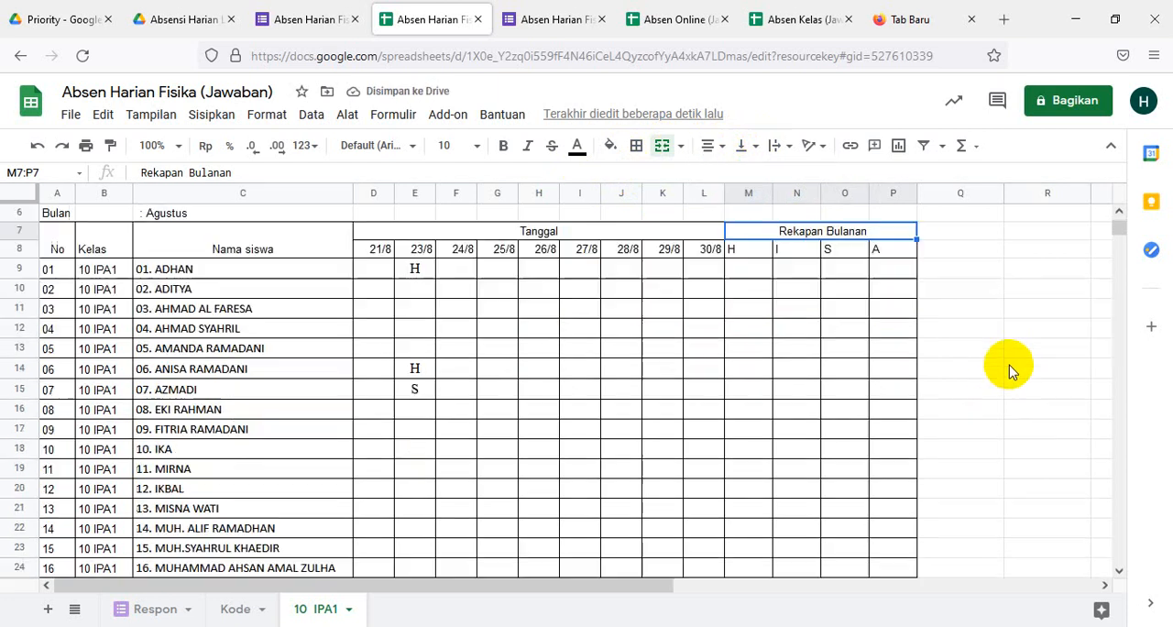
scroll(1008, 369, "up", 4)
scroll(1007, 367, "down", 3)
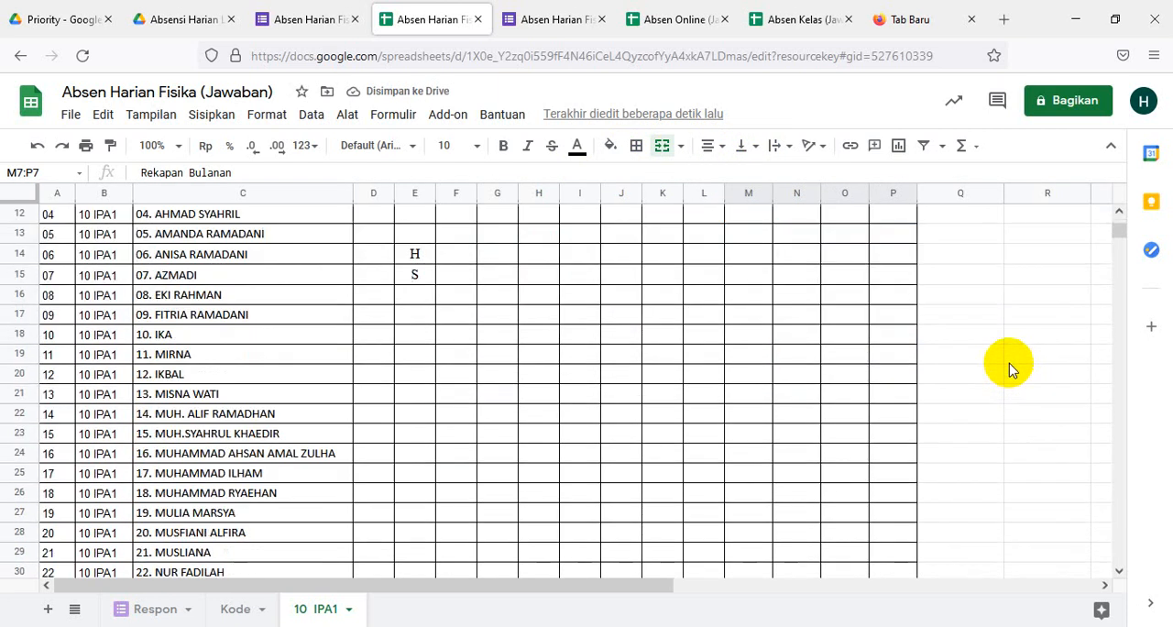
scroll(1008, 367, "up", 3)
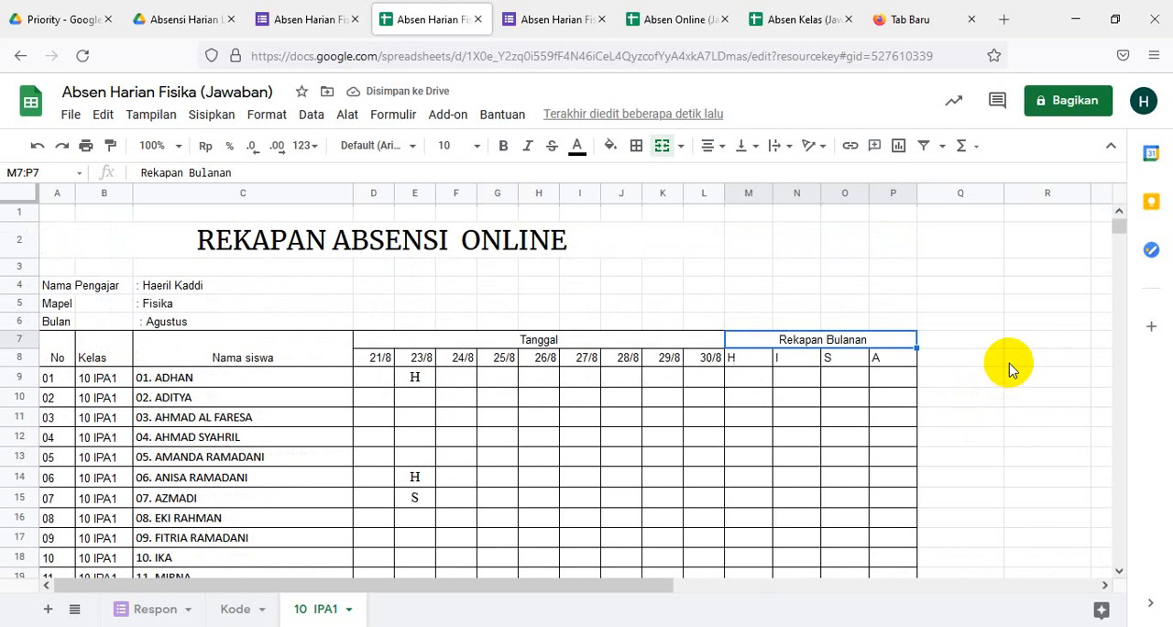
left_click(744, 385)
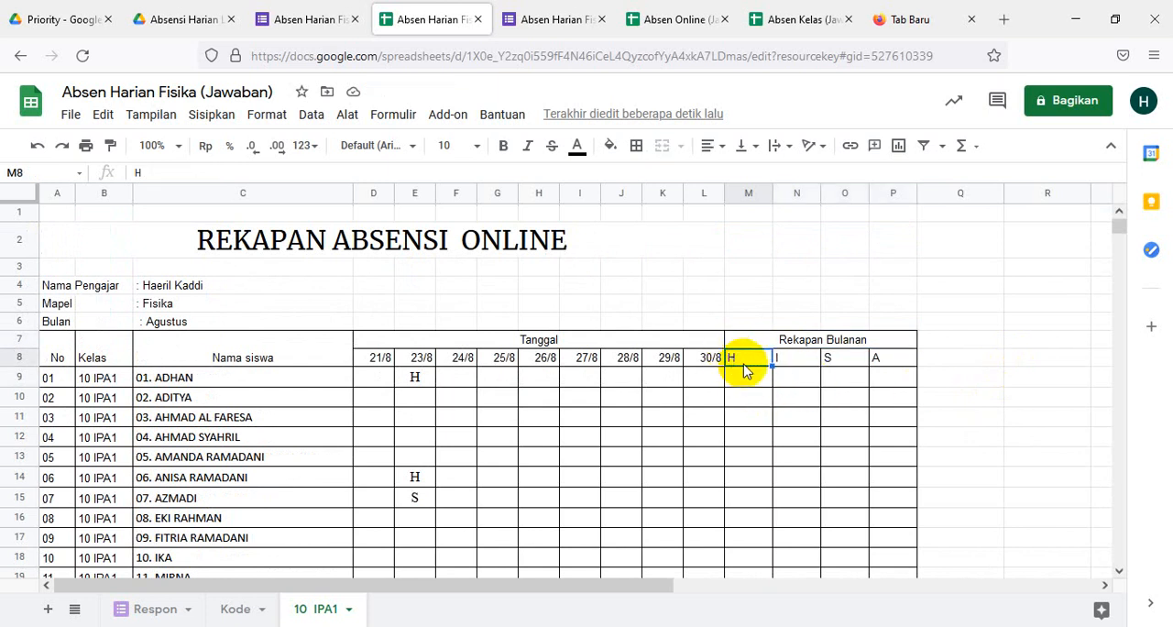
left_click_drag(1054, 341, 1054, 359)
left_click_drag(740, 359, 894, 365)
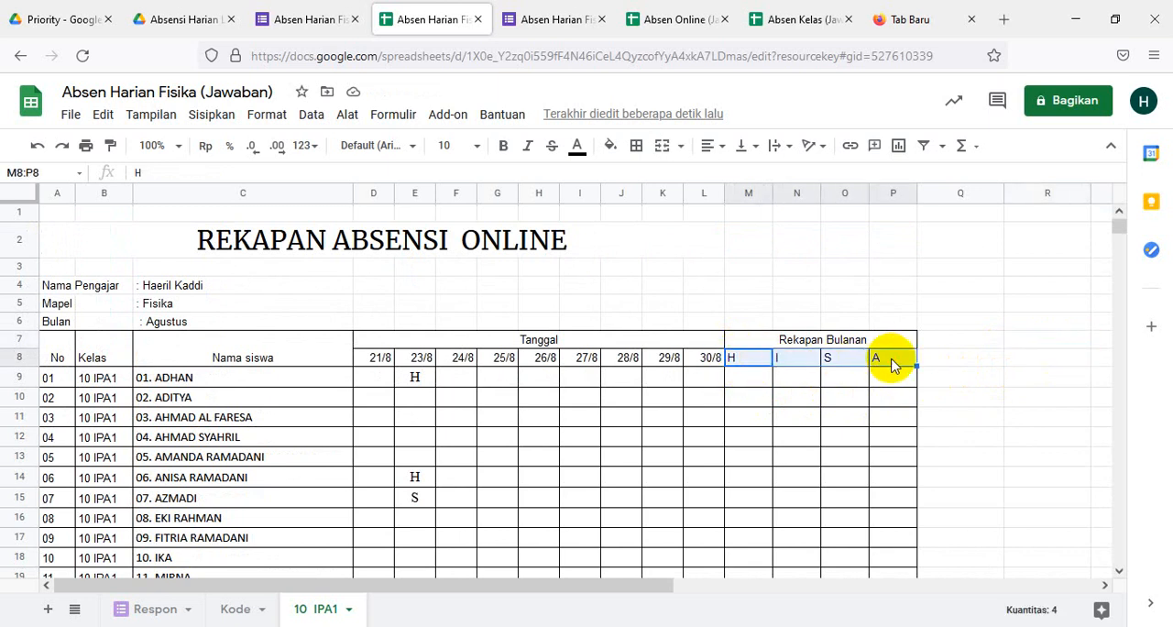
left_click(715, 144)
left_click(730, 180)
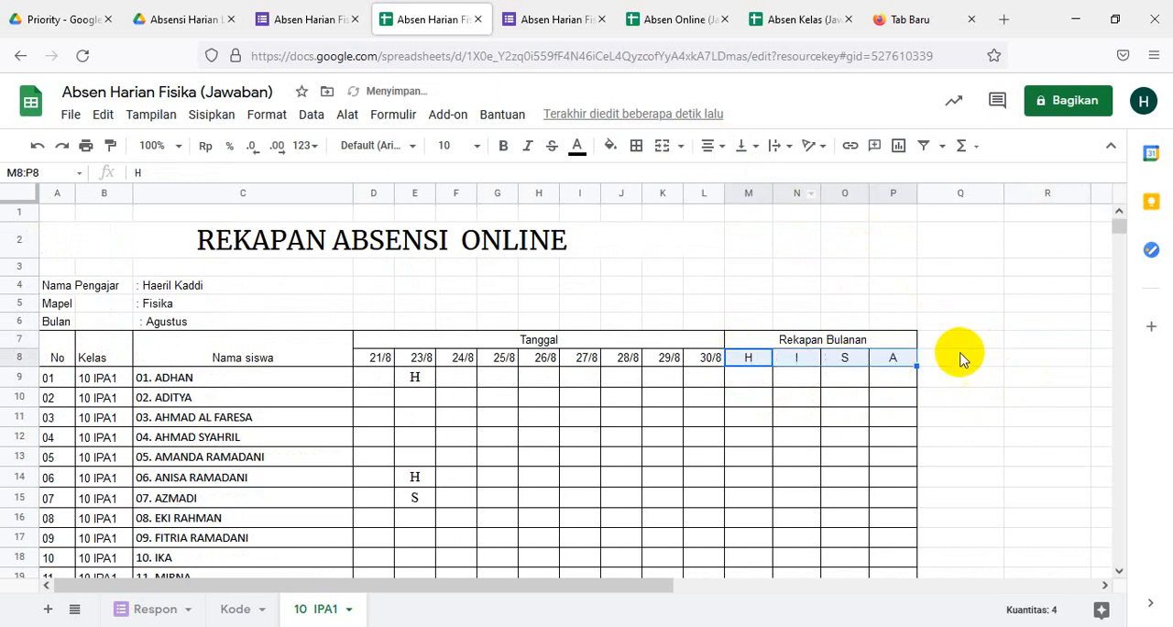
left_click(961, 359)
- Enter the formula =Contif (D9:L9;"H") in M9 to count the first student's H marks across the dates
left_click(757, 378)
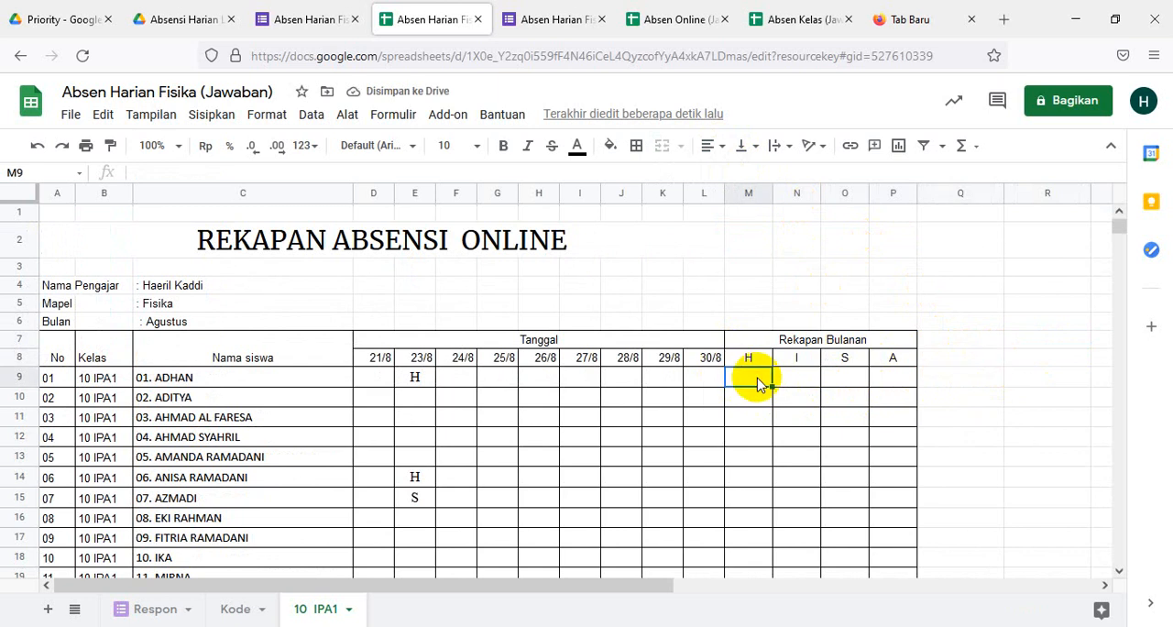
type("=")
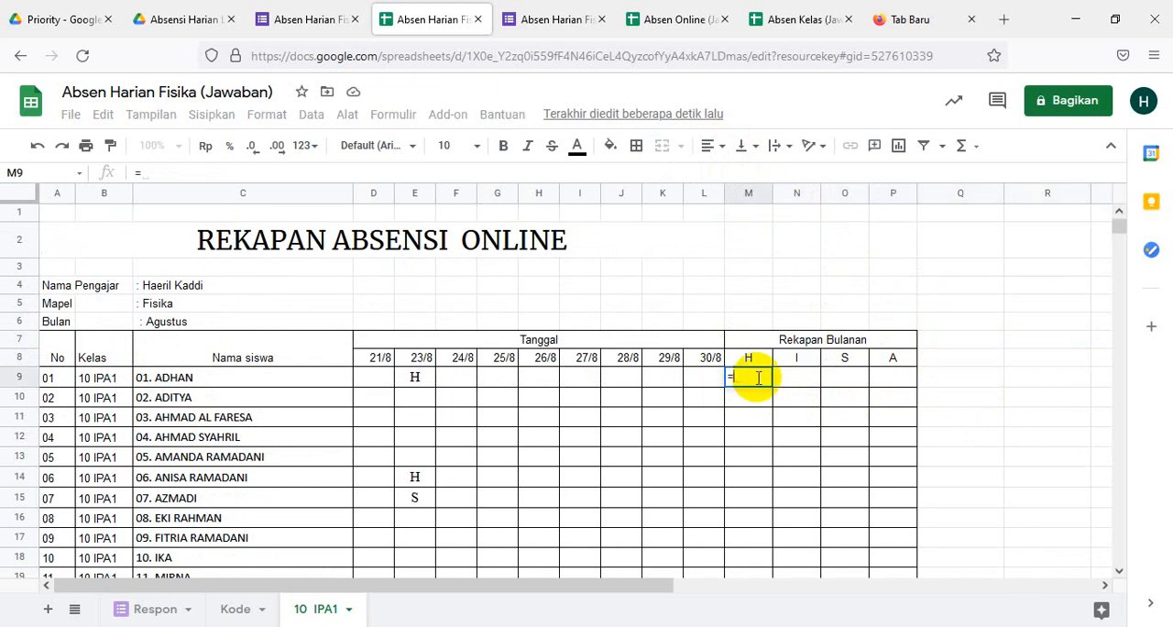
type("Contif")
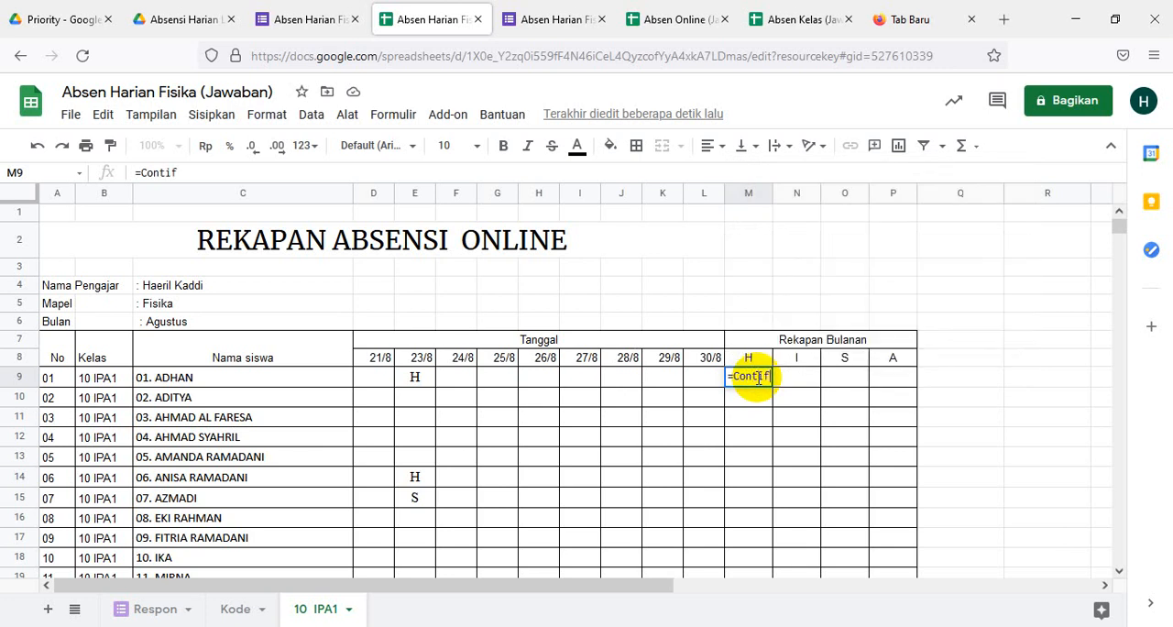
type(" (")
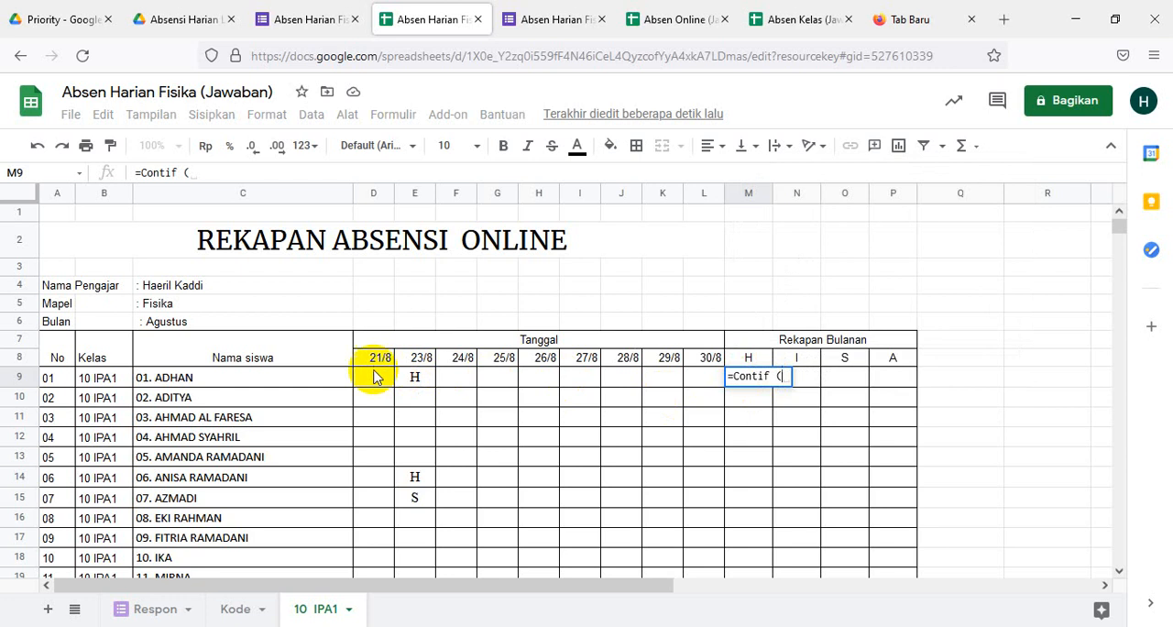
left_click(371, 382)
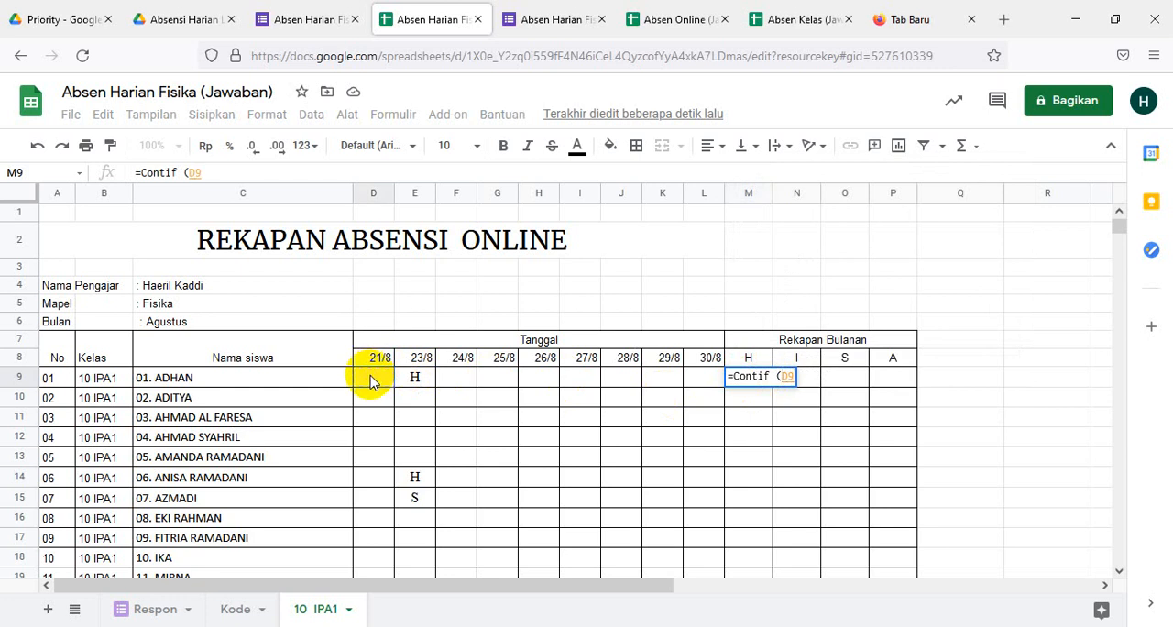
key("shift+Right")
key("shift+Right")
key("shift+Right")
key("shift+Right")
key("shift+Right")
key("shift+Right")
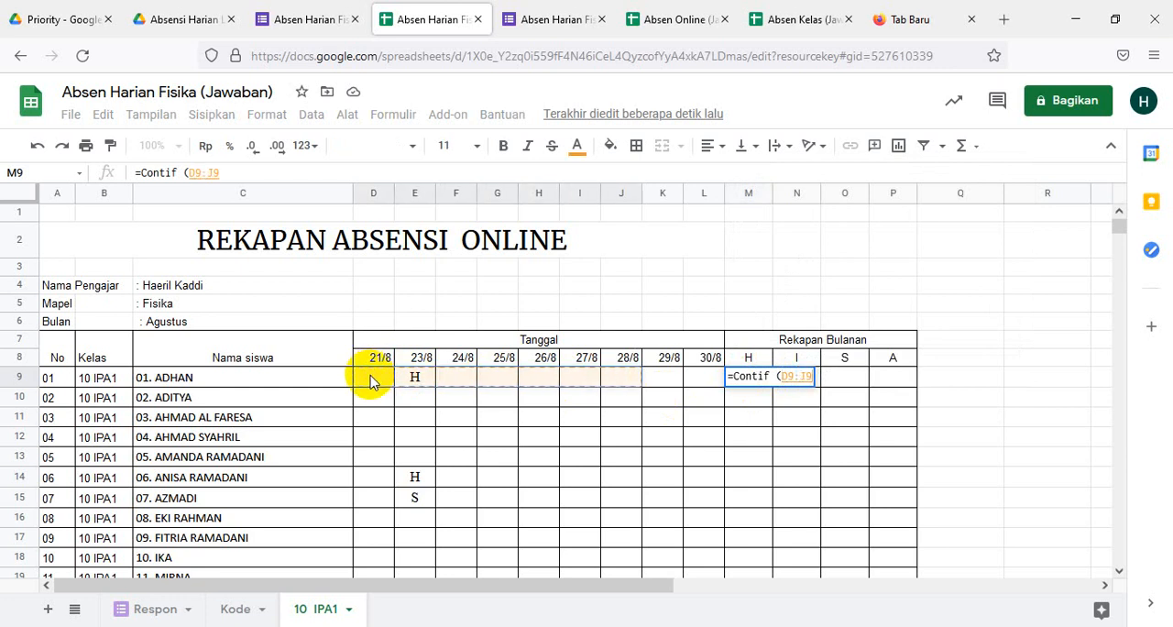
key("shift+Right")
key("shift+Right")
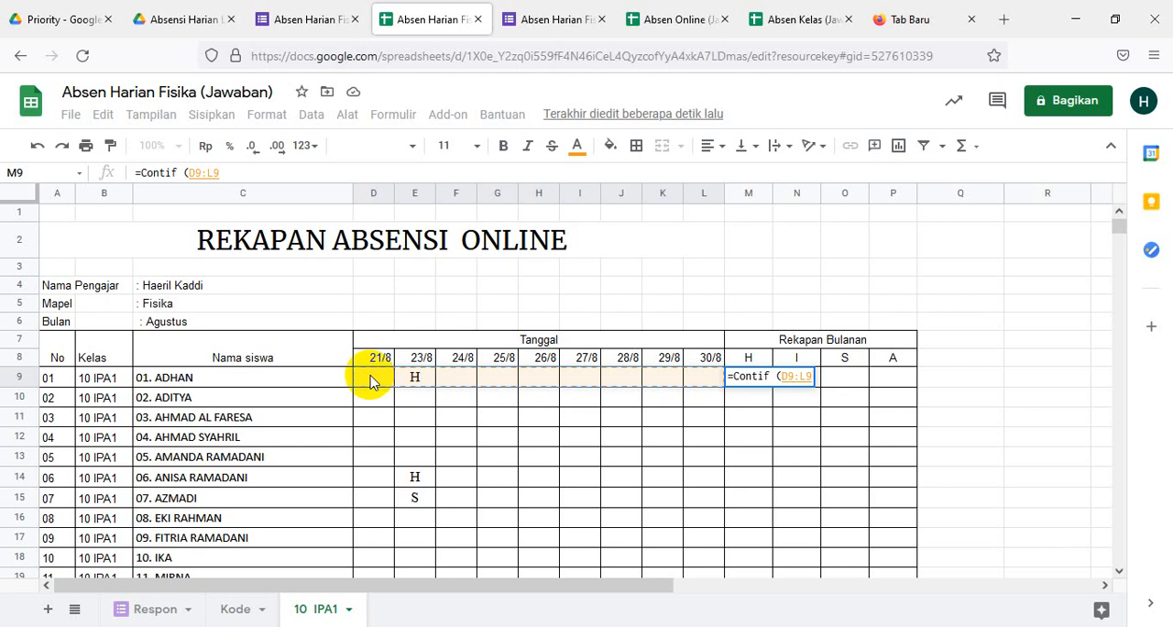
type(",")
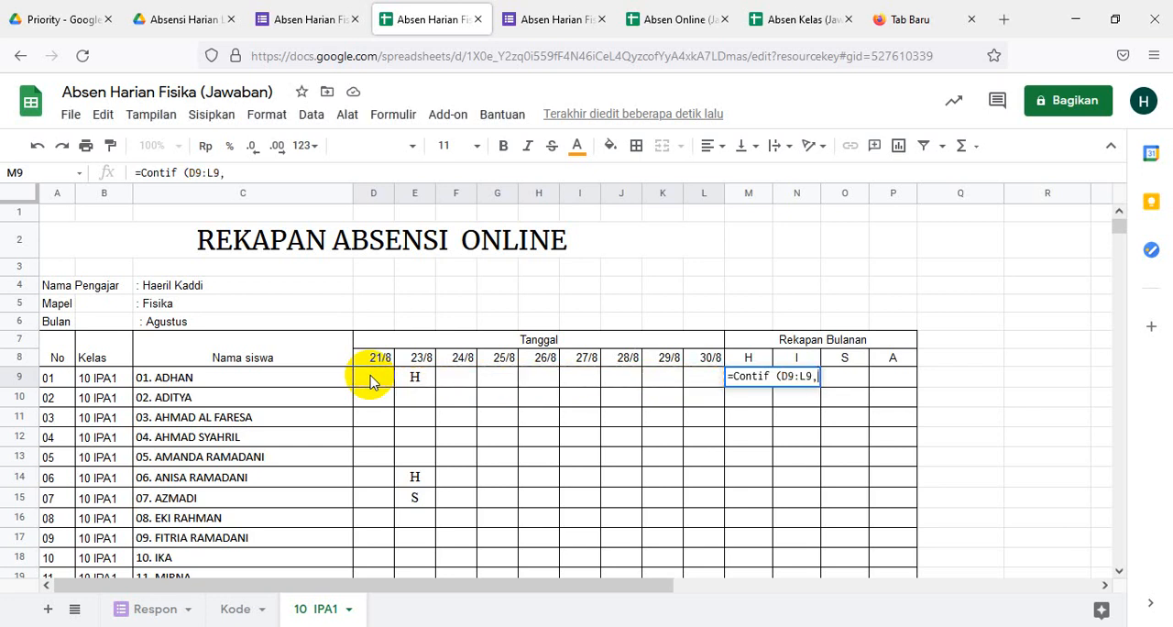
key("BackSpace")
type(";")
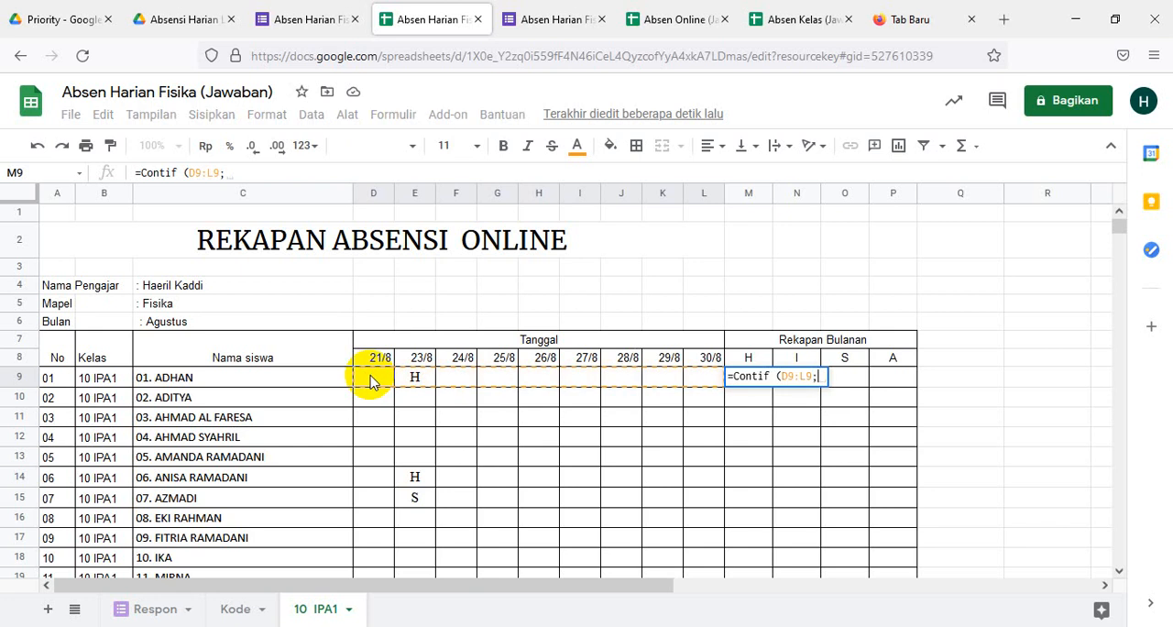
type("\"")
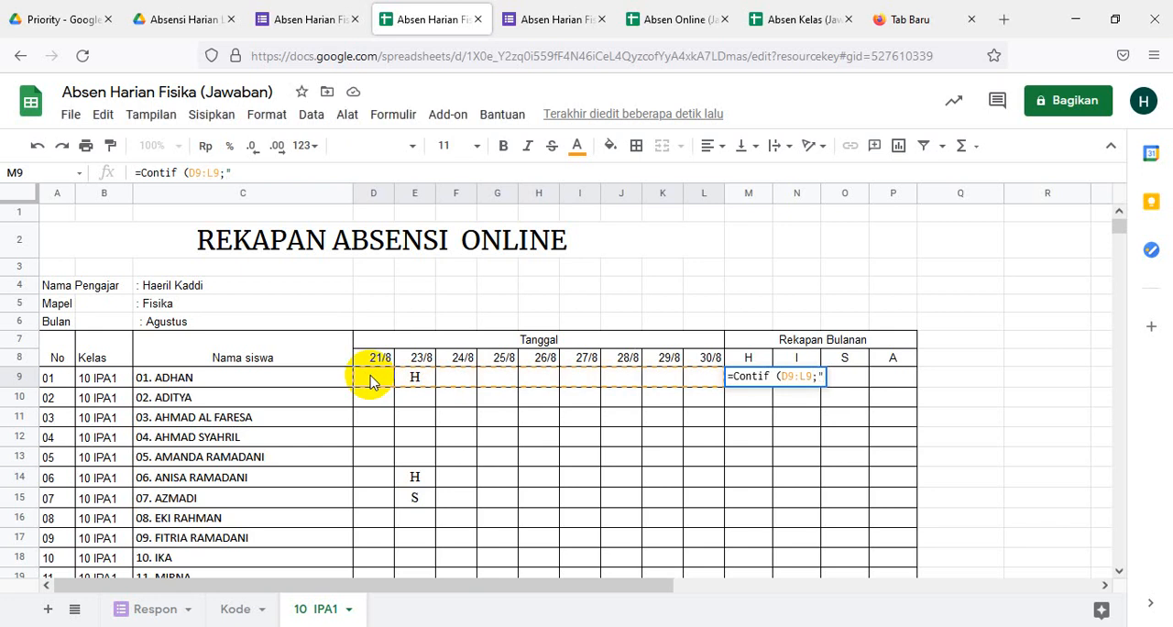
type("H\")")
key("Return")
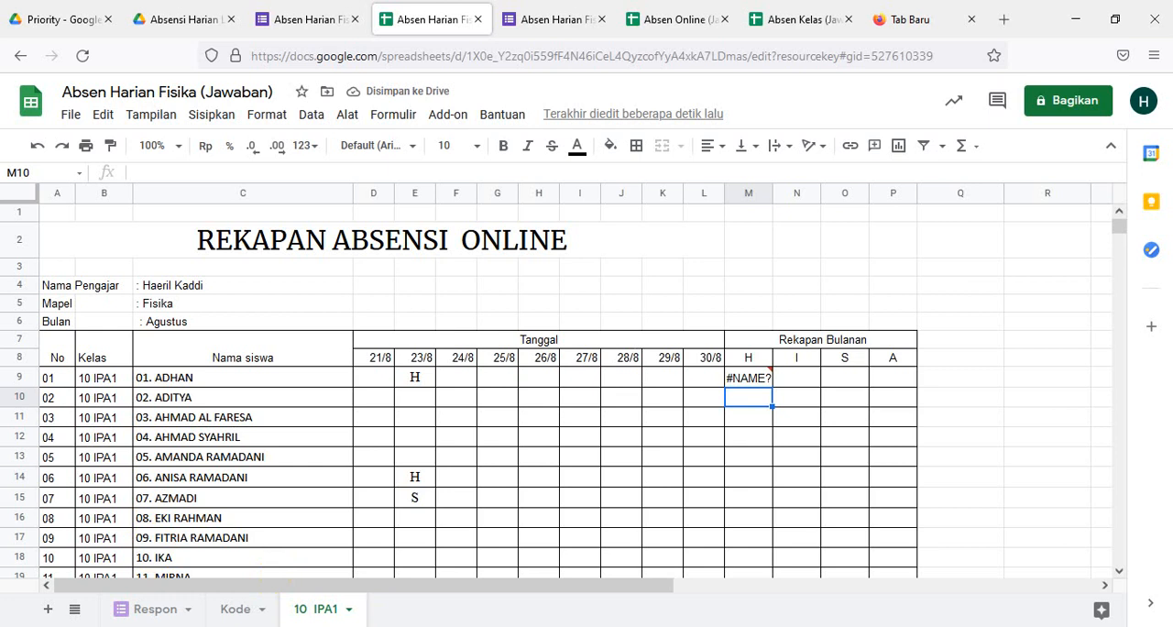
- Switch to the Word formula document and examine the H attendance count formula under FORMULA KEHADIRAN
key("alt+Tab")
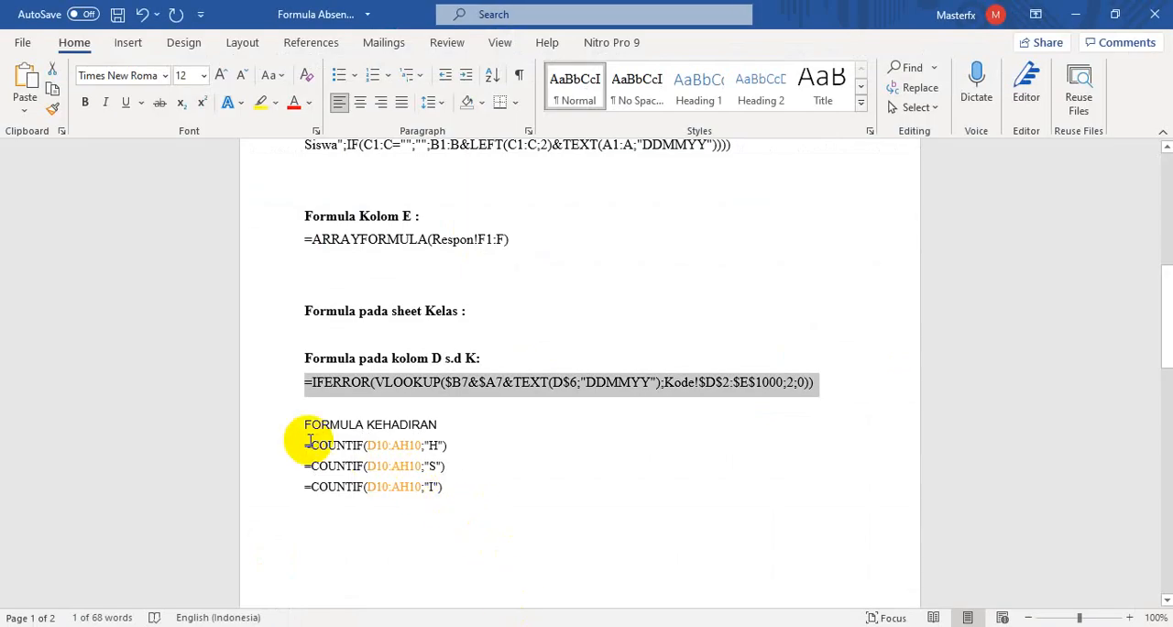
left_click_drag(308, 444, 466, 449)
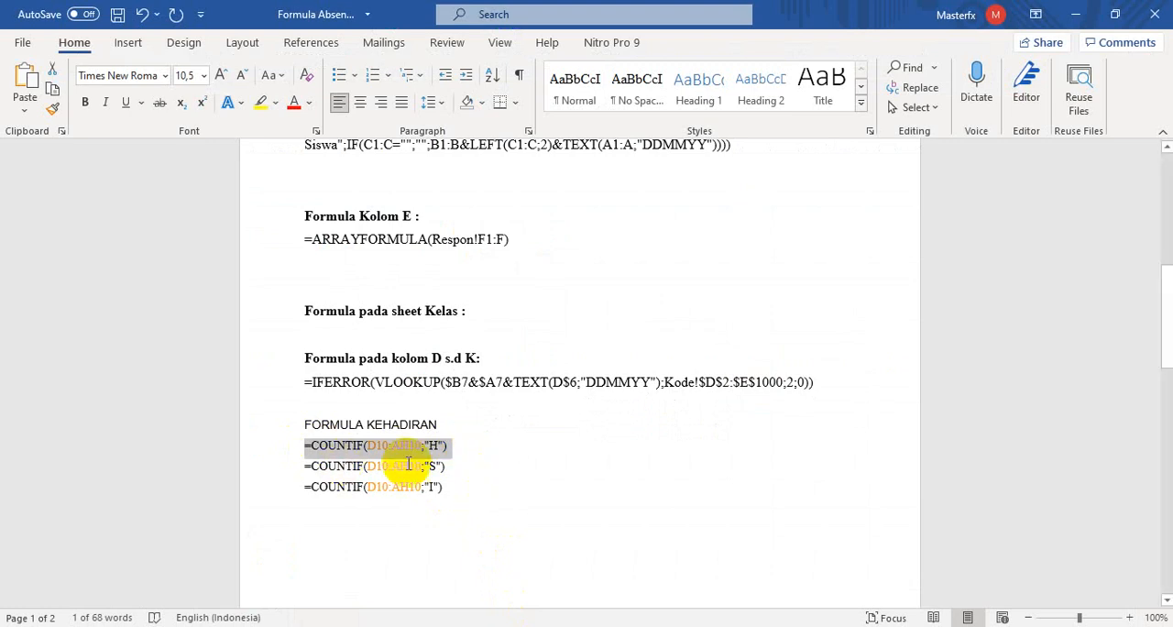
left_click(495, 456)
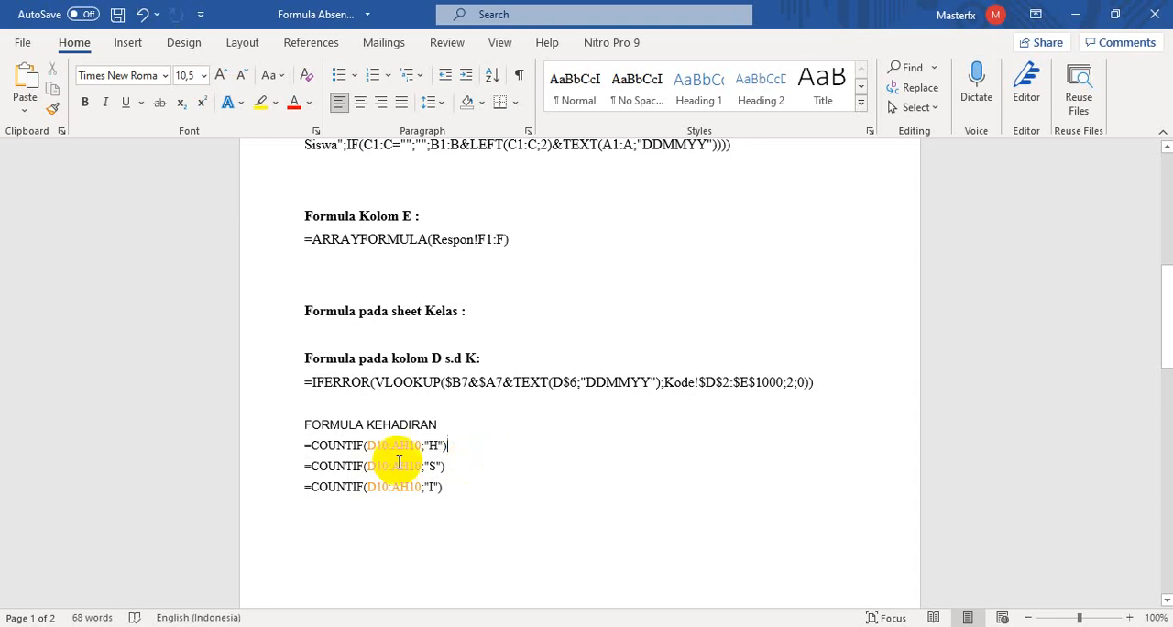
left_click_drag(294, 445, 460, 449)
key("ctrl+c")
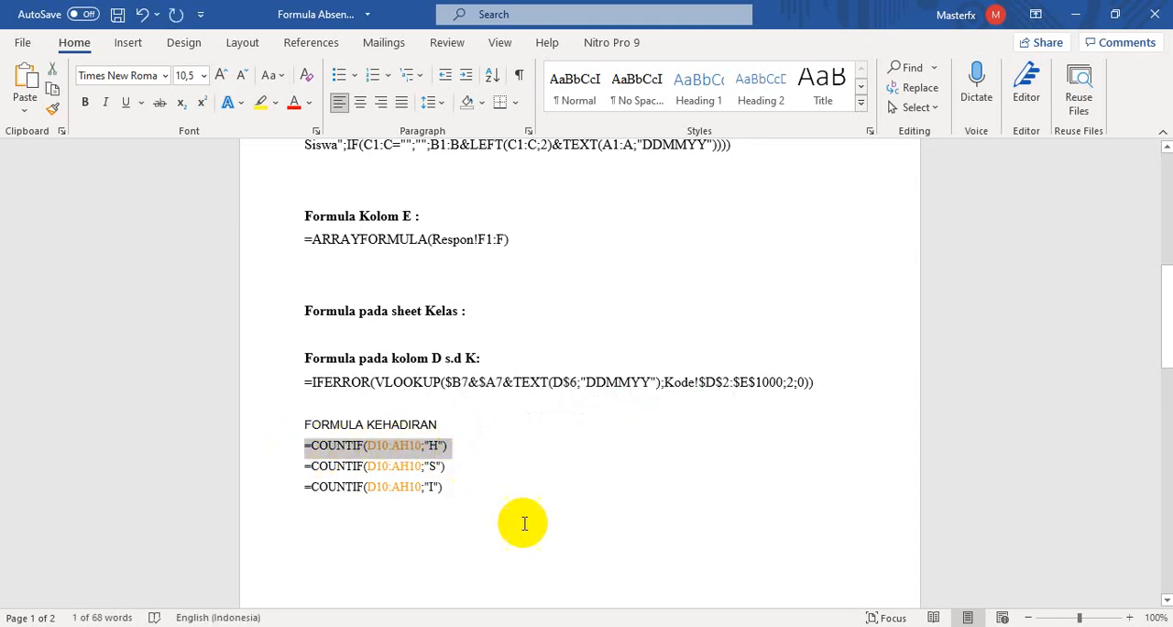
- Return to the Absen Harian Fisika spreadsheet and remove the space before the opening bracket in M9's formula
left_click(485, 626)
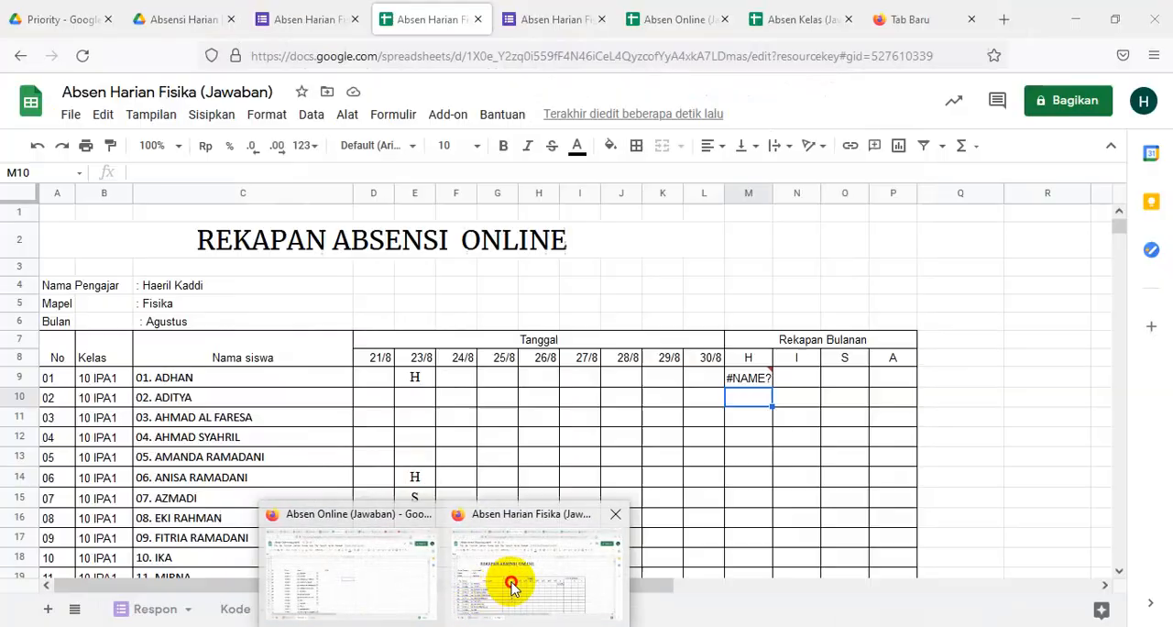
left_click(511, 579)
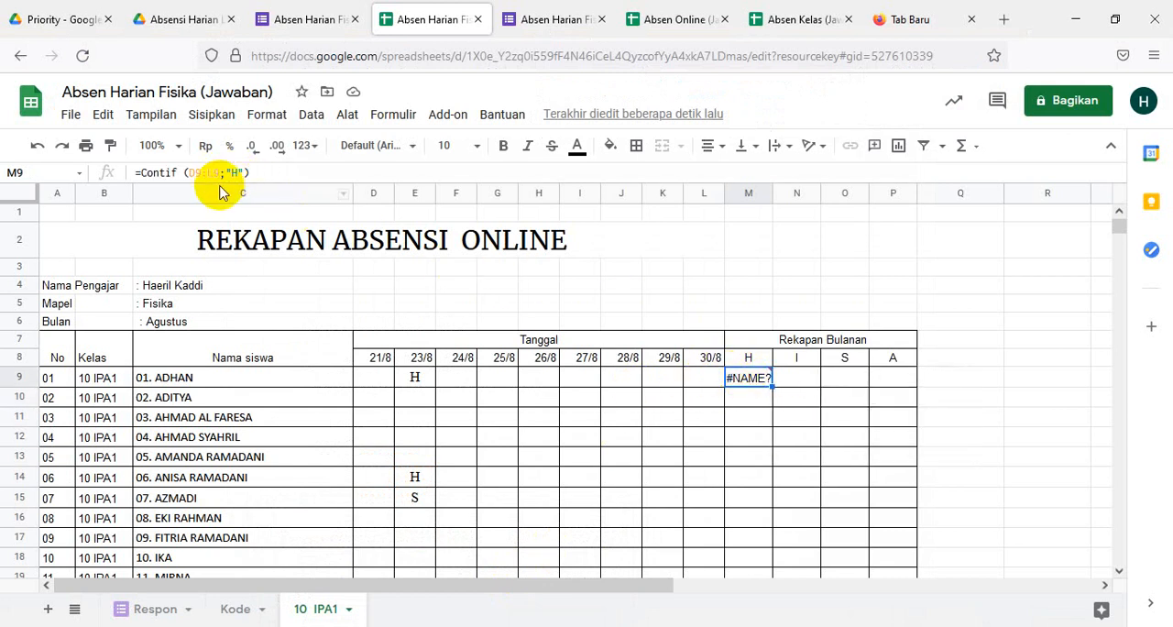
left_click(184, 173)
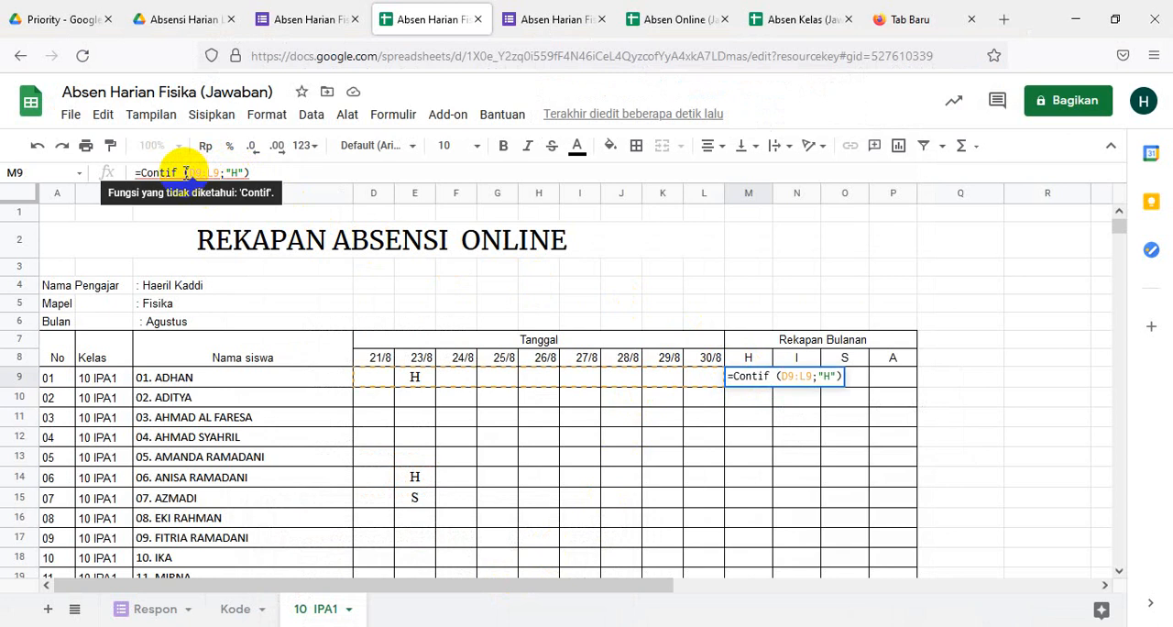
key("BackSpace")
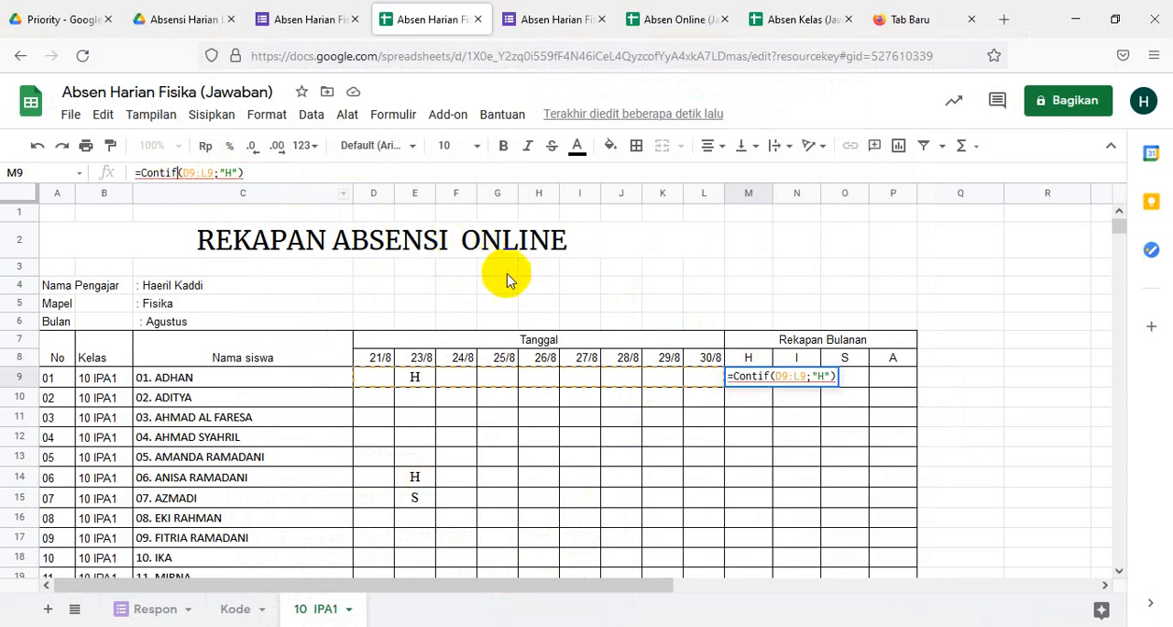
mouse_move(748, 378)
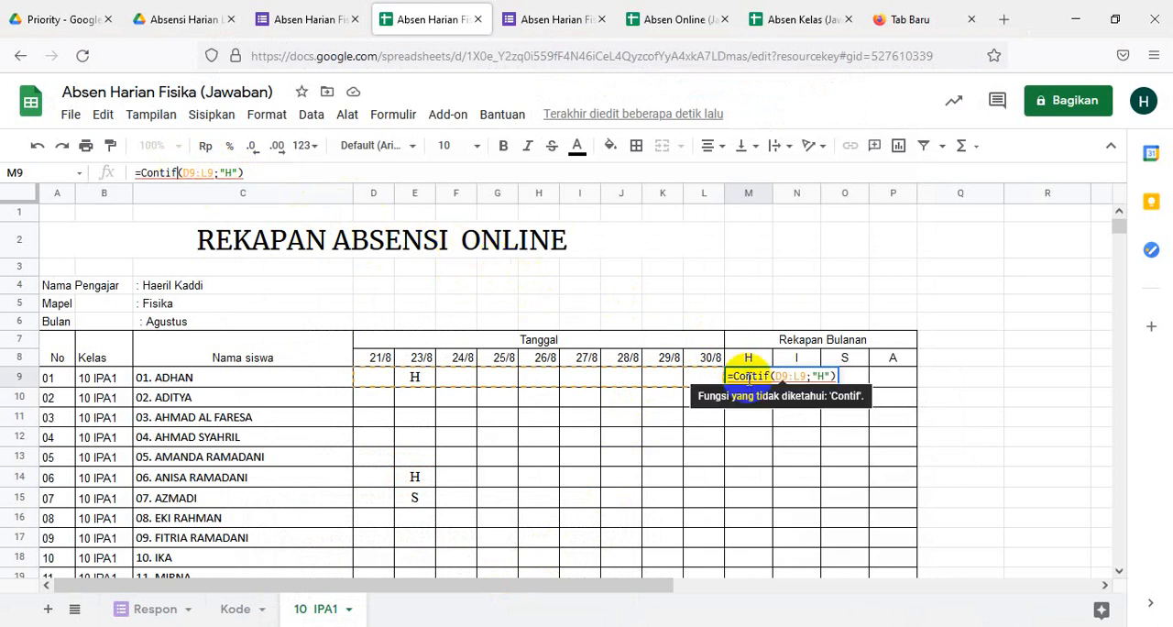
key("Return")
left_click(749, 384)
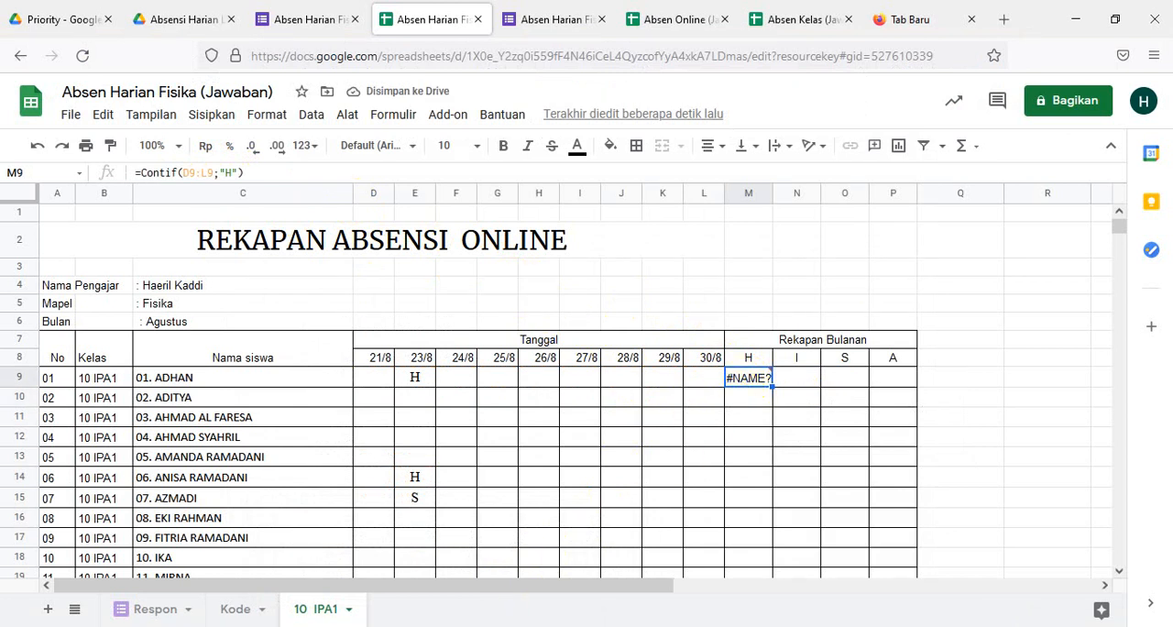
- Try replacing M9's formula with =COUNTIF(D10:AH10;"H") copied from the Word formula document
key("alt+Tab")
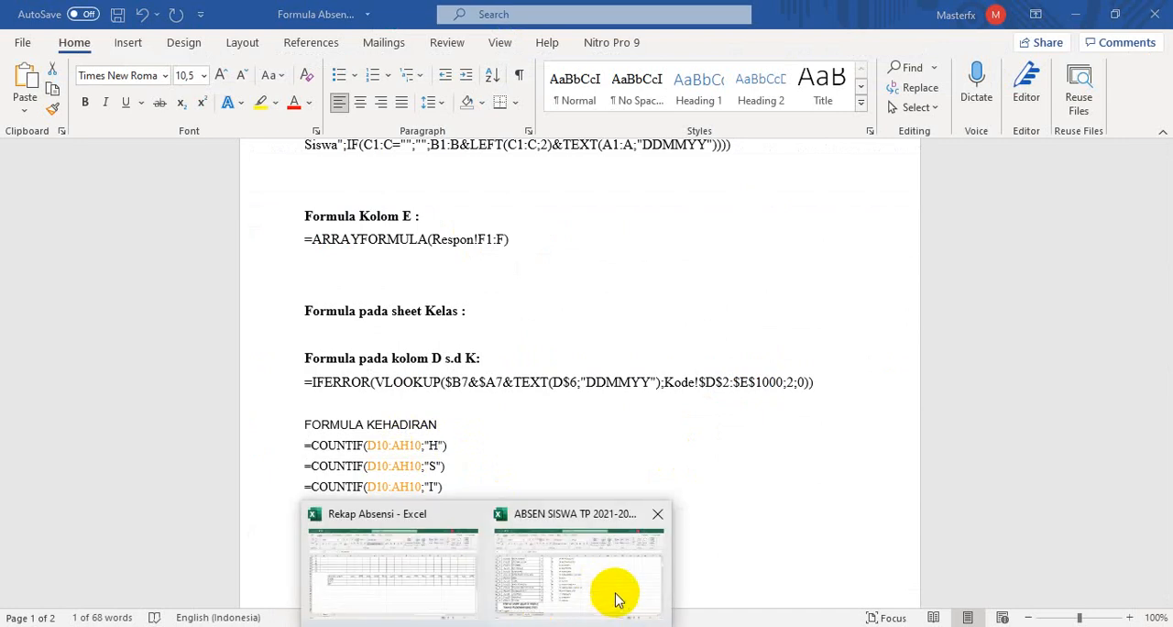
left_click(612, 593)
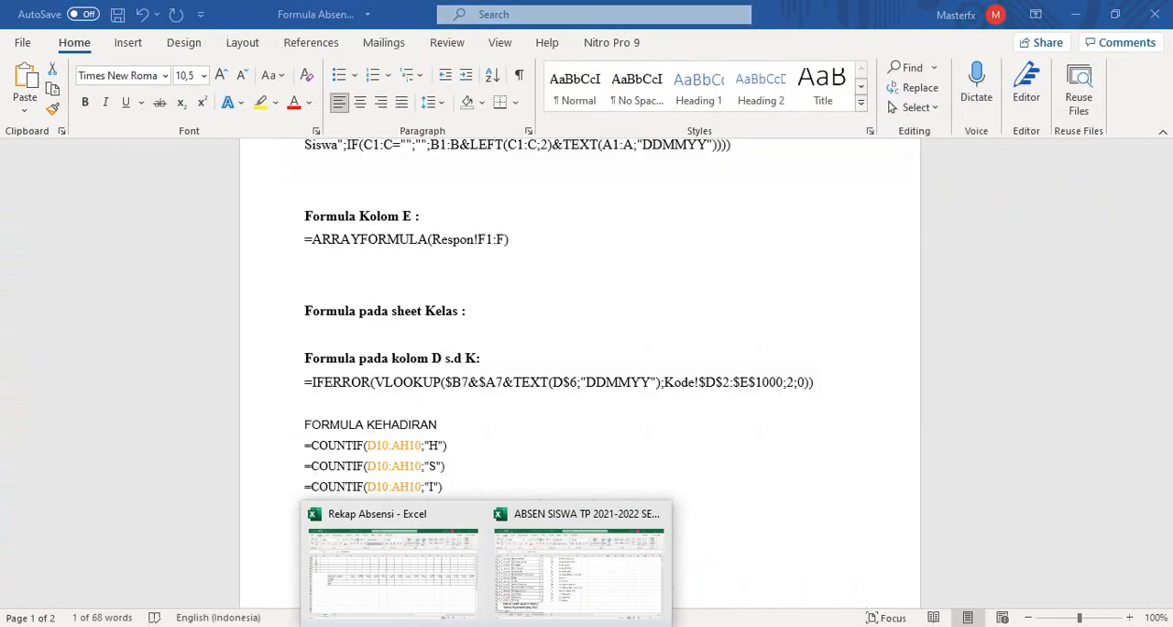
mouse_move(445, 626)
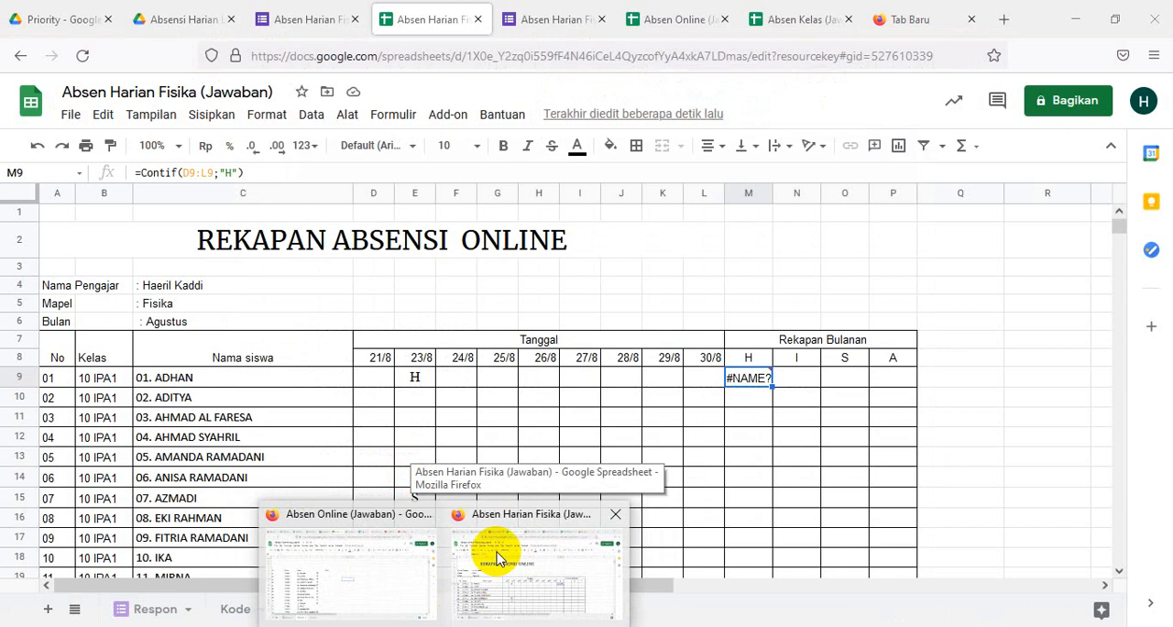
left_click(492, 550)
mouse_move(757, 385)
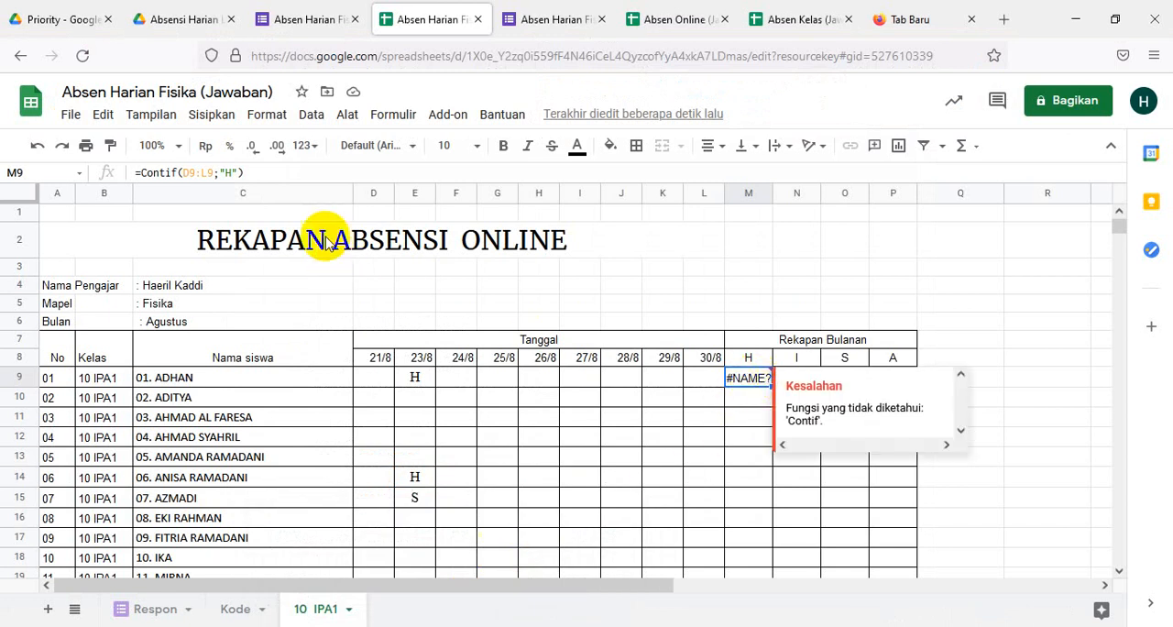
left_click(233, 173)
left_click_drag(234, 172, 123, 175)
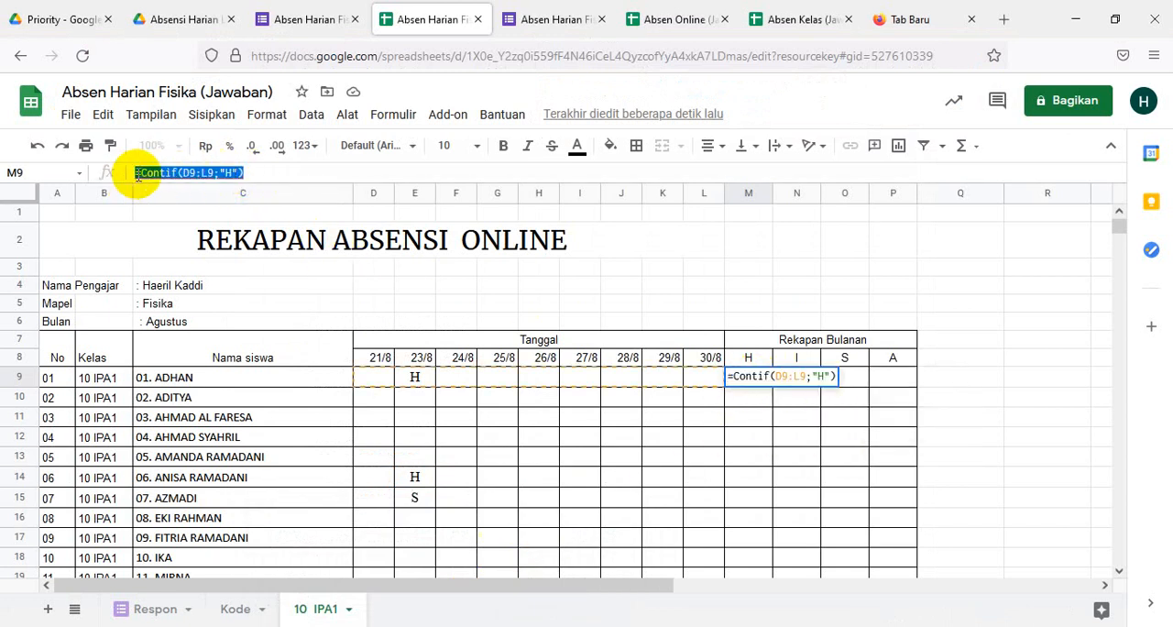
key("ctrl+v")
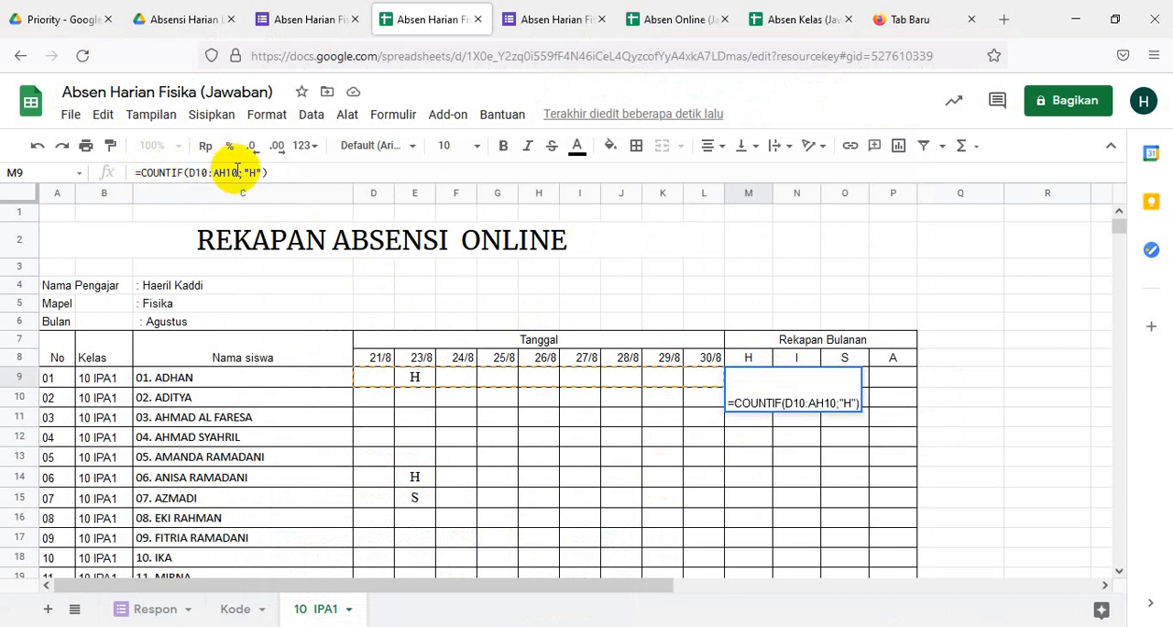
- Change the range in M9's pasted COUNTIF formula to D19:L9 and enter it
left_click_drag(235, 173, 214, 172)
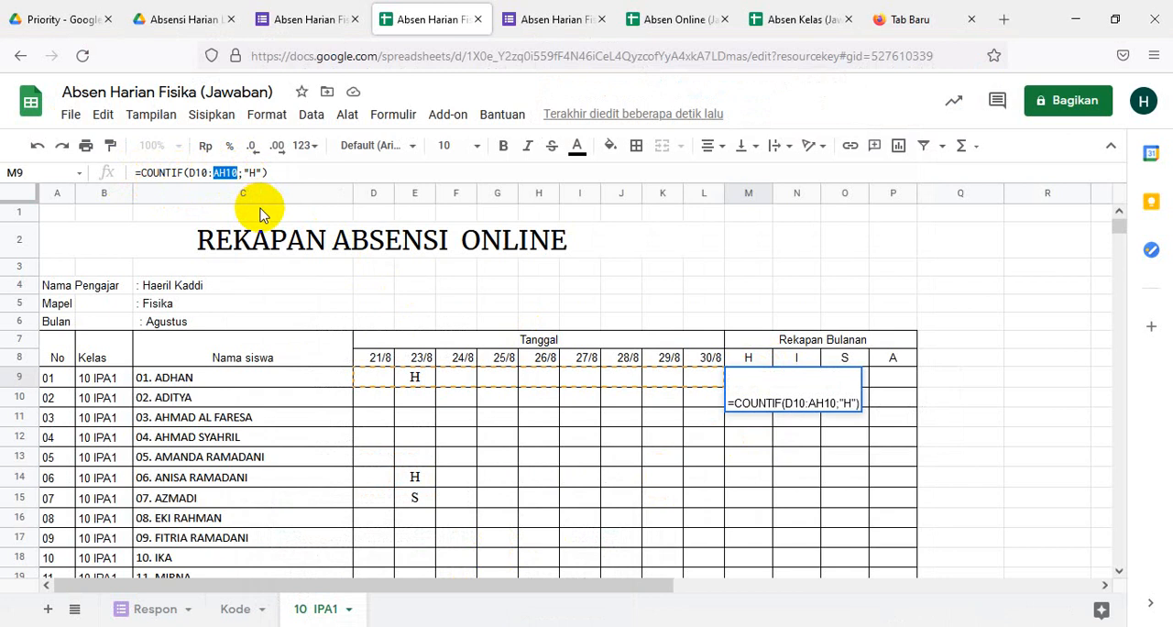
key("BackSpace")
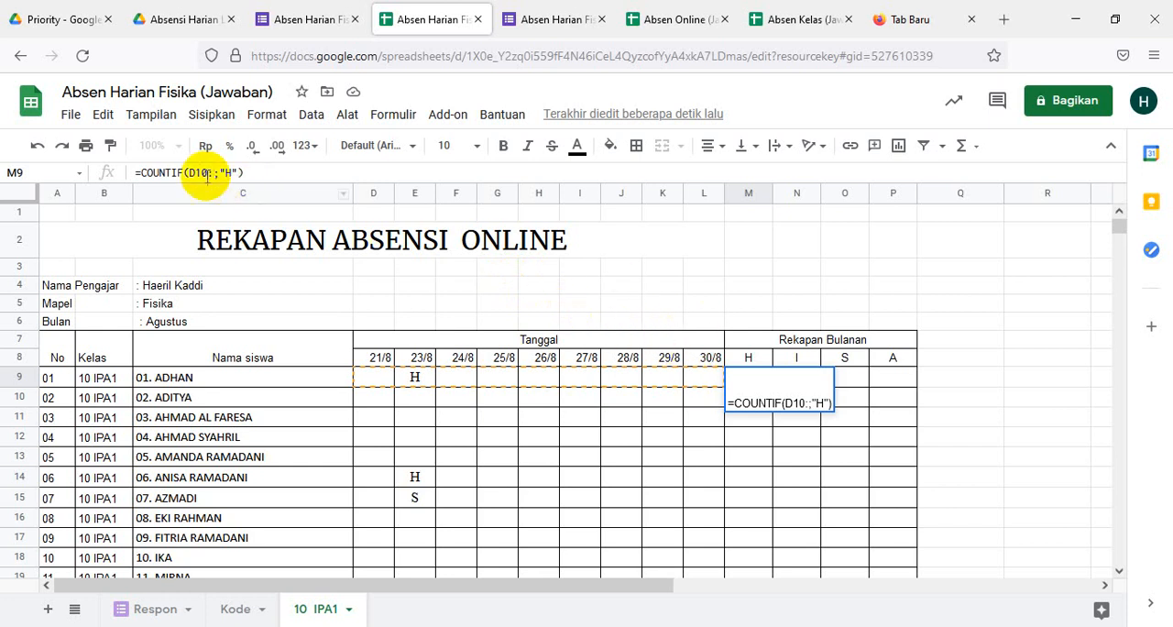
left_click_drag(215, 172, 188, 172)
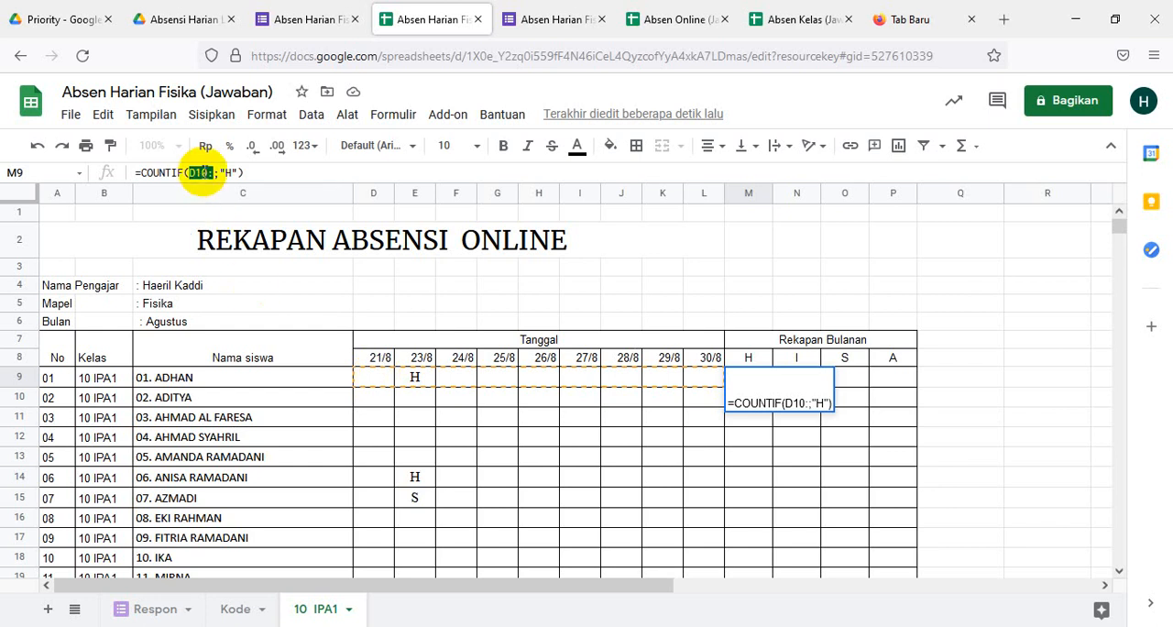
left_click(207, 172)
key("BackSpace")
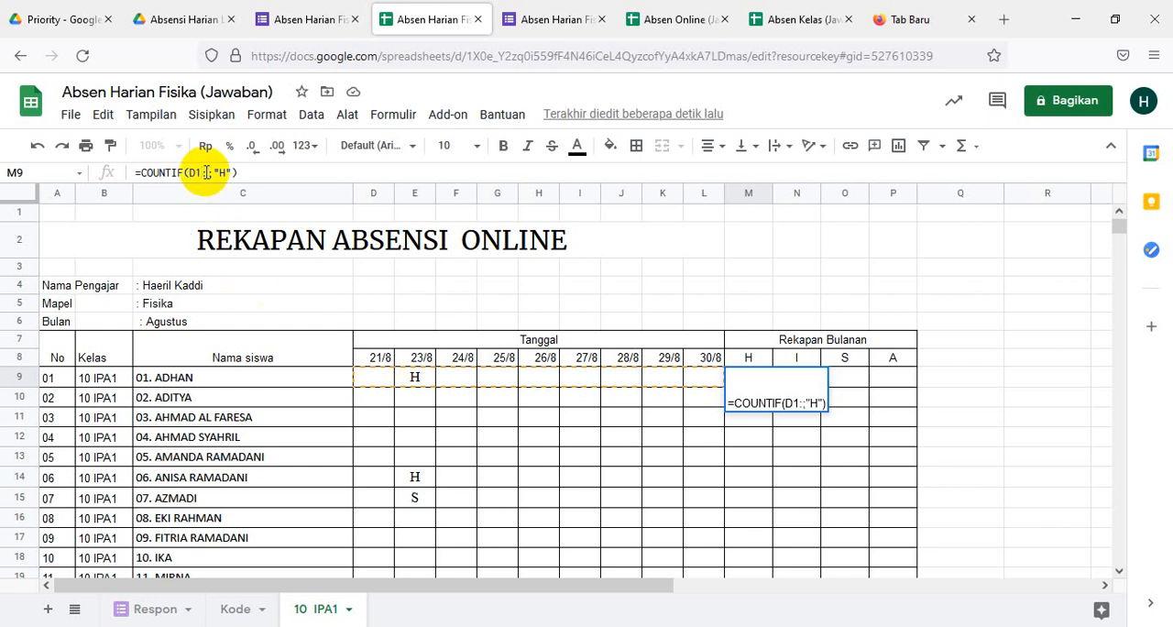
type("9")
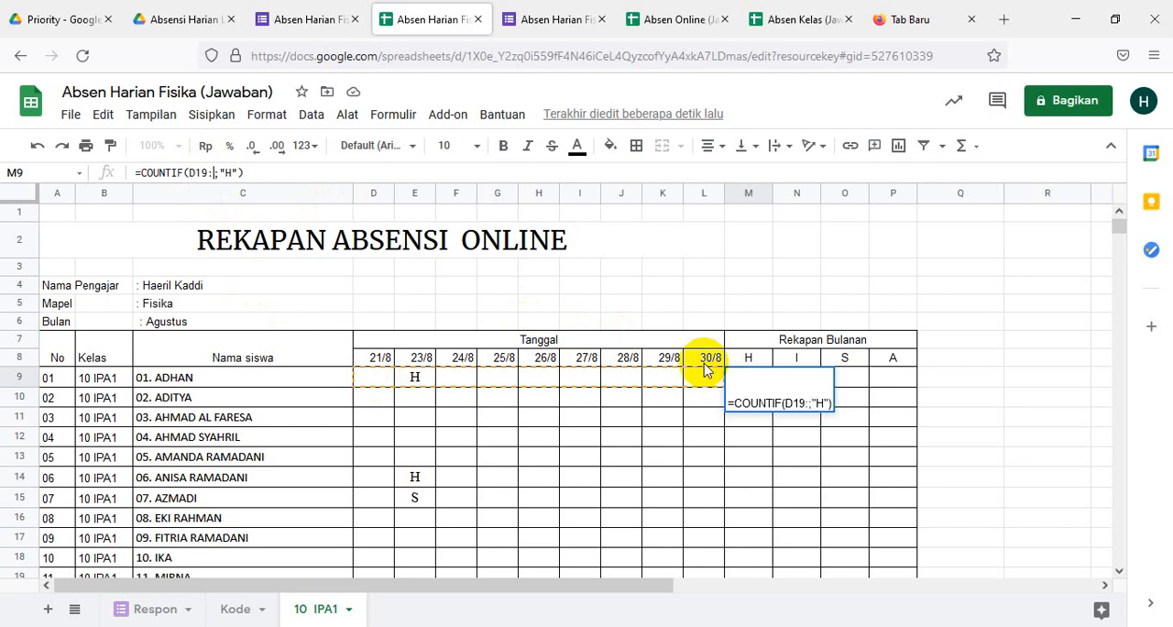
type("L9")
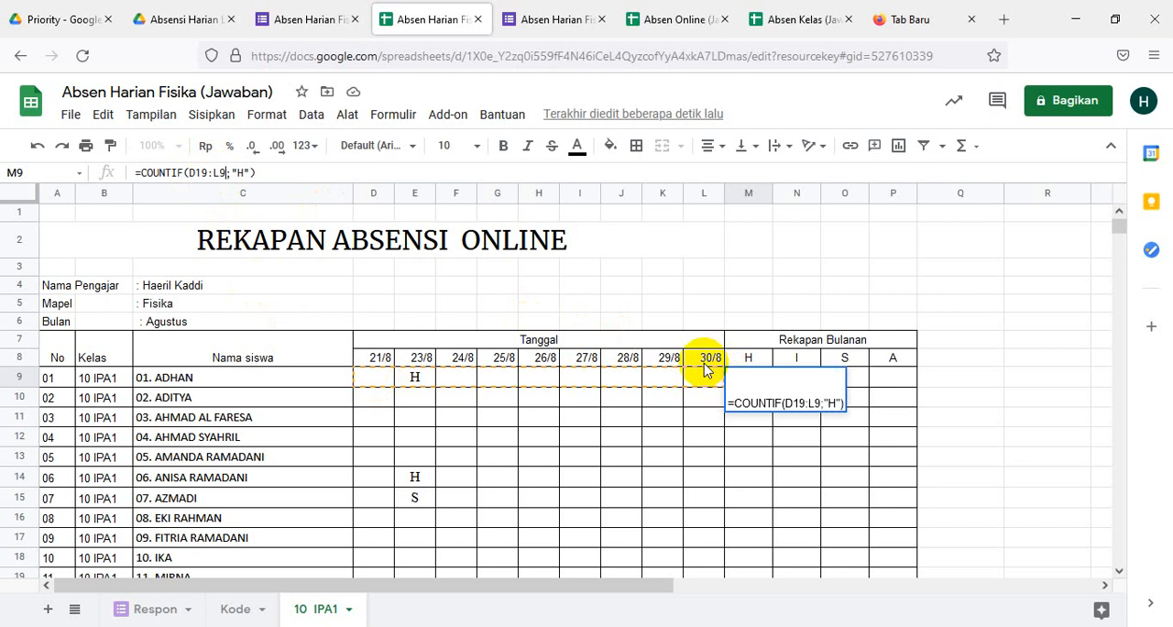
key("Return")
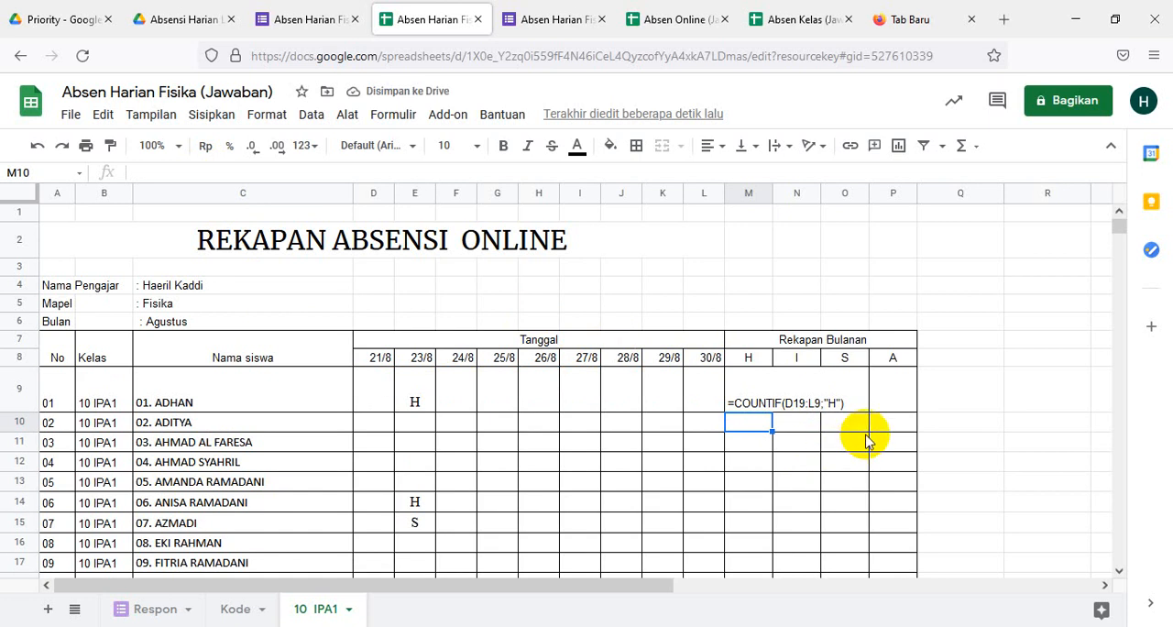
- Check the formula text entered in M9 and undo the pasted COUNTIF entry
left_click(751, 388)
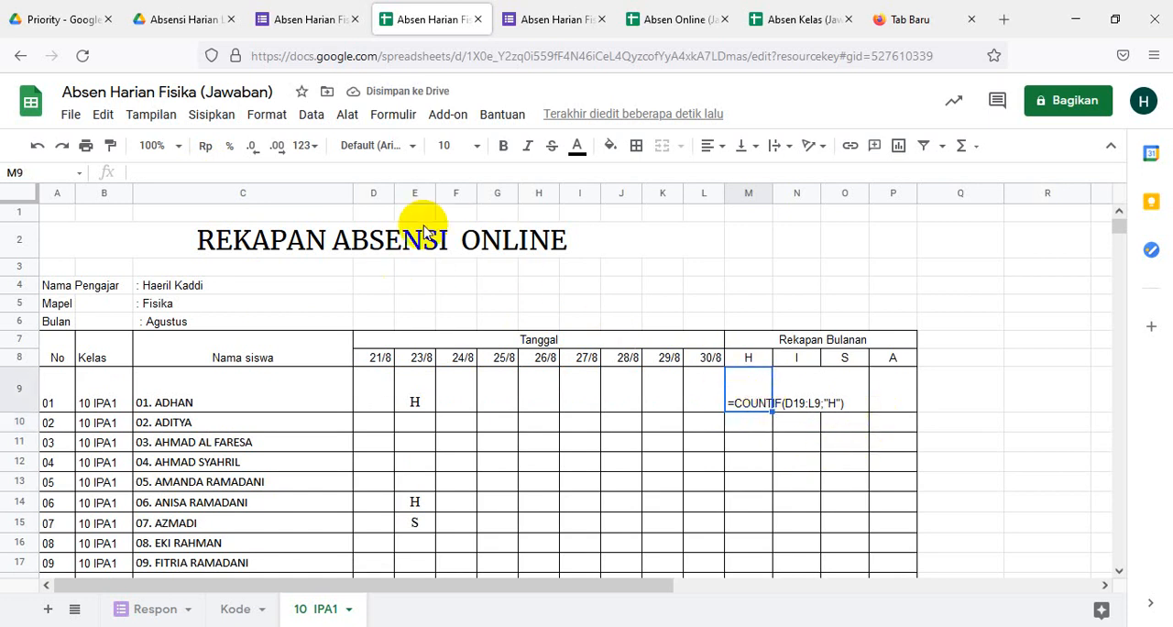
left_click(960, 423)
left_click(738, 403)
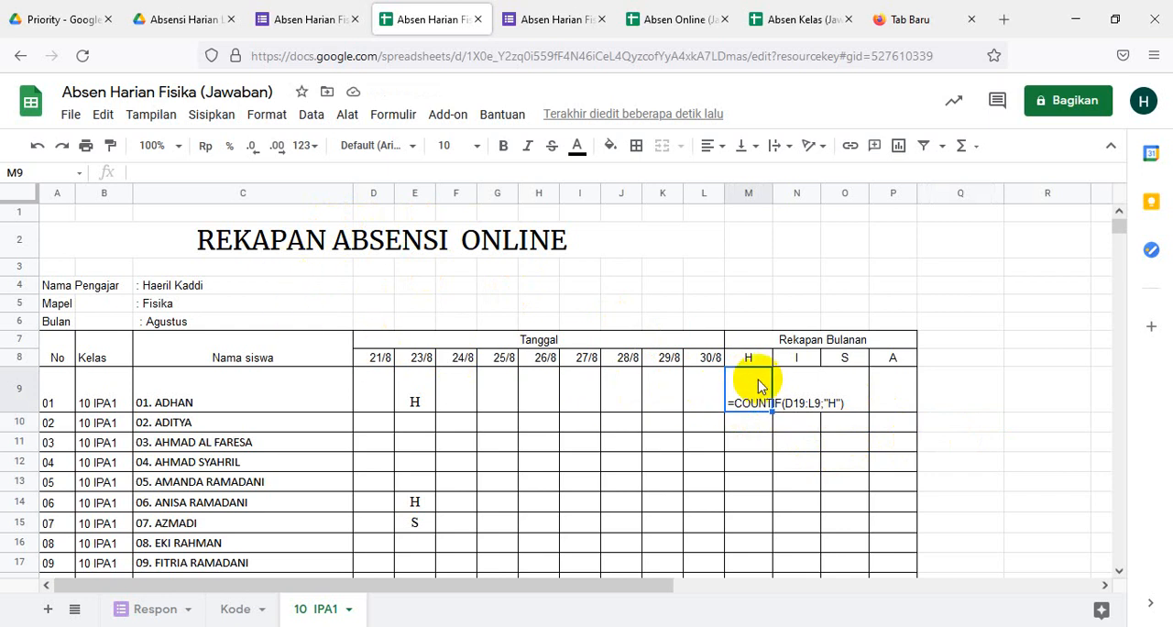
left_click(750, 379)
left_click(933, 425)
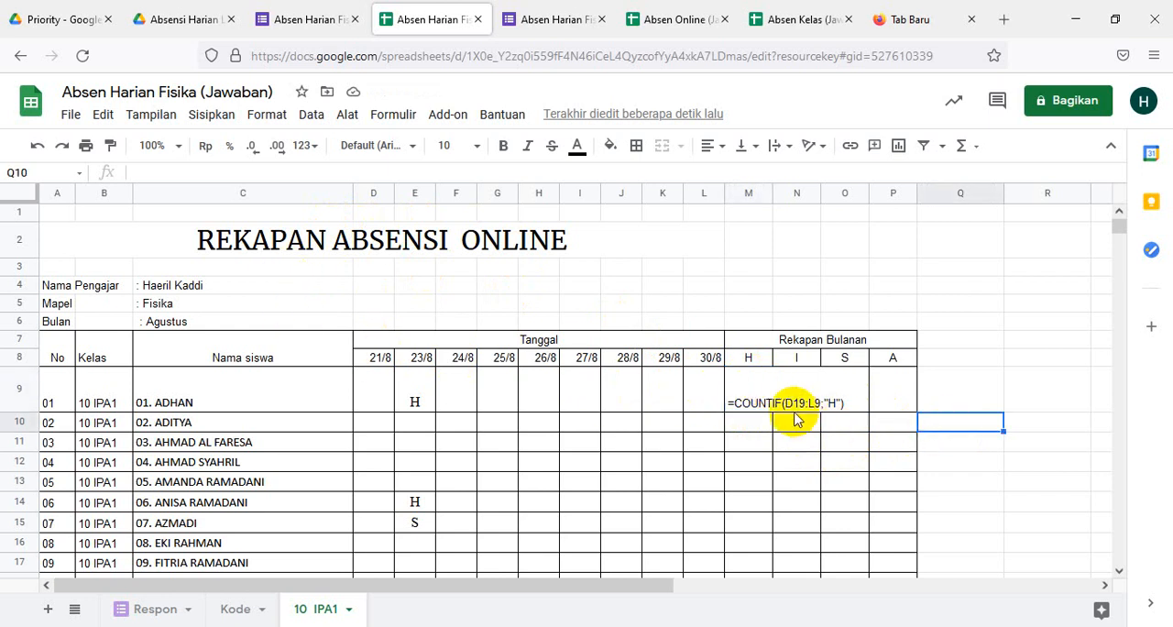
left_click(750, 403)
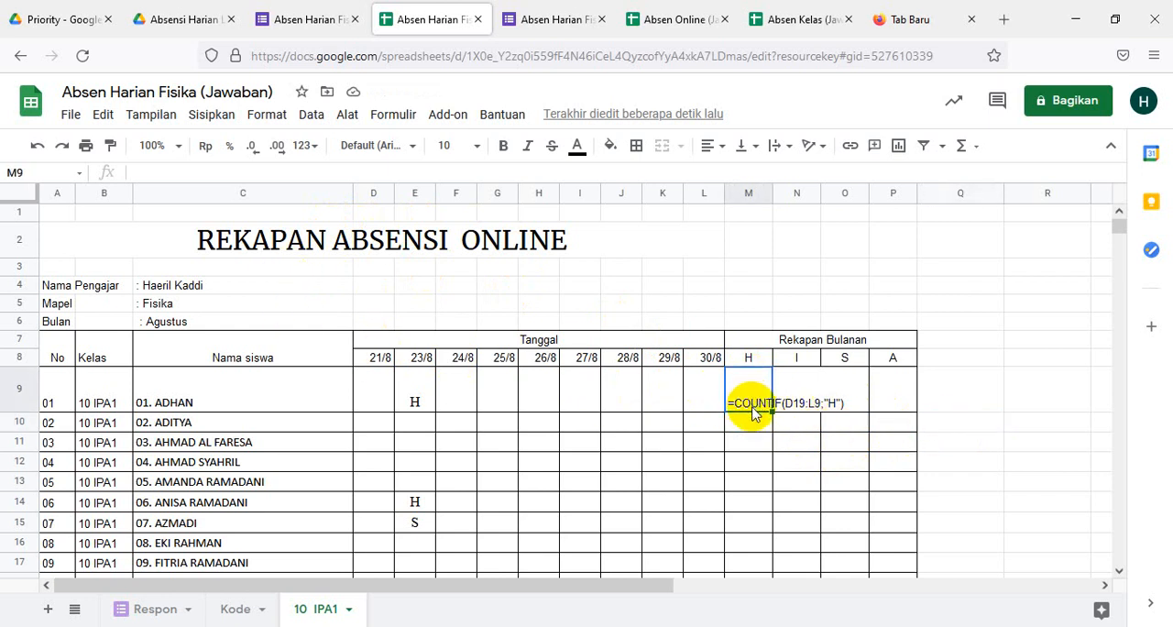
key("ctrl+z")
- Correct the function name in M9 so the formula is =COUNTIF(D9:L9;"H"), without accepting the suggested autofill
left_click(748, 382)
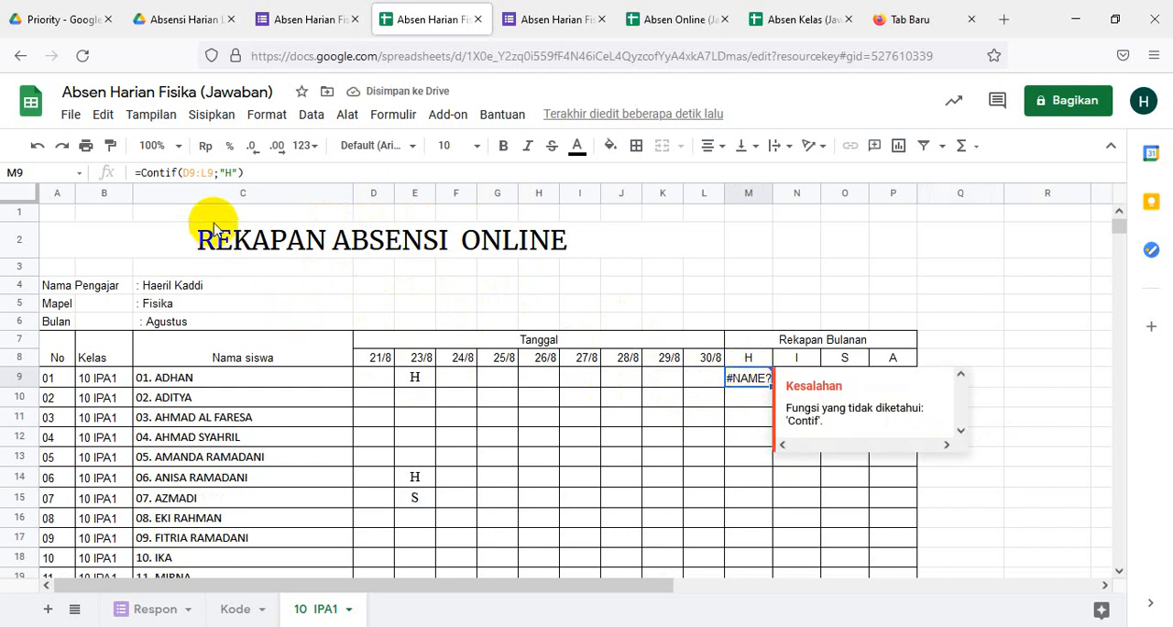
left_click(247, 172)
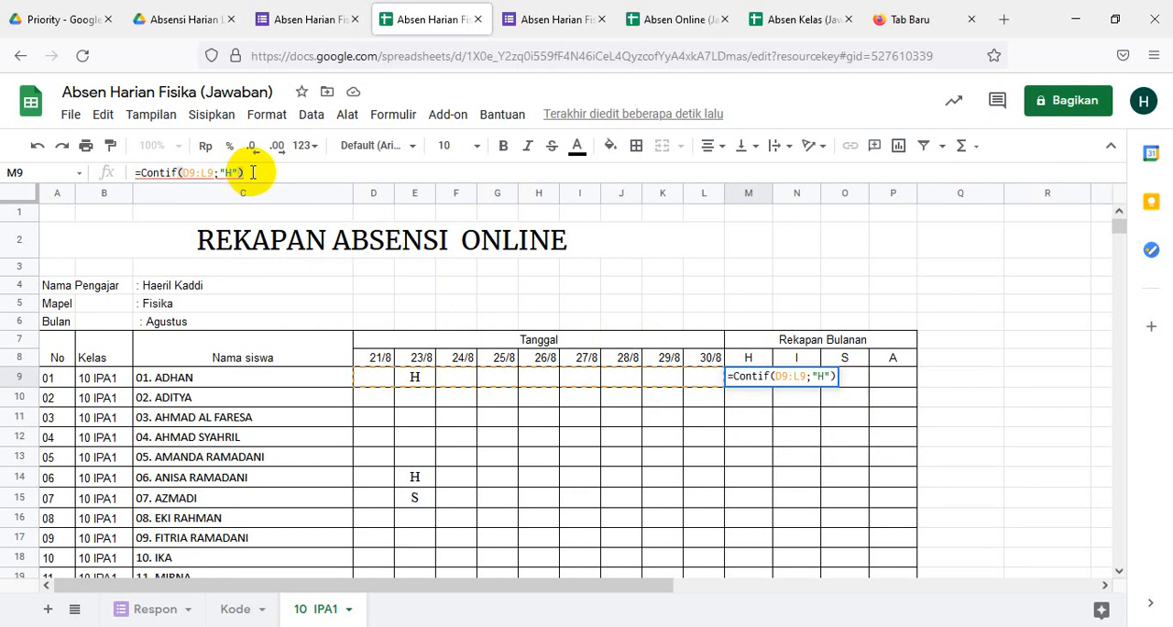
key("Return")
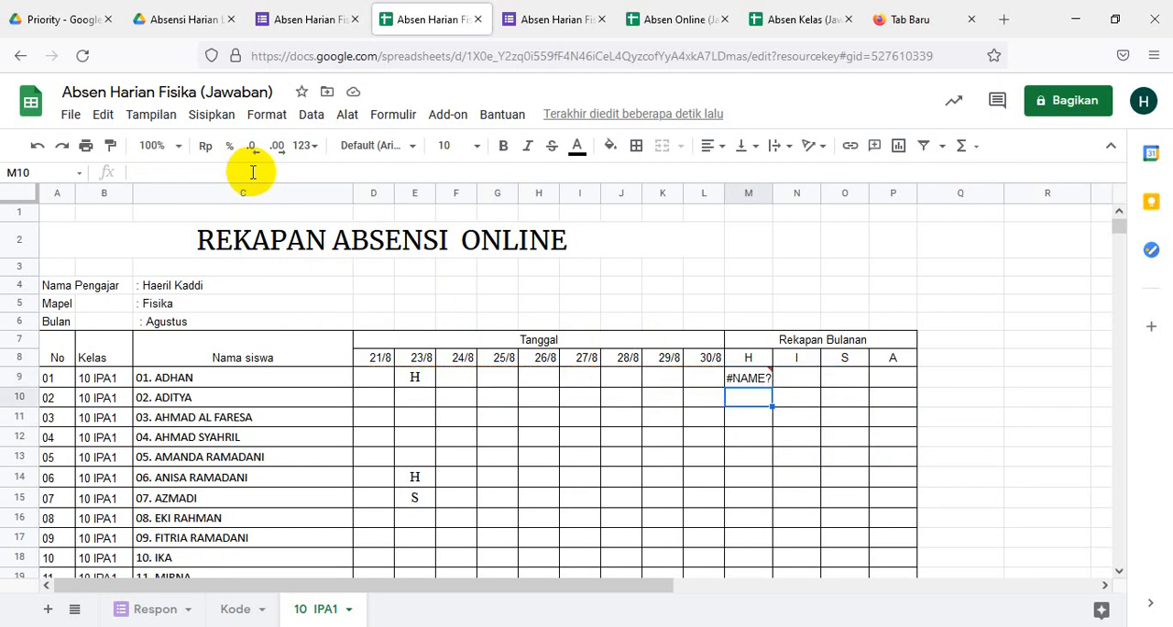
left_click(744, 379)
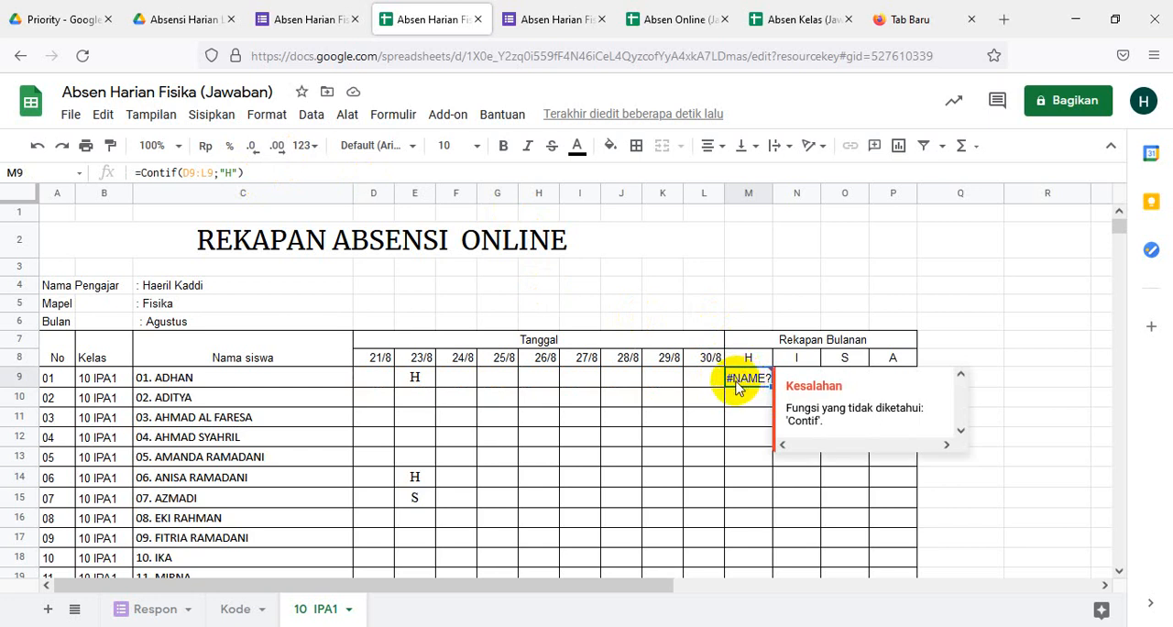
left_click(153, 174)
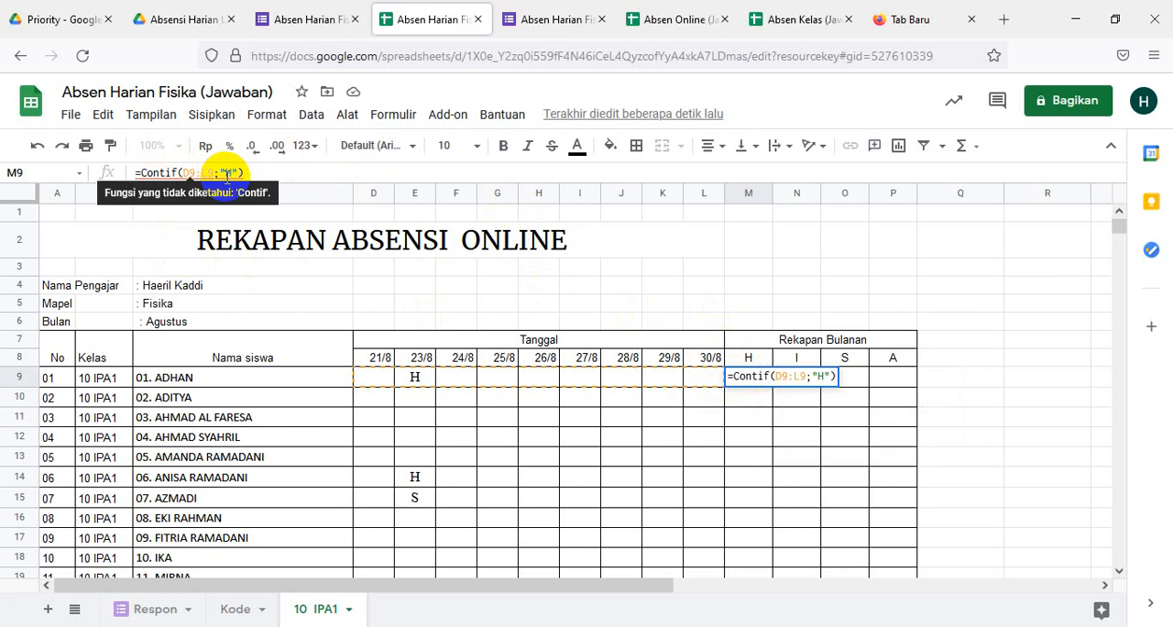
type("u")
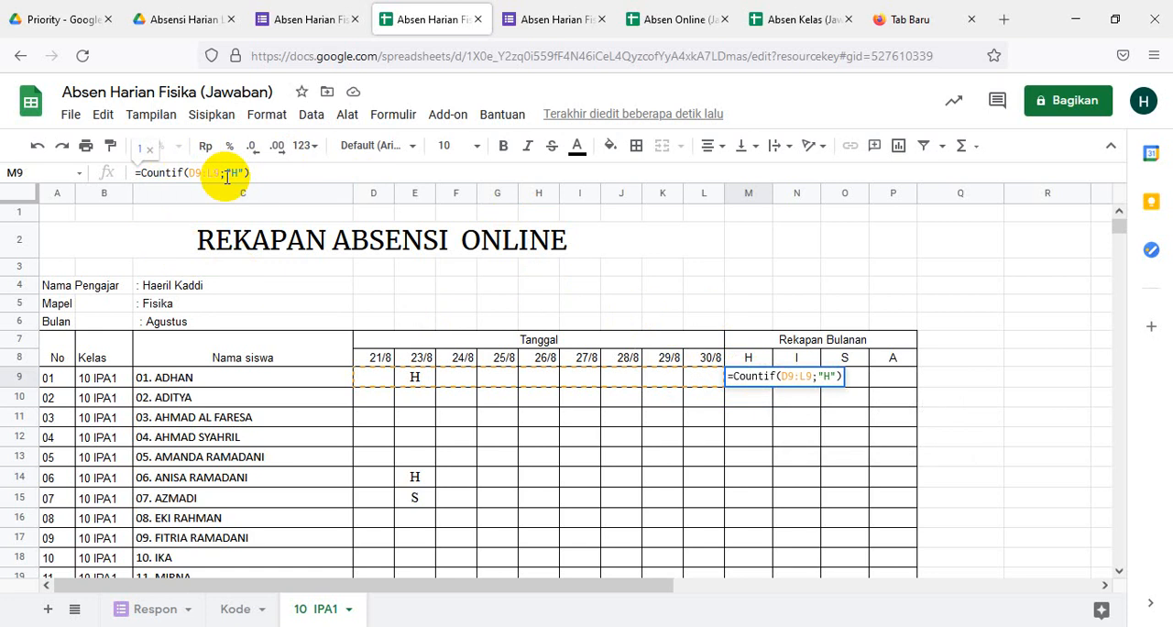
key("Right")
key("Right")
key("Right")
key("Right")
key("Right")
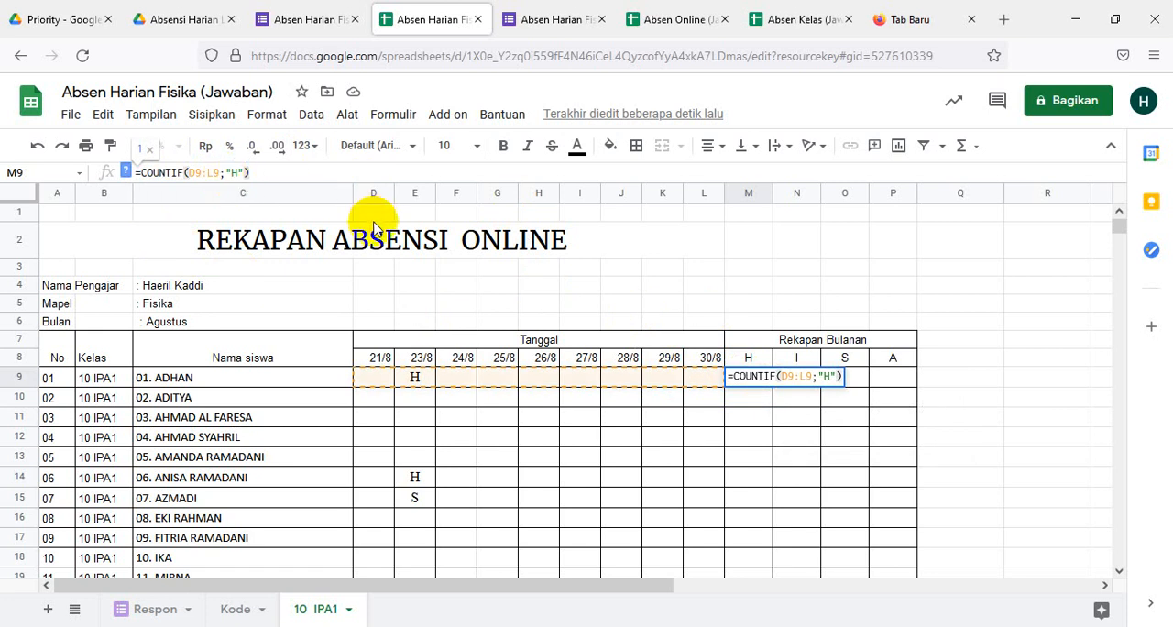
key("Return")
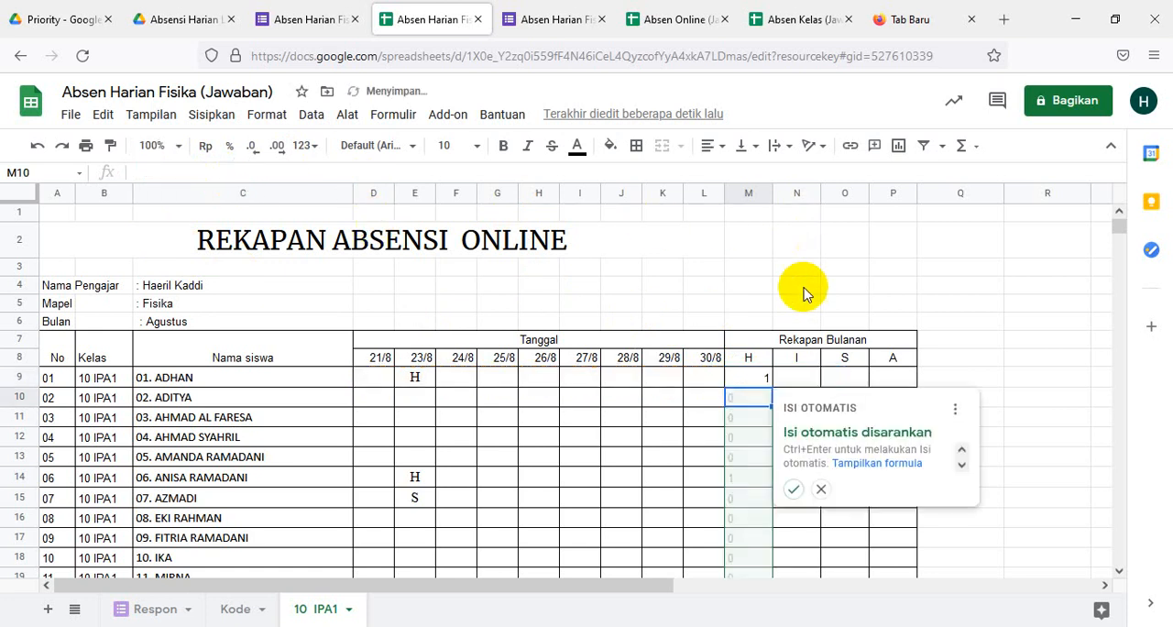
left_click(992, 360)
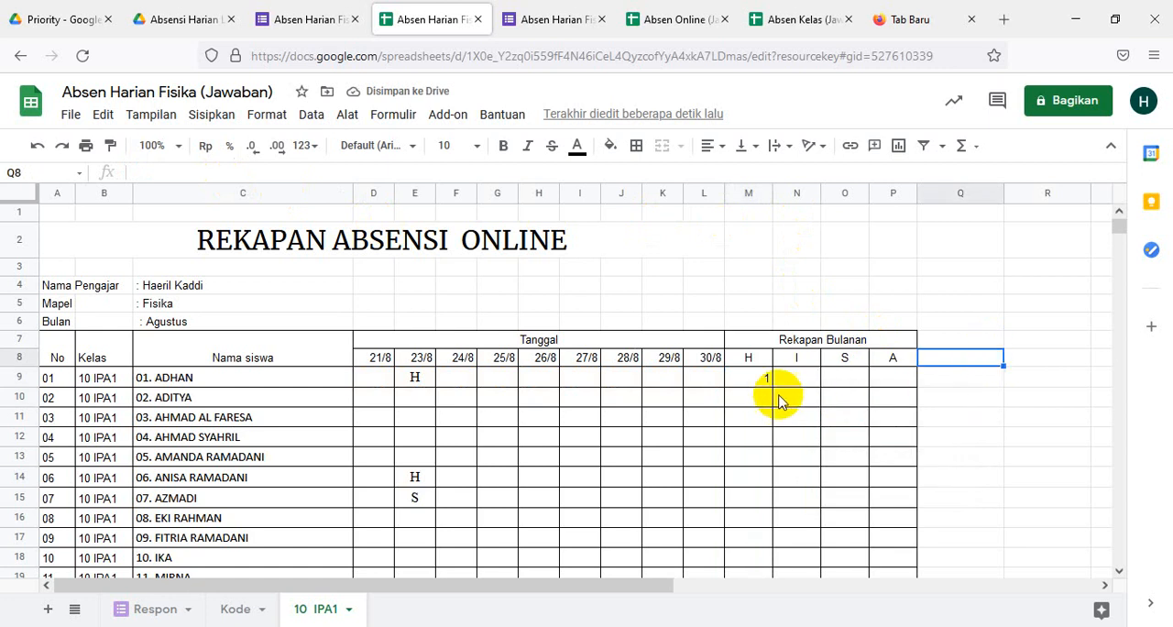
- Fill the H count formula from M9 down through M40 for all students
left_click(747, 379)
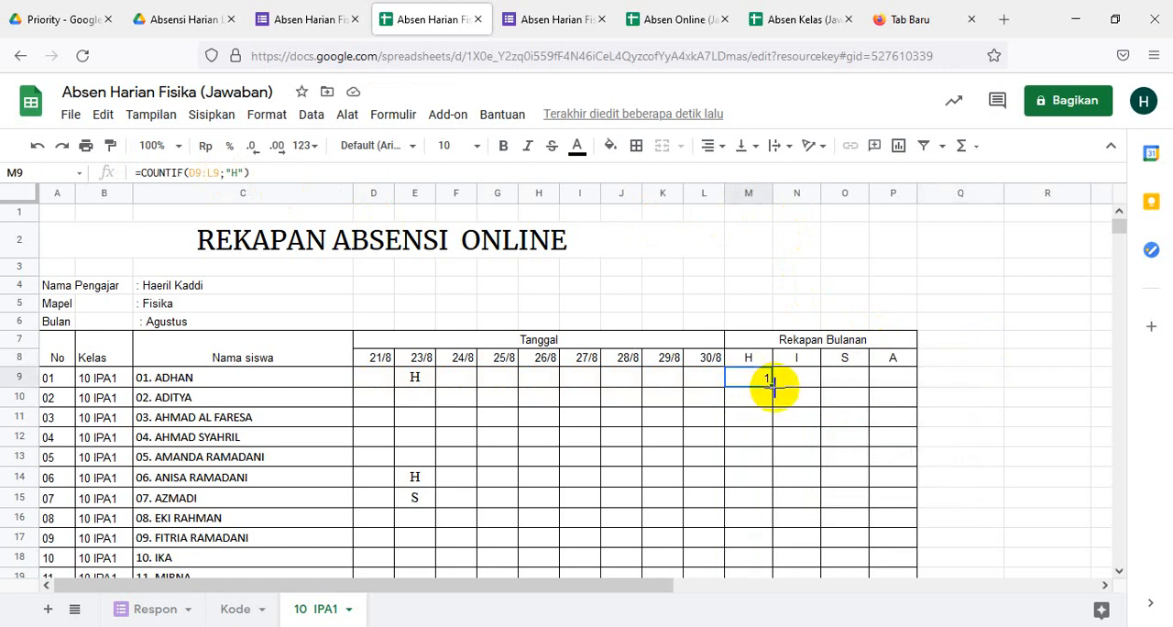
left_click_drag(774, 388, 766, 510)
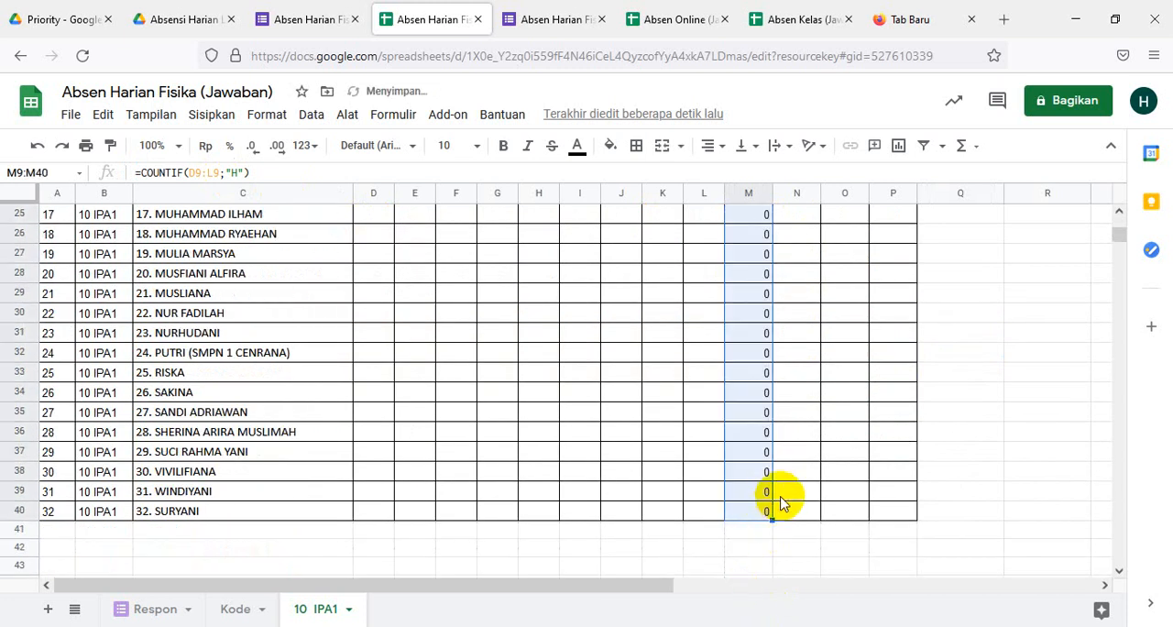
scroll(932, 447, "up", 5)
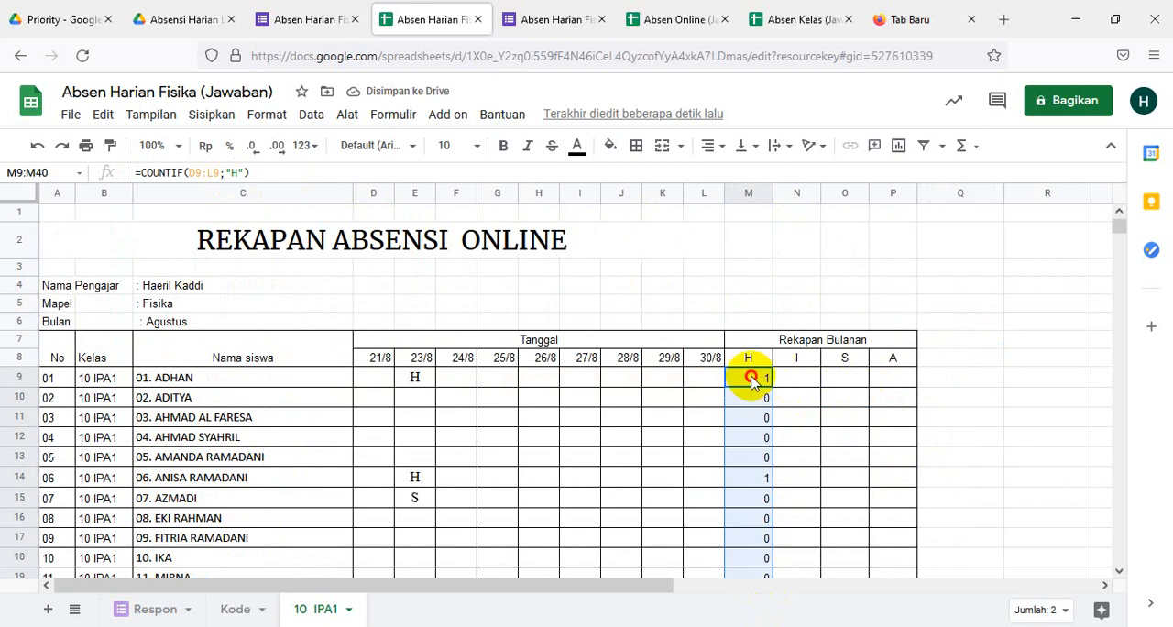
- Fill the COUNTIF formula from M9 across to O9 and change the criterion in N9 to "I"
left_click(753, 376)
left_click_drag(773, 388, 855, 393)
left_click(797, 380)
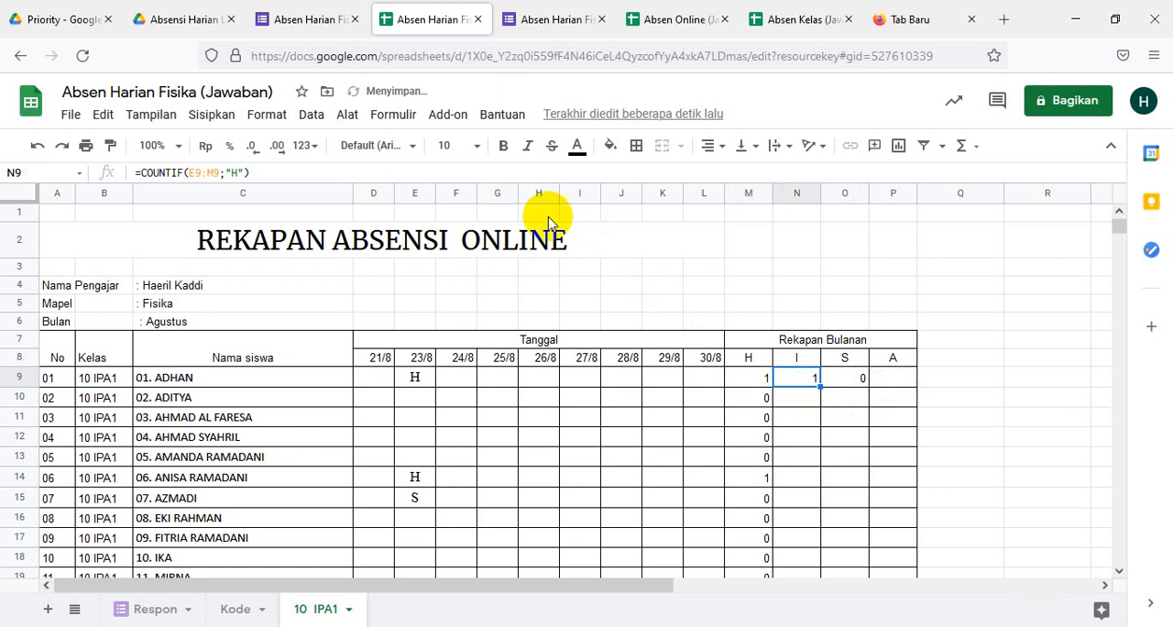
left_click(240, 172)
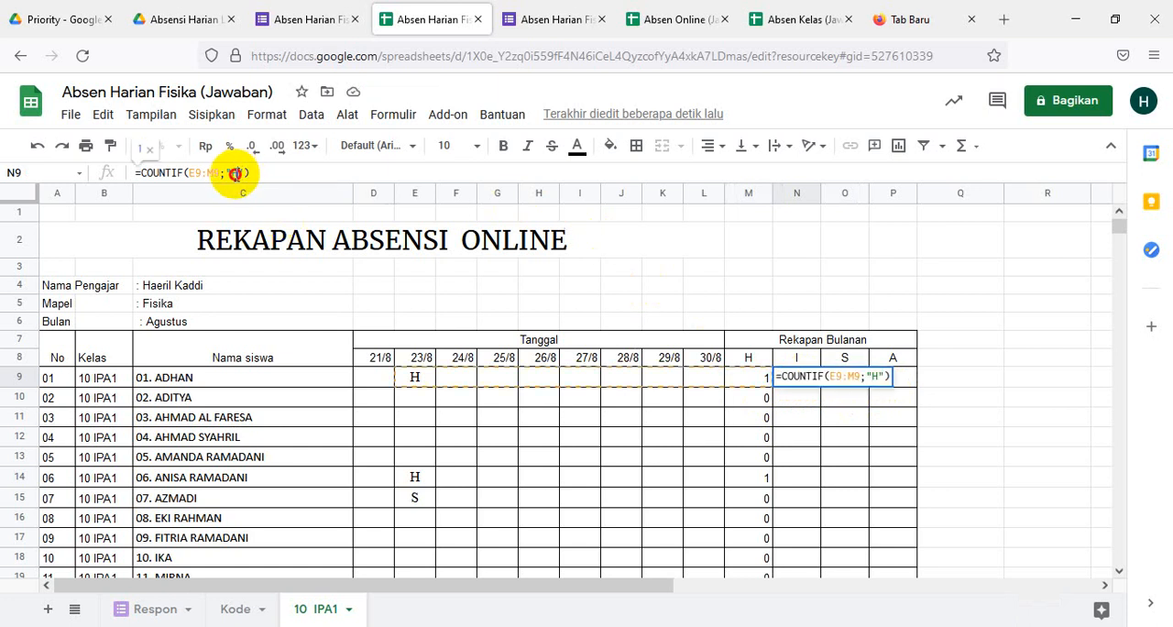
type("I")
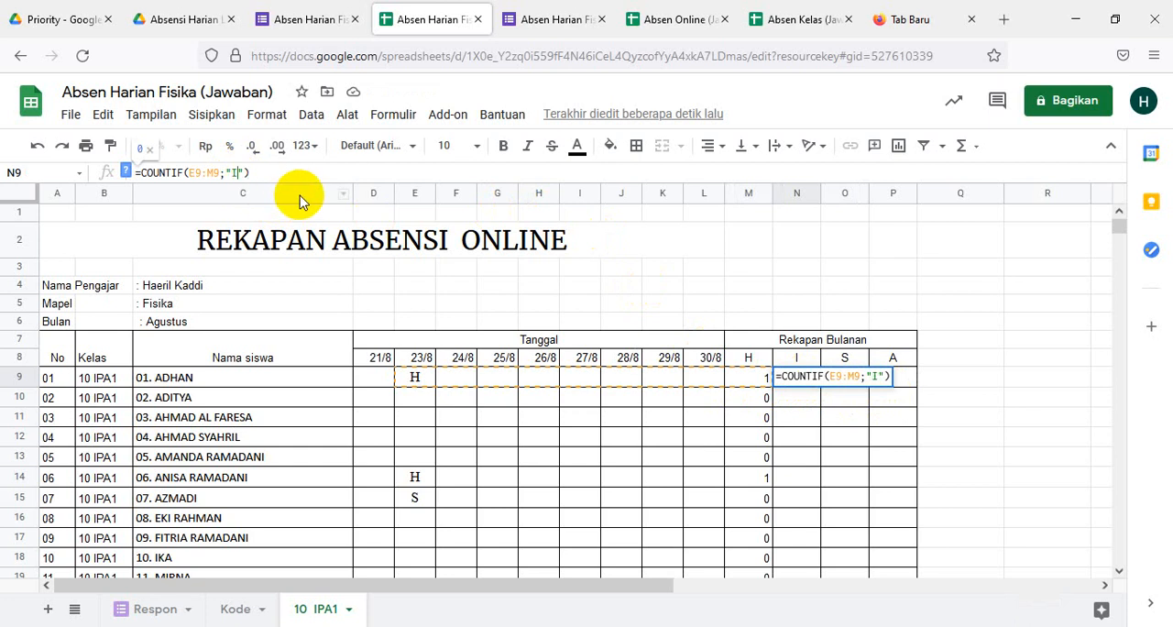
left_click(985, 397)
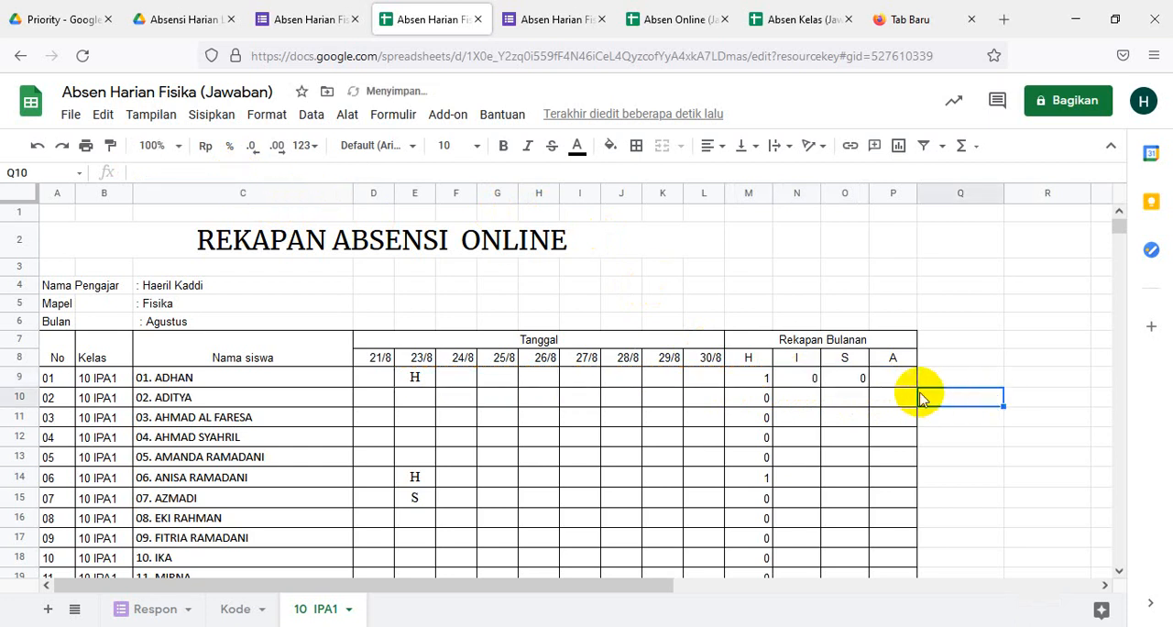
- Change the criterion in O9's COUNTIF formula to "S" and enter it
left_click(859, 383)
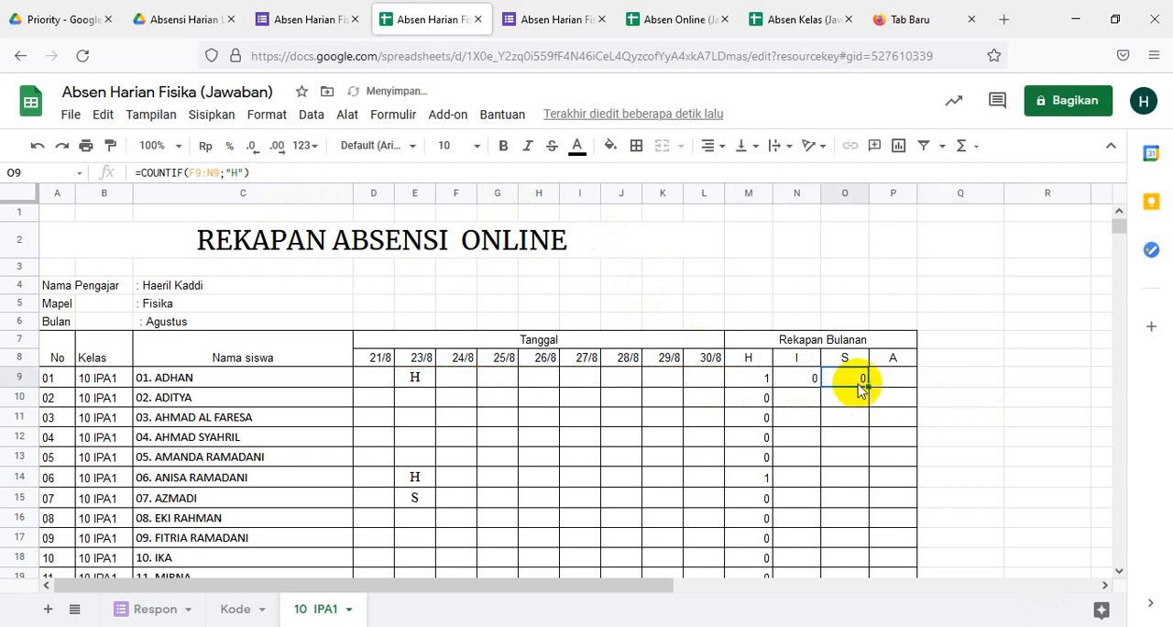
double_click(234, 172)
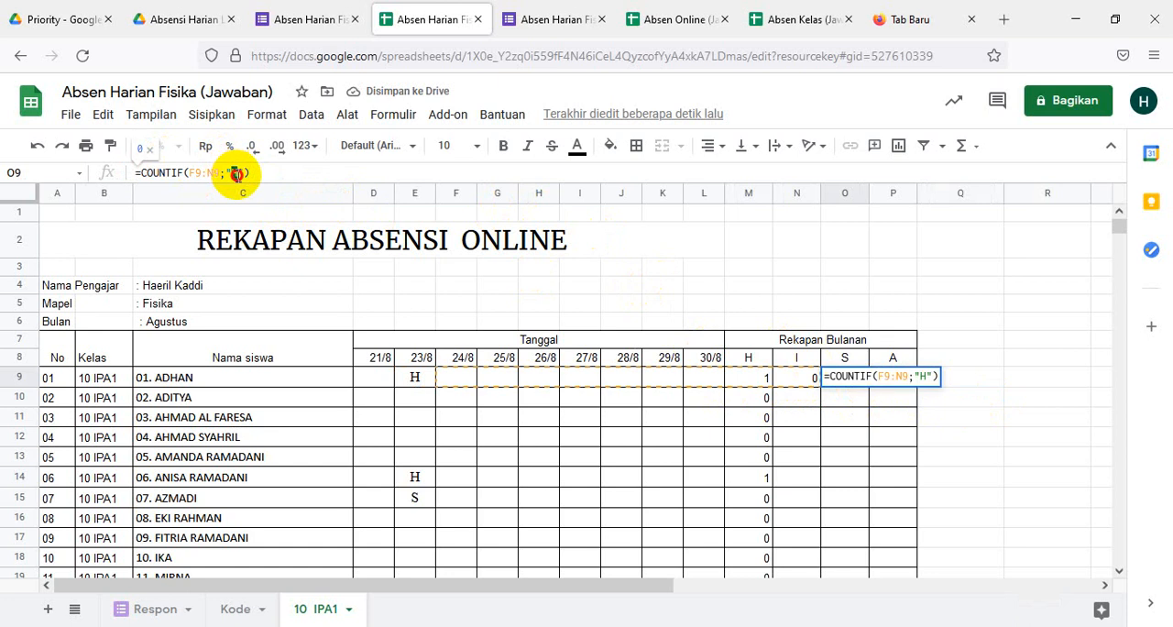
type("S")
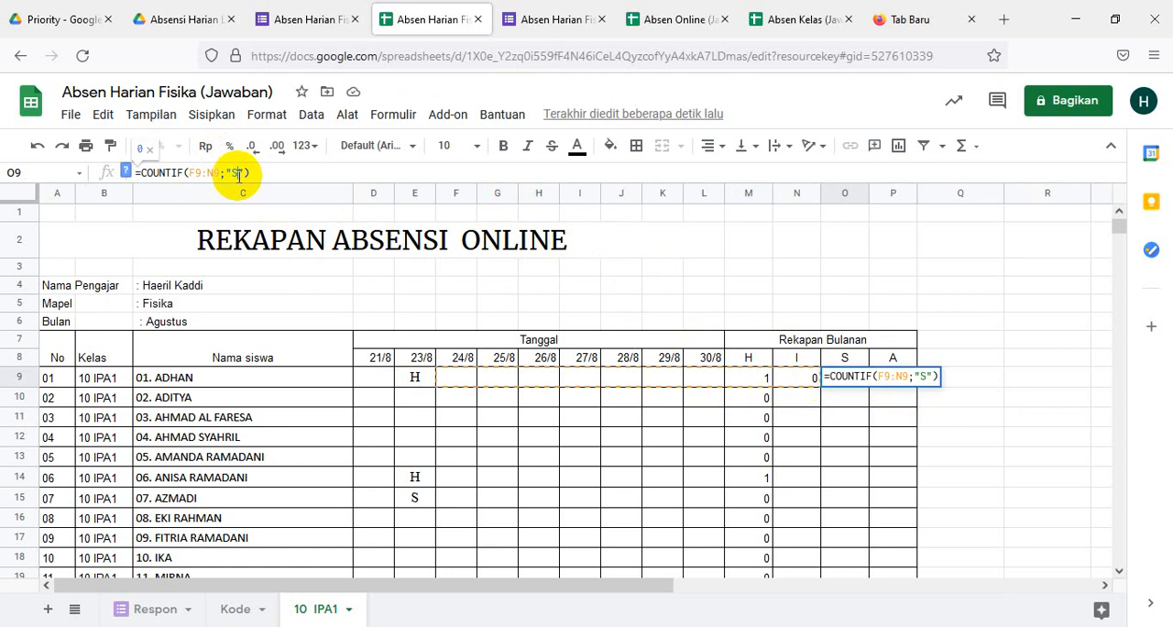
key("Return")
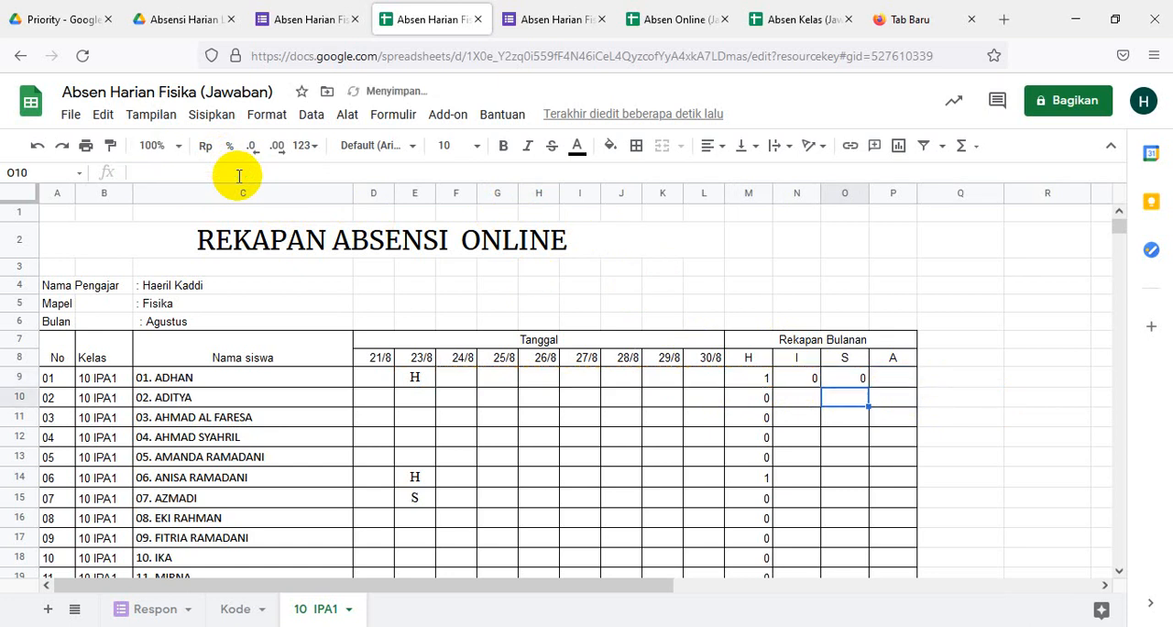
- Begin a formula in P9 for the first student's A recap
left_click(897, 383)
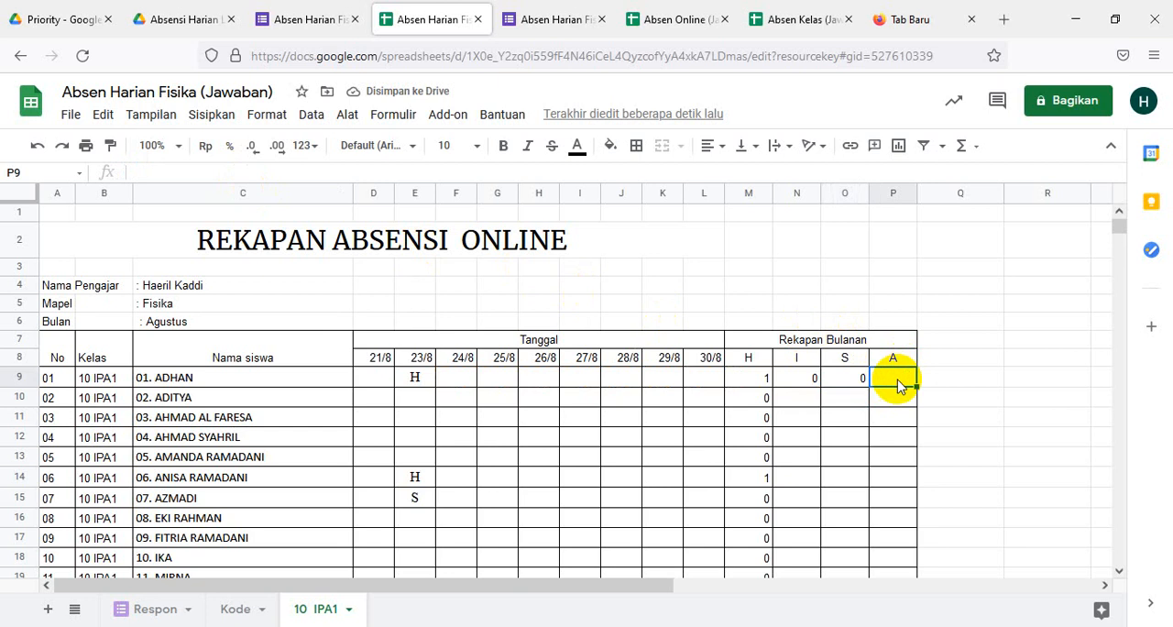
type("=")
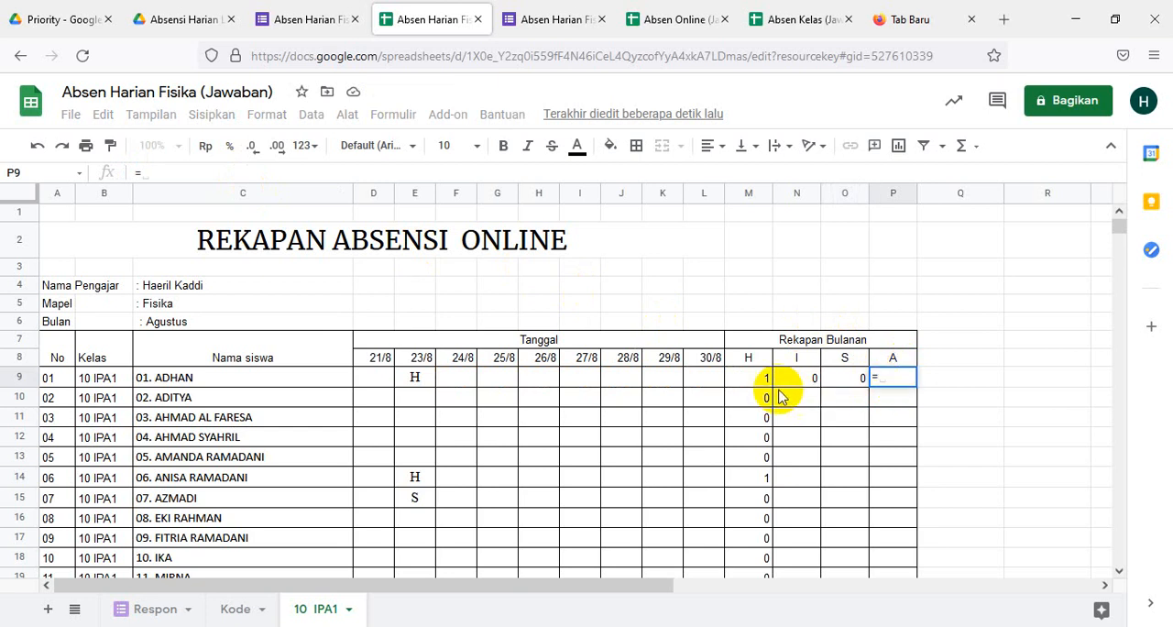
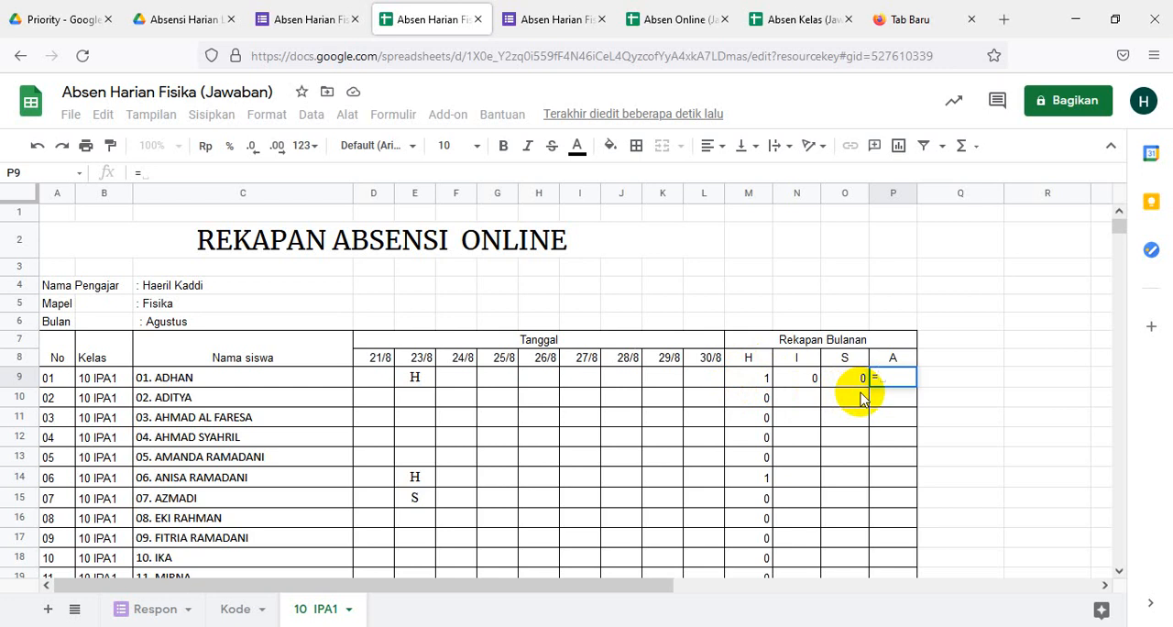
- Complete the A recap formula in P9 as =M9-N9-O9 and enter it
left_click(748, 380)
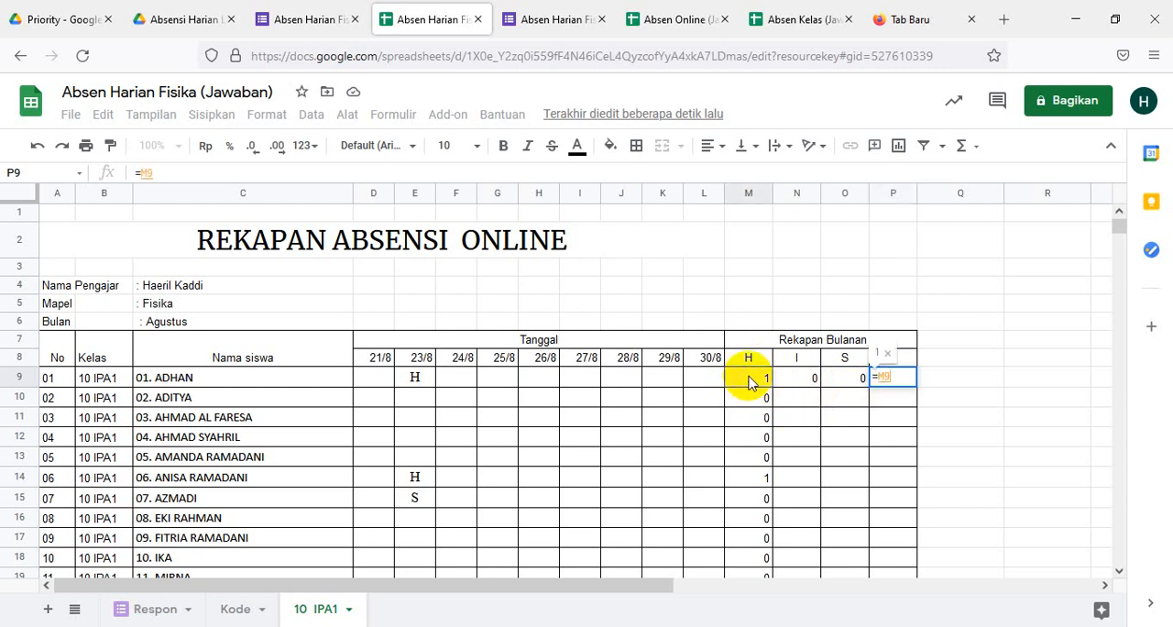
type("-")
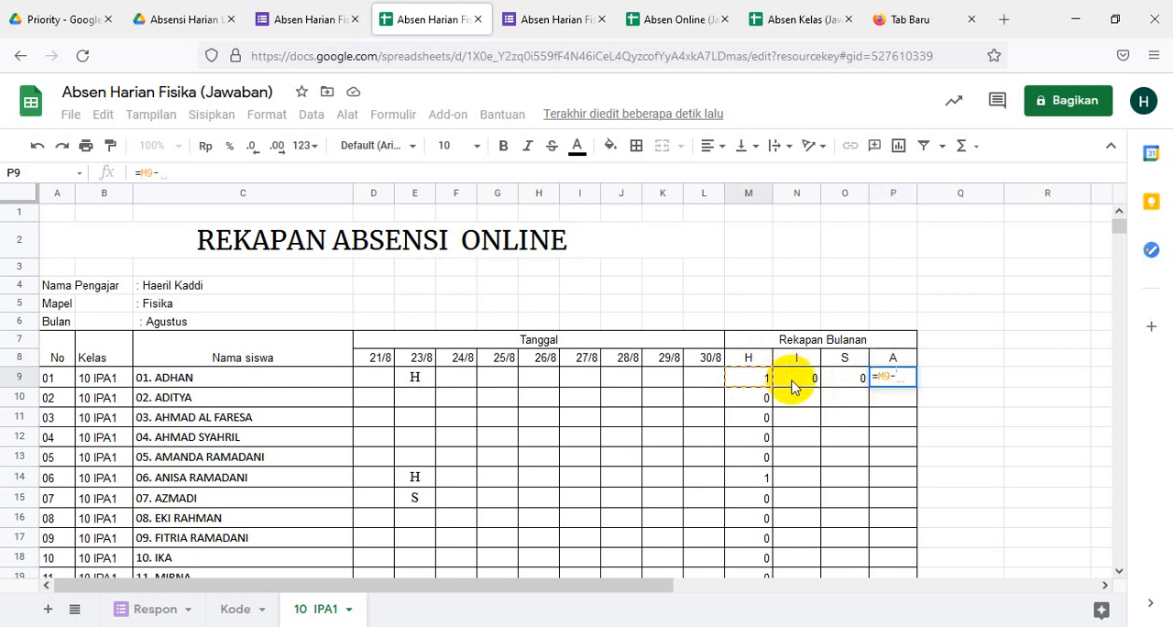
left_click(793, 384)
type("-")
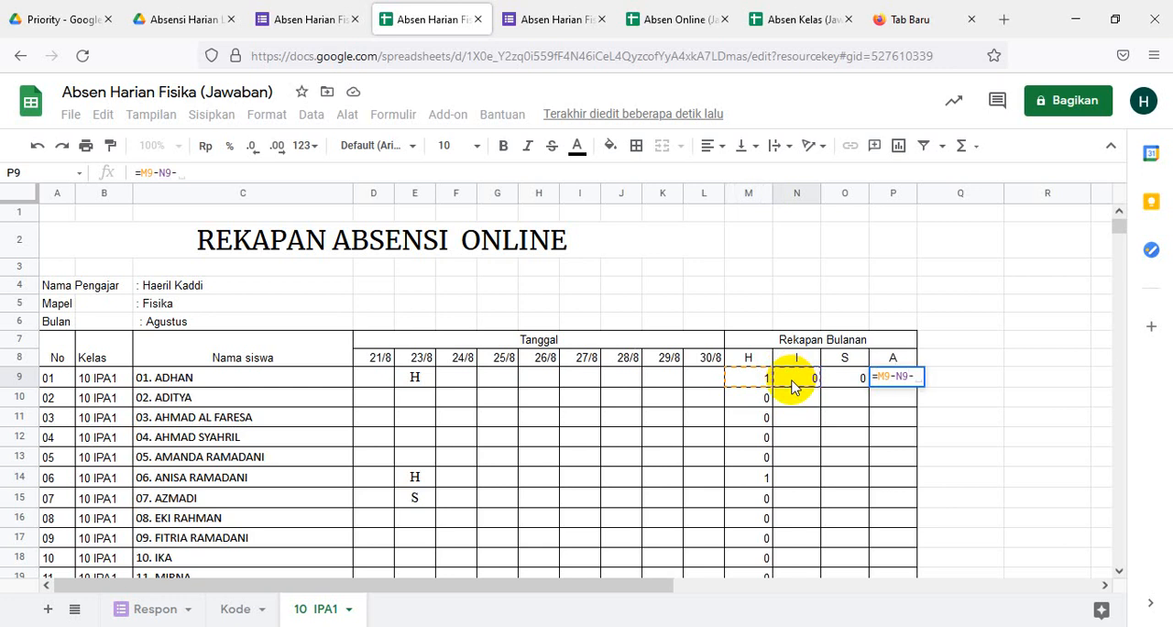
left_click(847, 382)
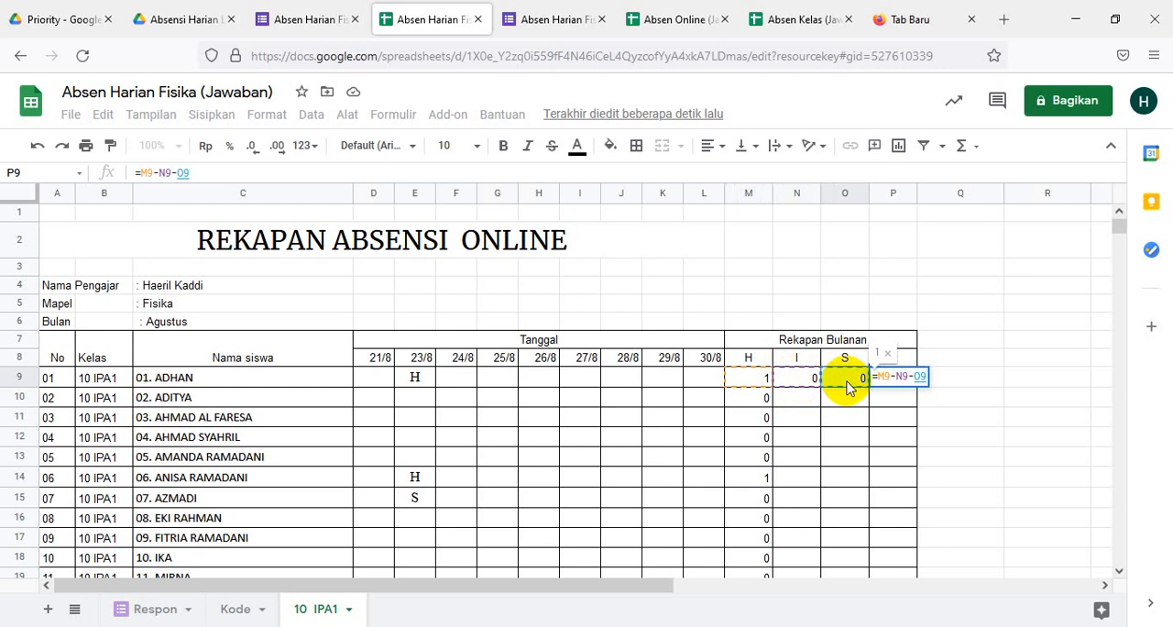
key("Return")
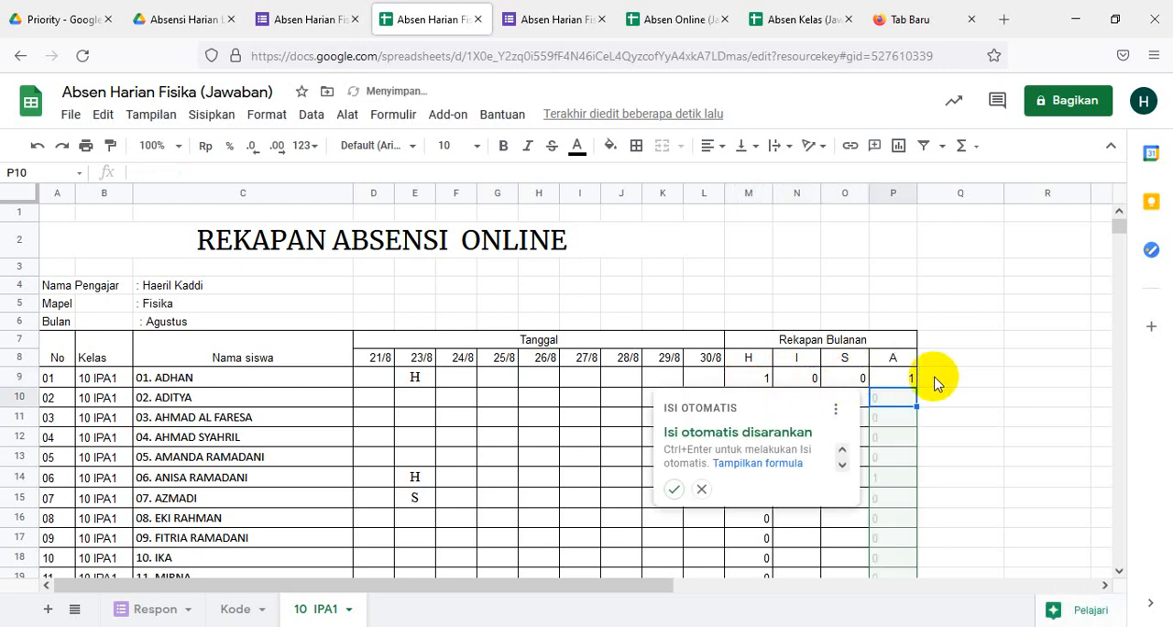
- Change the formula in P9 to =9-M9-N9-O9 so the recap is subtracted from nine meeting days
left_click(893, 383)
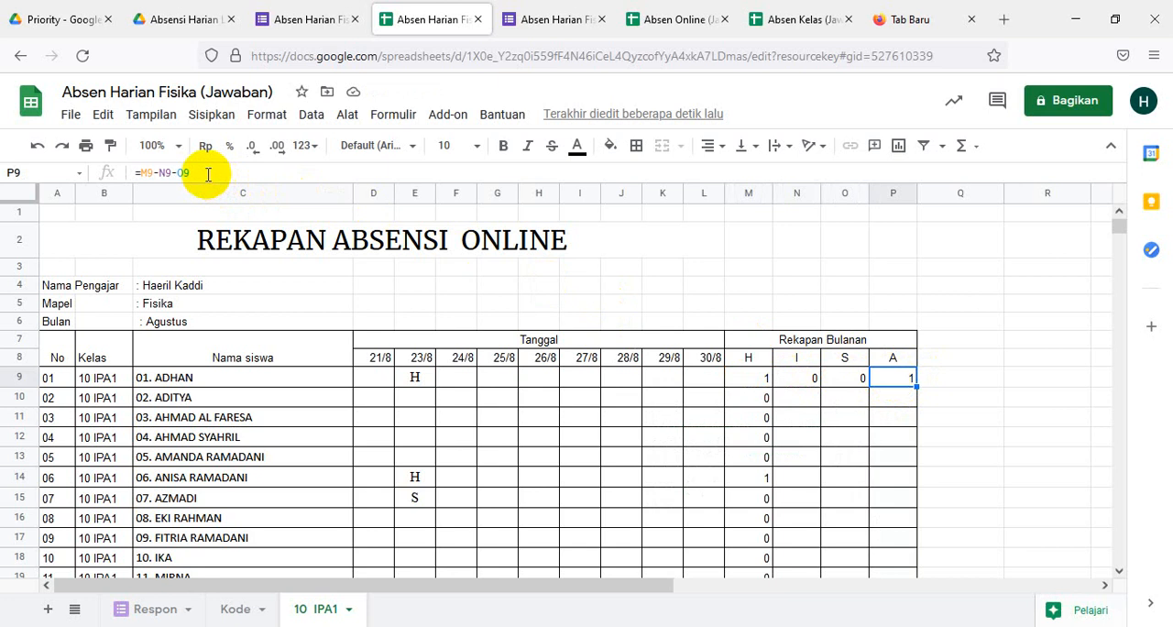
left_click(142, 171)
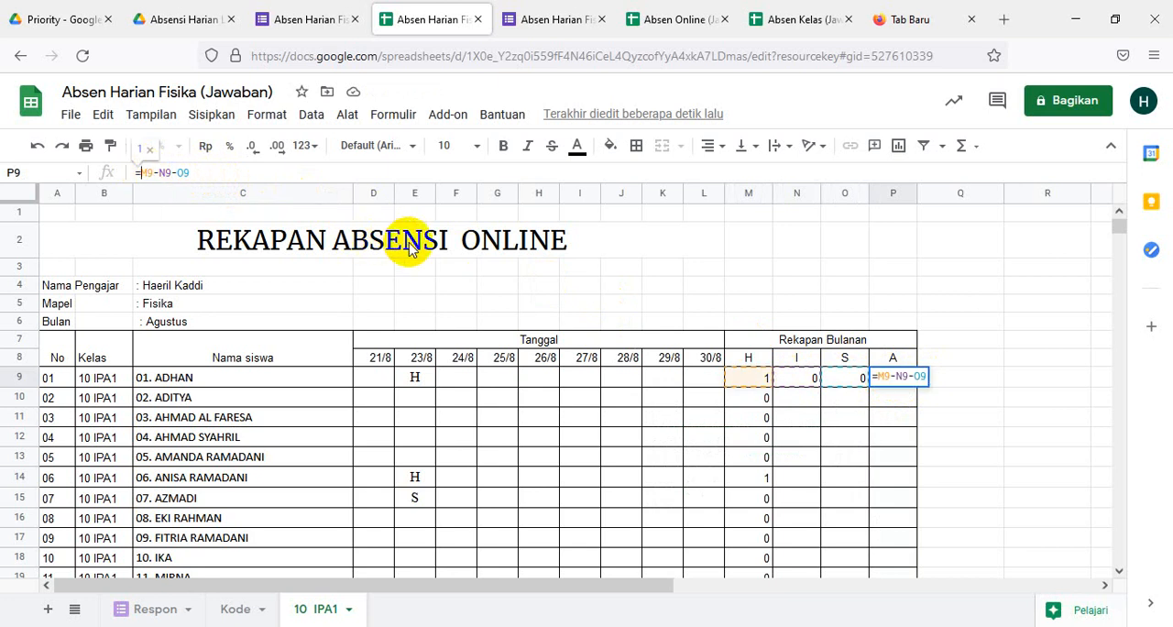
type("9-")
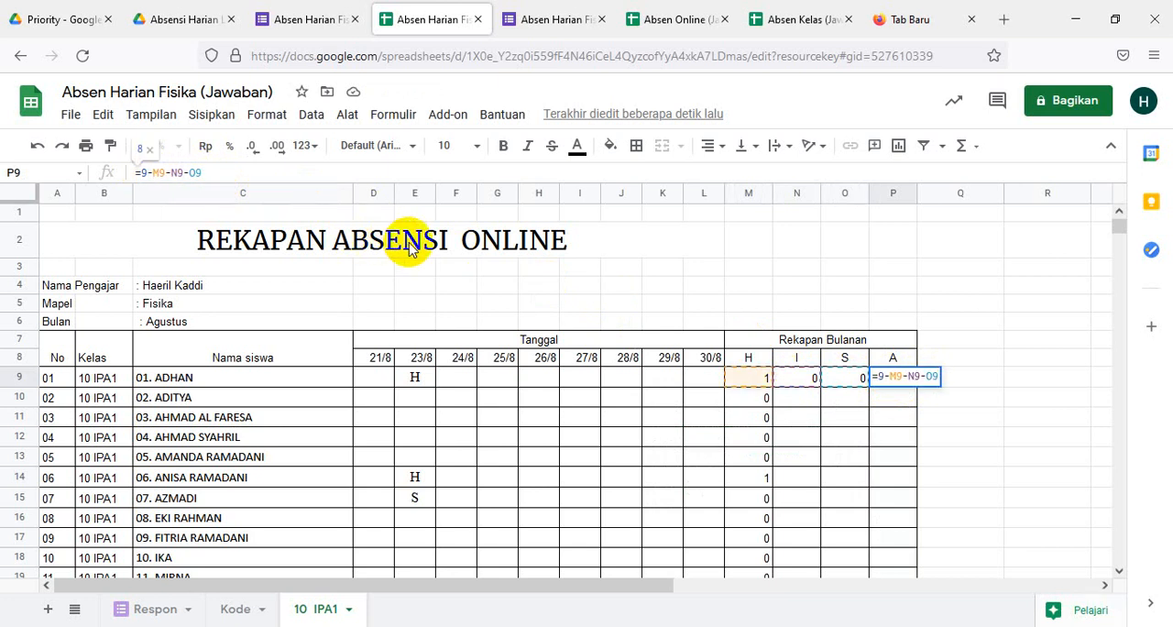
key("Return")
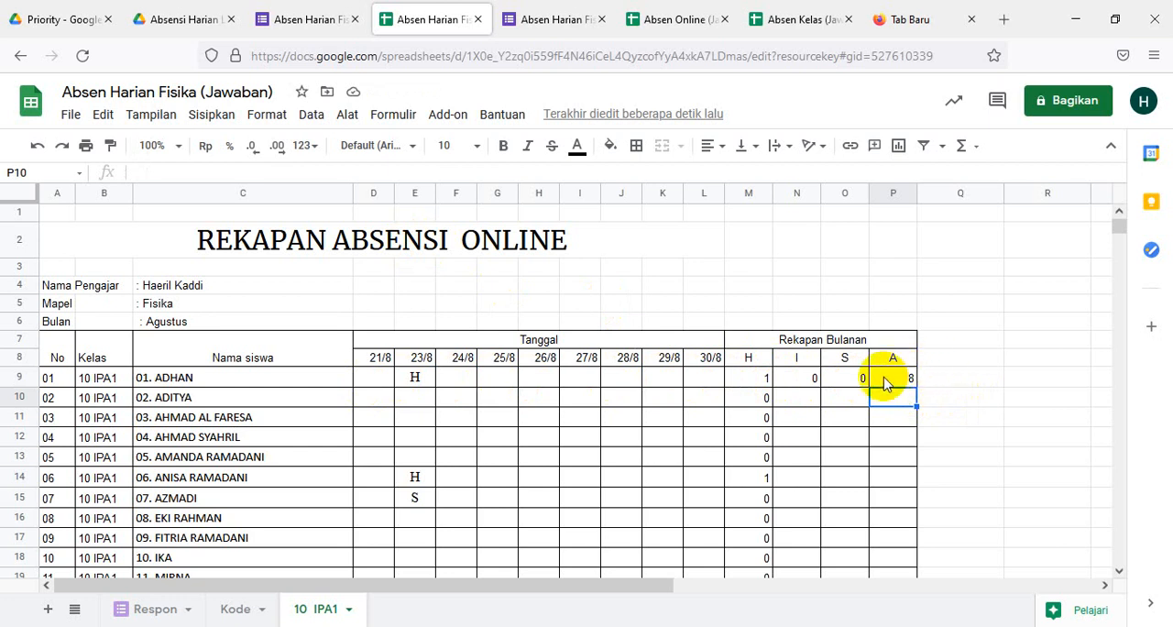
- Fill the H, I, S and A formulas from M9:P9 down through row 40 for all students
left_click_drag(751, 383, 885, 383)
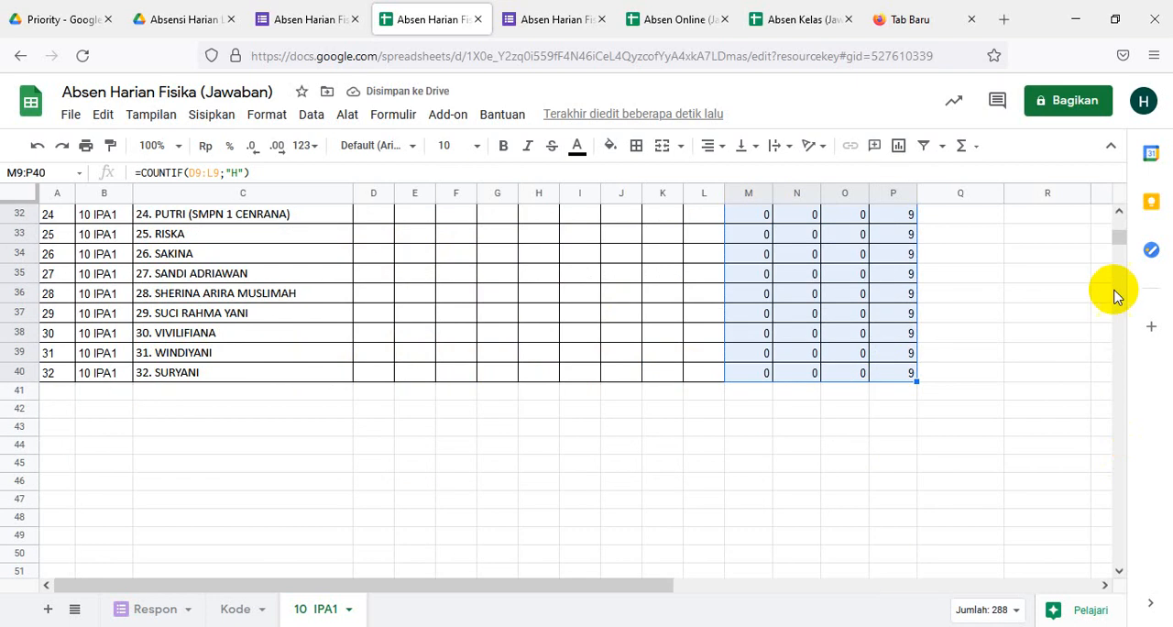
left_click_drag(1120, 240, 1116, 231)
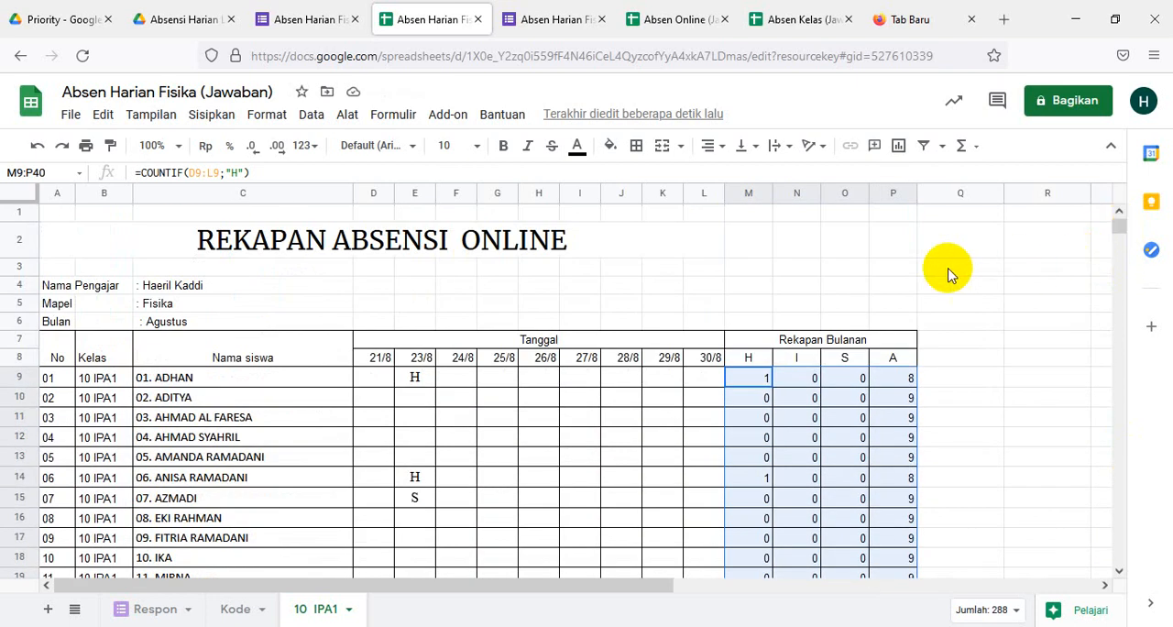
- Review the monthly H, I, S and A totals across all student rows down to row 40
scroll(806, 326, "down", 1)
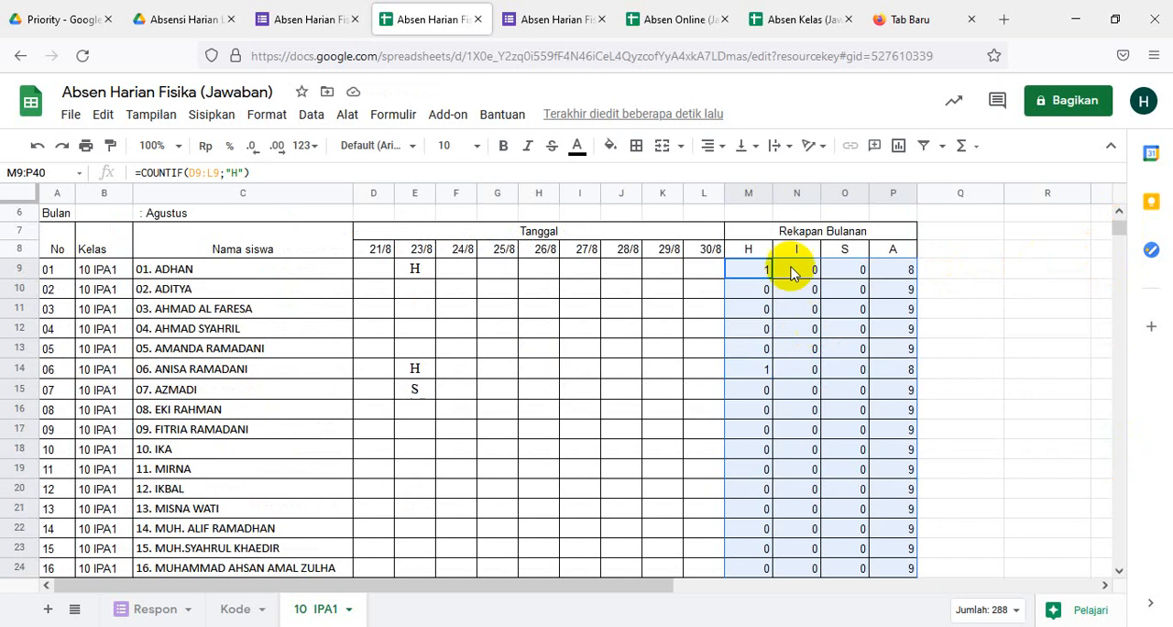
scroll(801, 316, "down", 4)
scroll(805, 320, "down", 4)
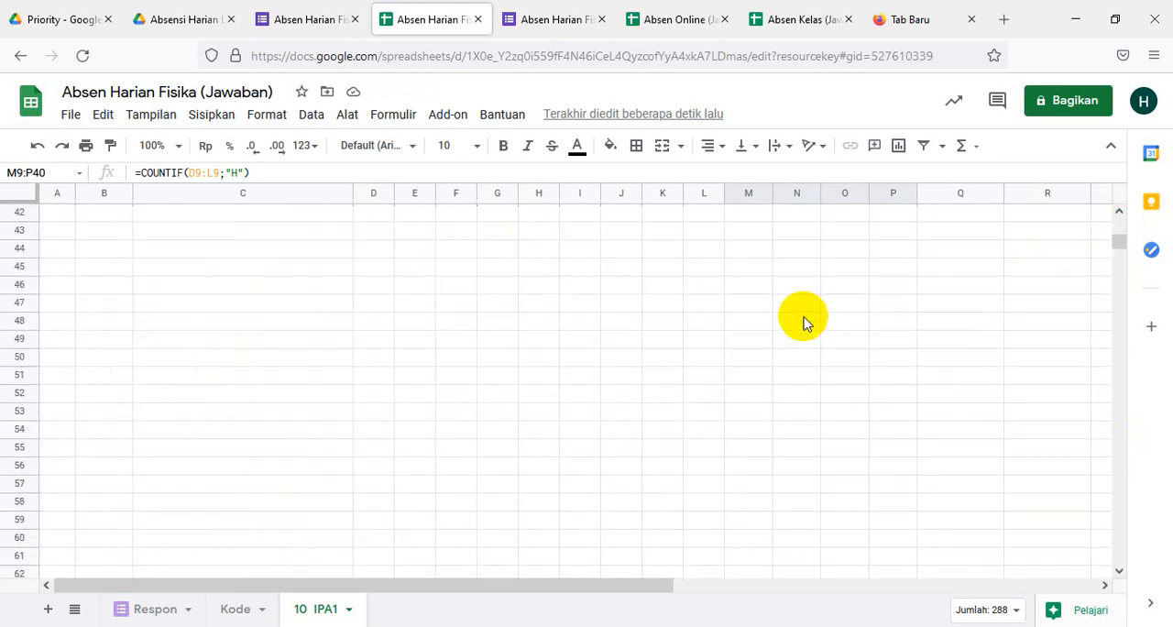
scroll(804, 320, "up", 4)
scroll(804, 321, "down", 2)
scroll(804, 320, "up", 2)
scroll(805, 321, "down", 4)
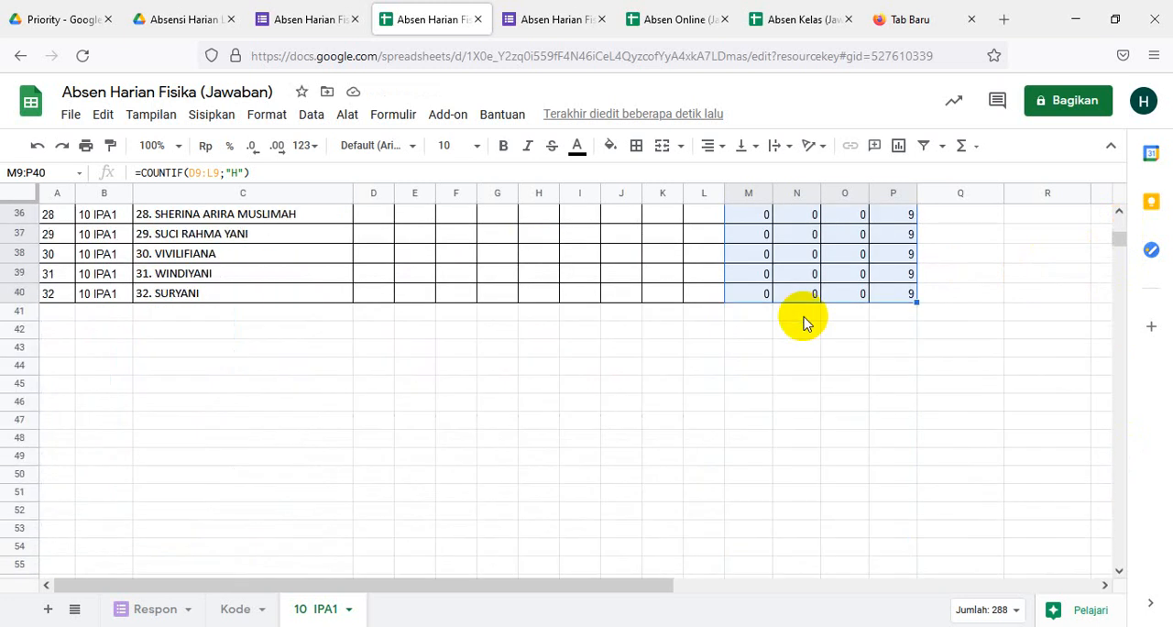
scroll(802, 318, "up", 6)
scroll(833, 318, "up", 2)
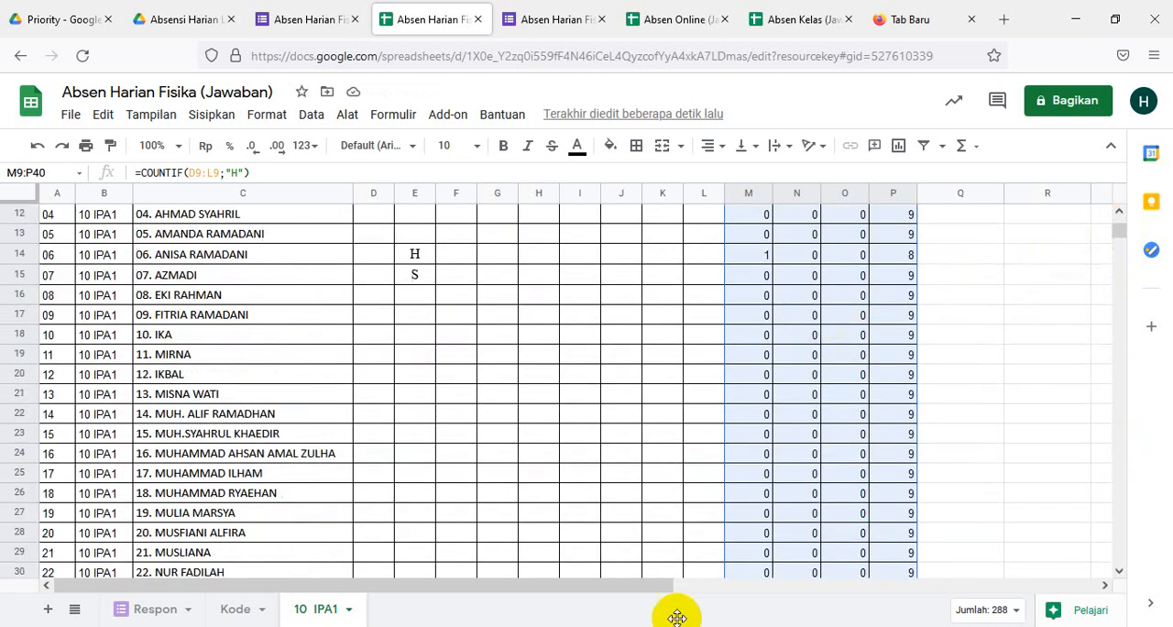
scroll(579, 407, "down", 4)
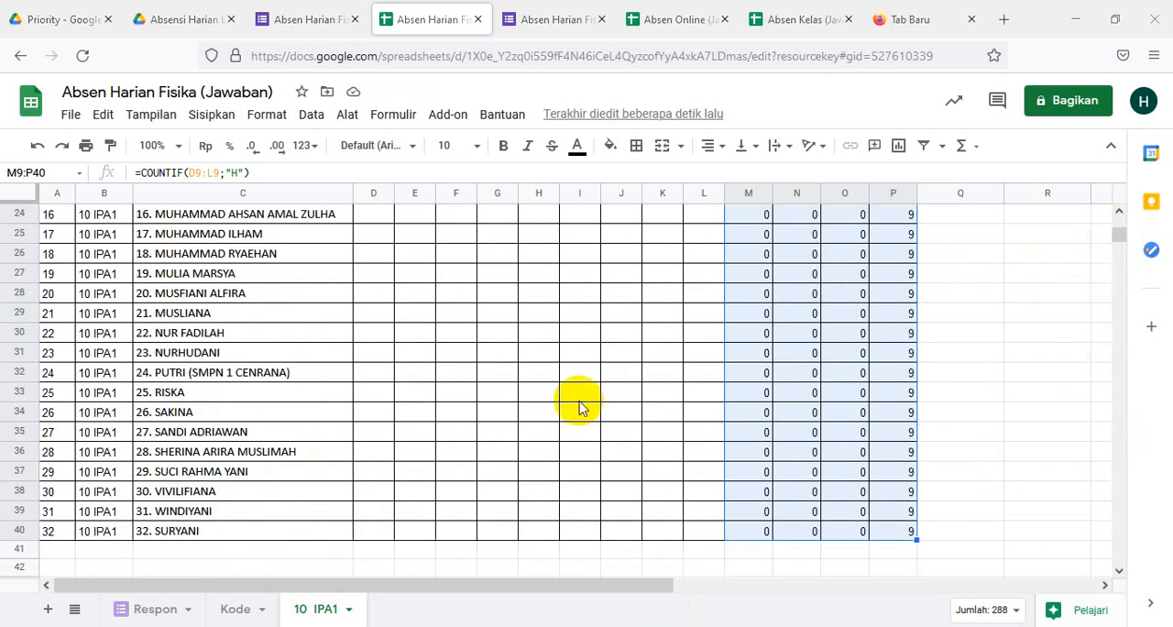
scroll(579, 407, "down", 6)
scroll(578, 450, "up", 4)
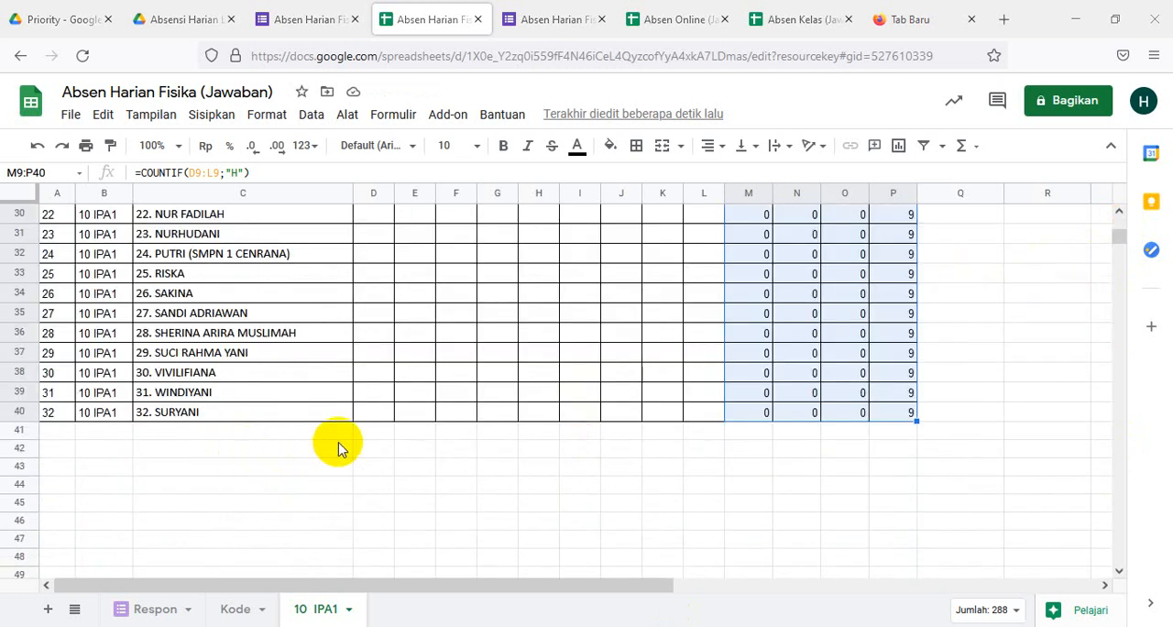
- Enter the heading "Rekapan Harian" in C42, below the student list
left_click(205, 448)
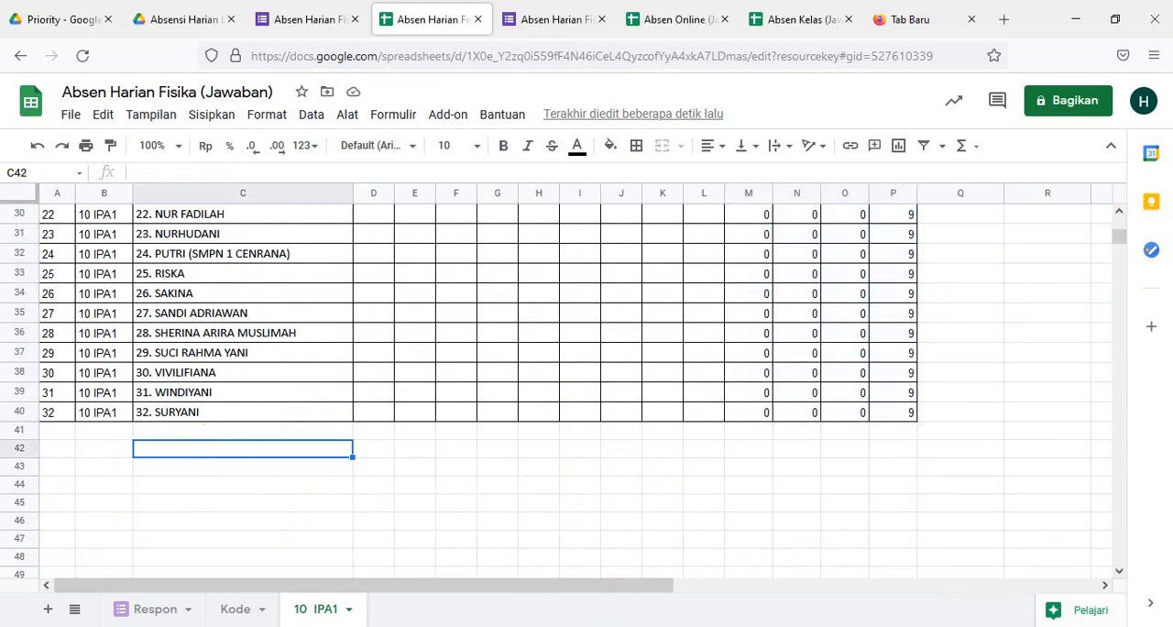
left_click(397, 517)
left_click(243, 454)
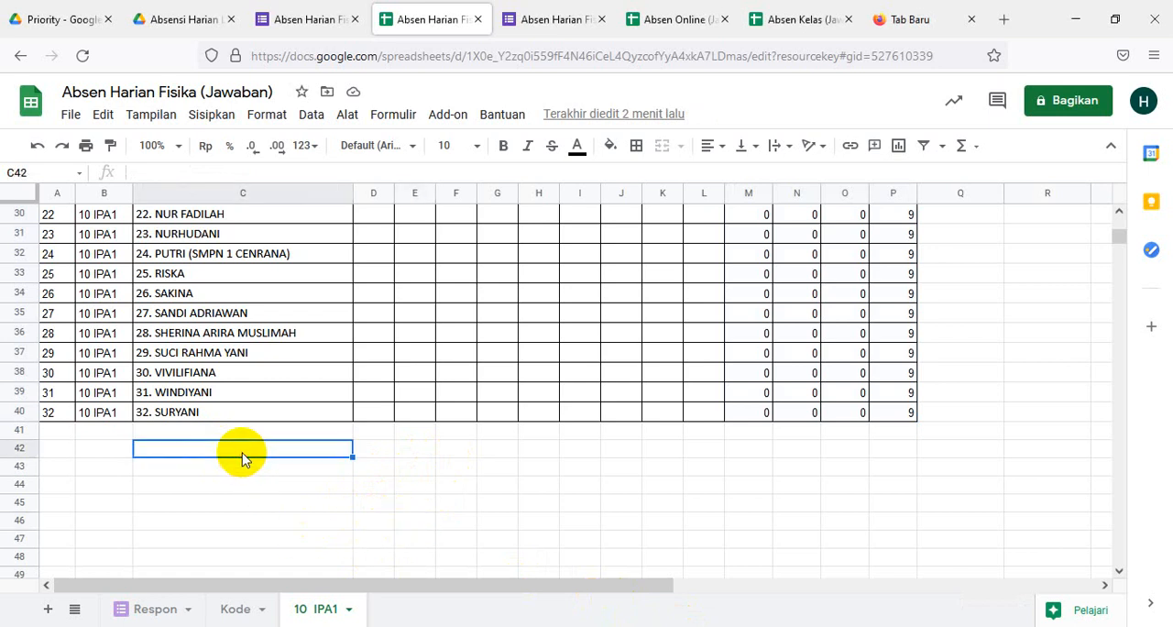
type("Rekapan Harian")
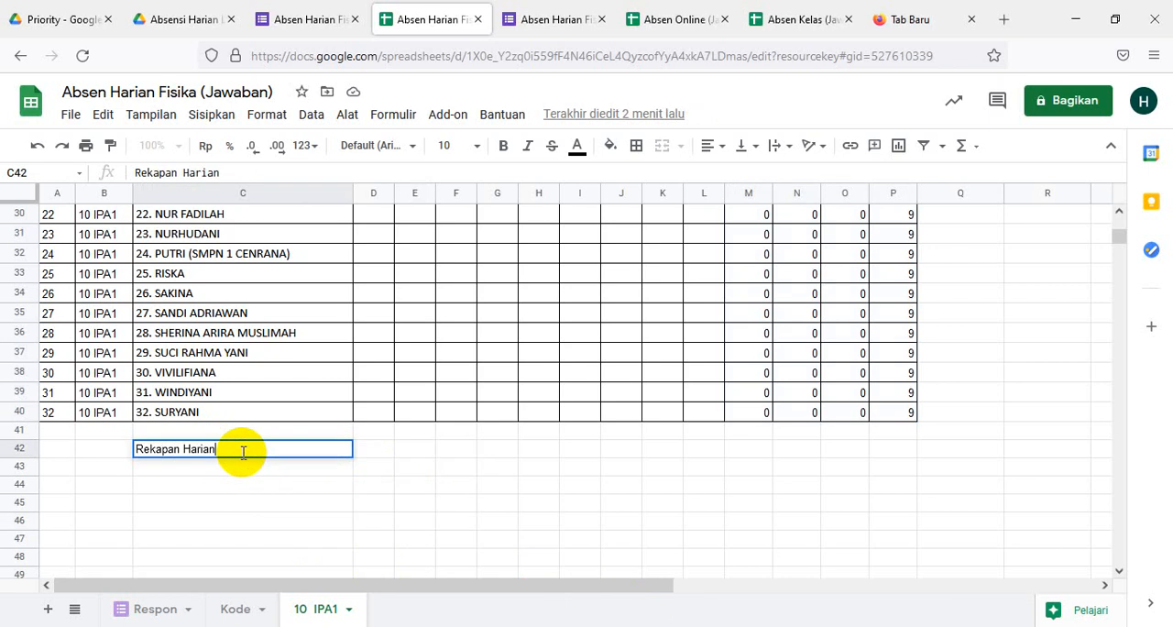
left_click(245, 471)
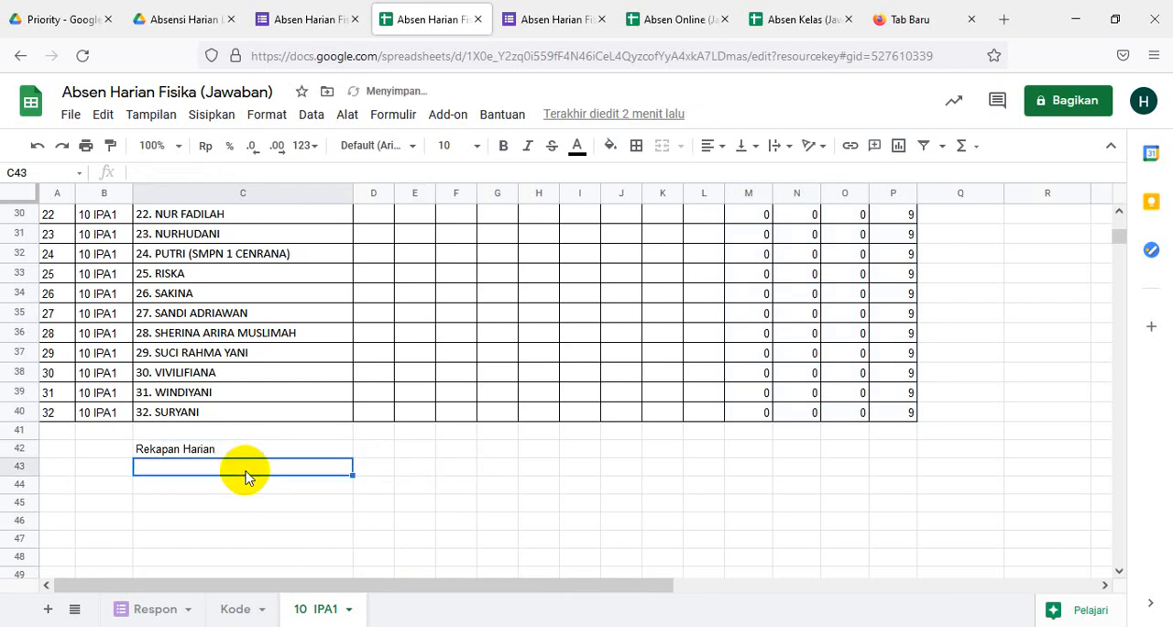
- Enter the labels "Hadir", "Sakit" and "Ijin" in C43, C44 and C45
type("S")
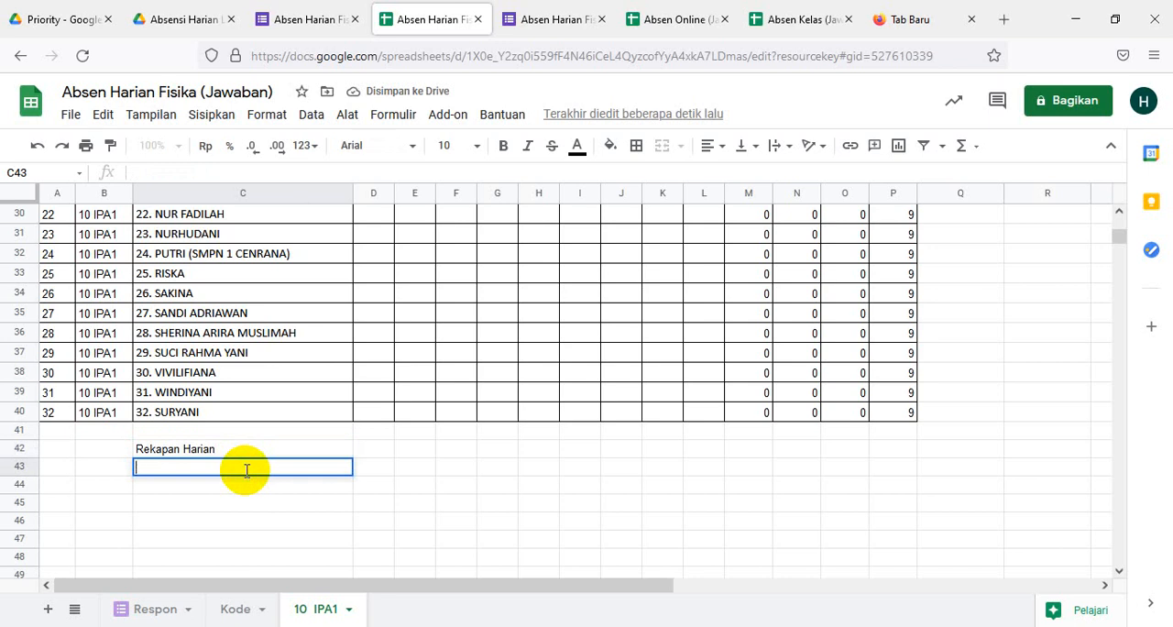
type("Hadir")
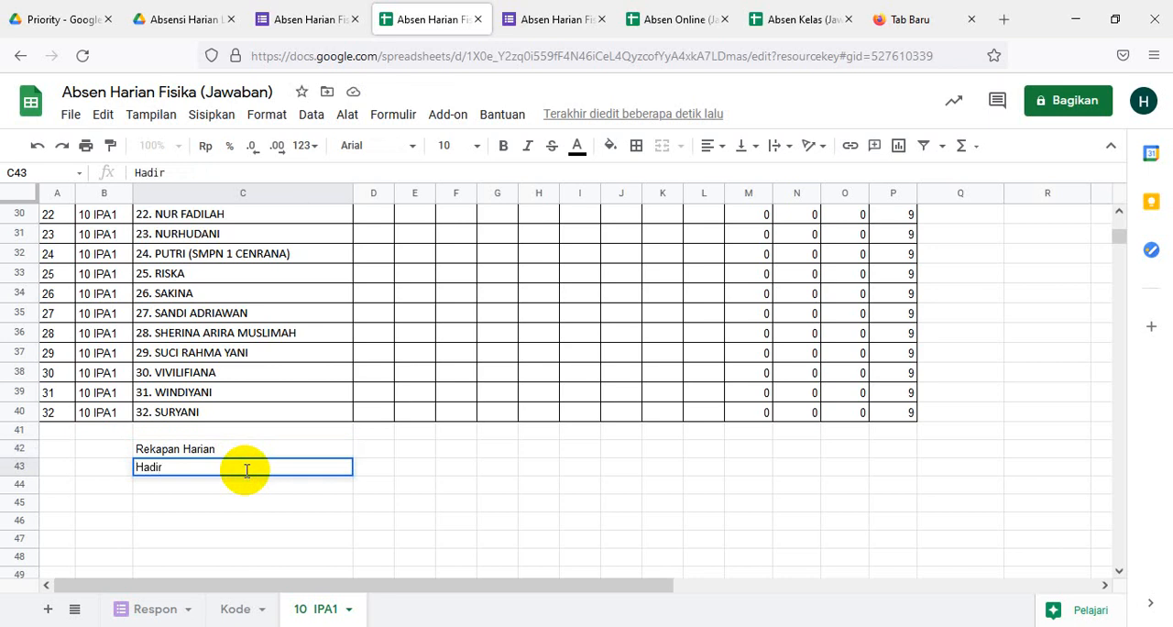
key("Return")
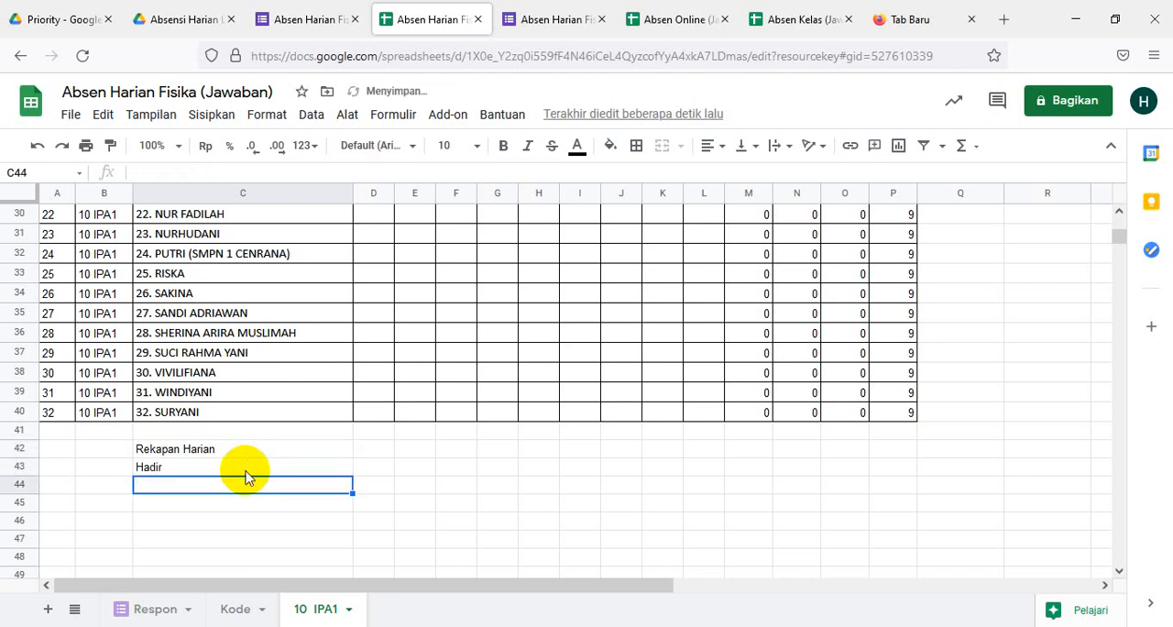
type("Saki")
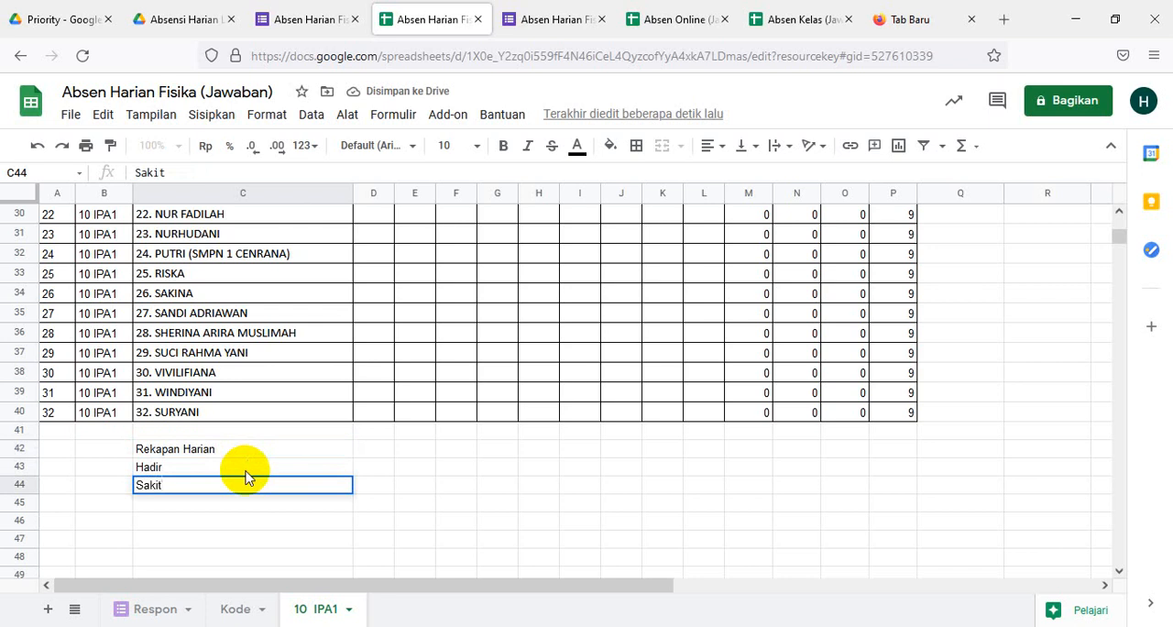
type("t")
key("Return")
type("Ijin")
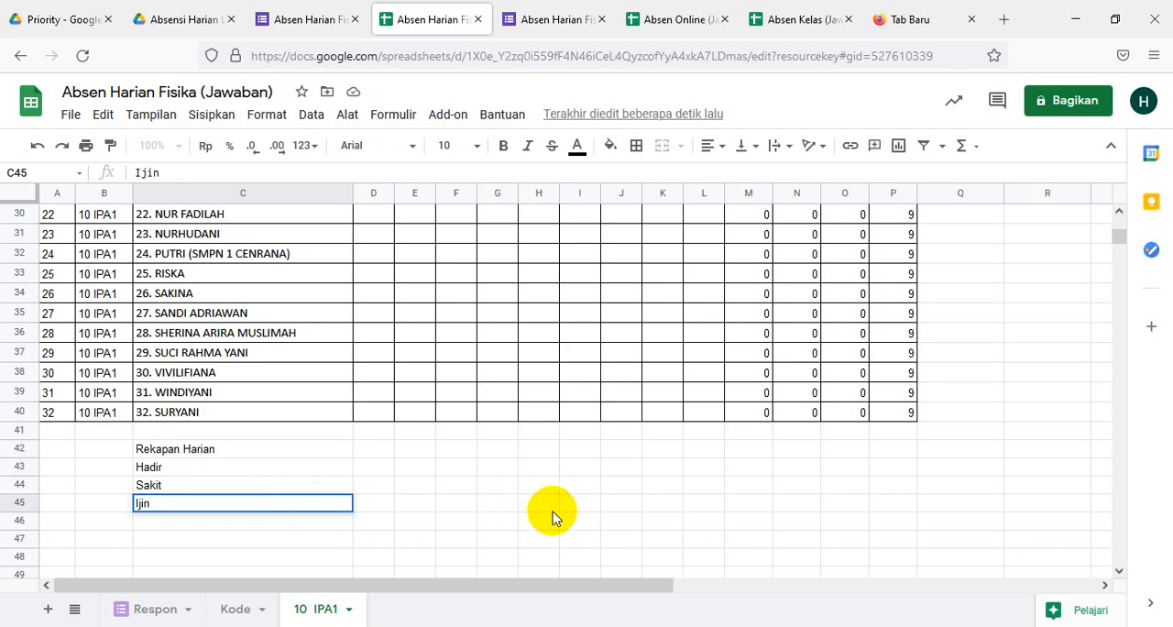
left_click(486, 524)
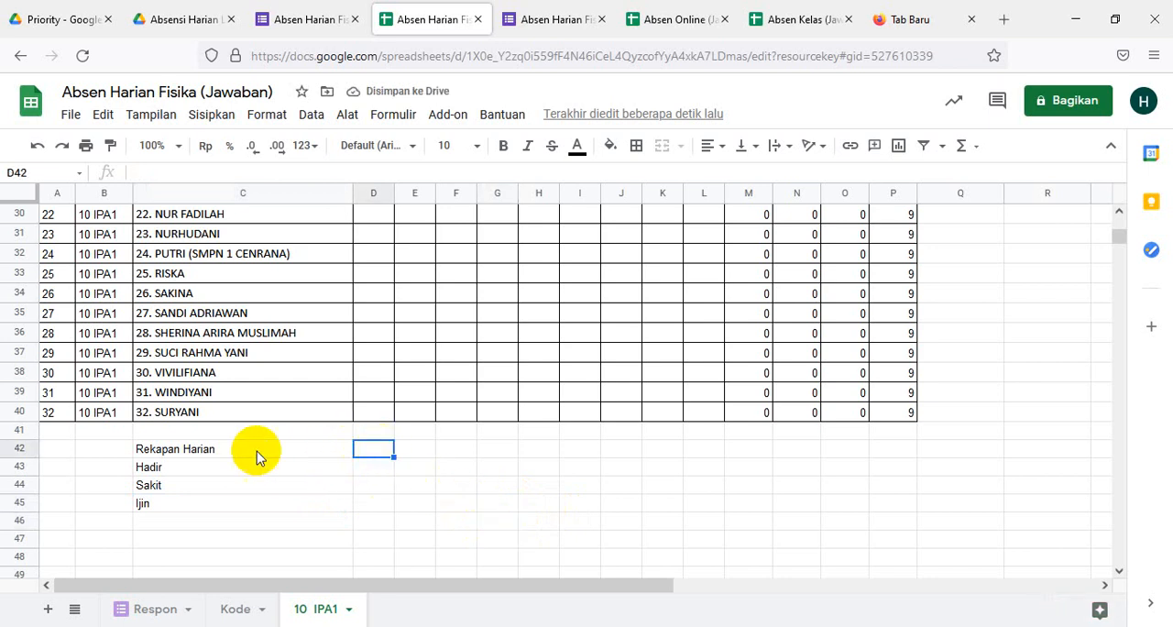
- Apply all borders to the daily recap range C42:L45
left_click_drag(192, 449, 187, 506)
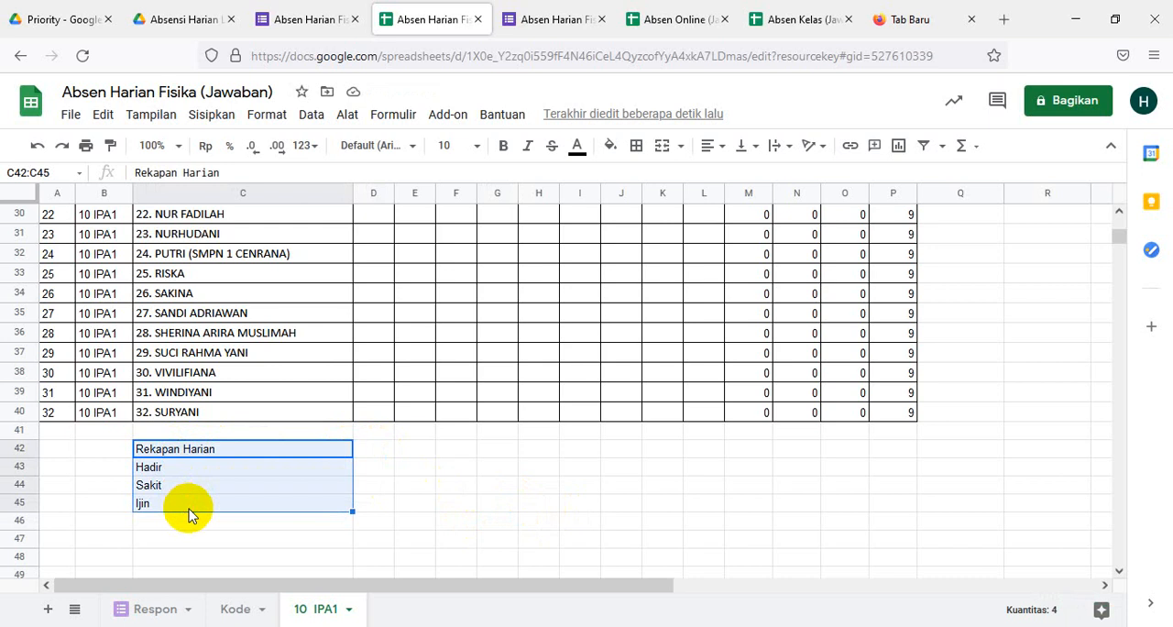
key("shift+Right")
key("shift+Right")
key("shift+Right")
key("shift+Right")
key("shift+Right")
key("shift+Right")
key("shift+Right")
key("shift+Right")
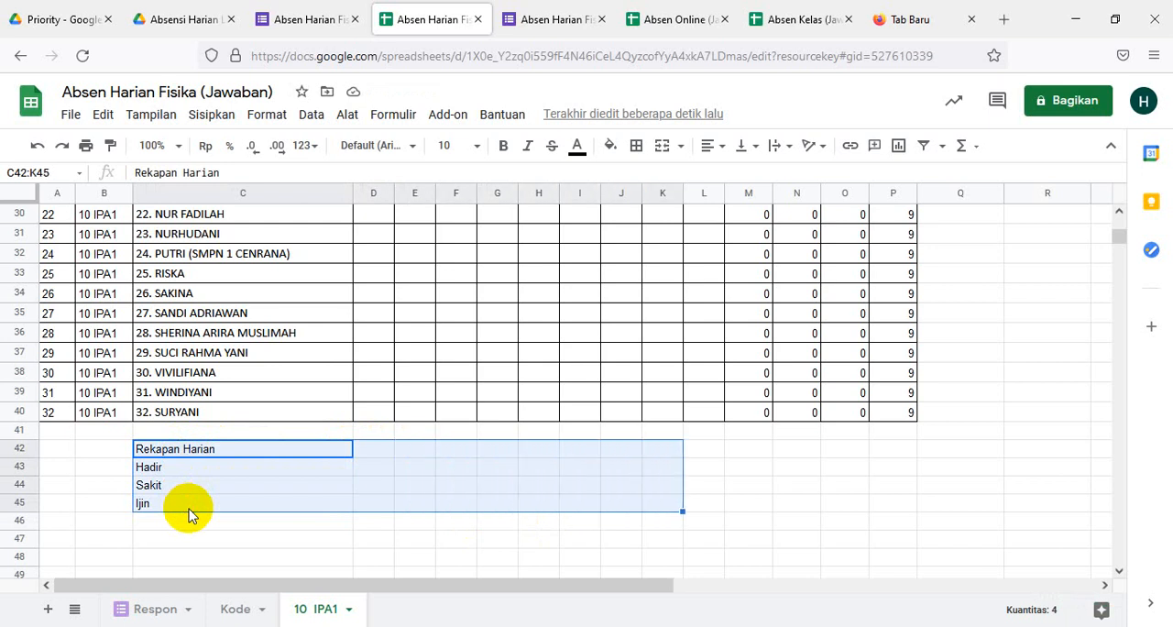
key("shift+Right")
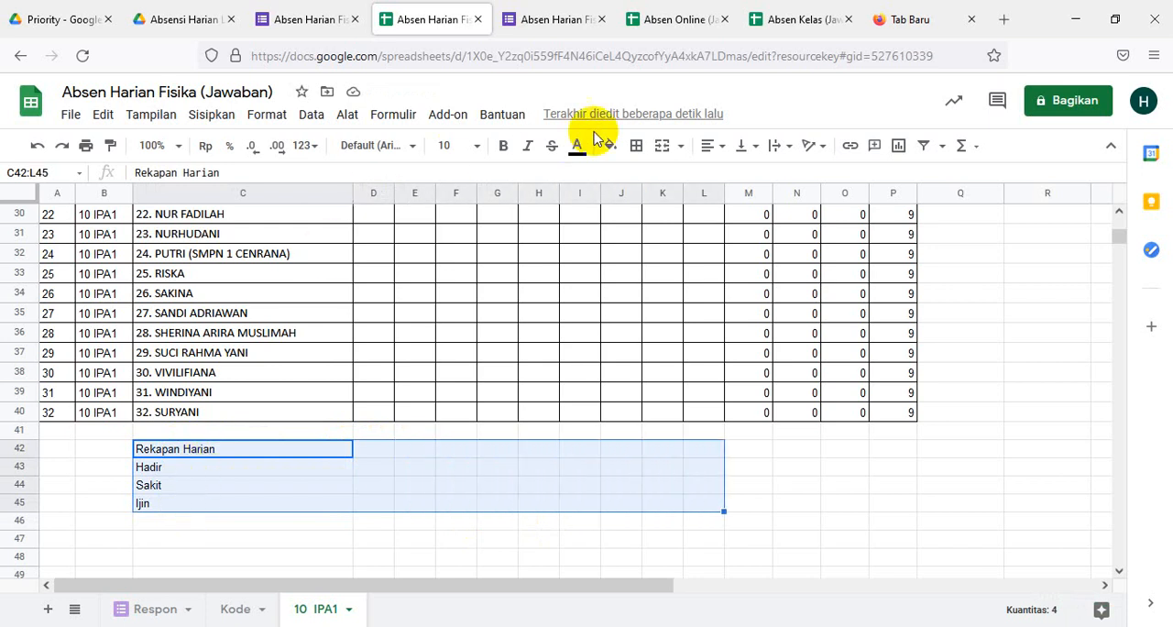
left_click(635, 146)
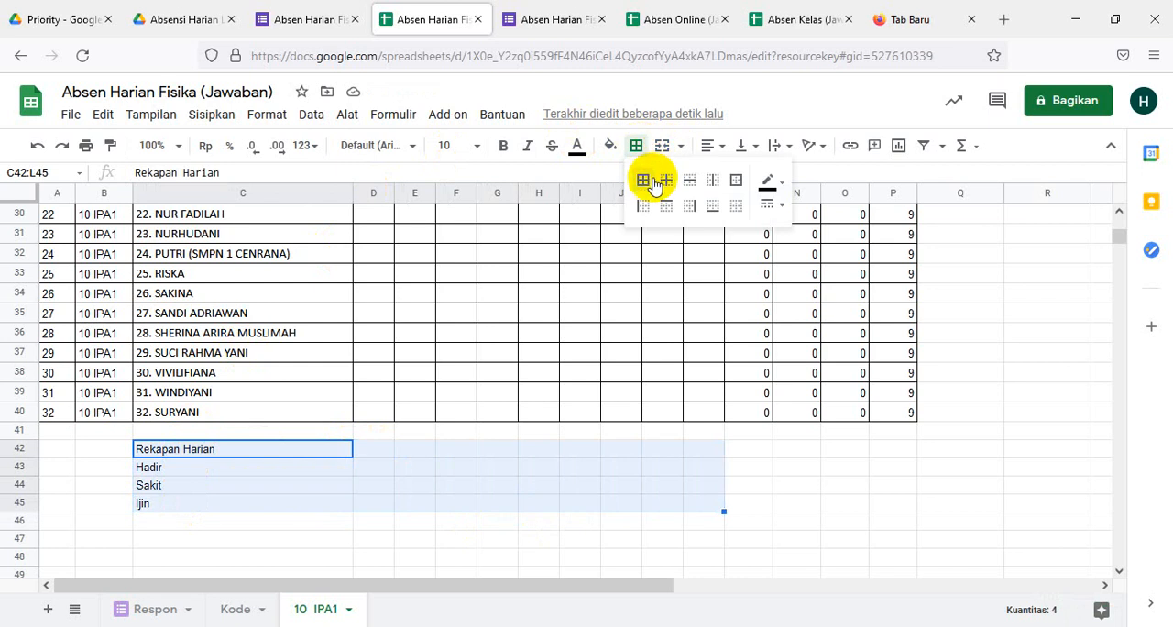
left_click(644, 180)
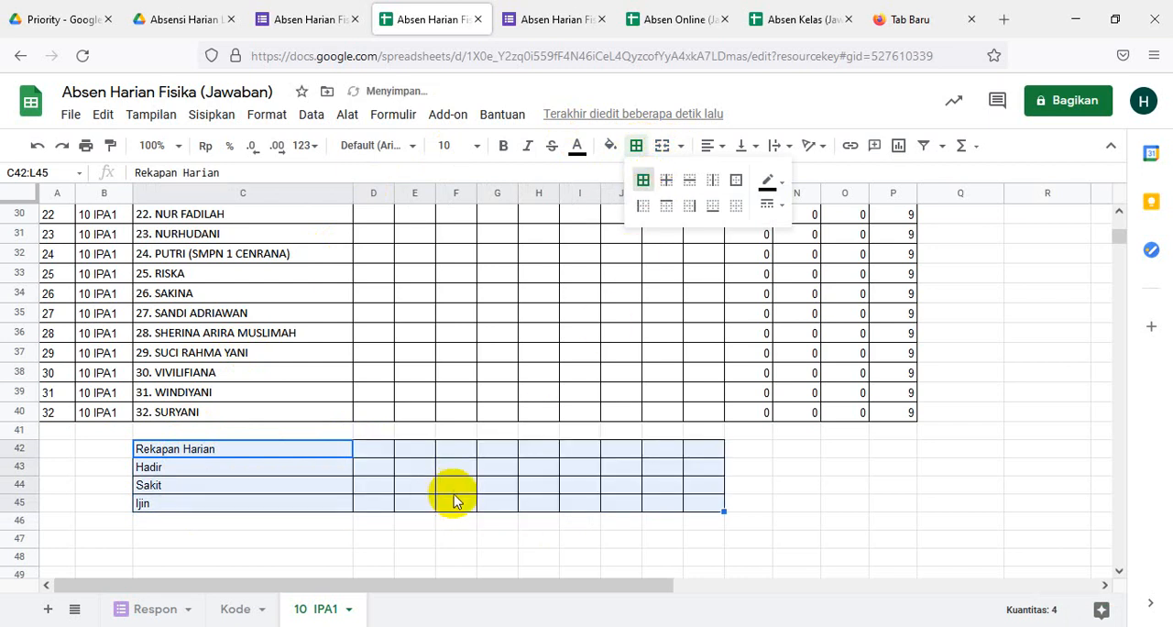
- Compare the date columns of the attendance table with the layout of the bordered daily recap table
scroll(809, 506, "up", 3)
scroll(809, 506, "down", 3)
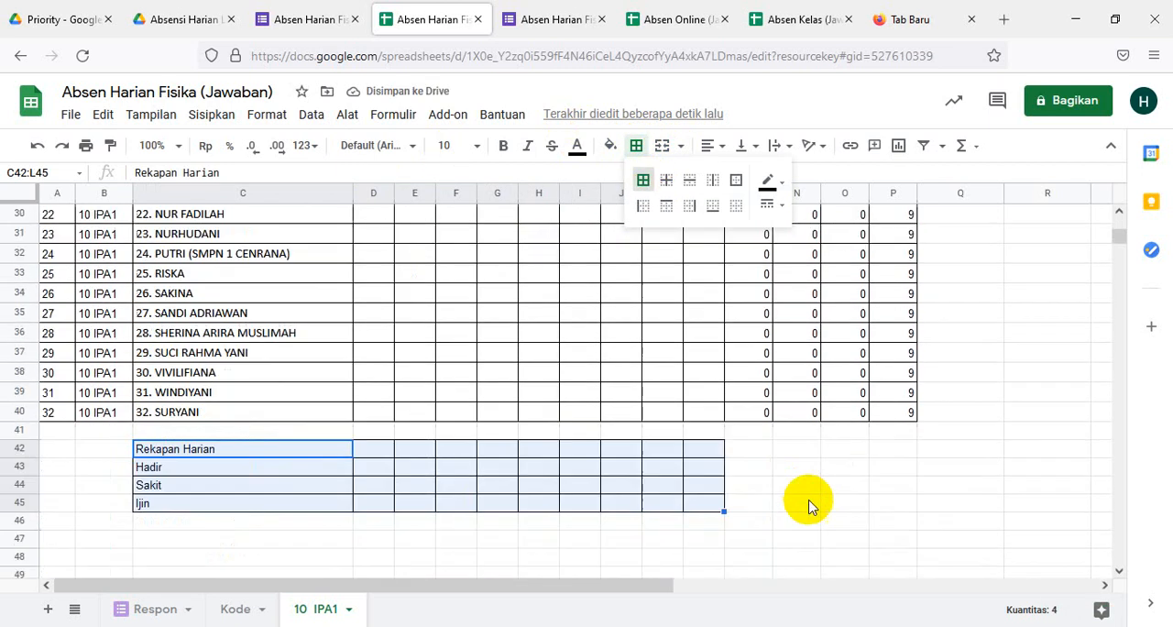
scroll(809, 507, "up", 3)
scroll(808, 506, "up", 5)
scroll(808, 506, "down", 10)
scroll(805, 503, "up", 10)
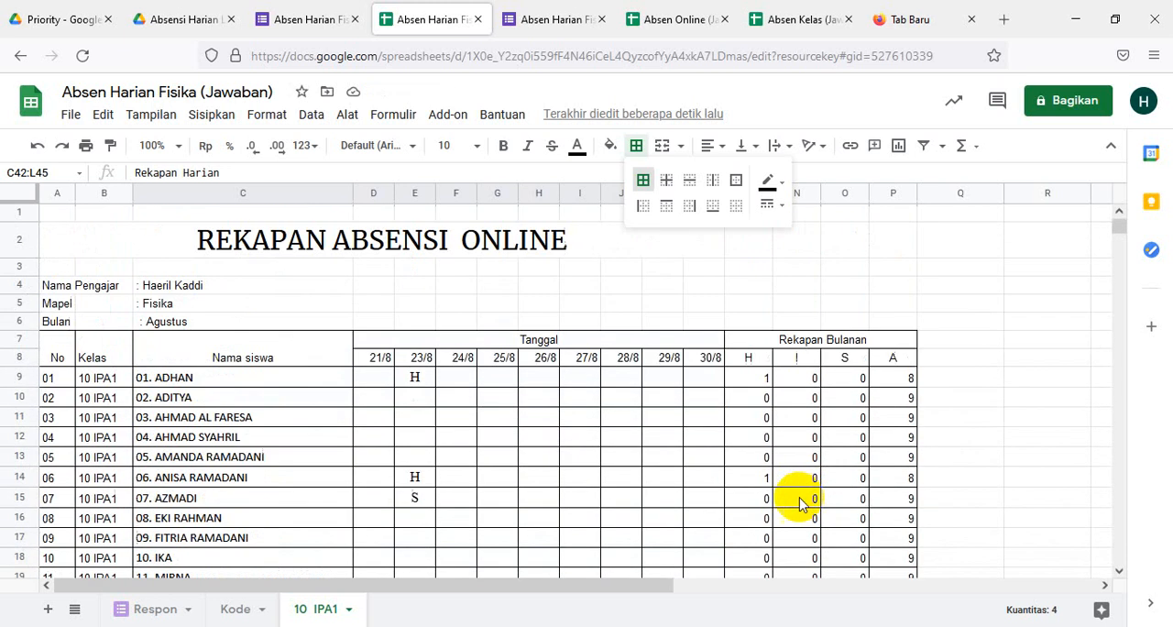
scroll(792, 504, "down", 5)
scroll(795, 504, "down", 8)
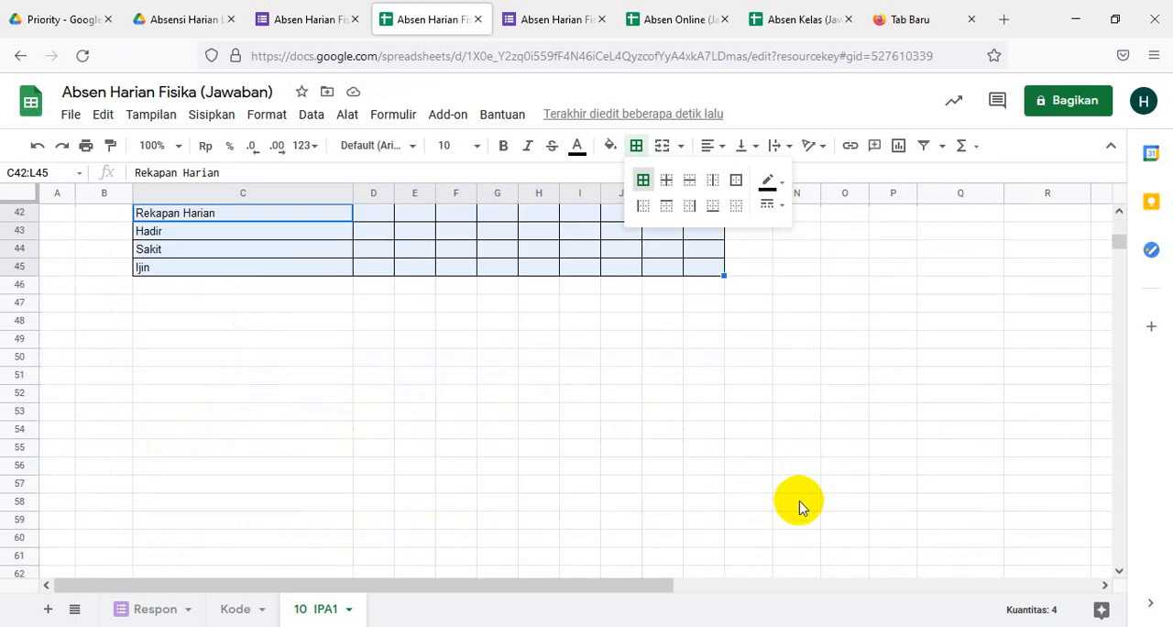
- Copy the date headers in D8:L8 into D42:L42, the header row of the daily recap table
scroll(793, 503, "up", 4)
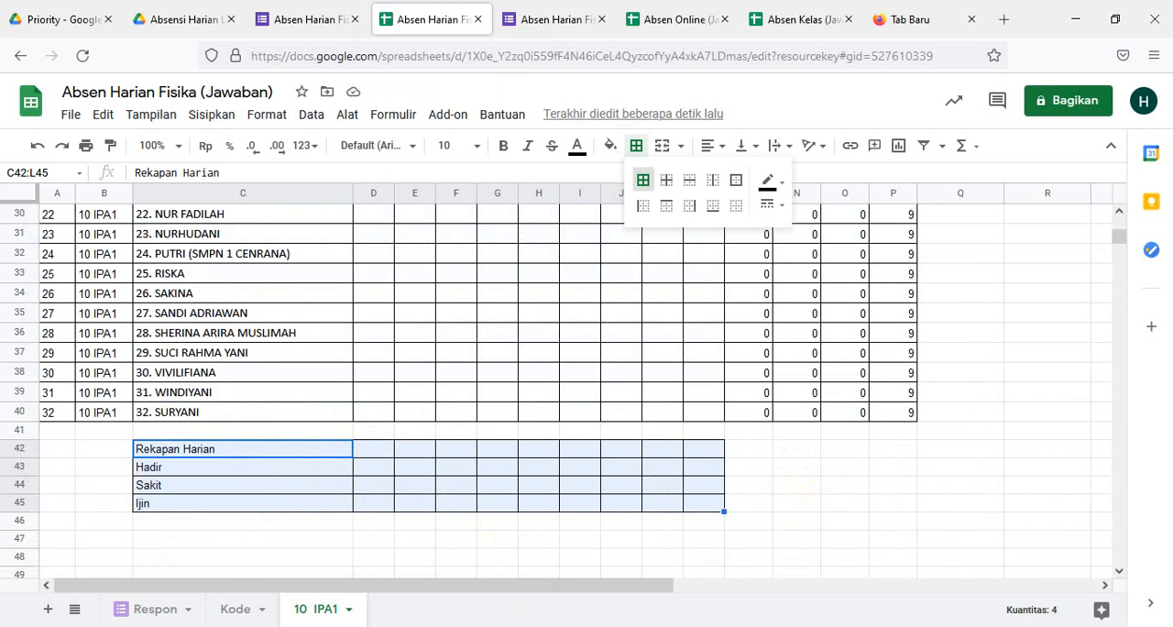
scroll(628, 375, "up", 5)
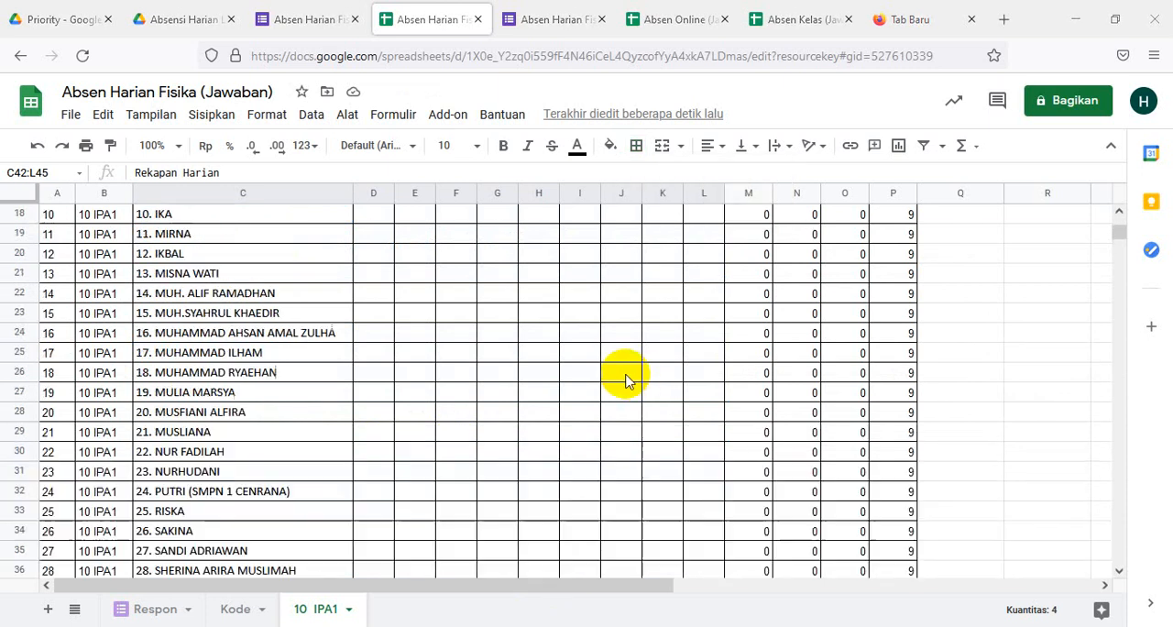
scroll(596, 405, "down", 7)
scroll(380, 317, "up", 2)
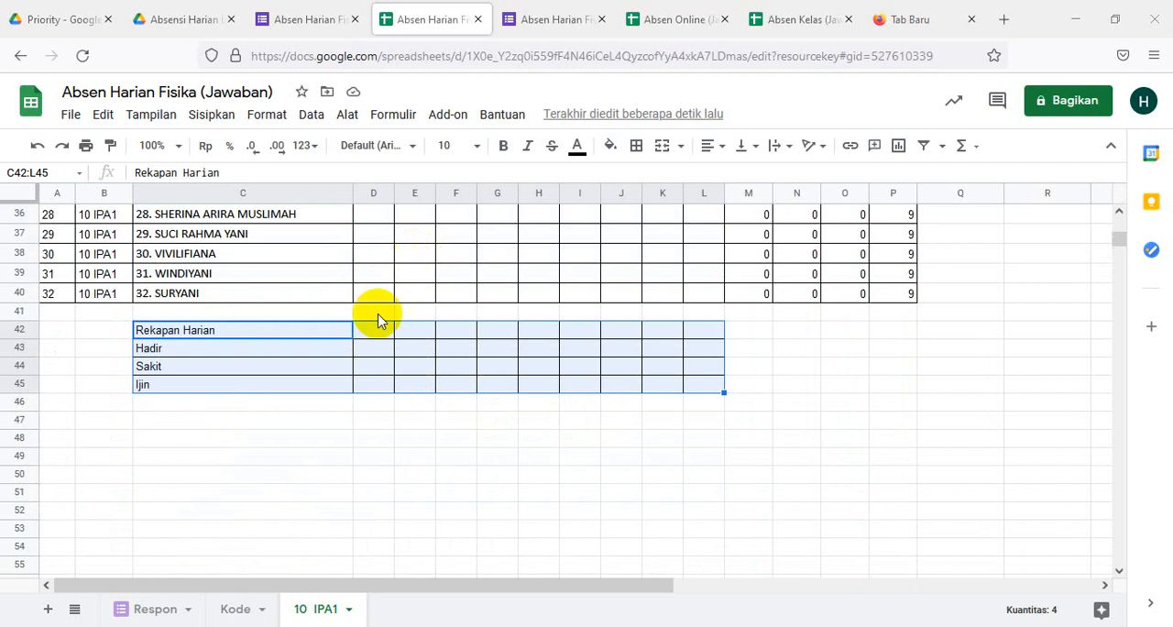
scroll(495, 317, "down", 2)
scroll(527, 315, "up", 10)
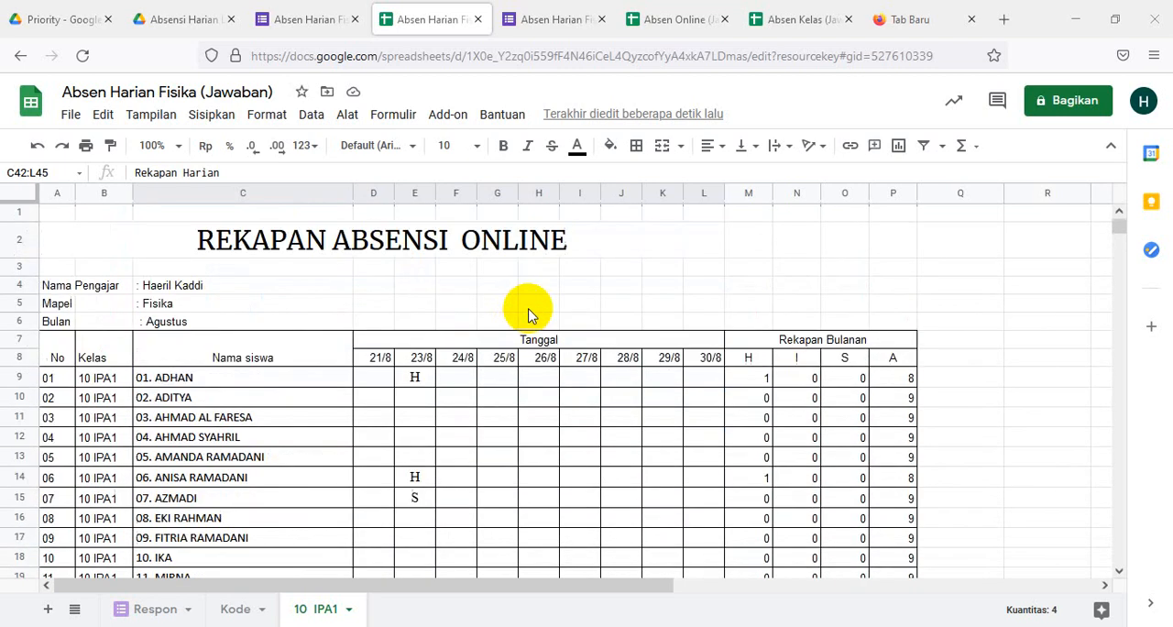
left_click(371, 362)
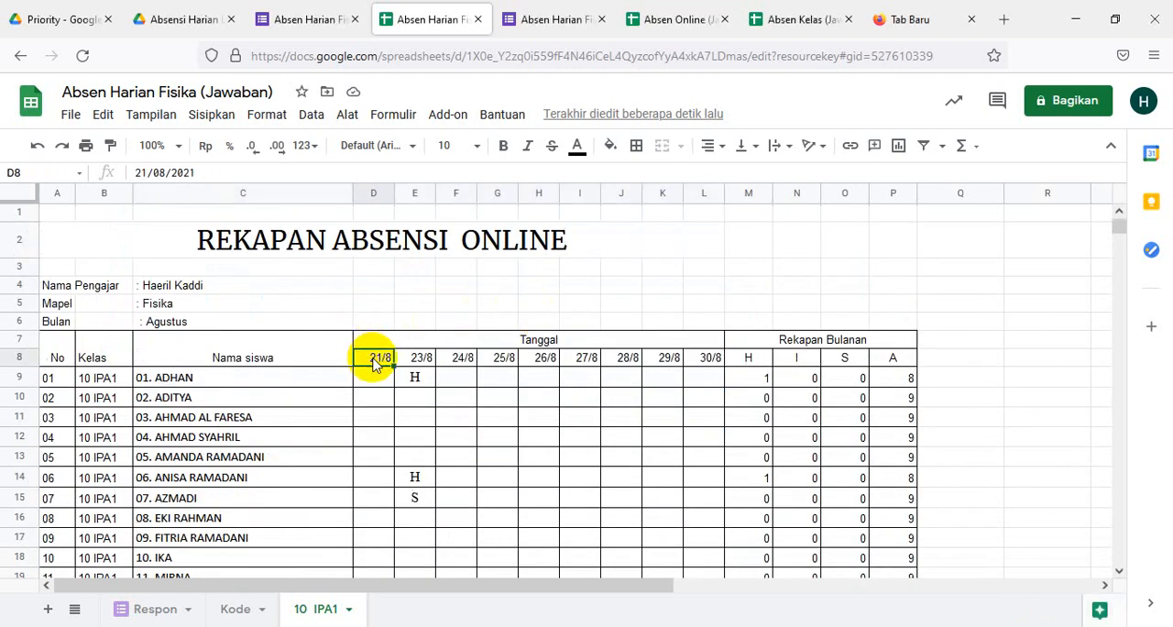
key("shift+Right")
key("shift+Right")
key("shift+Right")
key("shift+Right")
key("shift+Right")
key("shift+Right")
key("shift+Right")
key("shift+Right")
key("ctrl+c")
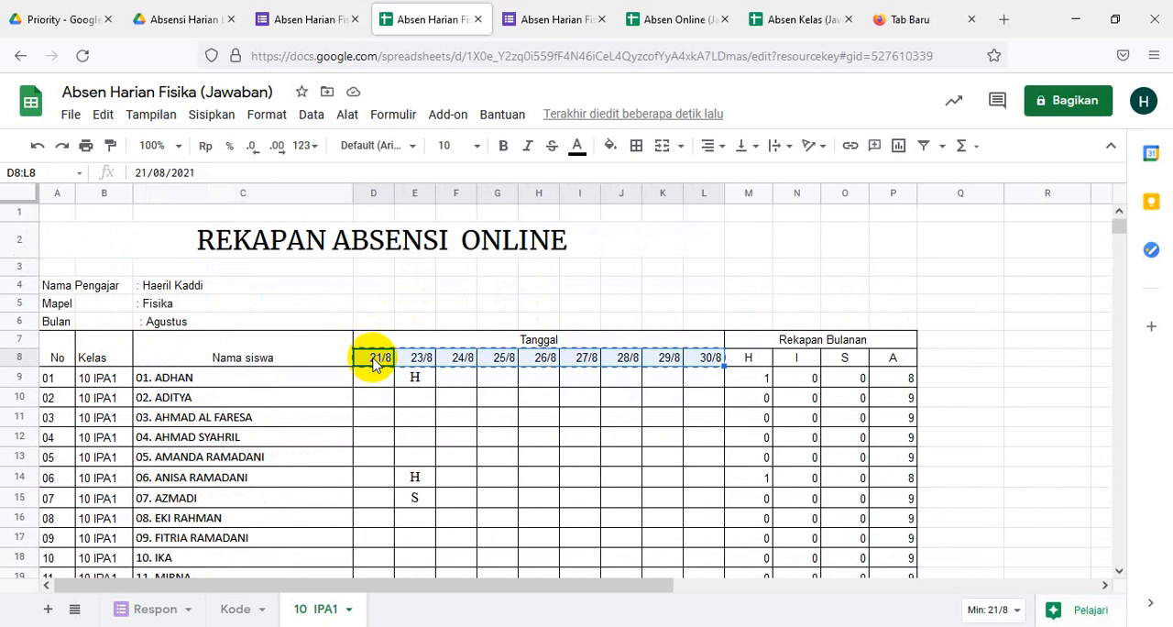
scroll(358, 380, "down", 9)
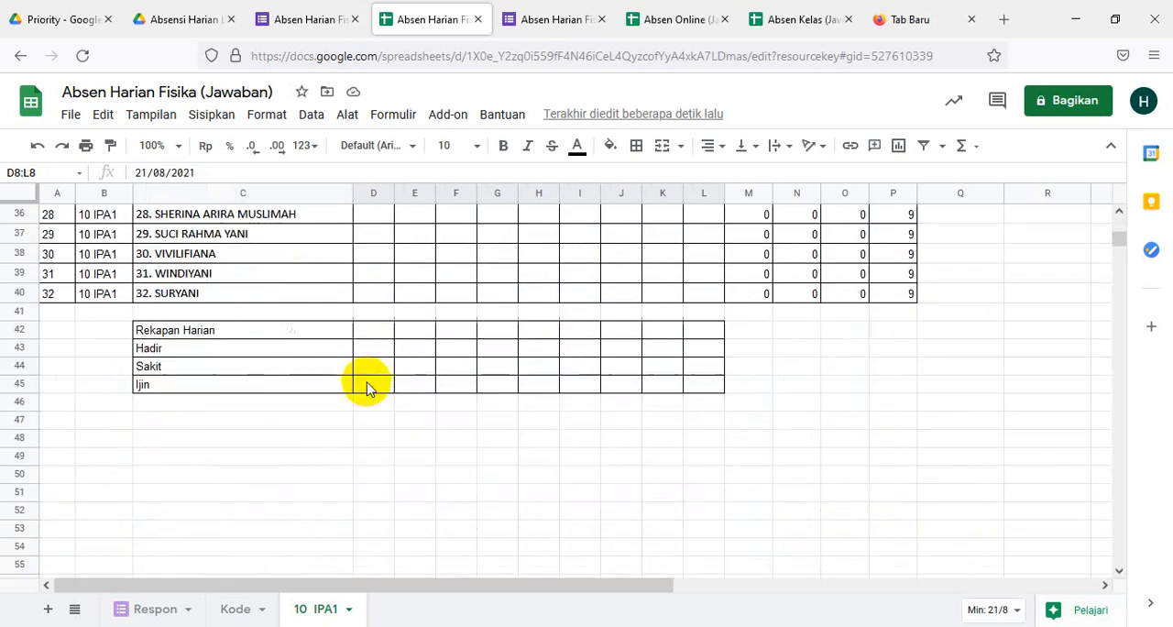
scroll(369, 387, "up", 2)
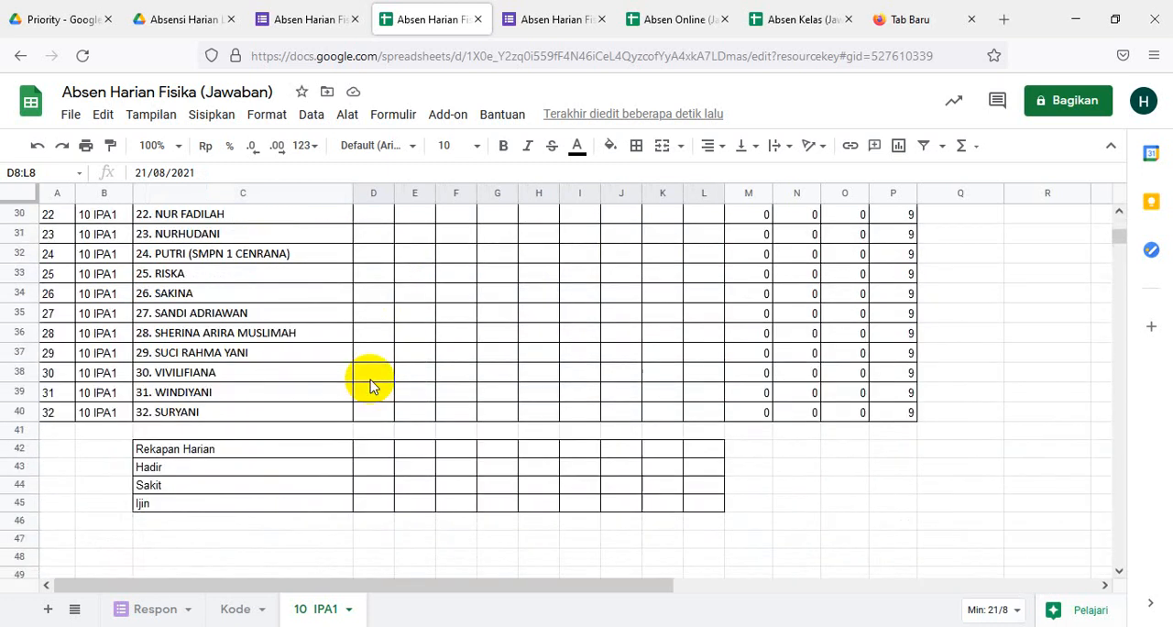
left_click(375, 447)
key("ctrl+v")
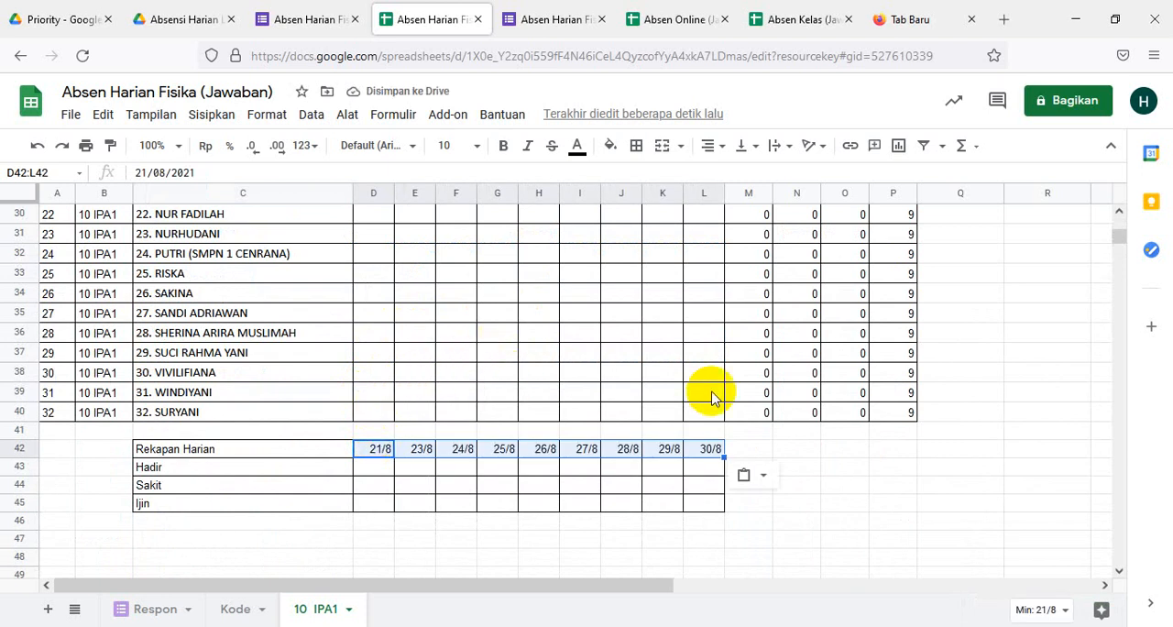
- Review the COUNTIF formula in M9 as a model for the daily counts
scroll(715, 399, "up", 10)
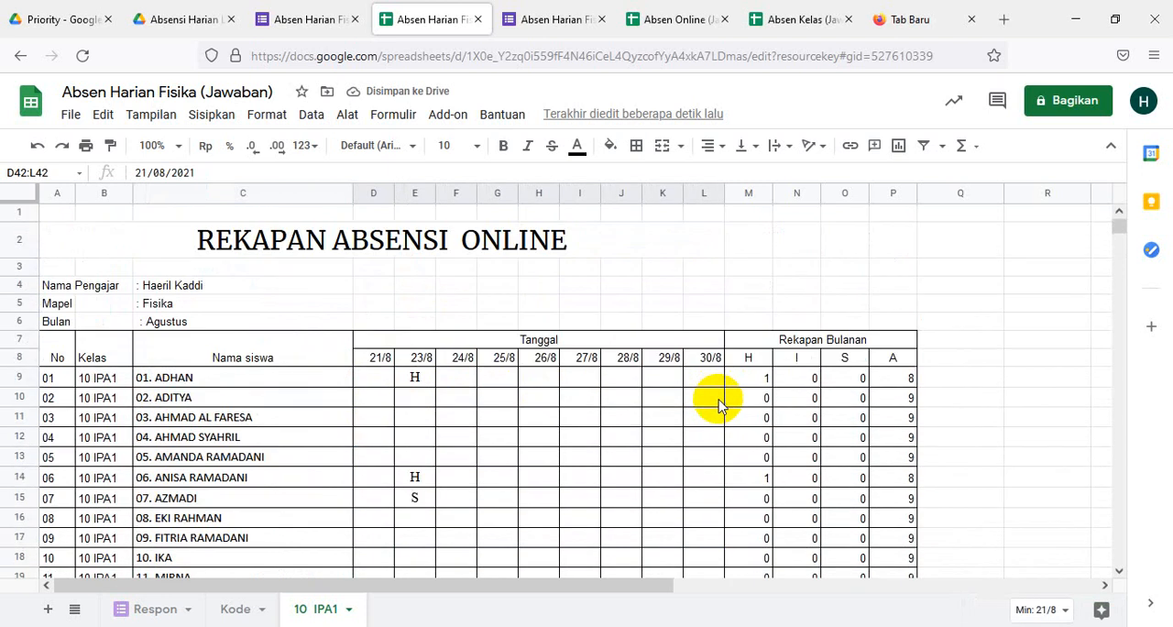
left_click(766, 379)
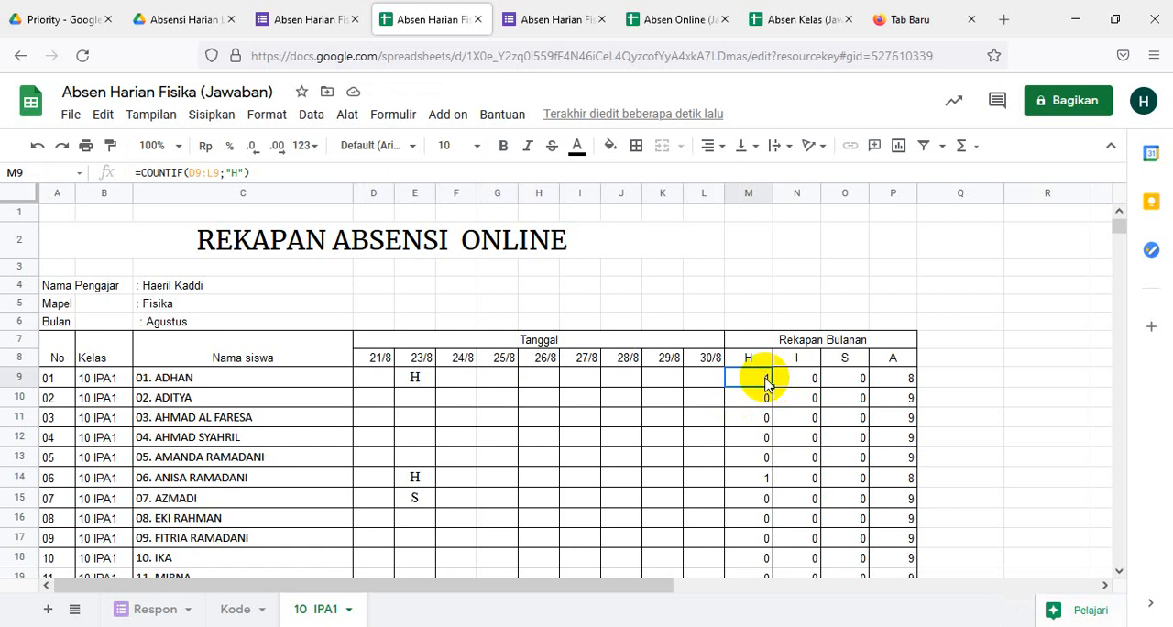
left_click(265, 170)
left_click_drag(266, 170, 135, 172)
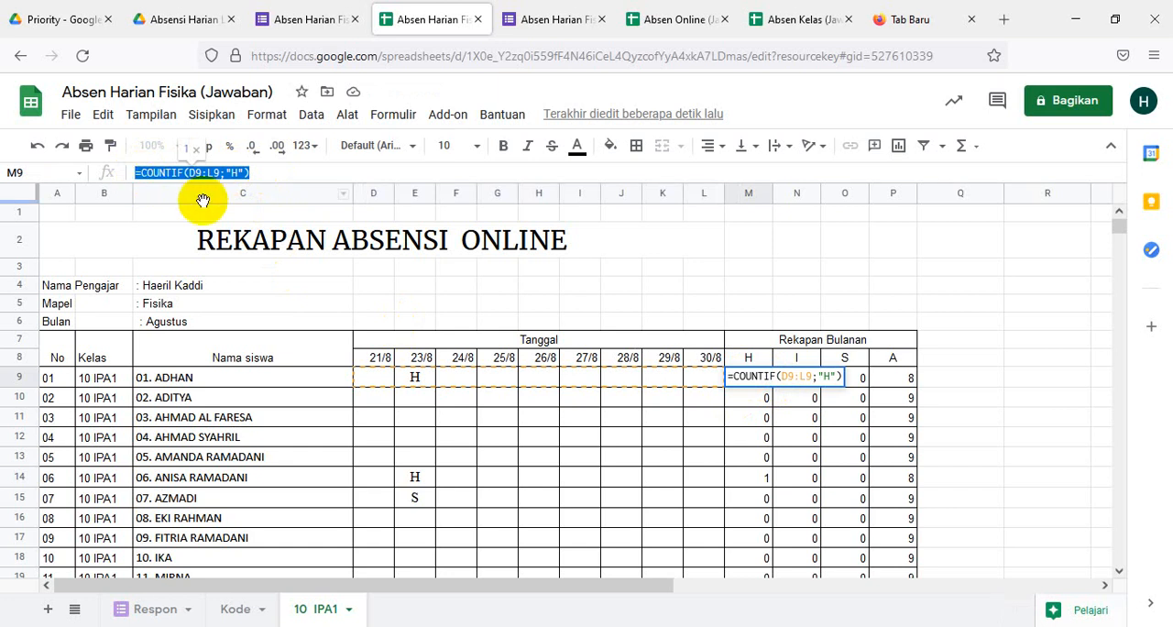
scroll(982, 364, "down", 10)
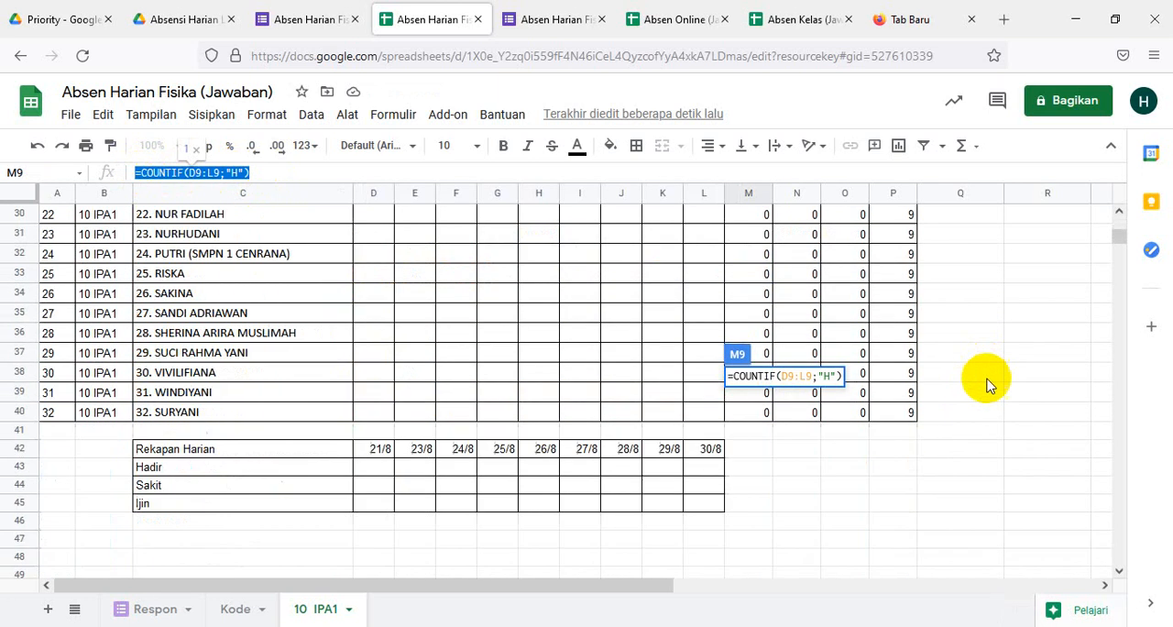
- Begin a COUNTIF formula in D43, the Hadir cell under 21/8 in the daily recap
left_click(387, 471)
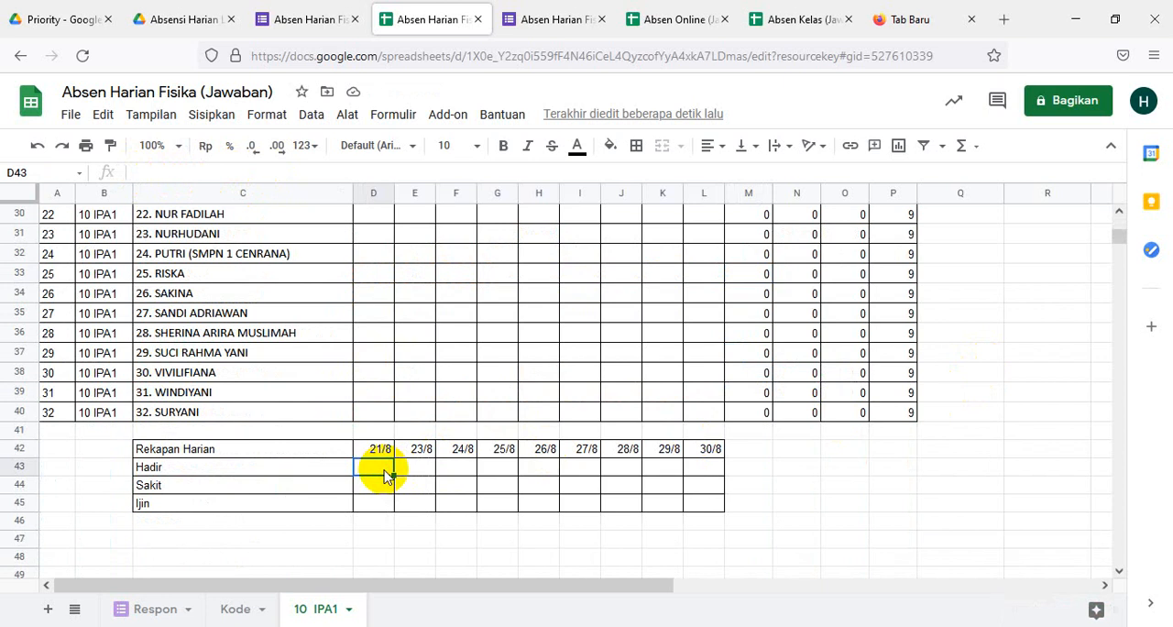
type("=")
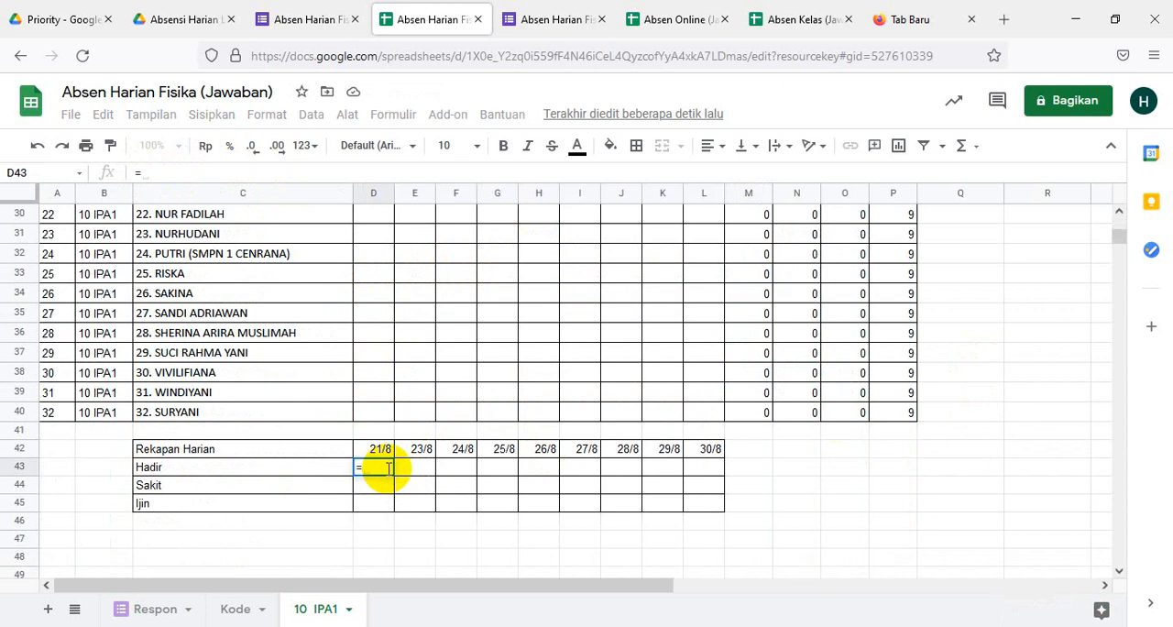
type("Con")
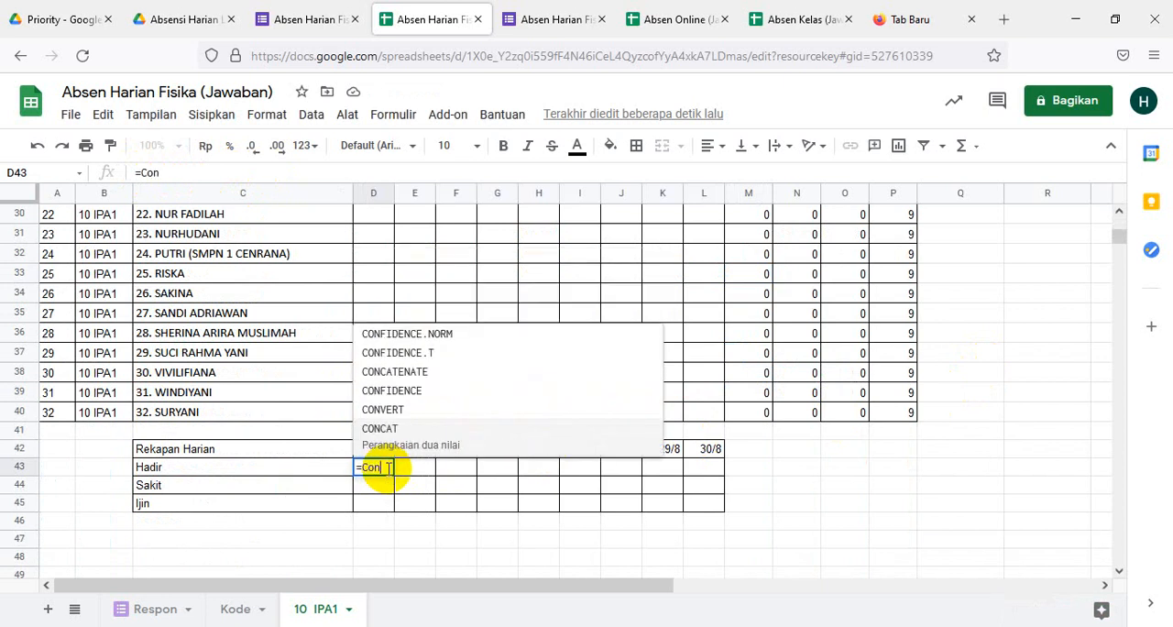
type("t")
key("BackSpace")
type("u")
key("BackSpace")
key("BackSpace")
type("ou")
key("BackSpace")
key("BackSpace")
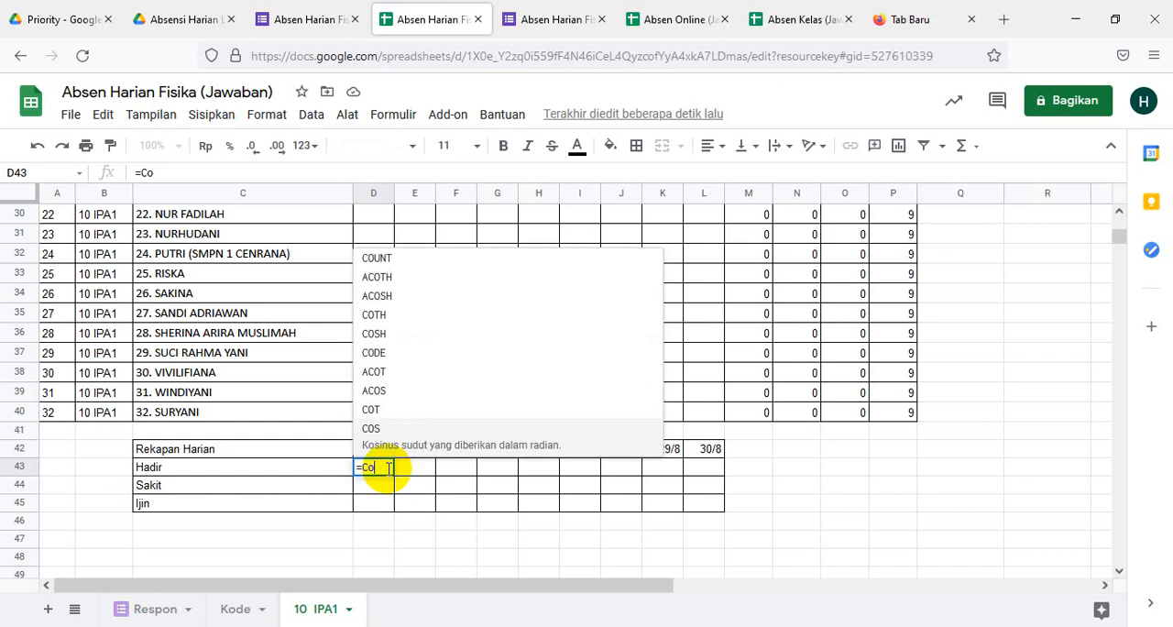
type("unti")
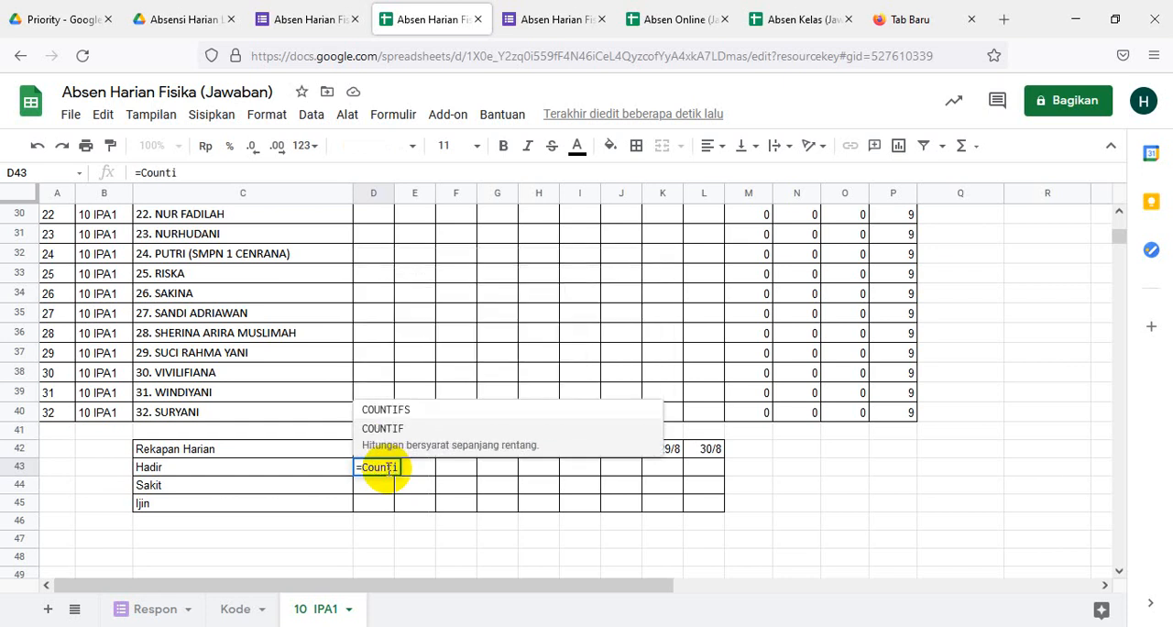
type("(")
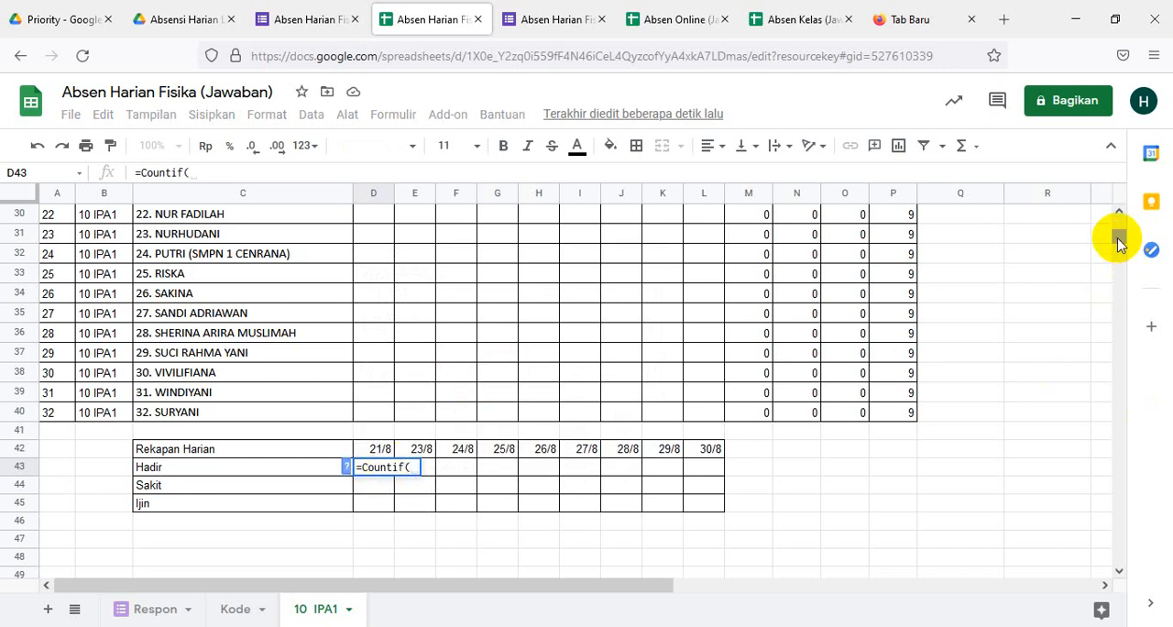
- Set the COUNTIF range to D9:D40, covering all students in the 21/8 column
left_click_drag(1119, 233, 1119, 217)
left_click(377, 370)
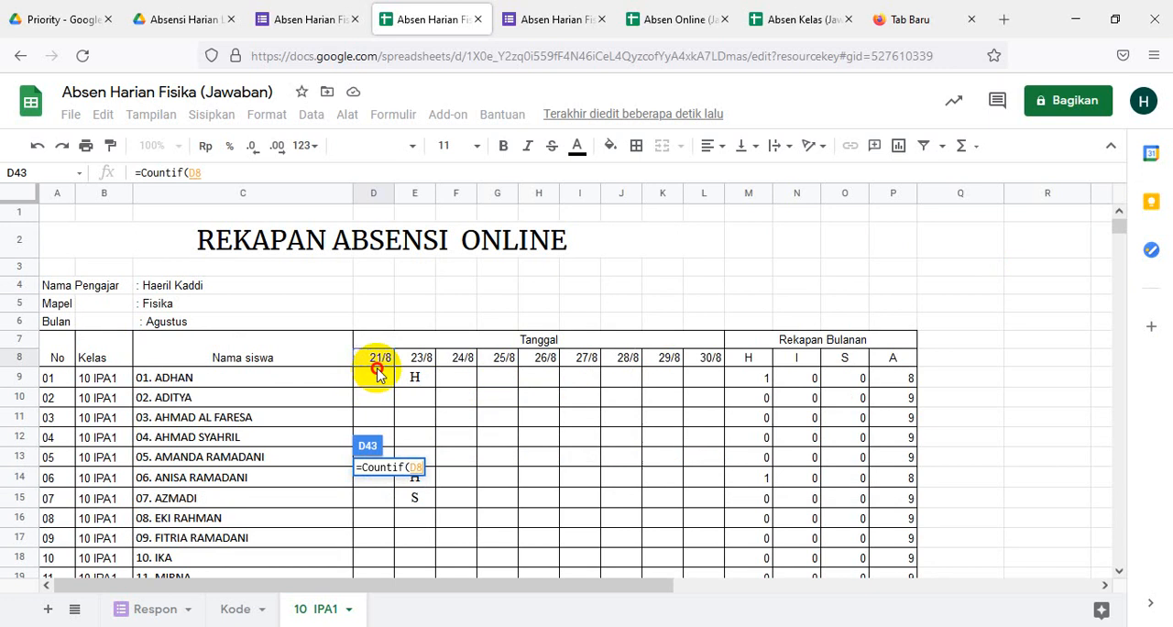
left_click(372, 385)
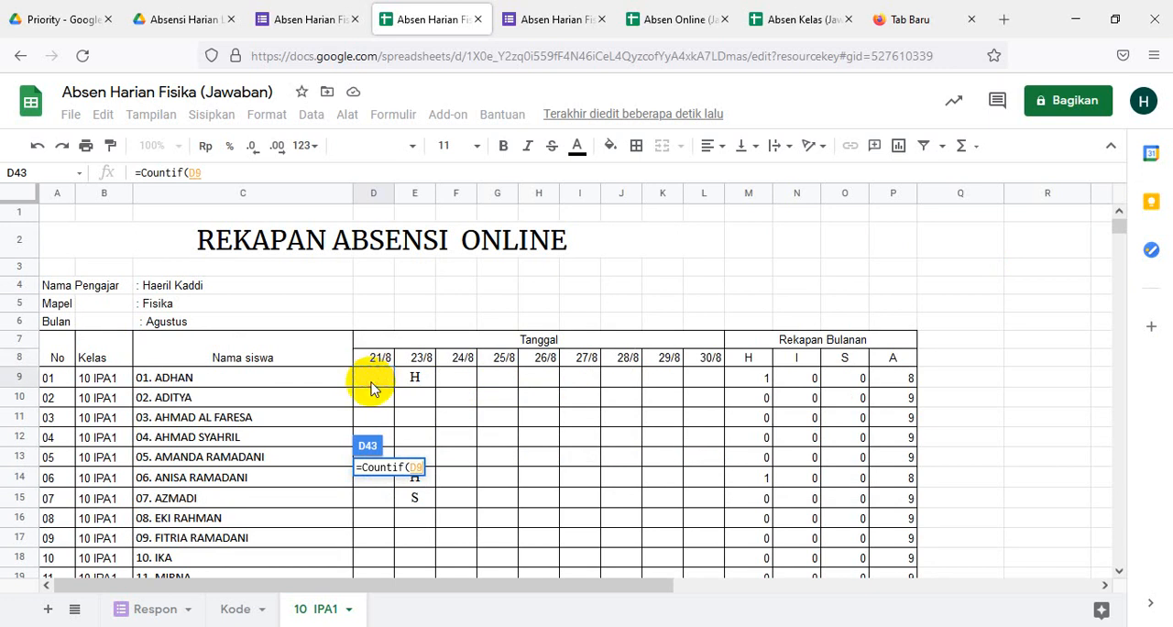
key("shift+Down")
key("shift+Down")
key("shift+Down")
key("shift+Down")
key("shift+Down")
key("shift+Down")
key("shift+Down")
key("shift+Down")
key("shift+Down")
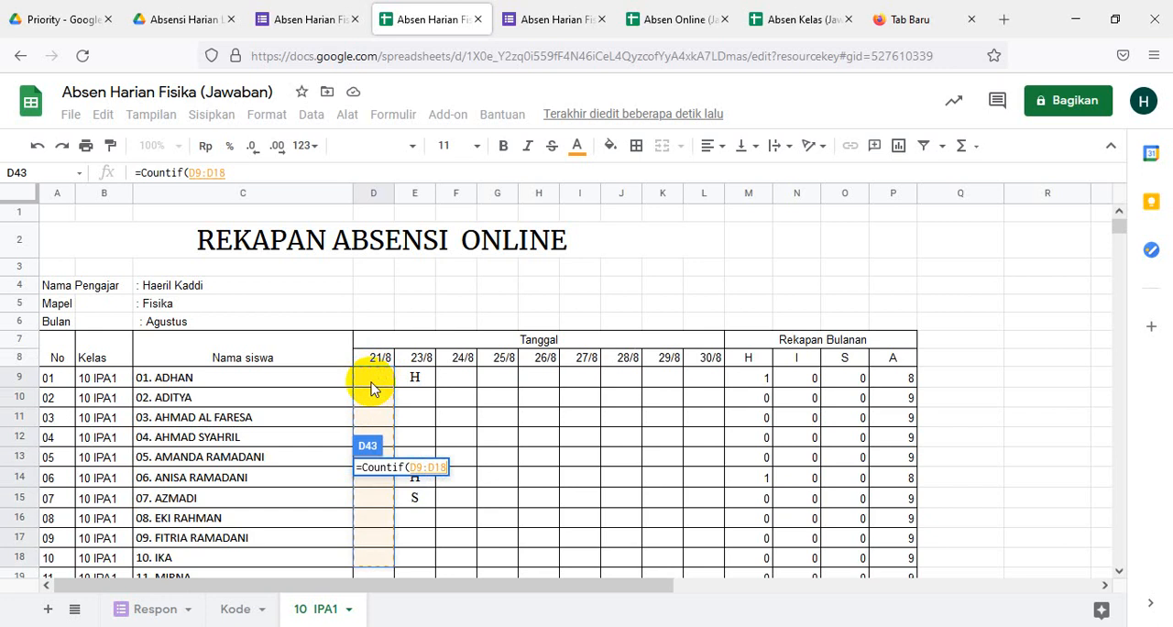
key("shift+Down")
key("shift+Down")
key("shift+Down")
key("shift+Down")
key("shift+Down")
key("shift+Down")
key("shift+Down")
key("shift+Down")
key("shift+Down")
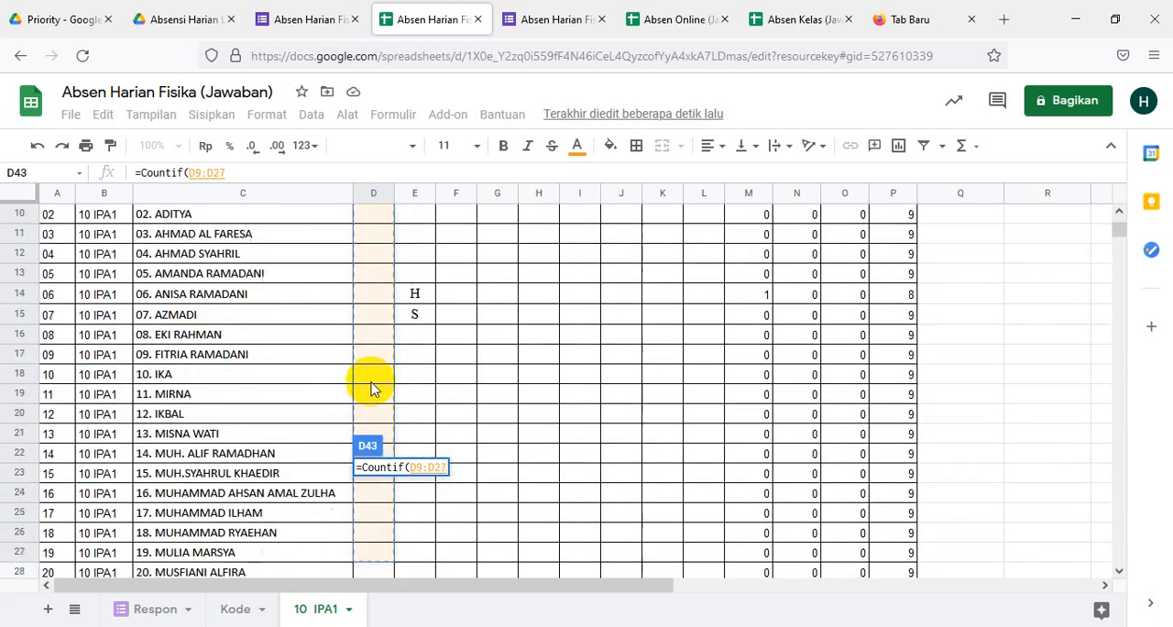
key("shift+Down")
key("shift+Down")
key("shift+Down")
key("shift+Down")
key("shift+Down")
key("shift+Down")
key("shift+Down")
key("shift+Down")
key("shift+Down")
key("shift+Down")
key("shift+Down")
key("shift+Down")
key("shift+Down")
key("shift+Down")
key("shift+Down")
key("shift+Down")
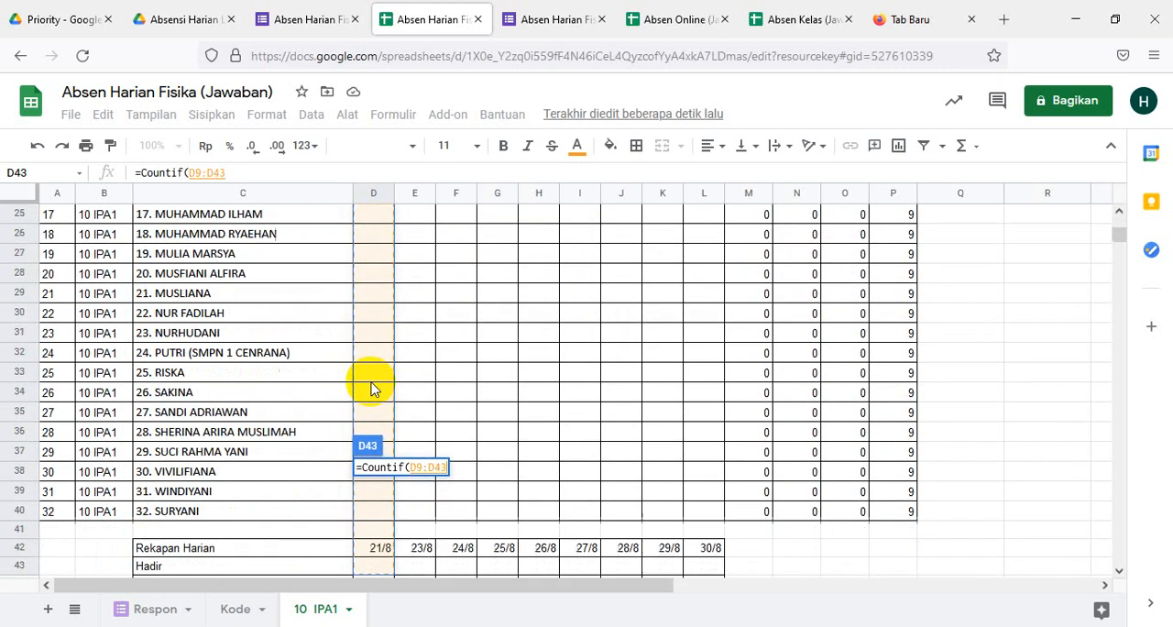
key("shift+Down")
key("shift+Down")
key("shift+Down")
key("shift+Down")
key("shift+Down")
key("shift+Down")
key("shift+Up")
key("shift+Up")
key("shift+Up")
key("shift+Up")
key("shift+Up")
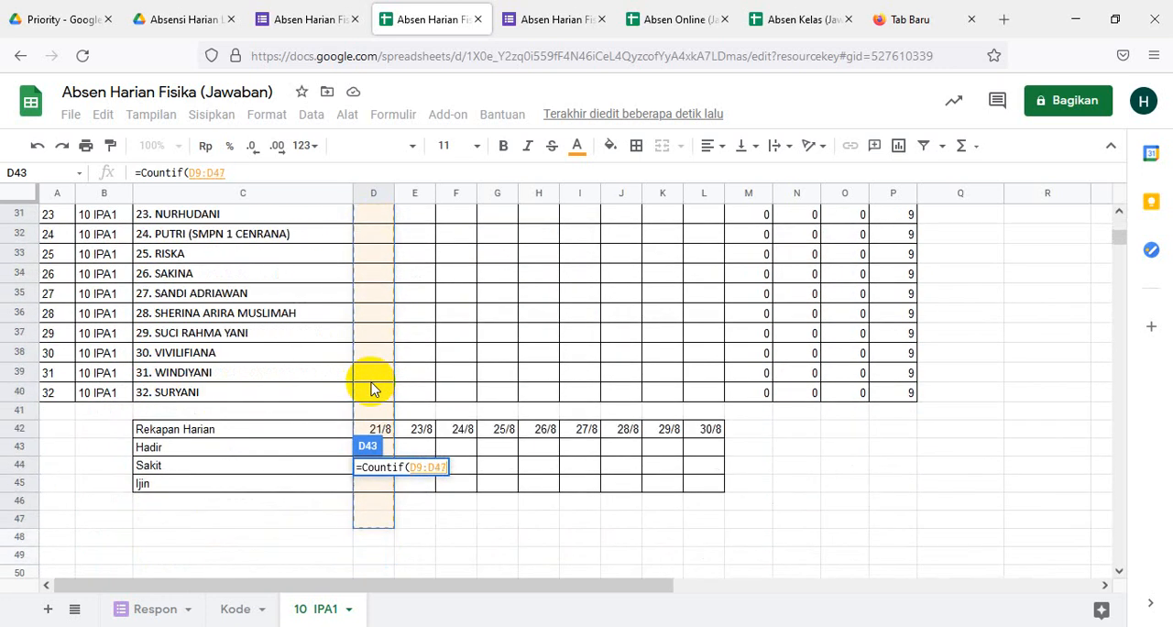
key("shift+Up")
key("shift+Up")
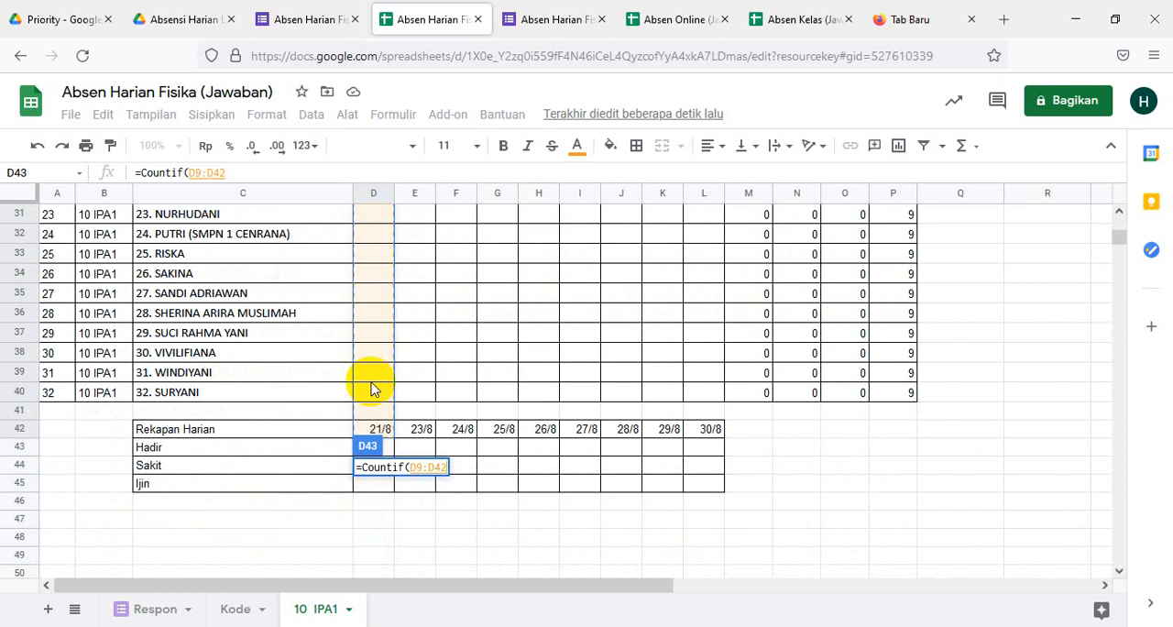
key("shift+Up")
key("shift+Up")
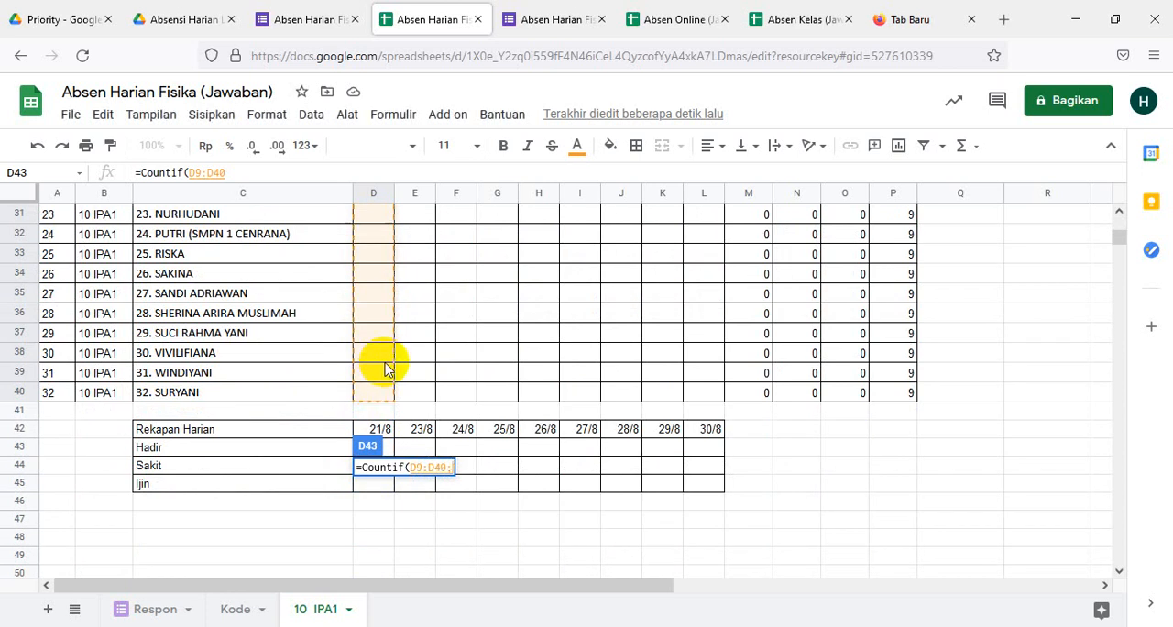
- Complete the formula in D43 with the criterion "H"
type(";")
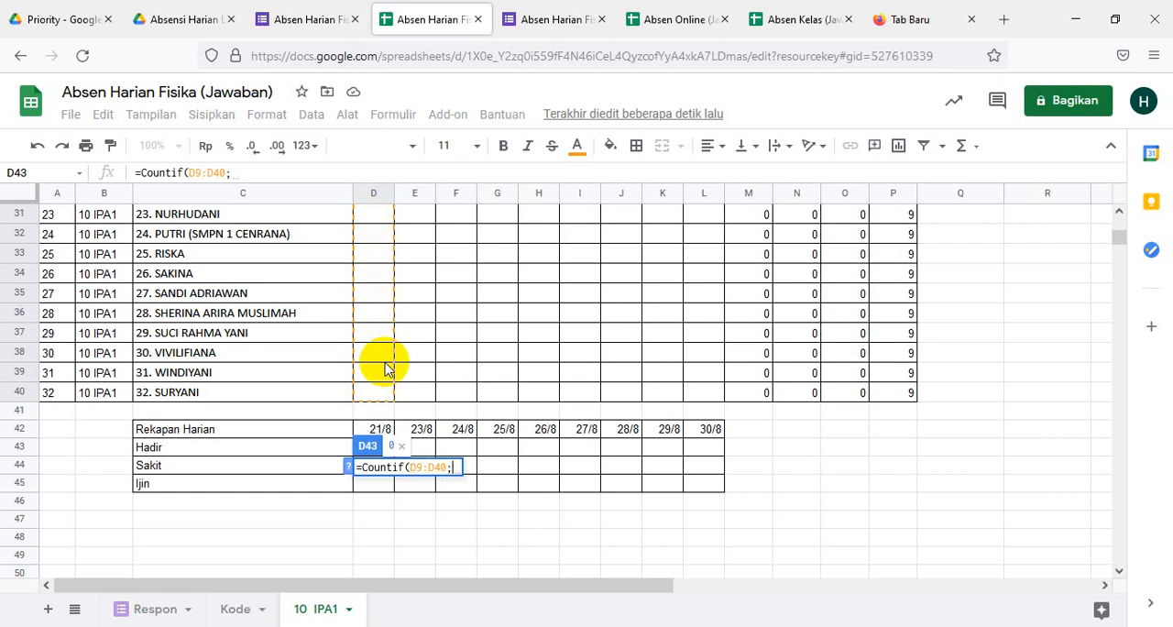
type("\"H")
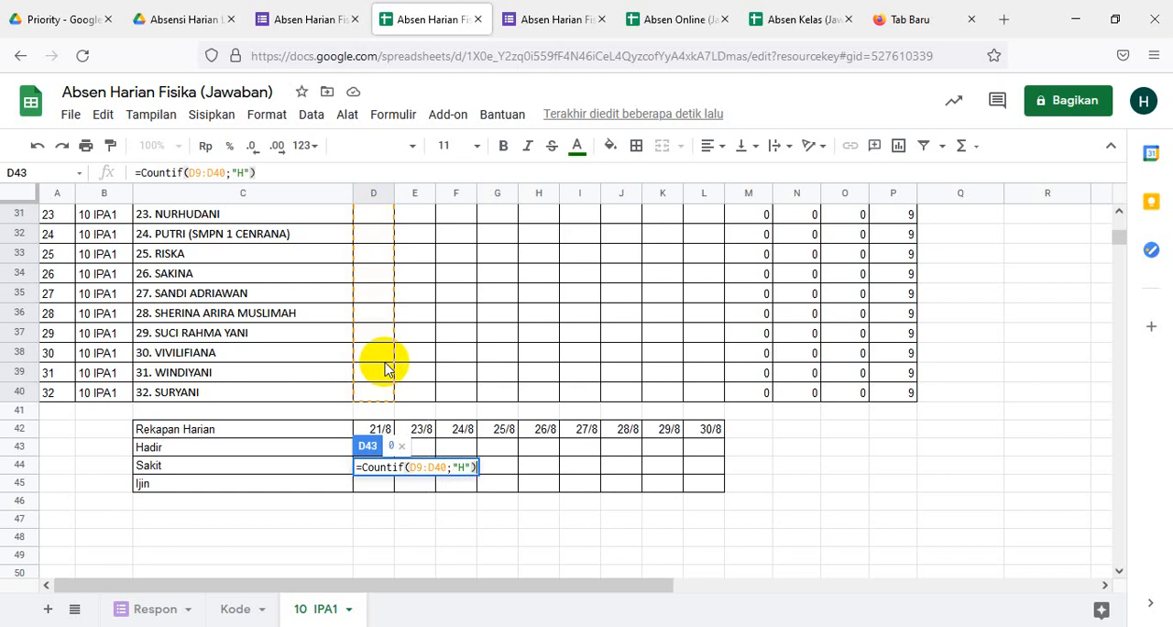
key("Return")
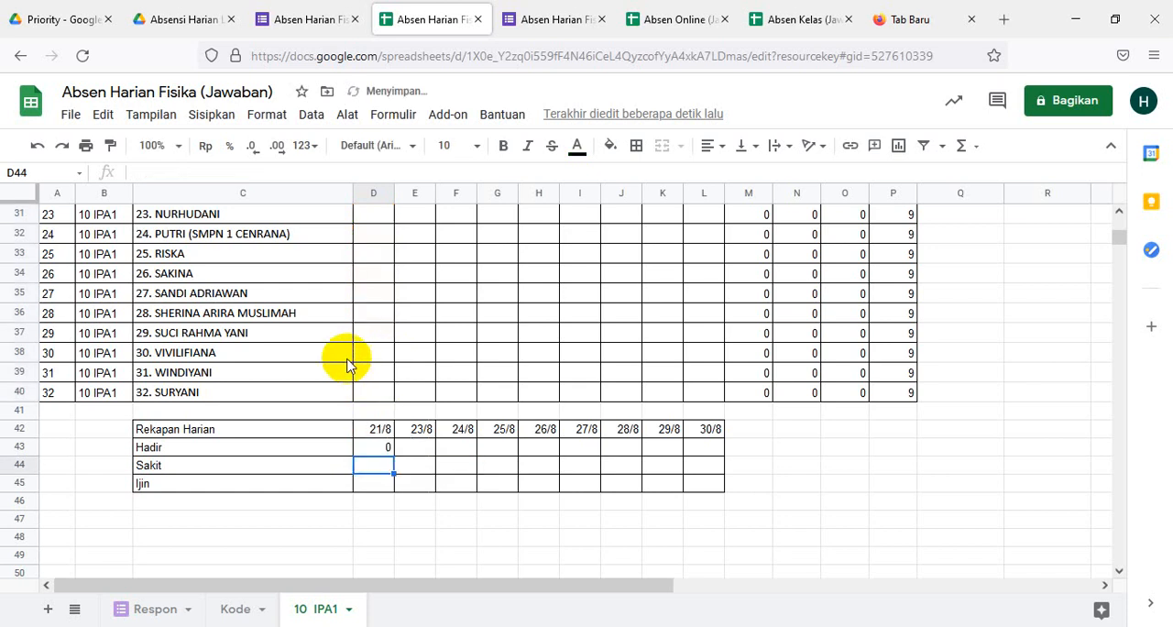
- Fill the Hadir count formula from D43 across the remaining dates through L43, leaving M43 empty
left_click(382, 454)
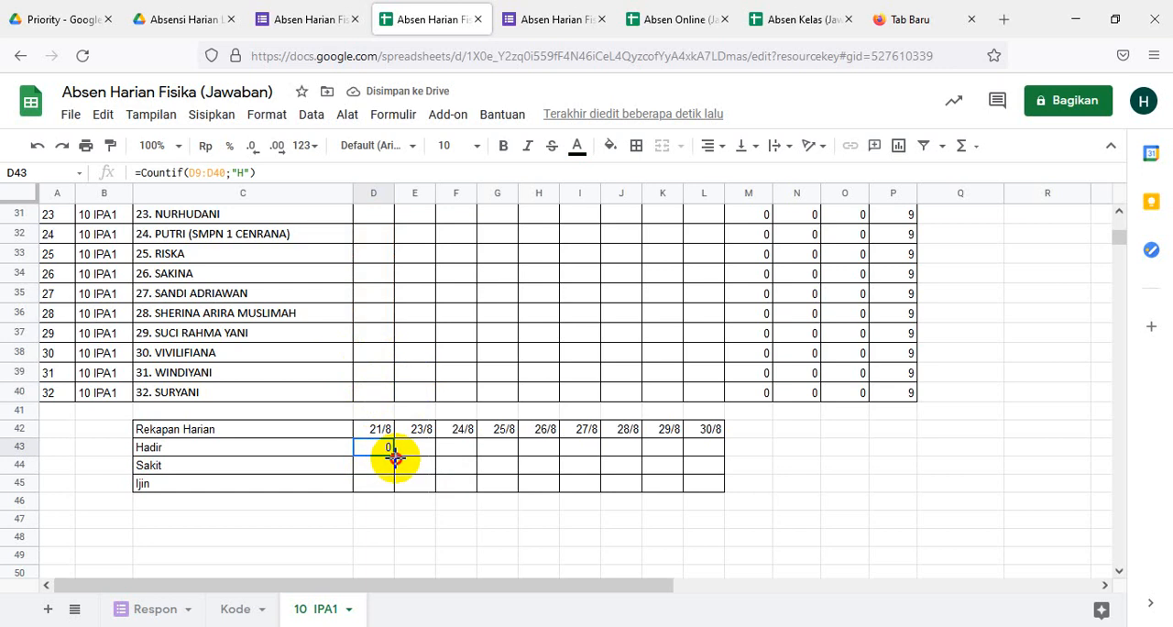
left_click_drag(394, 456, 727, 451)
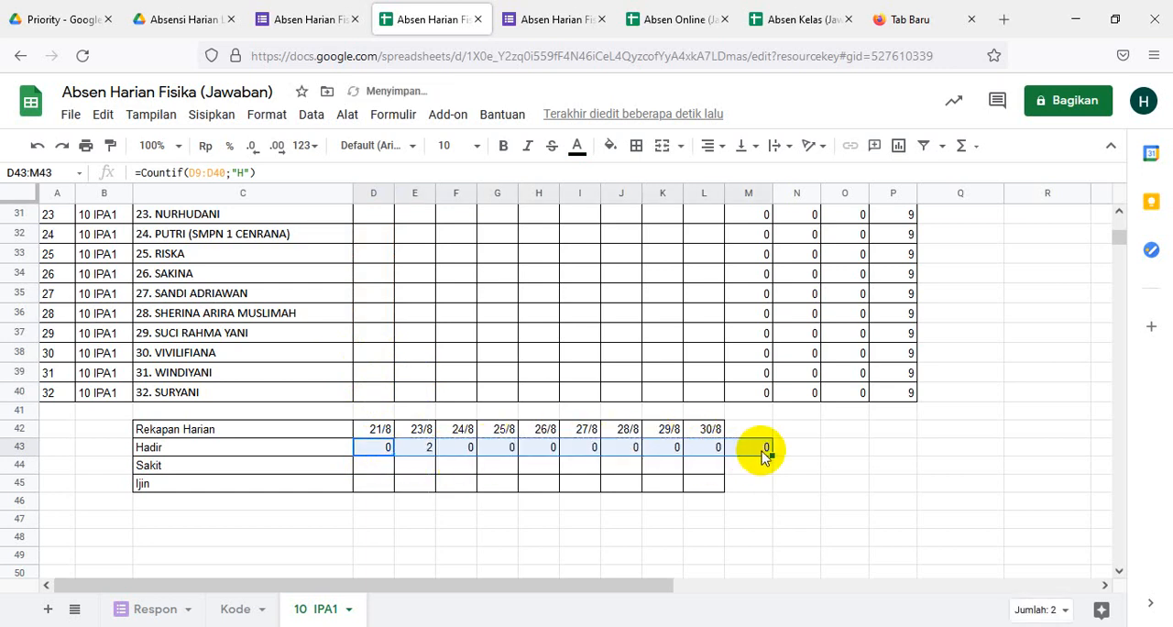
left_click(763, 454)
key("Delete")
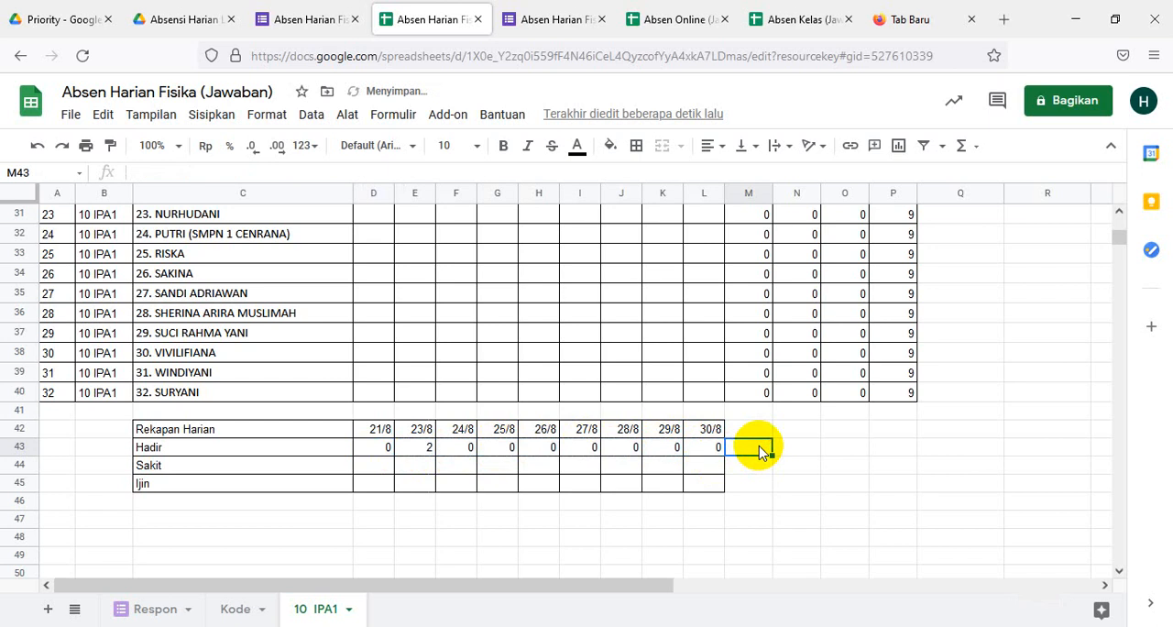
- Fill the Hadir count formula from D43 down into the Sakit and Ijin cells D44:D45
left_click(386, 450)
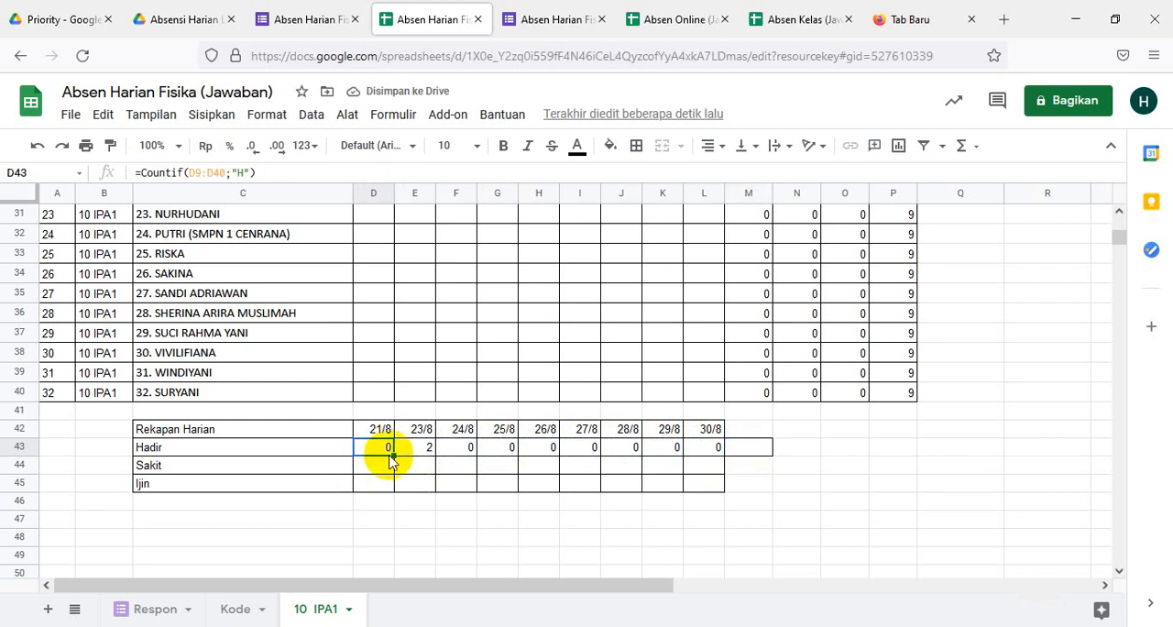
left_click_drag(392, 456, 388, 487)
left_click(376, 464)
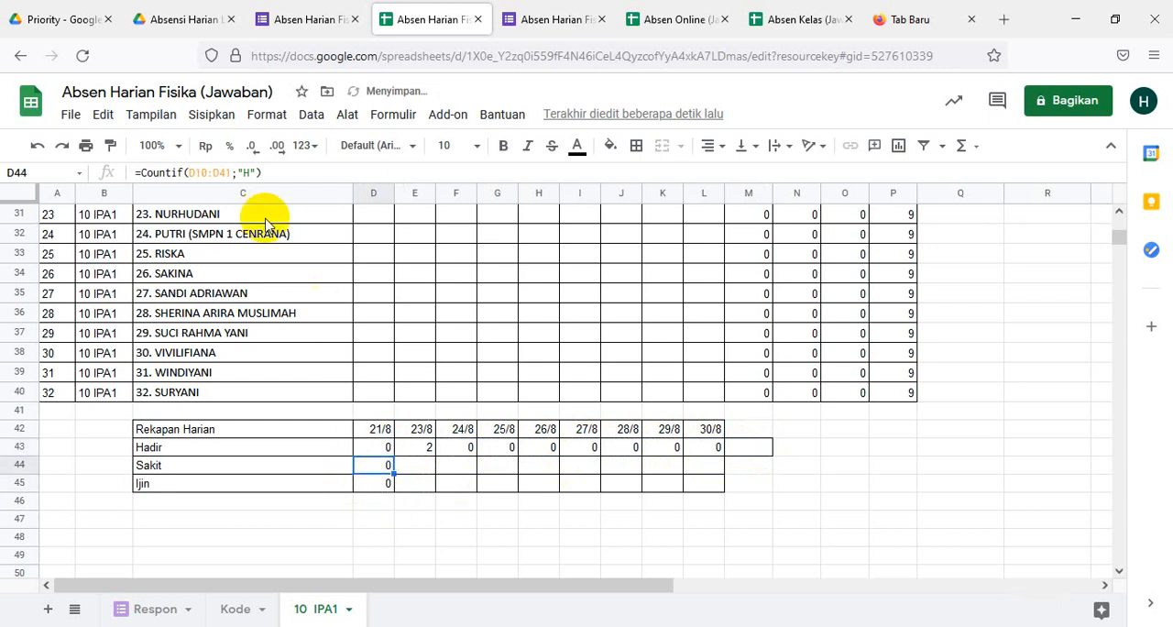
- Set the COUNTIF criterion in the Sakit cell D44 to "S"
left_click(245, 172)
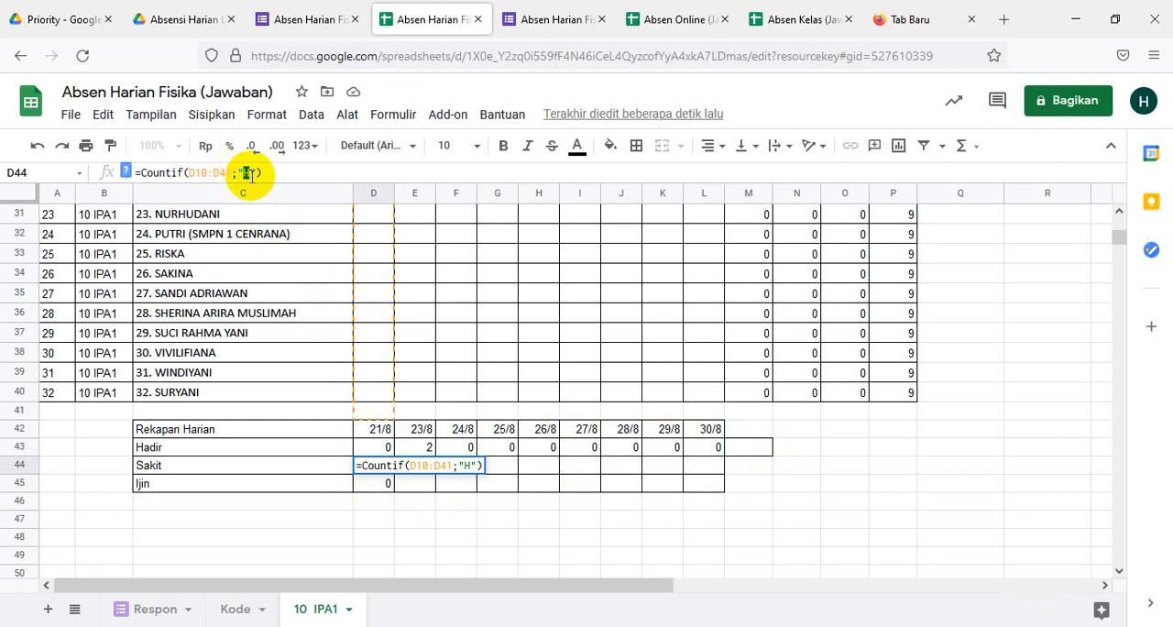
type("S")
left_click(412, 515)
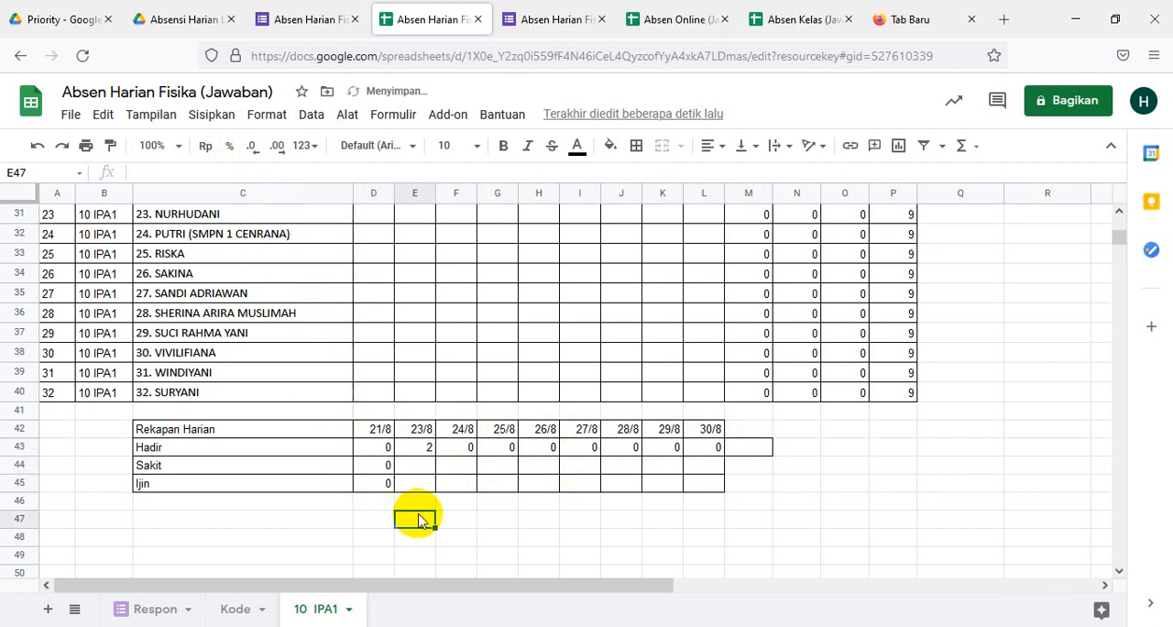
- Set the COUNTIF criterion in the Ijin cell D45 to "I"
left_click(379, 479)
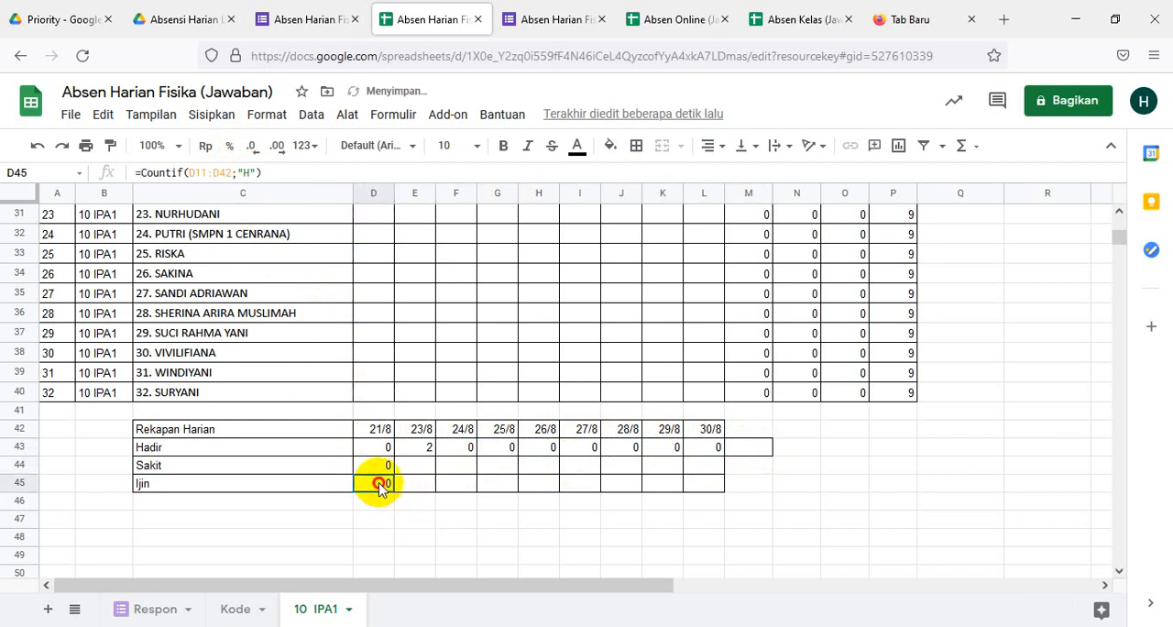
left_click(249, 173)
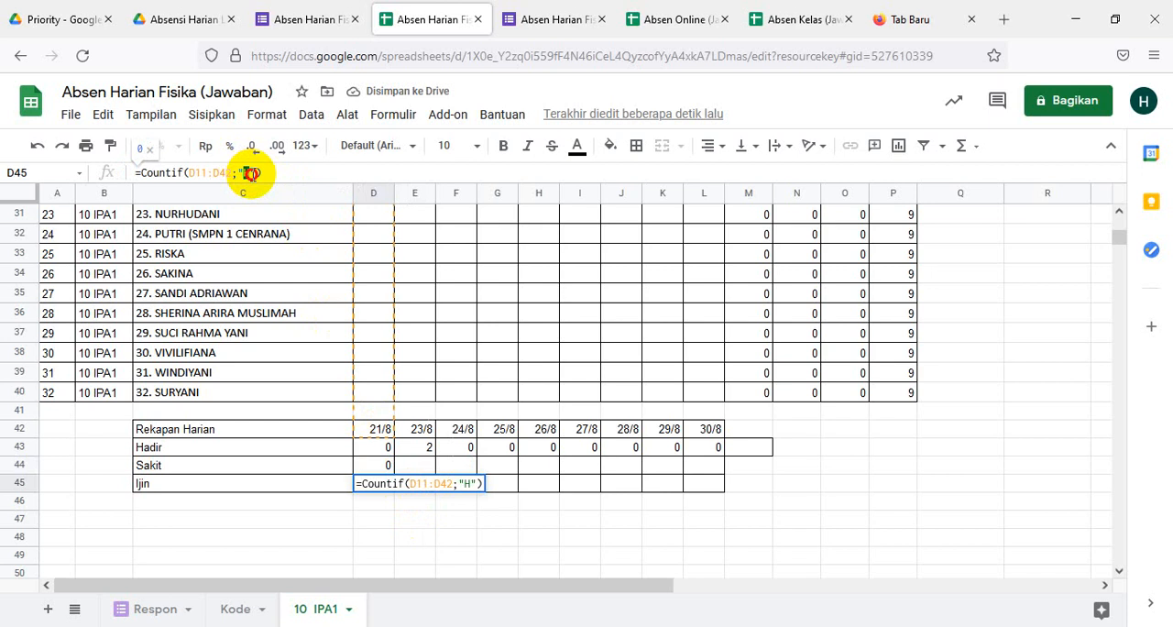
double_click(250, 173)
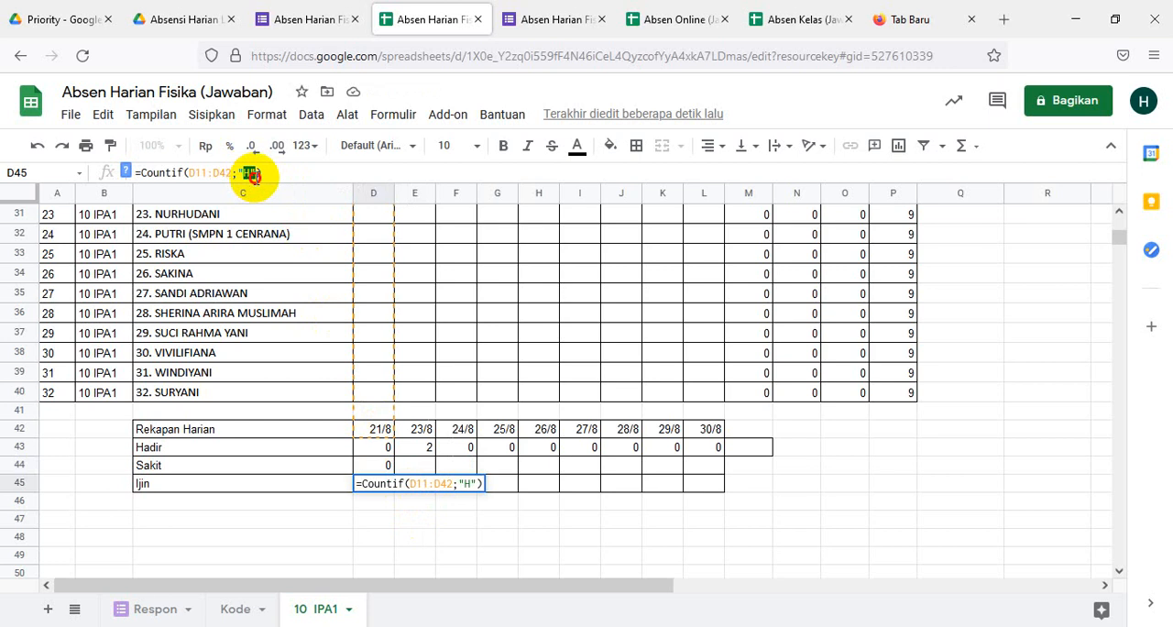
type("I")
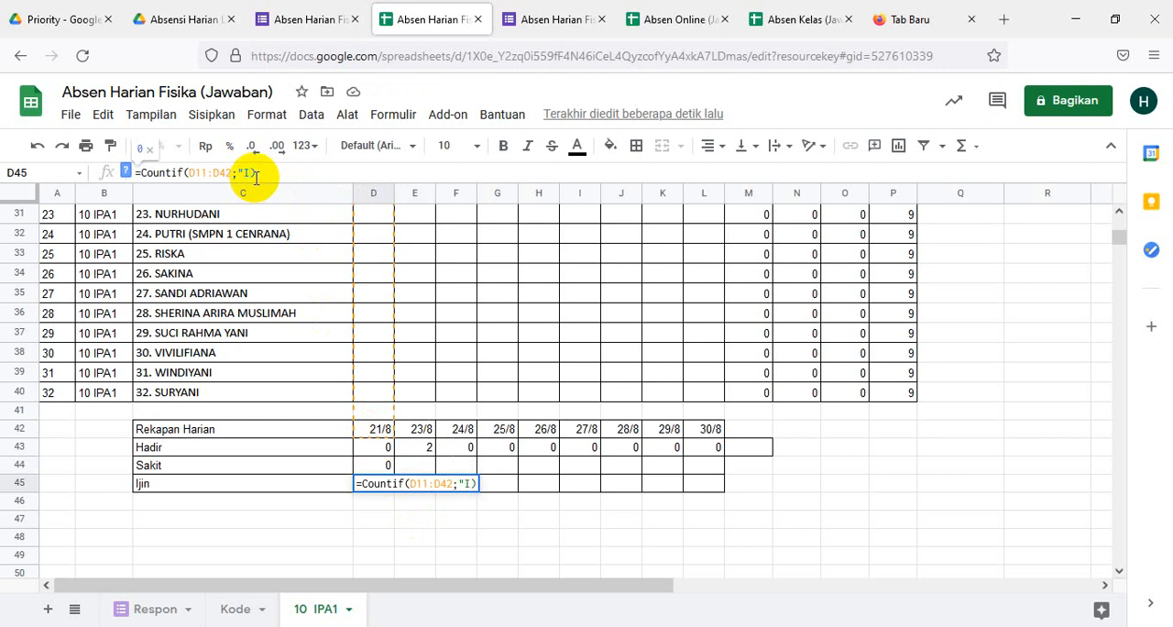
key("Return")
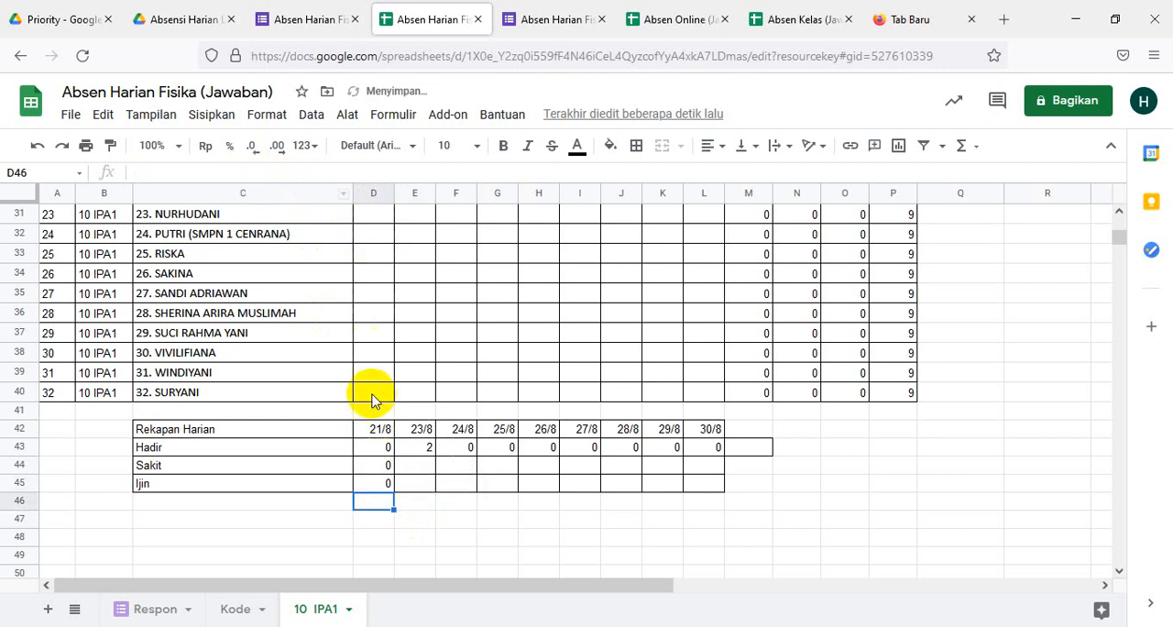
left_click(872, 502)
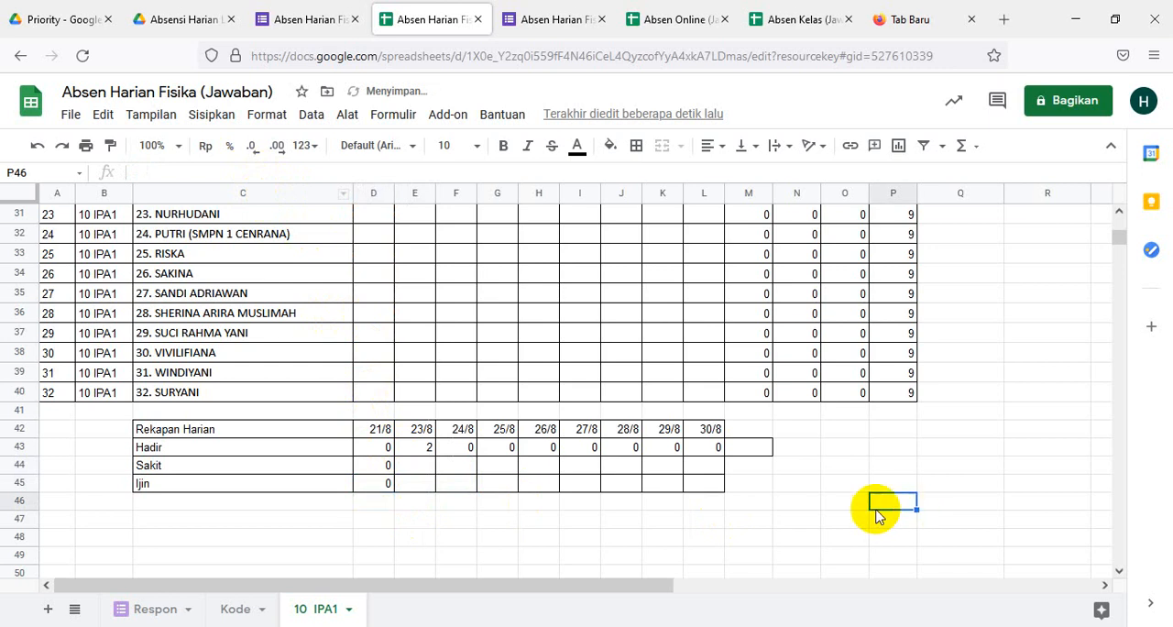
- Fill the Sakit and Ijin formulas from D44:D45 across the remaining dates through column L
left_click(383, 468)
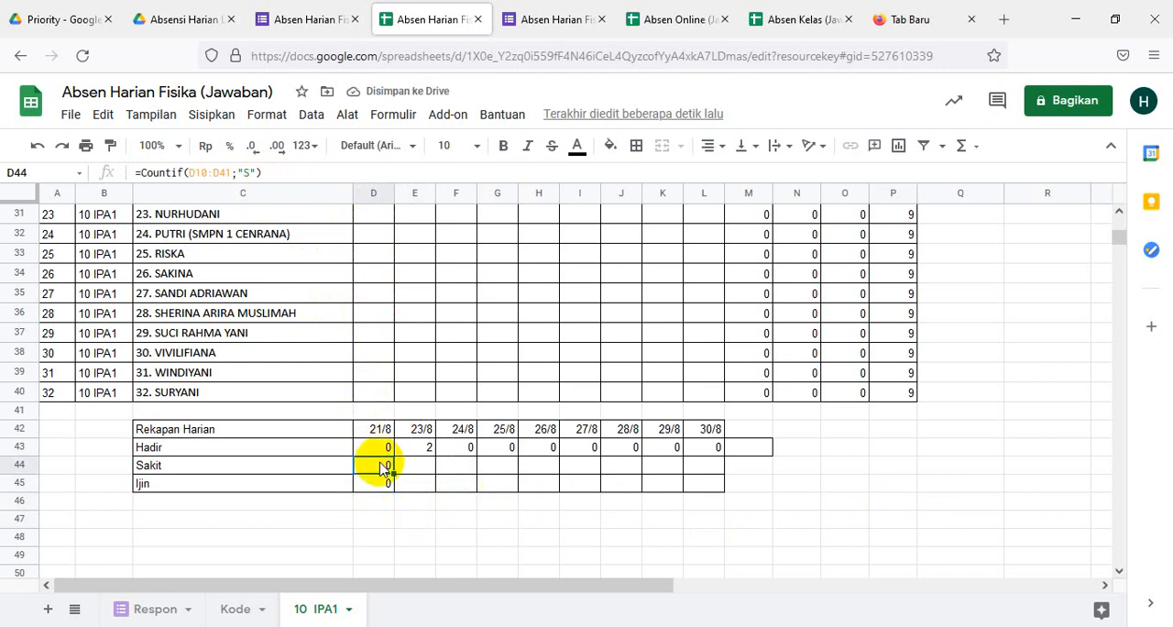
key("shift+Down")
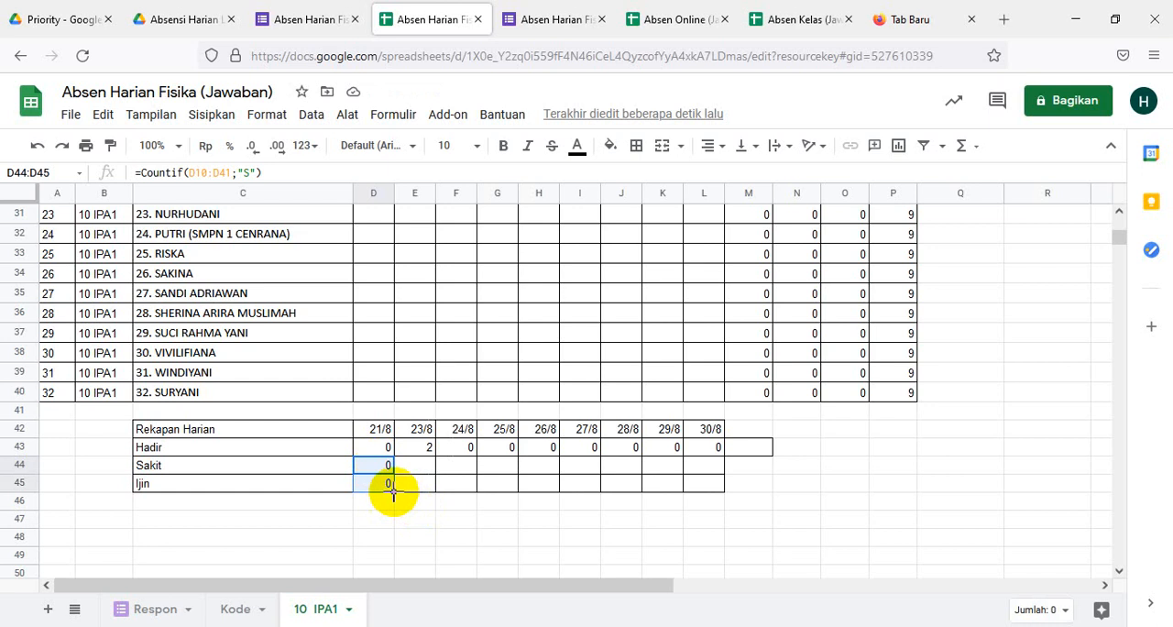
left_click_drag(393, 492, 720, 491)
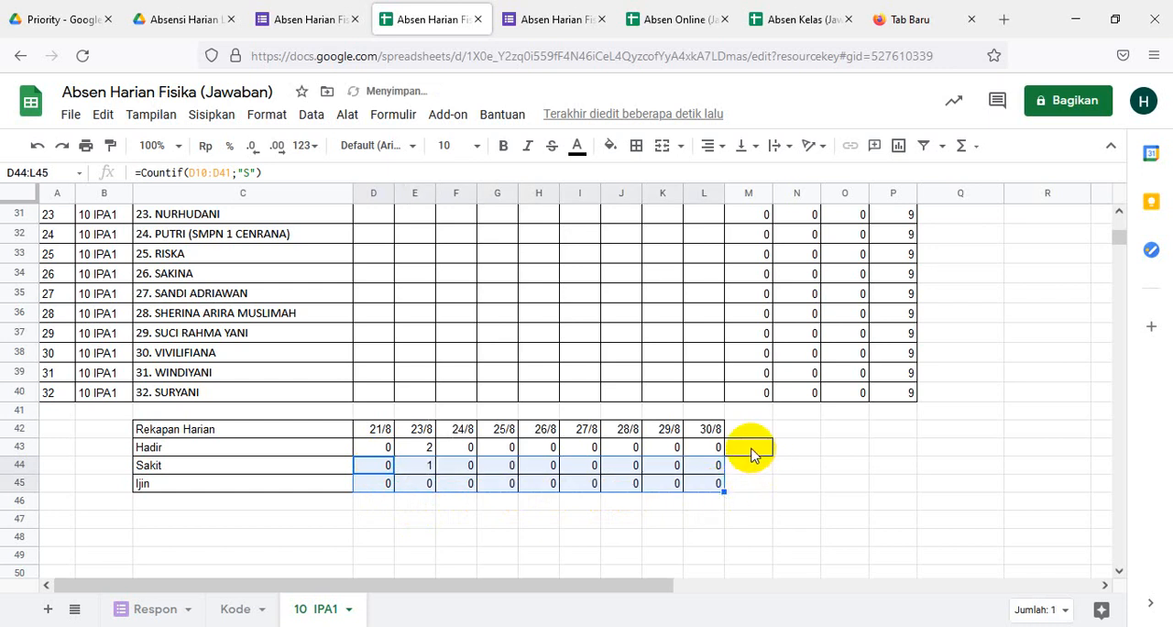
left_click(751, 451)
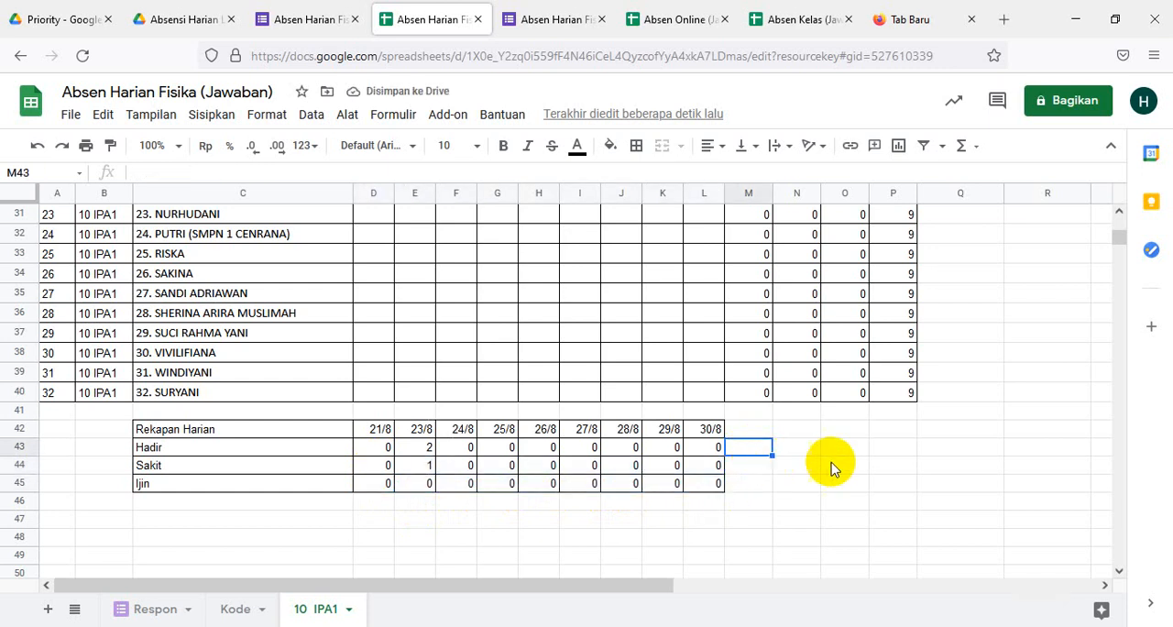
scroll(618, 539, "up", 8)
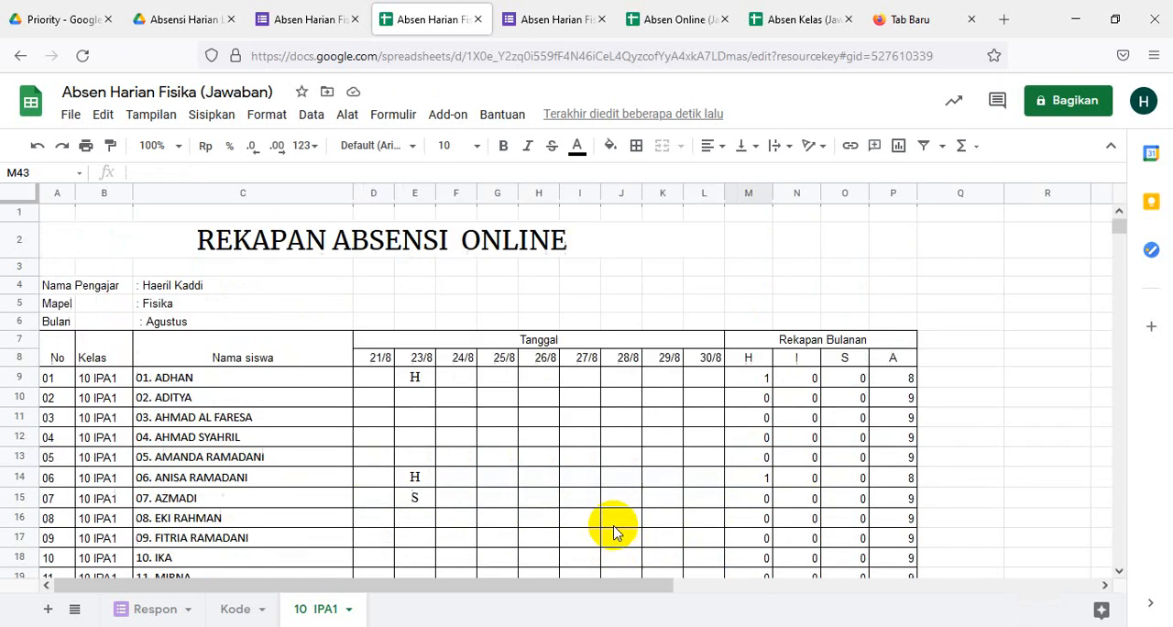
scroll(615, 531, "down", 9)
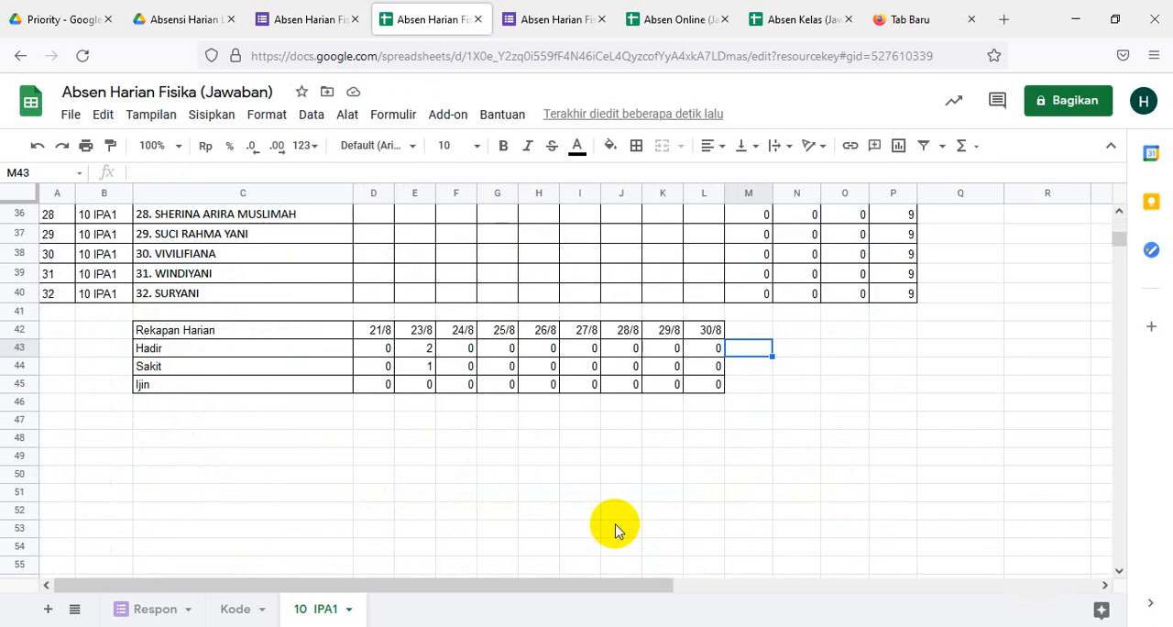
scroll(614, 525, "up", 6)
scroll(614, 525, "down", 6)
left_click(325, 612)
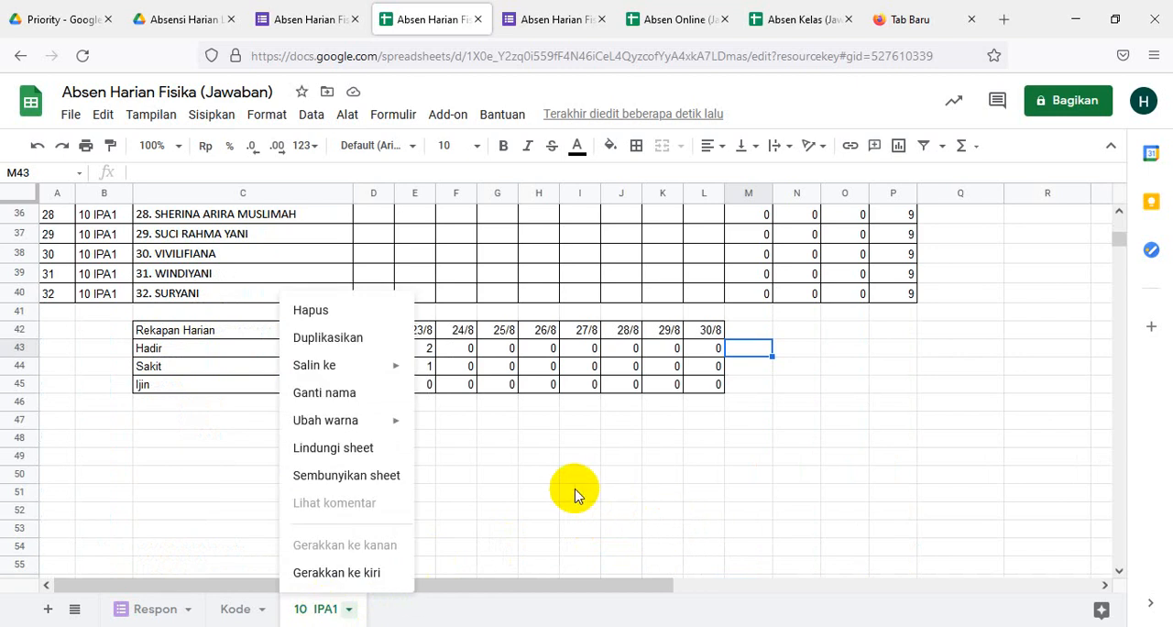
left_click(630, 473)
- Try to remove the leftover box around M43 by applying the left border option
left_click(750, 351)
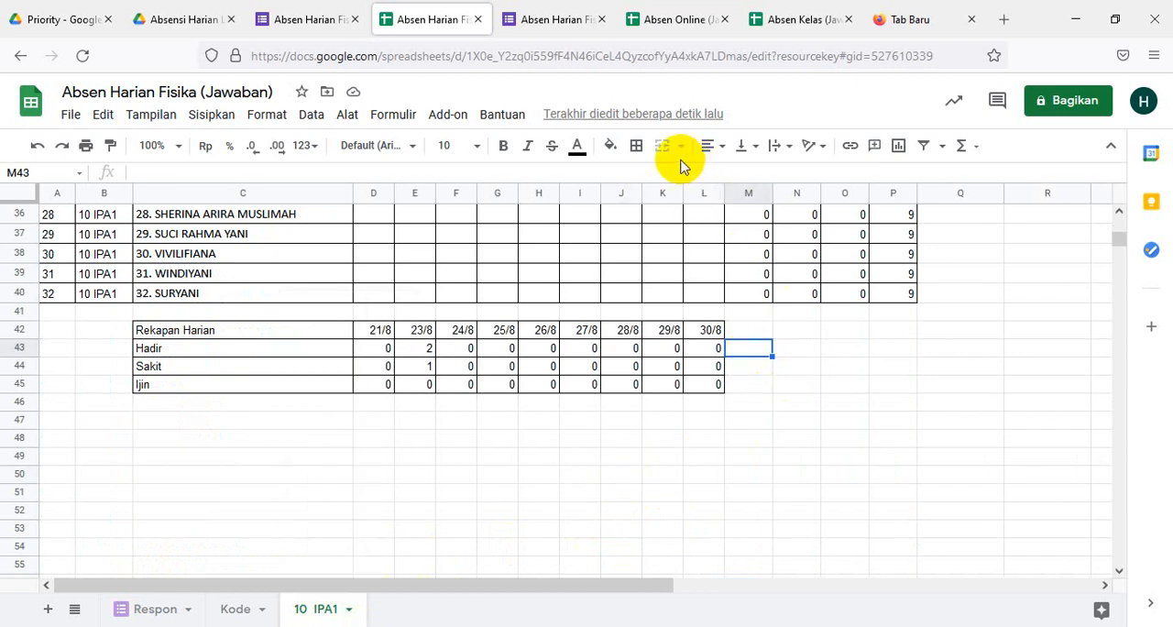
left_click(636, 146)
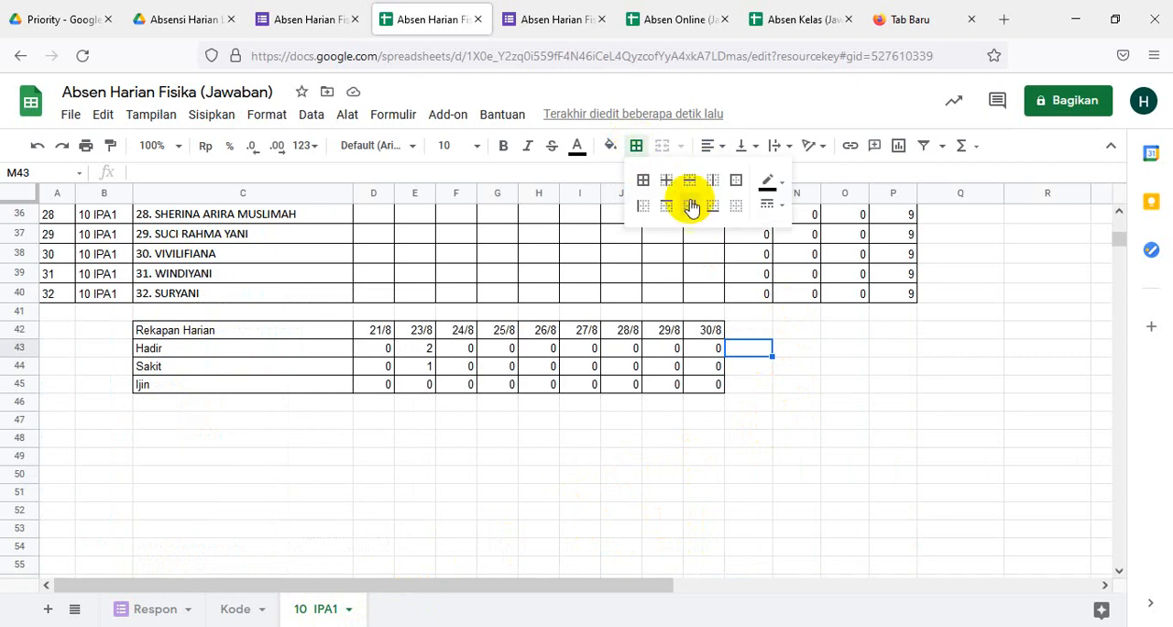
left_click(642, 205)
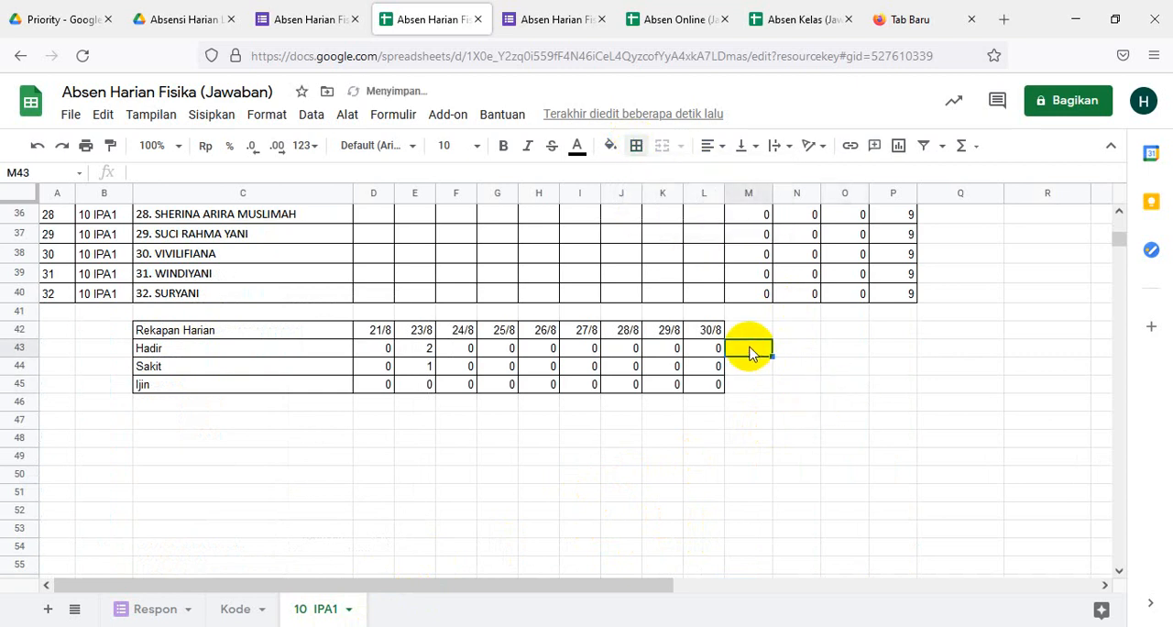
left_click(638, 154)
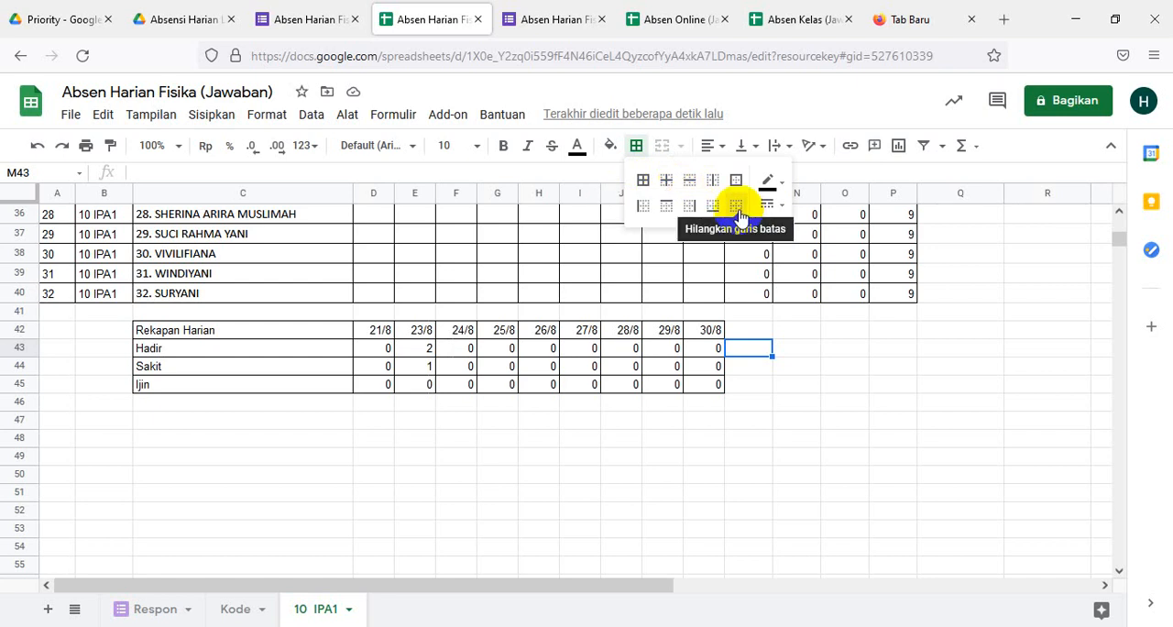
left_click(645, 212)
- Clear all borders from the empty cell M43 beside the Hadir row
left_click(746, 347)
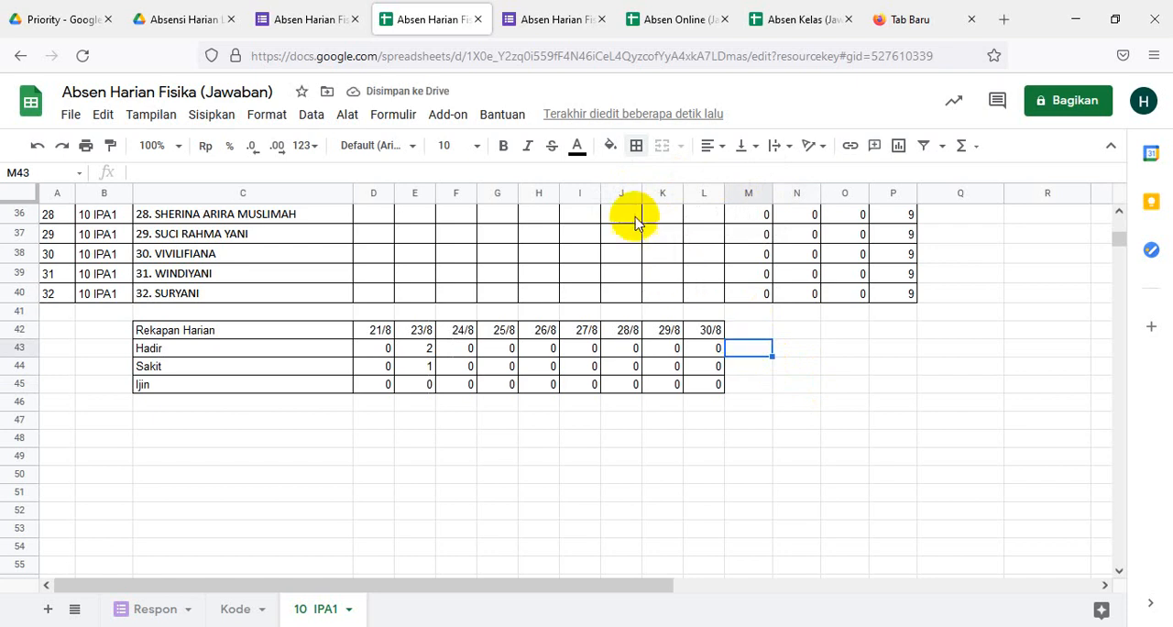
left_click(636, 145)
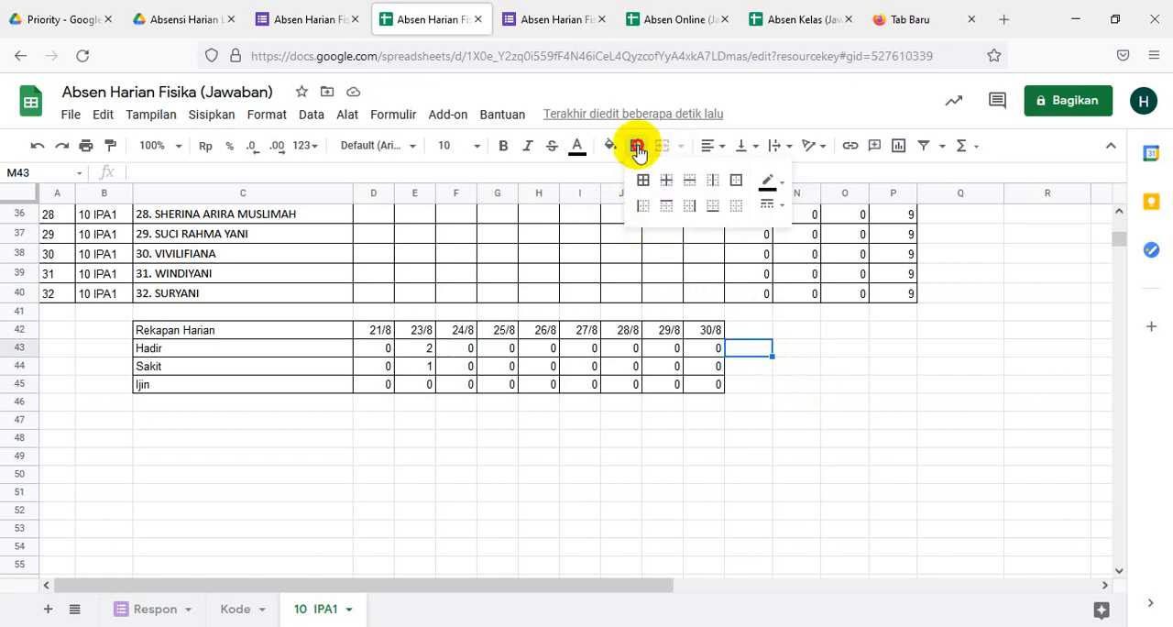
left_click(734, 209)
left_click(844, 401)
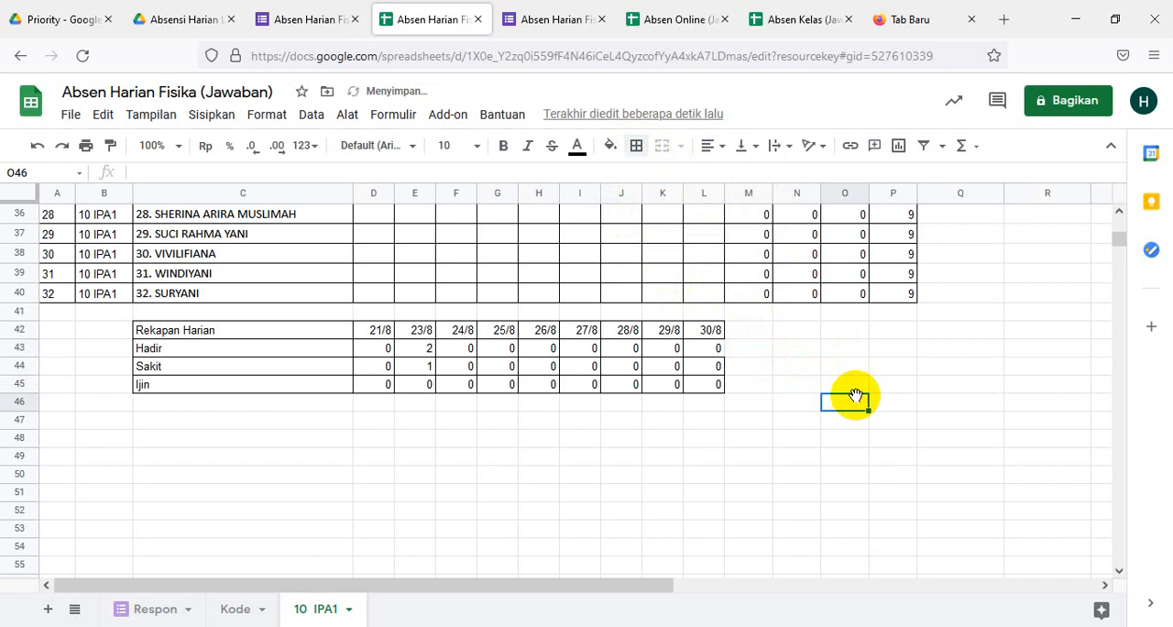
left_click(716, 353)
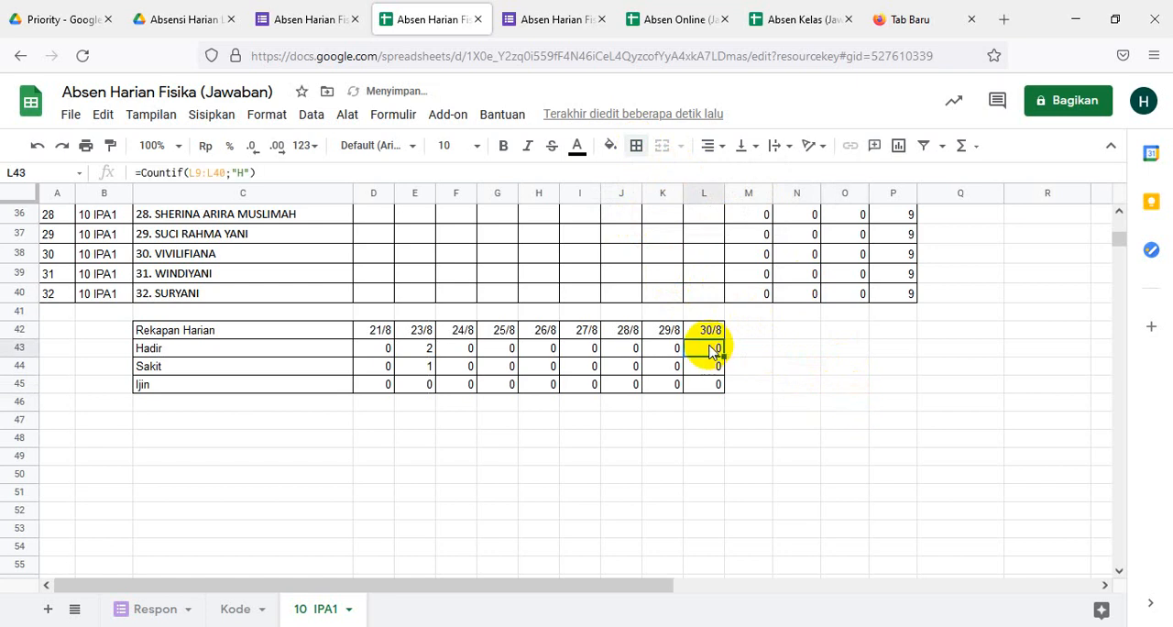
left_click(635, 145)
left_click(797, 365)
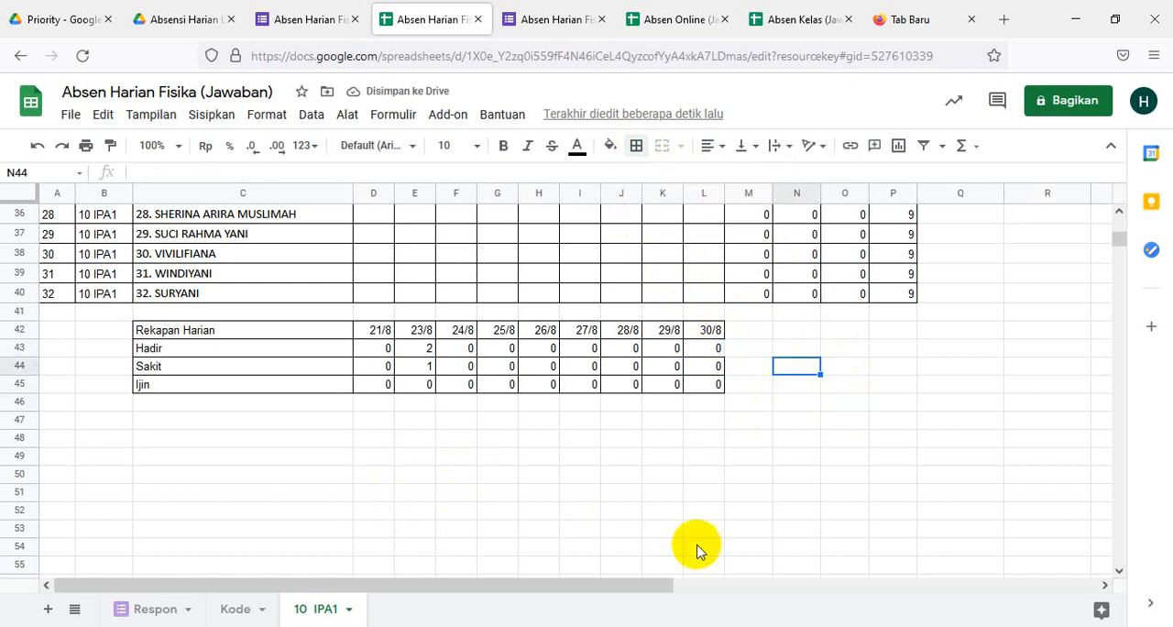
- Review the 10 IPA1 recap from its title and monthly totals through the end of the student list
scroll(759, 591, "up", 10)
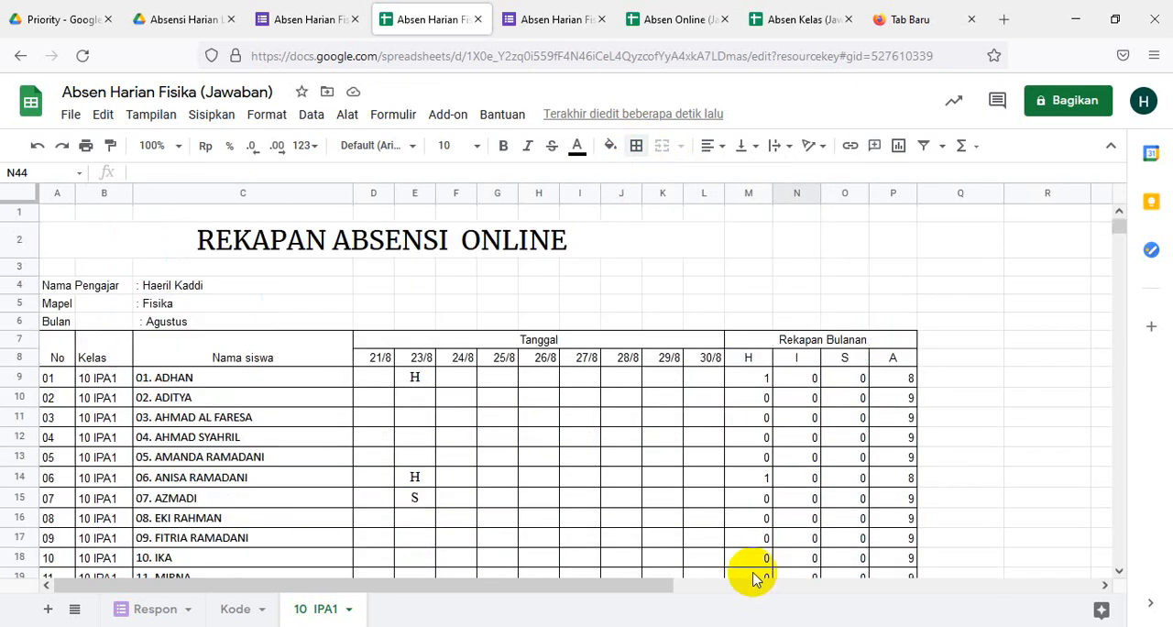
scroll(751, 577, "down", 2)
scroll(751, 577, "up", 2)
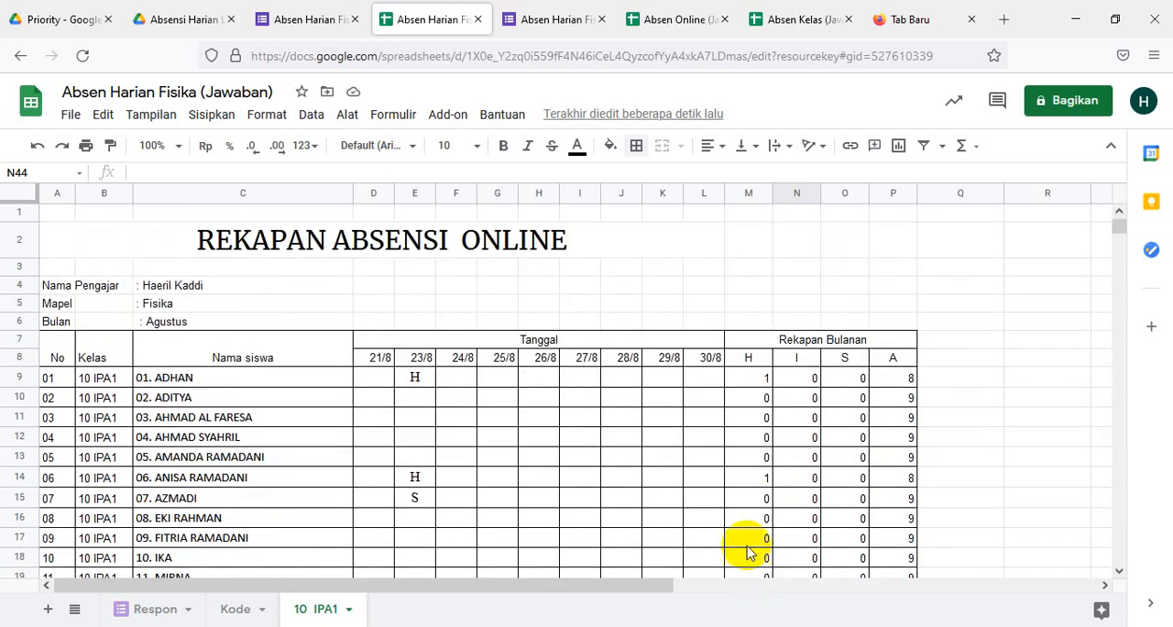
scroll(733, 524, "down", 9)
scroll(732, 523, "down", 6)
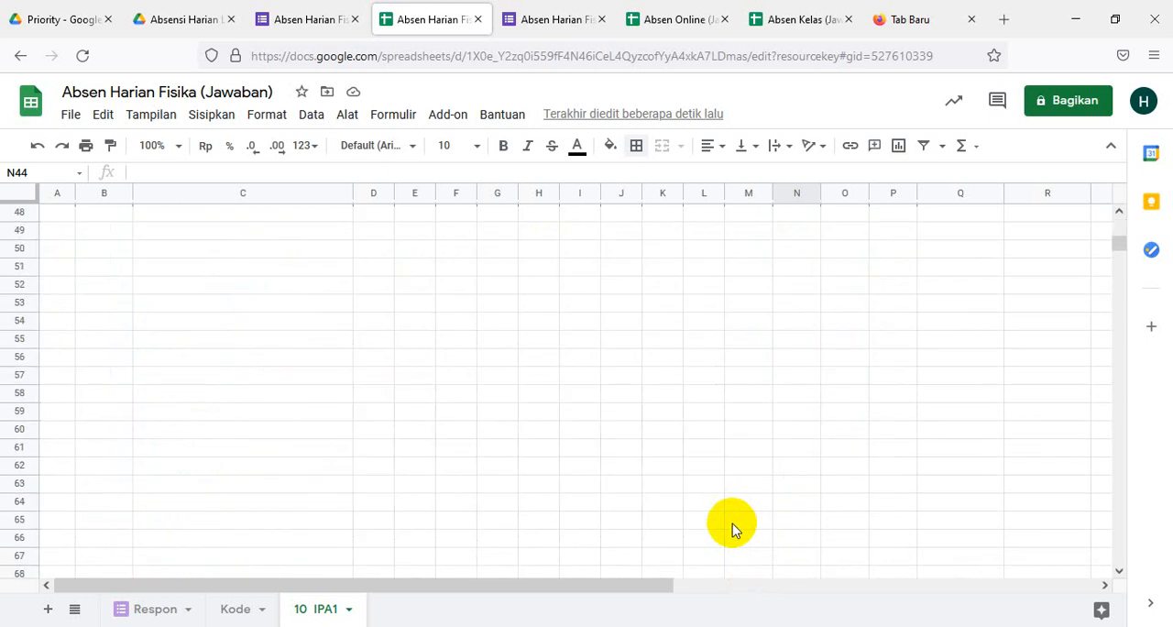
scroll(732, 523, "up", 8)
scroll(732, 523, "up", 2)
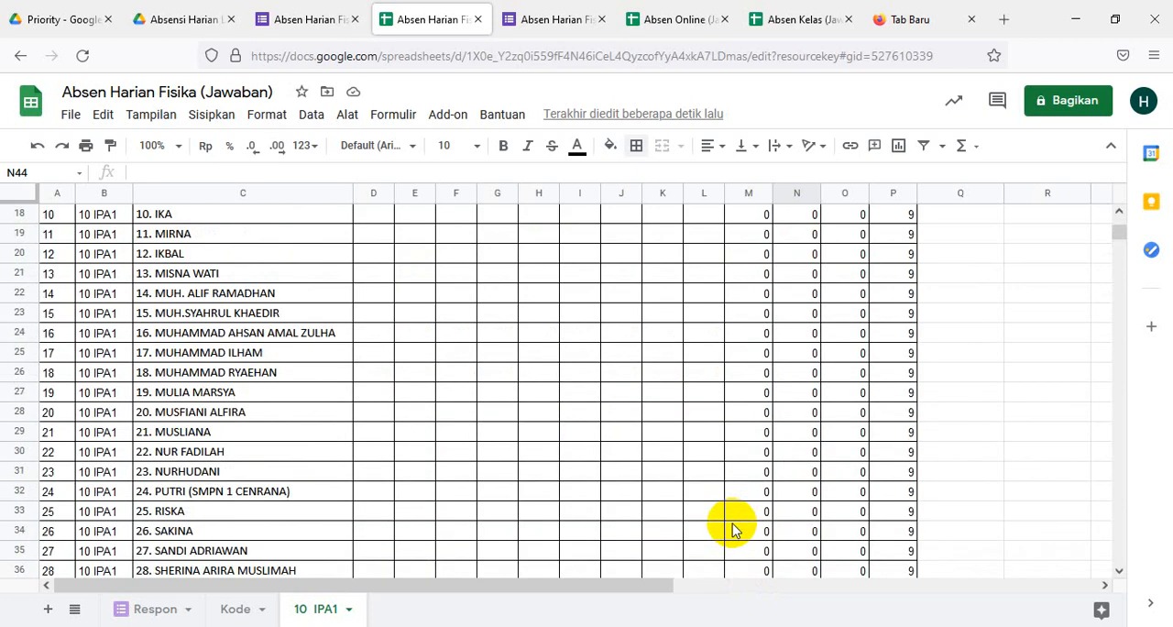
scroll(732, 523, "down", 2)
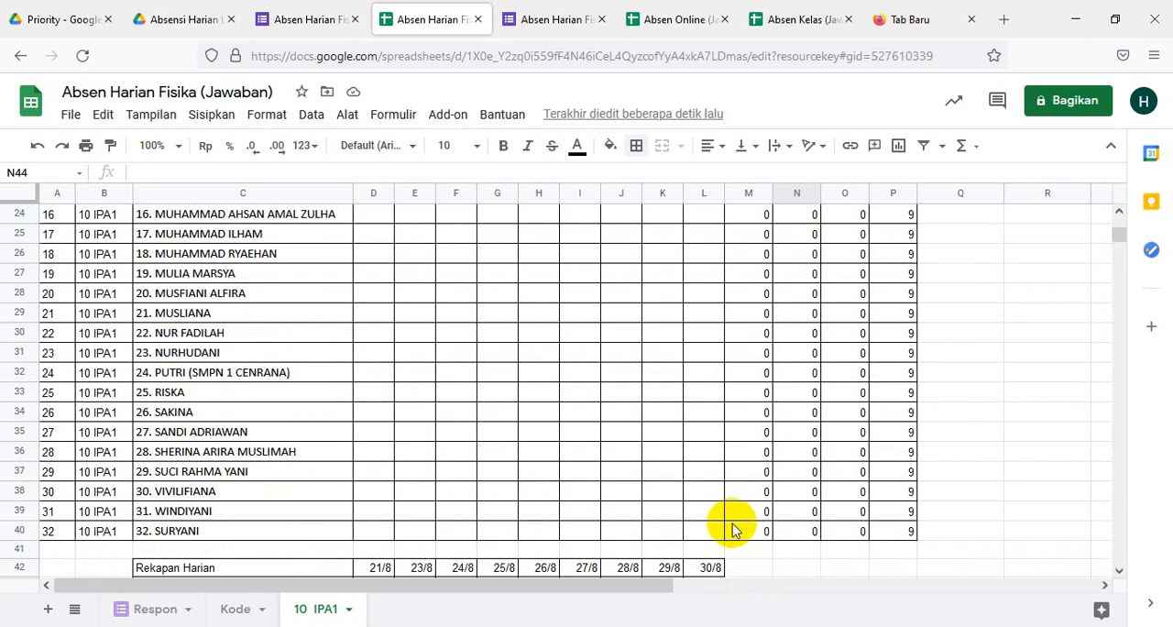
- Duplicate the 10 IPA1 sheet and rename the copy 10 IPA2
left_click(341, 609)
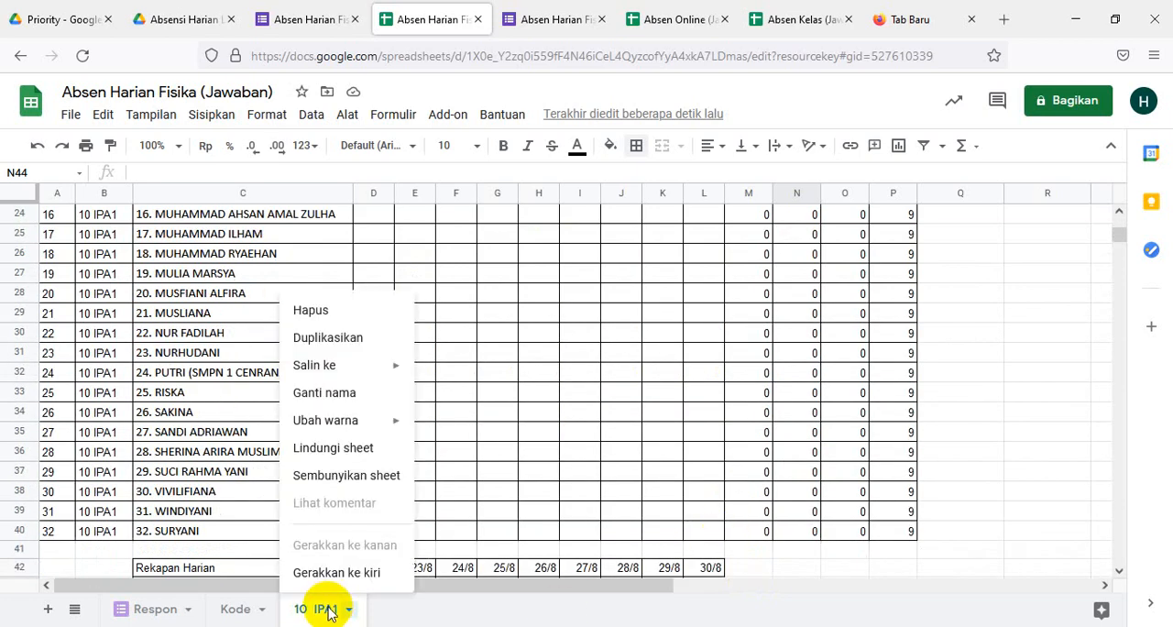
left_click(341, 339)
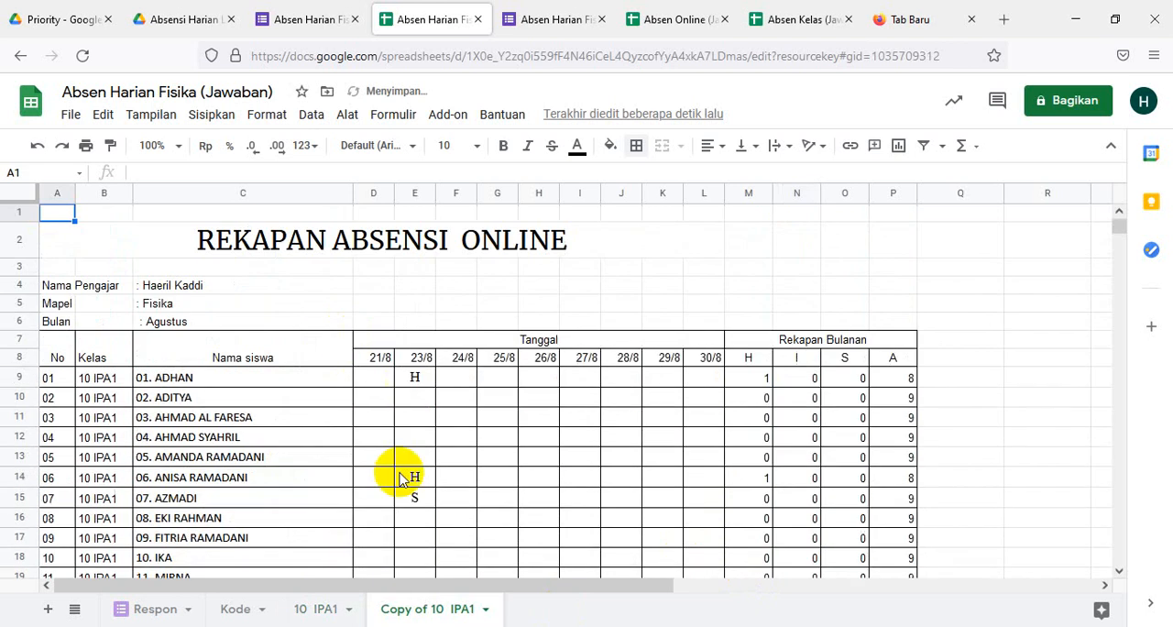
left_click(434, 610)
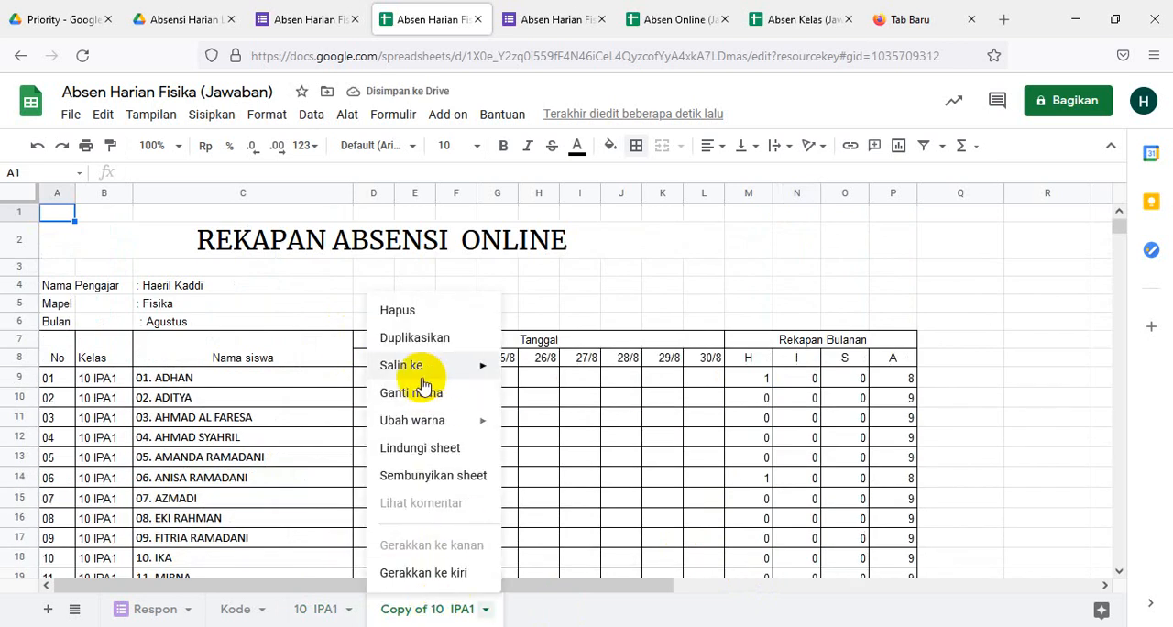
mouse_move(411, 375)
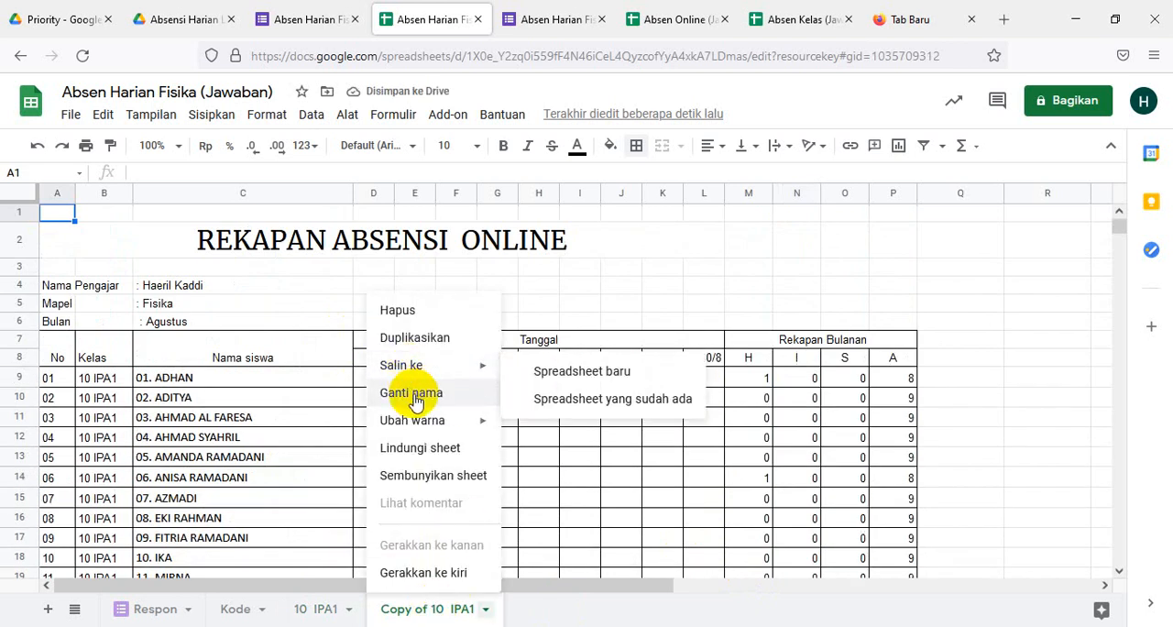
left_click(412, 394)
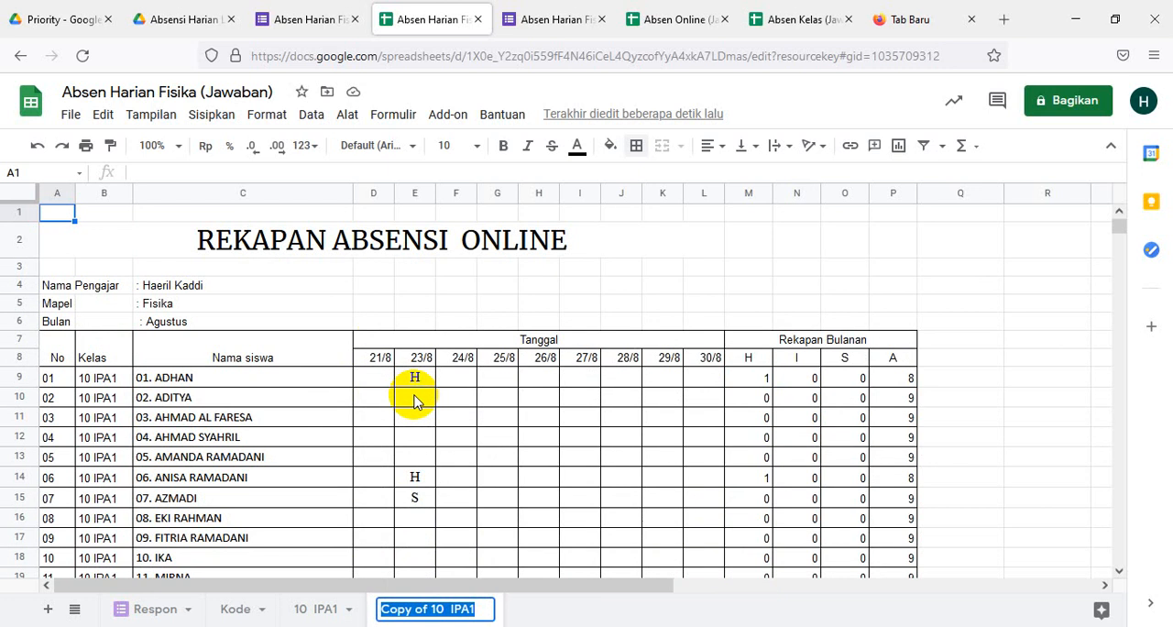
type("10")
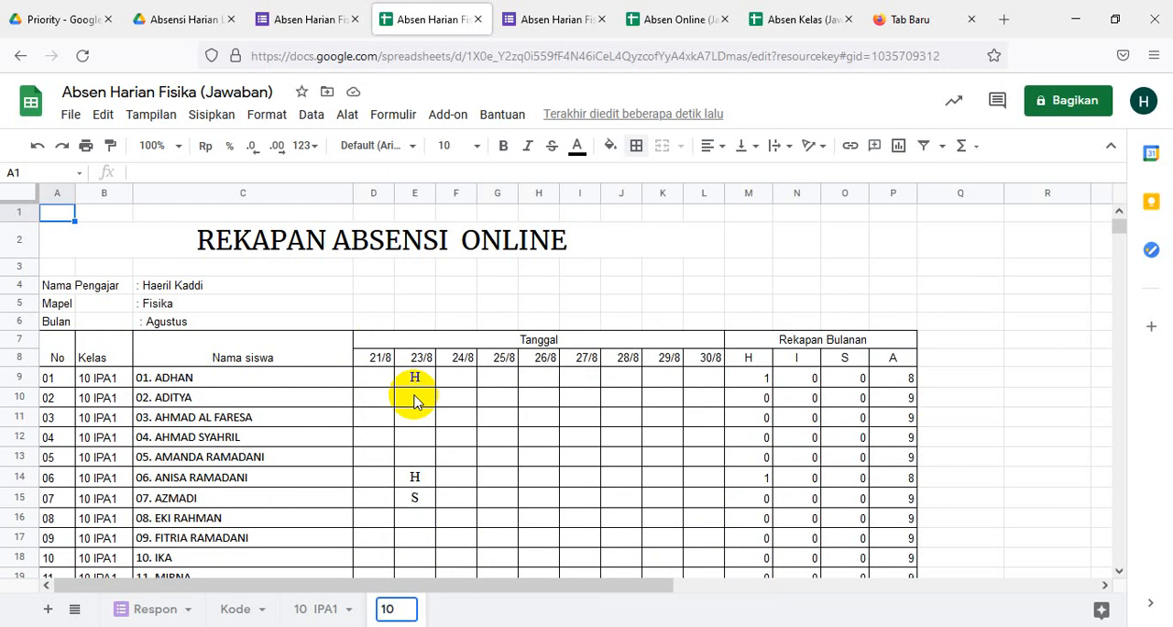
type(" IPA")
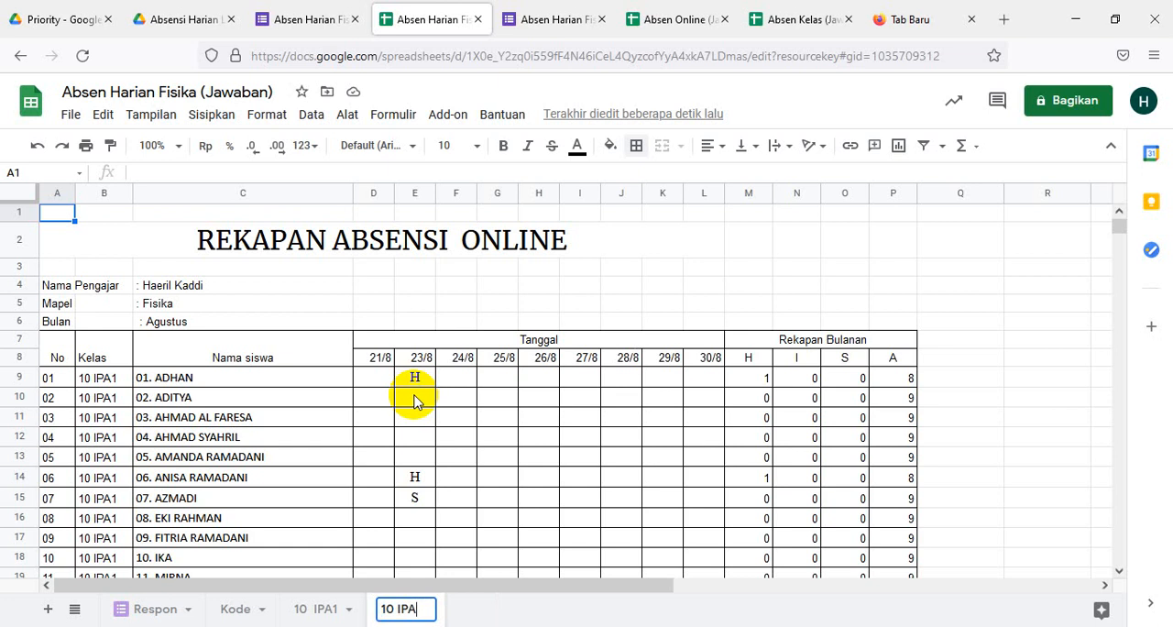
type("2")
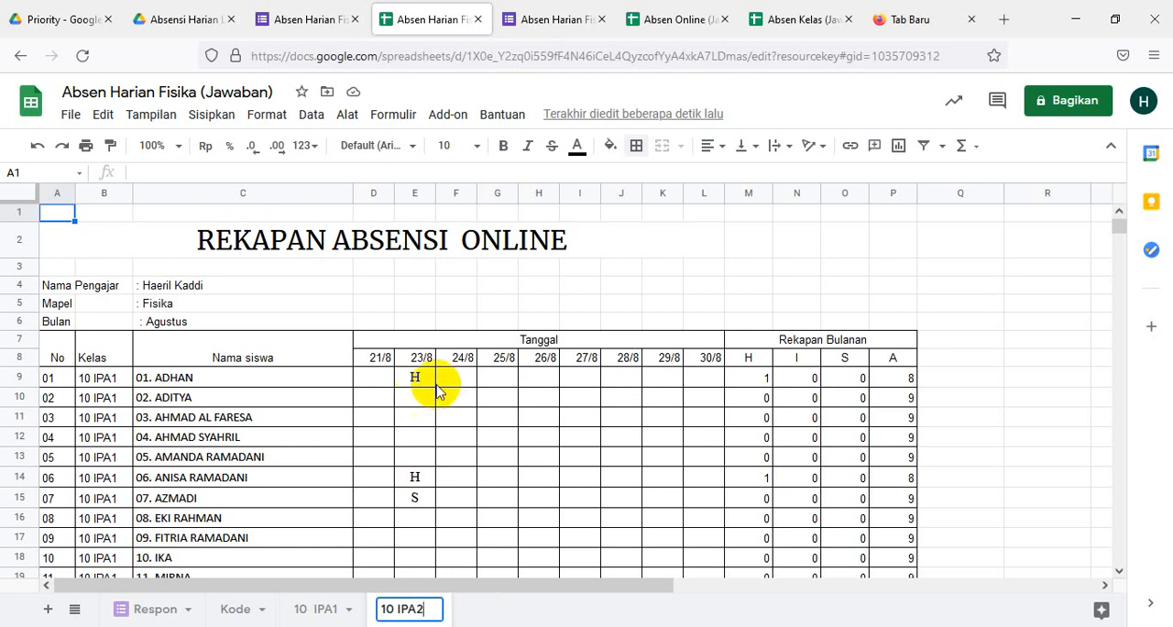
- Change the class of the first student, in B9 of the new sheet, to 10 IPA2
left_click(91, 381)
left_click(184, 172)
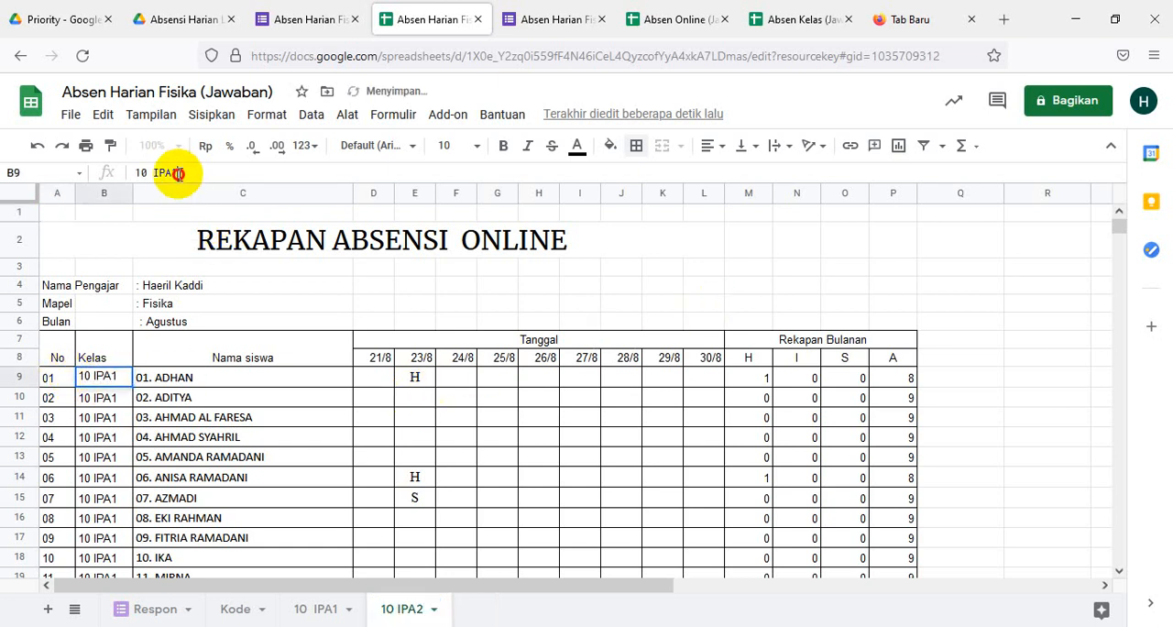
key("BackSpace")
type("2")
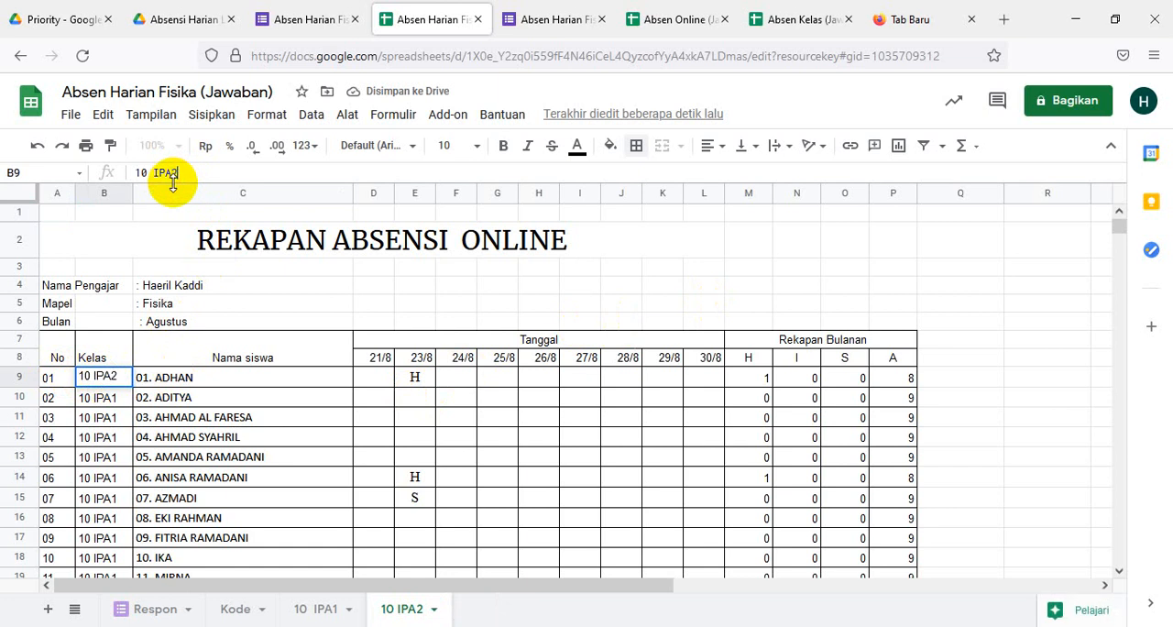
left_click(371, 301)
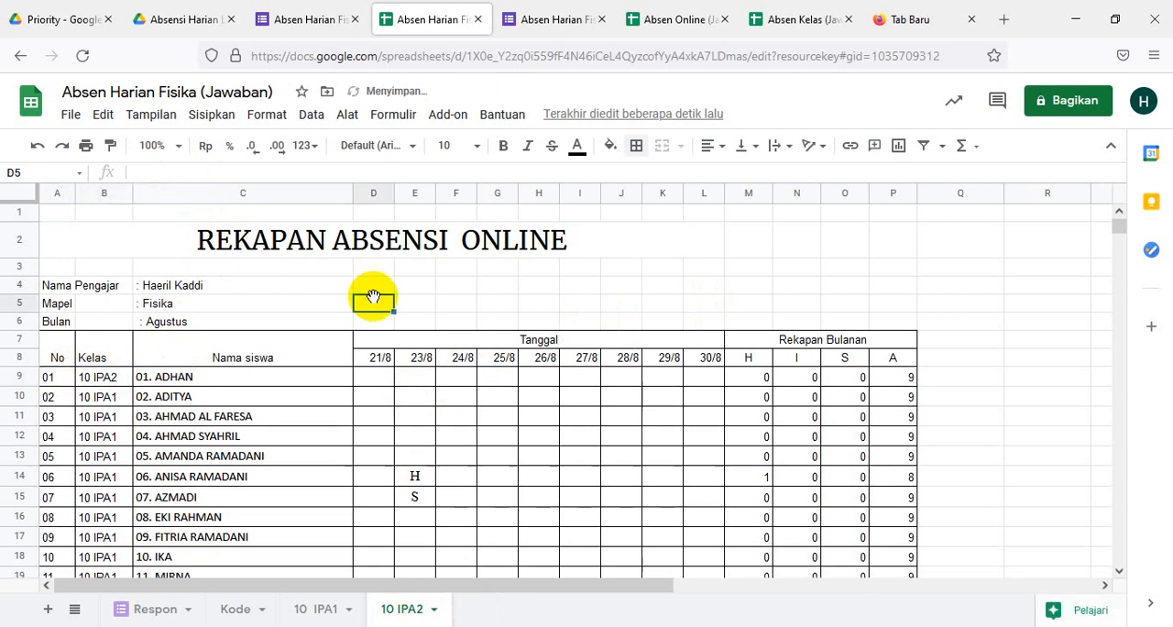
- Change the class of the second student, in B10, to 10 IPA2
left_click(97, 395)
left_click(185, 172)
left_click_drag(185, 173, 174, 181)
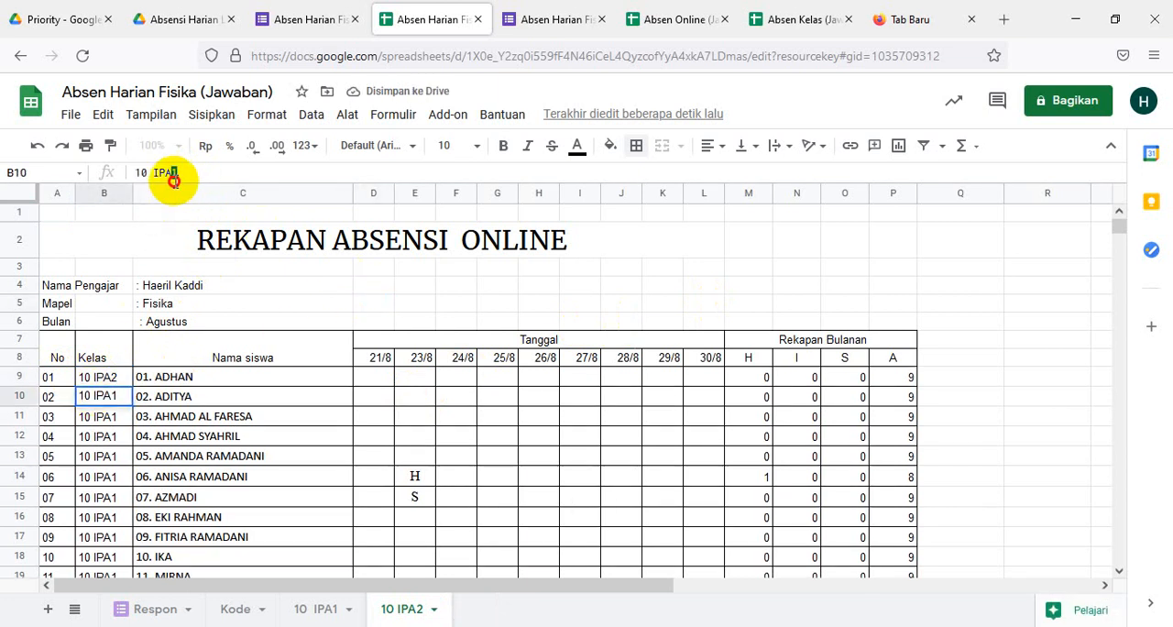
type("2")
left_click(235, 394)
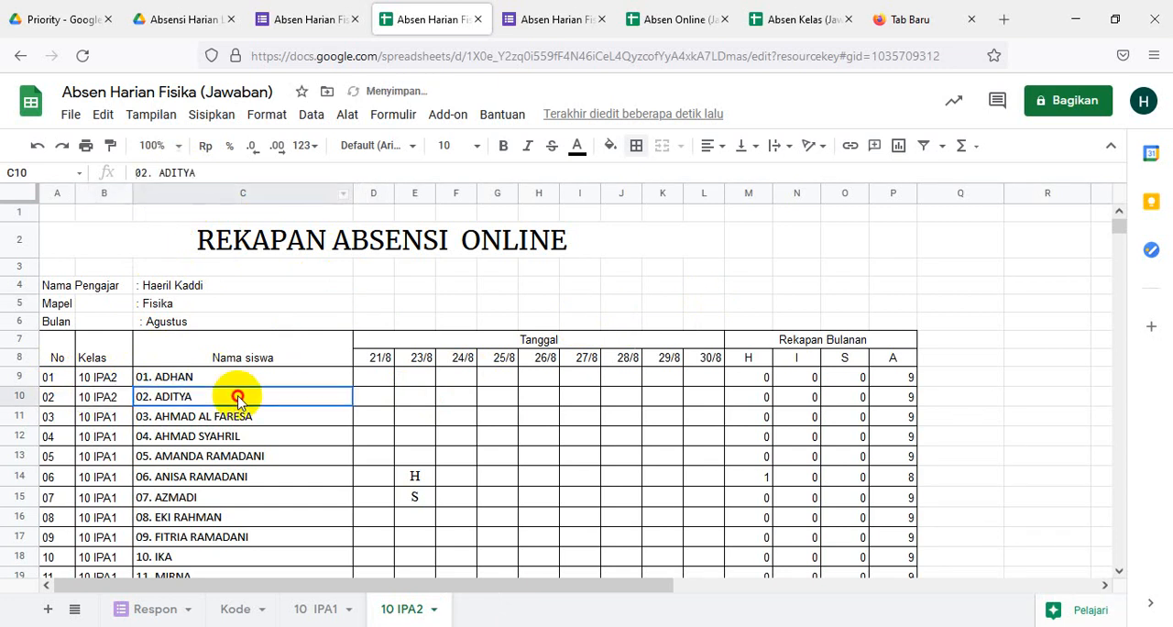
- Fill the 10 IPA2 class value from B9:B10 down the Kelas column through B40
left_click(108, 379)
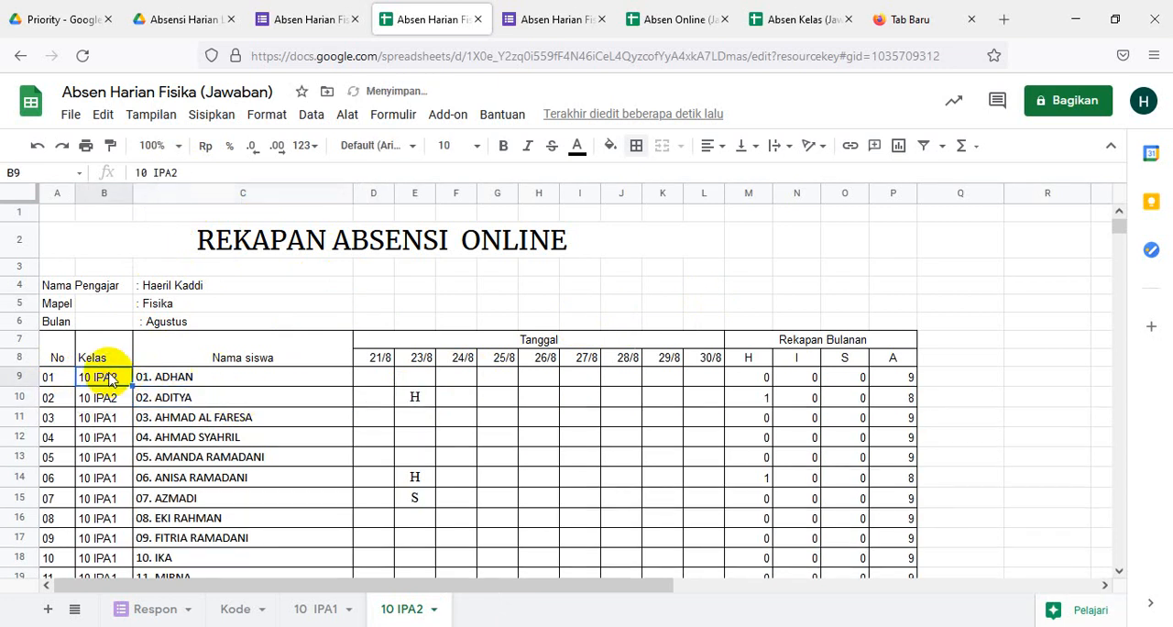
key("shift+Down")
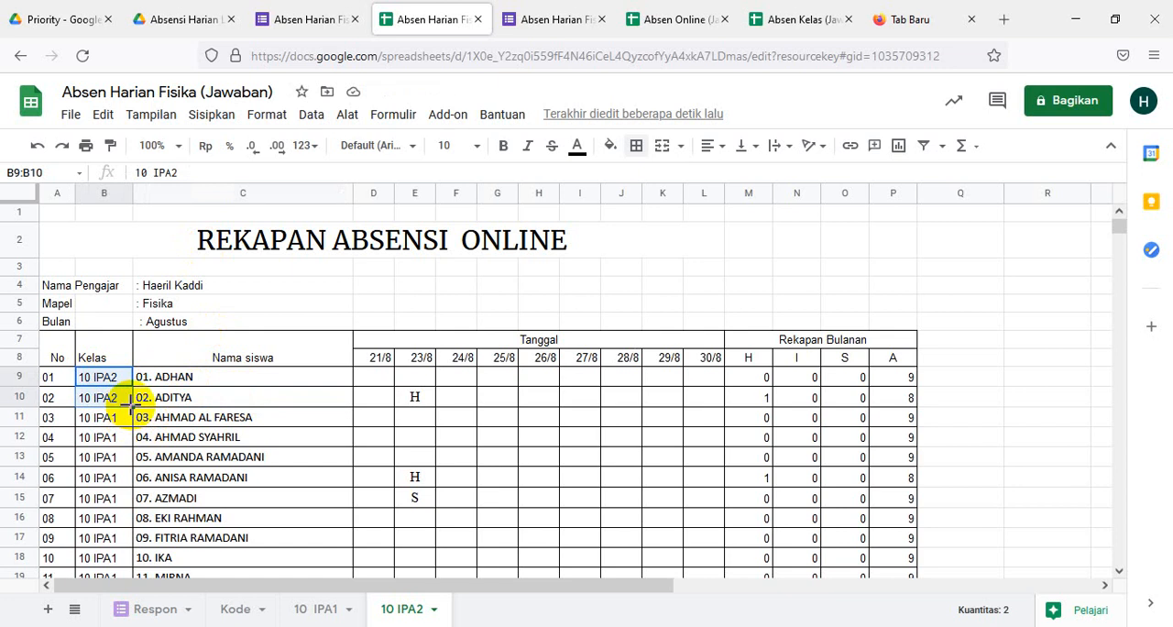
left_click_drag(133, 406, 125, 449)
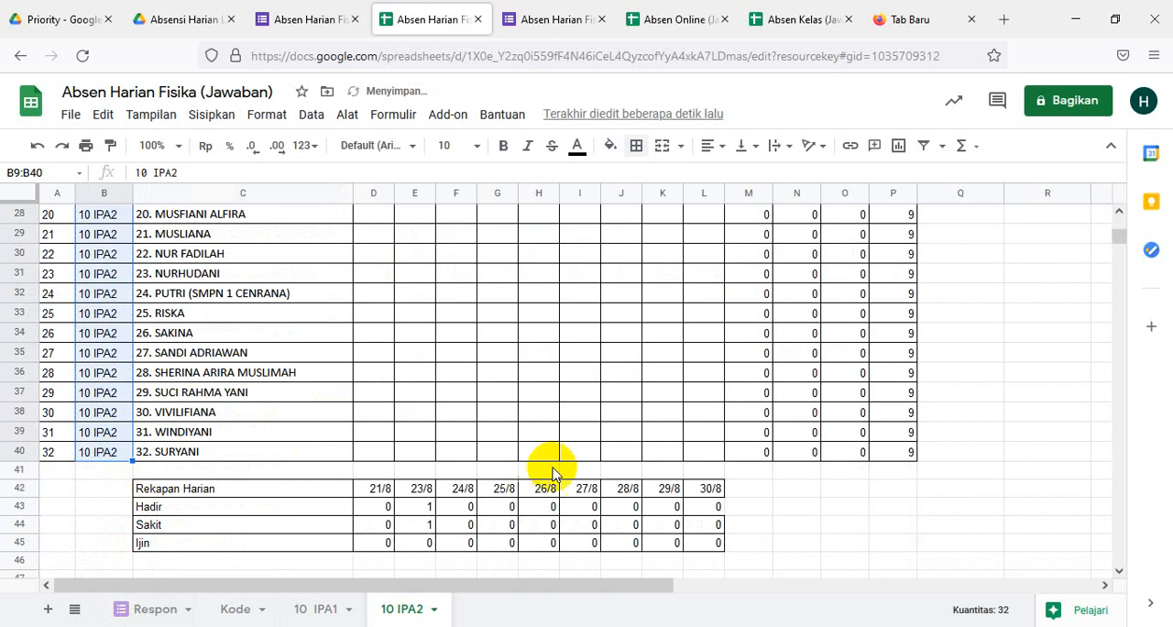
scroll(568, 474, "up", 6)
scroll(568, 476, "up", 3)
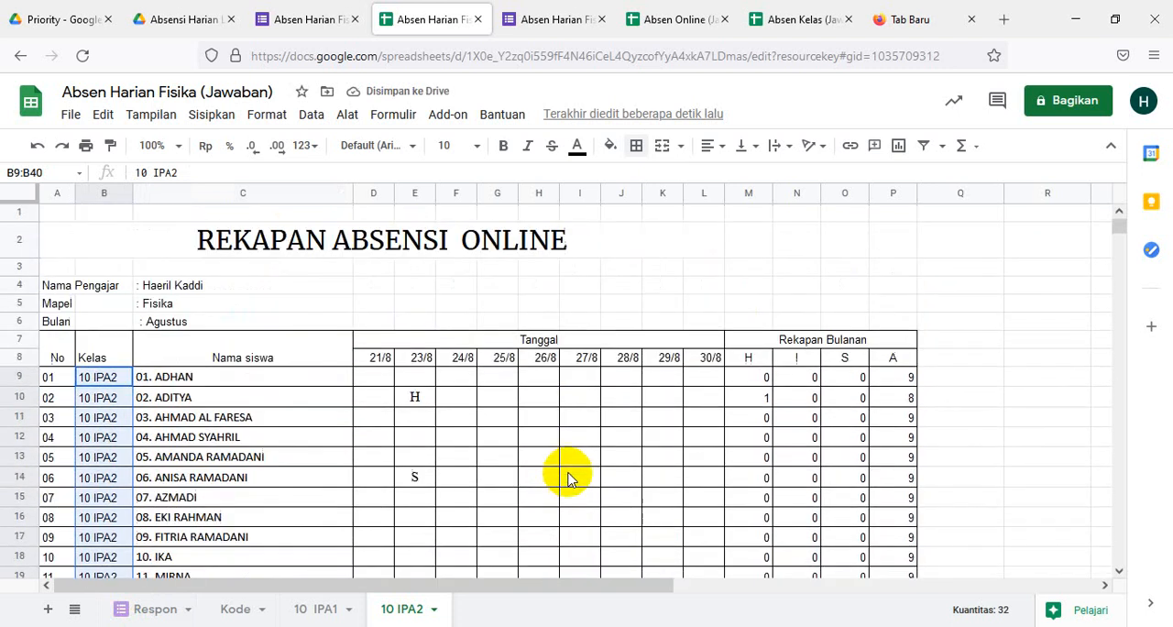
scroll(568, 476, "down", 4)
scroll(568, 476, "down", 4)
scroll(567, 477, "up", 8)
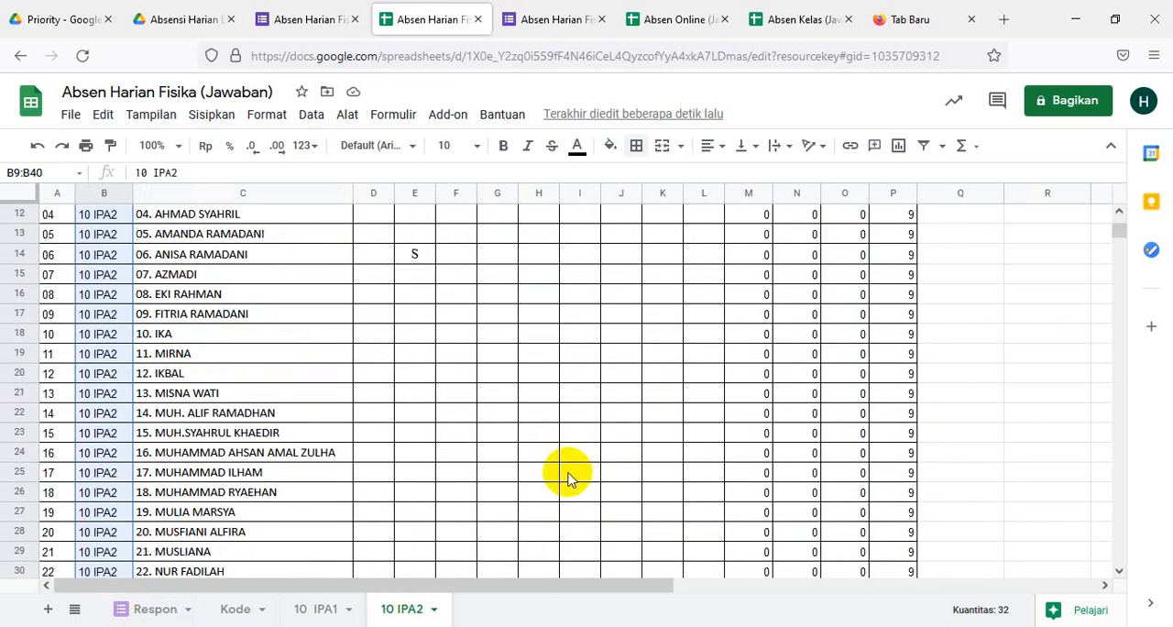
scroll(568, 476, "down", 5)
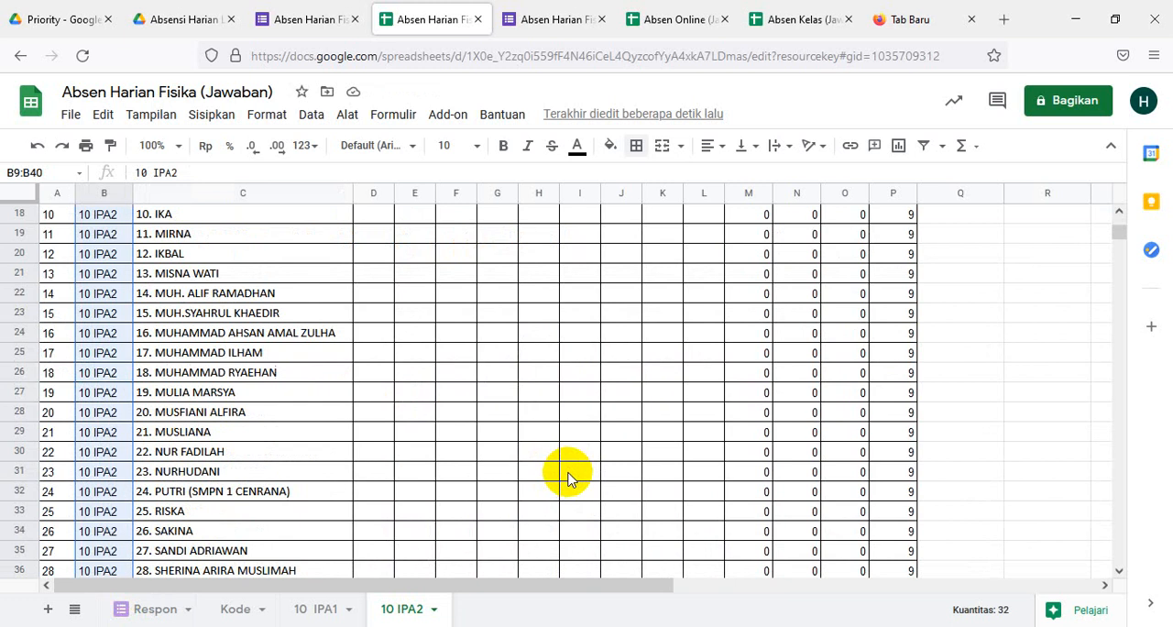
- Duplicate the 10 IPA2 sheet, leaving the copy's name as it is
right_click(409, 619)
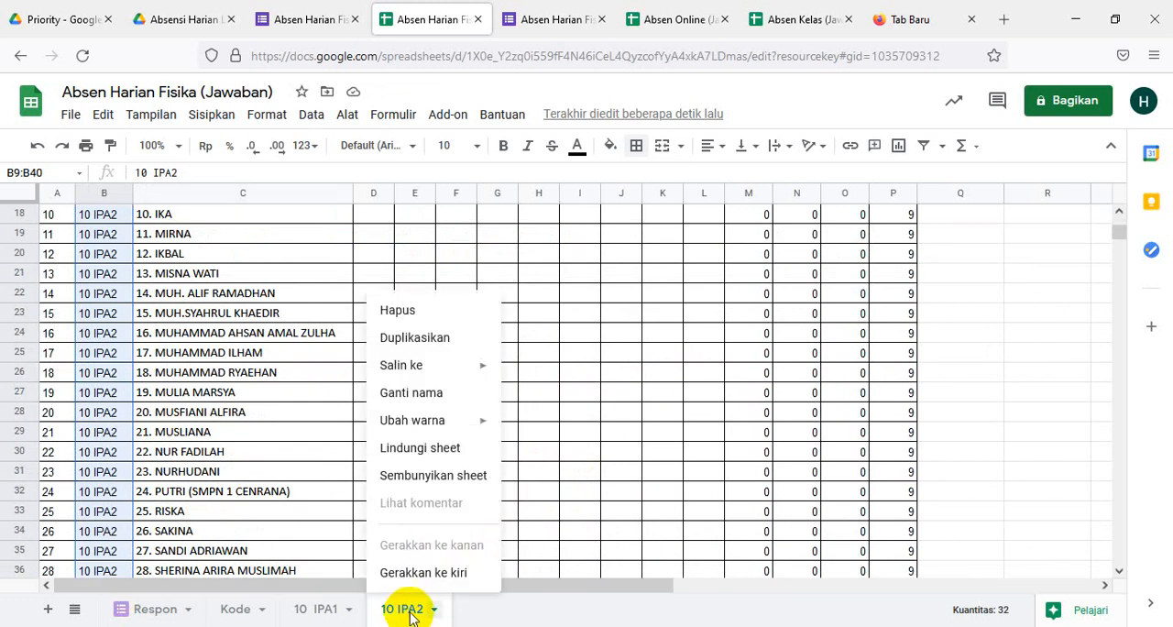
left_click(421, 347)
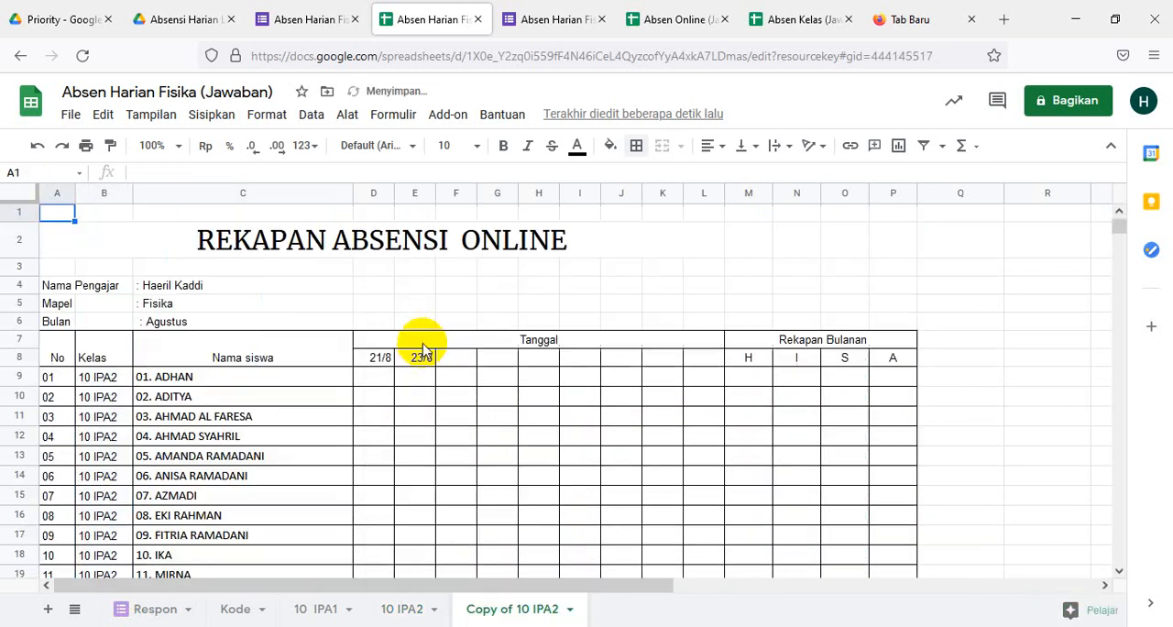
right_click(510, 612)
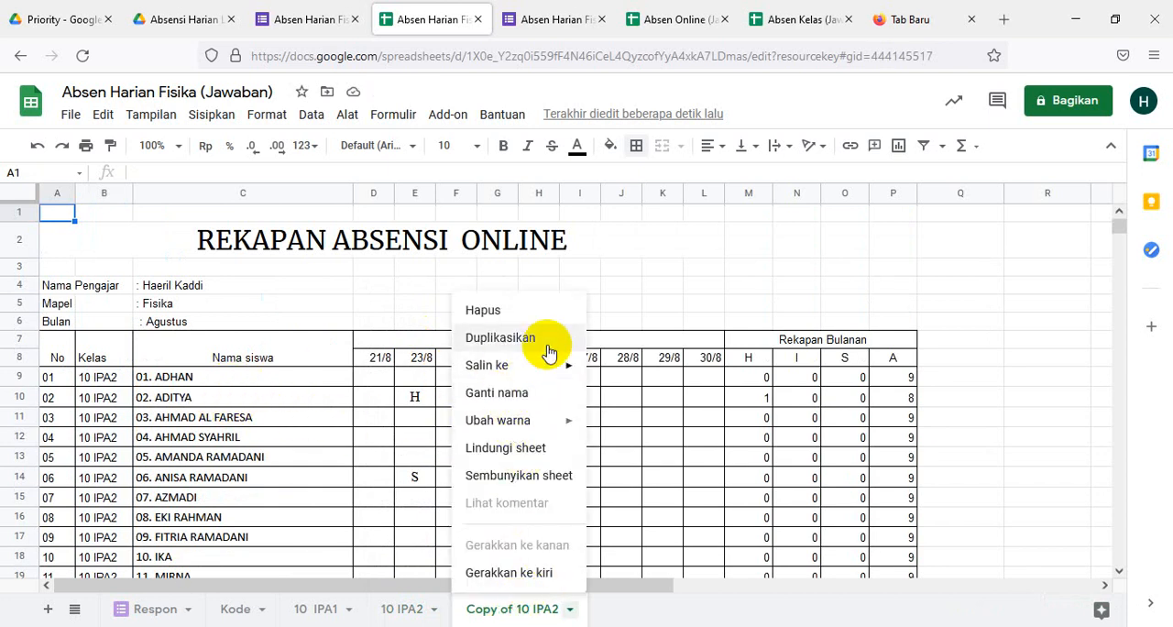
left_click(654, 272)
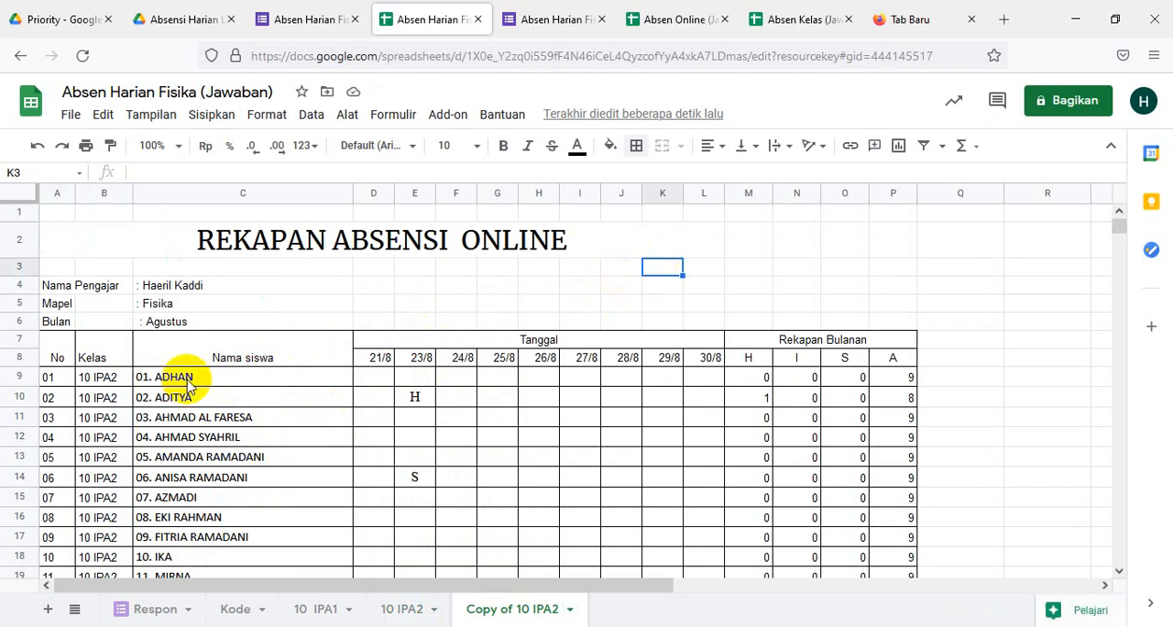
- From the KLS X sheet of the Excel workbook ABSEN SISWA TP 2021-2022 SEMESTER 1, copy the numbered X MIPA 2 student names in U44:V75
left_click(390, 606)
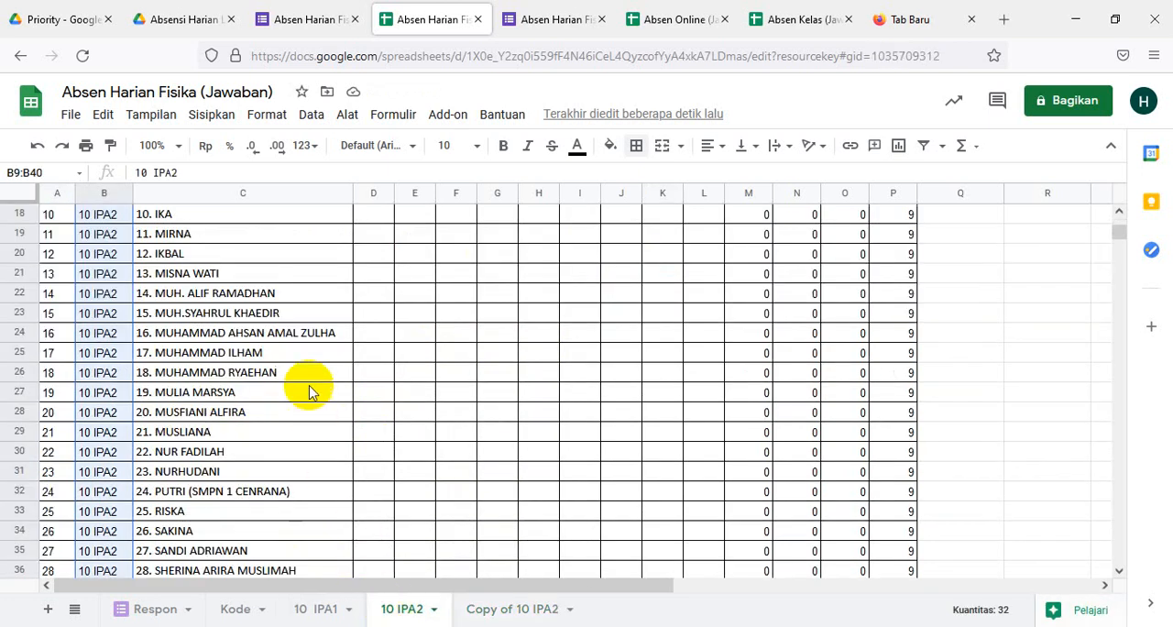
scroll(316, 437, "up", 5)
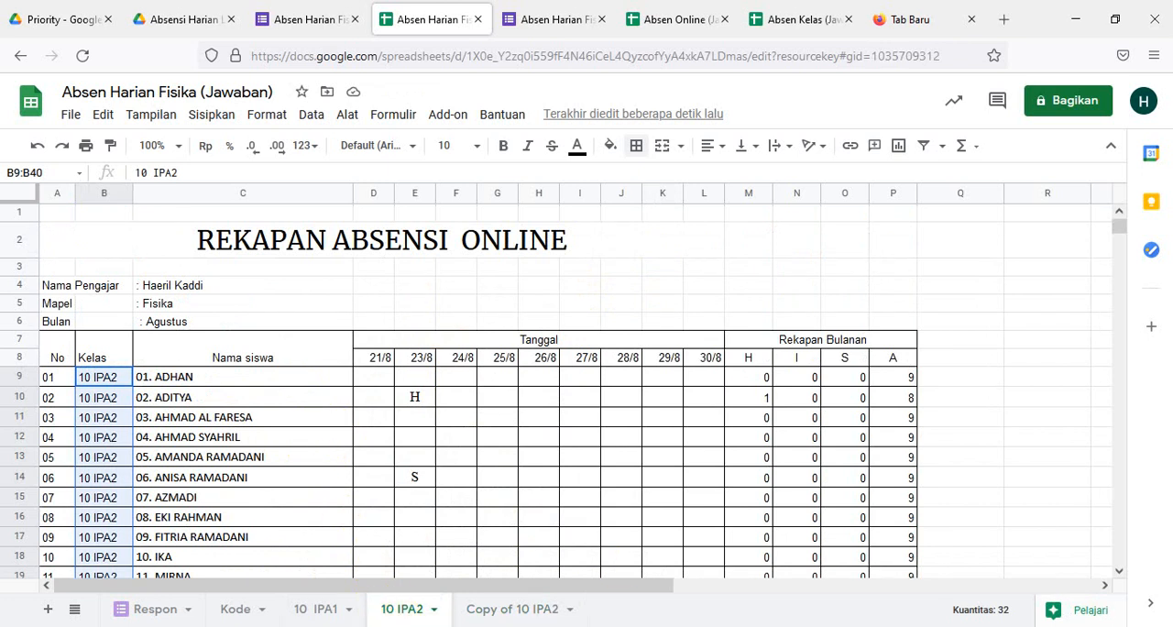
mouse_move(486, 625)
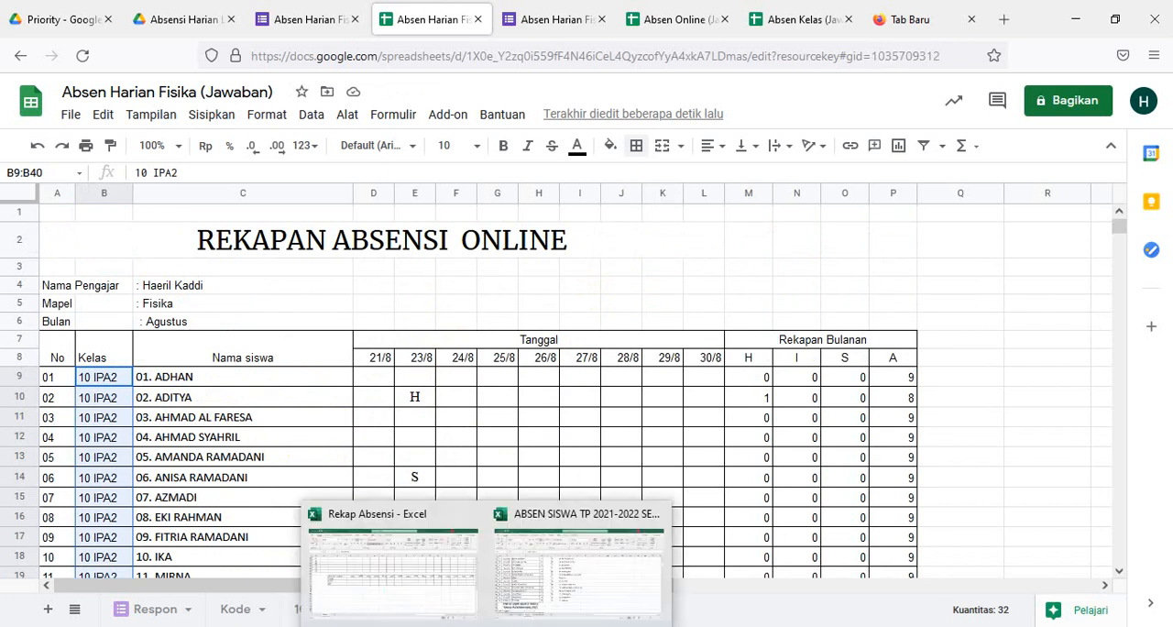
left_click(537, 589)
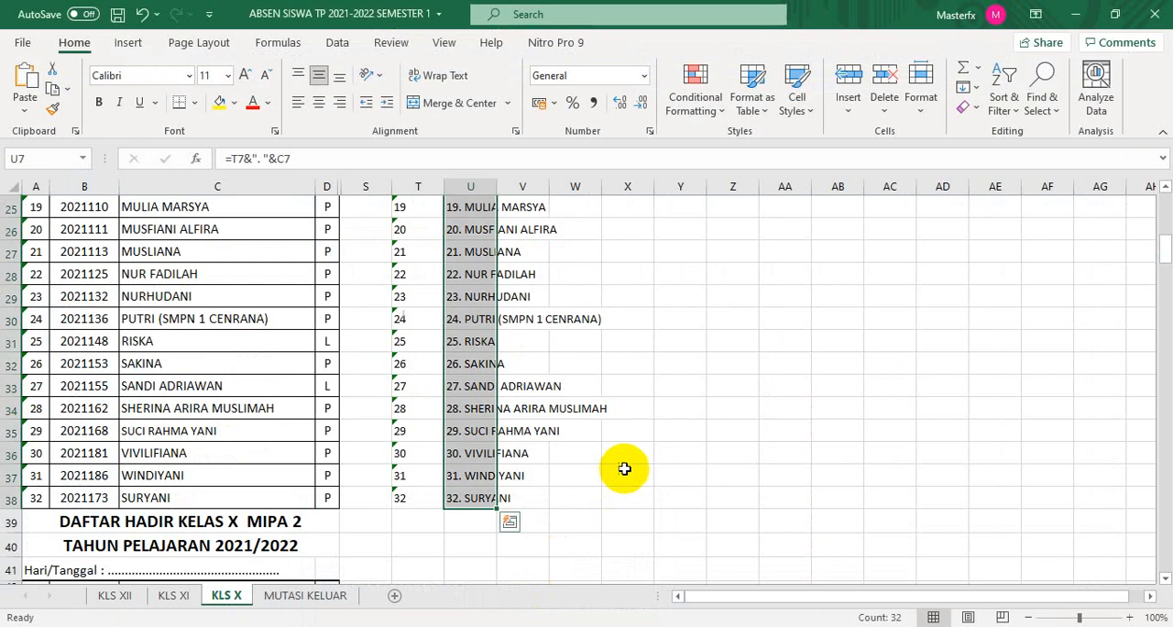
scroll(594, 420, "up", 1)
scroll(594, 420, "down", 6)
scroll(594, 419, "up", 1)
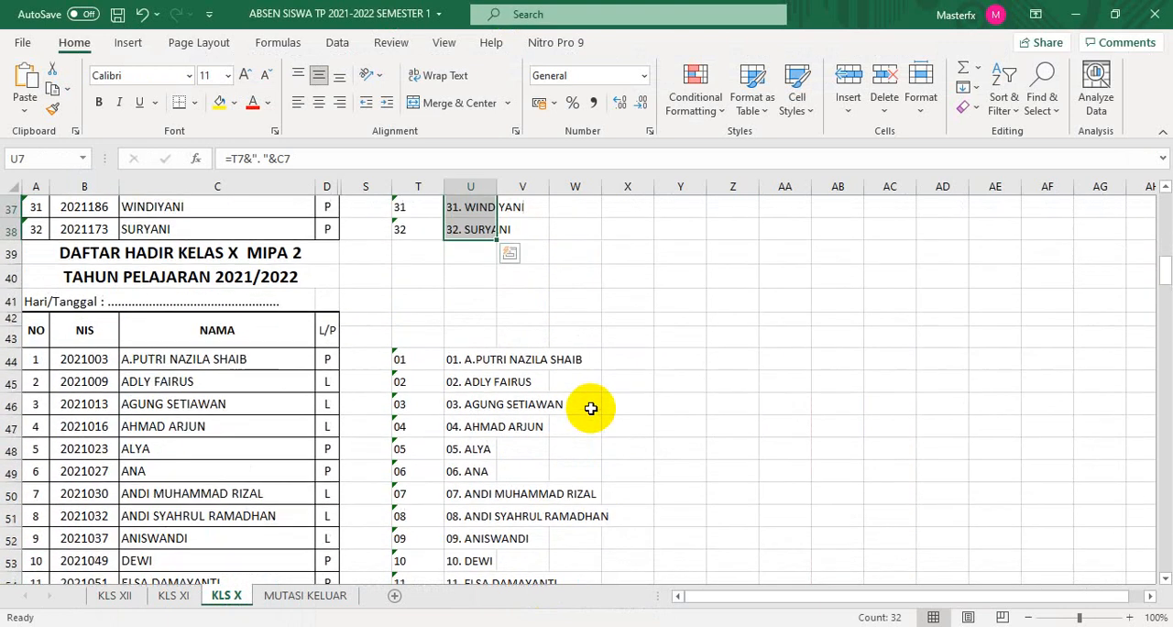
left_click_drag(455, 359, 510, 365)
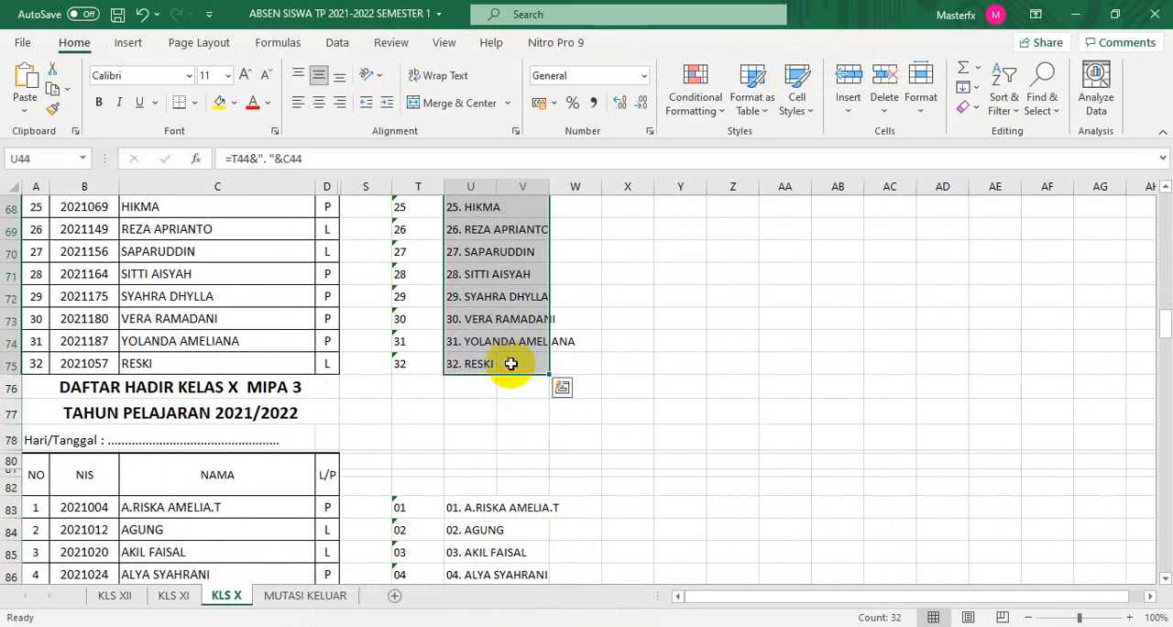
key("ctrl+c")
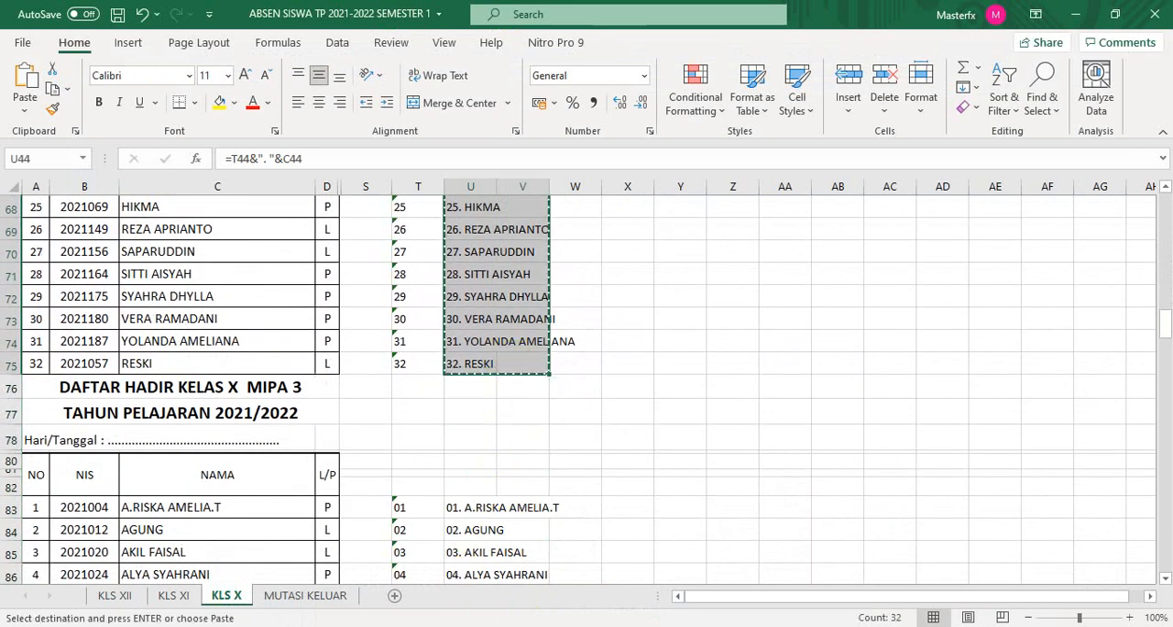
- Try to paste the copied two-column X MIPA 2 name list from C9 of the 10 IPA2 sheet in Absen Harian Fisika
mouse_move(444, 626)
left_click(445, 625)
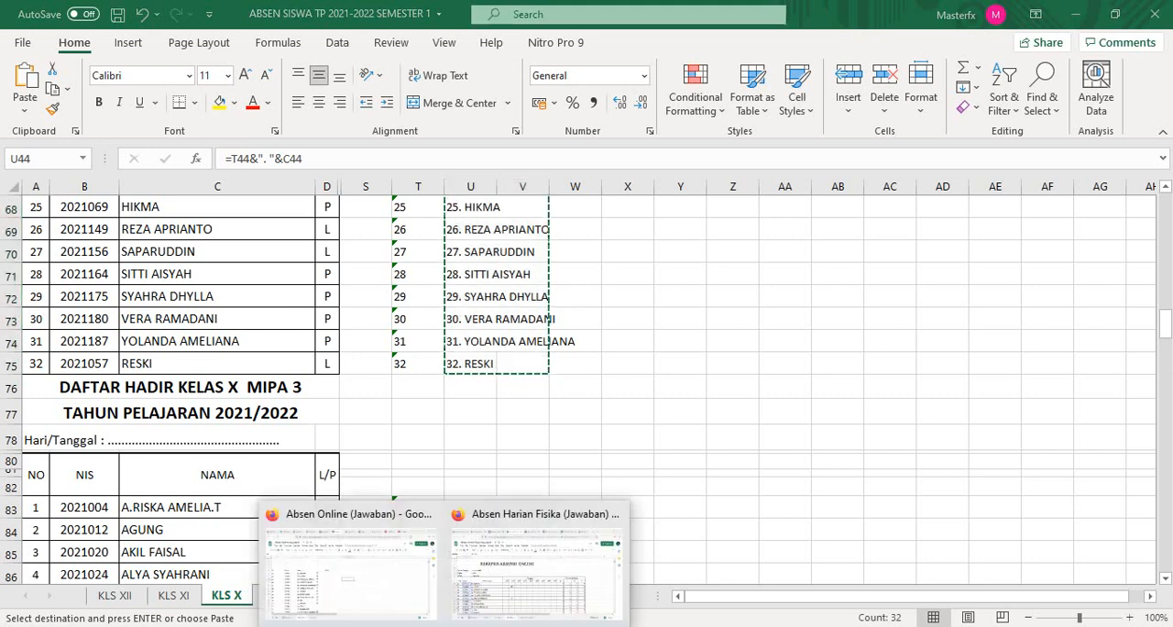
mouse_move(393, 563)
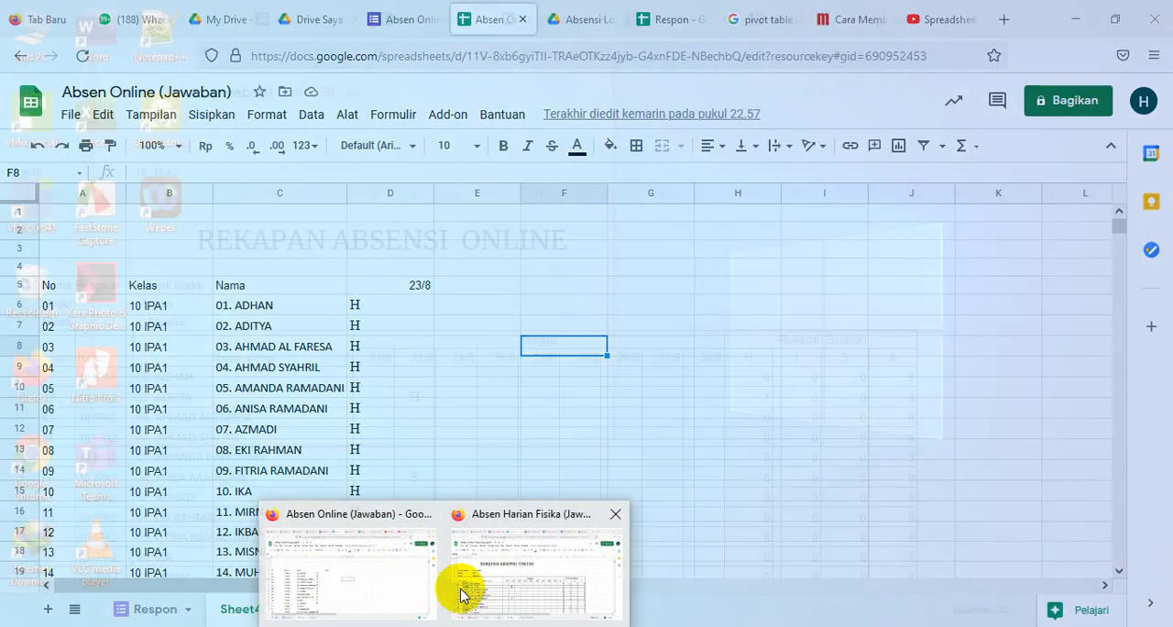
mouse_move(479, 588)
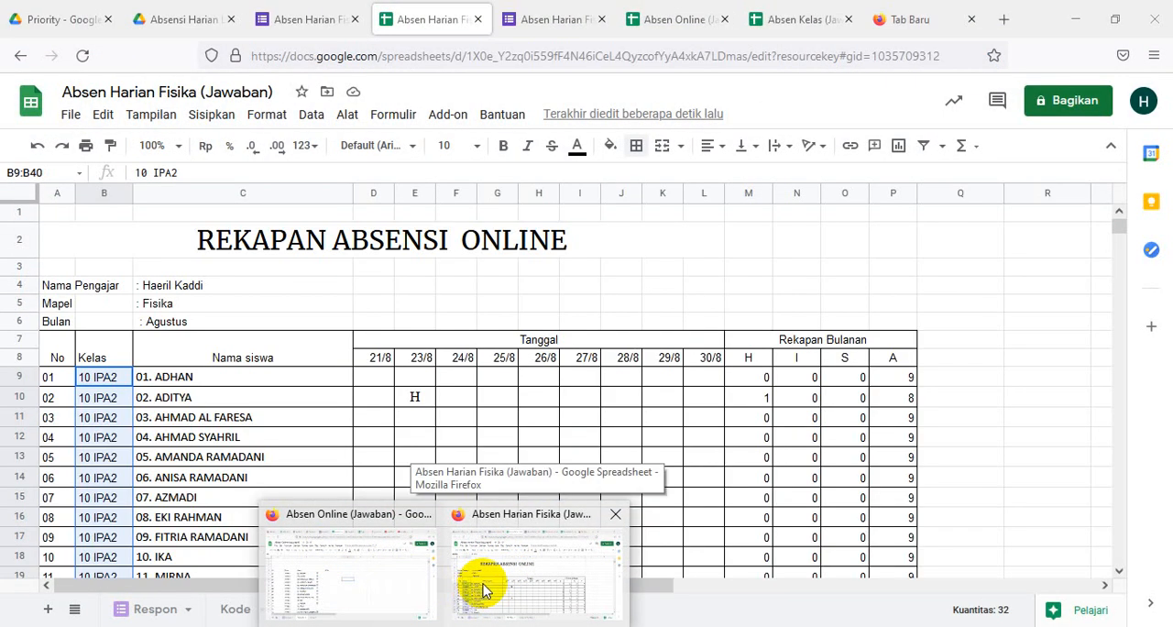
left_click(483, 589)
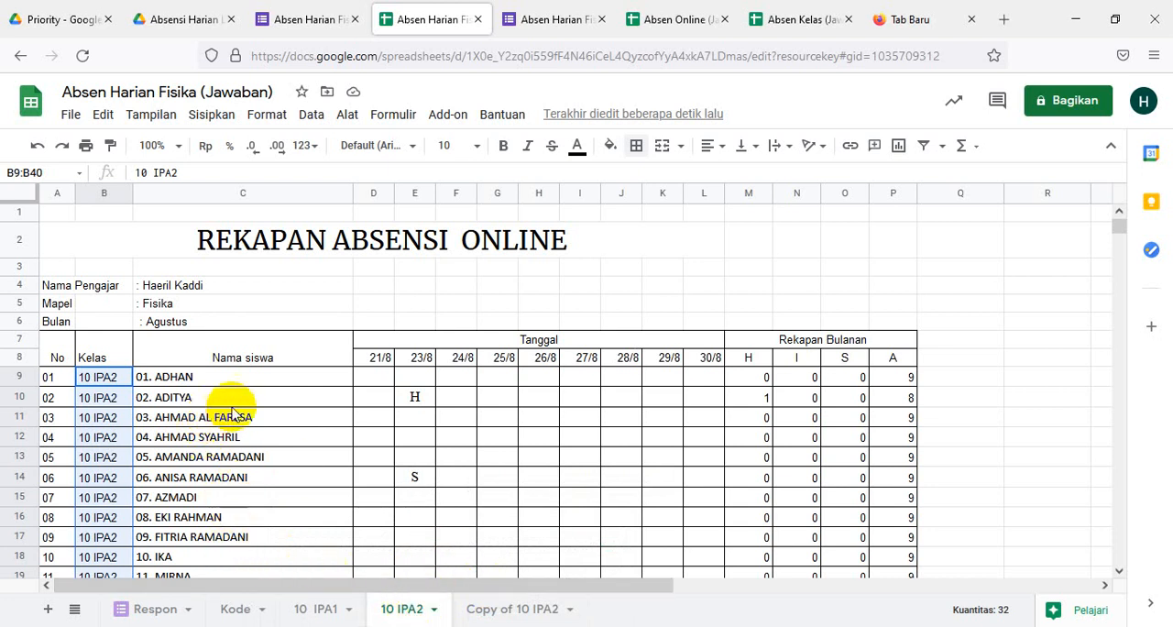
left_click(183, 382)
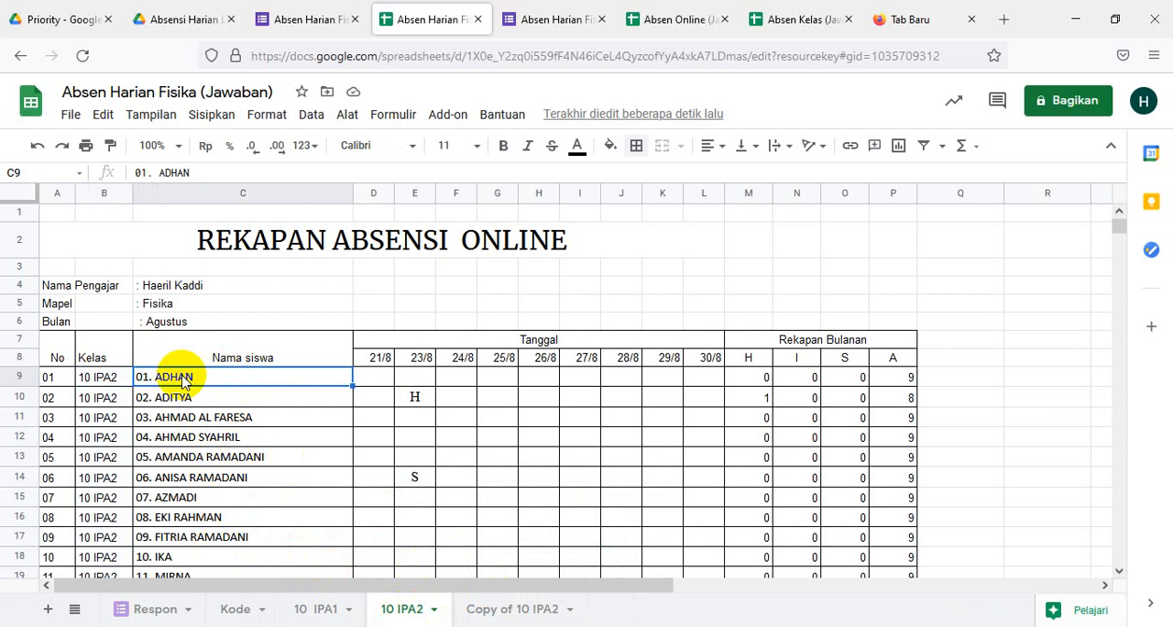
key("ctrl+v")
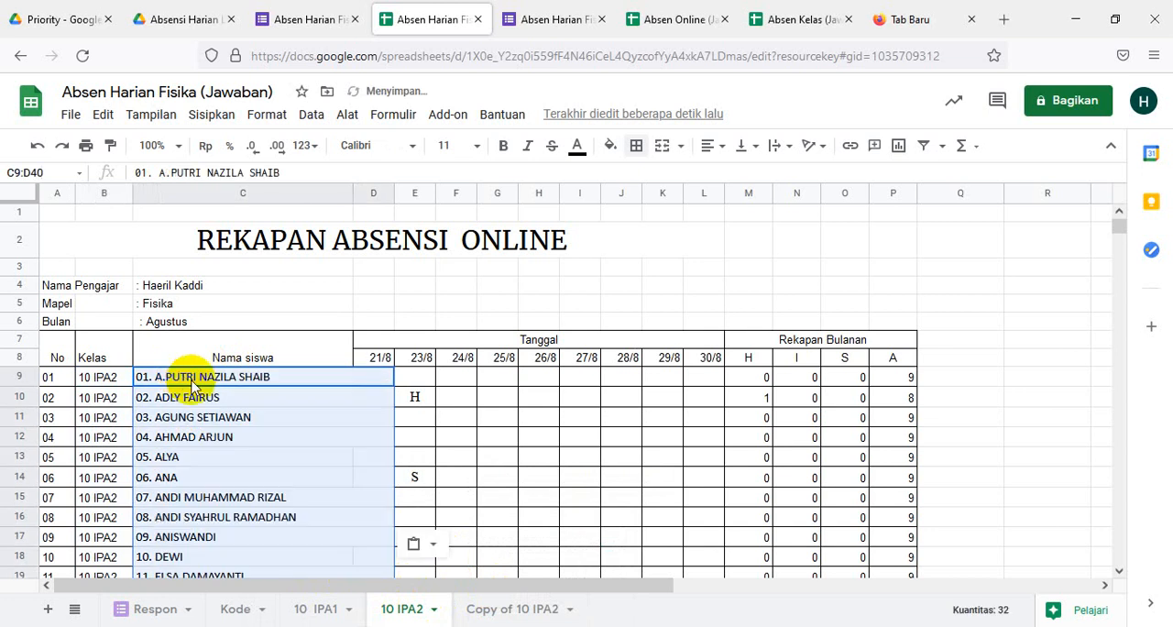
left_click(471, 462)
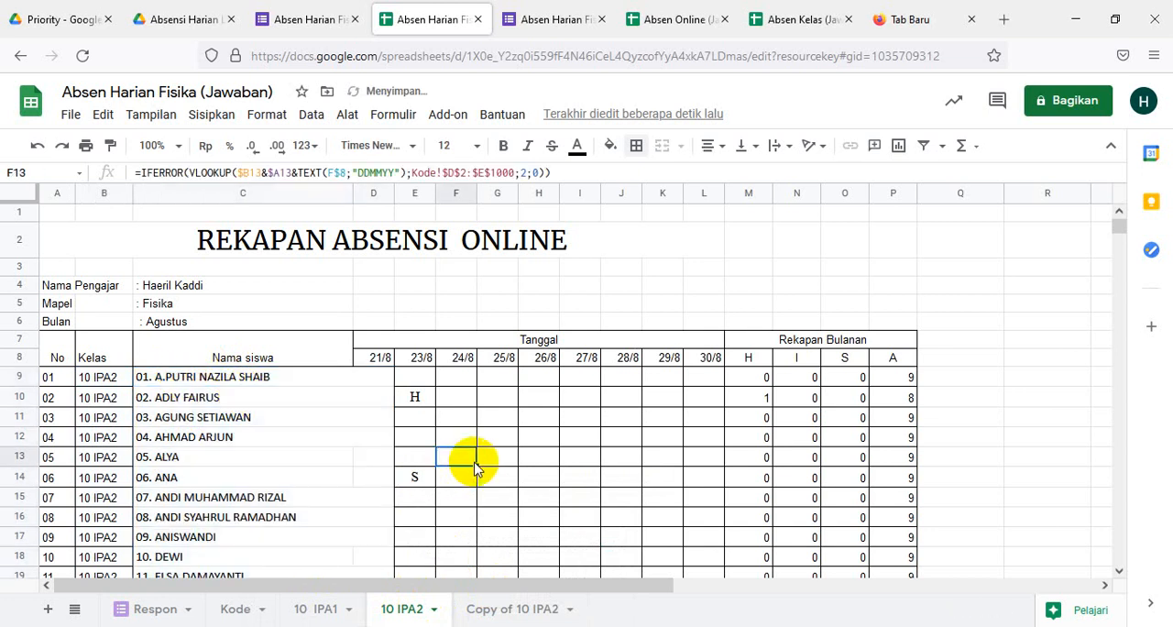
key("ctrl+z")
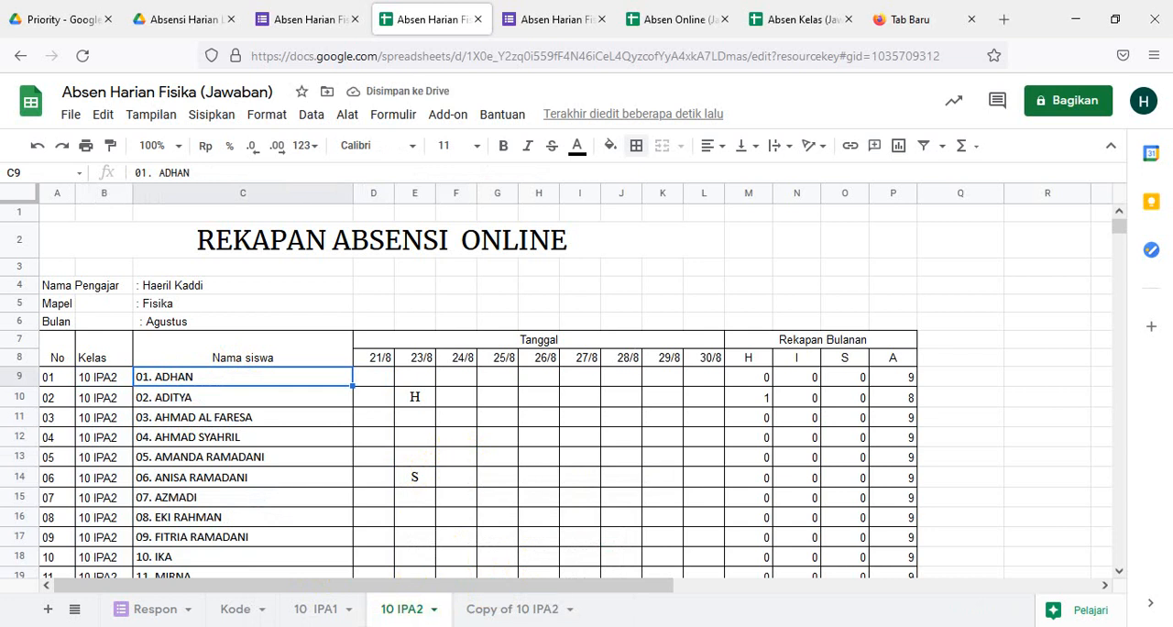
- From the KLS X sheet of the Excel workbook ABSEN SISWA TP 2021-2022 SEMESTER 1, copy the X MIPA 2 names in U44:U75 only
mouse_move(497, 606)
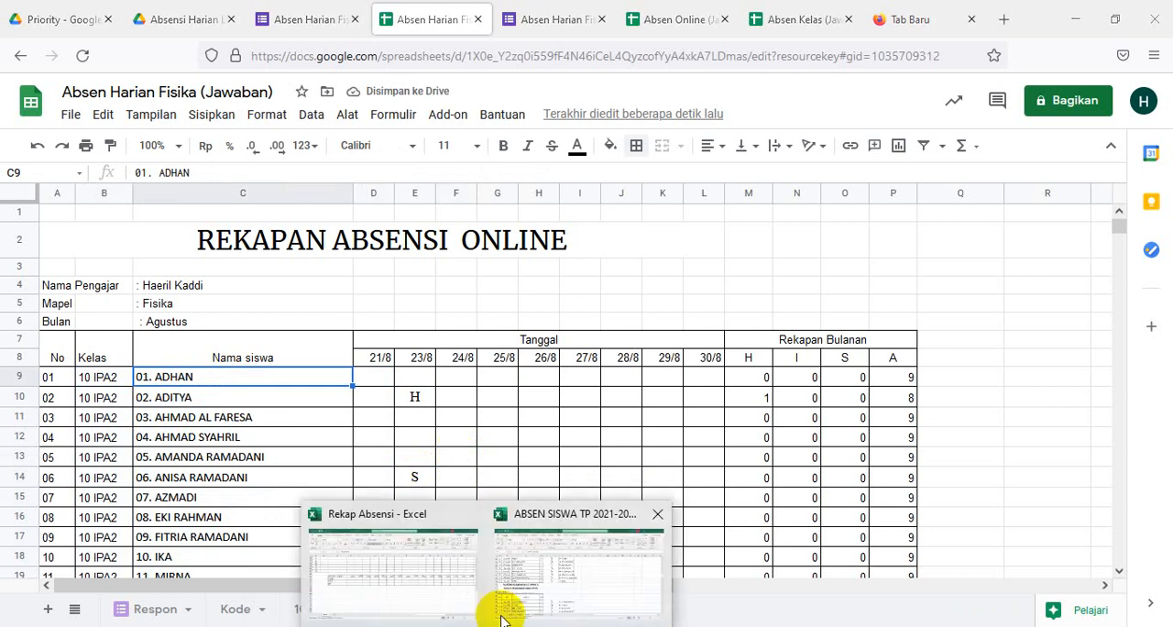
left_click(562, 548)
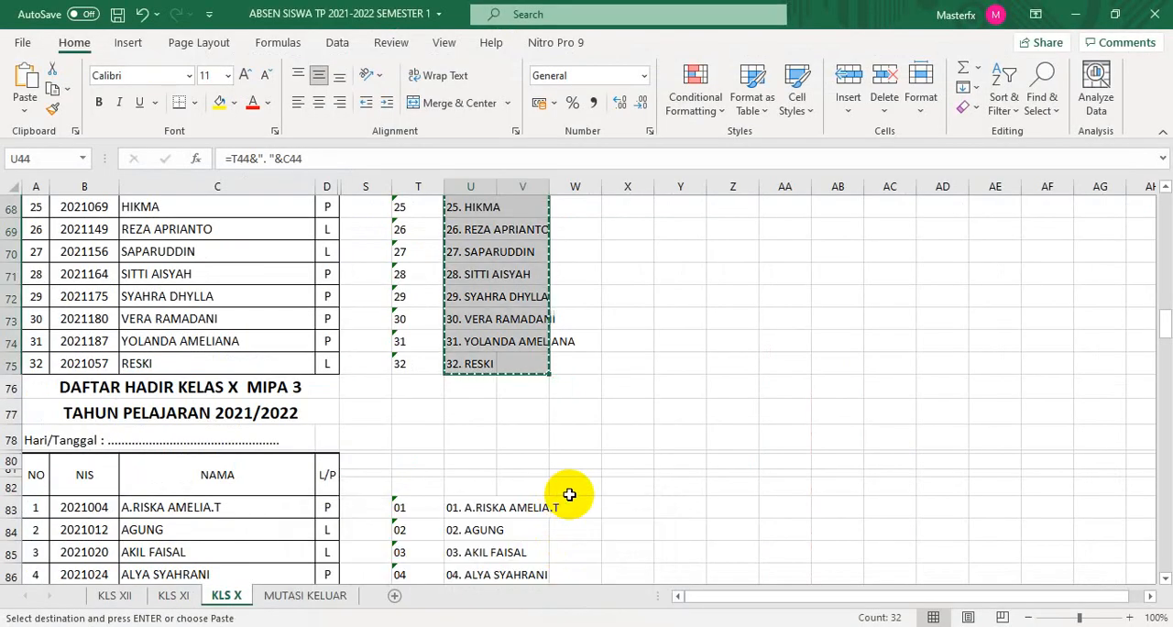
scroll(569, 494, "up", 10)
left_click_drag(656, 356, 658, 379)
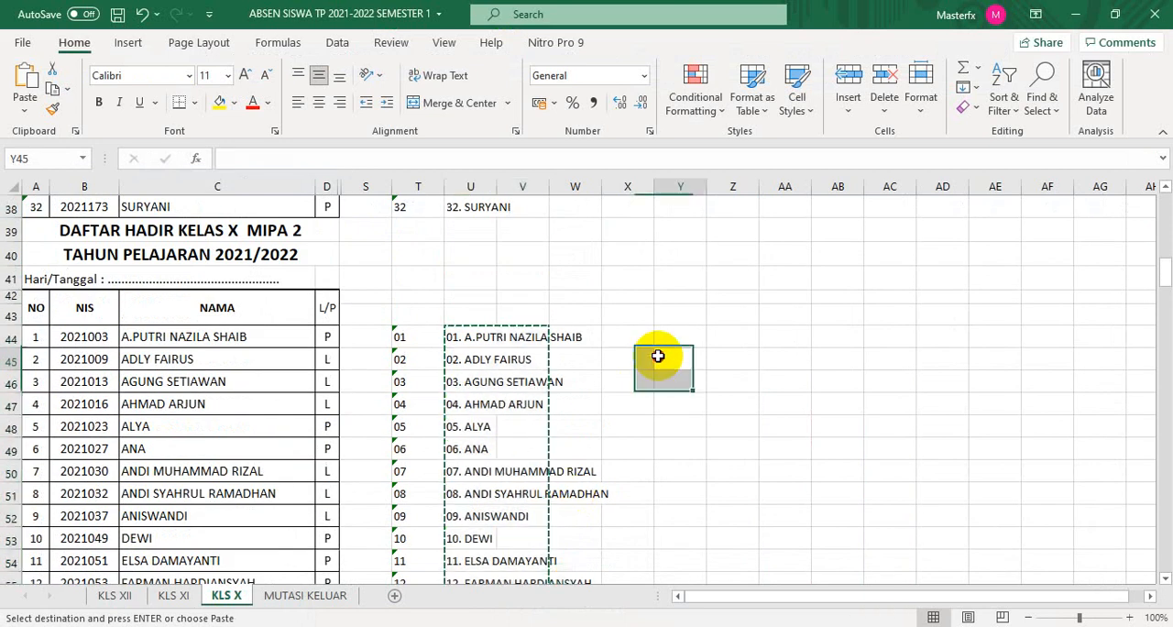
left_click_drag(458, 336, 469, 472)
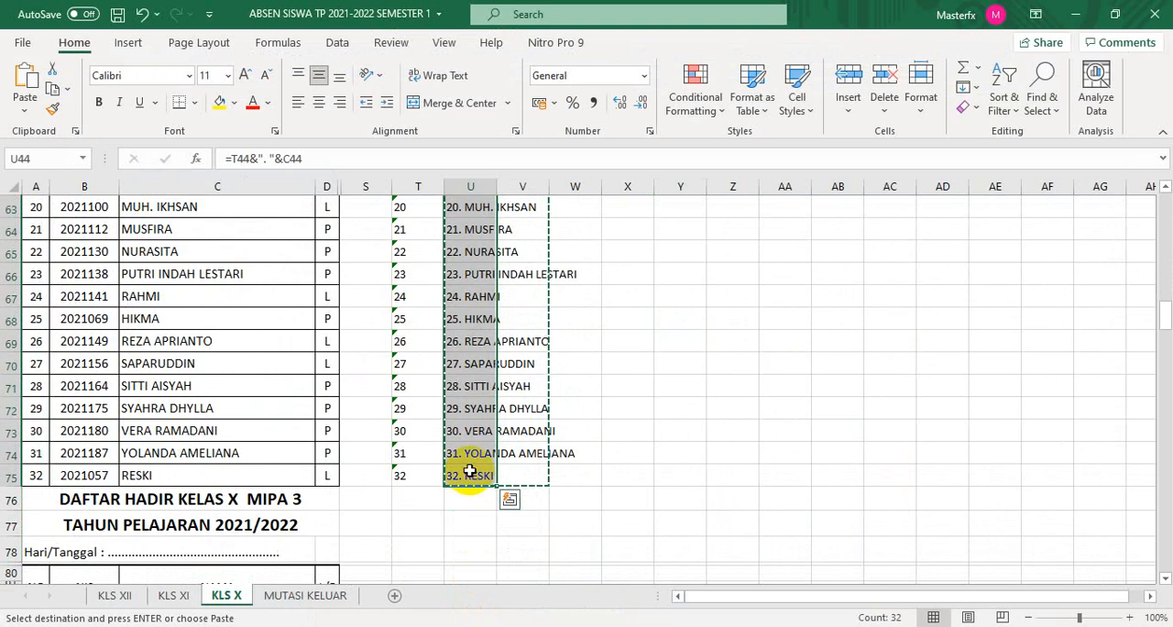
key("ctrl+c")
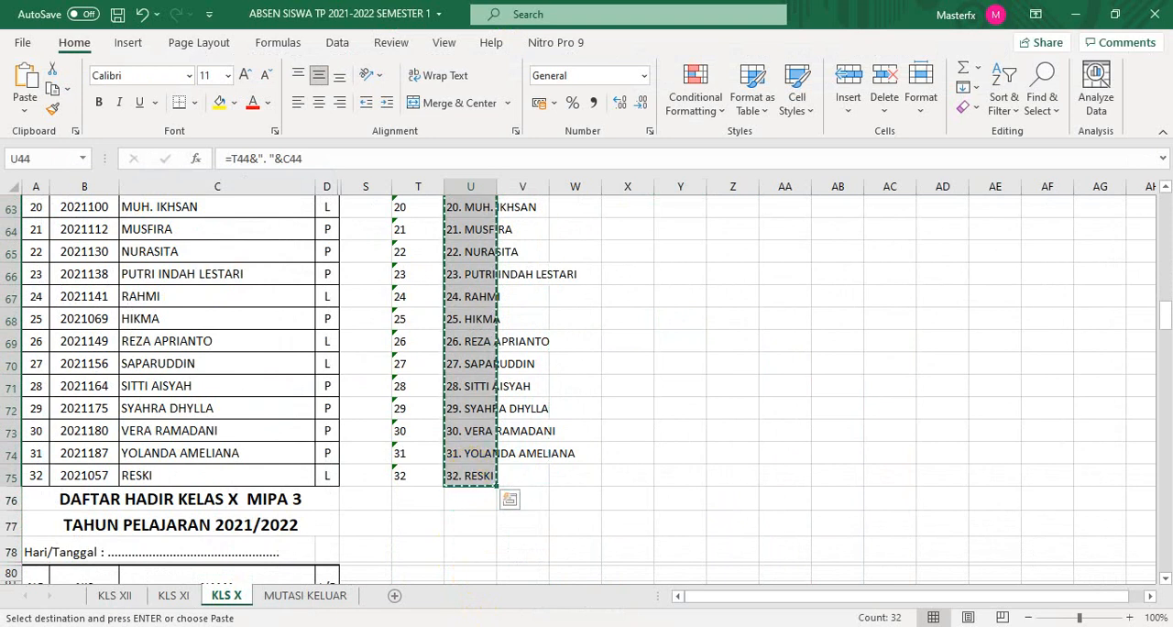
- Paste the copied X MIPA 2 student names into the Nama siswa column, C9:C40, of the 10 IPA2 sheet in Absen Harian Fisika
left_click(510, 579)
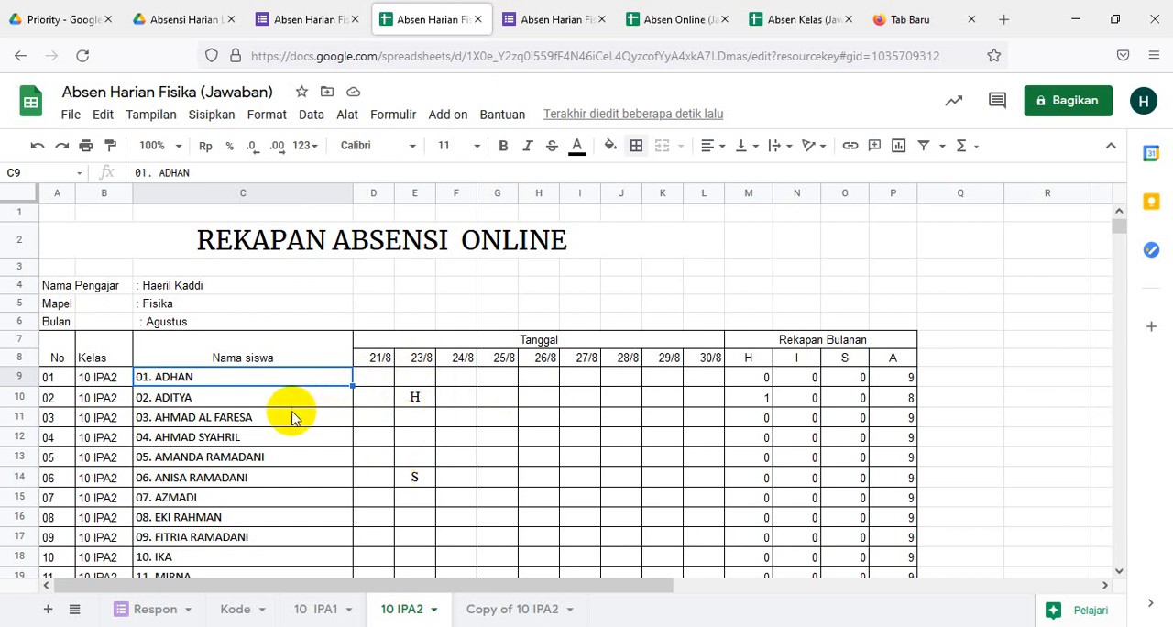
scroll(388, 473, "down", 4)
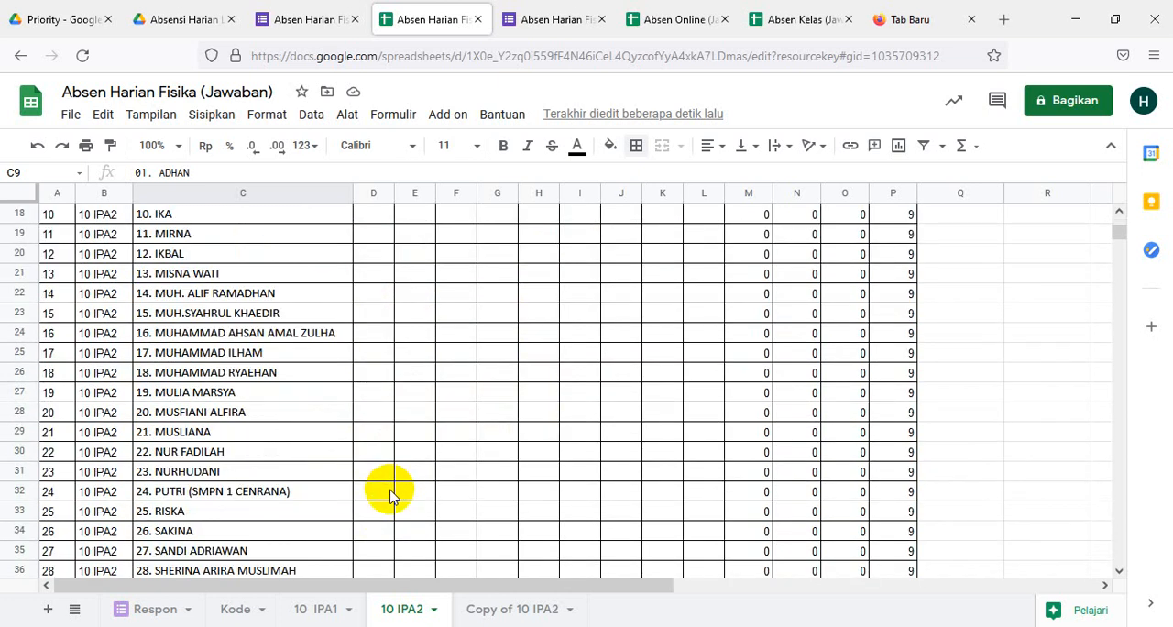
scroll(389, 495, "down", 2)
scroll(385, 532, "down", 2)
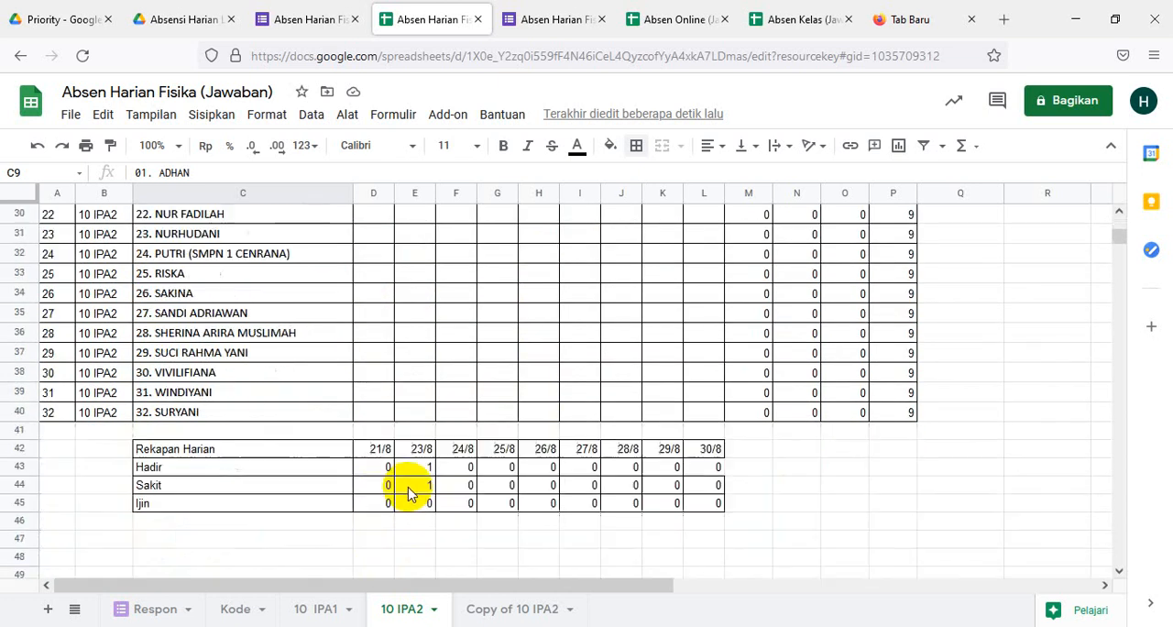
scroll(404, 486, "up", 7)
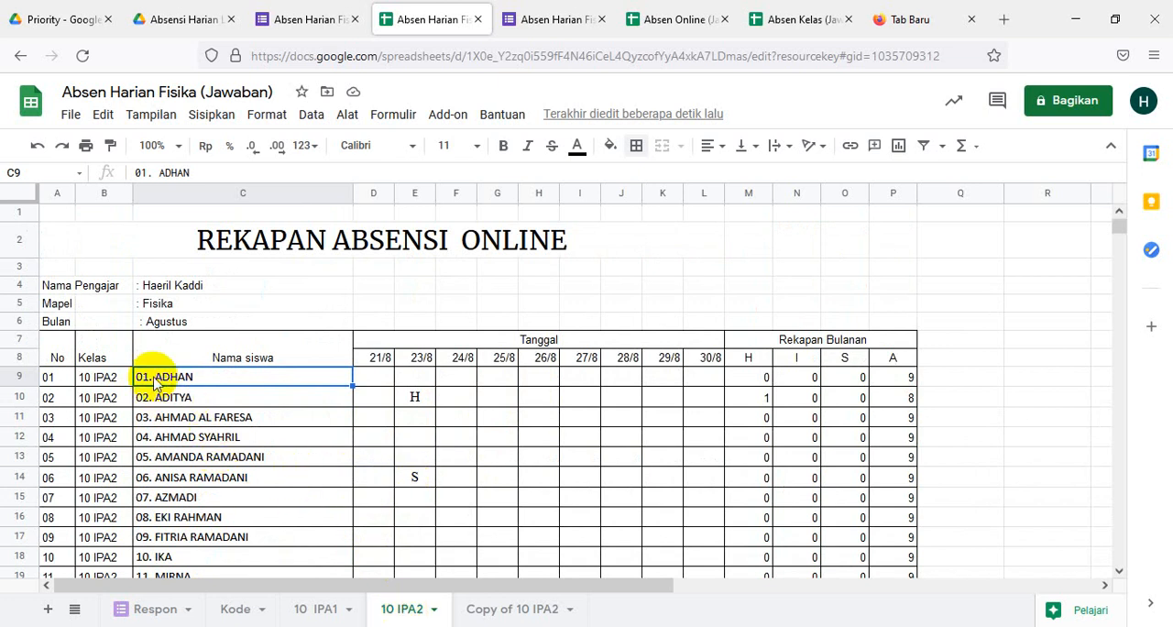
key("ctrl+v")
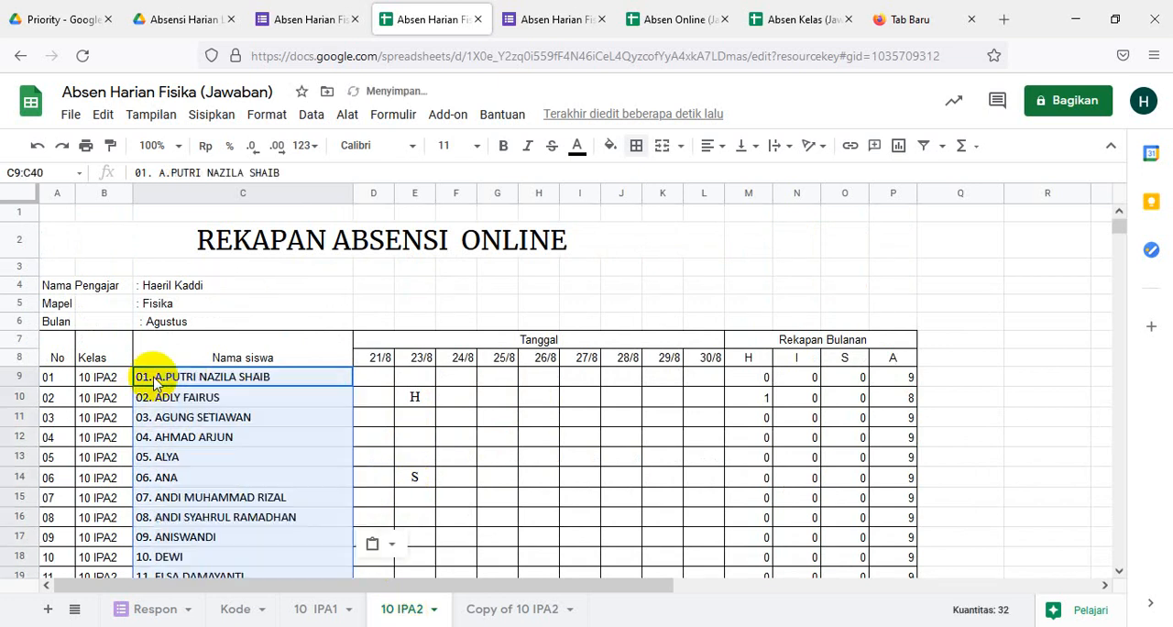
left_click(499, 429)
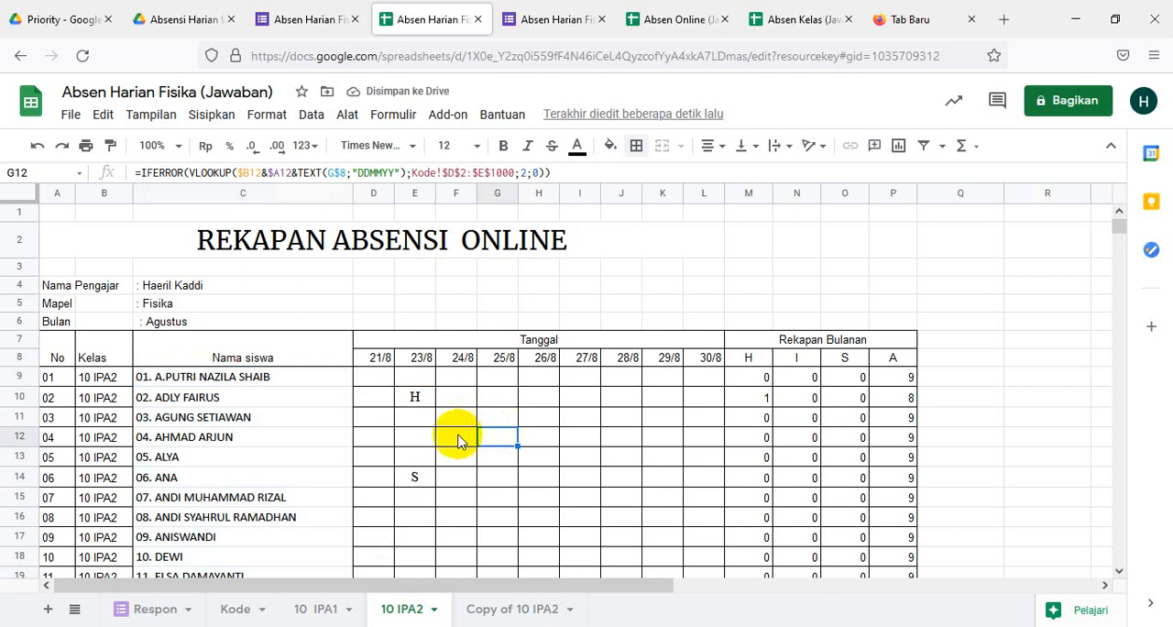
scroll(520, 449, "down", 5)
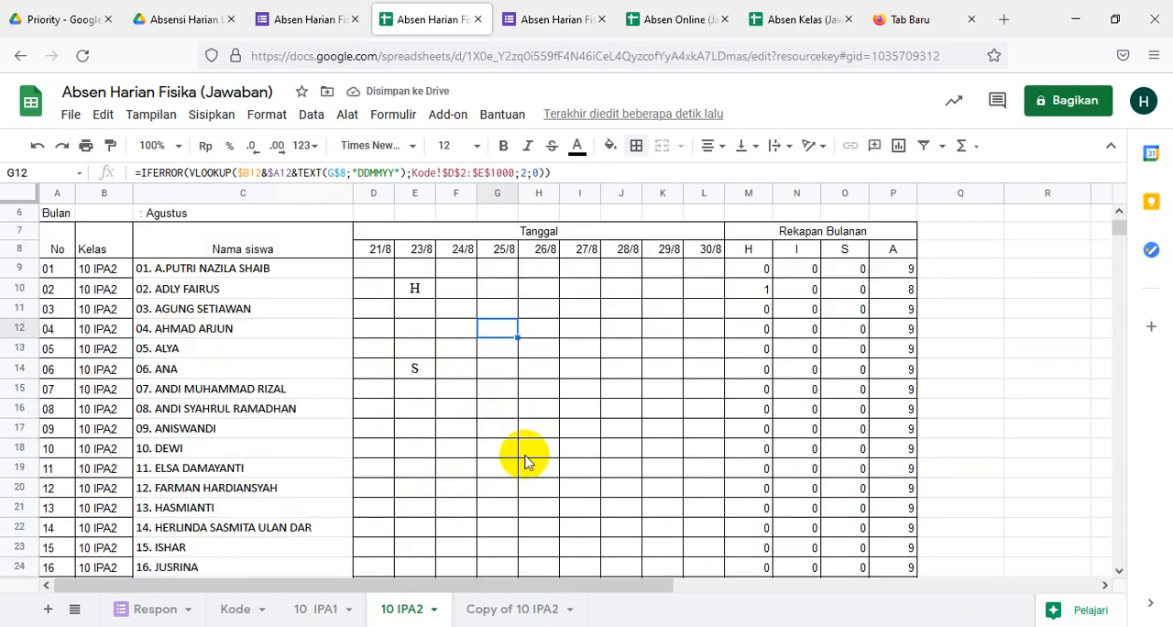
- On the Copy of 10 IPA2 sheet, change the class of the first two students, in B9 and B10, to 10 IPA3
left_click(499, 609)
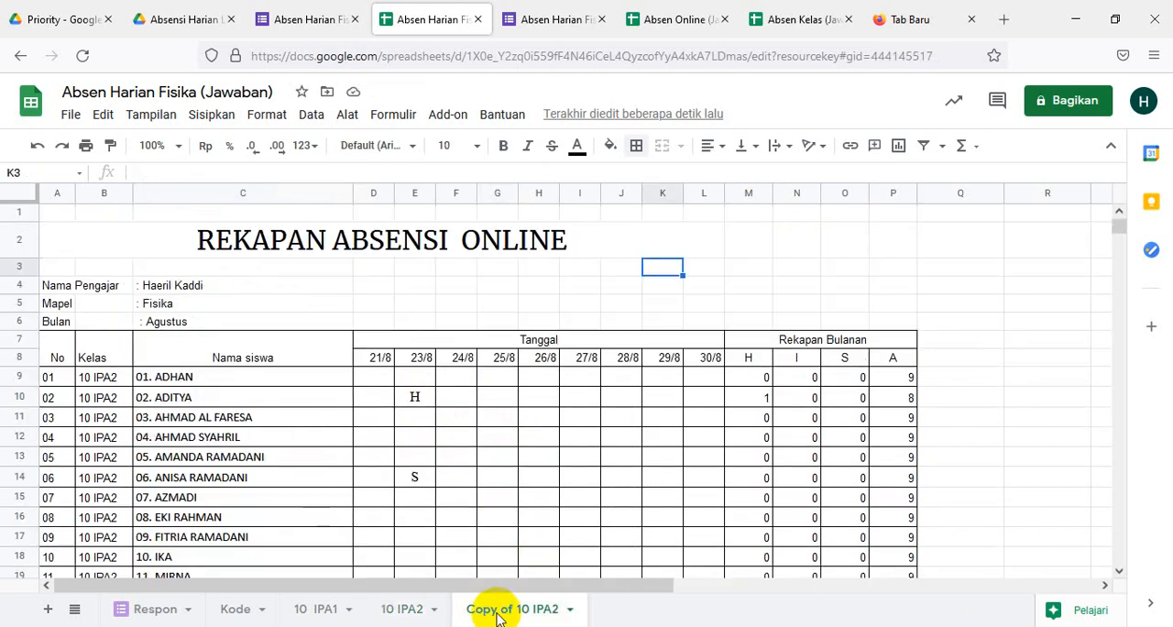
left_click(99, 376)
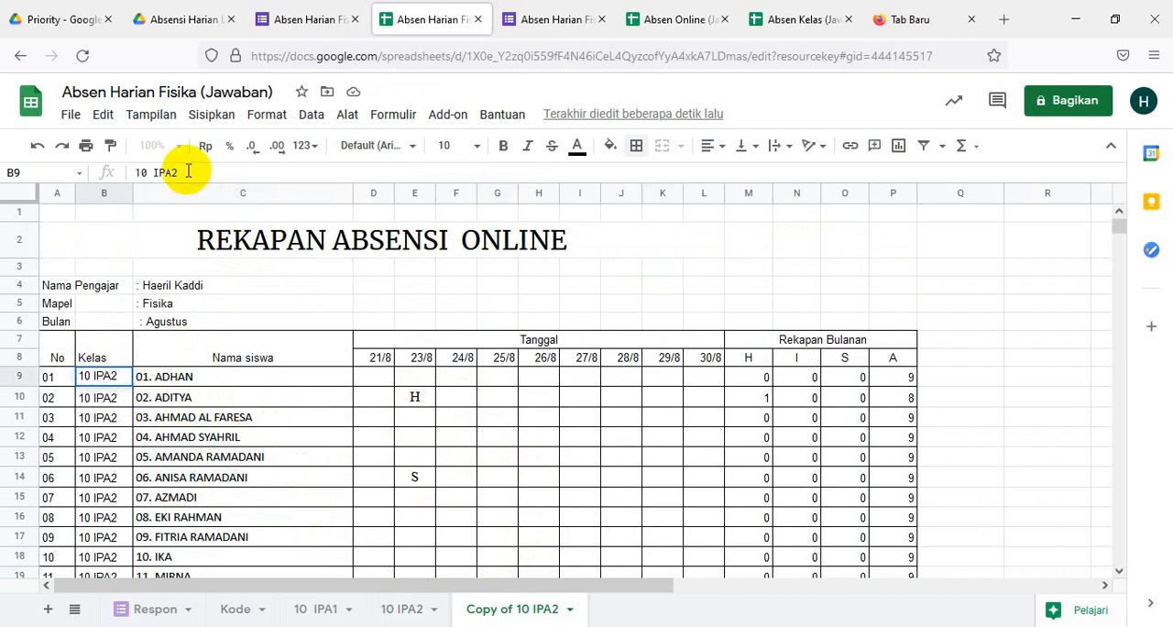
type("10 IPA3")
left_click(165, 437)
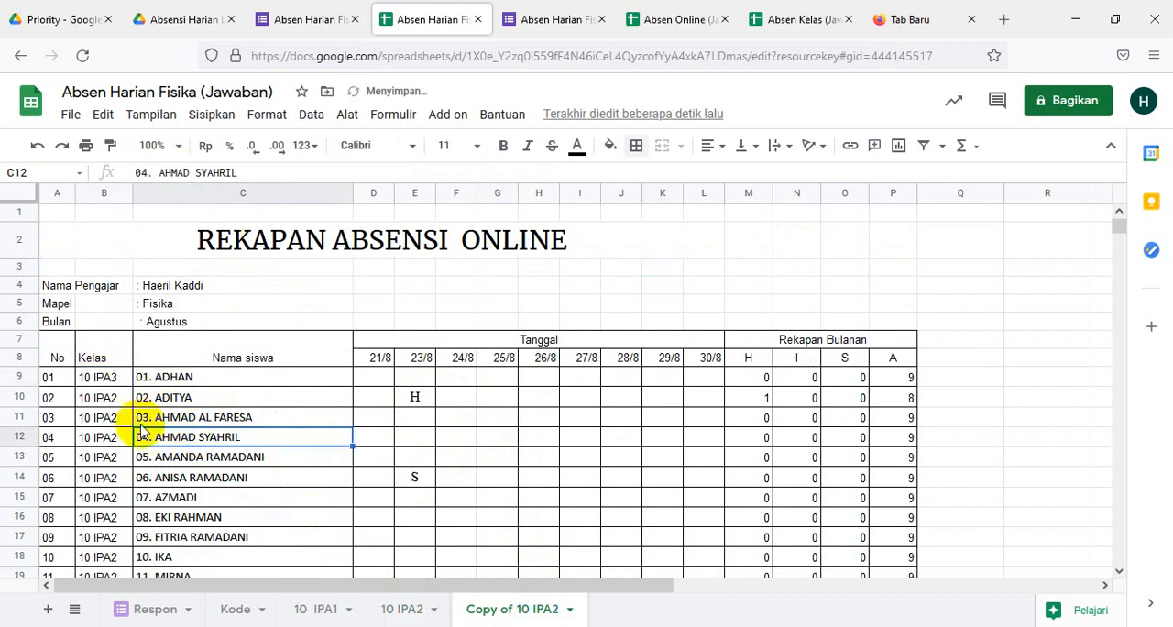
left_click(105, 396)
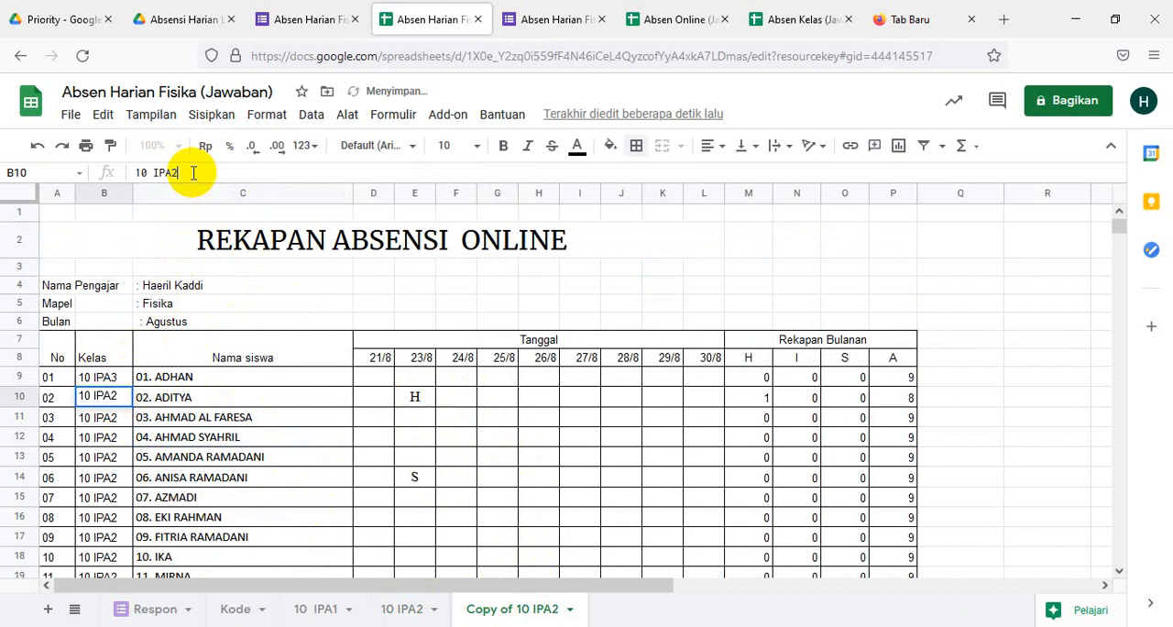
left_click(196, 437)
- Fill the 10 IPA3 class value from B9:B10 down the Kelas column through B40
left_click(91, 379)
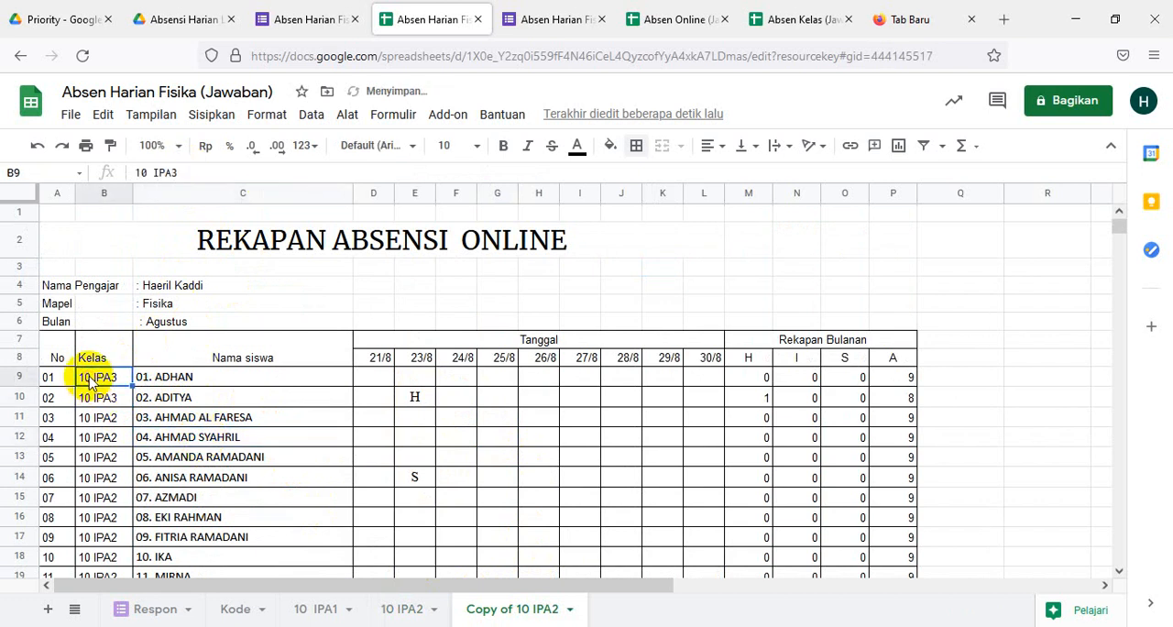
key("shift+Down")
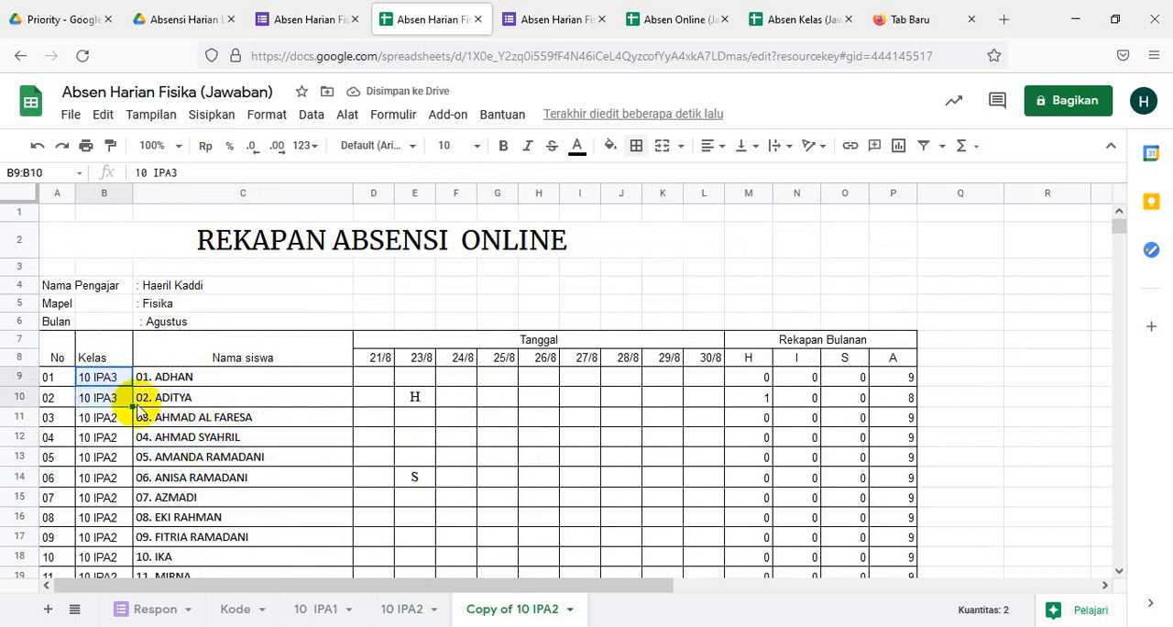
left_click_drag(132, 408, 120, 449)
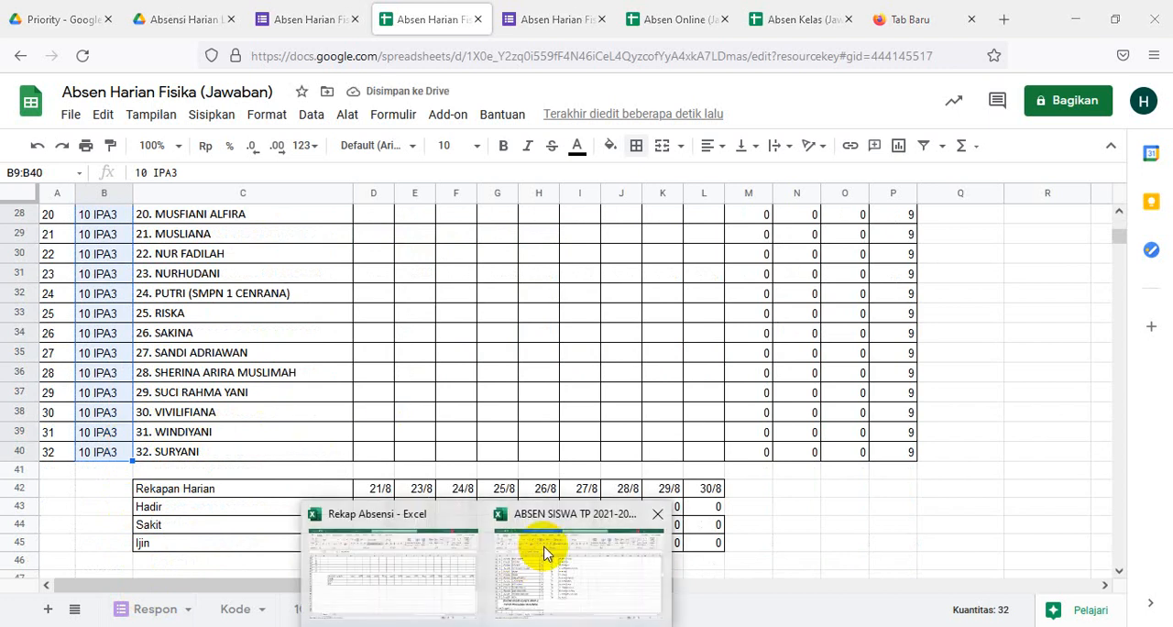
- From the KLS X sheet of the Excel workbook ABSEN SISWA TP 2021-2022 SEMESTER 1, copy the numbered X MIPA 3 names in U83:U112
left_click(541, 550)
scroll(582, 453, "down", 3)
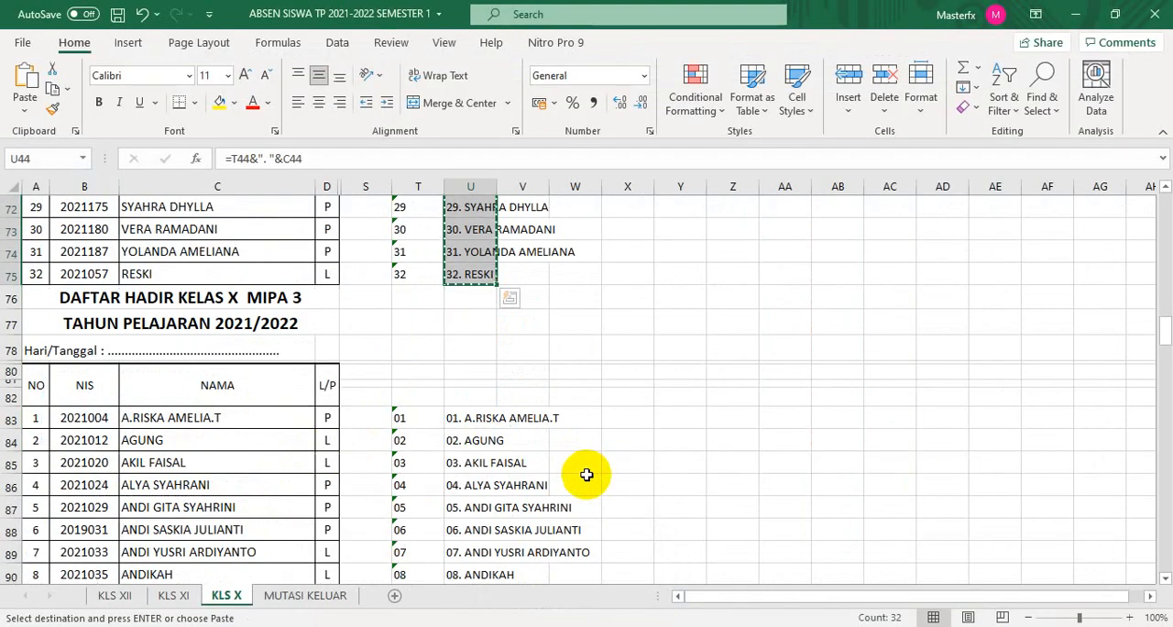
left_click(451, 417)
left_click_drag(451, 417, 470, 545)
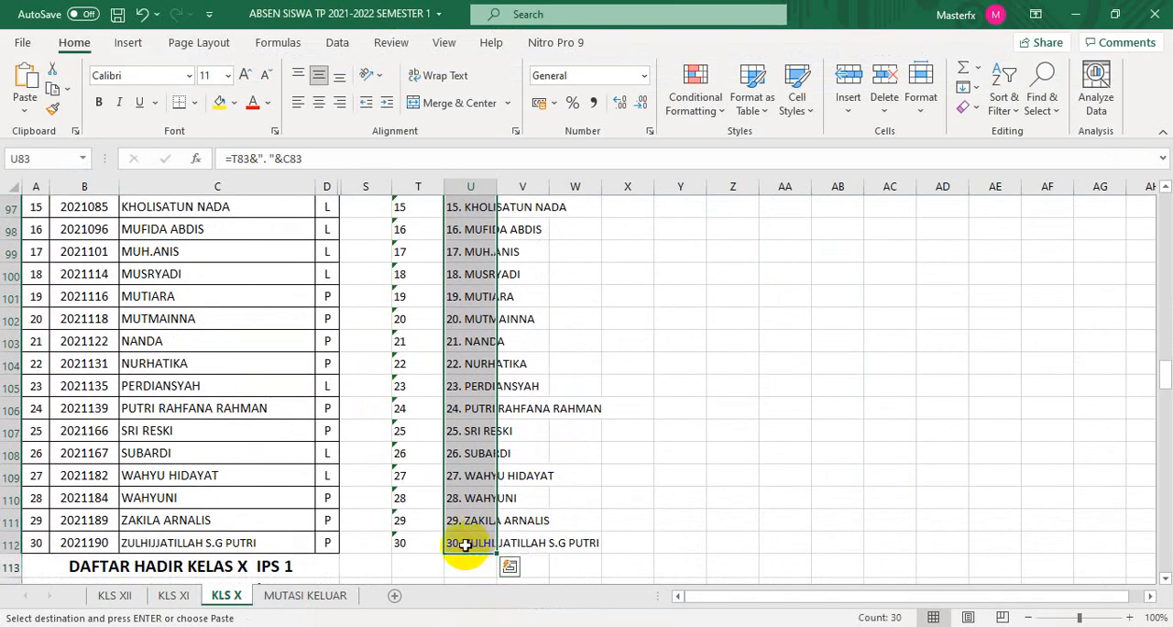
key("ctrl+c")
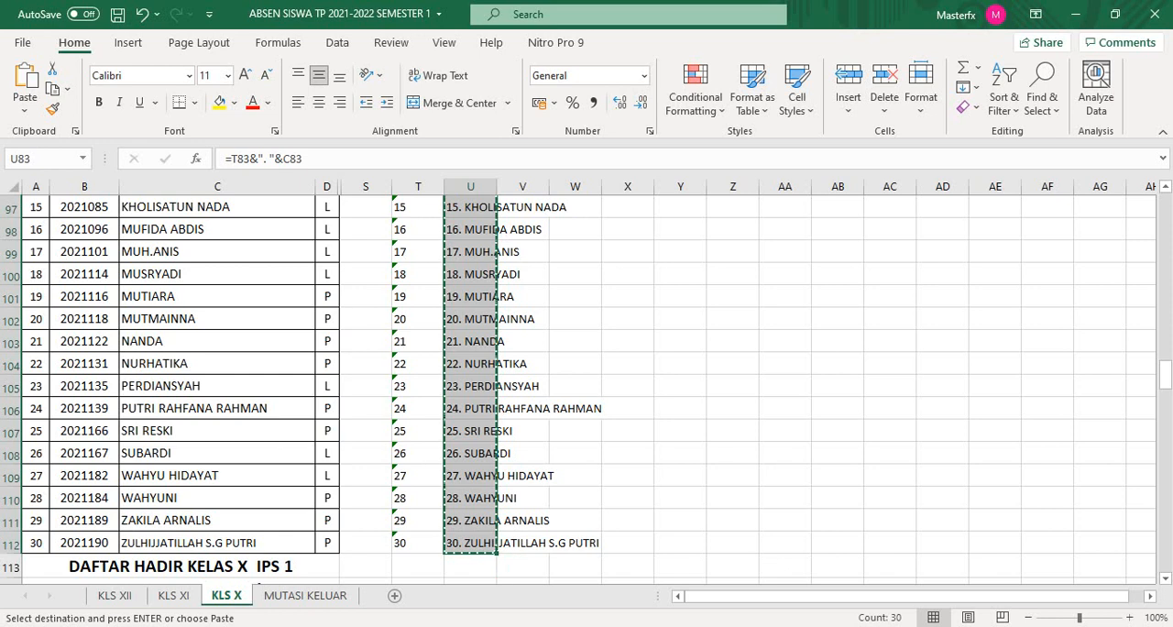
- Paste the copied X MIPA 3 student names into C9:C38 of the Copy of 10 IPA2 sheet in Absen Harian Fisika
left_click(513, 564)
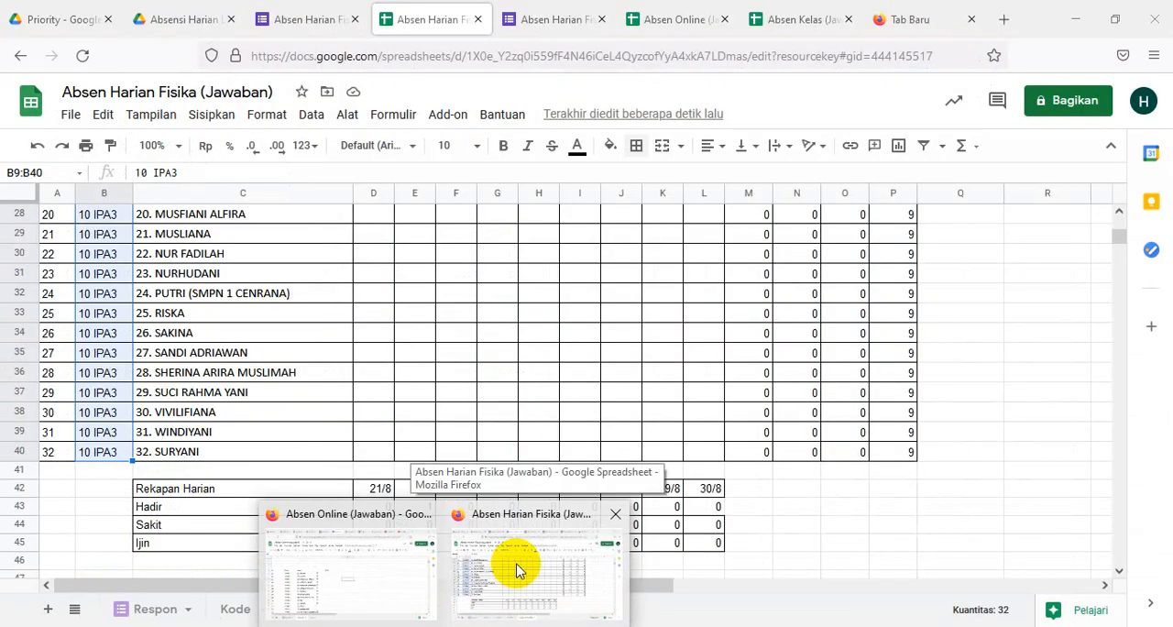
left_click(517, 566)
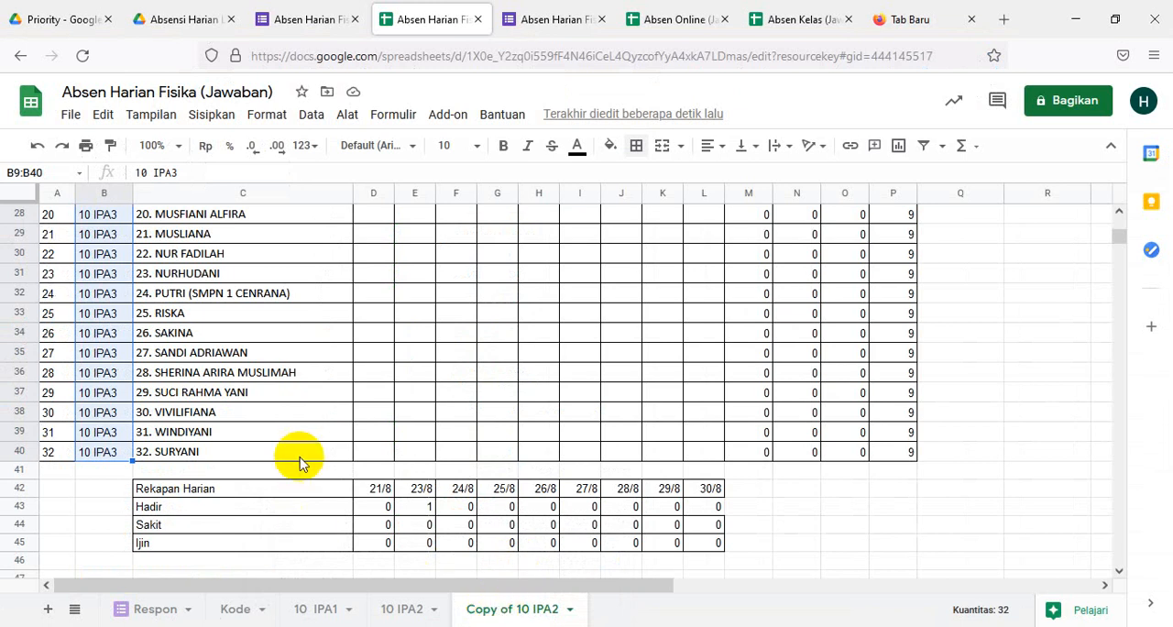
scroll(298, 458, "up", 6)
left_click(191, 383)
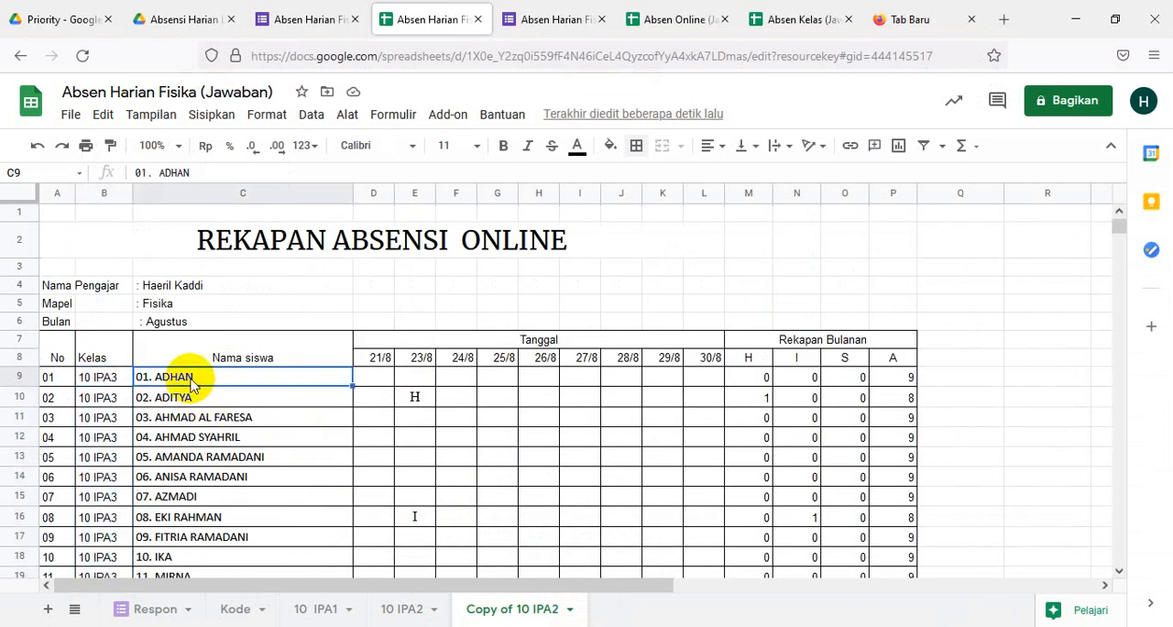
key("ctrl+v")
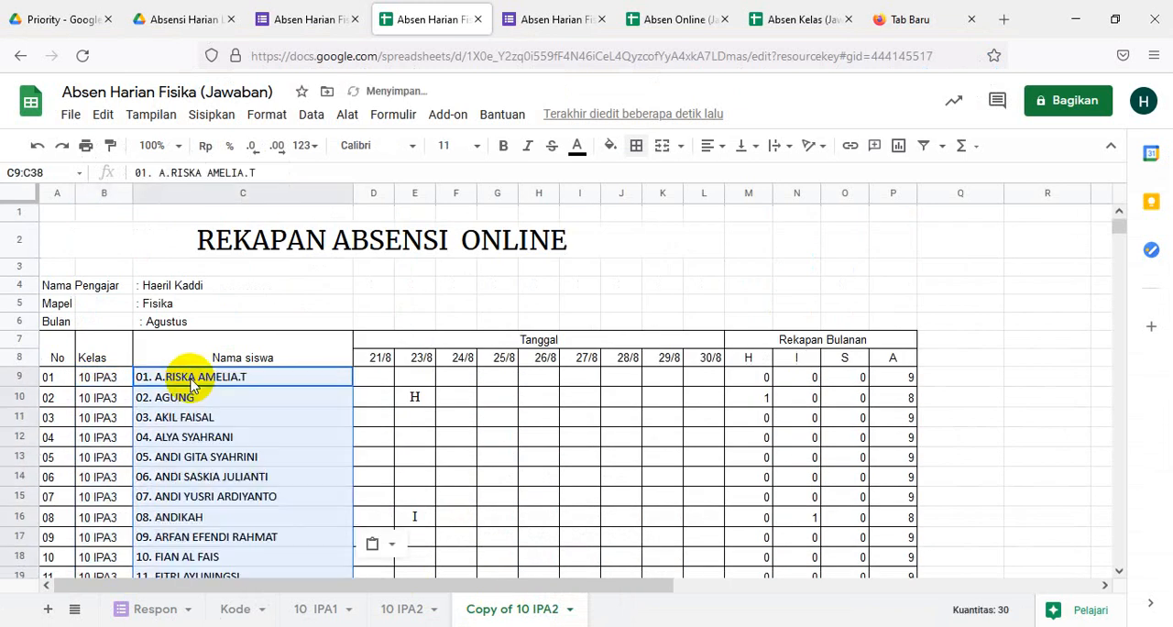
scroll(408, 445, "down", 4)
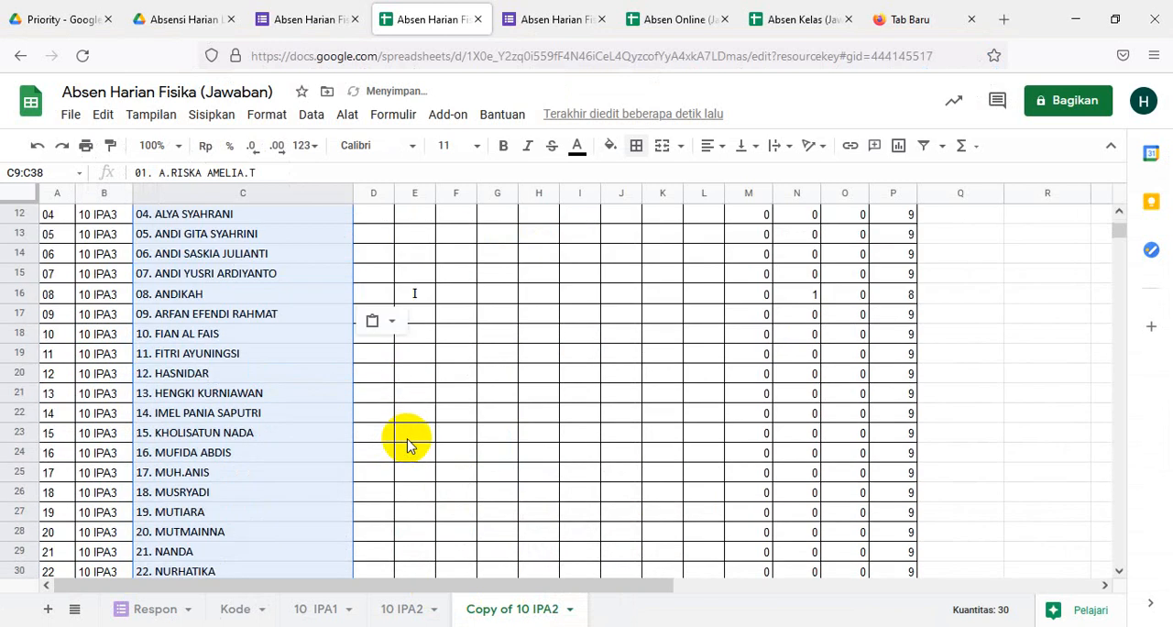
- Rename the Copy of 10 IPA2 sheet as 10 IPA3
scroll(417, 449, "down", 8)
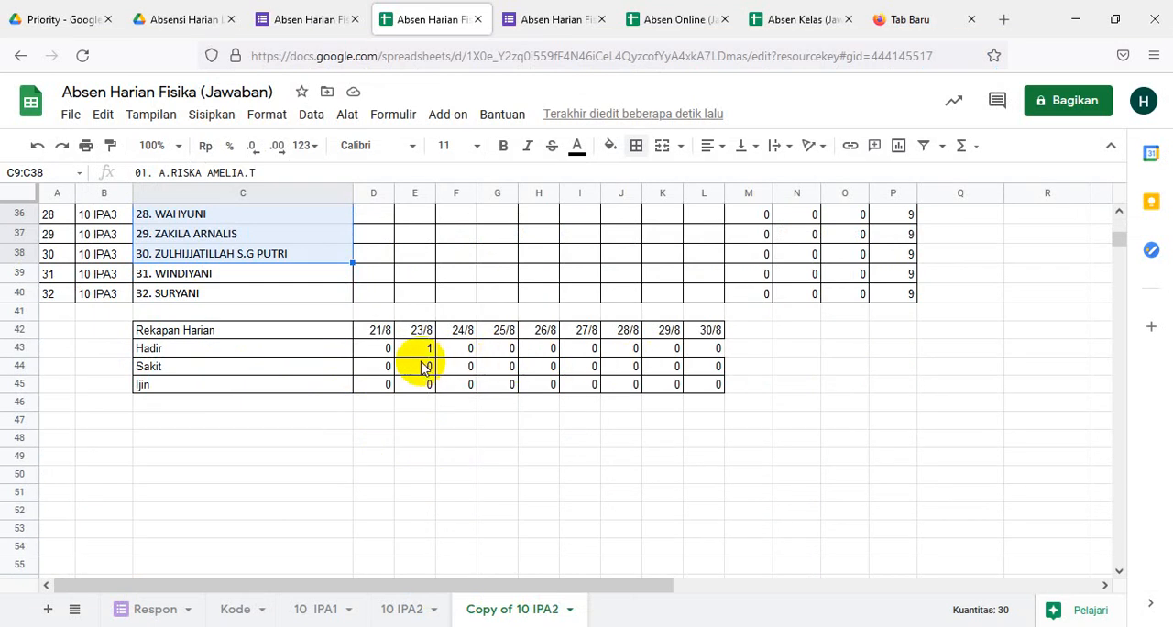
scroll(550, 522, "up", 10)
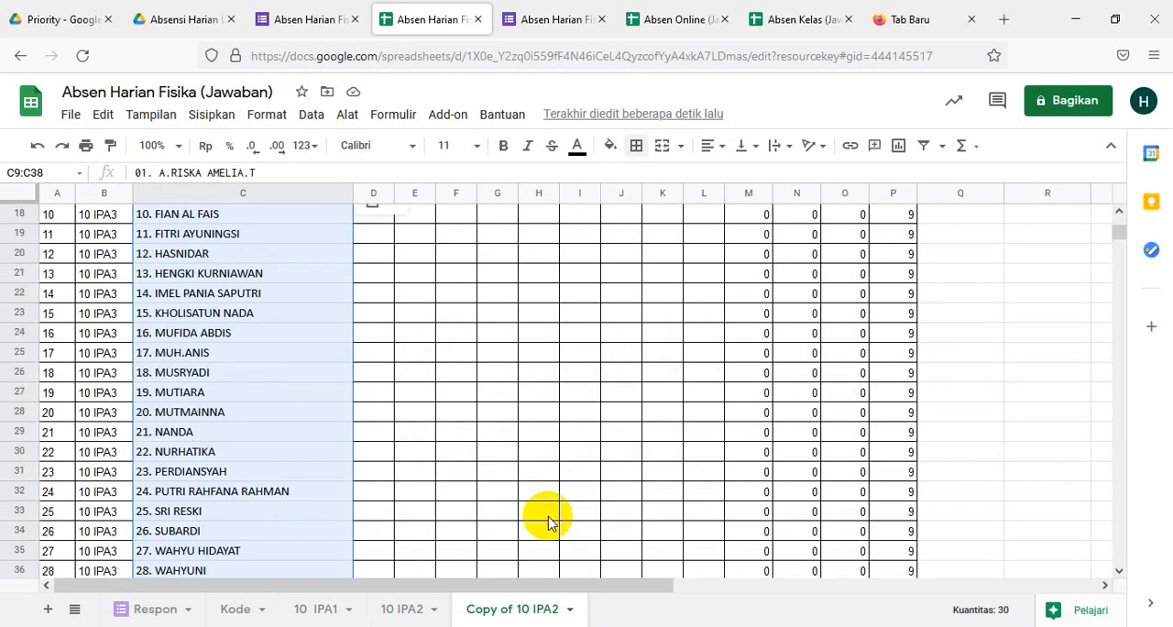
scroll(546, 519, "down", 7)
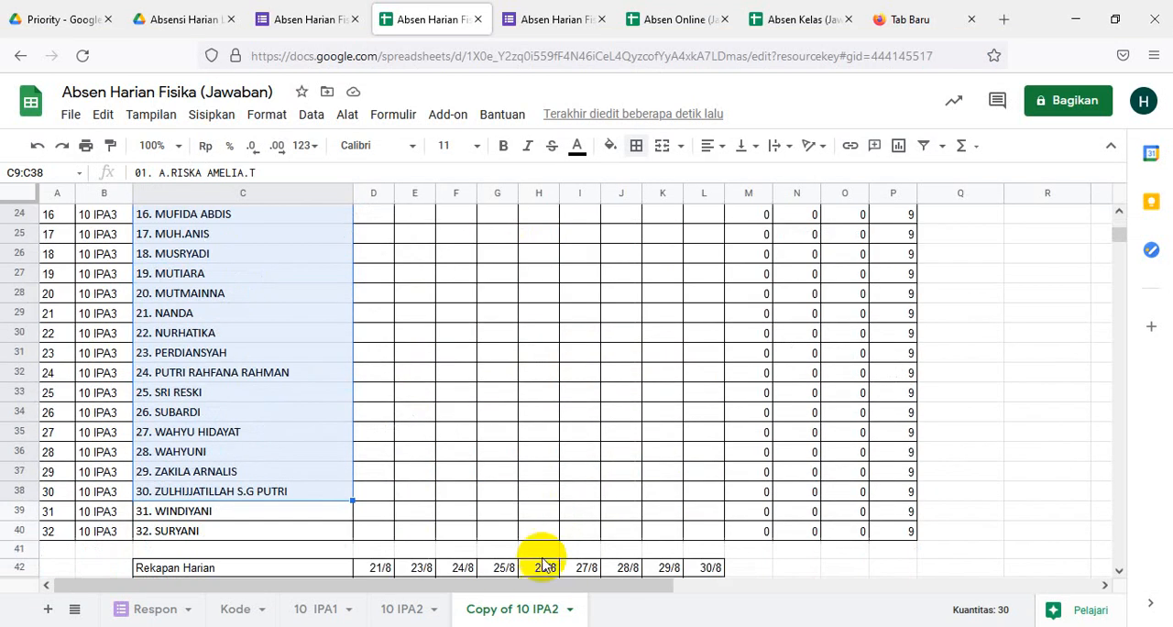
right_click(518, 615)
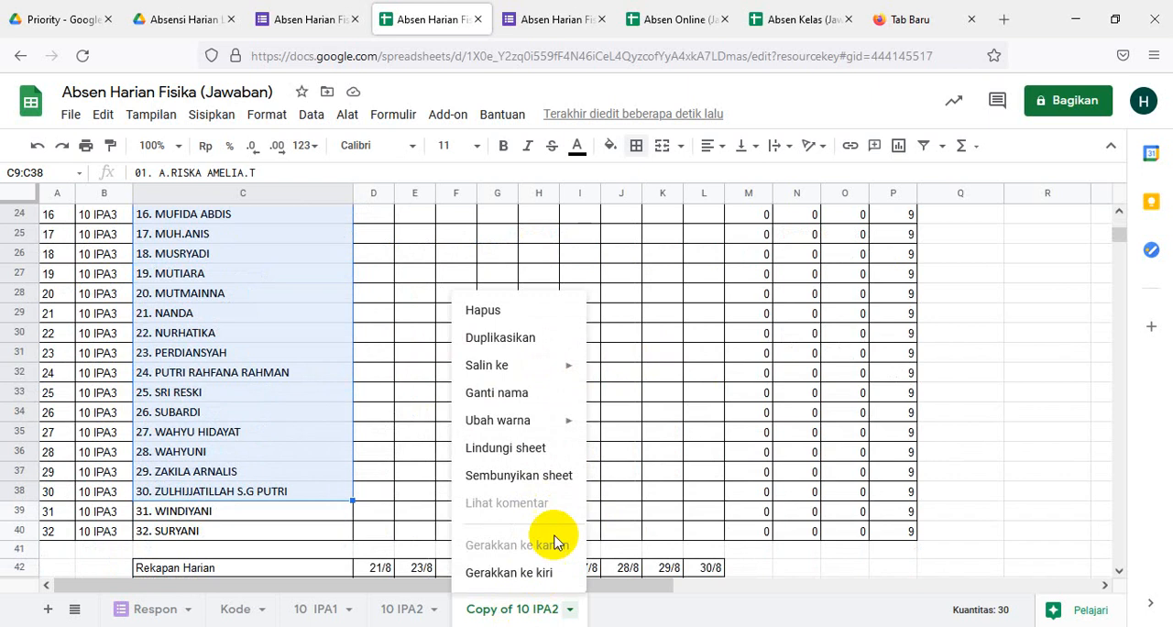
left_click(501, 394)
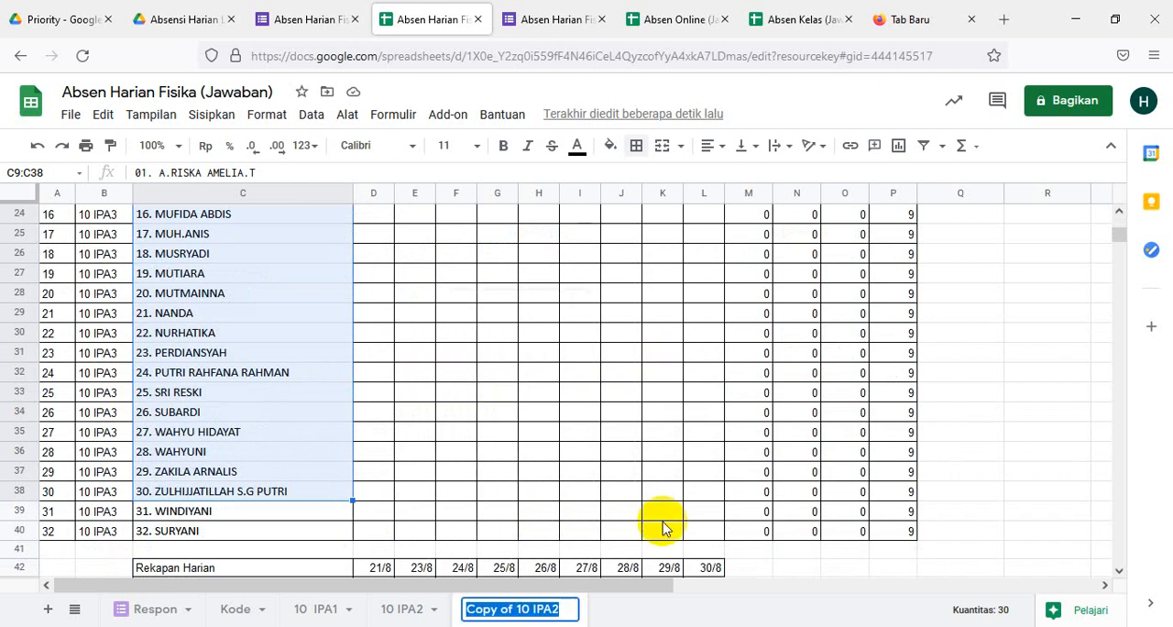
type("10 IPA3")
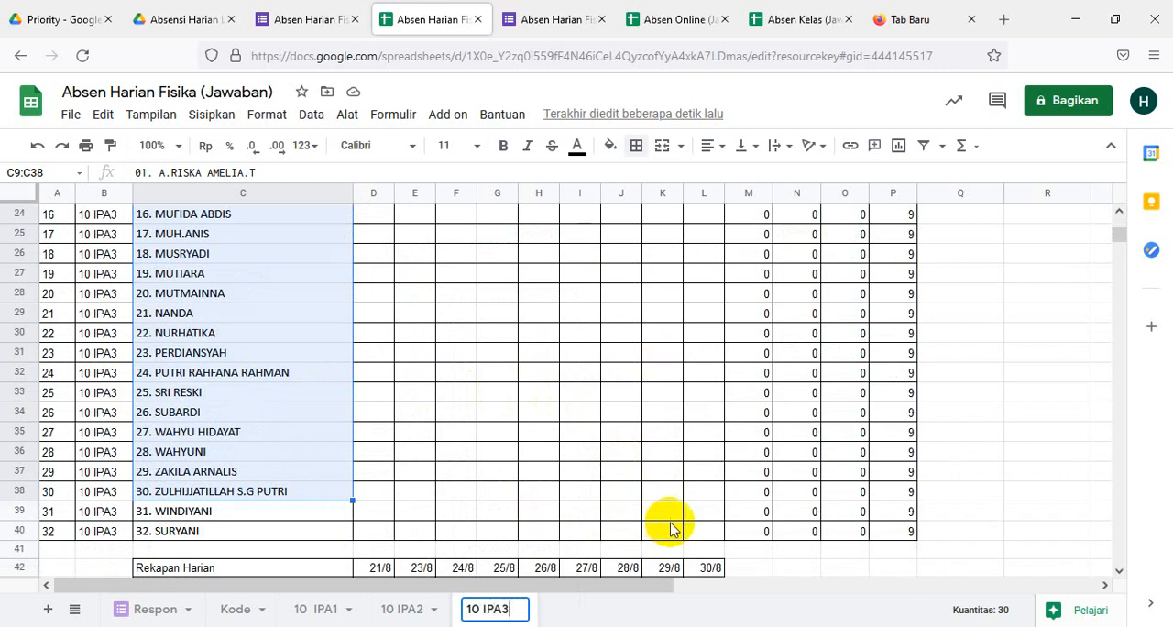
left_click(995, 432)
left_click(775, 570)
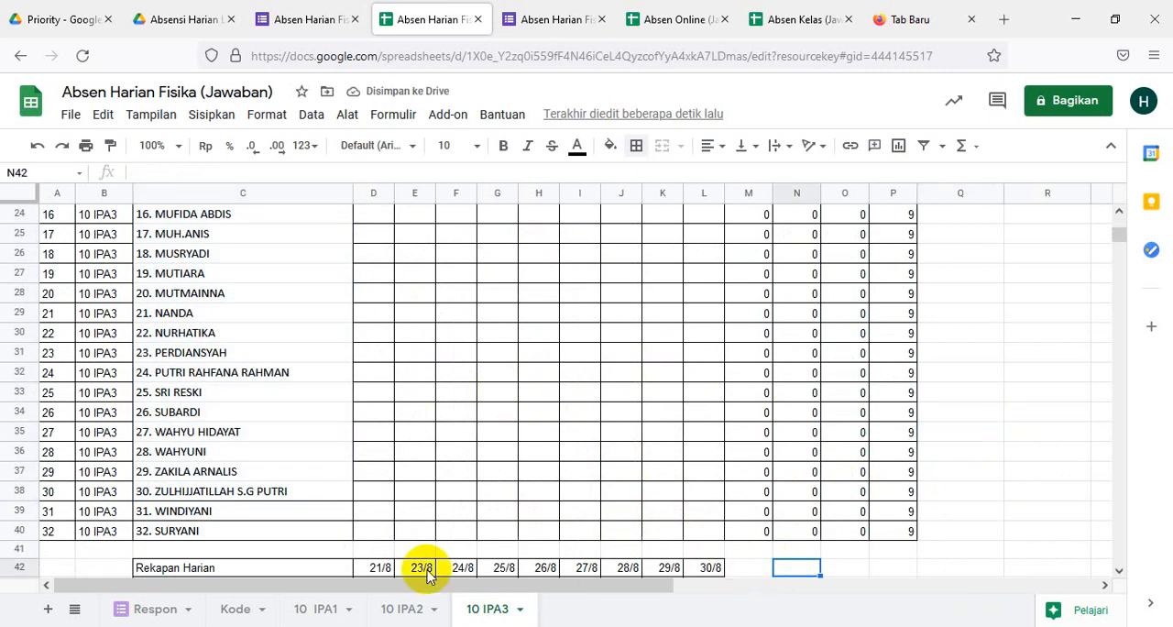
- Review the 10 IPA3 attendance recap, from its header and student rows through the monthly totals to the Rekapan Harian table
scroll(465, 553, "down", 6)
scroll(466, 553, "up", 4)
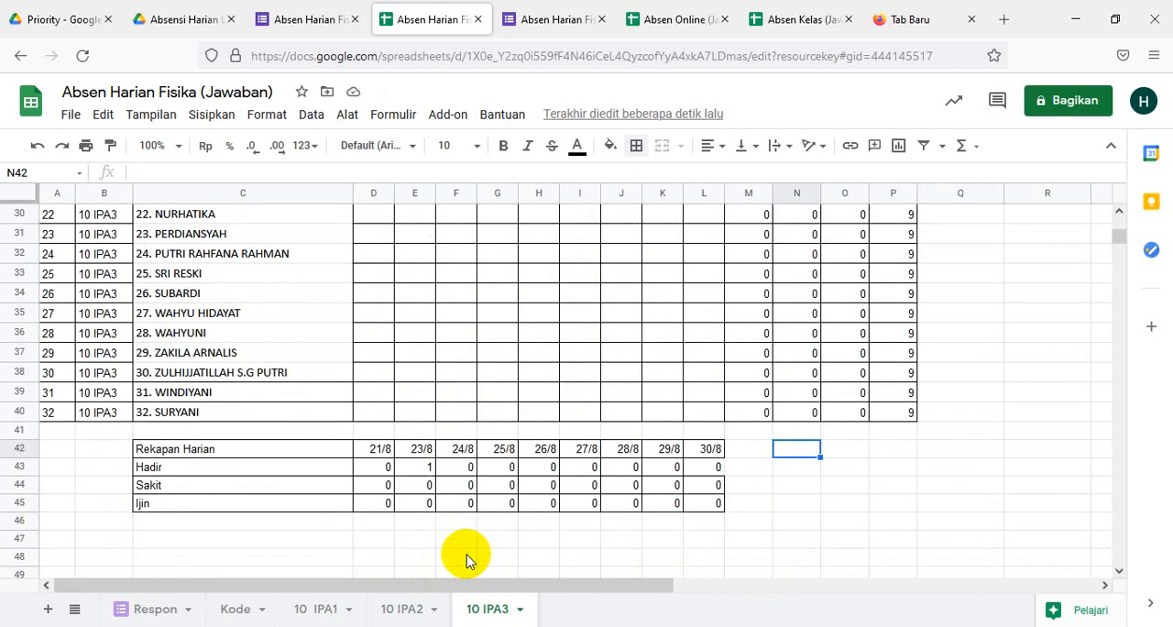
scroll(465, 552, "down", 4)
scroll(465, 559, "up", 4)
scroll(465, 559, "up", 10)
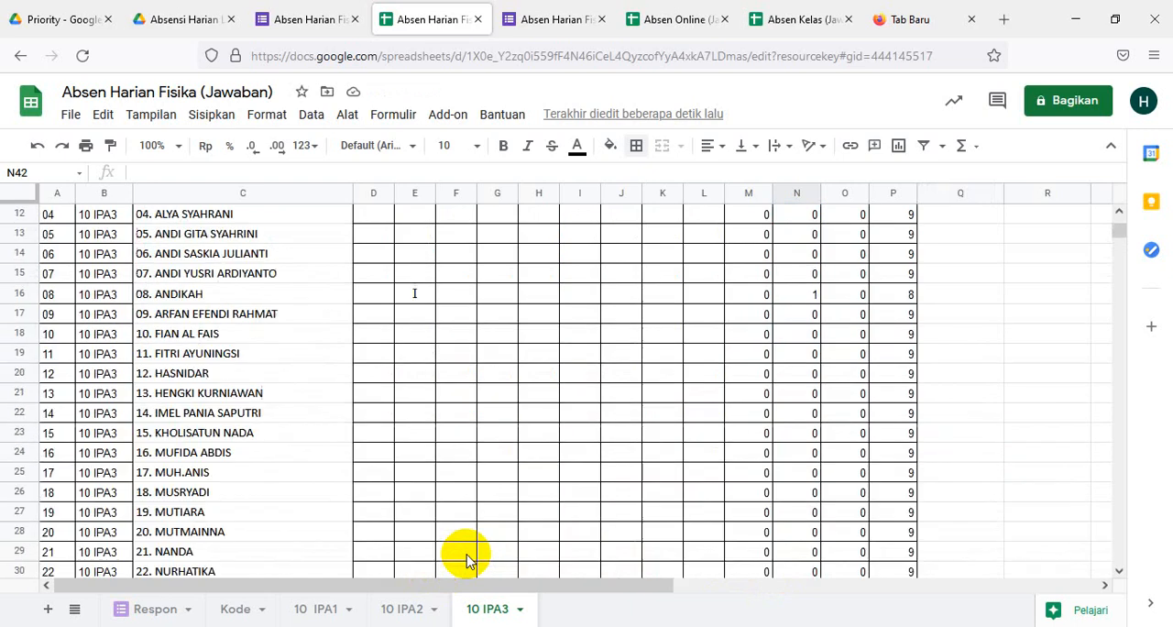
scroll(466, 559, "down", 6)
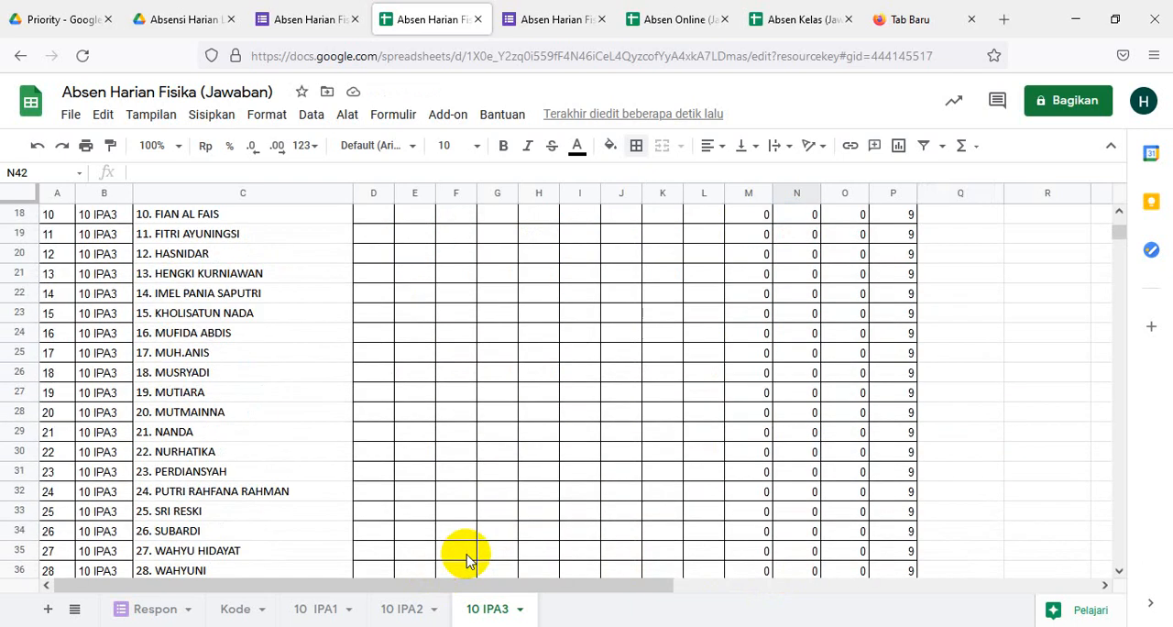
scroll(466, 559, "down", 6)
scroll(465, 559, "up", 4)
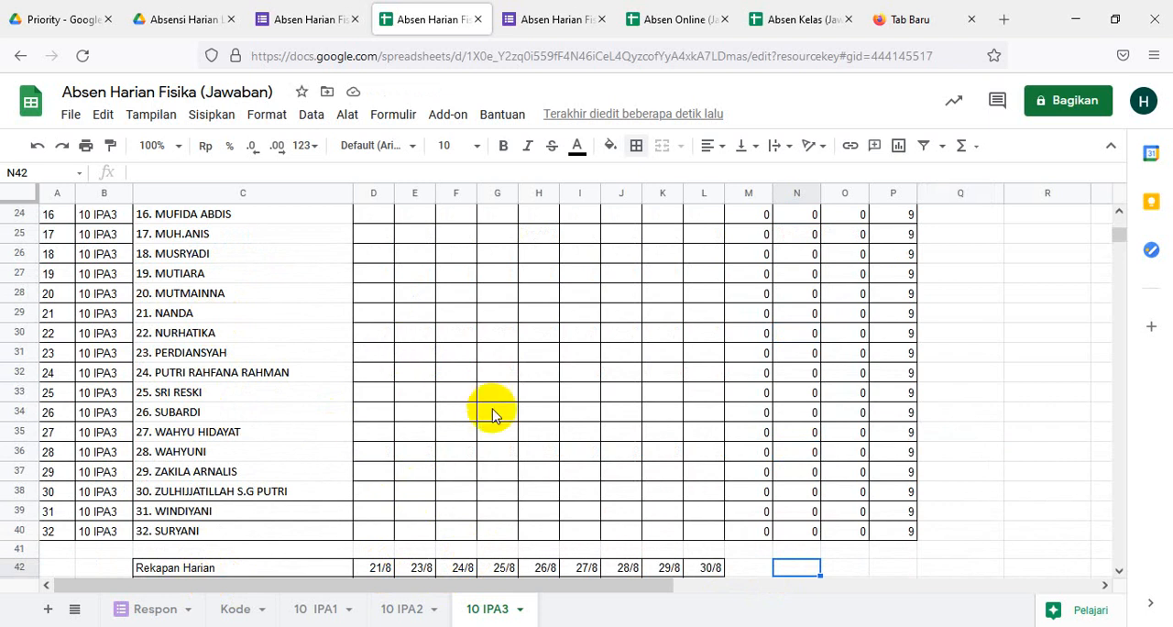
scroll(544, 440, "up", 8)
scroll(544, 440, "down", 6)
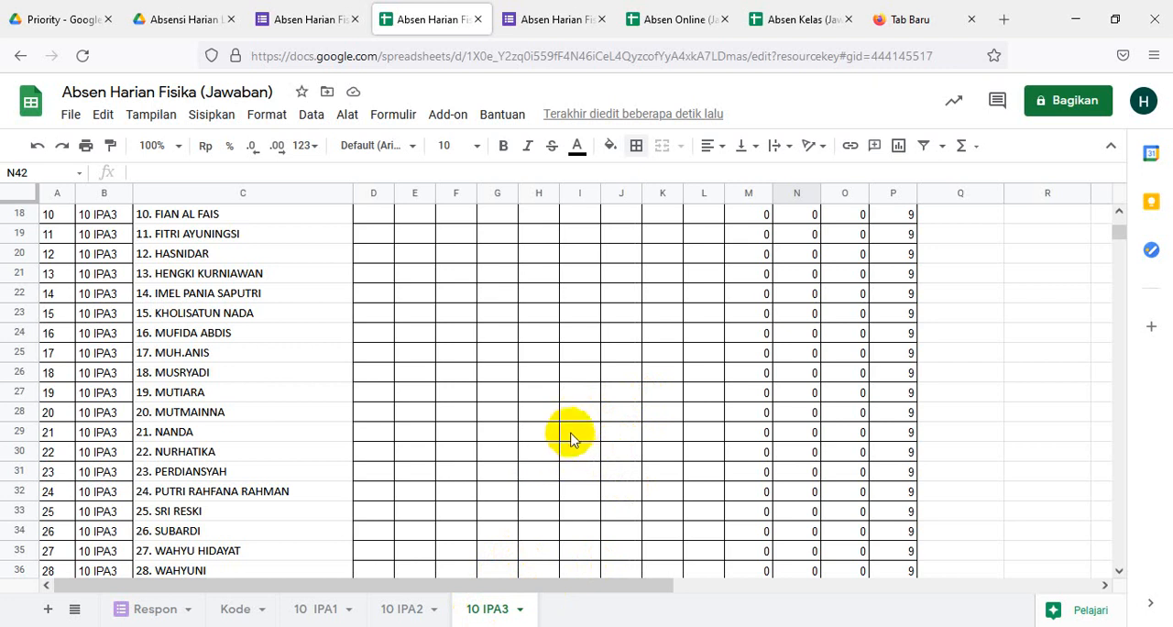
scroll(573, 444, "down", 4)
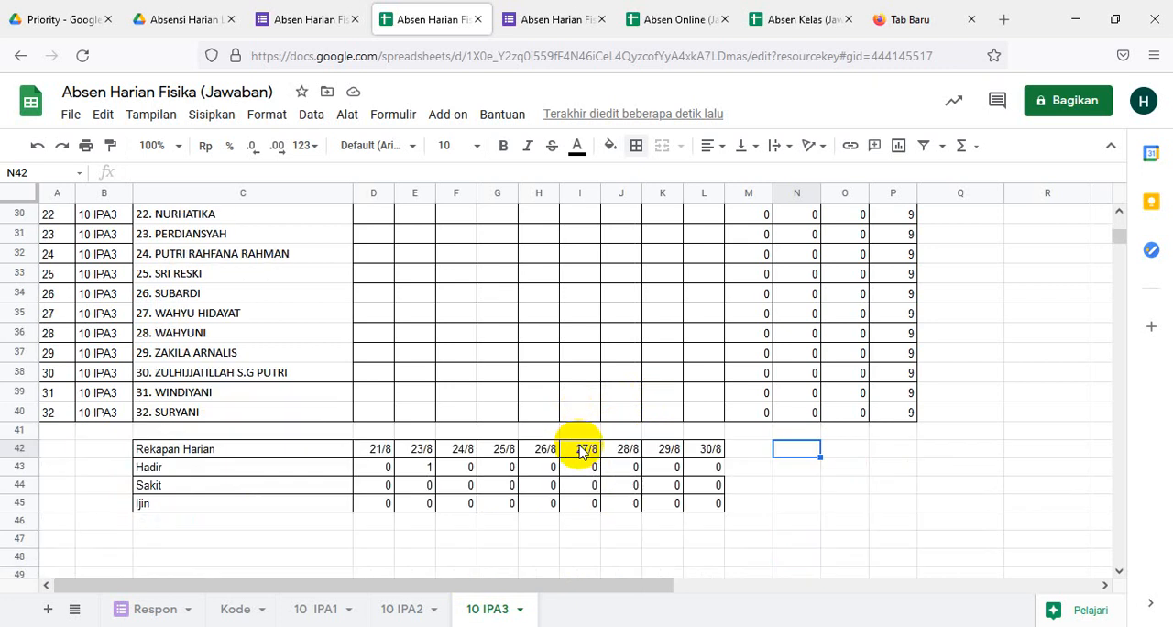
scroll(579, 450, "up", 6)
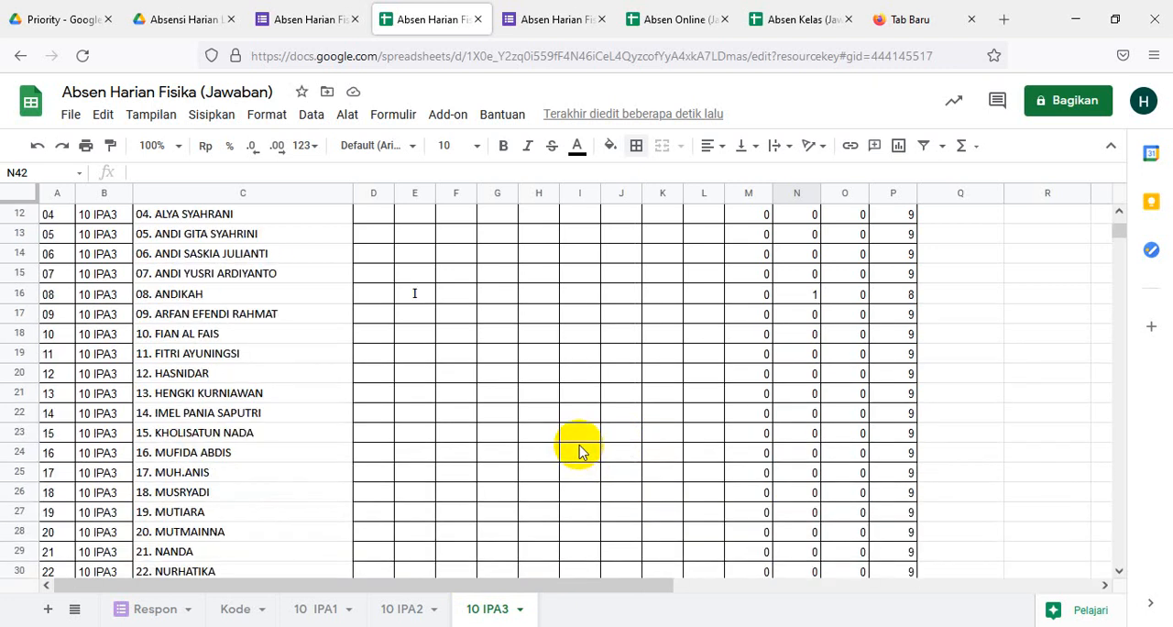
scroll(579, 451, "up", 2)
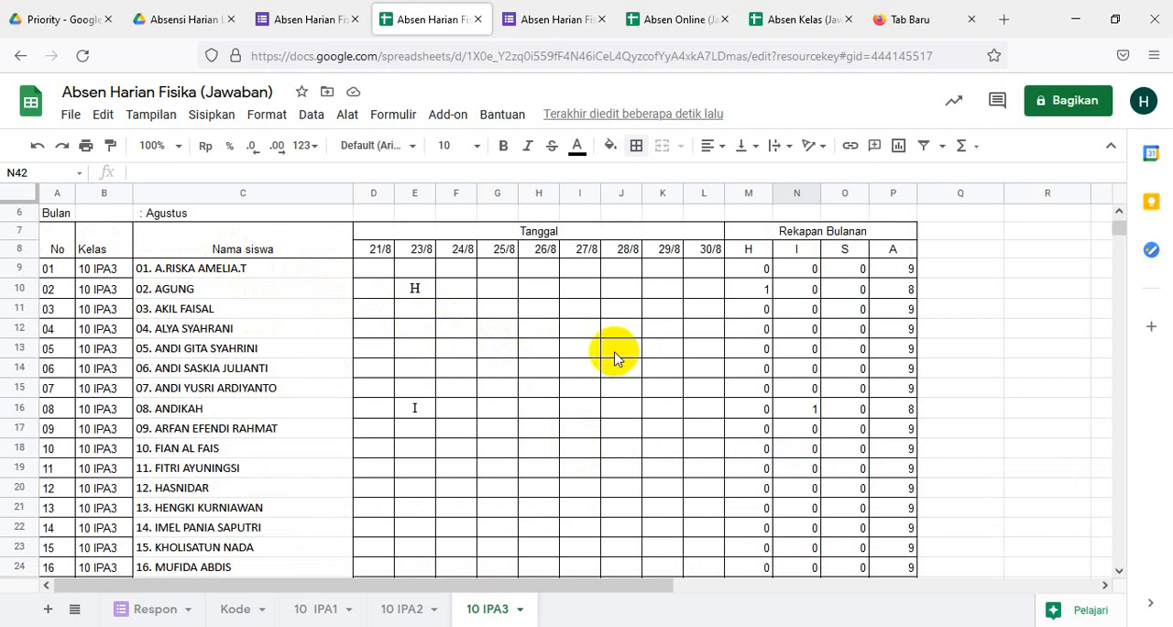
scroll(614, 357, "down", 8)
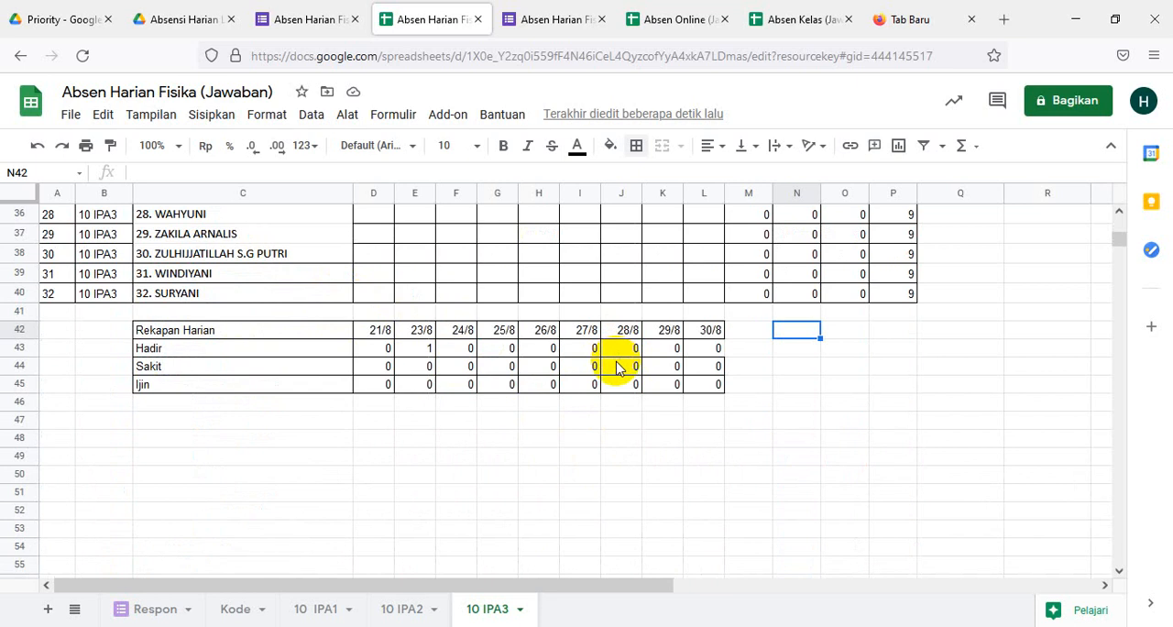
scroll(615, 366, "up", 5)
scroll(616, 366, "down", 3)
scroll(615, 366, "up", 3)
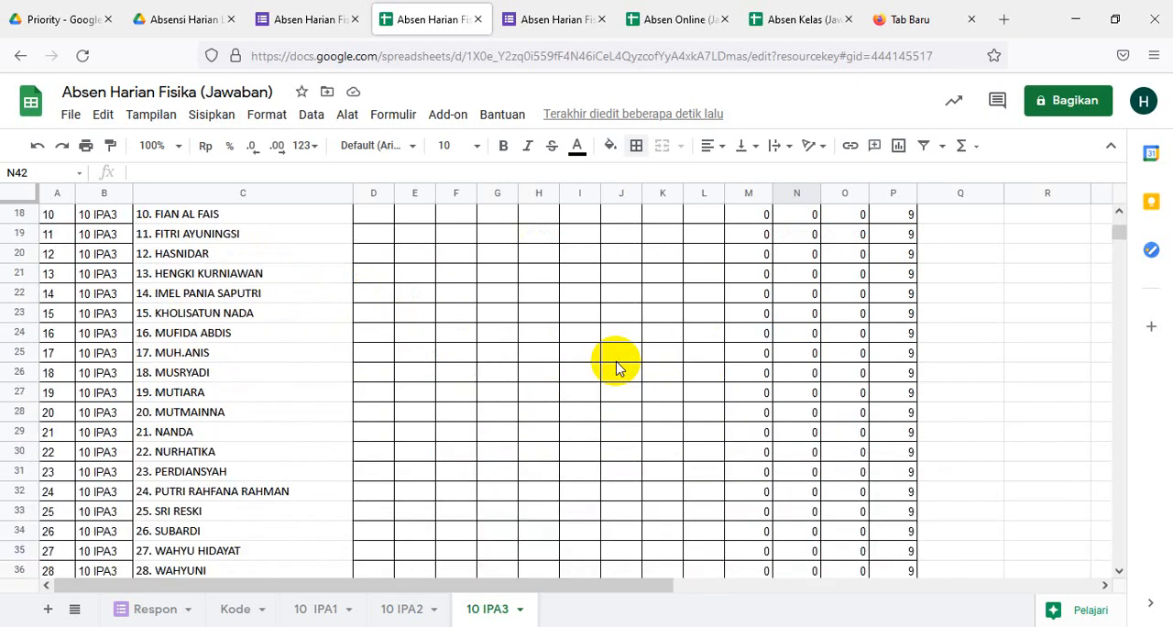
scroll(616, 367, "up", 4)
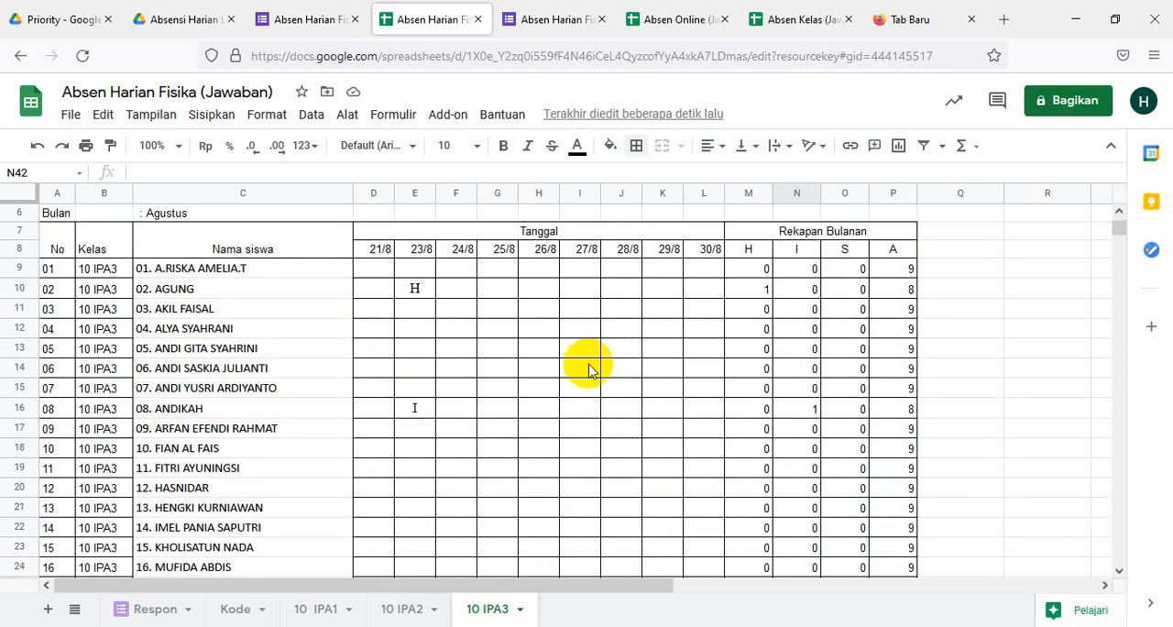
scroll(587, 377, "down", 4)
scroll(587, 377, "down", 4)
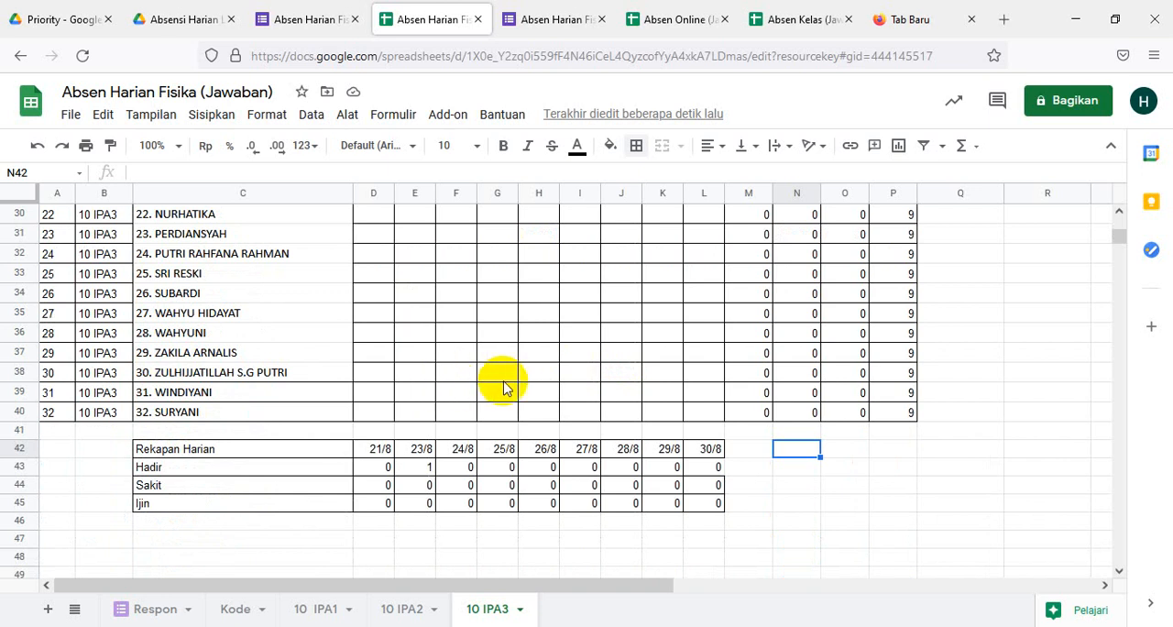
scroll(502, 386, "up", 4)
scroll(504, 386, "up", 5)
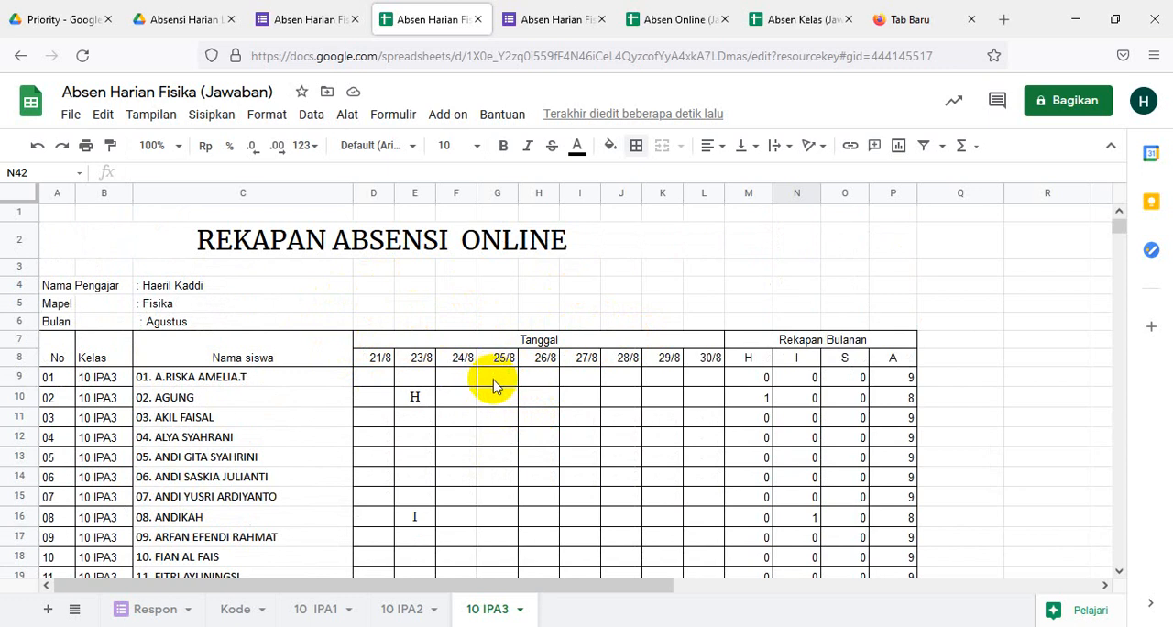
scroll(495, 383, "down", 5)
scroll(510, 386, "down", 7)
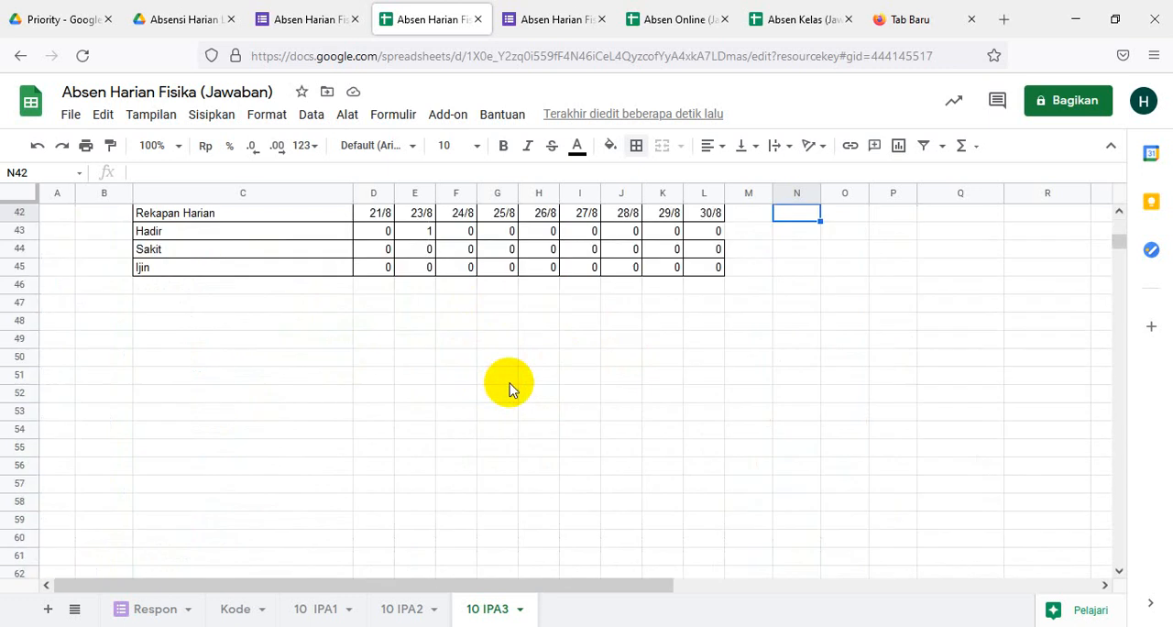
scroll(510, 383, "up", 6)
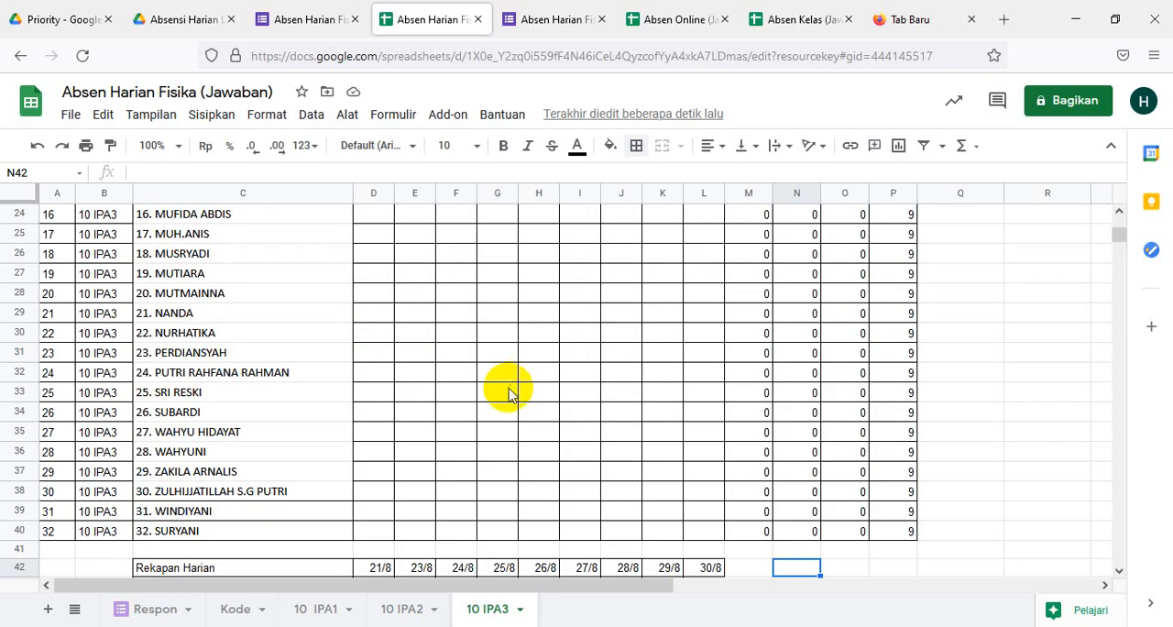
scroll(597, 371, "down", 4)
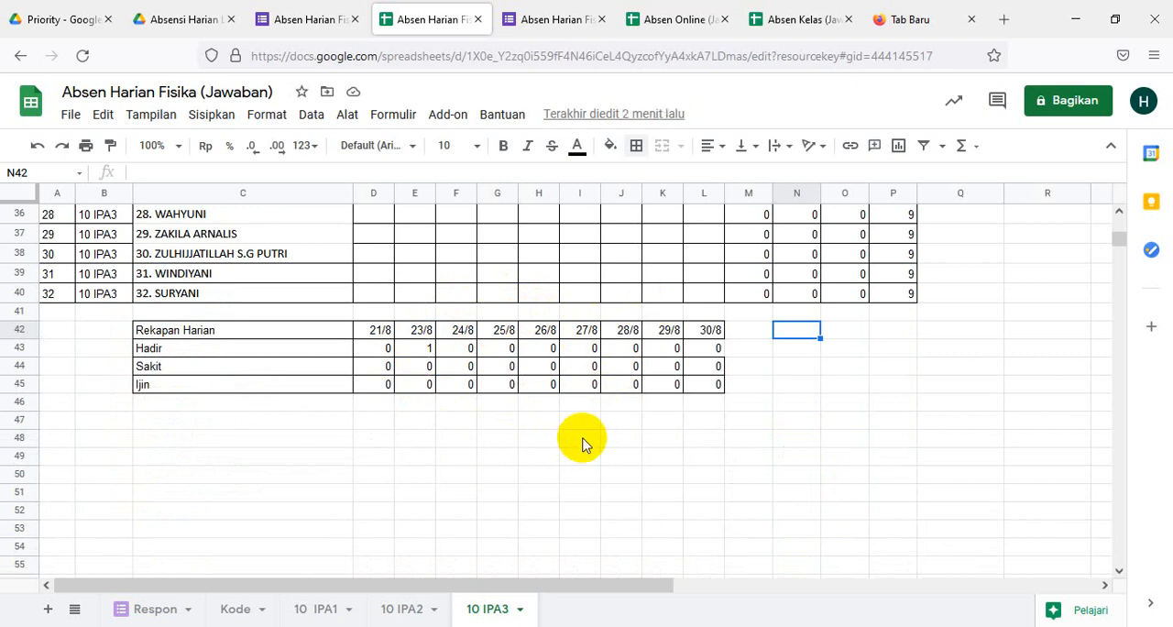
scroll(583, 443, "up", 3)
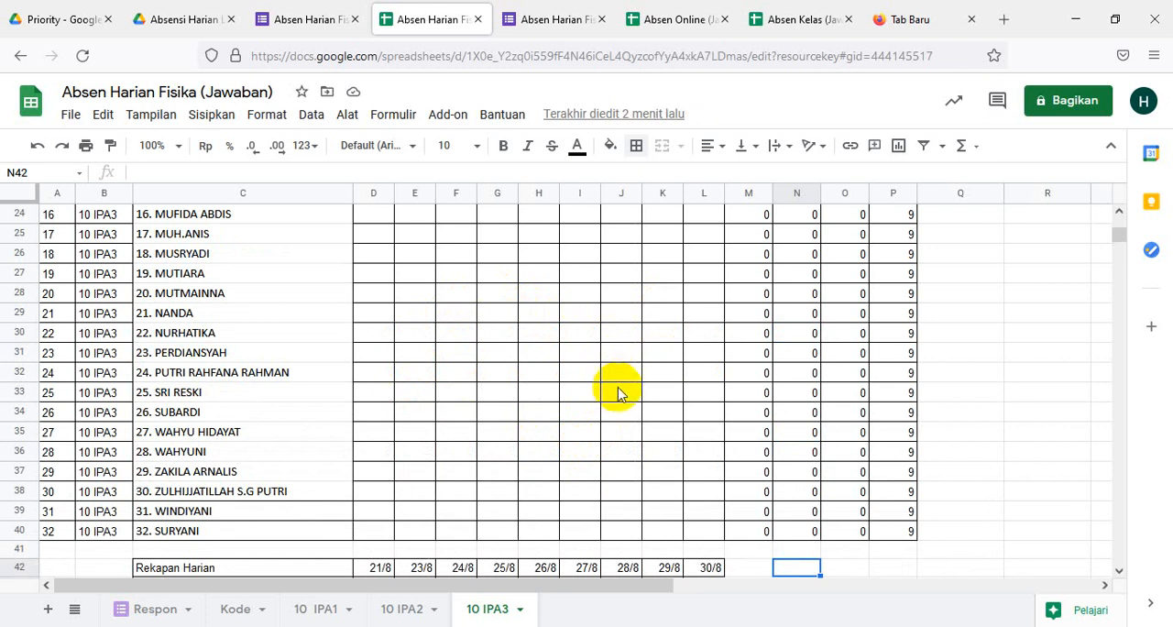
scroll(618, 394, "down", 4)
scroll(619, 394, "up", 4)
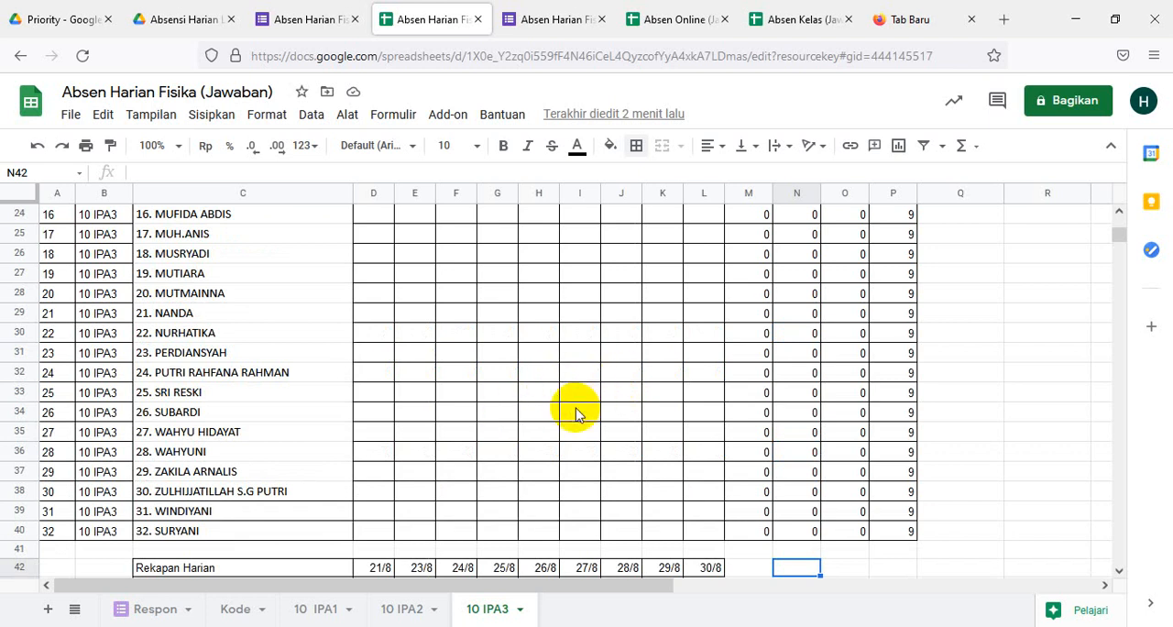
scroll(575, 412, "up", 6)
scroll(575, 414, "up", 2)
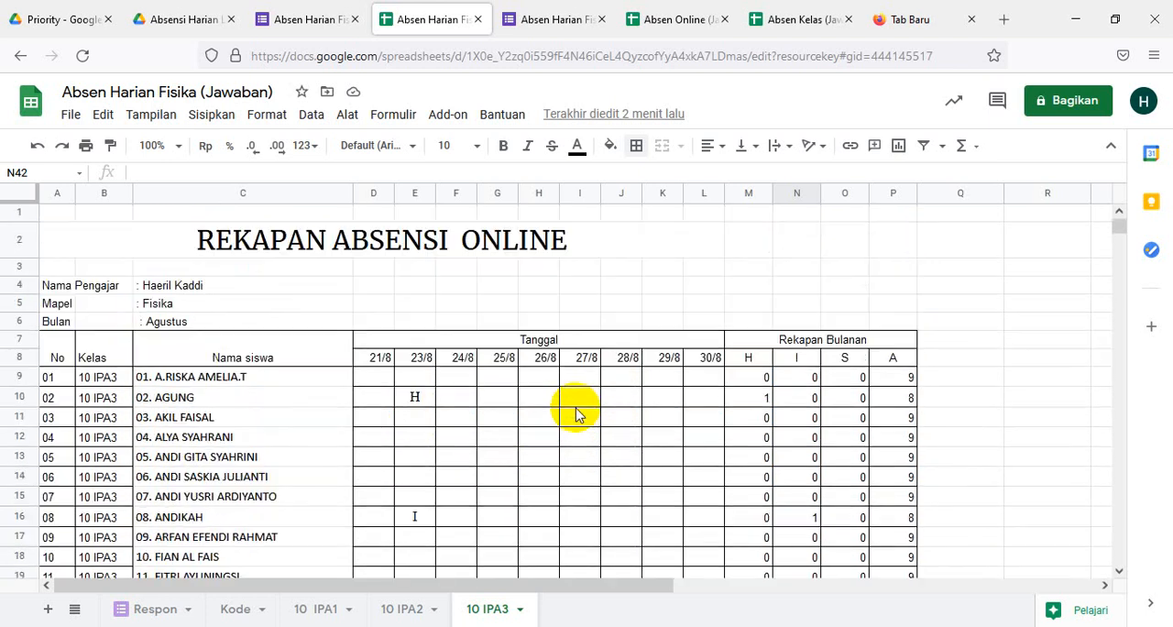
scroll(575, 415, "down", 4)
scroll(576, 414, "down", 2)
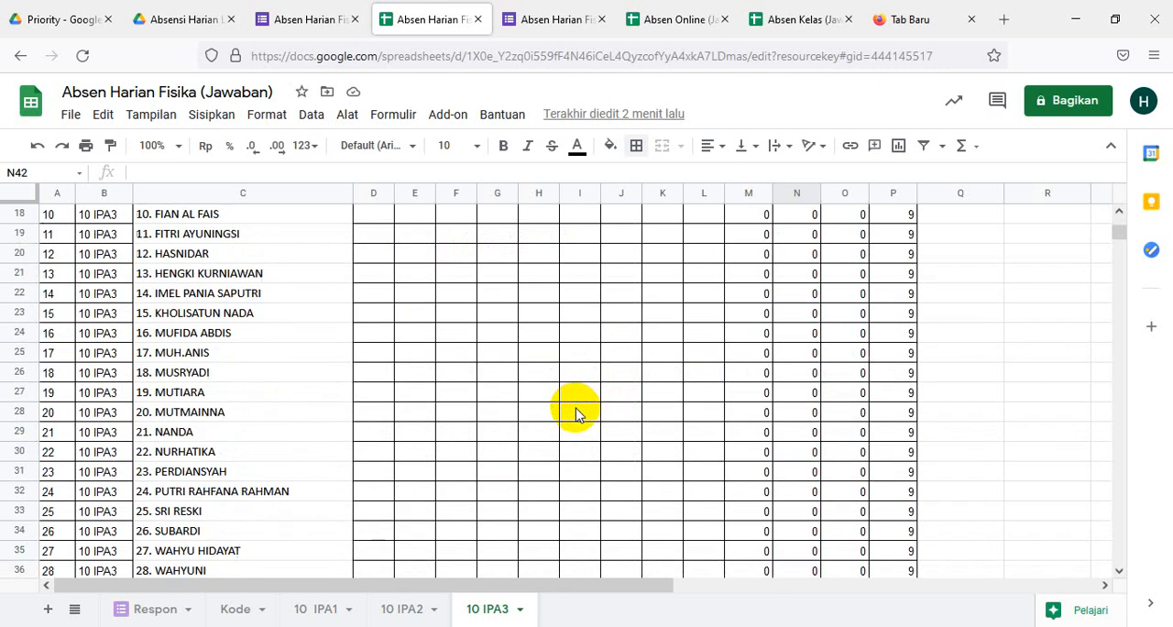
scroll(575, 414, "down", 4)
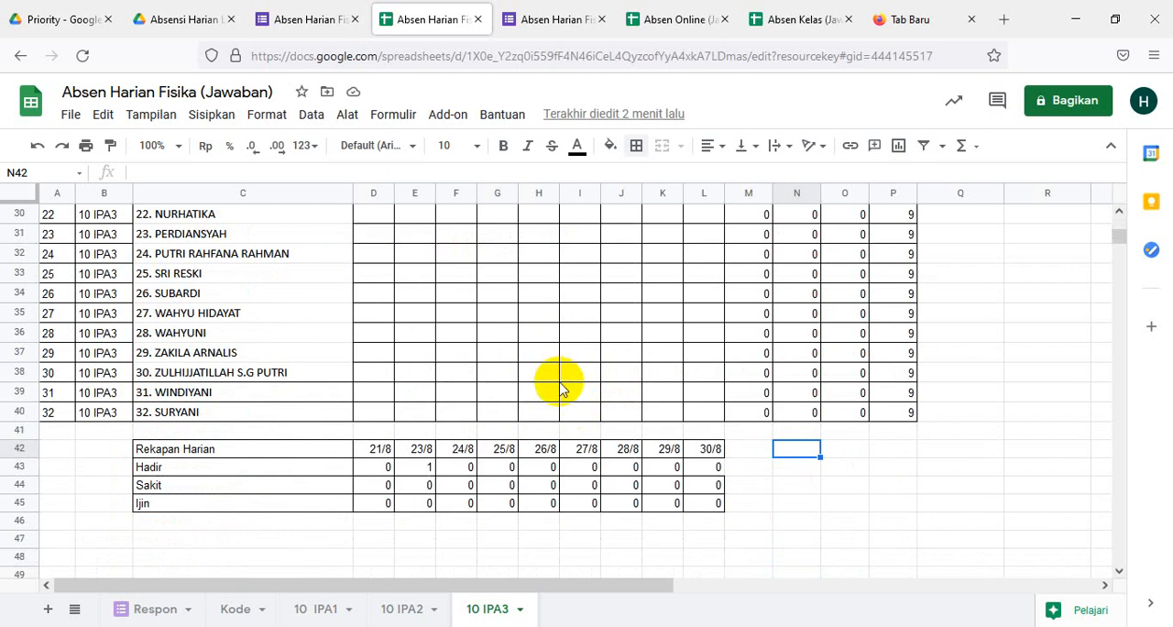
scroll(584, 389, "up", 6)
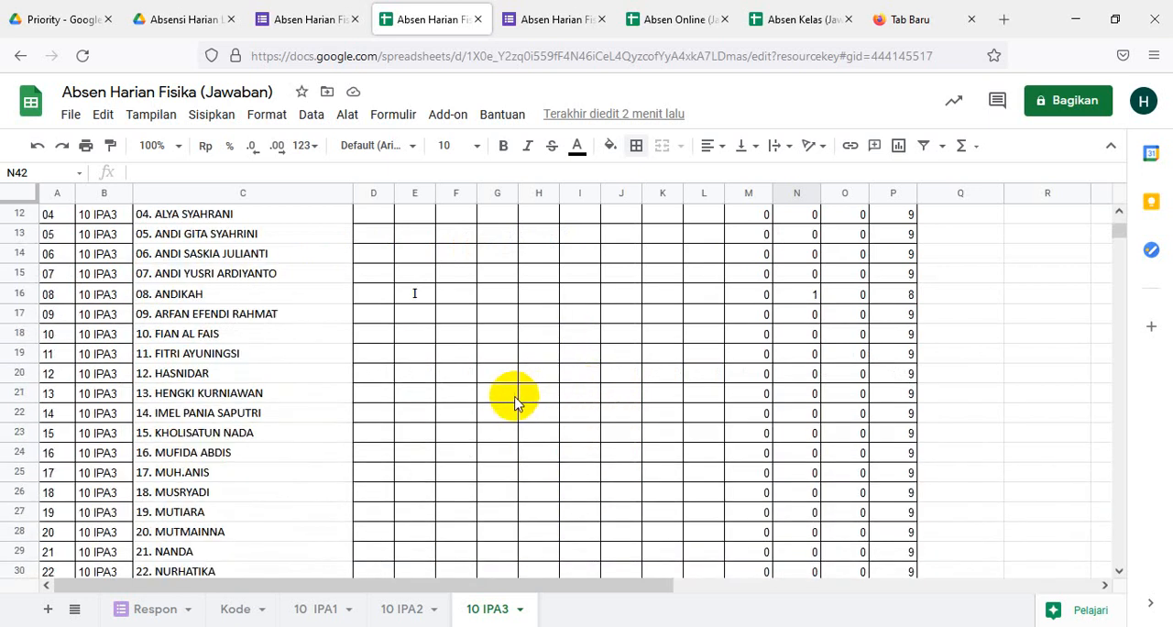
scroll(591, 426, "up", 4)
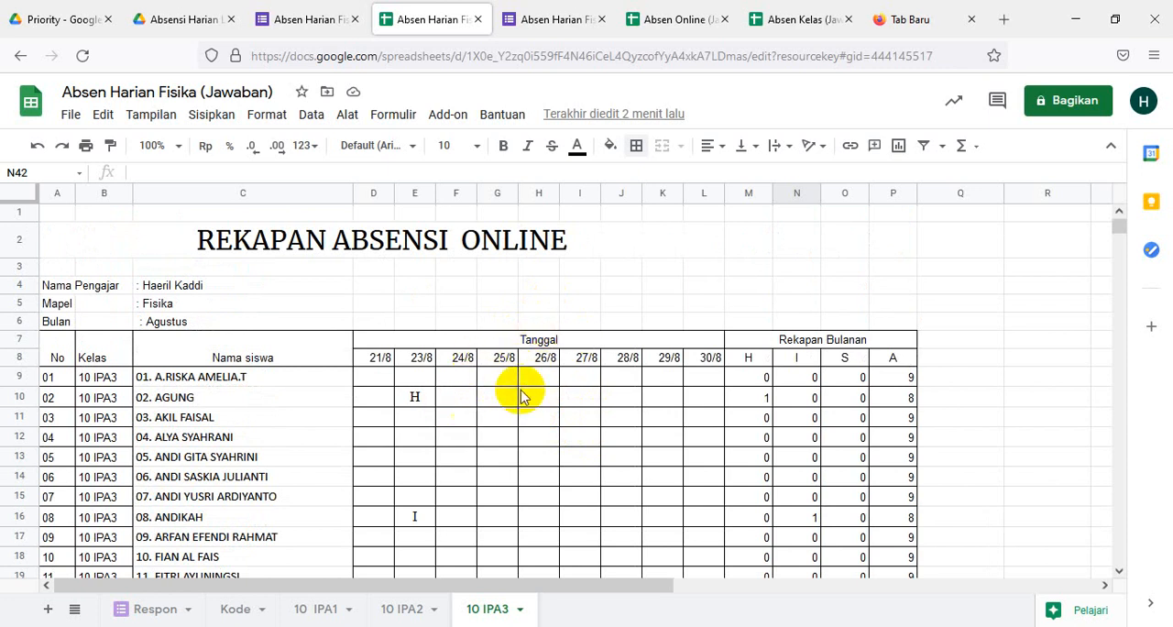
scroll(530, 549, "down", 3)
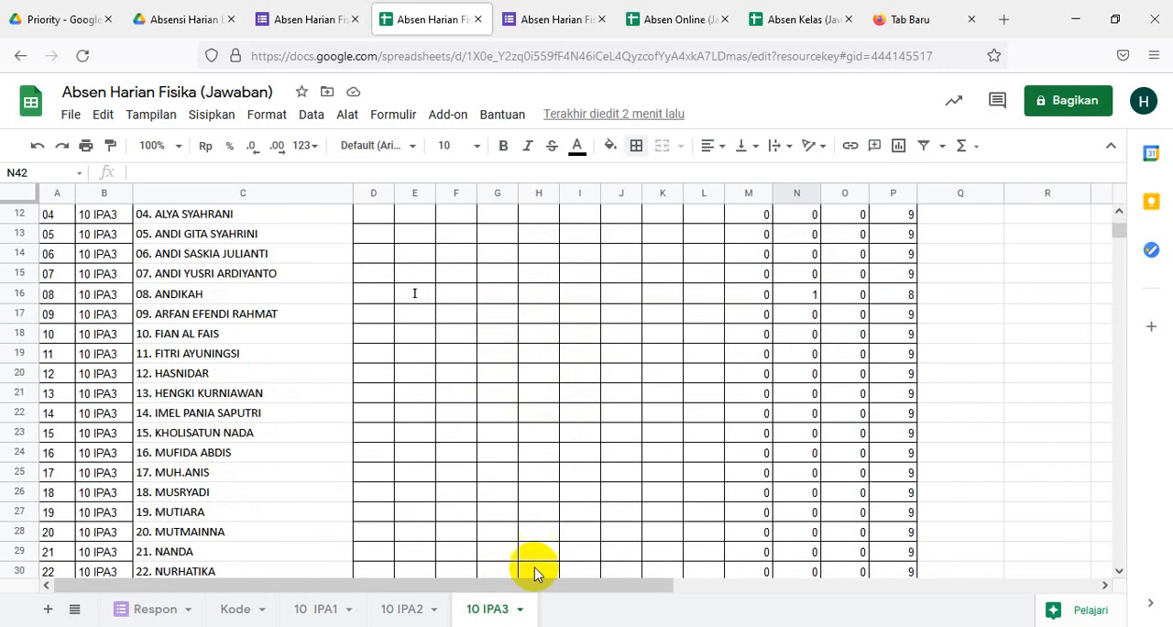